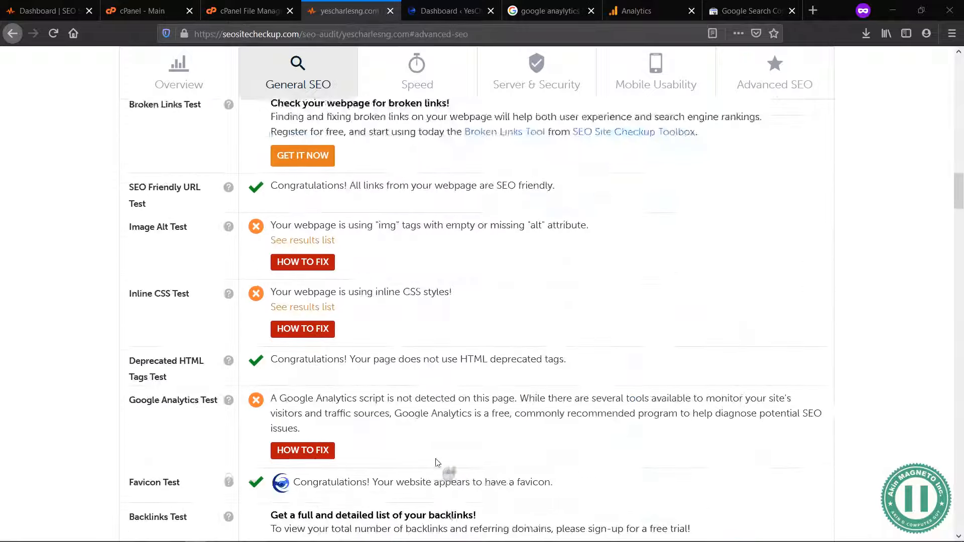
Step: Examine the SEO Site Checkup report for yescharlesng.com, including the how-to-fix guidance for the Meta Description Test
{"action": "scroll", "coordinate": [436, 462], "scroll_direction": "down", "scroll_amount": 20}
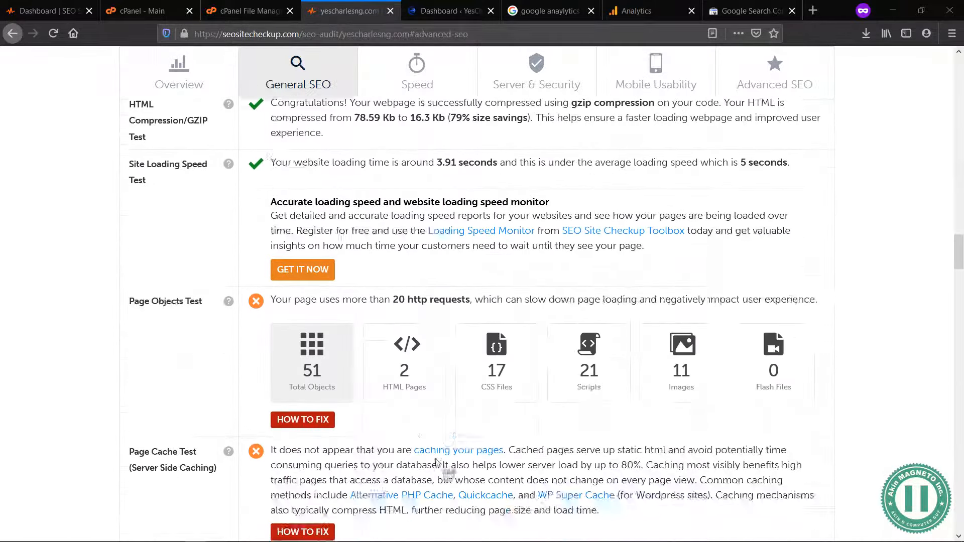
{"action": "scroll", "coordinate": [436, 463], "scroll_direction": "down", "scroll_amount": 12}
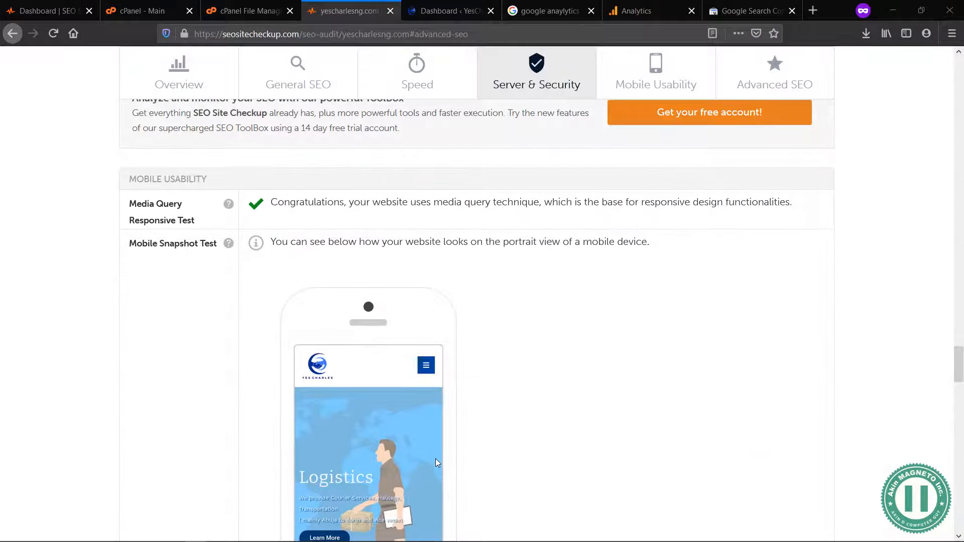
{"action": "scroll", "coordinate": [436, 462], "scroll_direction": "down", "scroll_amount": 15}
{"action": "scroll", "coordinate": [435, 462], "scroll_direction": "down", "scroll_amount": 15}
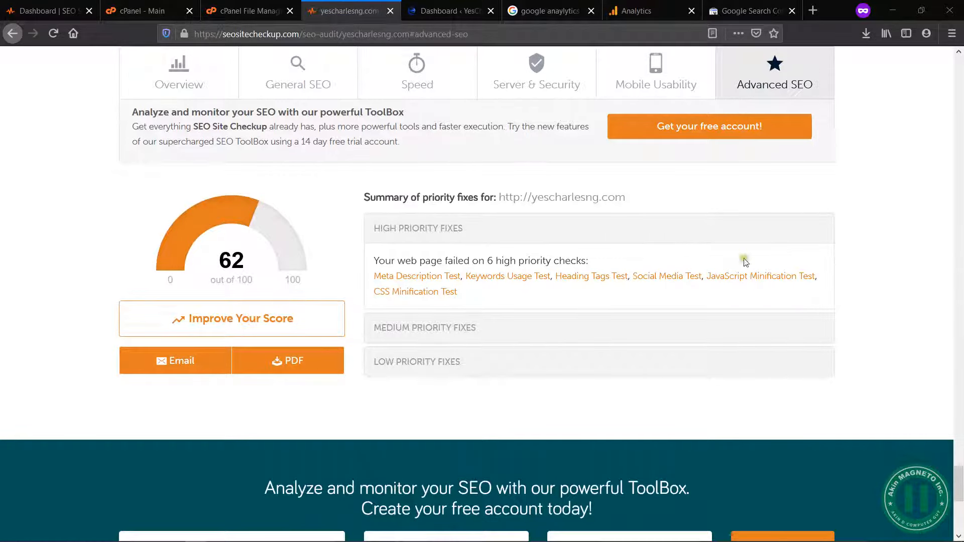
{"action": "scroll", "coordinate": [859, 264], "scroll_direction": "up", "scroll_amount": 20}
{"action": "scroll", "coordinate": [858, 264], "scroll_direction": "up", "scroll_amount": 10}
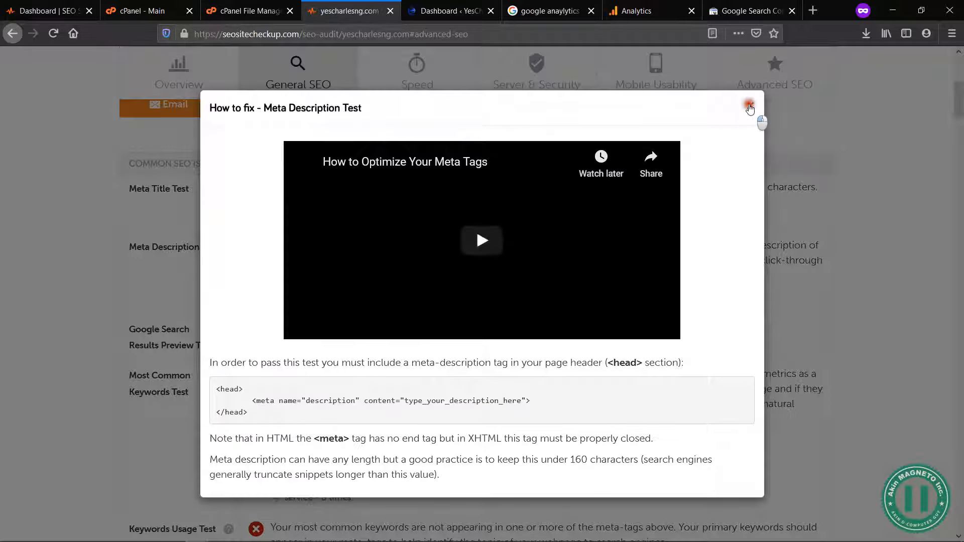
{"action": "left_click", "coordinate": [750, 104]}
{"action": "scroll", "coordinate": [894, 164], "scroll_direction": "up", "scroll_amount": 6}
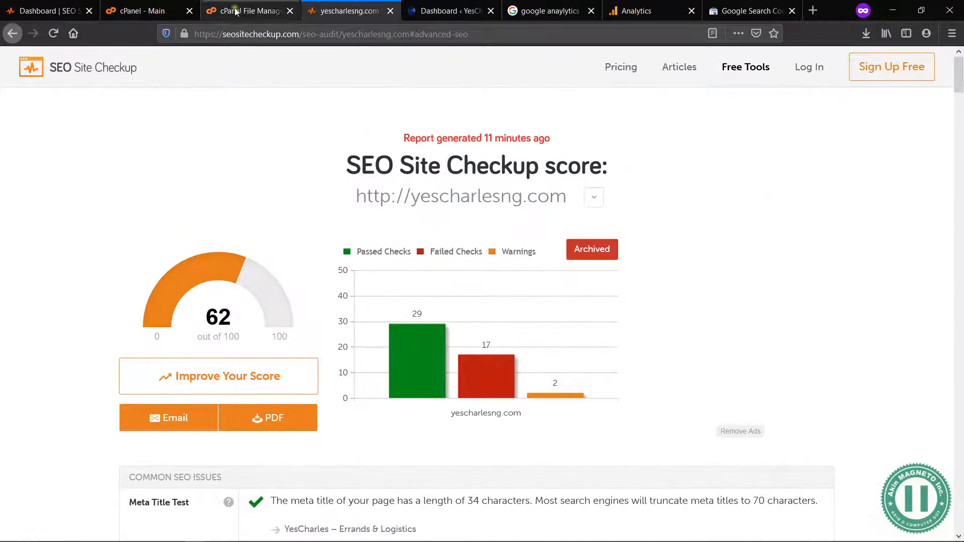
Step: Switch to the SEO ToolBox dashboard and look over its analysis, monitoring and webmaster tools for yescharlesng.com
{"action": "left_click", "coordinate": [68, 10]}
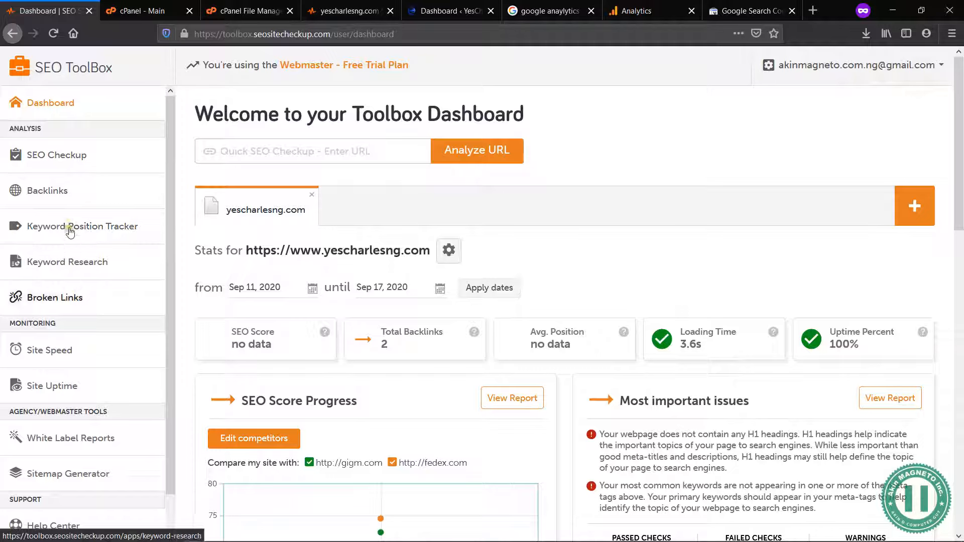
{"action": "scroll", "coordinate": [84, 440], "scroll_direction": "down", "scroll_amount": 1}
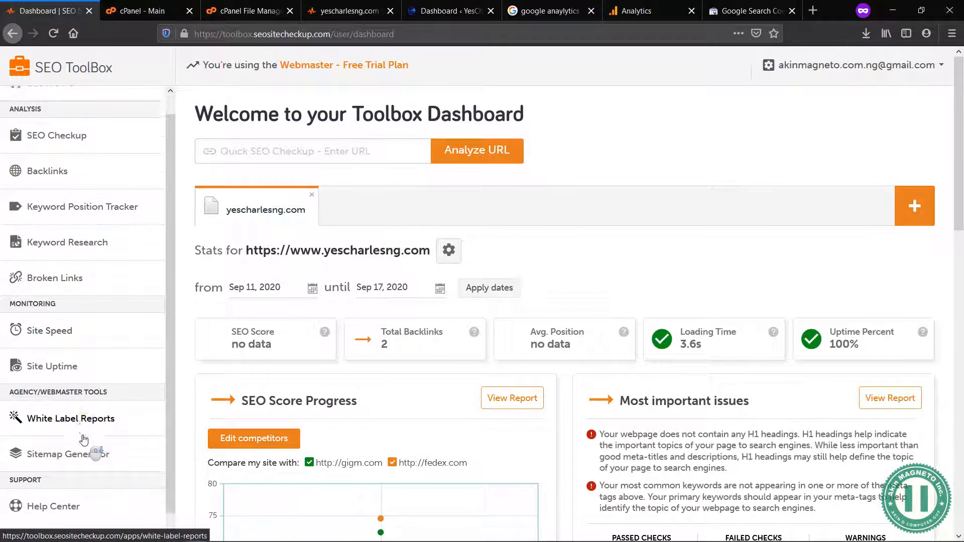
{"action": "scroll", "coordinate": [83, 440], "scroll_direction": "down", "scroll_amount": 1}
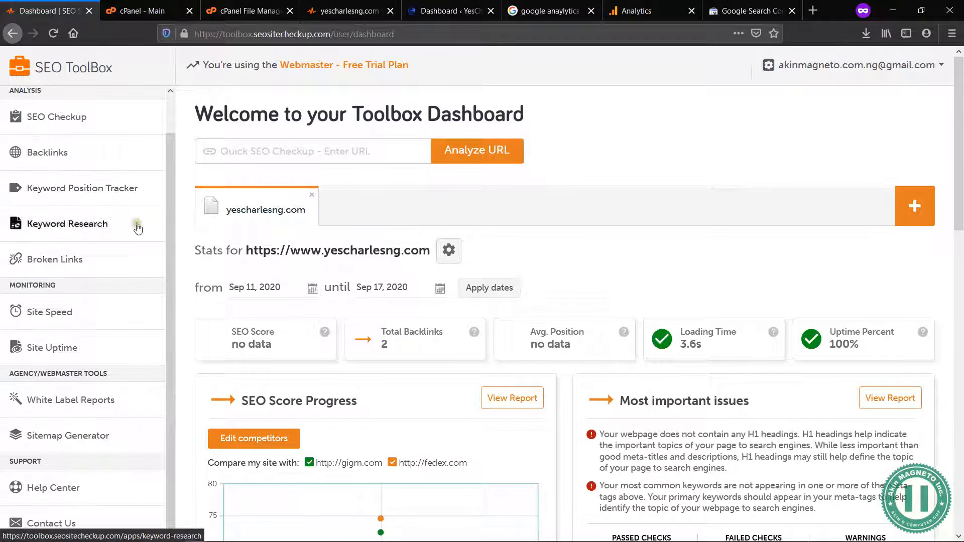
{"action": "scroll", "coordinate": [125, 241], "scroll_direction": "up", "scroll_amount": 2}
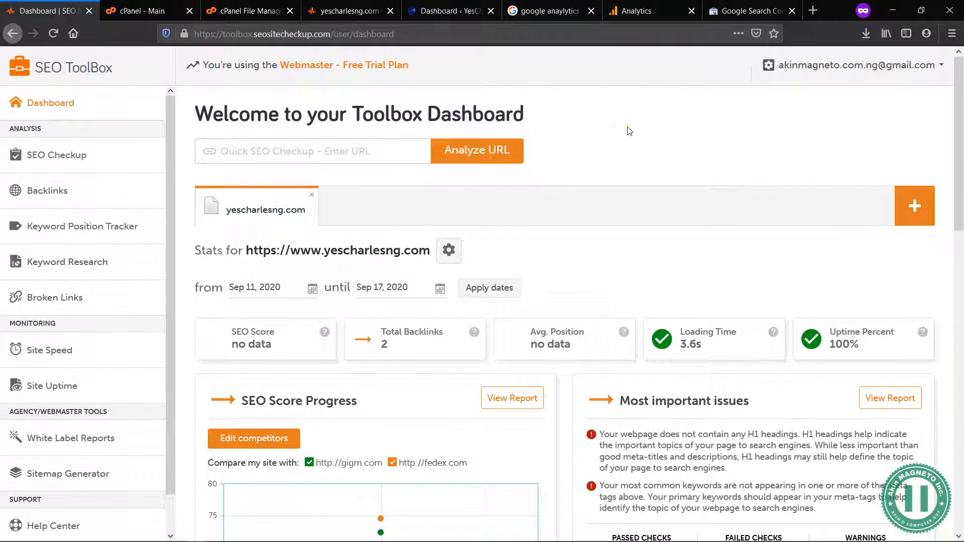
{"action": "left_click", "coordinate": [350, 11]}
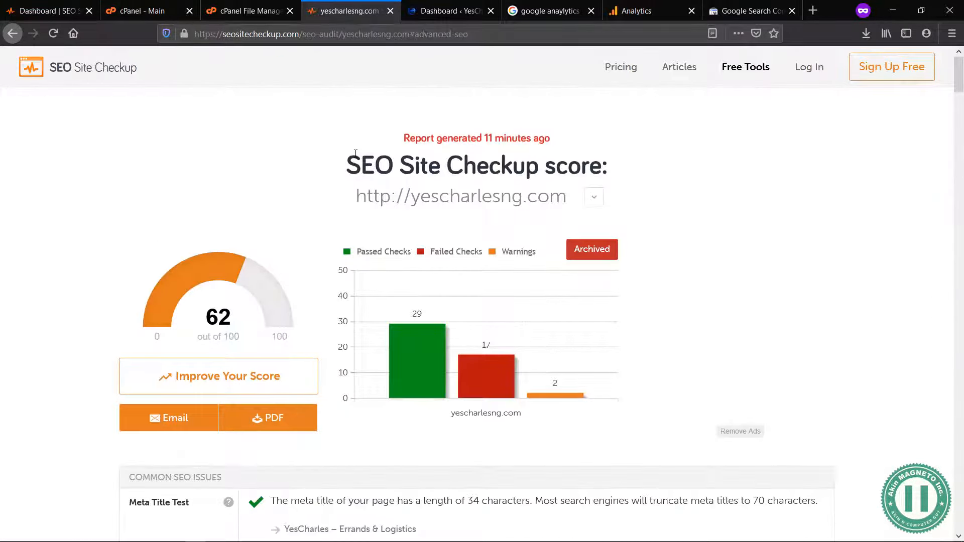
{"action": "key", "text": "ctrl+1"}
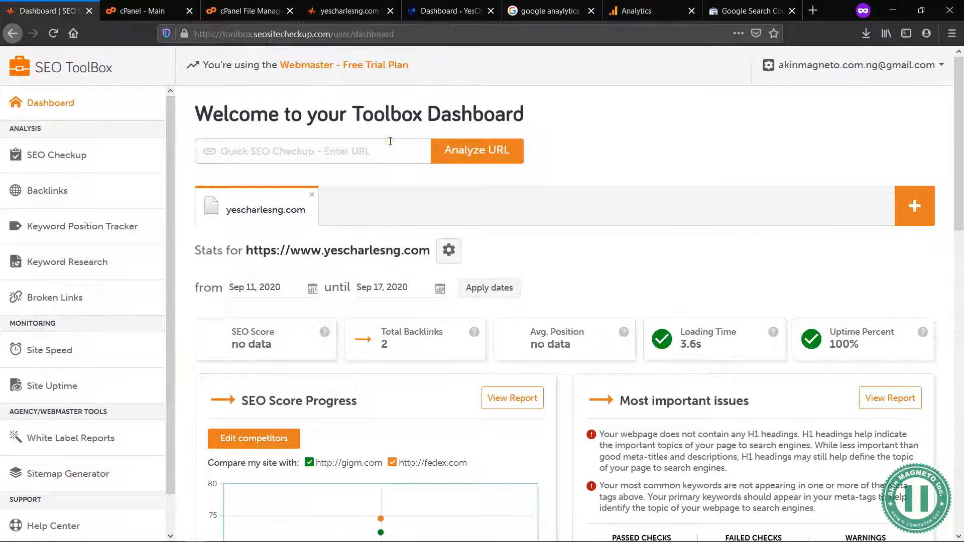
Step: Look over the open cPanel File Manager, WordPress dashboard, Google search results, Google Analytics and Google Search Console pages
{"action": "left_click", "coordinate": [149, 5]}
{"action": "left_click", "coordinate": [242, 7]}
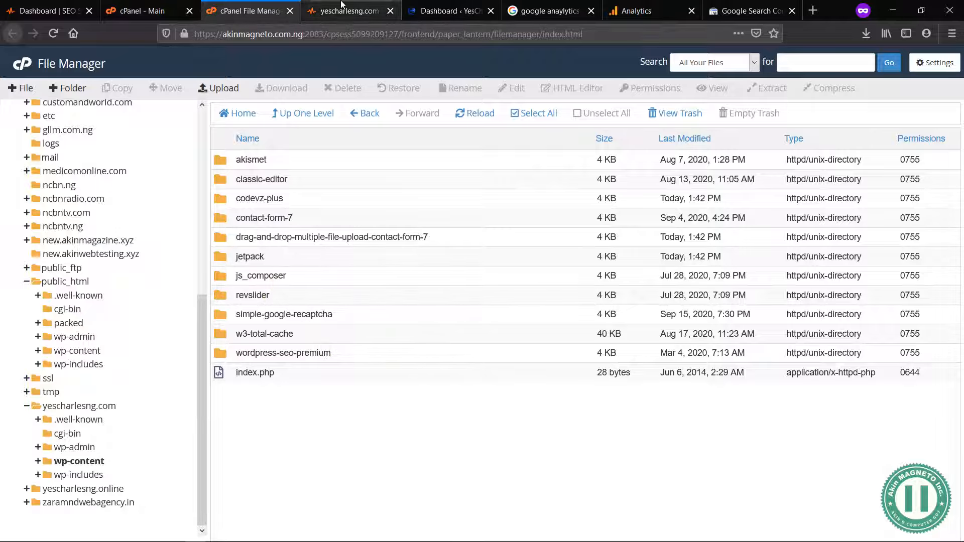
{"action": "left_click", "coordinate": [445, 10]}
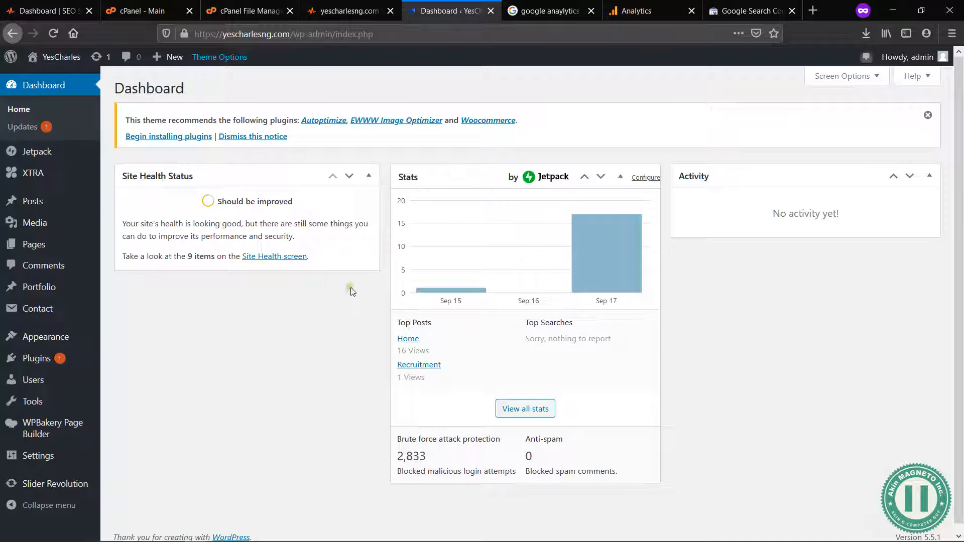
{"action": "left_click", "coordinate": [547, 11]}
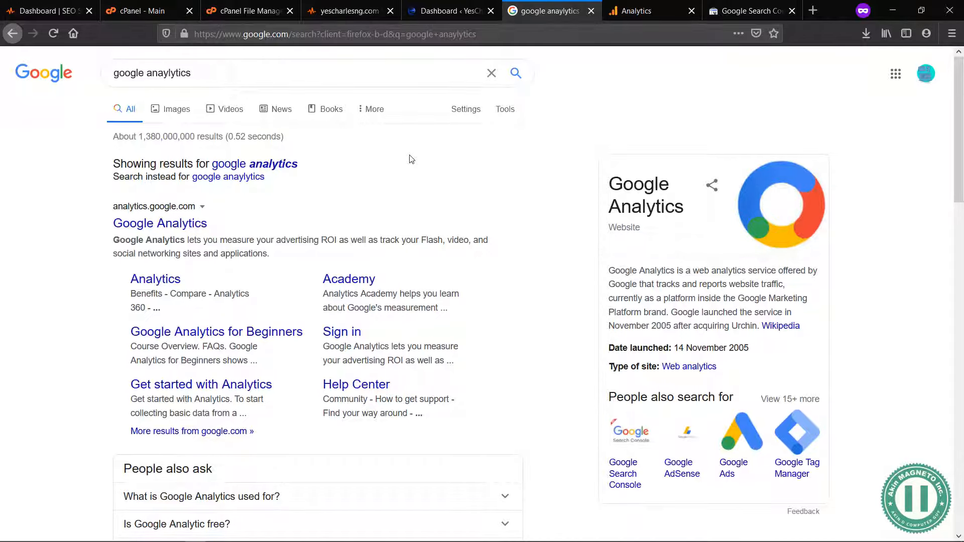
{"action": "left_click", "coordinate": [640, 12]}
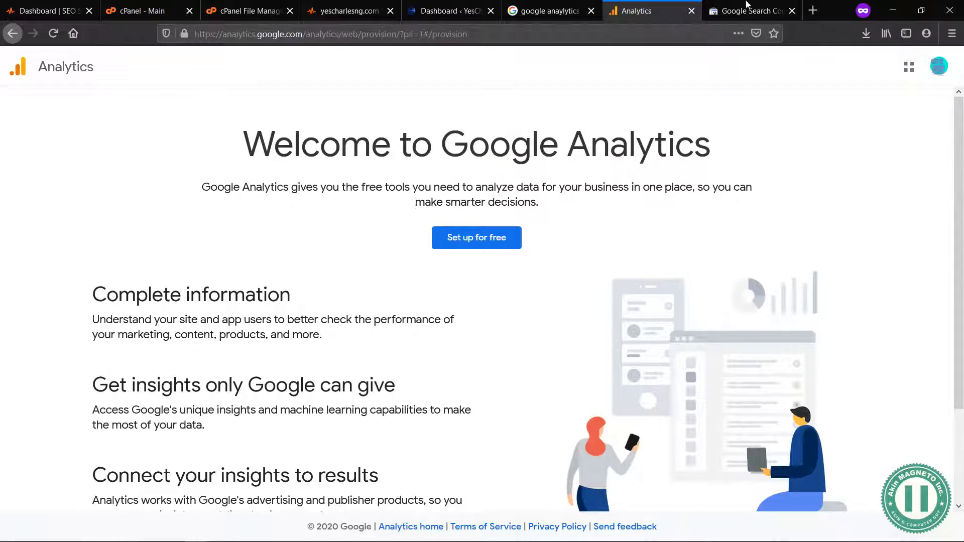
{"action": "left_click", "coordinate": [764, 6]}
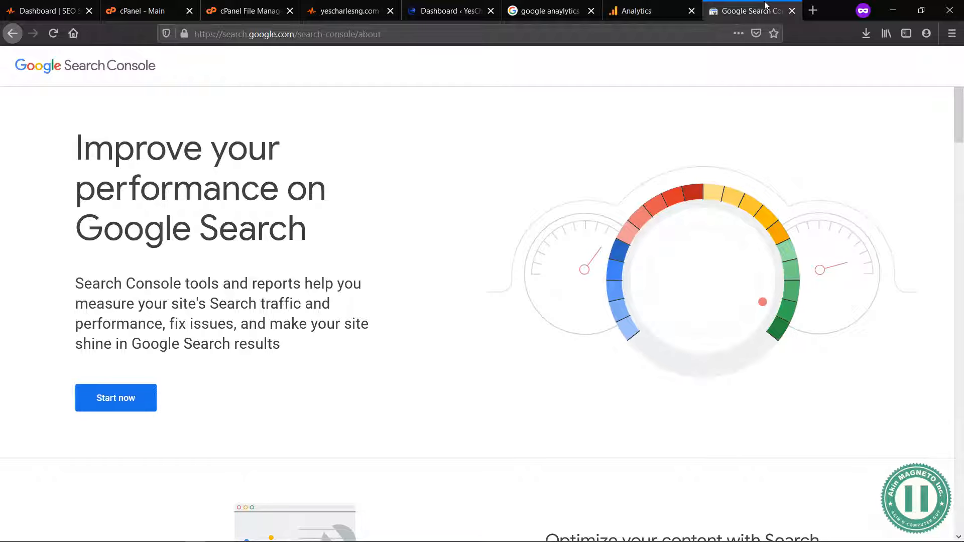
Step: In the WordPress Reading settings, leave "Discourage search engines from indexing this site" disabled and save the changes
{"action": "left_click", "coordinate": [440, 7]}
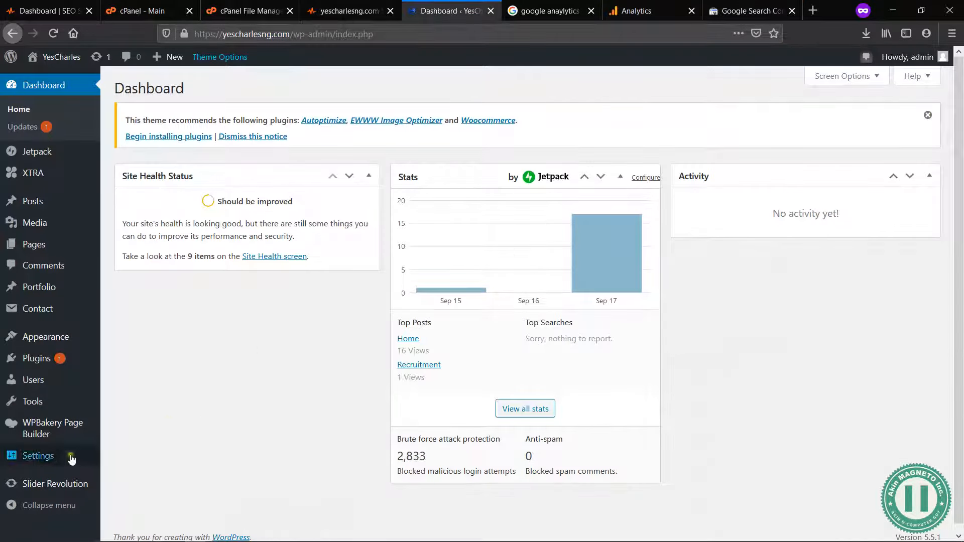
{"action": "mouse_move", "coordinate": [30, 456]}
{"action": "left_click", "coordinate": [124, 394]}
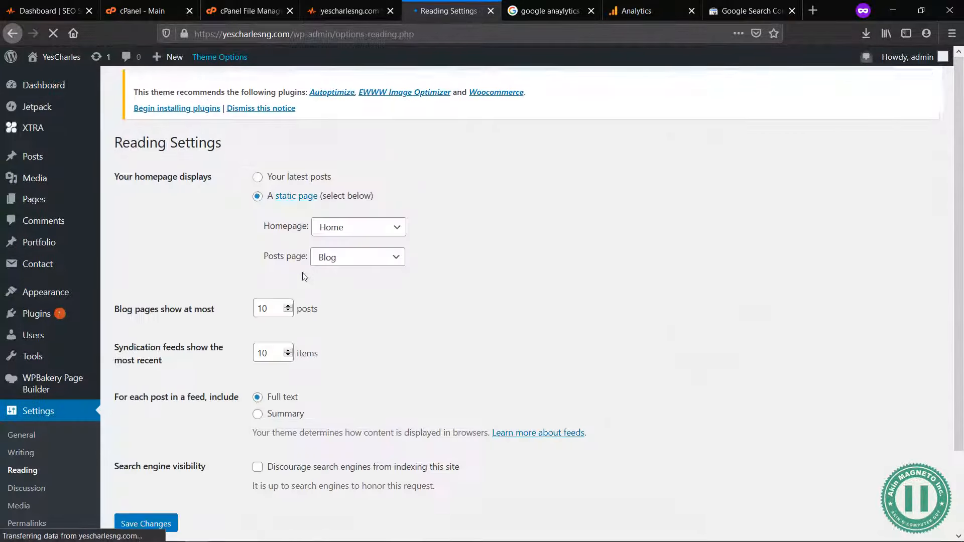
{"action": "left_click", "coordinate": [258, 467]}
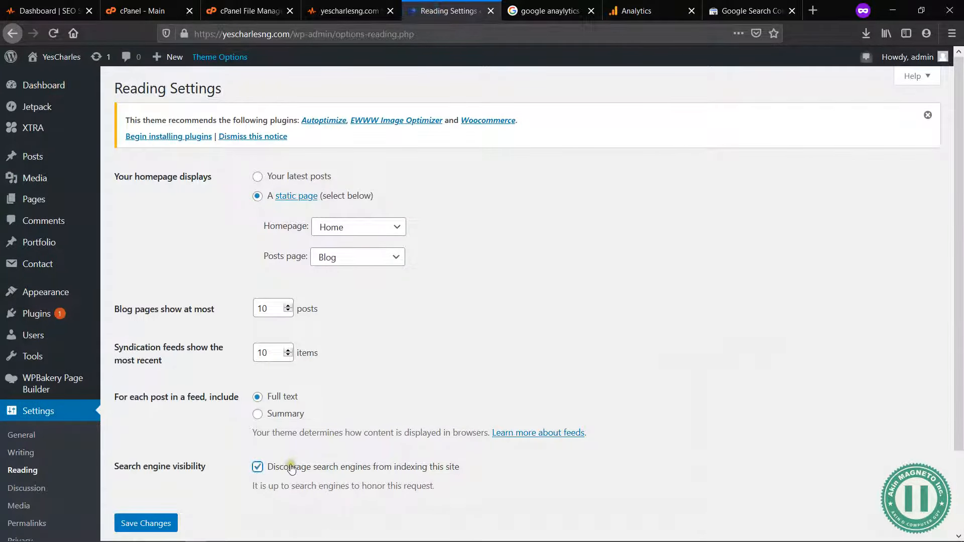
{"action": "scroll", "coordinate": [280, 469], "scroll_direction": "down", "scroll_amount": 2}
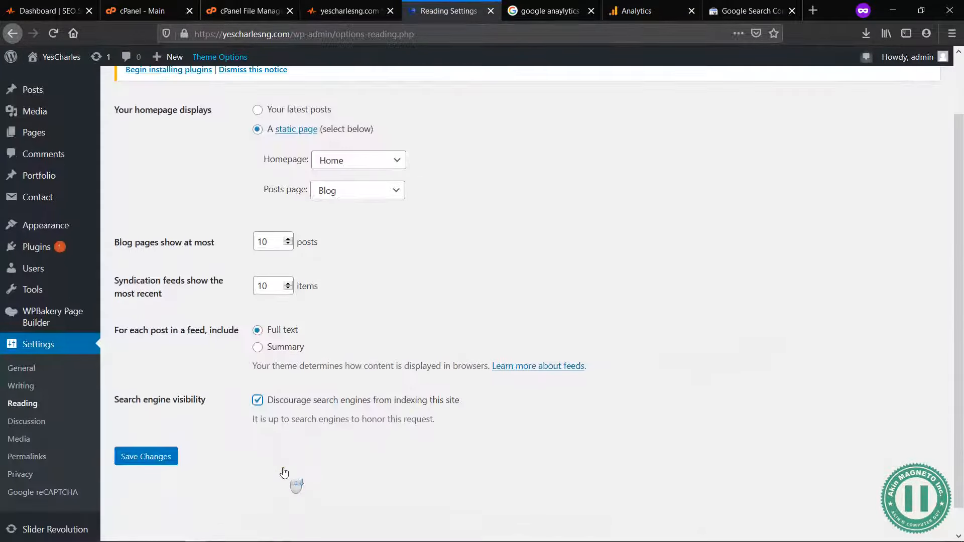
{"action": "triple_click", "coordinate": [261, 419]}
{"action": "left_click", "coordinate": [257, 401]}
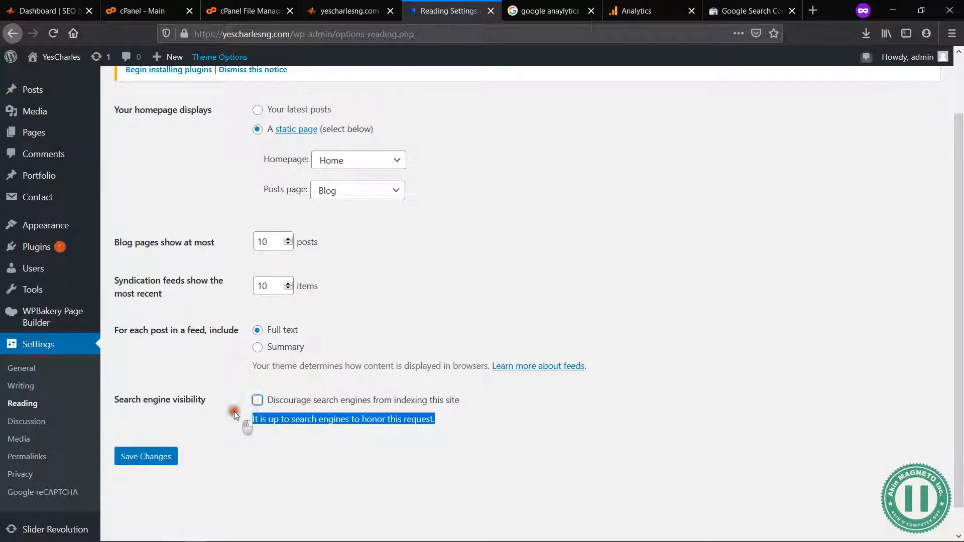
{"action": "left_click", "coordinate": [234, 411]}
{"action": "left_click", "coordinate": [145, 455]}
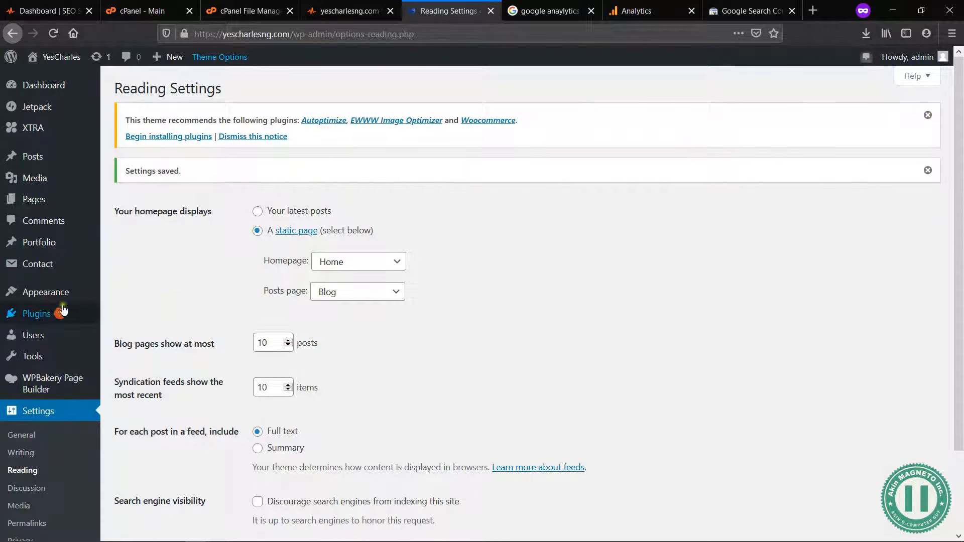
Step: Search the WordPress plugin directory for Yoast
{"action": "mouse_move", "coordinate": [78, 309]}
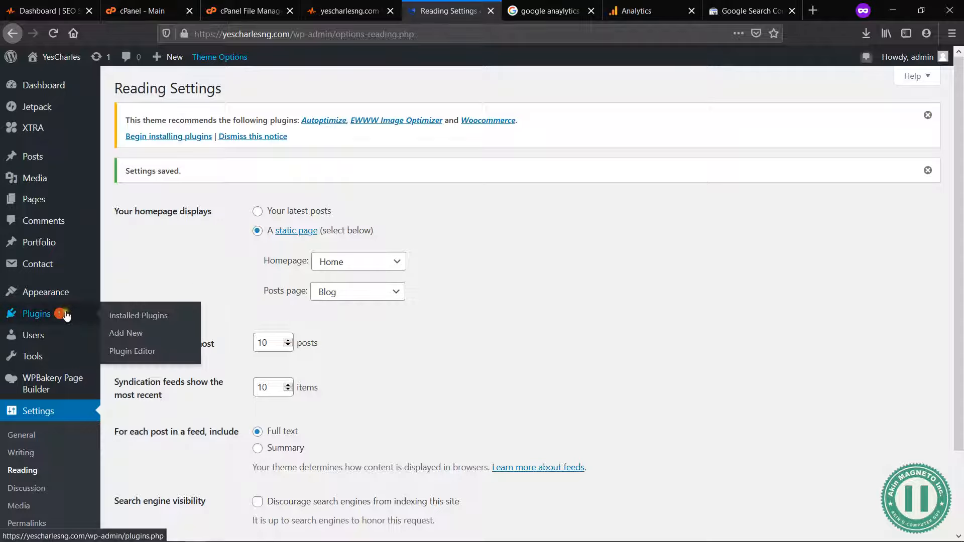
{"action": "left_click", "coordinate": [127, 332]}
{"action": "left_click", "coordinate": [506, 306]}
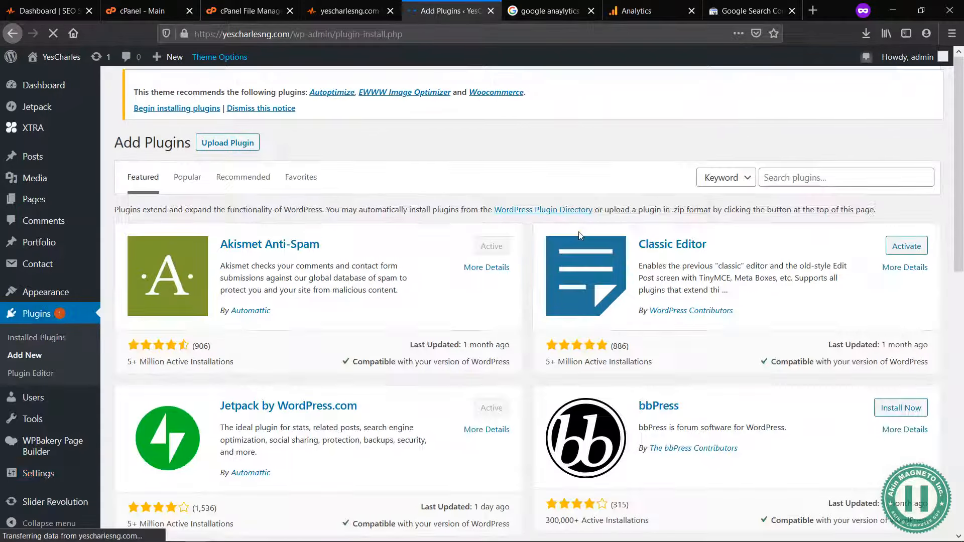
{"action": "left_click", "coordinate": [812, 171]}
{"action": "type", "text": "Yoast"}
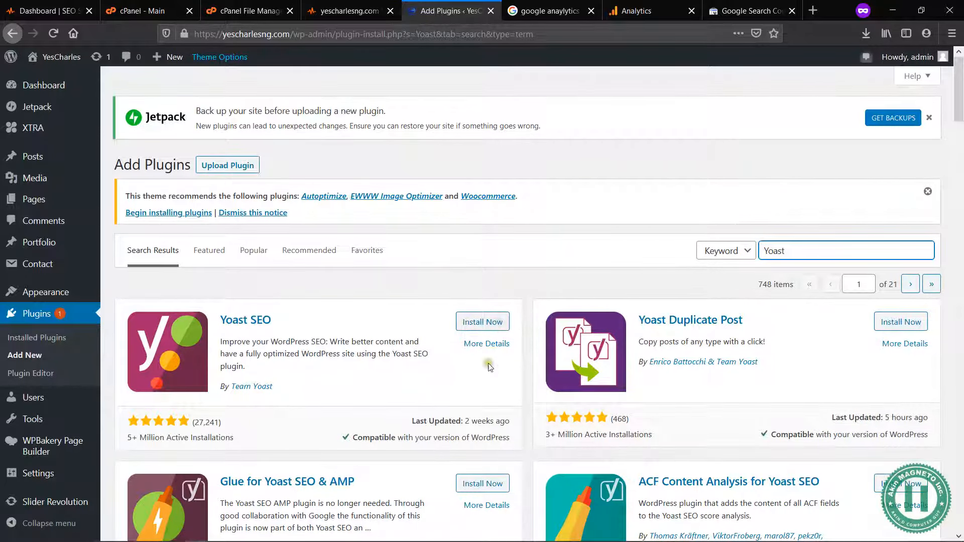
Step: Install and activate the Yoast SEO plugin by Team Yoast
{"action": "left_click_drag", "start_coordinate": [276, 321], "coordinate": [223, 324]}
{"action": "left_click", "coordinate": [270, 355]}
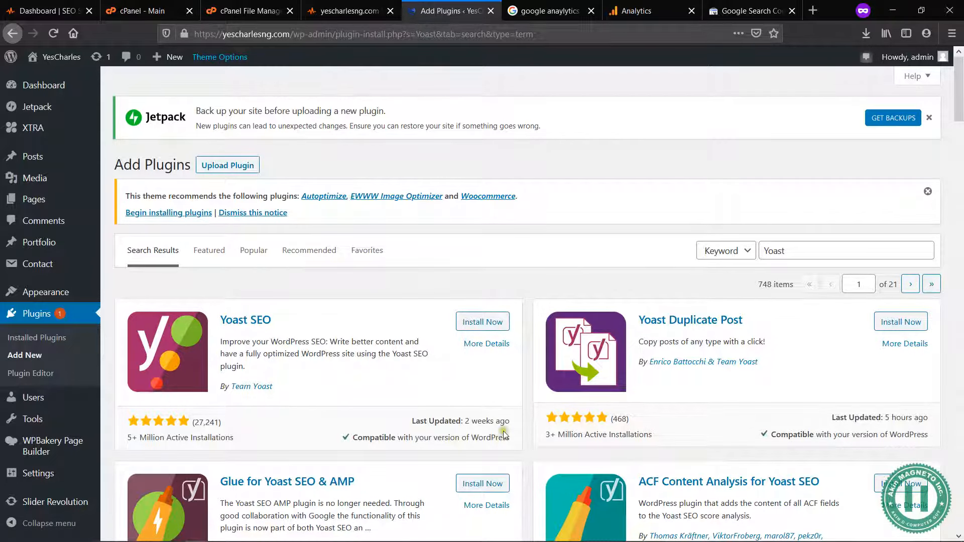
{"action": "left_click_drag", "start_coordinate": [354, 439], "coordinate": [514, 439]}
{"action": "left_click", "coordinate": [513, 438]}
{"action": "left_click", "coordinate": [475, 326]}
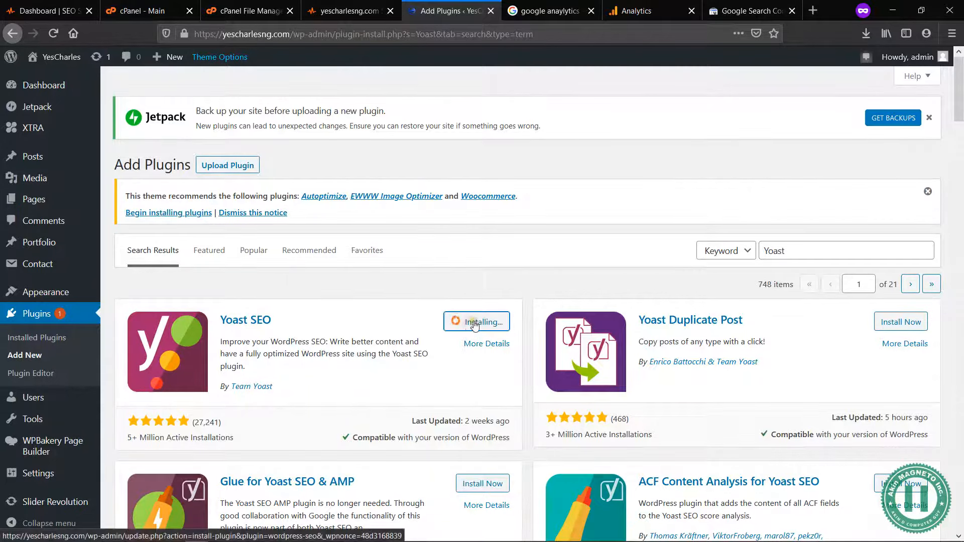
{"action": "left_click", "coordinate": [514, 296]}
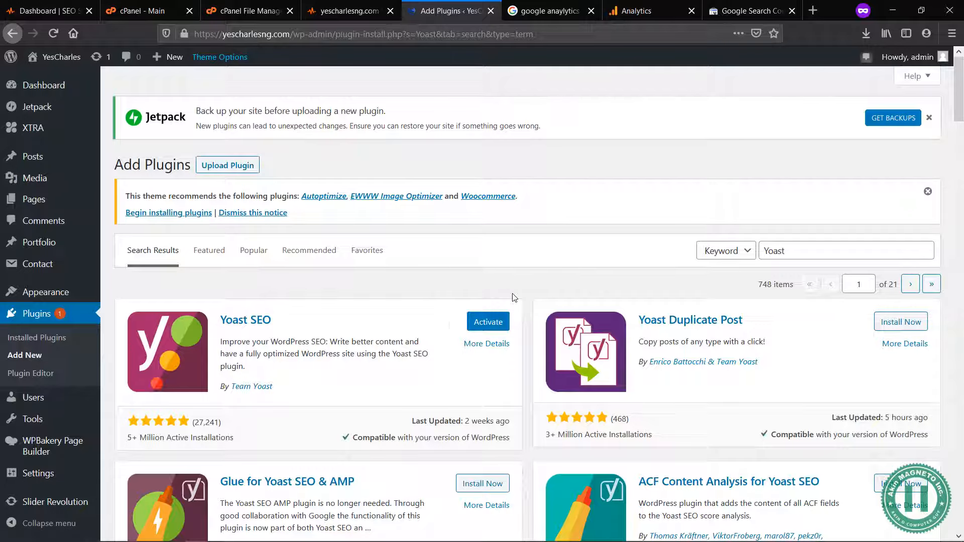
{"action": "left_click", "coordinate": [494, 317]}
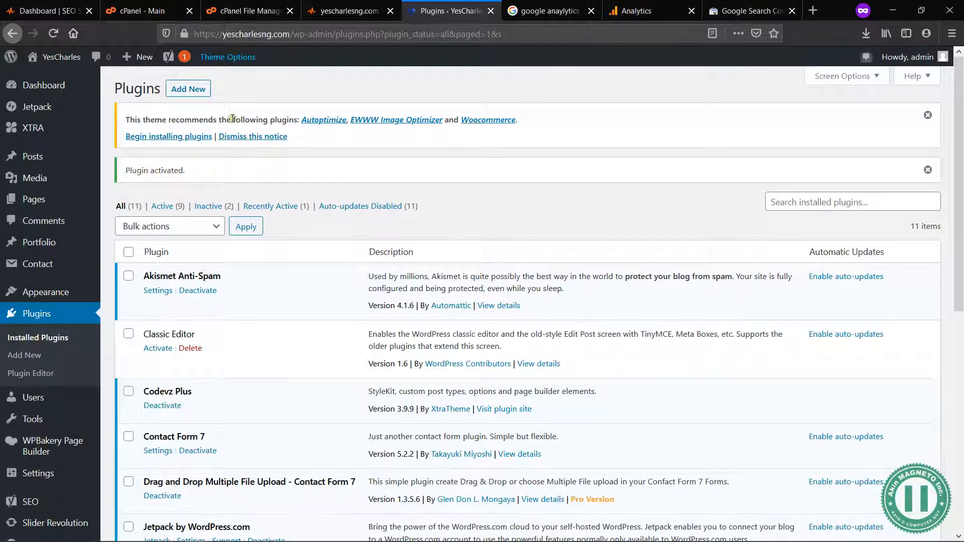
Step: Look at the Yoast SEO admin shortcuts and find its entry among the installed plugins
{"action": "mouse_move", "coordinate": [175, 63]}
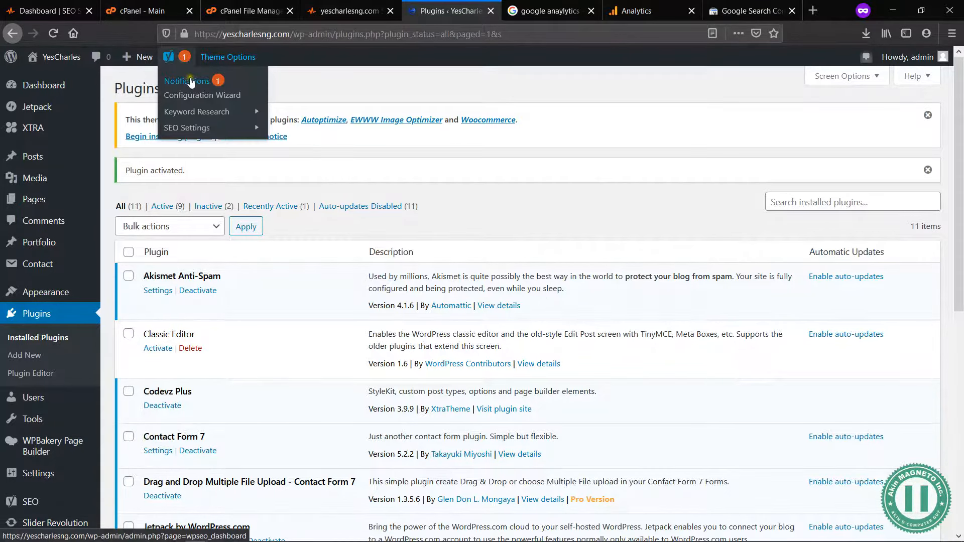
{"action": "scroll", "coordinate": [351, 207], "scroll_direction": "down", "scroll_amount": 8}
{"action": "left_click_drag", "start_coordinate": [188, 401], "coordinate": [145, 404]}
{"action": "left_click", "coordinate": [151, 400]}
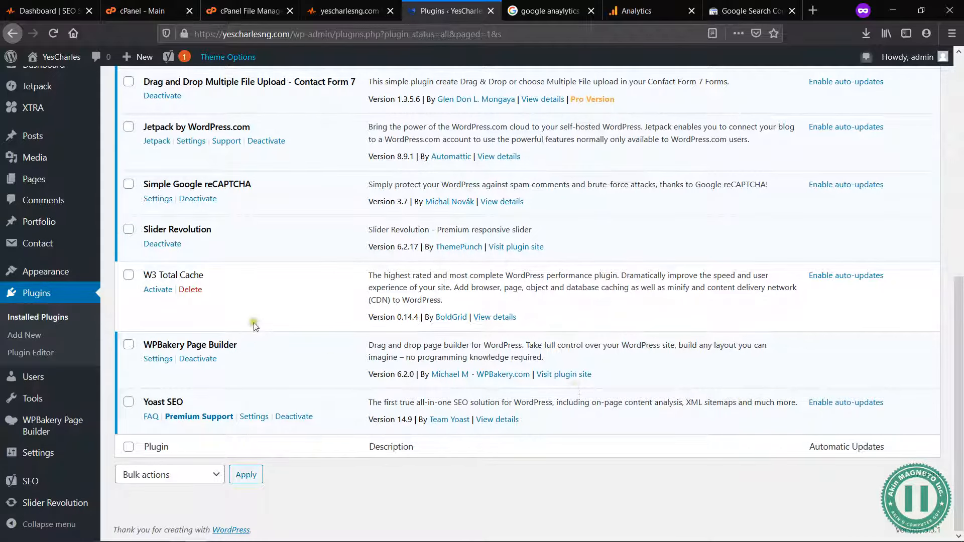
{"action": "scroll", "coordinate": [255, 326], "scroll_direction": "up", "scroll_amount": 1}
{"action": "scroll", "coordinate": [256, 327], "scroll_direction": "up", "scroll_amount": 10}
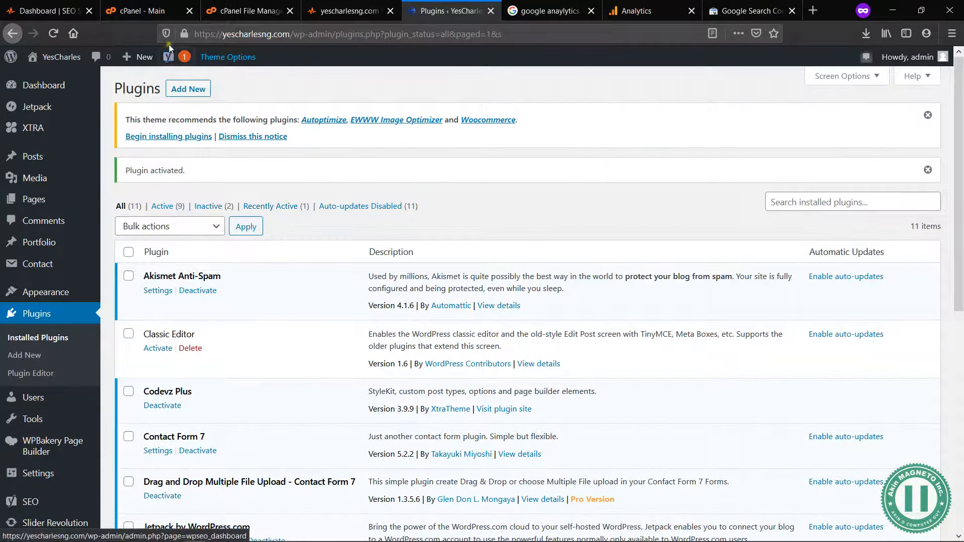
Step: Open the Yoast SEO notifications page and review its problems, notifications and first-time configuration sections
{"action": "mouse_move", "coordinate": [168, 60]}
{"action": "left_click", "coordinate": [185, 82]}
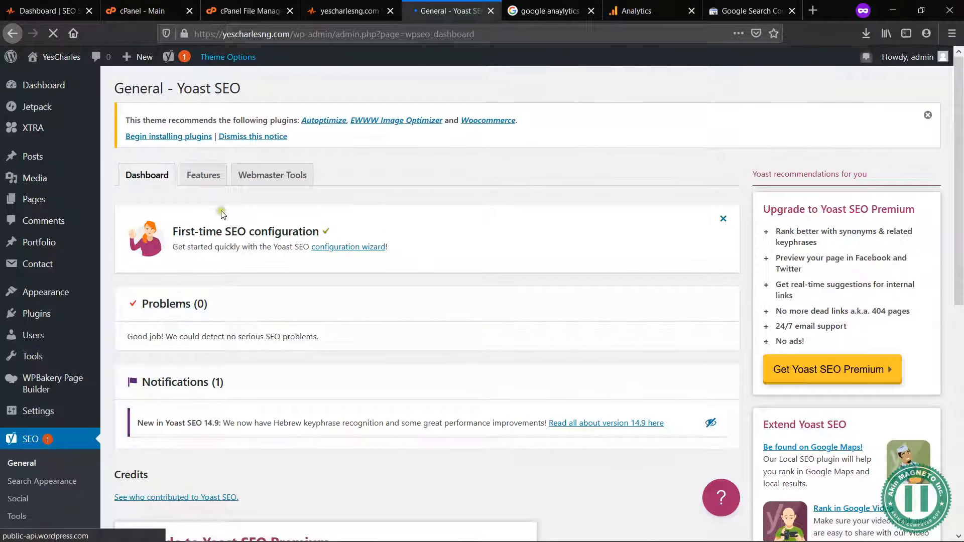
{"action": "left_click_drag", "start_coordinate": [149, 338], "coordinate": [240, 336]}
{"action": "left_click", "coordinate": [239, 335]}
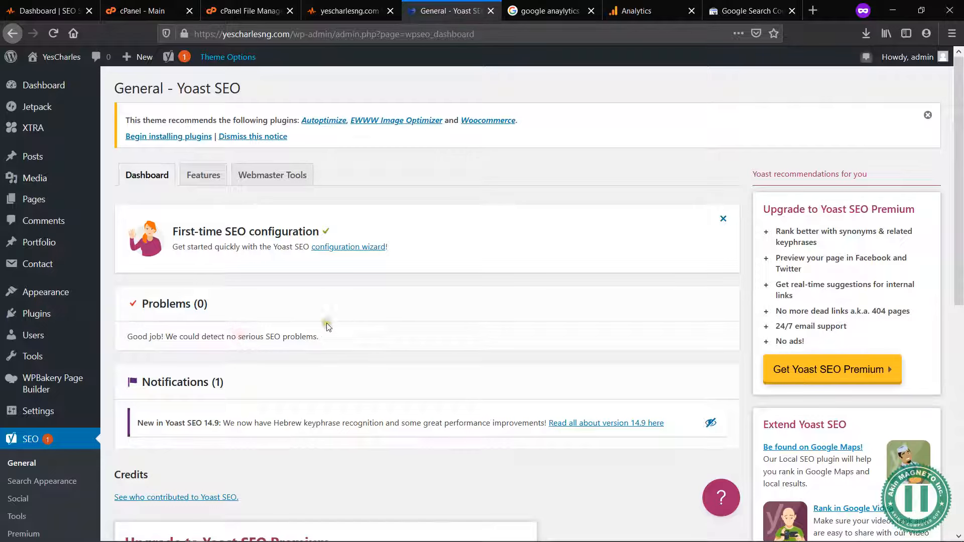
{"action": "scroll", "coordinate": [387, 352], "scroll_direction": "down", "scroll_amount": 2}
{"action": "scroll", "coordinate": [409, 194], "scroll_direction": "up", "scroll_amount": 2}
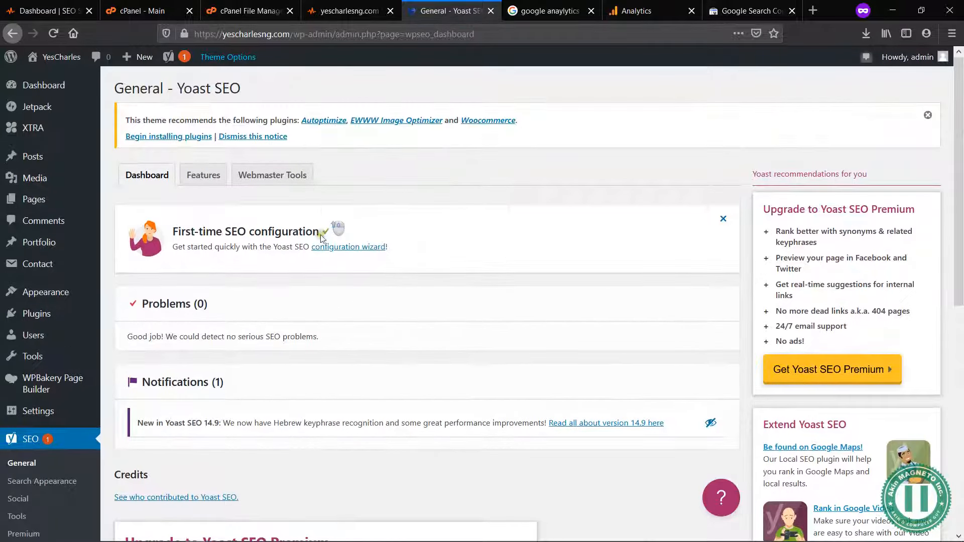
Step: In the Yoast configuration wizard, mark the site as live and ready to be indexed, with site type "A small offline business"
{"action": "left_click", "coordinate": [348, 249]}
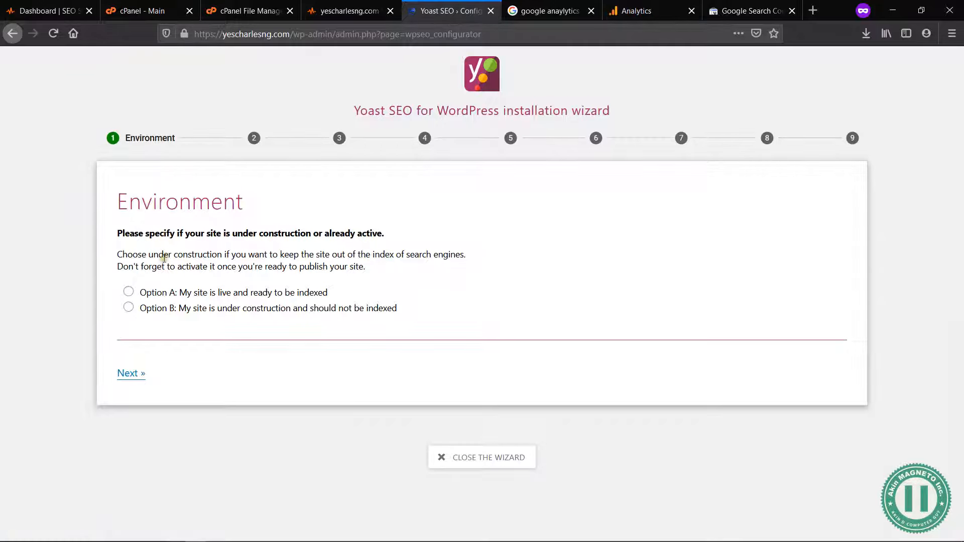
{"action": "left_click", "coordinate": [129, 293]}
{"action": "left_click", "coordinate": [132, 373]}
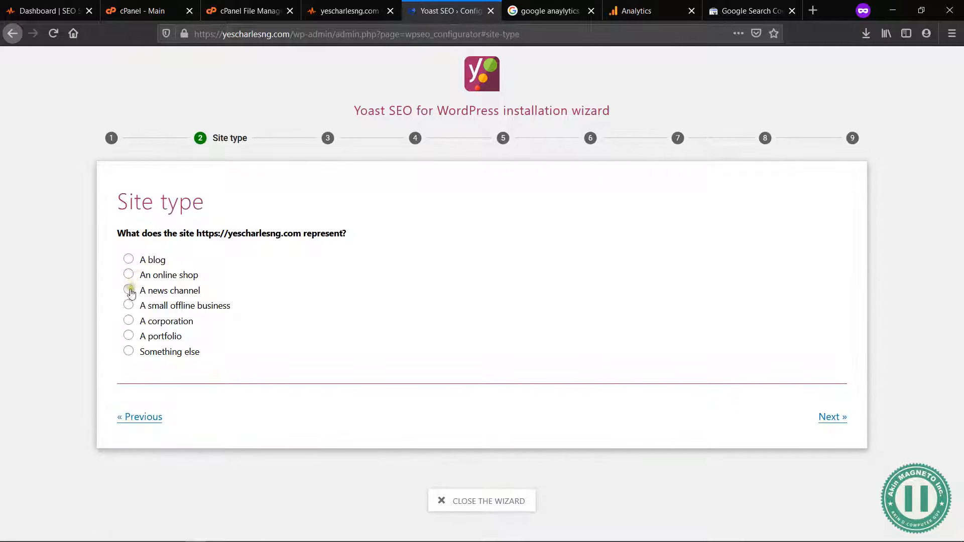
{"action": "left_click", "coordinate": [129, 306]}
{"action": "left_click", "coordinate": [832, 417]}
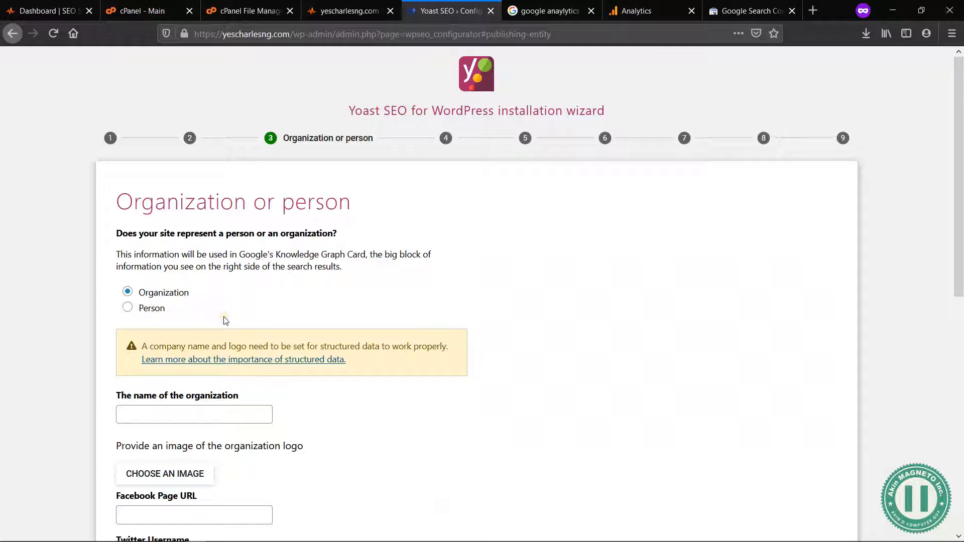
Step: Name the organization "YesCharles Business Ventures" and use favicon-real-yescharlesng.png from the media library as its logo
{"action": "scroll", "coordinate": [232, 325], "scroll_direction": "down", "scroll_amount": 2}
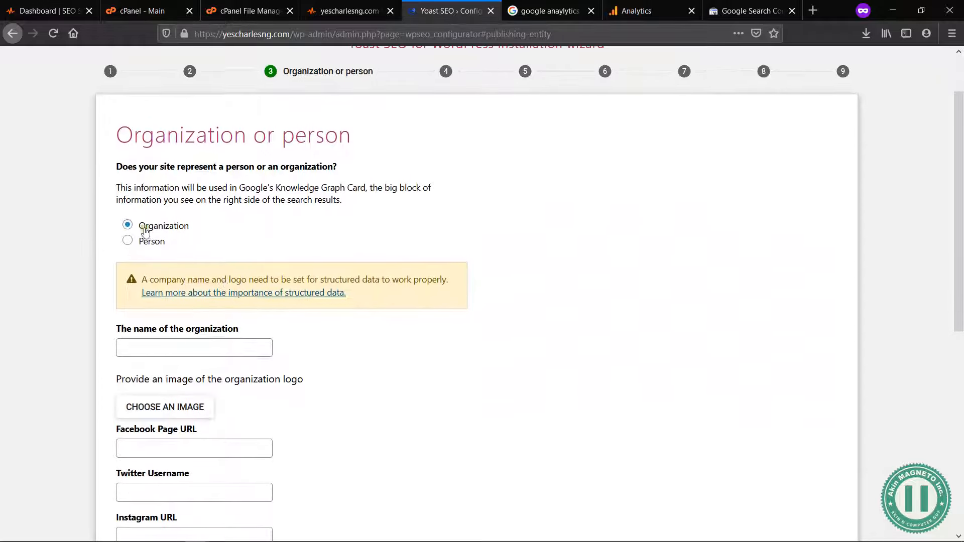
{"action": "left_click", "coordinate": [183, 348]}
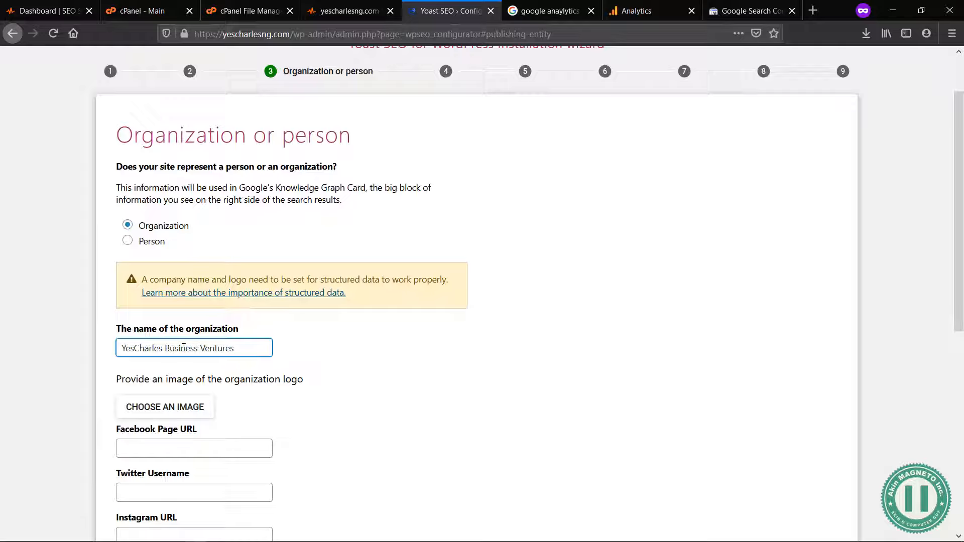
{"action": "scroll", "coordinate": [211, 408], "scroll_direction": "down", "scroll_amount": 2}
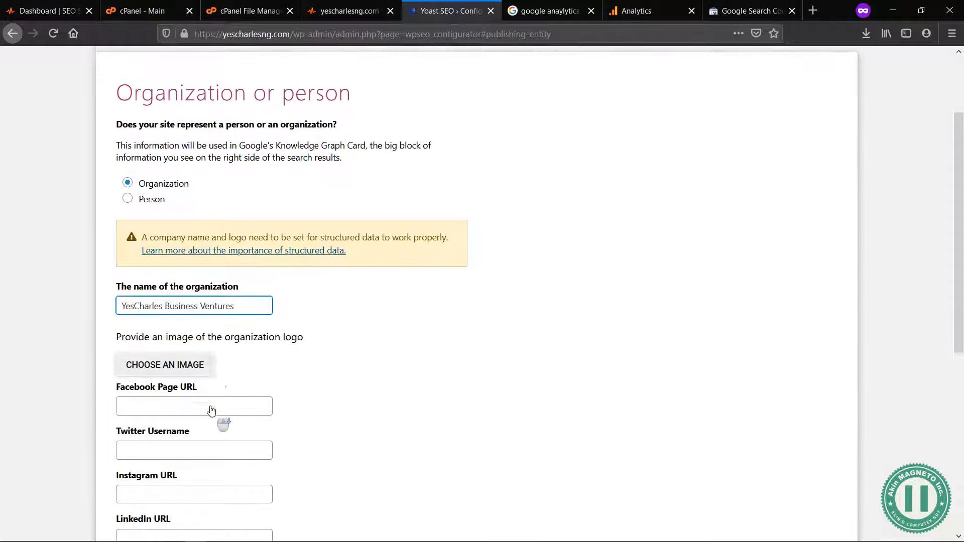
{"action": "left_click", "coordinate": [154, 357]}
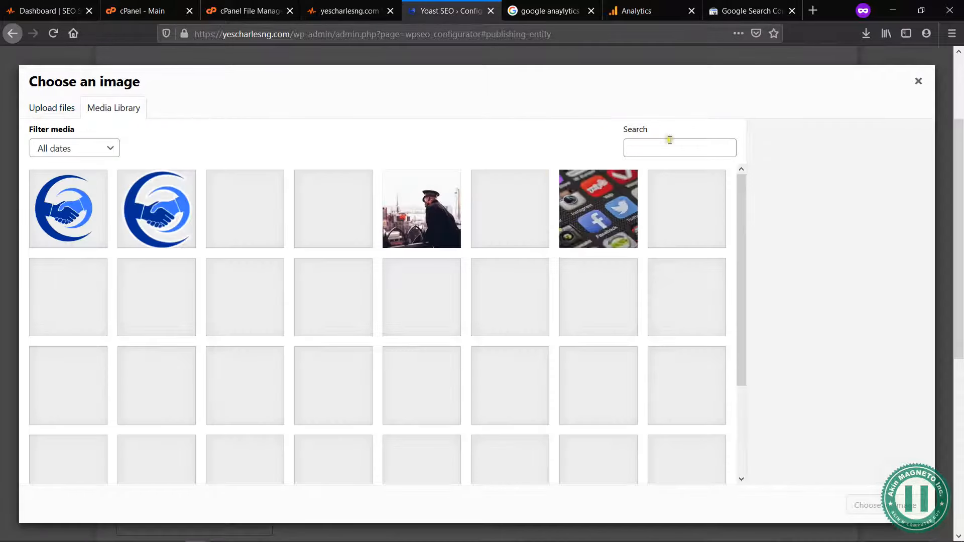
{"action": "left_click", "coordinate": [56, 207]}
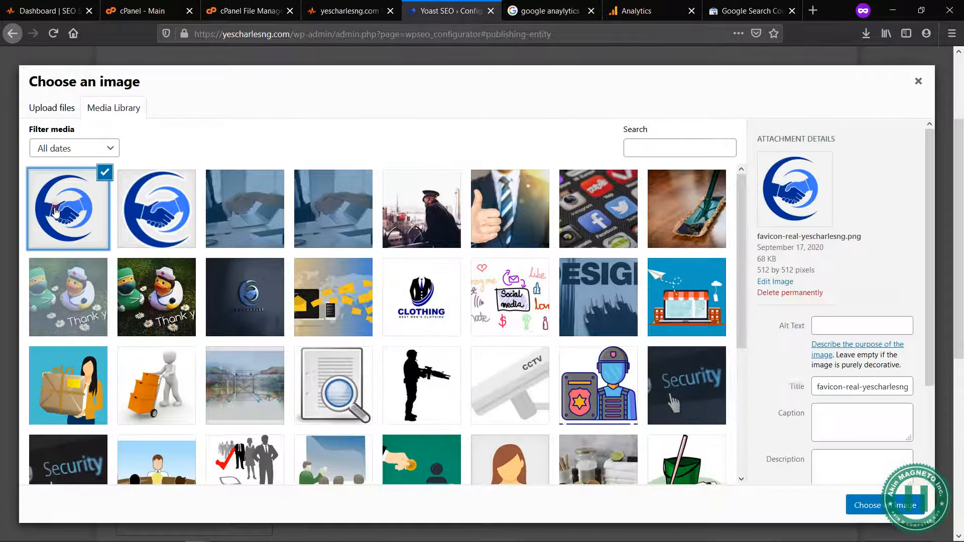
{"action": "left_click", "coordinate": [890, 507]}
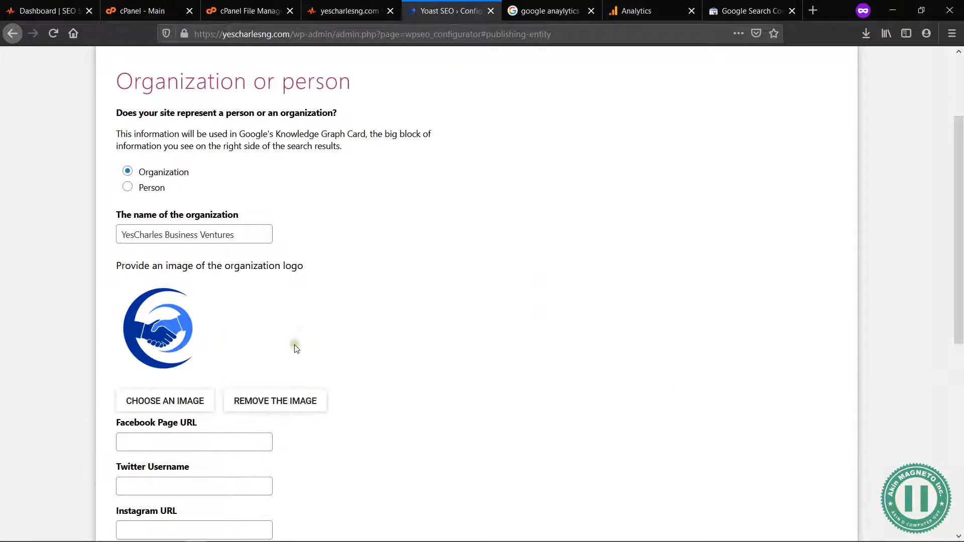
Step: Review the organization's social profile fields, leave them all empty and continue to the search engine visibility settings
{"action": "scroll", "coordinate": [299, 352], "scroll_direction": "down", "scroll_amount": 2}
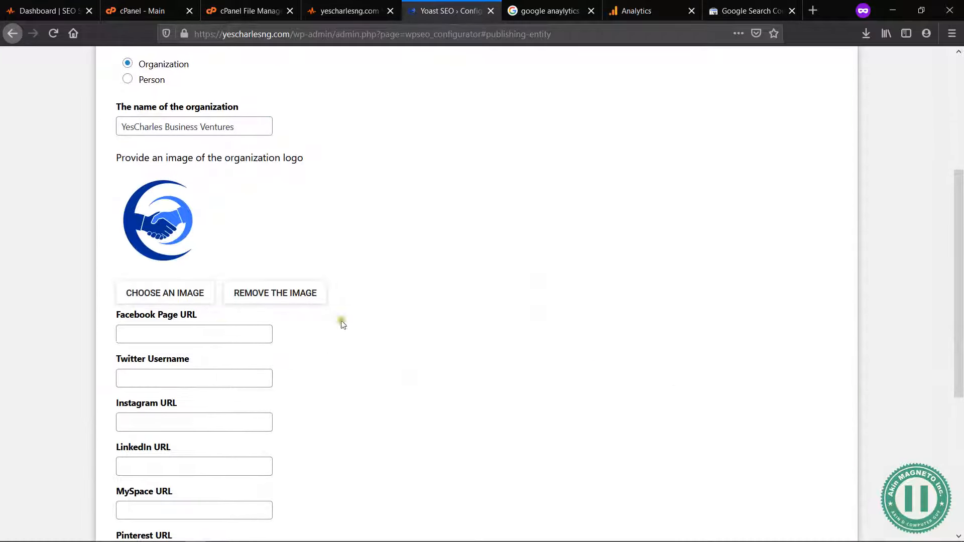
{"action": "scroll", "coordinate": [342, 325], "scroll_direction": "down", "scroll_amount": 5}
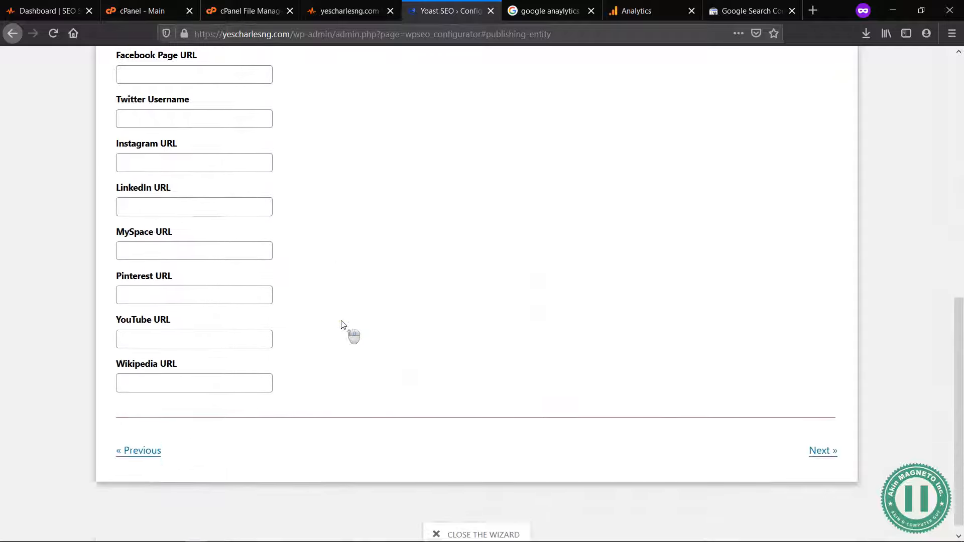
{"action": "scroll", "coordinate": [342, 325], "scroll_direction": "up", "scroll_amount": 4}
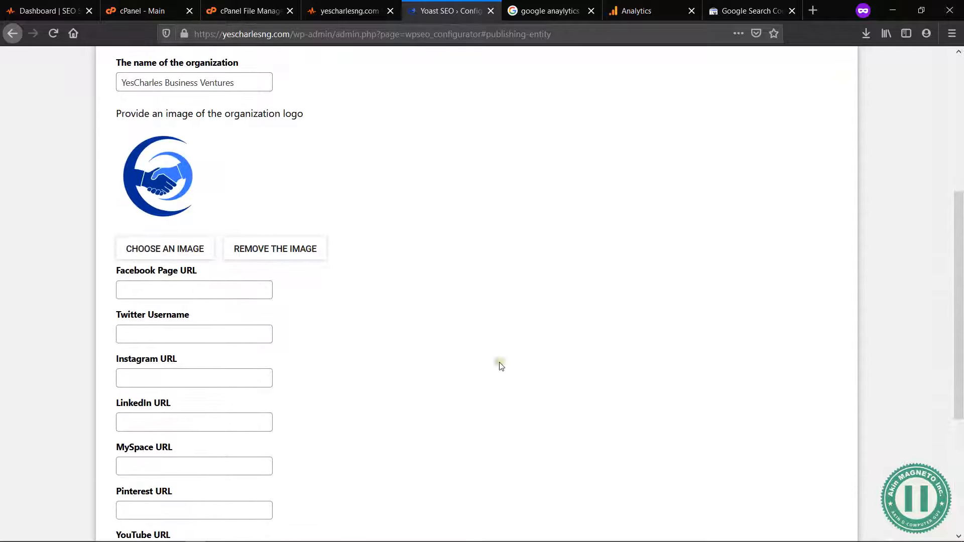
{"action": "scroll", "coordinate": [501, 369], "scroll_direction": "up", "scroll_amount": 4}
{"action": "scroll", "coordinate": [599, 336], "scroll_direction": "down", "scroll_amount": 8}
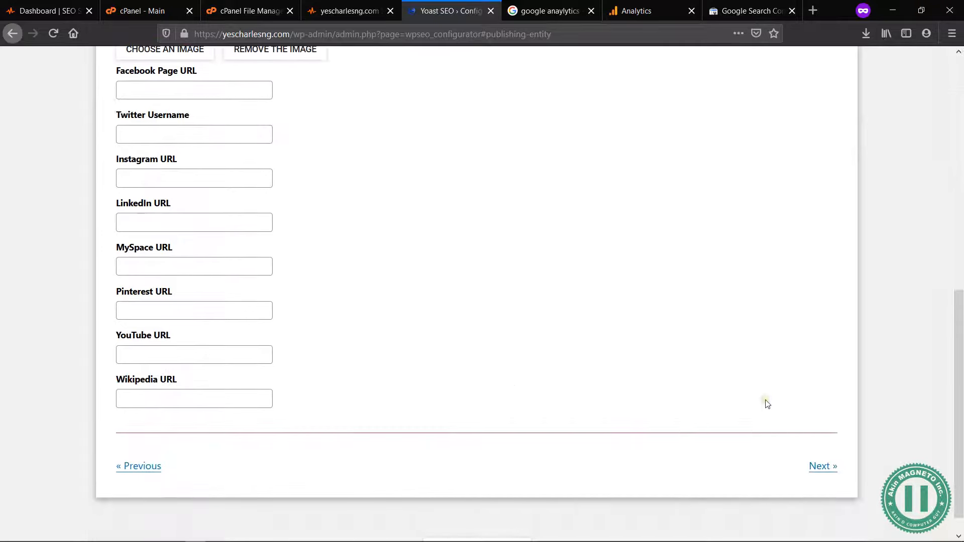
{"action": "scroll", "coordinate": [627, 316], "scroll_direction": "up", "scroll_amount": 3}
{"action": "scroll", "coordinate": [635, 321], "scroll_direction": "down", "scroll_amount": 4}
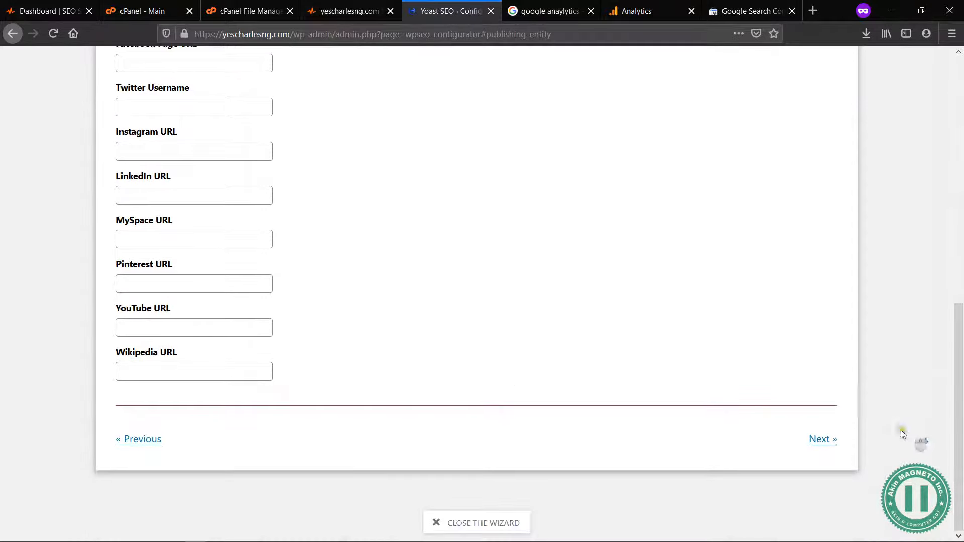
{"action": "left_click", "coordinate": [810, 442]}
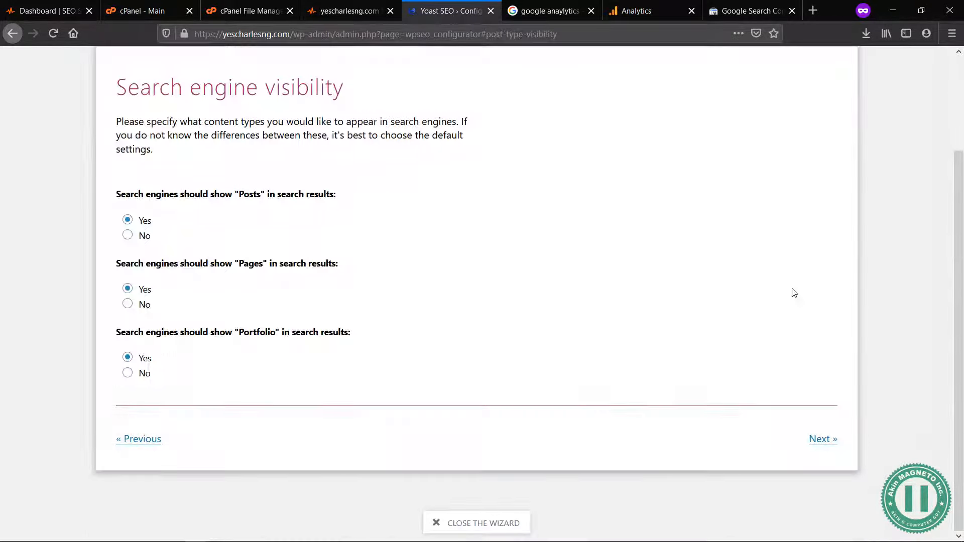
Step: Keep the default search engine visibility of Yes for Posts, Pages and Portfolio and continue to the author settings
{"action": "scroll", "coordinate": [794, 292], "scroll_direction": "up", "scroll_amount": 2}
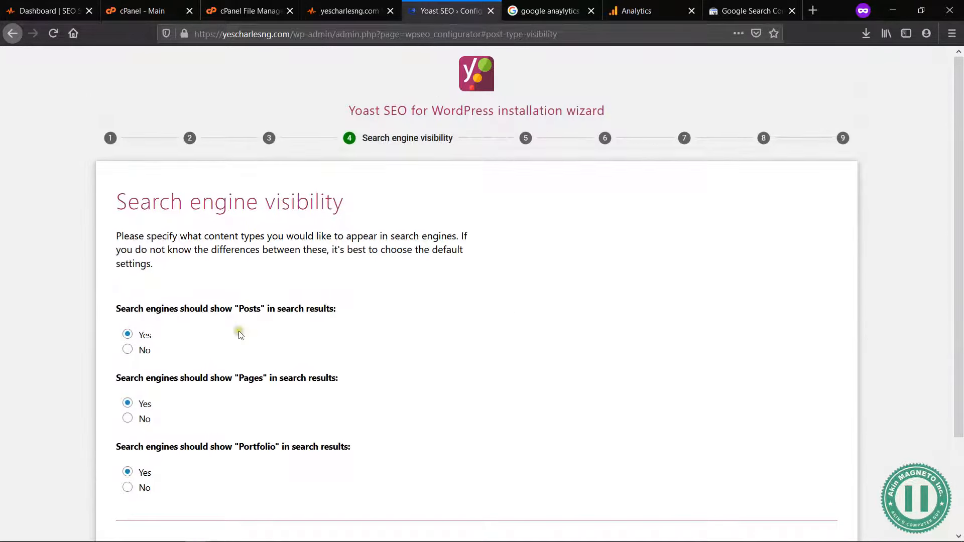
{"action": "scroll", "coordinate": [238, 333], "scroll_direction": "down", "scroll_amount": 1}
{"action": "scroll", "coordinate": [241, 335], "scroll_direction": "down", "scroll_amount": 1}
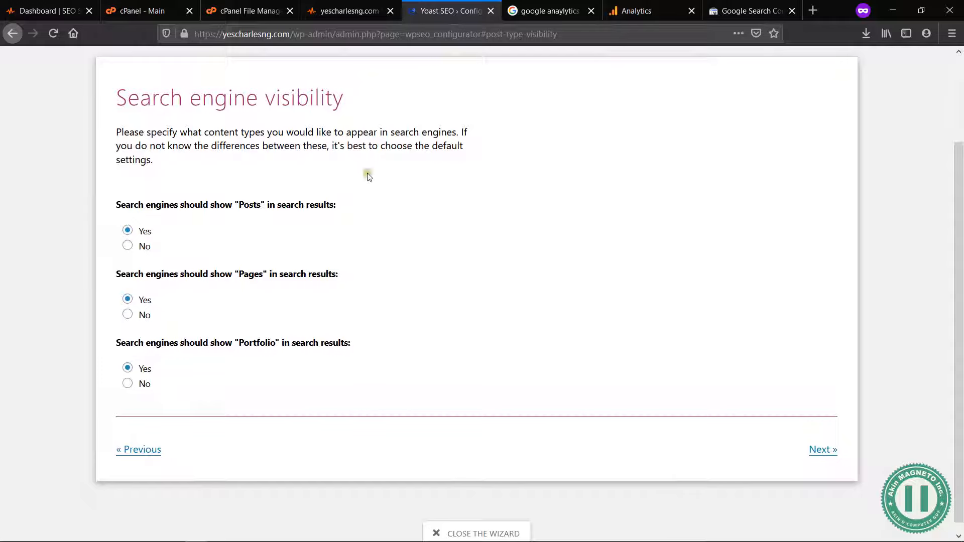
{"action": "left_click_drag", "start_coordinate": [333, 146], "coordinate": [389, 155]}
{"action": "left_click", "coordinate": [632, 336]}
{"action": "left_click", "coordinate": [826, 450]}
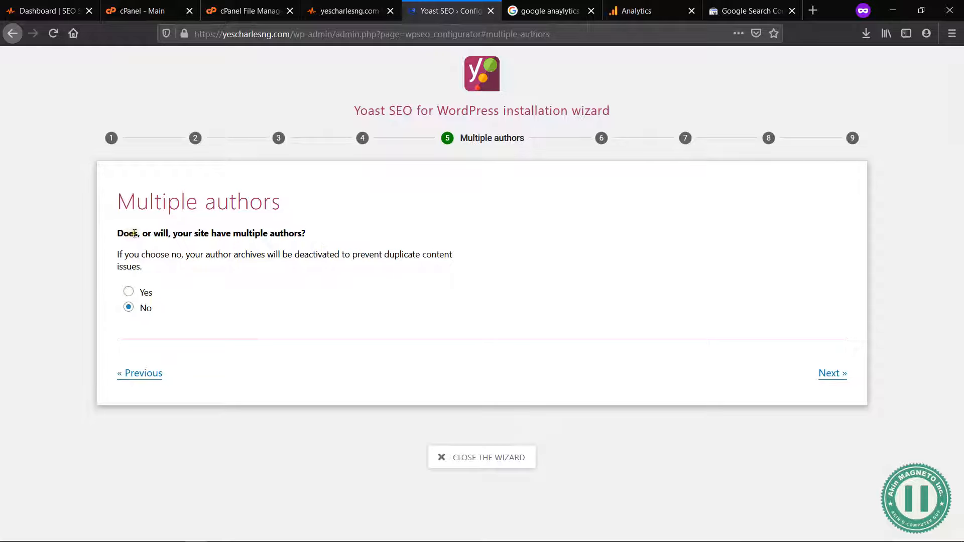
Step: Specify that the site does not have multiple authors and continue to the title settings
{"action": "left_click", "coordinate": [129, 292]}
{"action": "left_click", "coordinate": [129, 307]}
{"action": "left_click", "coordinate": [831, 373]}
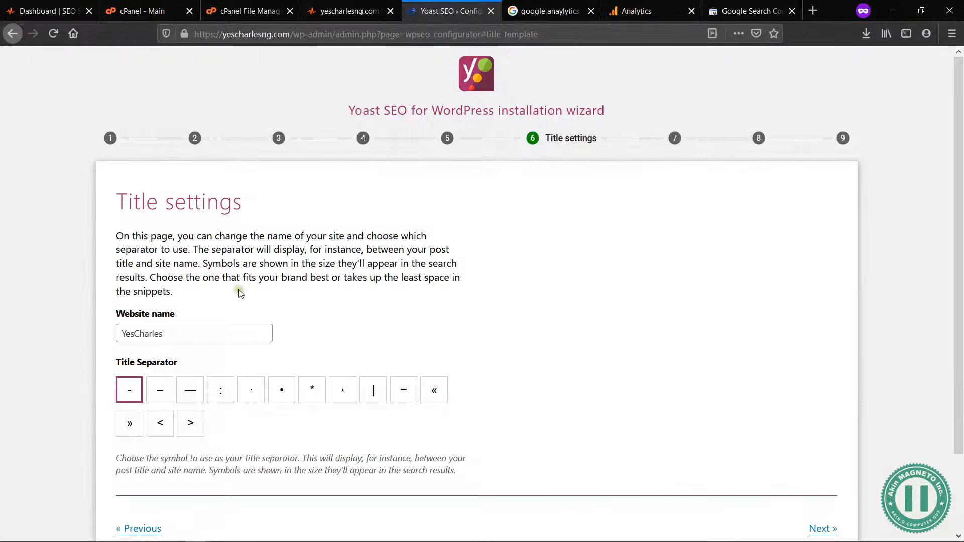
Step: Set the website name to "YesCharlesNG - Errands & Logistics", keeping the hyphen as the title separator, and continue
{"action": "scroll", "coordinate": [314, 362], "scroll_direction": "down", "scroll_amount": 2}
{"action": "left_click", "coordinate": [193, 242]}
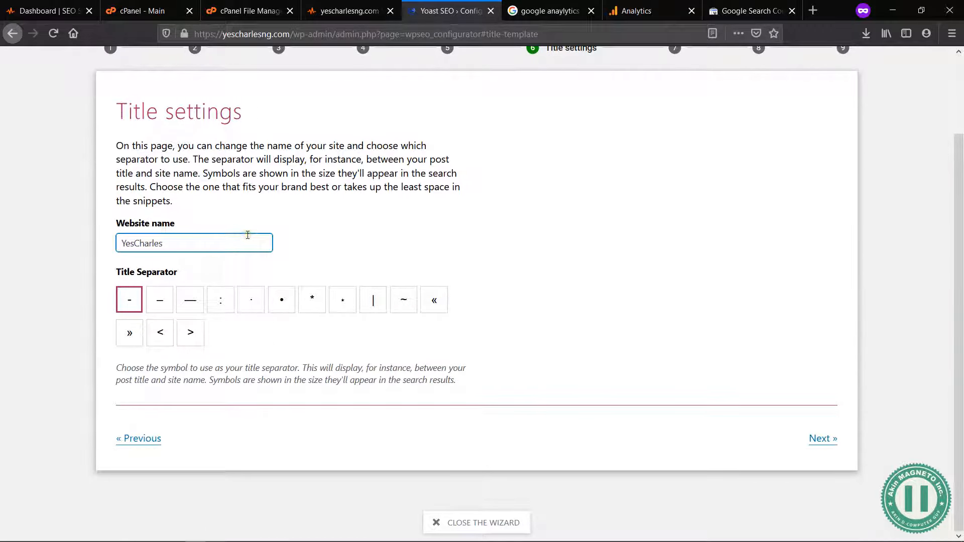
{"action": "type", "text": "- Errands & Logistics"}
{"action": "left_click", "coordinate": [359, 258]}
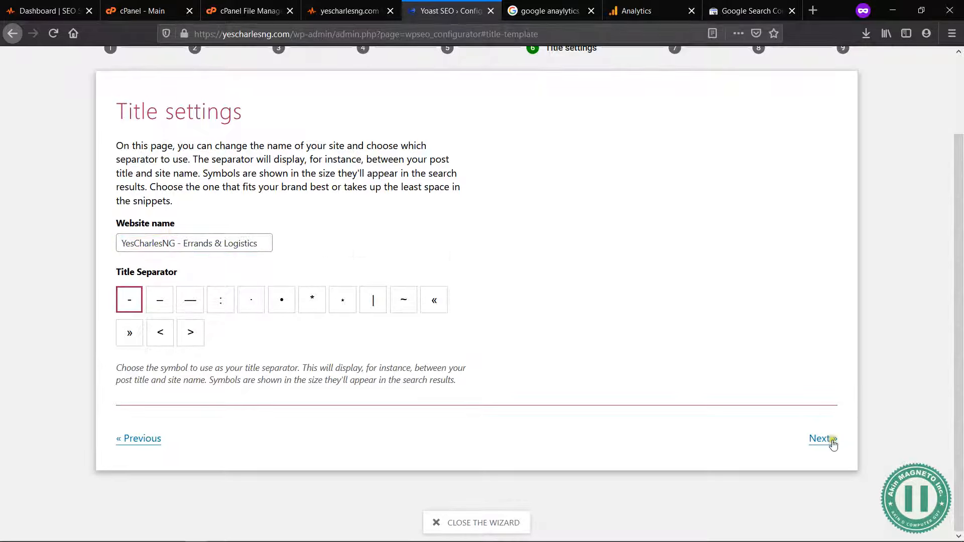
{"action": "left_click", "coordinate": [832, 441]}
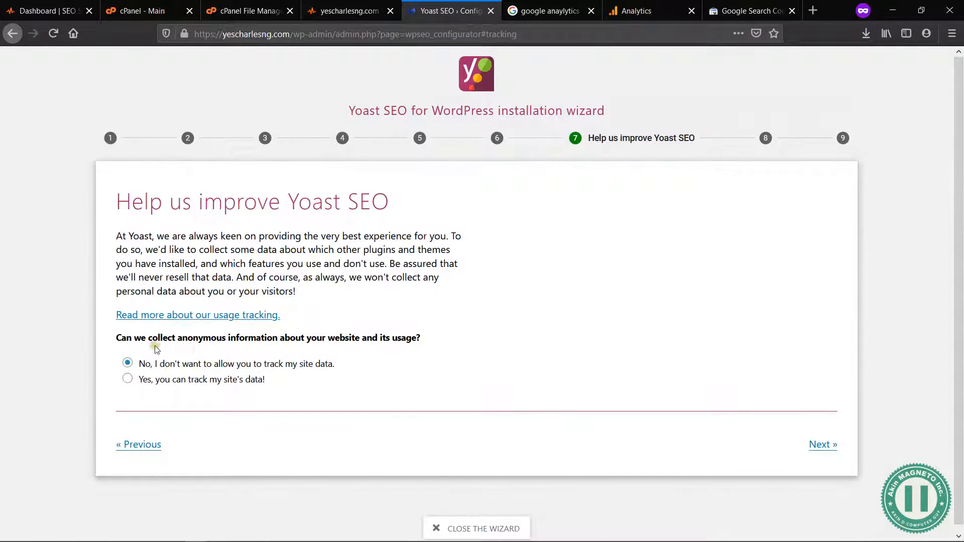
Step: Allow Yoast to collect anonymous data about the site and its usage, and continue
{"action": "left_click_drag", "start_coordinate": [139, 337], "coordinate": [233, 337]}
{"action": "left_click", "coordinate": [234, 338]}
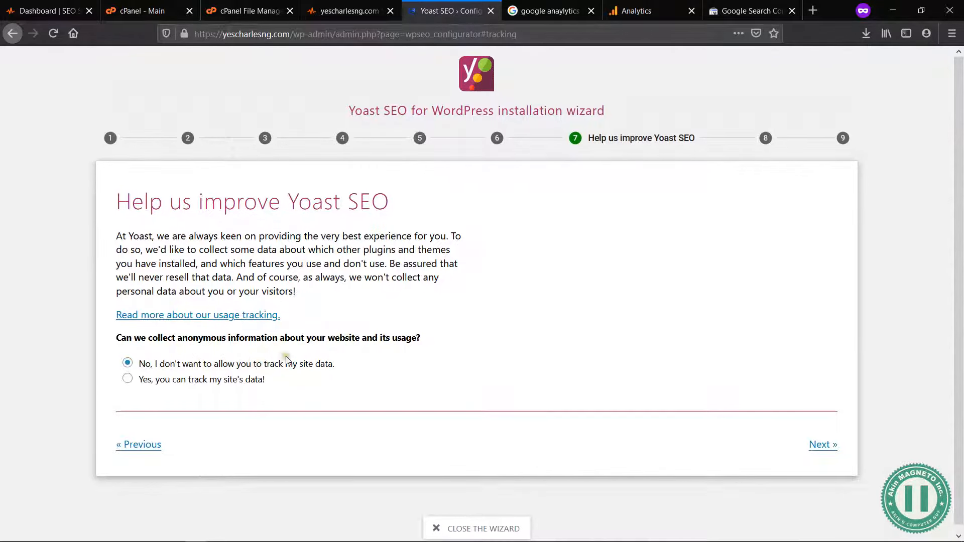
{"action": "left_click", "coordinate": [142, 381]}
{"action": "left_click", "coordinate": [823, 445]}
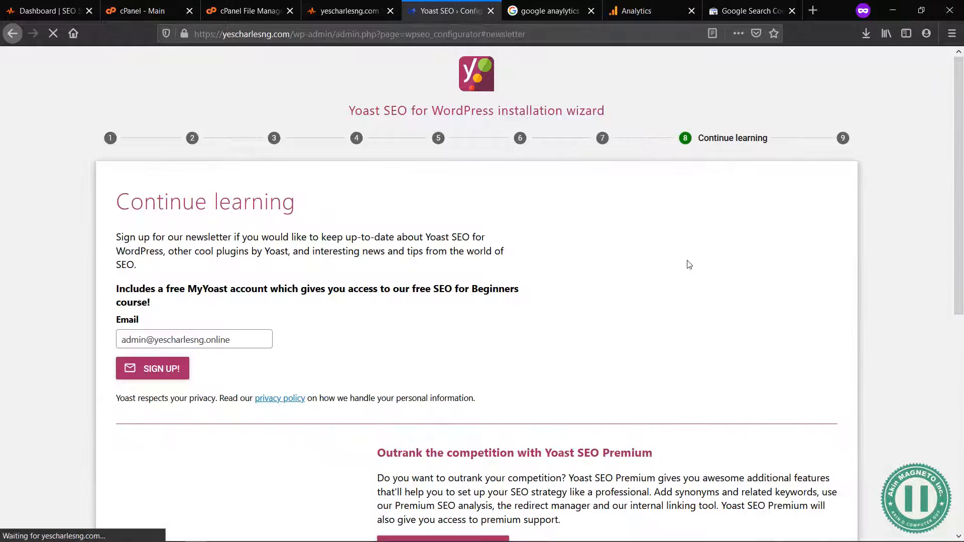
Step: Skip the newsletter sign-up and premium offers, and finish and close the configuration wizard
{"action": "scroll", "coordinate": [401, 361], "scroll_direction": "down", "scroll_amount": 7}
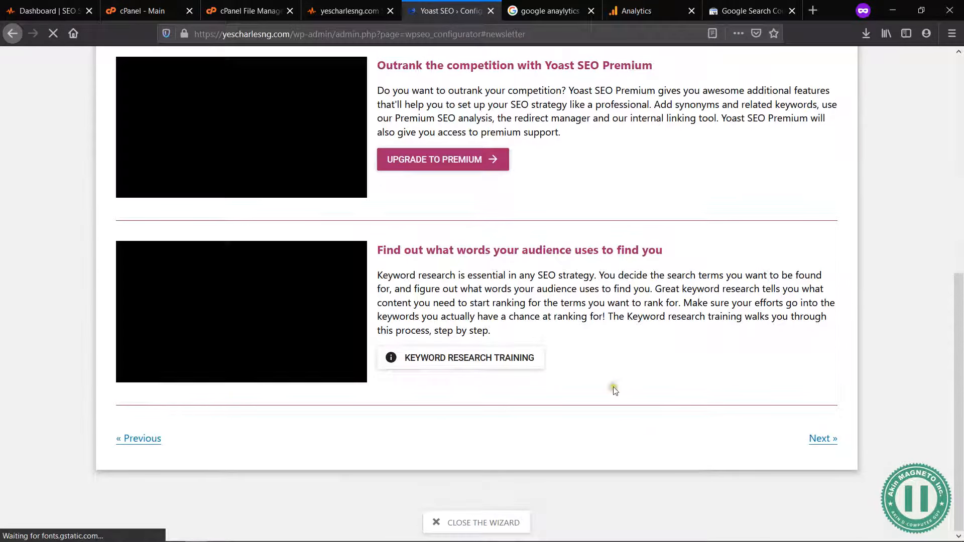
{"action": "scroll", "coordinate": [624, 239], "scroll_direction": "up", "scroll_amount": 7}
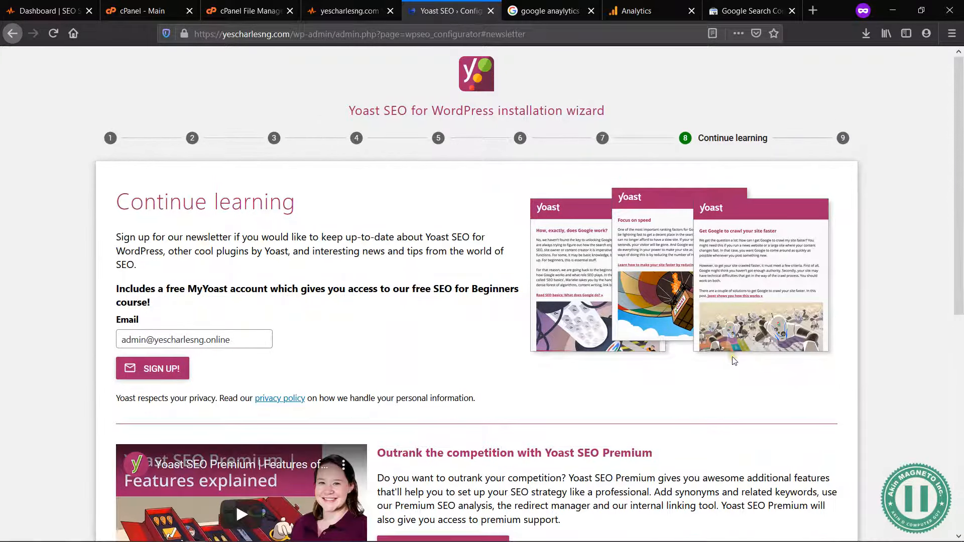
{"action": "scroll", "coordinate": [739, 366], "scroll_direction": "down", "scroll_amount": 7}
{"action": "left_click", "coordinate": [830, 440]}
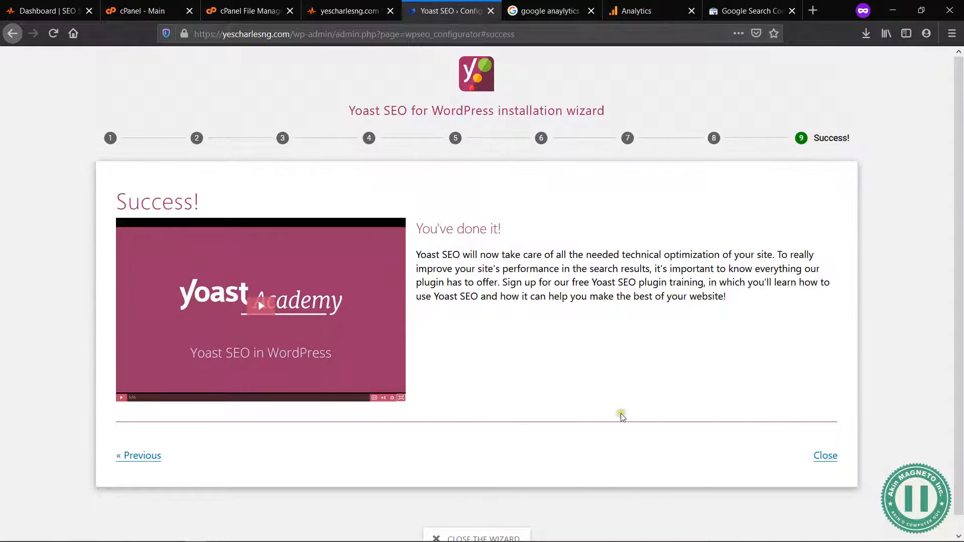
{"action": "left_click", "coordinate": [829, 461]}
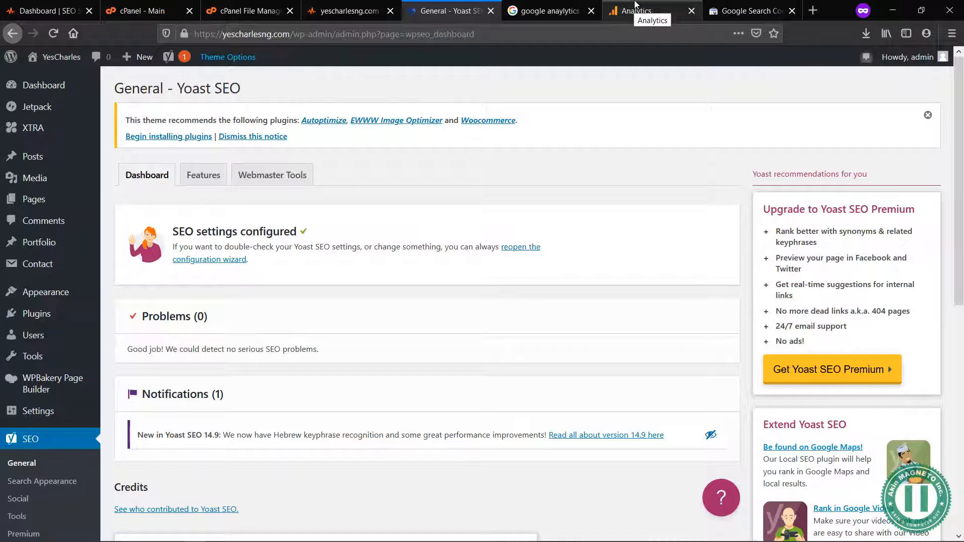
Step: Switch to Google Analytics and start the free account setup
{"action": "left_click", "coordinate": [631, 15]}
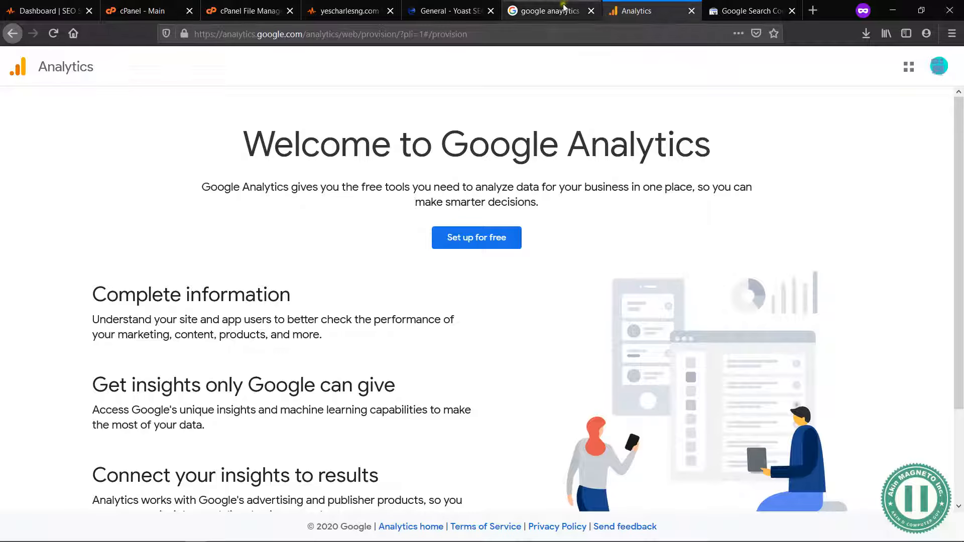
{"action": "left_click", "coordinate": [551, 9]}
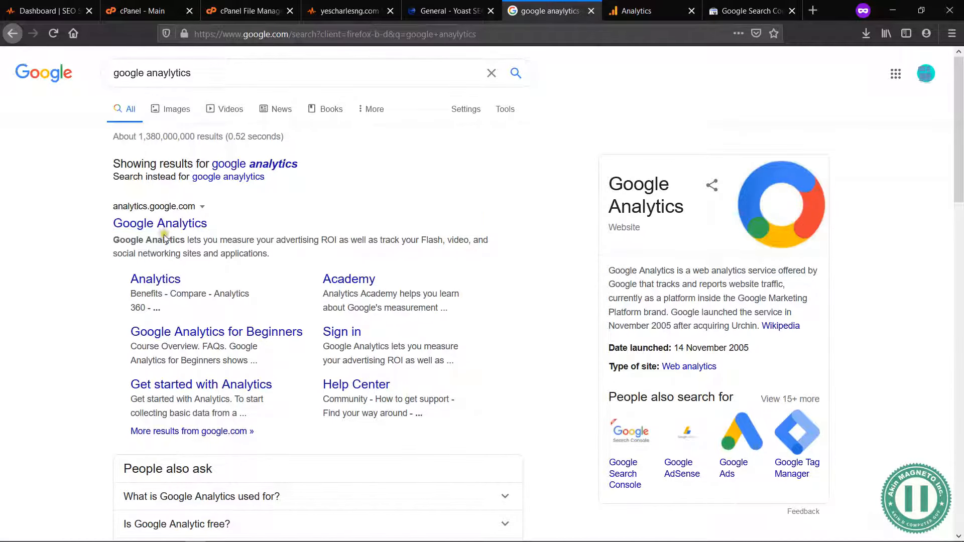
{"action": "left_click", "coordinate": [637, 18]}
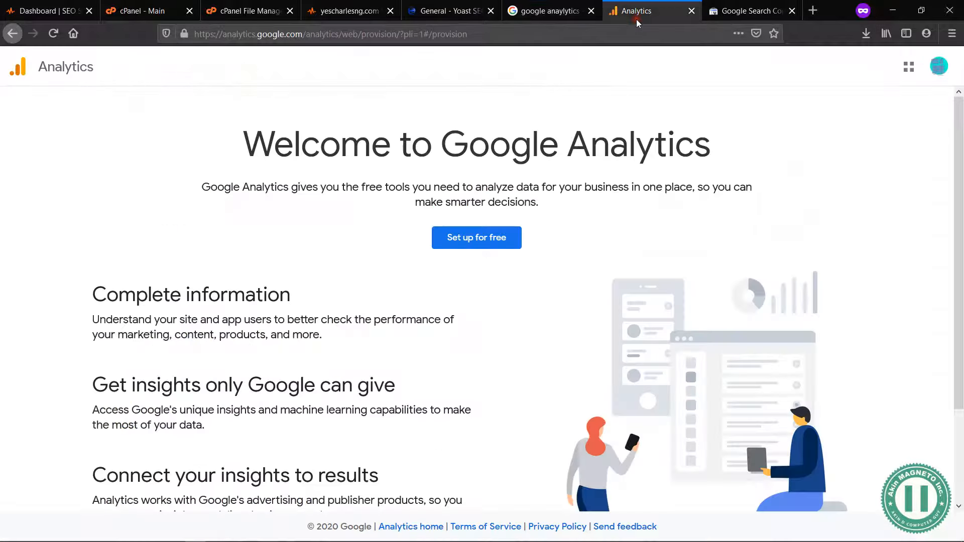
{"action": "left_click", "coordinate": [476, 238]}
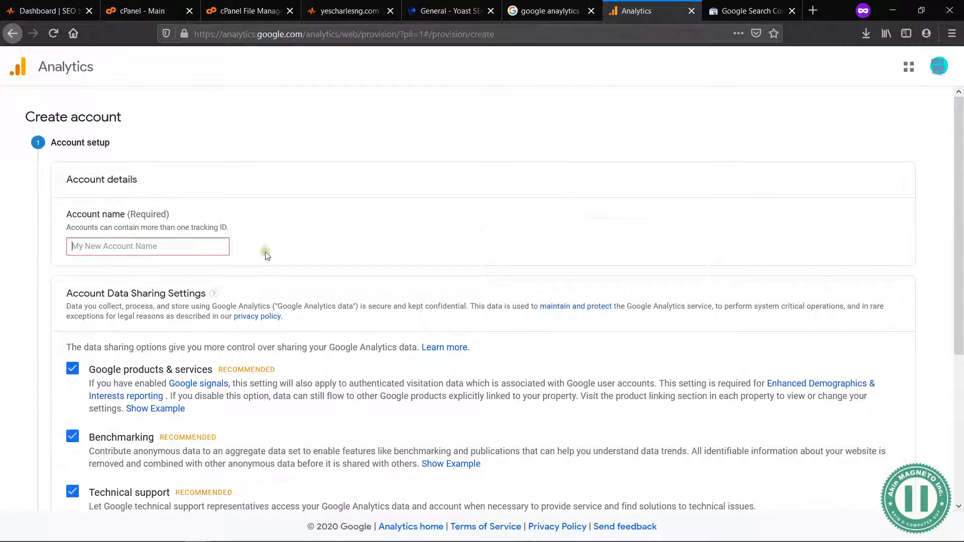
Step: Name the Analytics account "YesCharlesNG", keep all data sharing options enabled and continue to choosing what to measure
{"action": "left_click", "coordinate": [143, 245]}
{"action": "type", "text": "YeSchar"}
{"action": "key", "text": "BackSpace"}
{"action": "key", "text": "BackSpace"}
{"action": "key", "text": "BackSpace"}
{"action": "key", "text": "BackSpace"}
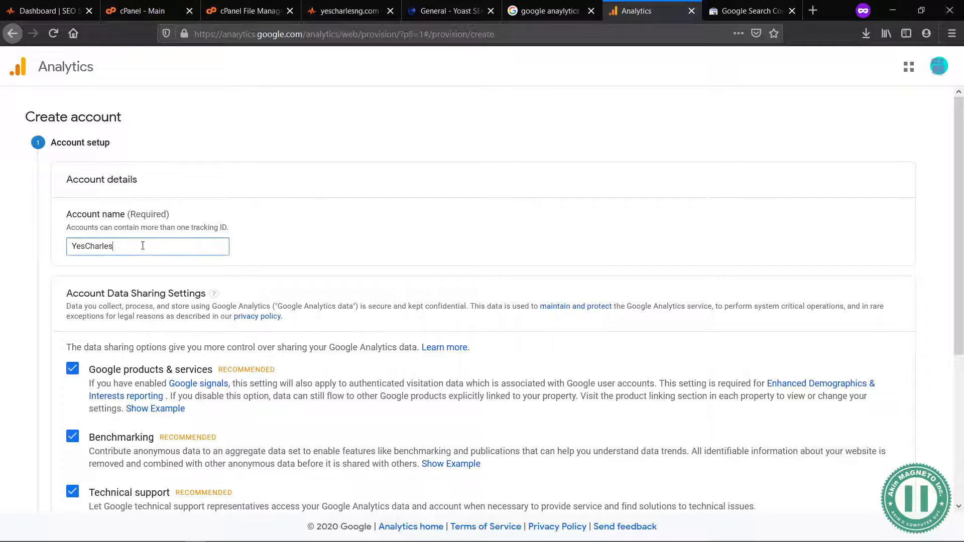
{"action": "type", "text": "ng"}
{"action": "type", "text": "NG"}
{"action": "scroll", "coordinate": [143, 245], "scroll_direction": "down", "scroll_amount": 4}
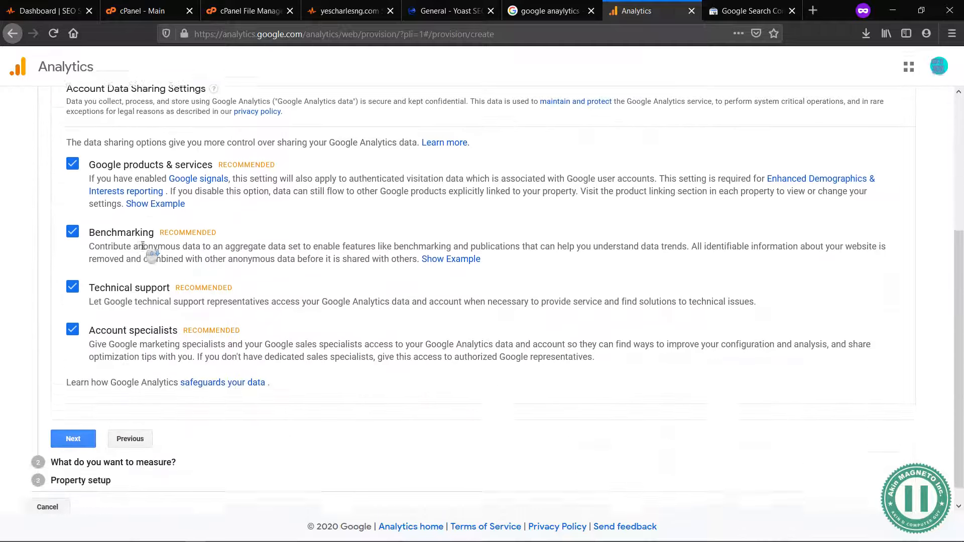
{"action": "left_click", "coordinate": [73, 419]}
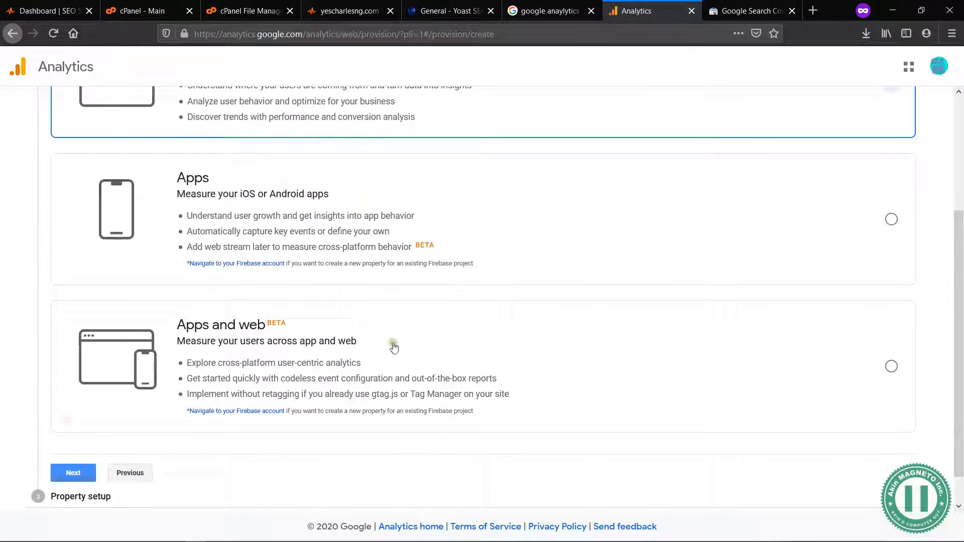
Step: Review the measurement options, keep Web as the platform to measure, and continue to the property setup
{"action": "scroll", "coordinate": [402, 236], "scroll_direction": "up", "scroll_amount": 3}
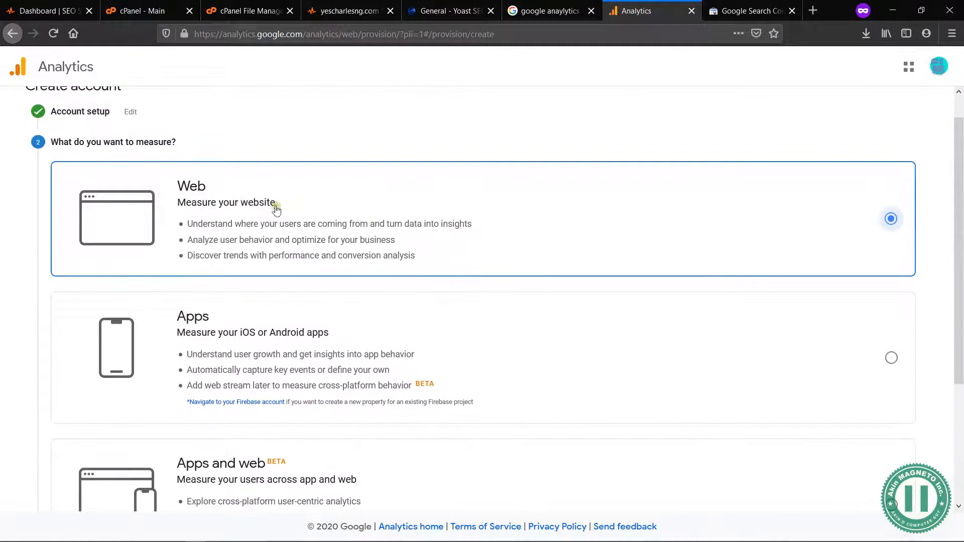
{"action": "scroll", "coordinate": [404, 222], "scroll_direction": "down", "scroll_amount": 3}
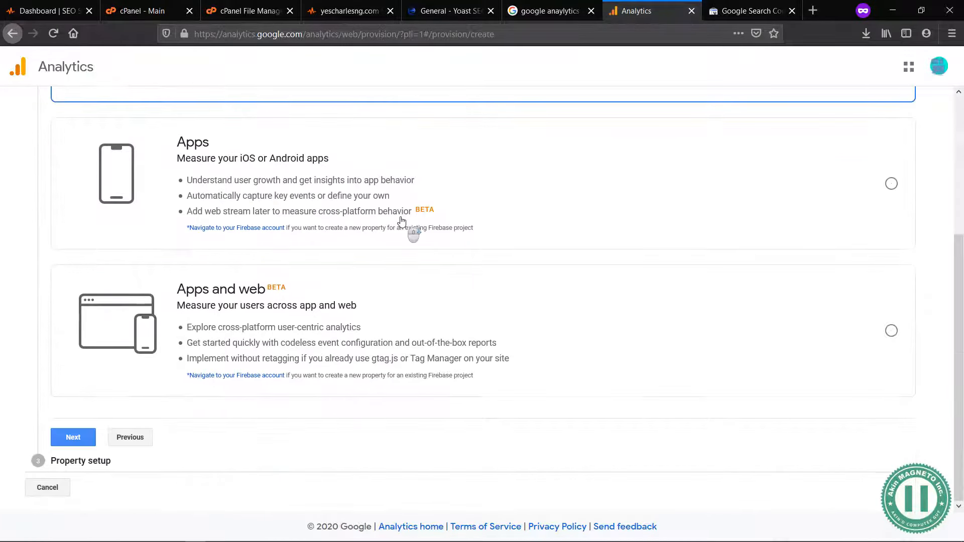
{"action": "scroll", "coordinate": [304, 243], "scroll_direction": "up", "scroll_amount": 3}
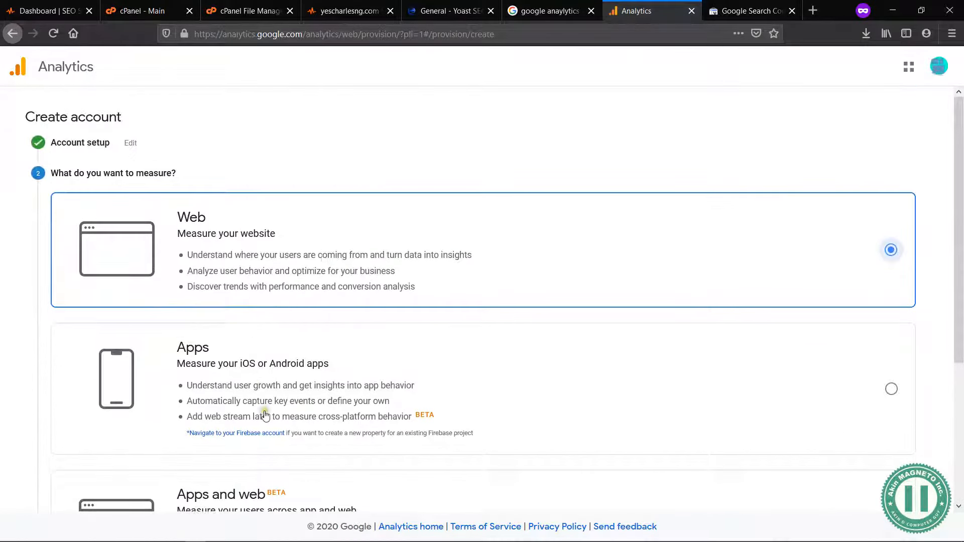
{"action": "scroll", "coordinate": [259, 401], "scroll_direction": "down", "scroll_amount": 3}
{"action": "scroll", "coordinate": [201, 432], "scroll_direction": "down", "scroll_amount": 1}
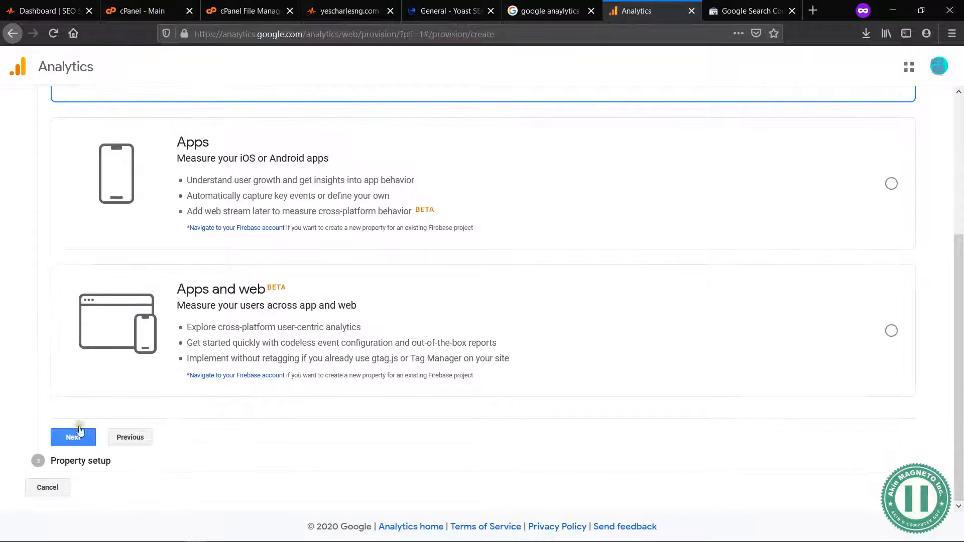
{"action": "left_click", "coordinate": [76, 433]}
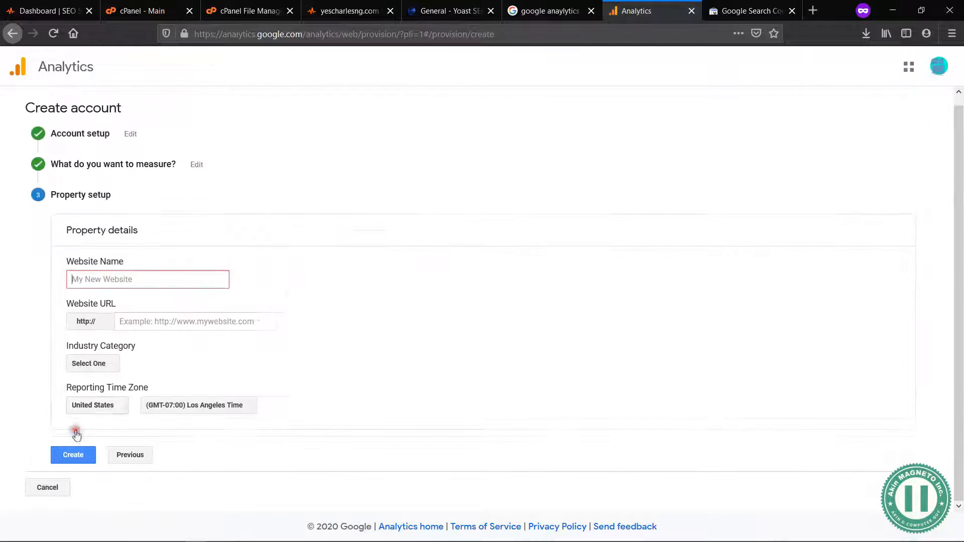
Step: Name the website "YesCharlesNG" in the property details
{"action": "left_click", "coordinate": [112, 276]}
{"action": "type", "text": "yESC"}
{"action": "key", "text": "BackSpace"}
{"action": "key", "text": "BackSpace"}
{"action": "key", "text": "BackSpace"}
{"action": "key", "text": "BackSpace"}
{"action": "type", "text": "Y"}
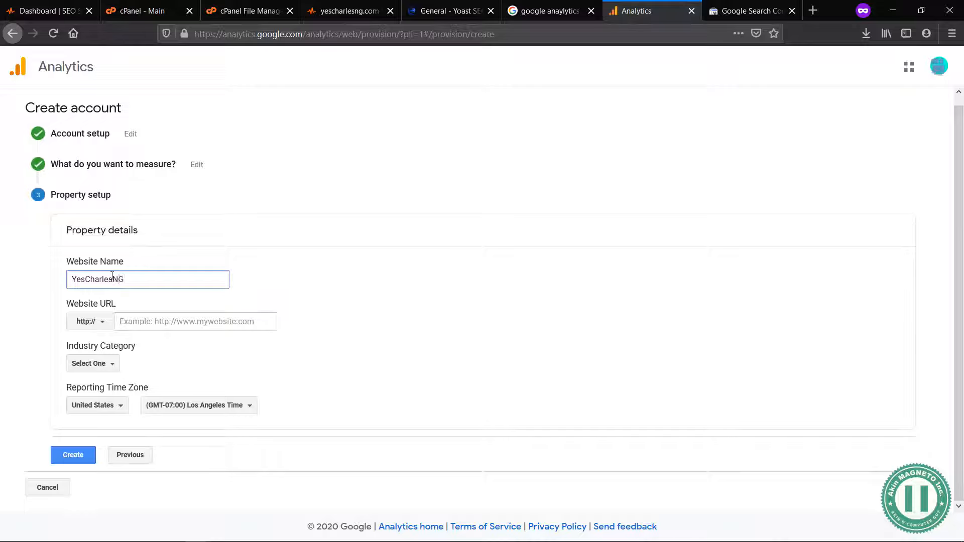
{"action": "left_click", "coordinate": [94, 323]}
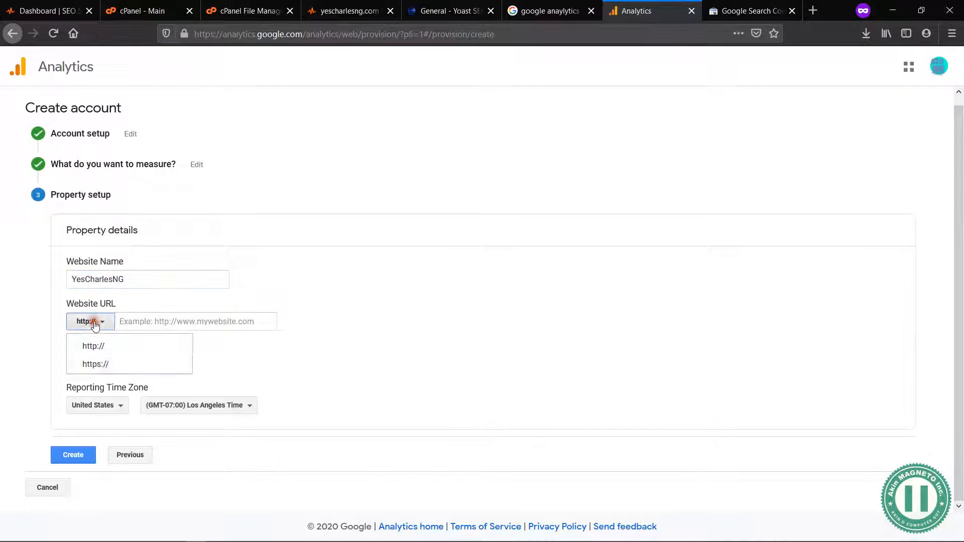
{"action": "left_click", "coordinate": [102, 365]}
{"action": "left_click", "coordinate": [157, 322]}
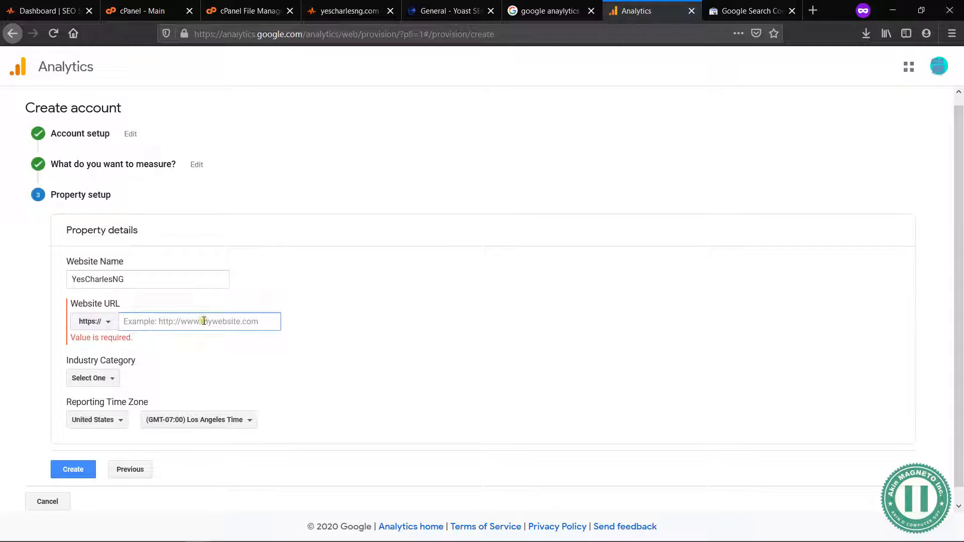
{"action": "type", "text": "www.yescha"}
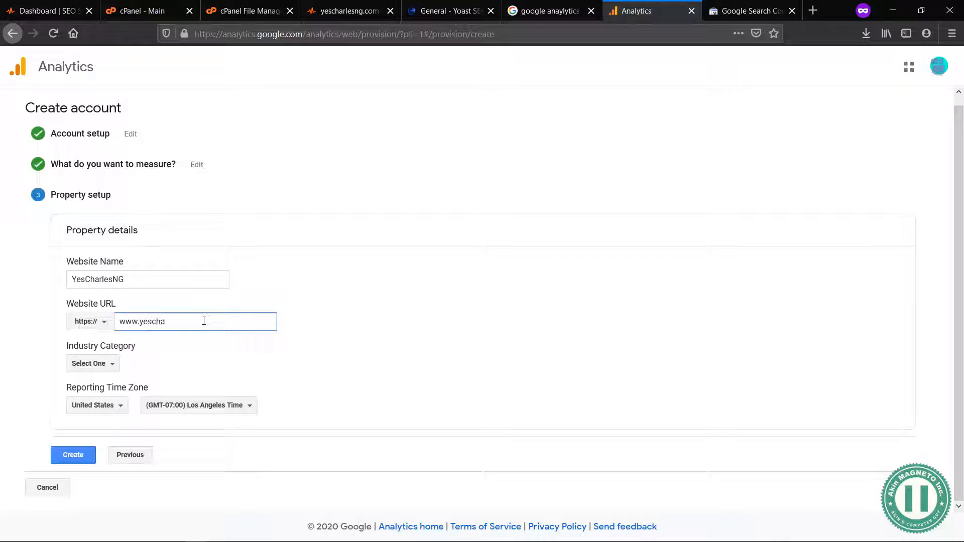
{"action": "type", "text": "rlesng.com"}
Step: Search the industry categories for "log", clear the search, and browse the category list for one that fits the site
{"action": "left_click", "coordinate": [95, 362]}
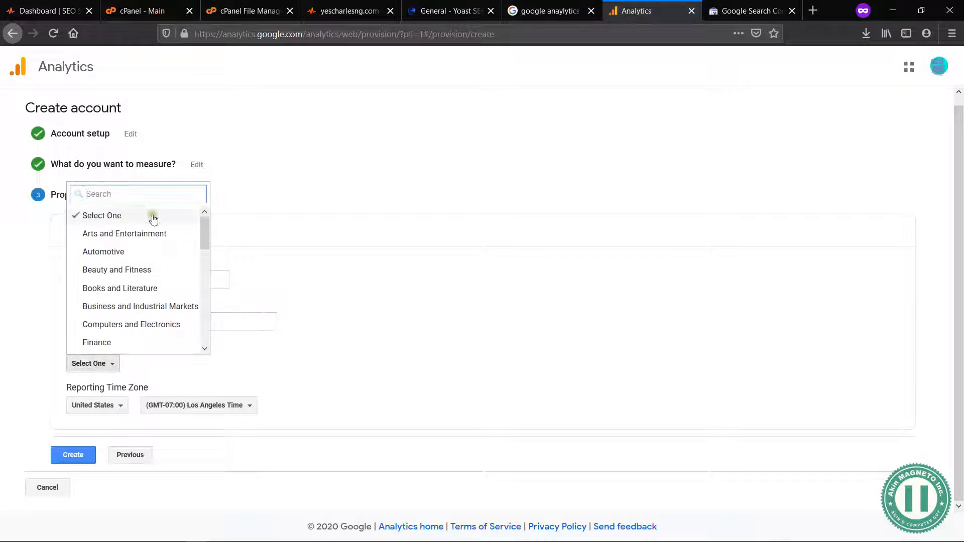
{"action": "type", "text": "log"}
{"action": "key", "text": "BackSpace"}
{"action": "key", "text": "BackSpace"}
{"action": "key", "text": "BackSpace"}
{"action": "scroll", "coordinate": [182, 284], "scroll_direction": "down", "scroll_amount": 1}
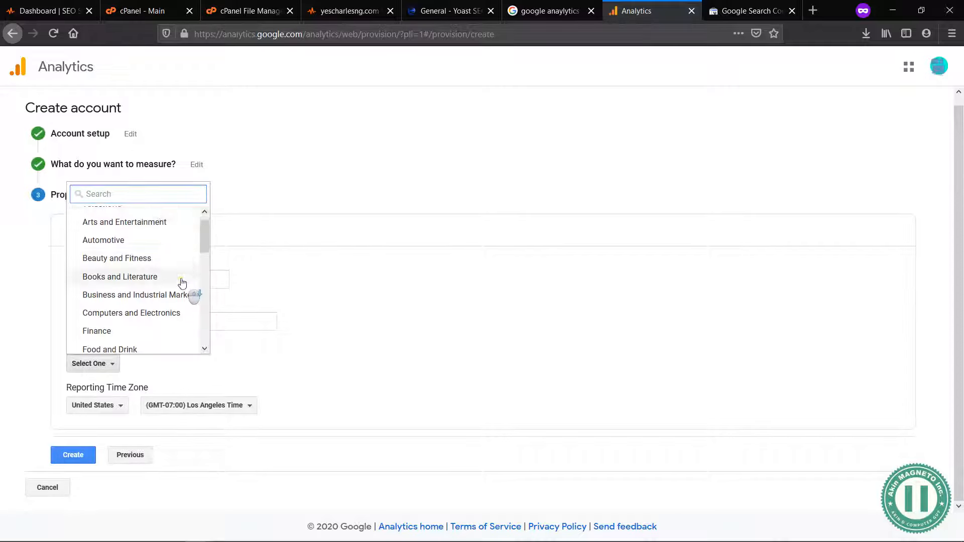
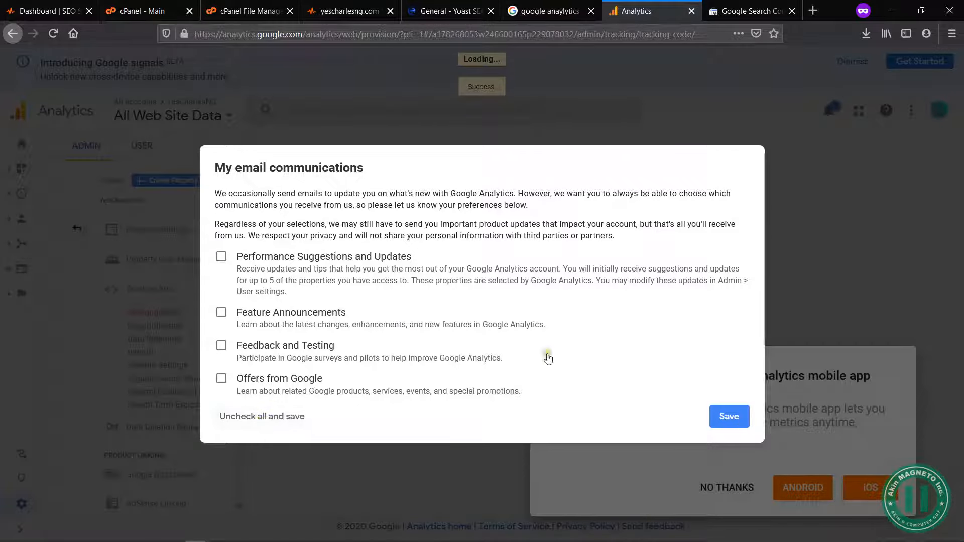
Step: Opt in to all four email communication types, save the preferences, and dismiss the mobile app offer and search tip
{"action": "left_click", "coordinate": [222, 257]}
{"action": "left_click", "coordinate": [222, 313]}
{"action": "left_click", "coordinate": [222, 345]}
{"action": "left_click", "coordinate": [221, 379]}
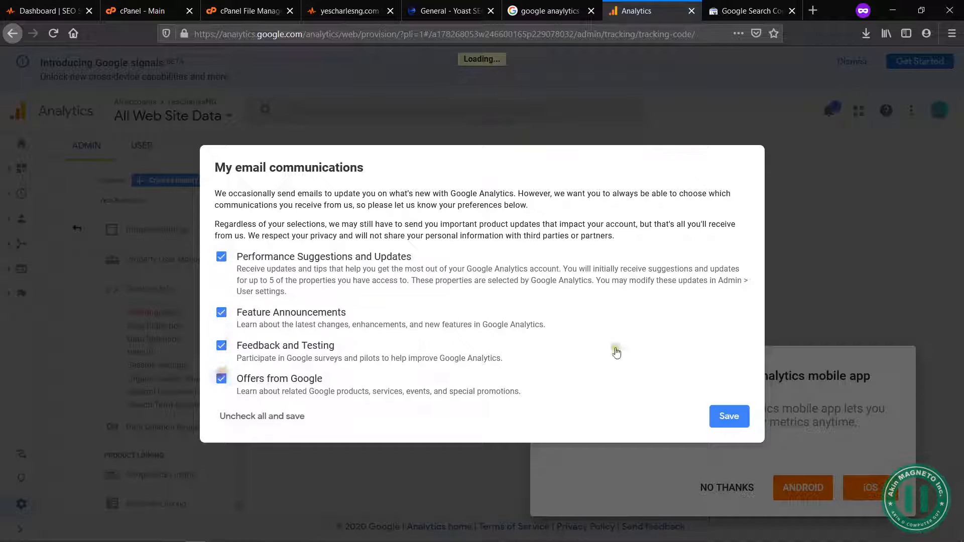
{"action": "left_click", "coordinate": [728, 416]}
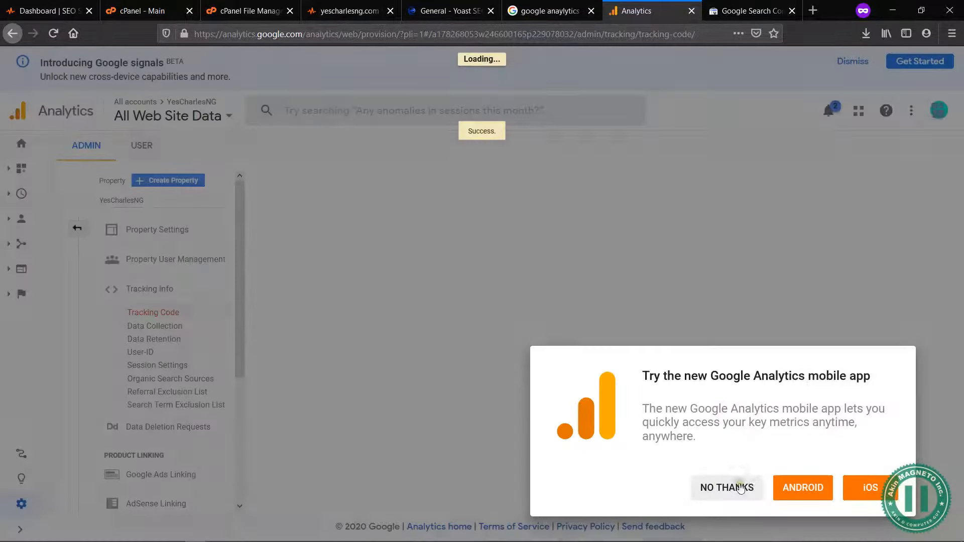
{"action": "left_click", "coordinate": [739, 487]}
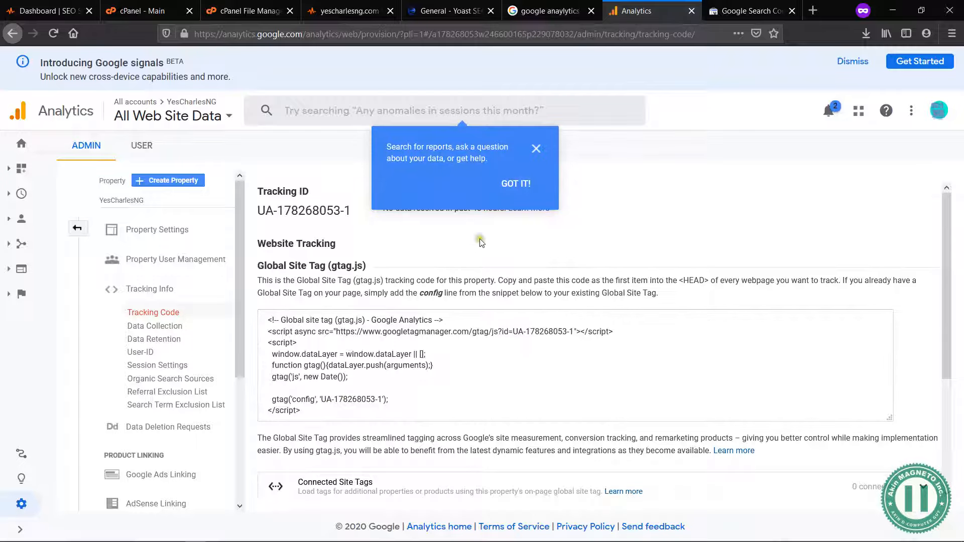
{"action": "left_click", "coordinate": [516, 183]}
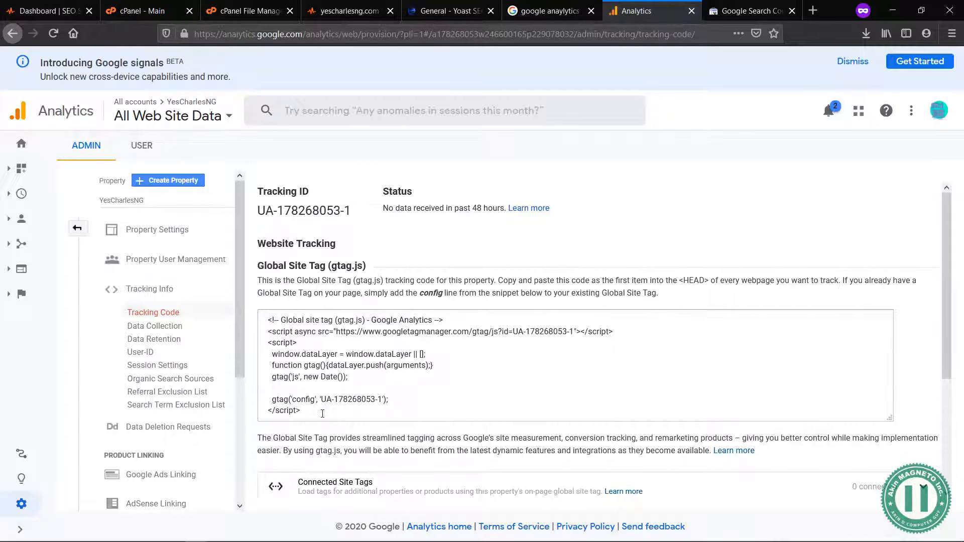
Step: Switch to the WordPress admin, open the page for adding plugins, and search for "Google Analytics"
{"action": "left_click", "coordinate": [442, 10]}
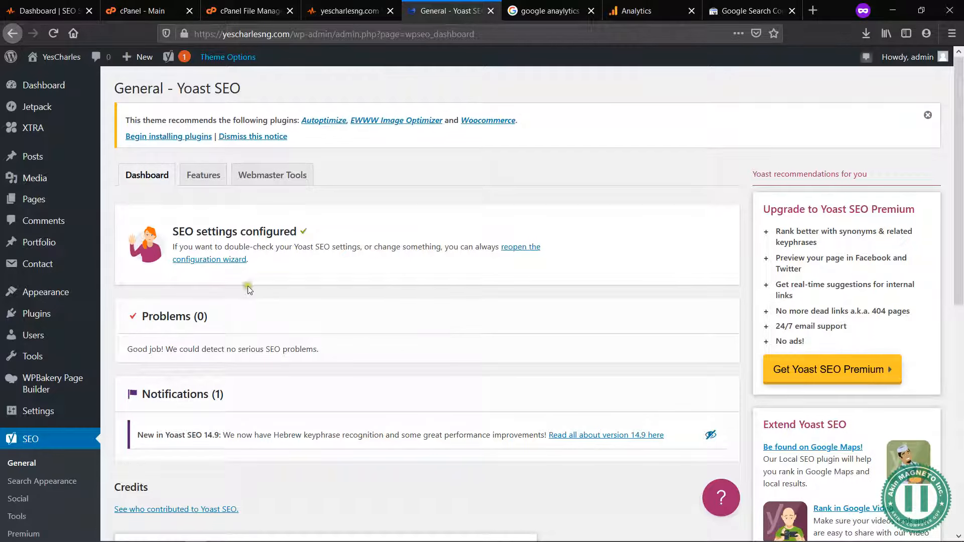
{"action": "mouse_move", "coordinate": [54, 316]}
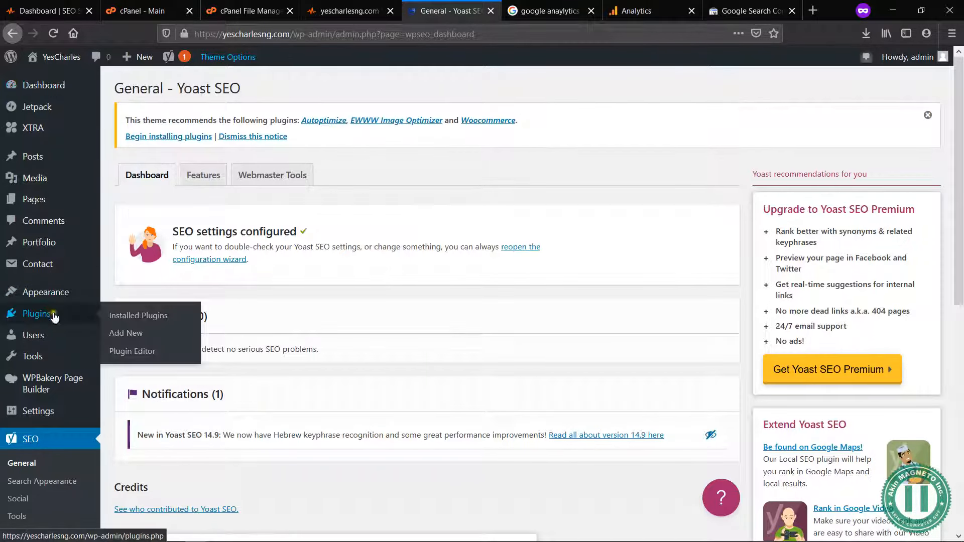
{"action": "left_click", "coordinate": [126, 334]}
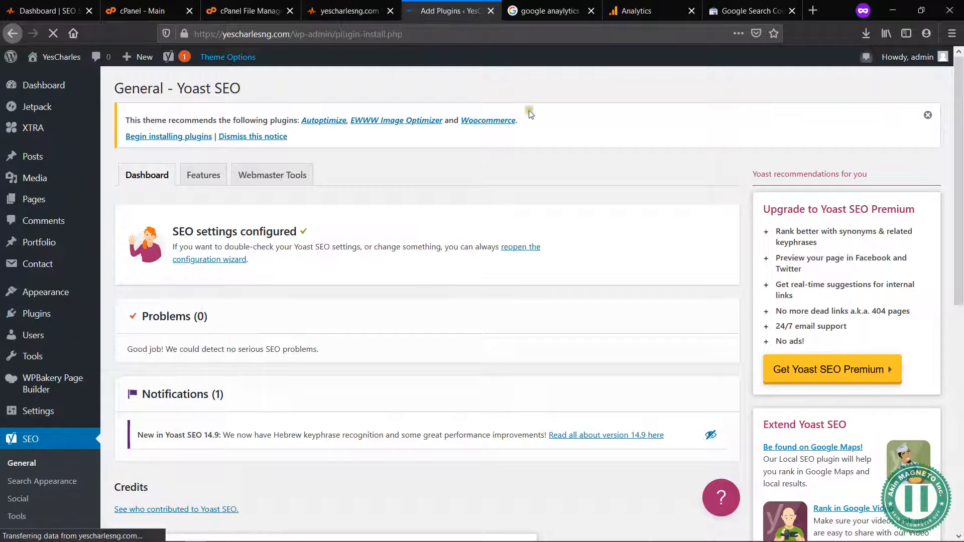
{"action": "left_click", "coordinate": [629, 12]}
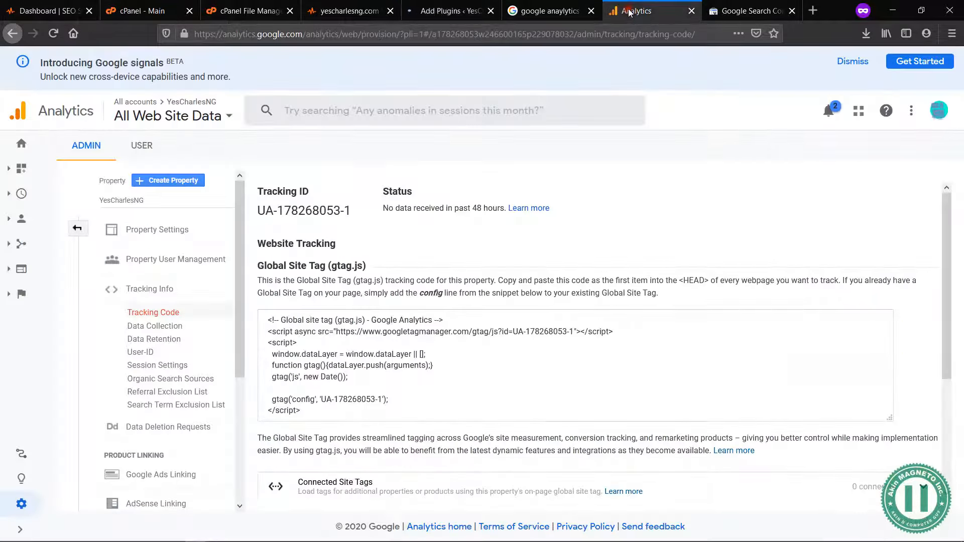
{"action": "left_click", "coordinate": [451, 11]}
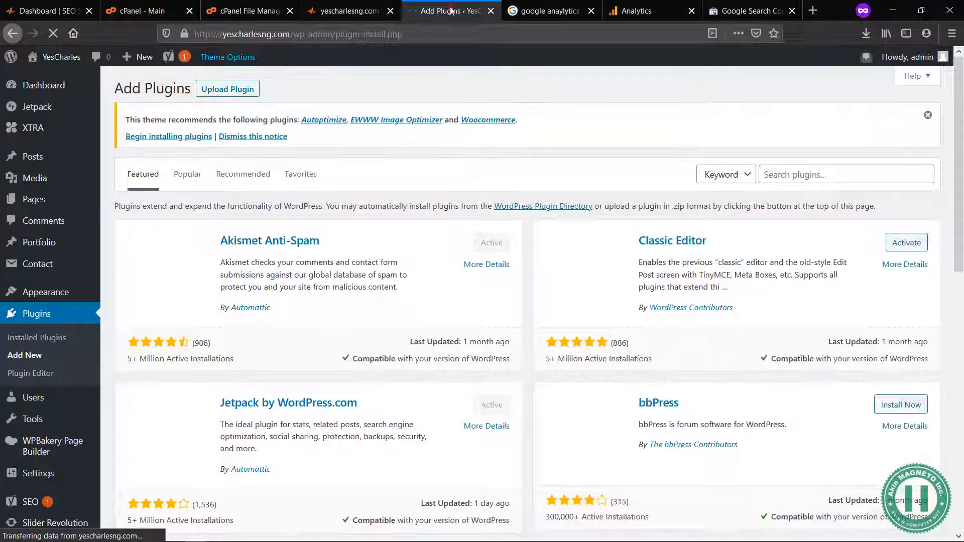
{"action": "left_click", "coordinate": [797, 177]}
{"action": "type", "text": "Google Anal"}
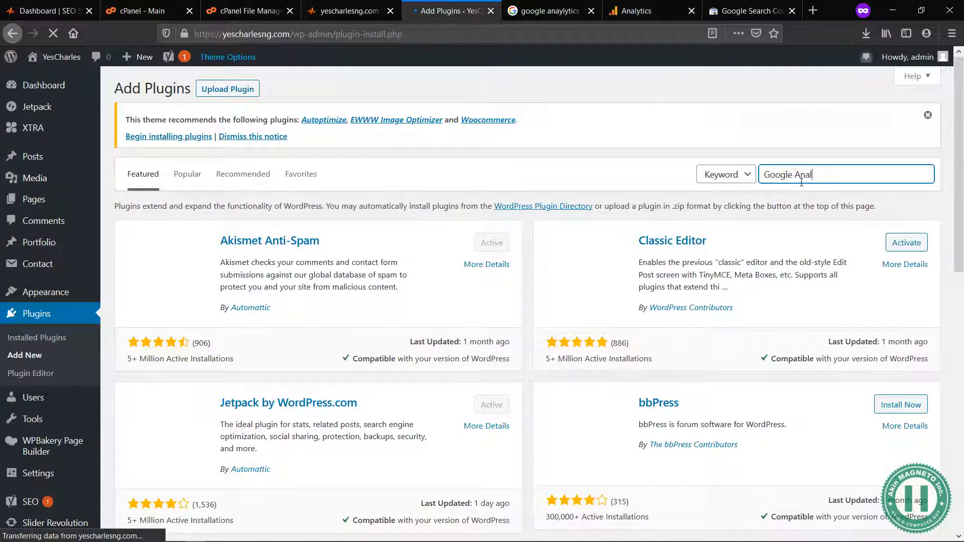
{"action": "type", "text": "ytics"}
{"action": "key", "text": "Return"}
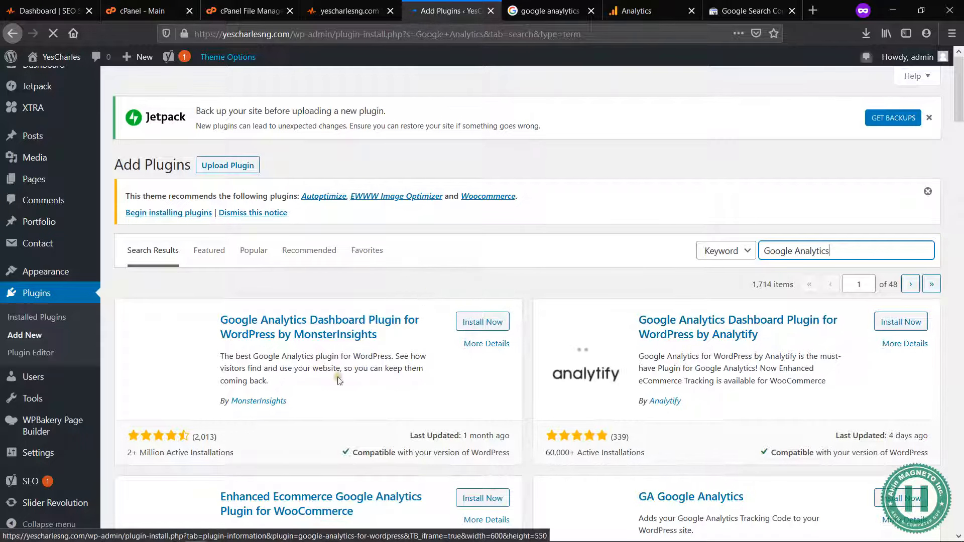
Step: Compare the plugins in the search results, checking the description, compatibility and last update of the Google Analytics plugin by ShareThis
{"action": "scroll", "coordinate": [458, 399], "scroll_direction": "down", "scroll_amount": 3}
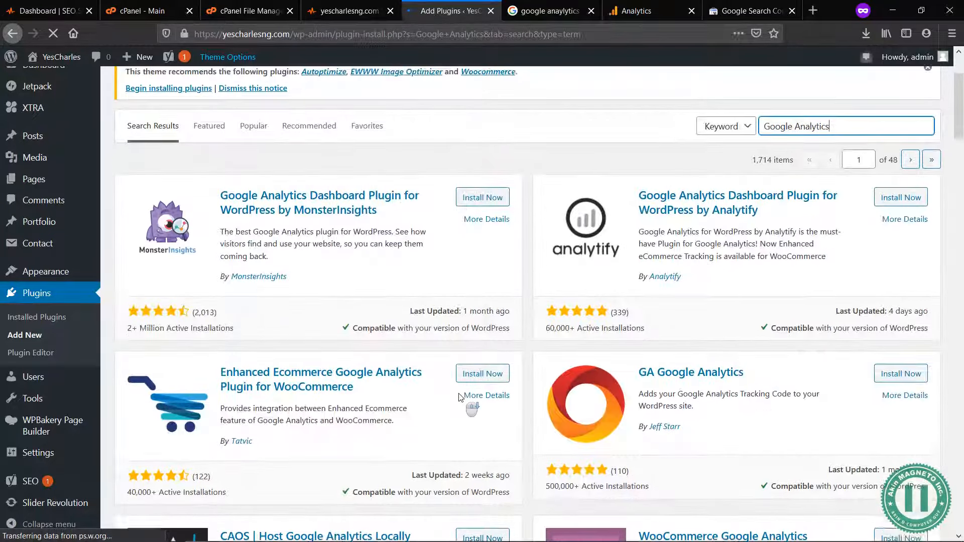
{"action": "scroll", "coordinate": [371, 267], "scroll_direction": "down", "scroll_amount": 5}
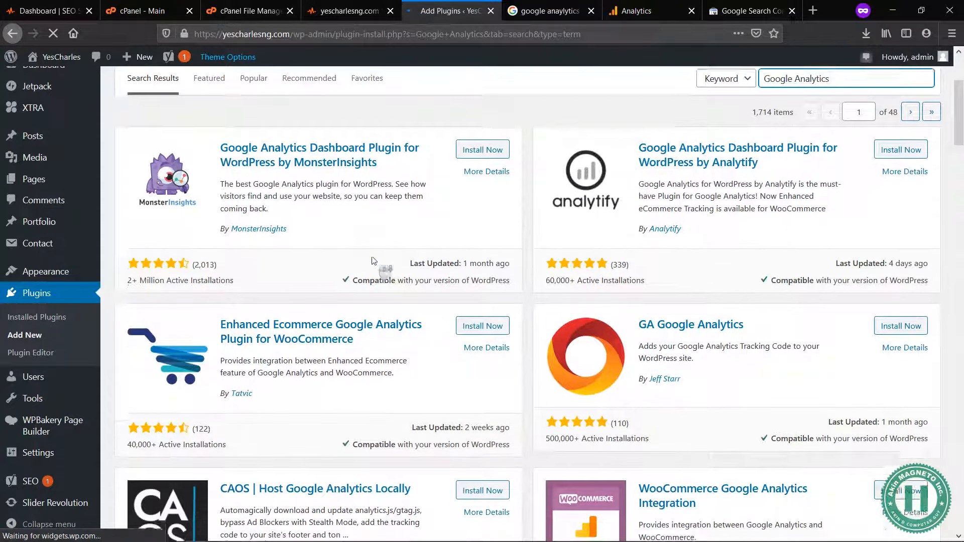
{"action": "scroll", "coordinate": [373, 259], "scroll_direction": "down", "scroll_amount": 4}
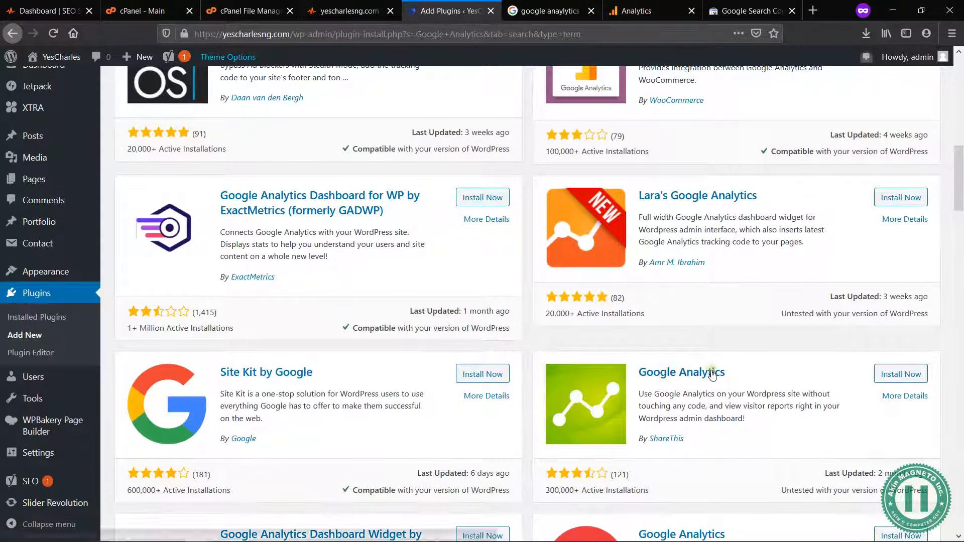
{"action": "left_click_drag", "start_coordinate": [763, 427], "coordinate": [638, 377]}
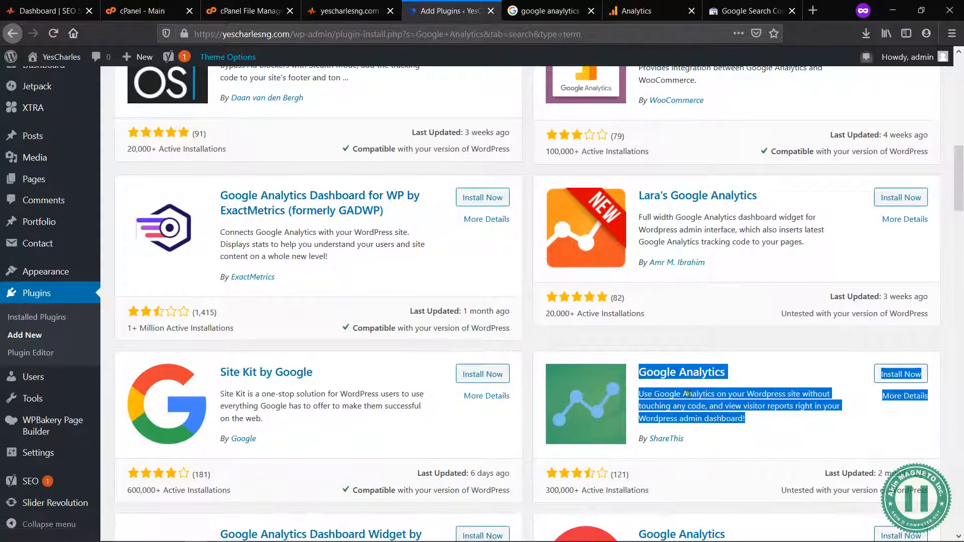
{"action": "left_click", "coordinate": [737, 409]}
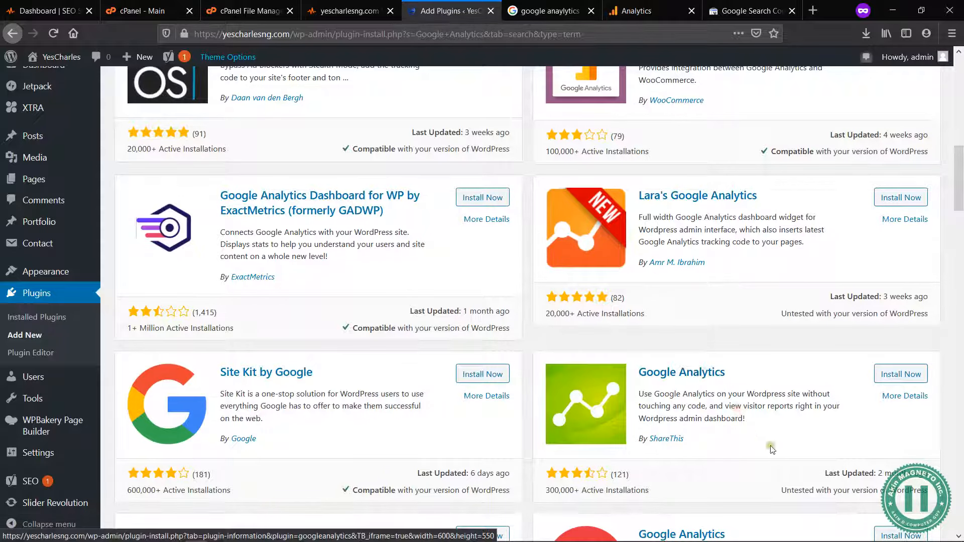
{"action": "left_click_drag", "start_coordinate": [784, 491], "coordinate": [906, 493]}
{"action": "left_click", "coordinate": [906, 496]}
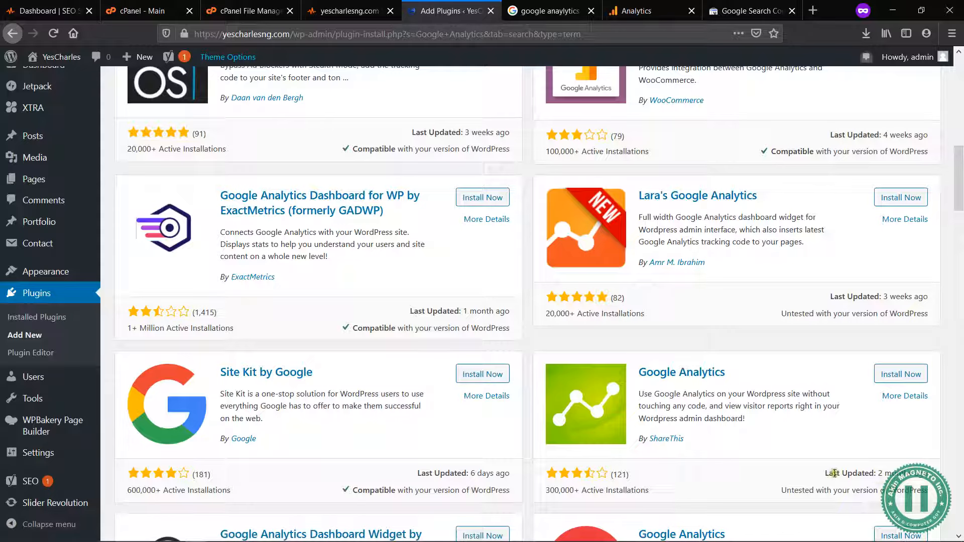
{"action": "left_click_drag", "start_coordinate": [826, 474], "coordinate": [925, 478]}
{"action": "left_click", "coordinate": [912, 475]}
{"action": "scroll", "coordinate": [795, 452], "scroll_direction": "down", "scroll_amount": 3}
{"action": "scroll", "coordinate": [793, 451], "scroll_direction": "up", "scroll_amount": 12}
{"action": "scroll", "coordinate": [789, 447], "scroll_direction": "up", "scroll_amount": 1}
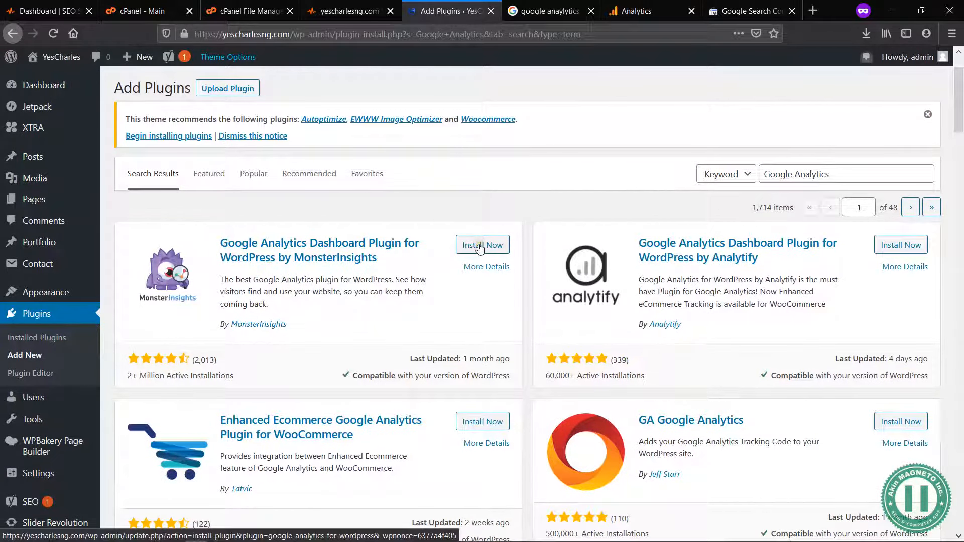
Step: Check the last update of the Google Analytics Dashboard Plugin for WordPress by MonsterInsights, and install and activate it
{"action": "left_click_drag", "start_coordinate": [410, 360], "coordinate": [509, 361]}
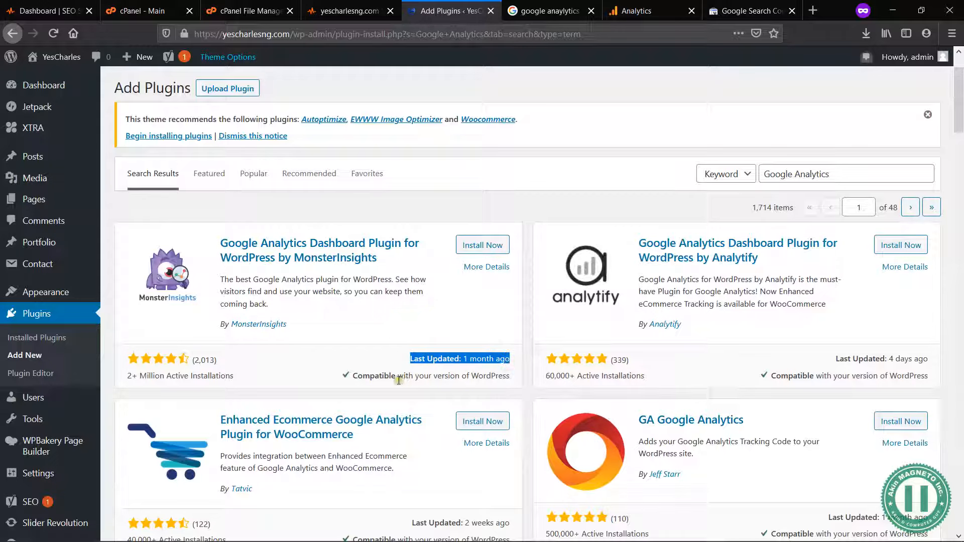
{"action": "left_click", "coordinate": [485, 246]}
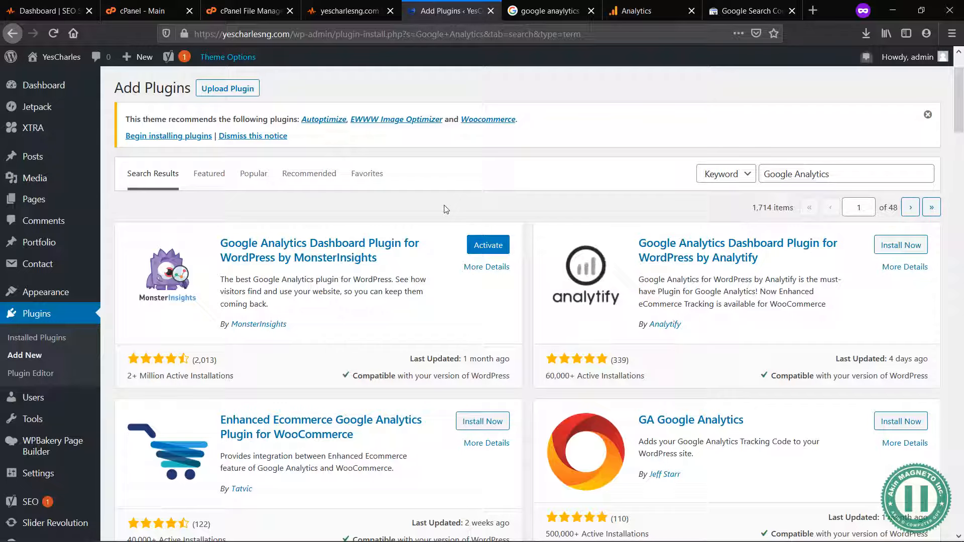
{"action": "left_click", "coordinate": [482, 241]}
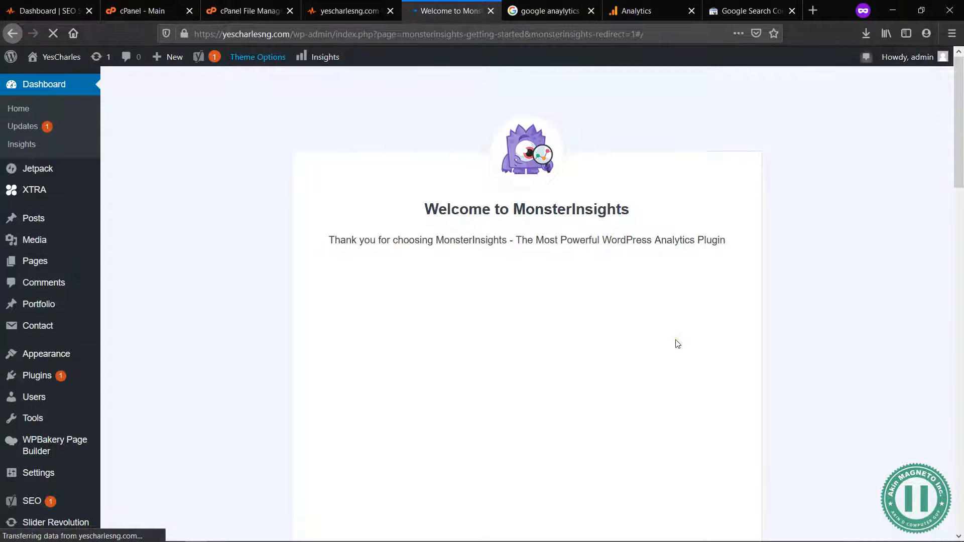
Step: Launch the MonsterInsights setup wizard and continue with Business Website as the site category
{"action": "scroll", "coordinate": [677, 344], "scroll_direction": "down", "scroll_amount": 10}
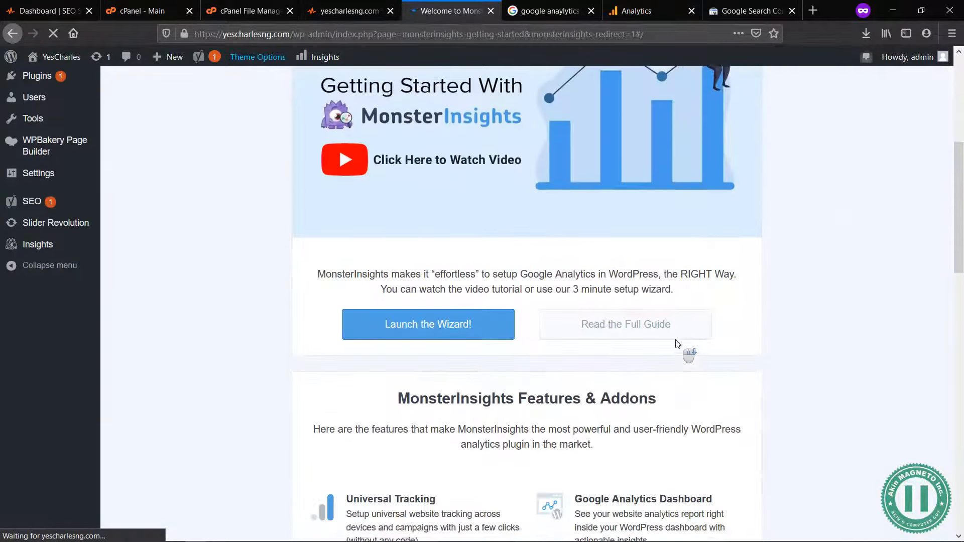
{"action": "scroll", "coordinate": [509, 365], "scroll_direction": "down", "scroll_amount": 8}
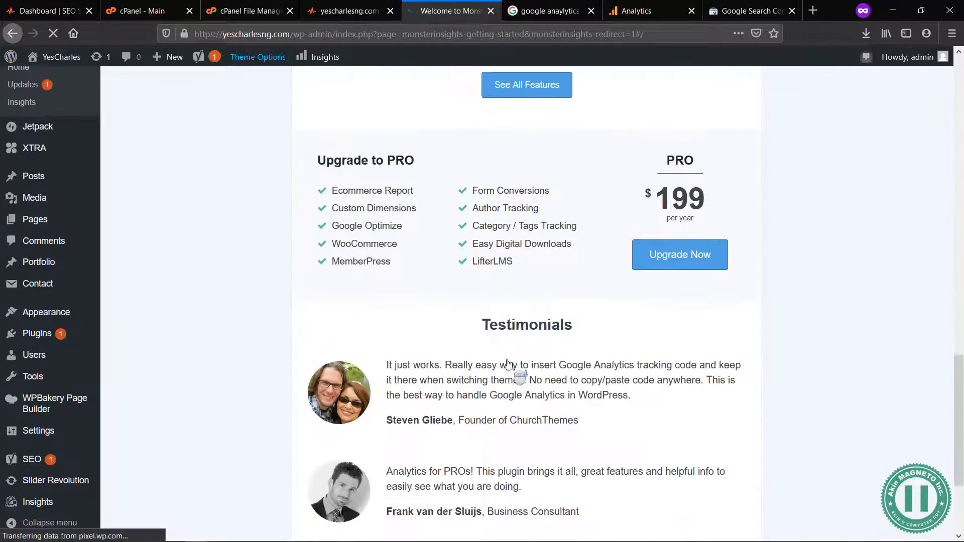
{"action": "scroll", "coordinate": [586, 314], "scroll_direction": "down", "scroll_amount": 3}
{"action": "scroll", "coordinate": [587, 321], "scroll_direction": "up", "scroll_amount": 15}
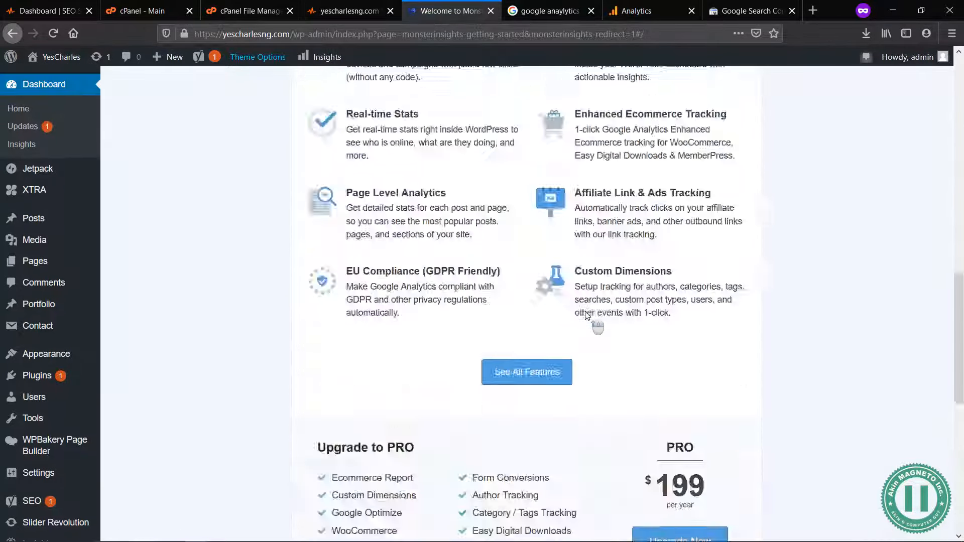
{"action": "scroll", "coordinate": [588, 322], "scroll_direction": "down", "scroll_amount": 15}
{"action": "left_click", "coordinate": [404, 435]}
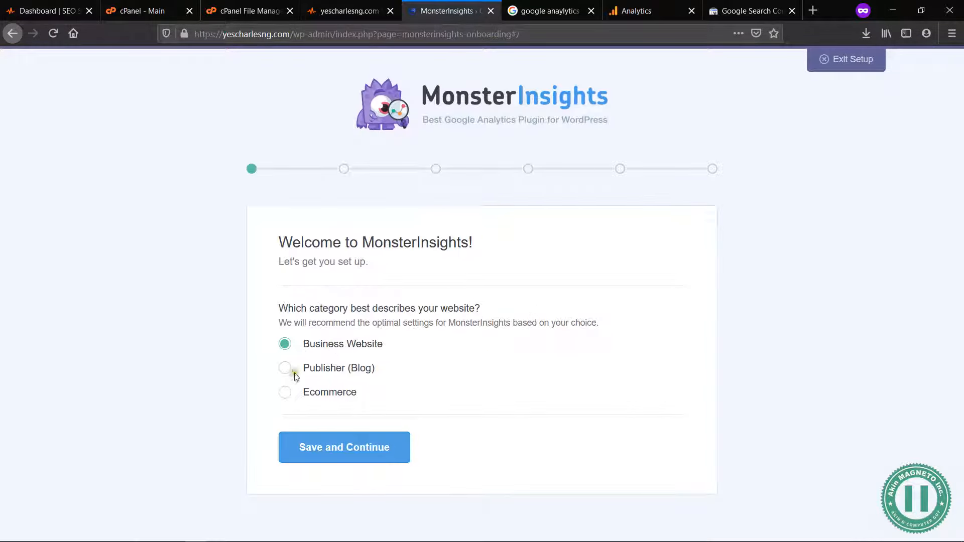
{"action": "left_click", "coordinate": [354, 457]}
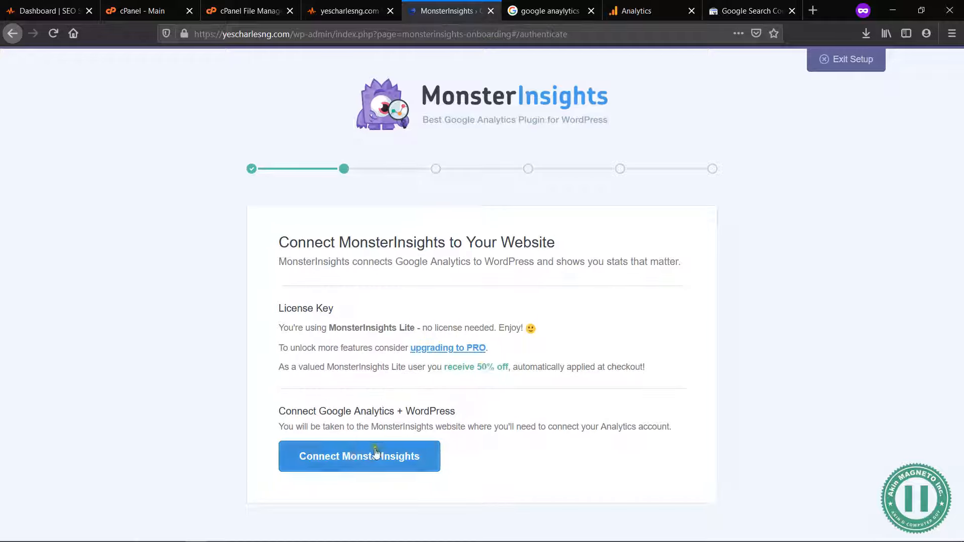
Step: Connect MonsterInsights to the signed-in Google account and allow it the requested access
{"action": "left_click", "coordinate": [361, 458]}
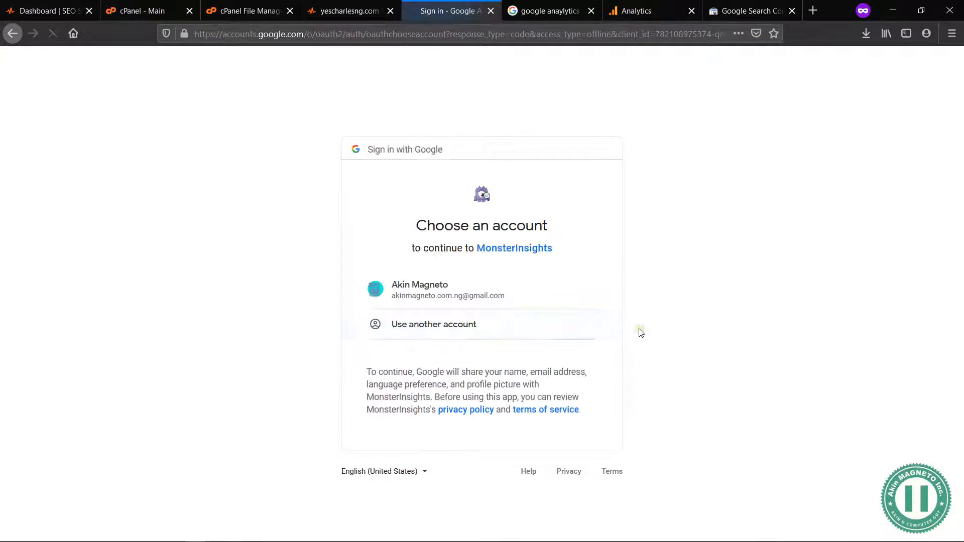
{"action": "left_click", "coordinate": [441, 284]}
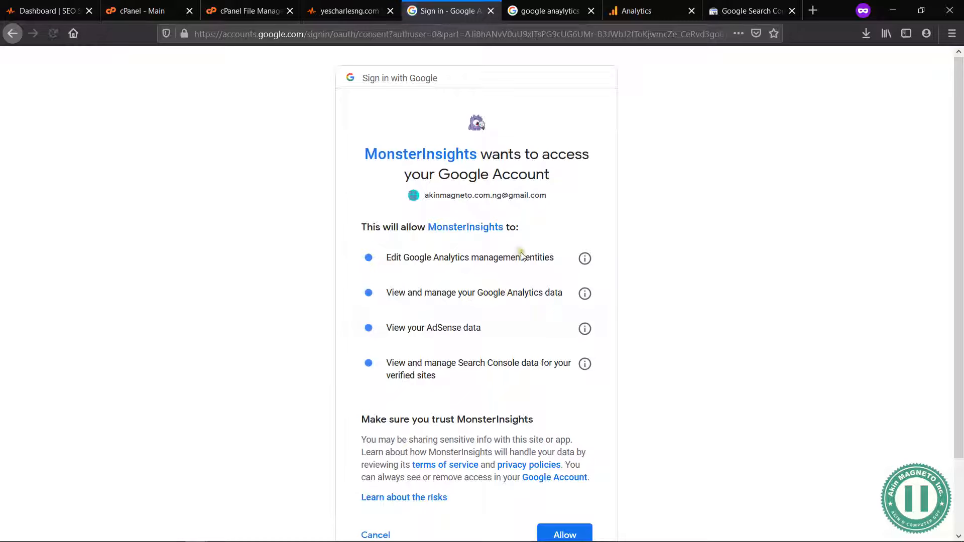
{"action": "scroll", "coordinate": [534, 274], "scroll_direction": "down", "scroll_amount": 3}
{"action": "scroll", "coordinate": [538, 276], "scroll_direction": "up", "scroll_amount": 2}
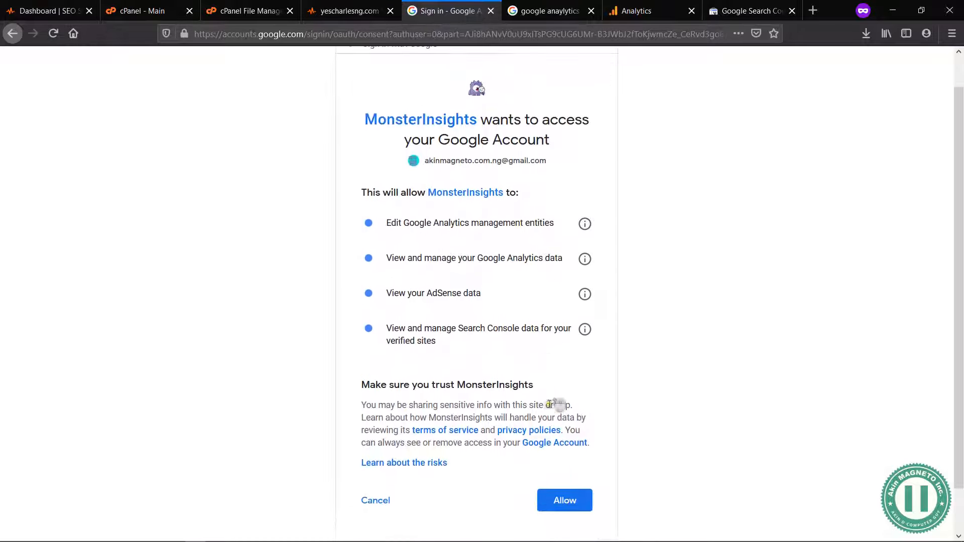
{"action": "left_click", "coordinate": [555, 508]}
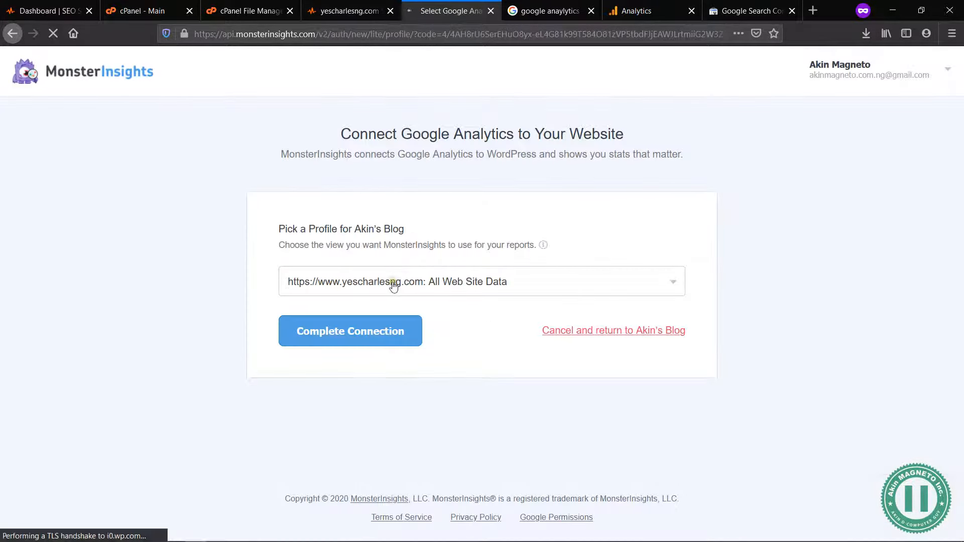
Step: Choose the All Web Site Data view of the YesCharlesNG property as the reporting profile and complete the connection
{"action": "left_click", "coordinate": [394, 284]}
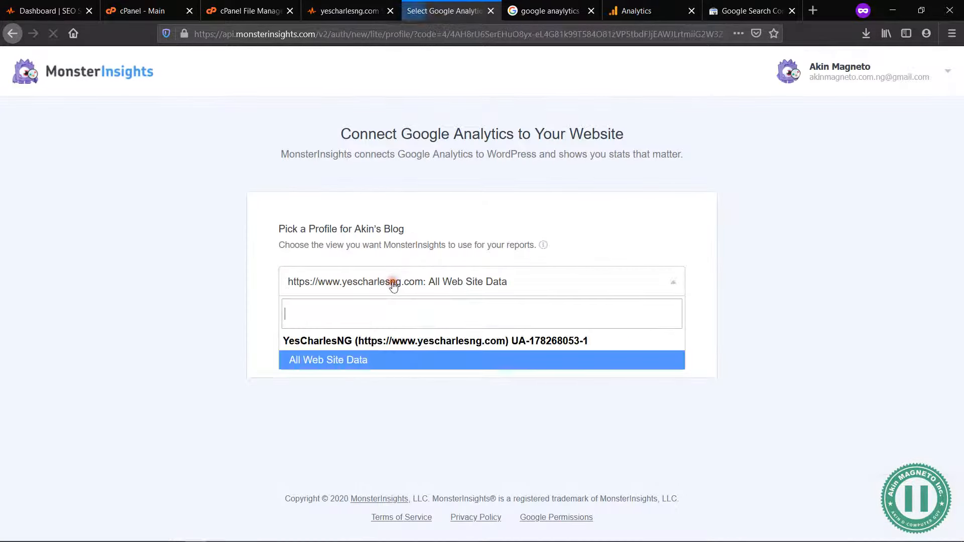
{"action": "left_click", "coordinate": [423, 368]}
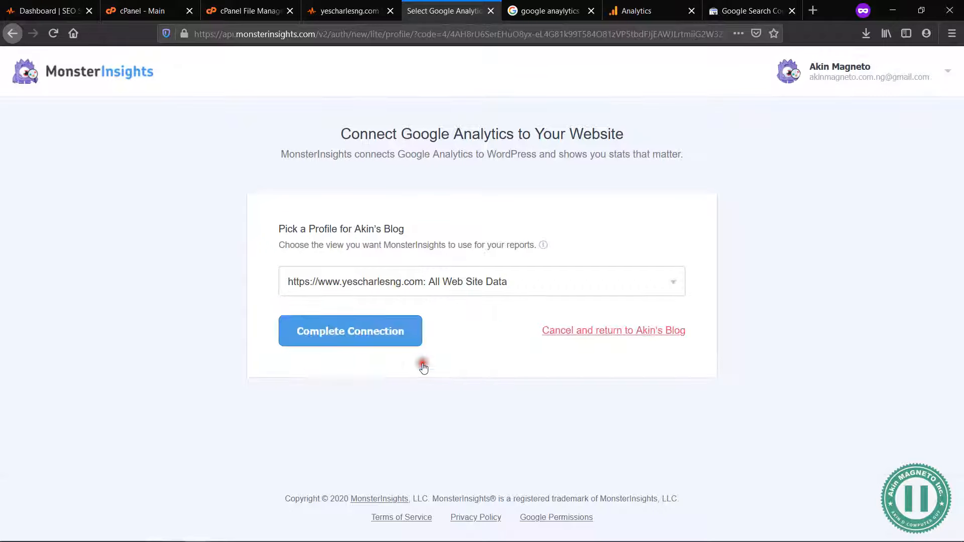
{"action": "left_click", "coordinate": [354, 335]}
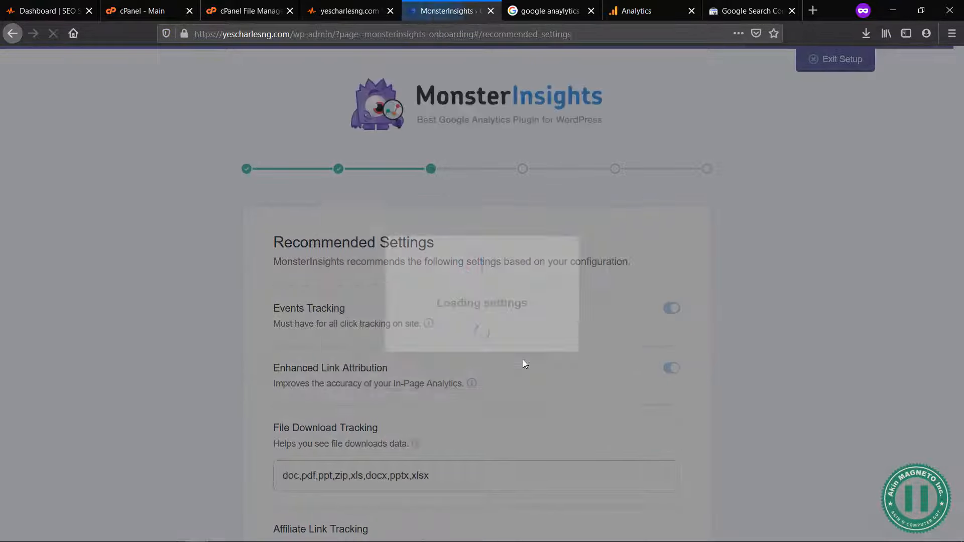
Step: Review the recommended MonsterInsights settings and save them with their defaults
{"action": "scroll", "coordinate": [447, 414], "scroll_direction": "down", "scroll_amount": 3}
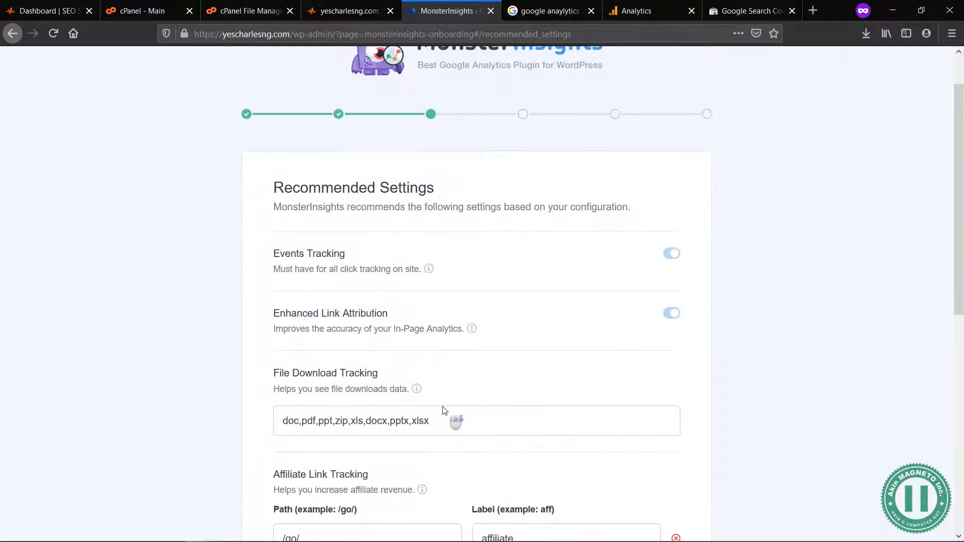
{"action": "scroll", "coordinate": [546, 430], "scroll_direction": "down", "scroll_amount": 5}
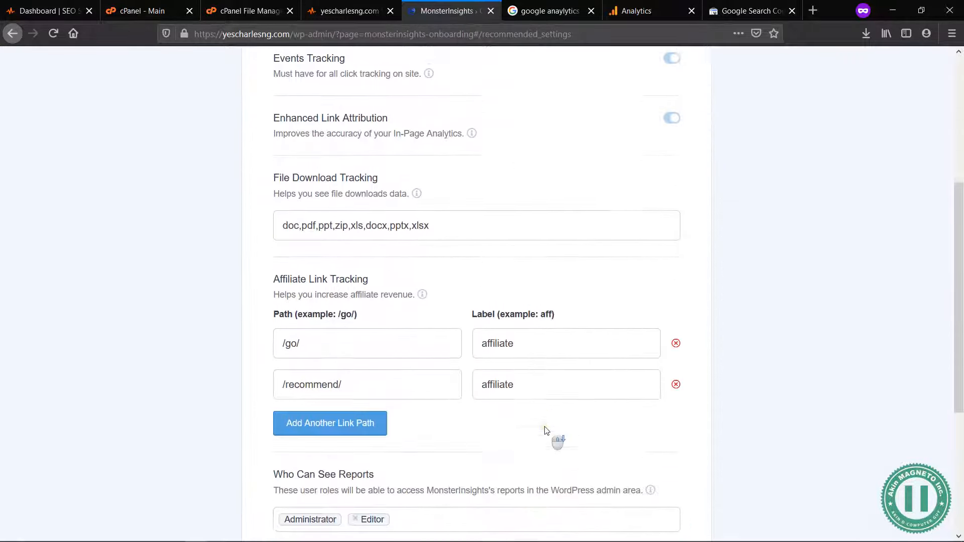
{"action": "scroll", "coordinate": [423, 443], "scroll_direction": "down", "scroll_amount": 5}
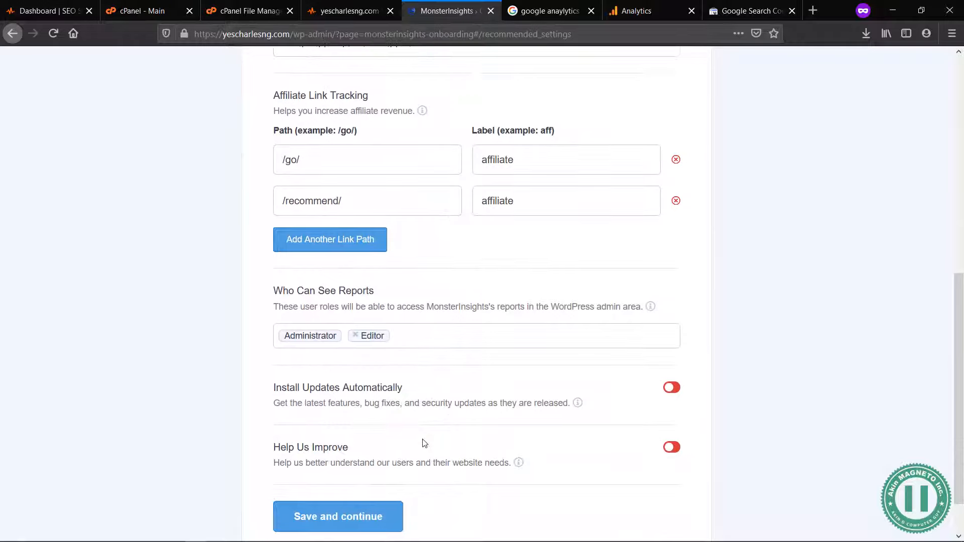
{"action": "left_click", "coordinate": [331, 524]}
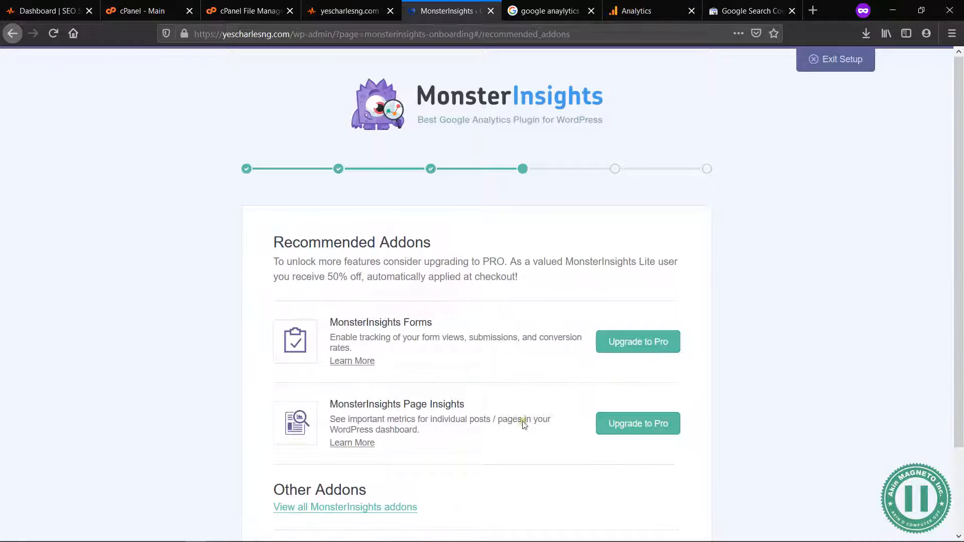
Step: Pass over the recommended addons, skip the WPForms installation, and finish the MonsterInsights setup wizard
{"action": "scroll", "coordinate": [591, 380], "scroll_direction": "down", "scroll_amount": 3}
{"action": "left_click", "coordinate": [338, 467]}
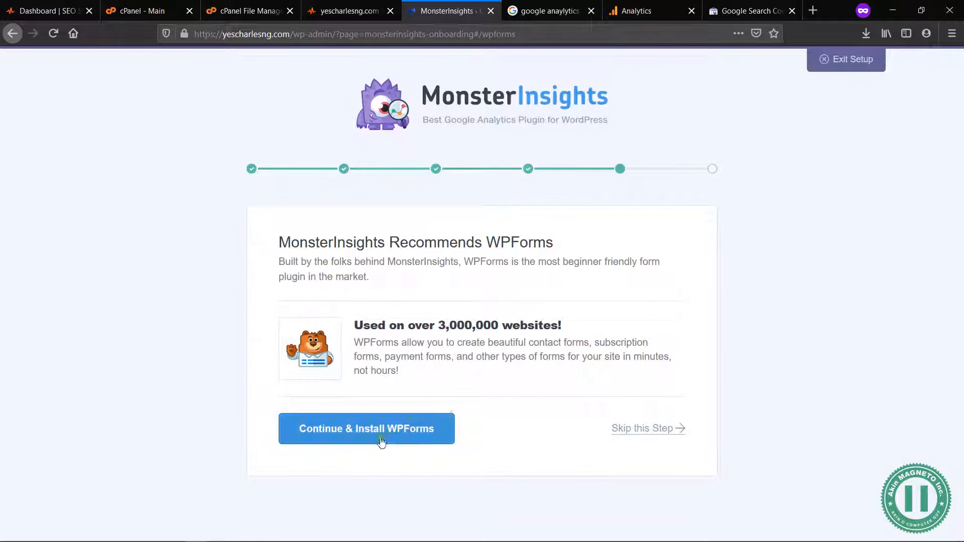
{"action": "left_click", "coordinate": [647, 429]}
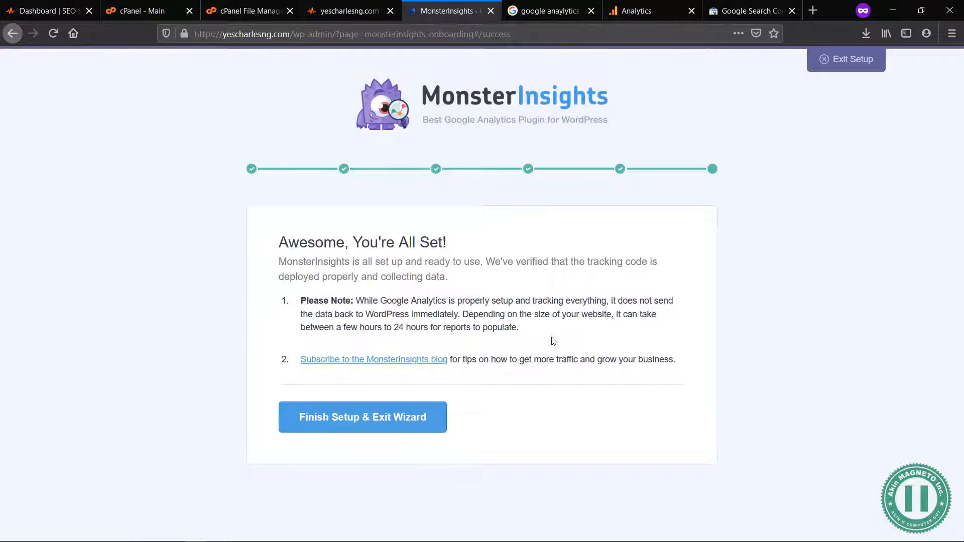
{"action": "left_click", "coordinate": [360, 418]}
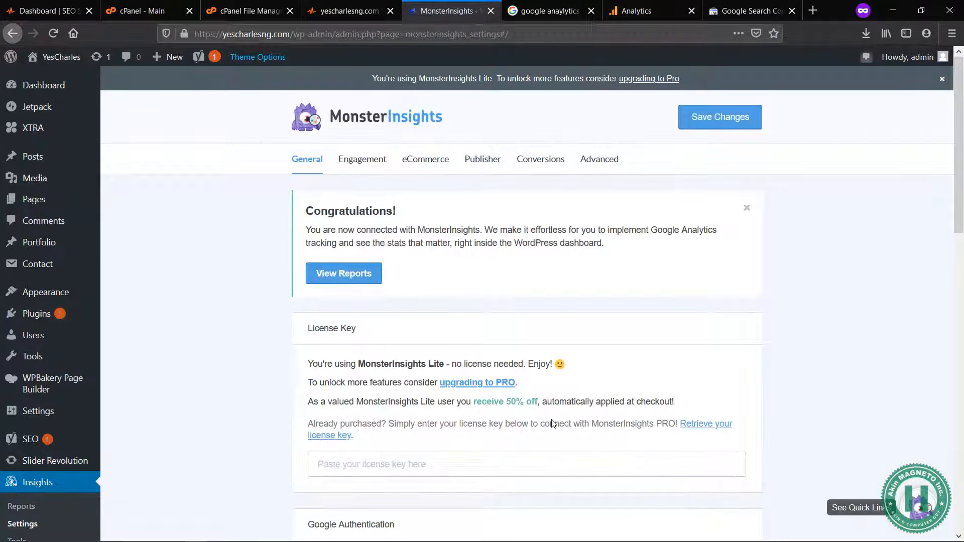
Step: Compare the active website profile in the MonsterInsights general settings with the tracking ID of the YesCharlesNG property in Google Analytics
{"action": "scroll", "coordinate": [553, 424], "scroll_direction": "down", "scroll_amount": 3}
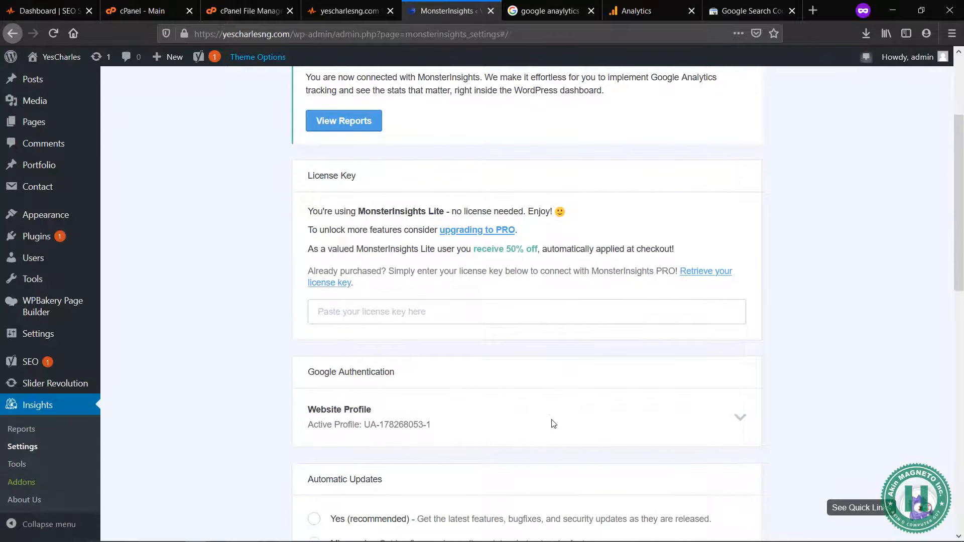
{"action": "scroll", "coordinate": [553, 423], "scroll_direction": "down", "scroll_amount": 3}
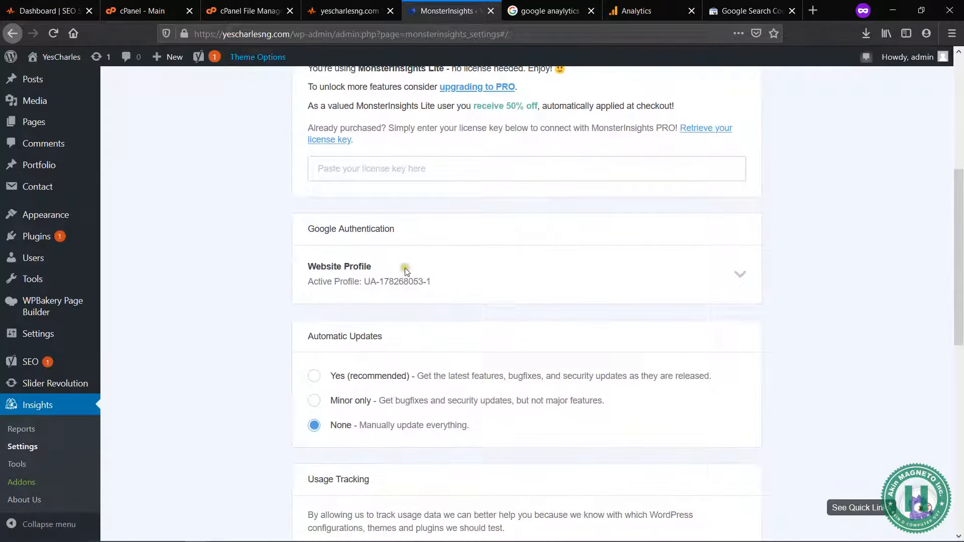
{"action": "left_click_drag", "start_coordinate": [431, 282], "coordinate": [366, 280]}
{"action": "left_click", "coordinate": [568, 12]}
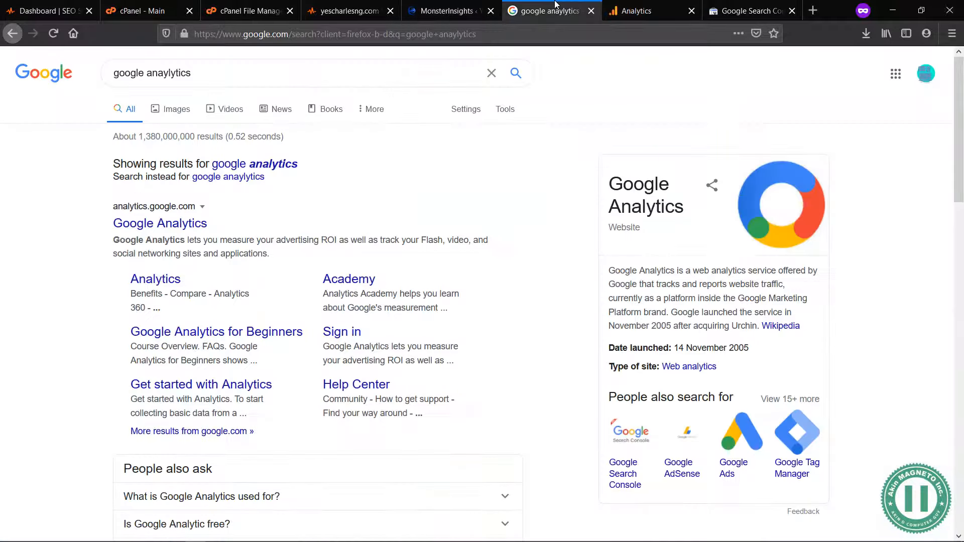
{"action": "left_click", "coordinate": [648, 5]}
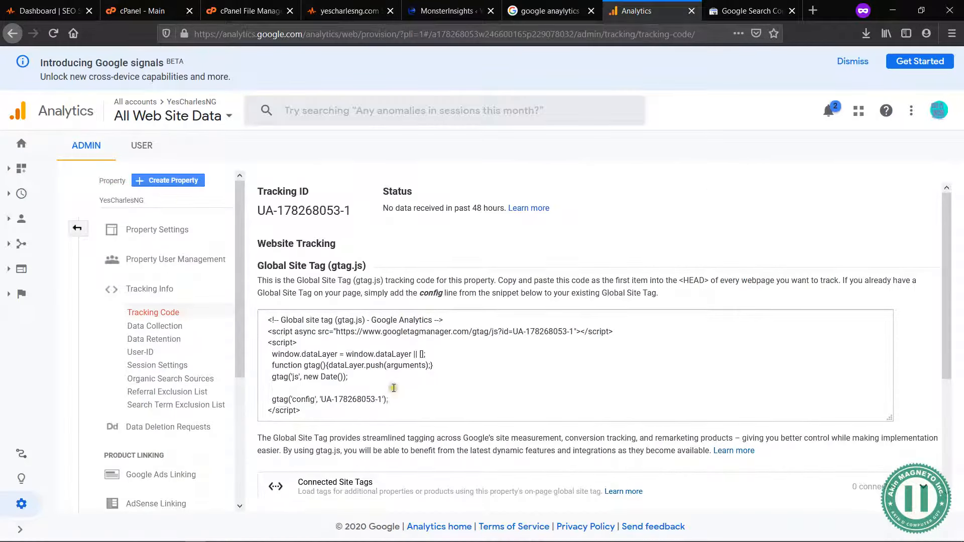
{"action": "left_click_drag", "start_coordinate": [382, 399], "coordinate": [323, 399]}
{"action": "key", "text": "ctrl+a"}
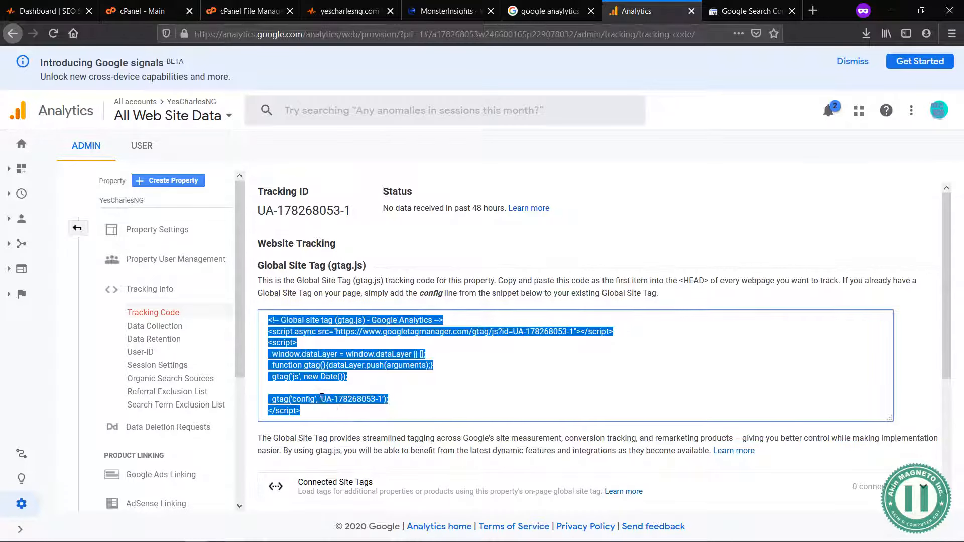
{"action": "key", "text": "ctrl+c"}
{"action": "left_click", "coordinate": [458, 4]}
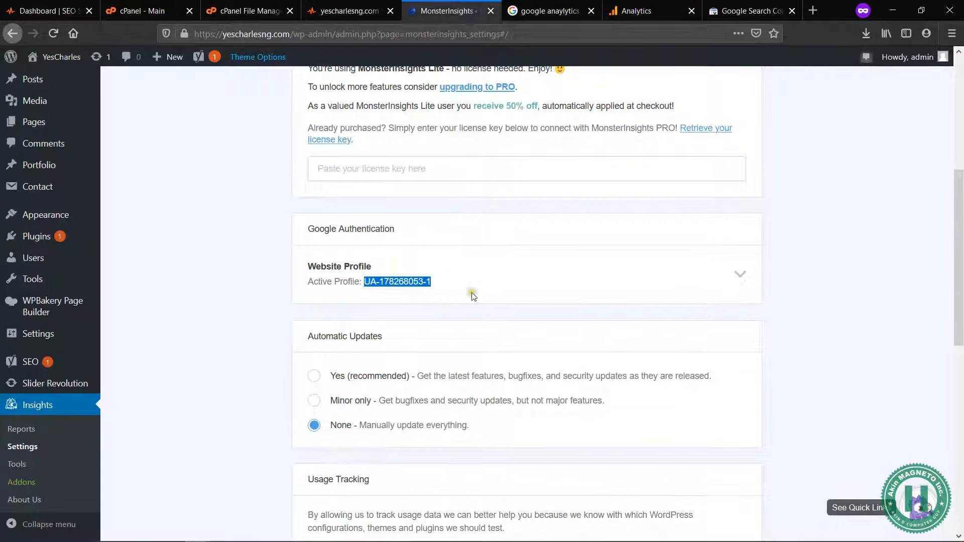
{"action": "scroll", "coordinate": [472, 296], "scroll_direction": "down", "scroll_amount": 2}
{"action": "scroll", "coordinate": [427, 371], "scroll_direction": "down", "scroll_amount": 7}
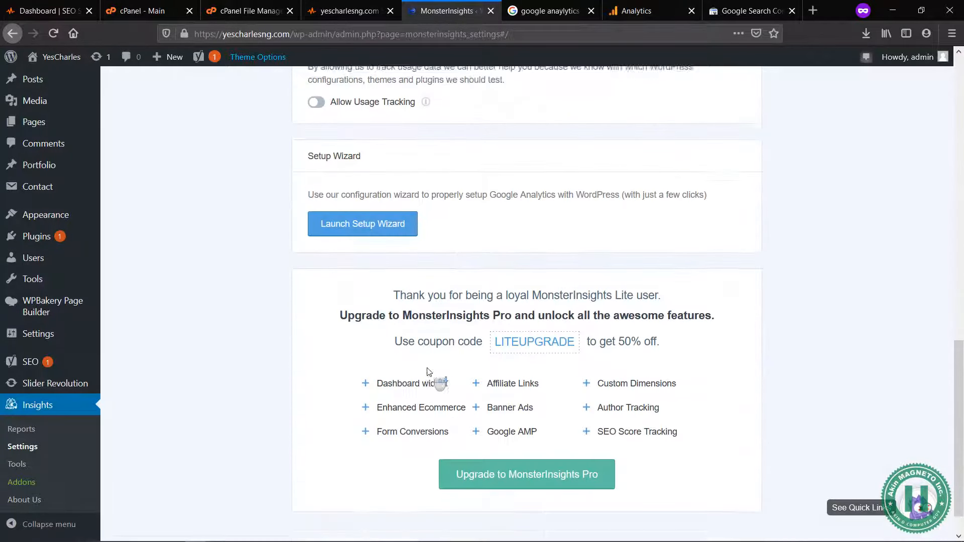
{"action": "scroll", "coordinate": [427, 371], "scroll_direction": "up", "scroll_amount": 10}
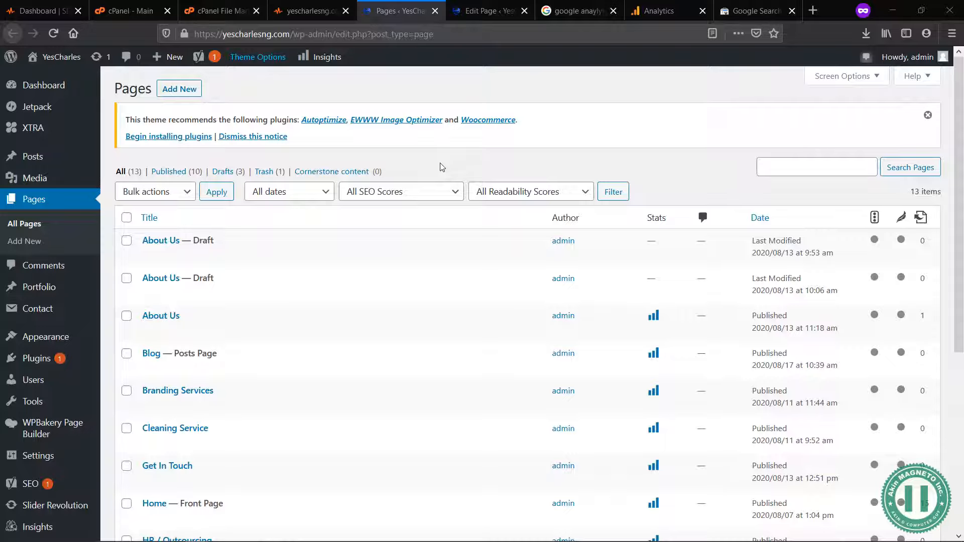
Step: Examine the Most Common Keywords Test in the SEO Site Checkup report for yescharlesng.com
{"action": "left_click", "coordinate": [298, 11]}
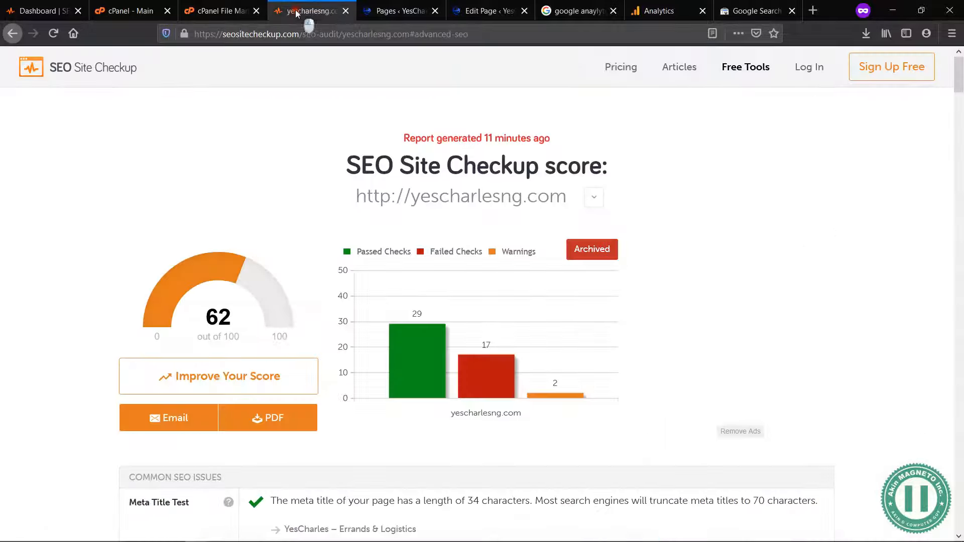
{"action": "scroll", "coordinate": [351, 311], "scroll_direction": "down", "scroll_amount": 7}
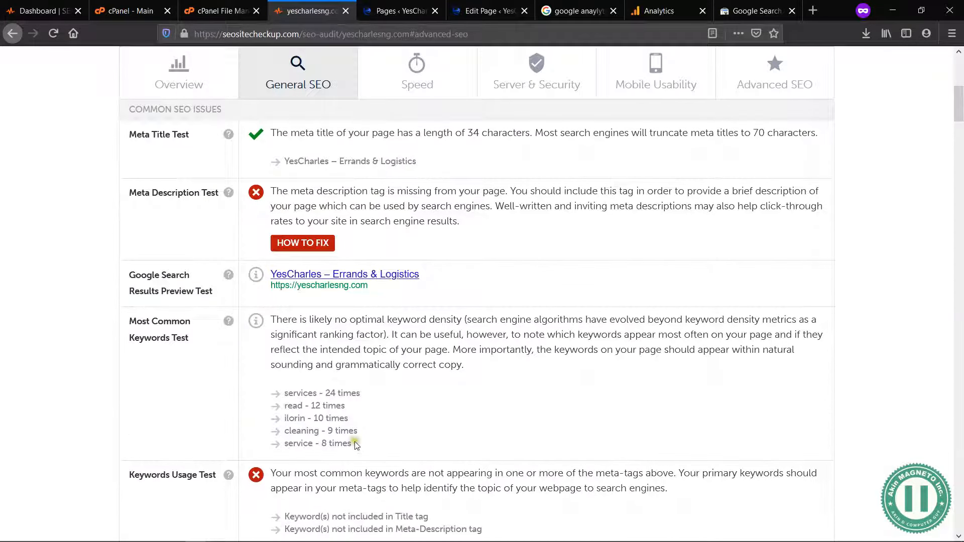
{"action": "left_click_drag", "start_coordinate": [198, 349], "coordinate": [129, 324]}
{"action": "left_click_drag", "start_coordinate": [366, 459], "coordinate": [278, 394]}
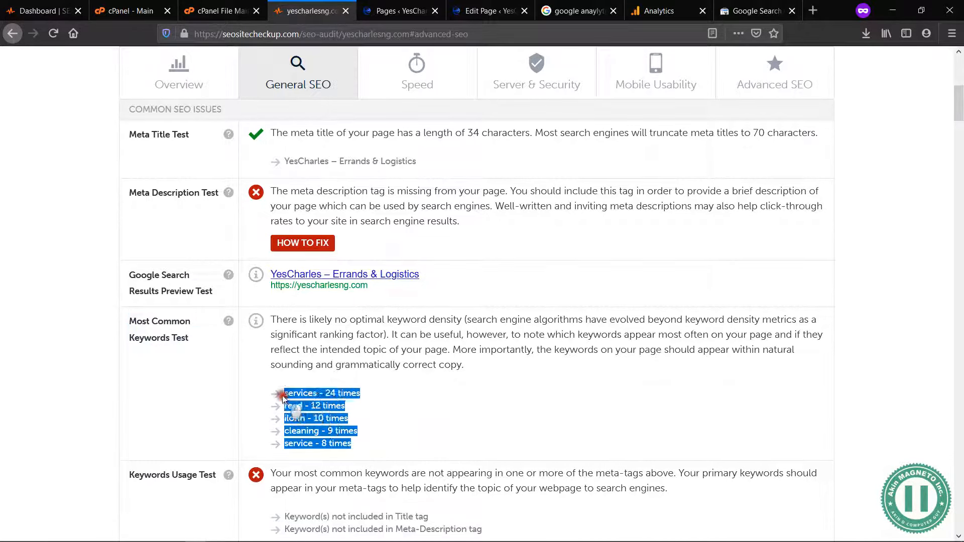
{"action": "left_click", "coordinate": [336, 395]}
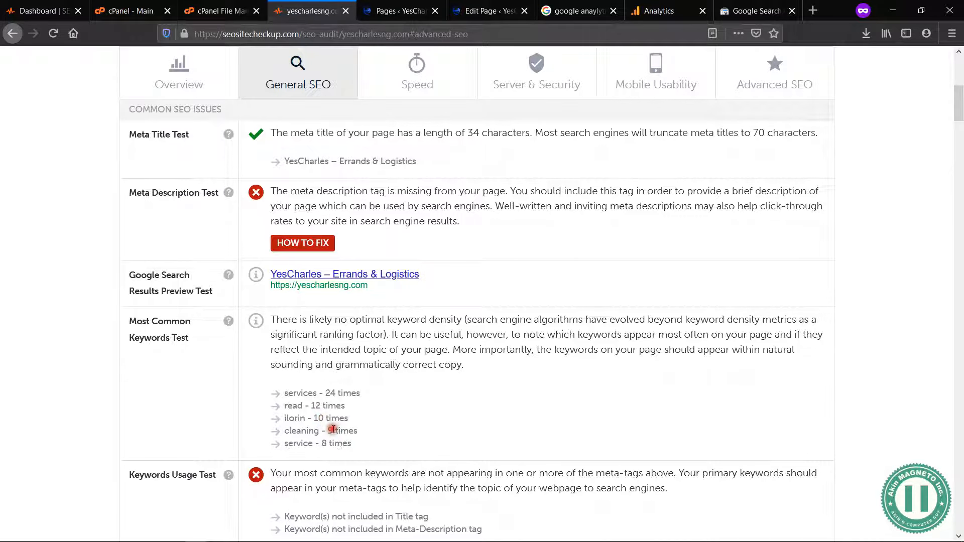
{"action": "scroll", "coordinate": [416, 397], "scroll_direction": "up", "scroll_amount": 7}
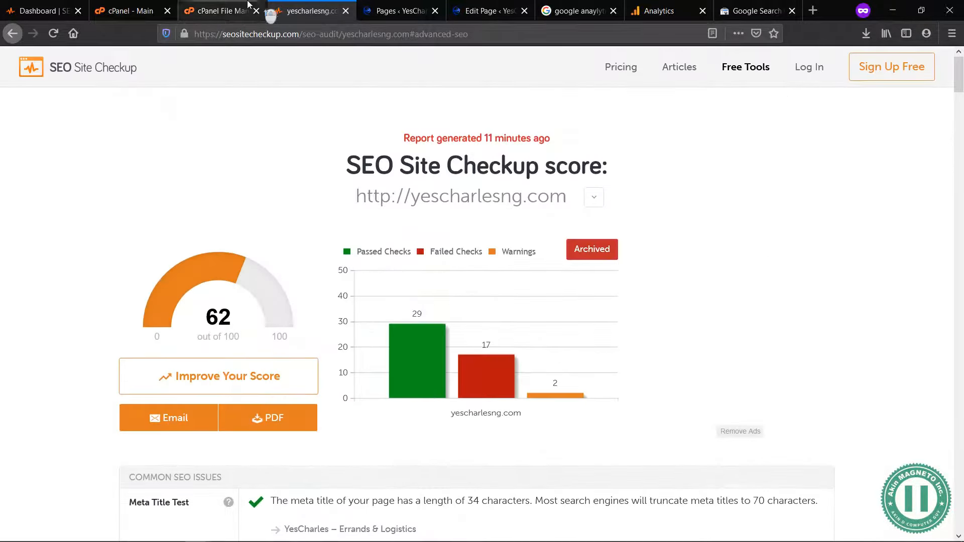
{"action": "left_click", "coordinate": [214, 8]}
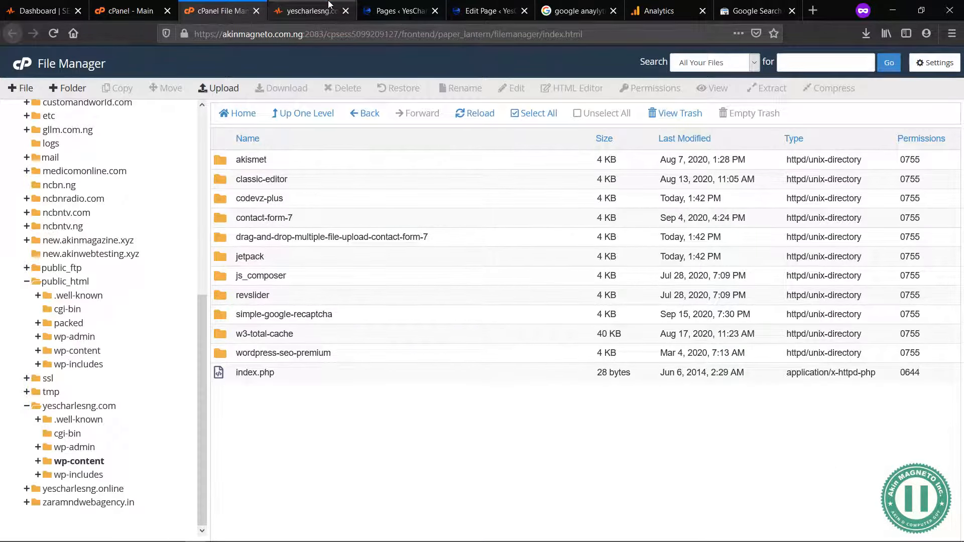
Step: Look over the WordPress pages list, switch to the Home page's editor and locate its Yoast SEO section
{"action": "left_click", "coordinate": [402, 11]}
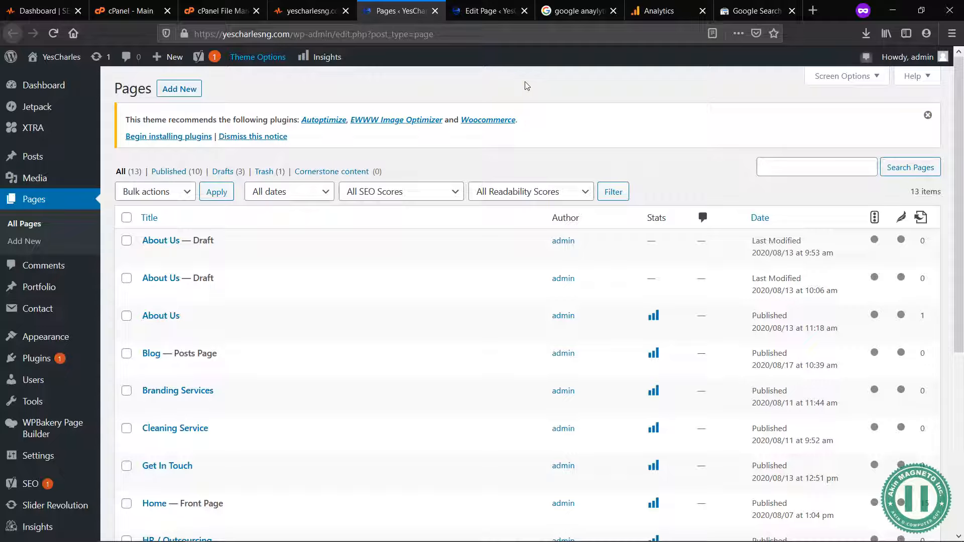
{"action": "scroll", "coordinate": [427, 316], "scroll_direction": "down", "scroll_amount": 3}
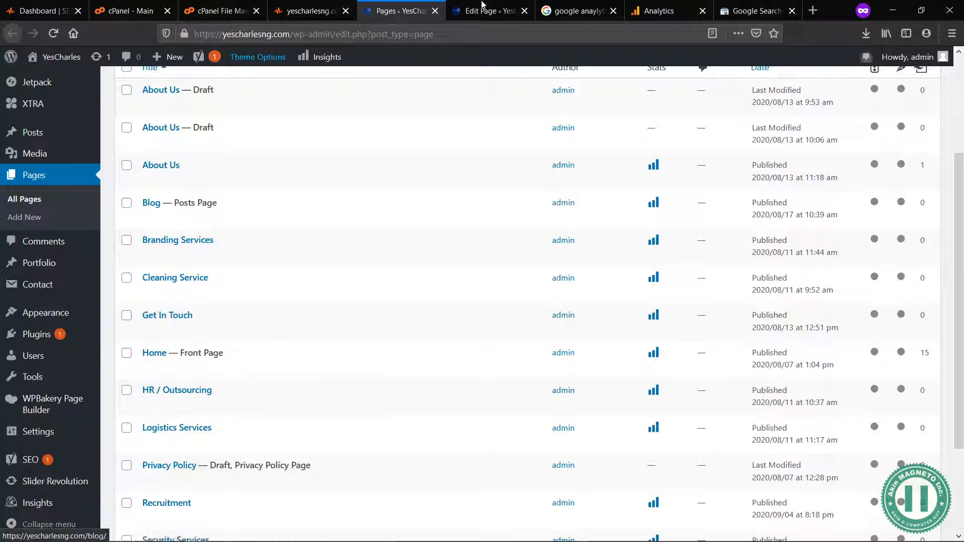
{"action": "left_click", "coordinate": [504, 11]}
{"action": "scroll", "coordinate": [455, 231], "scroll_direction": "up", "scroll_amount": 15}
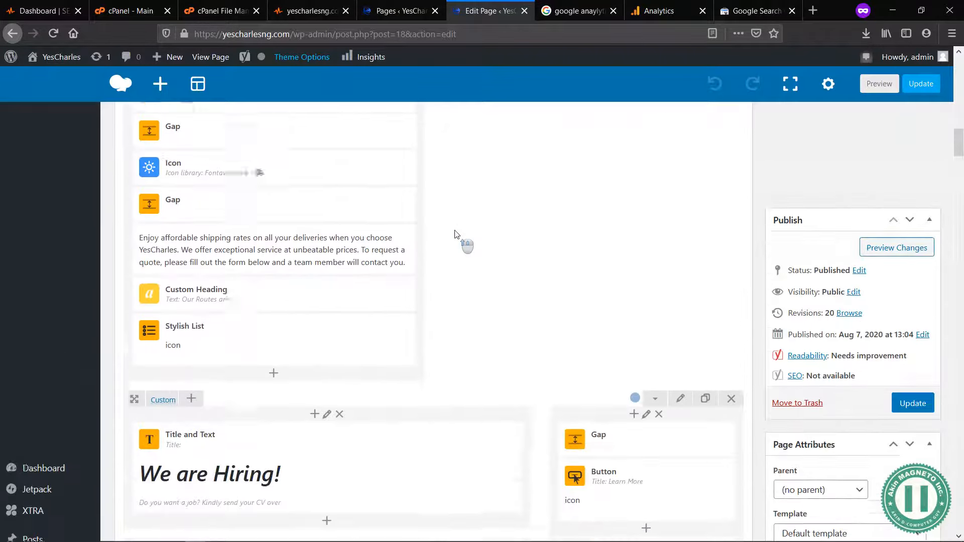
{"action": "scroll", "coordinate": [454, 230], "scroll_direction": "up", "scroll_amount": 10}
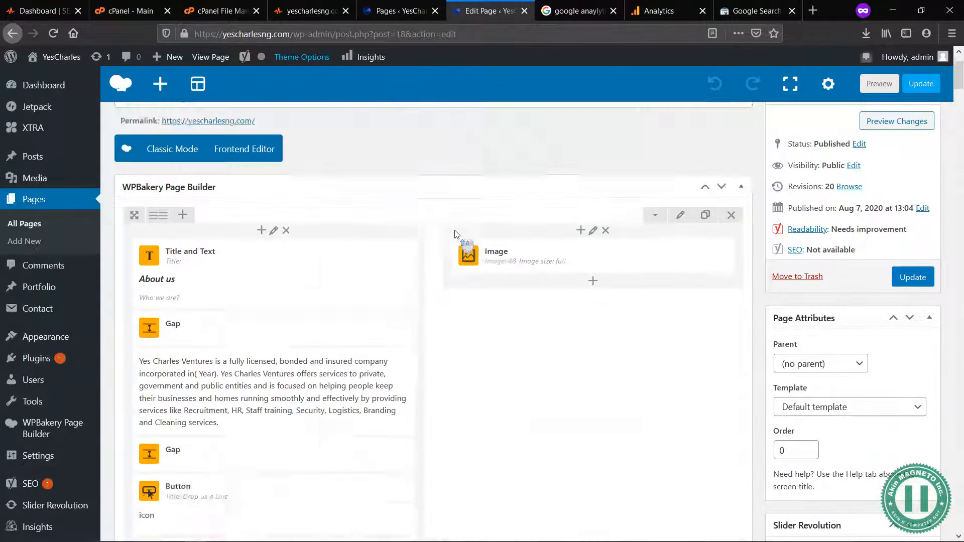
{"action": "scroll", "coordinate": [444, 292], "scroll_direction": "down", "scroll_amount": 15}
{"action": "scroll", "coordinate": [444, 294], "scroll_direction": "down", "scroll_amount": 20}
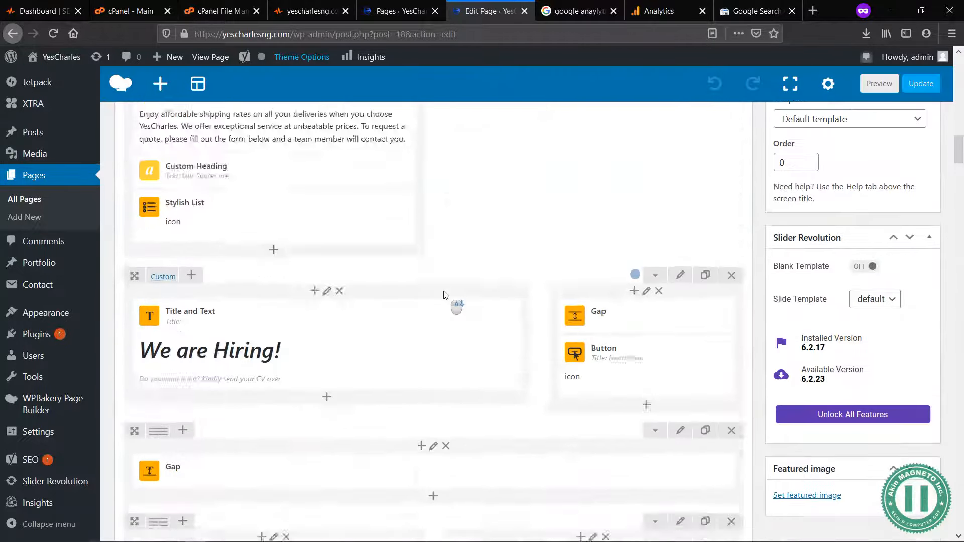
{"action": "scroll", "coordinate": [444, 295], "scroll_direction": "up", "scroll_amount": 2}
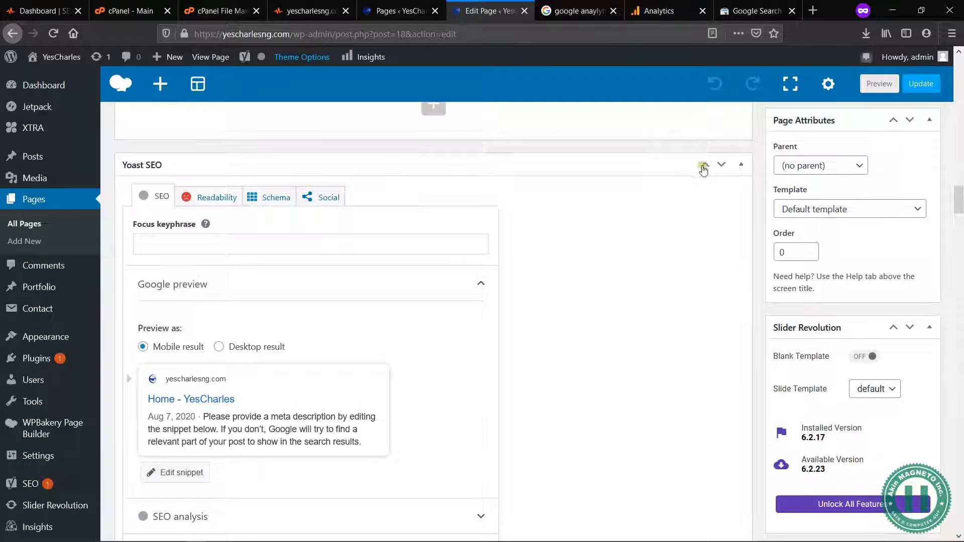
{"action": "scroll", "coordinate": [851, 180], "scroll_direction": "up", "scroll_amount": 6}
{"action": "scroll", "coordinate": [850, 180], "scroll_direction": "up", "scroll_amount": 12}
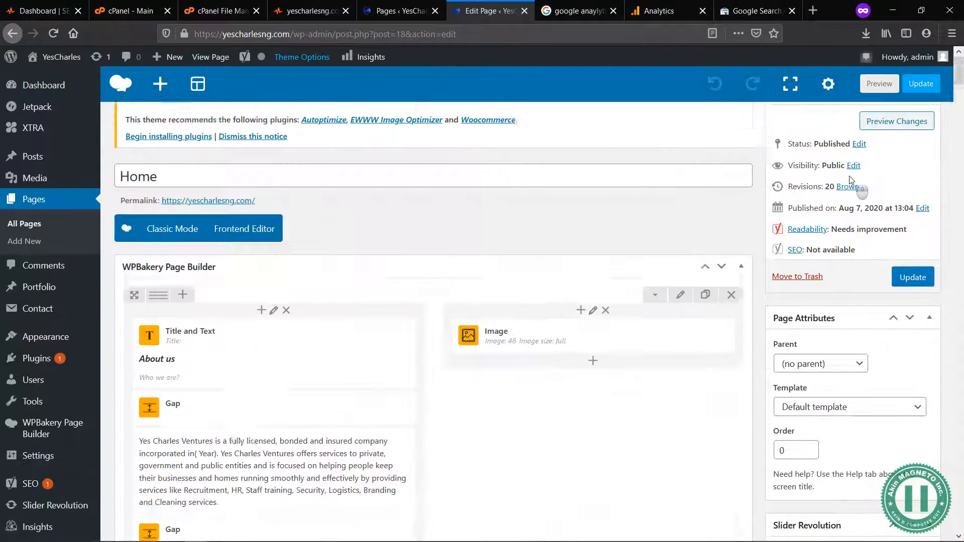
Step: Check in the Home page's screen options that the Yoast SEO box is enabled, and return to that section
{"action": "left_click", "coordinate": [875, 77]}
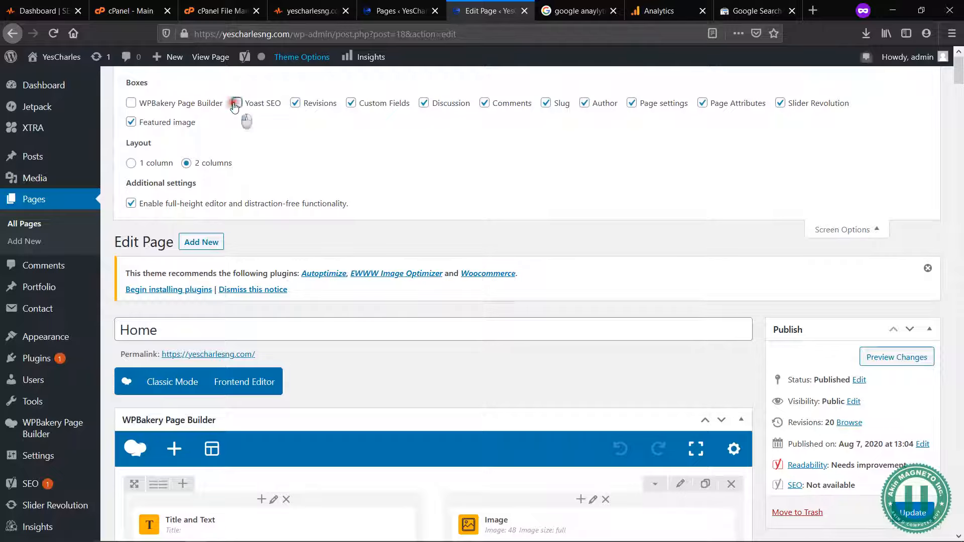
{"action": "left_click", "coordinate": [868, 229]}
{"action": "scroll", "coordinate": [709, 242], "scroll_direction": "down", "scroll_amount": 6}
{"action": "scroll", "coordinate": [710, 243], "scroll_direction": "down", "scroll_amount": 10}
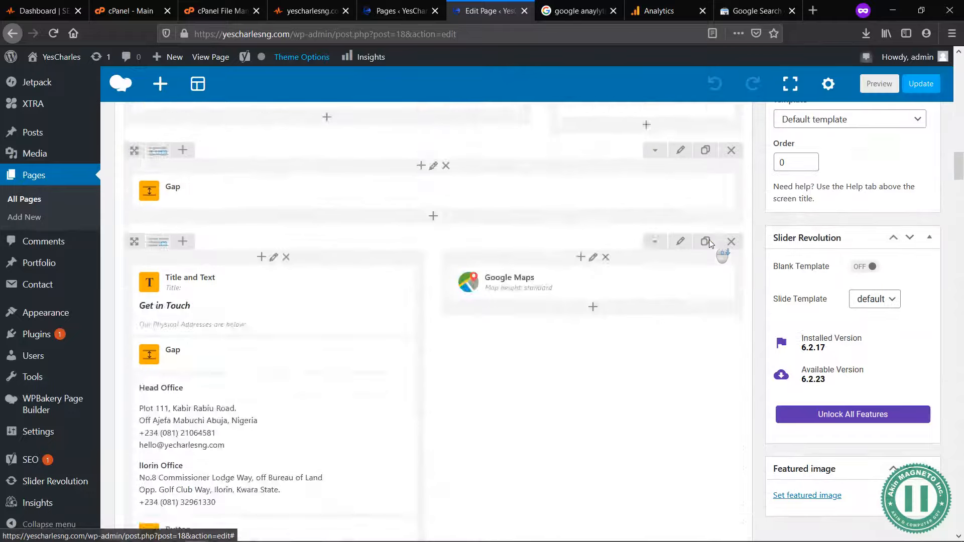
{"action": "scroll", "coordinate": [710, 242], "scroll_direction": "up", "scroll_amount": 4}
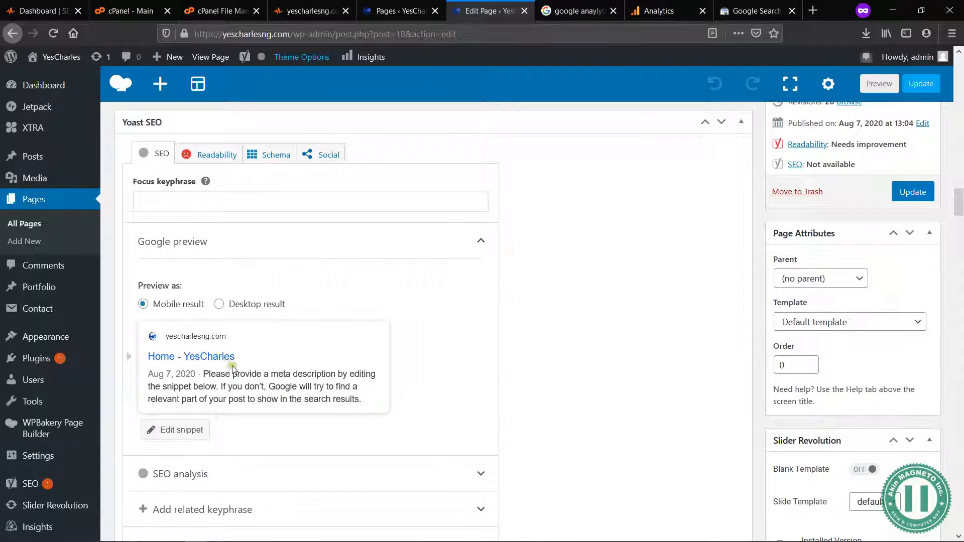
Step: Examine the Home page's Yoast SEO options, from focus keyphrase and Google preview to the advanced section
{"action": "scroll", "coordinate": [271, 361], "scroll_direction": "down", "scroll_amount": 2}
{"action": "scroll", "coordinate": [270, 361], "scroll_direction": "down", "scroll_amount": 6}
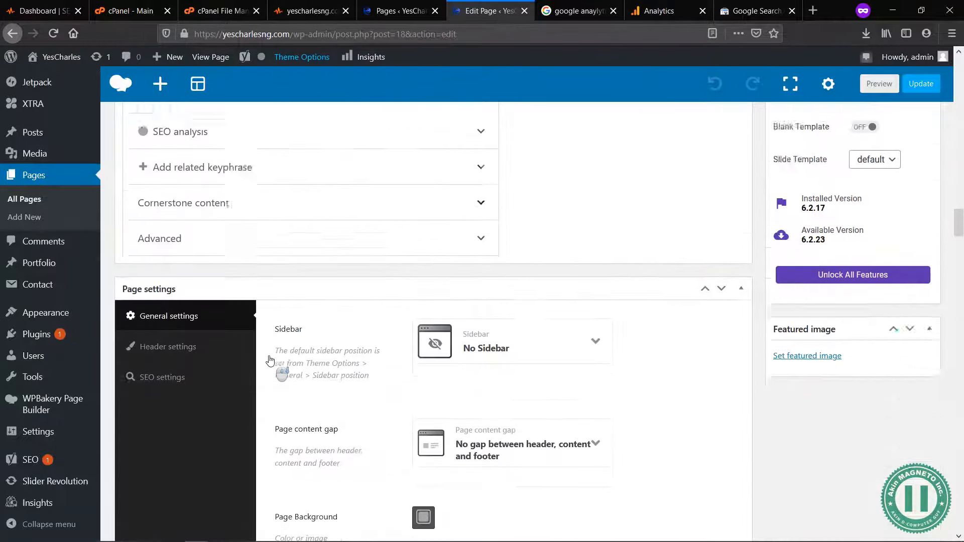
{"action": "scroll", "coordinate": [308, 240], "scroll_direction": "up", "scroll_amount": 1}
{"action": "scroll", "coordinate": [307, 240], "scroll_direction": "up", "scroll_amount": 10}
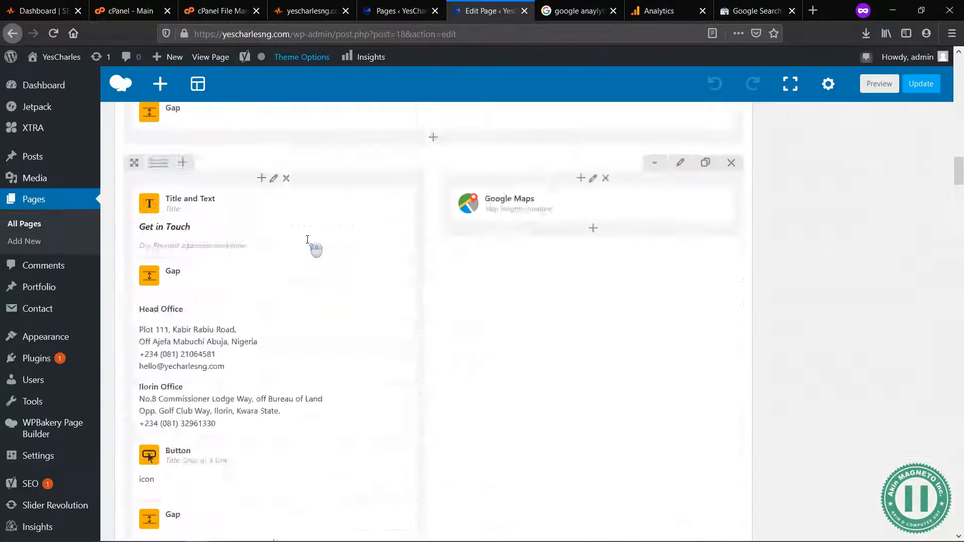
{"action": "scroll", "coordinate": [420, 225], "scroll_direction": "down", "scroll_amount": 10}
{"action": "scroll", "coordinate": [543, 280], "scroll_direction": "down", "scroll_amount": 7}
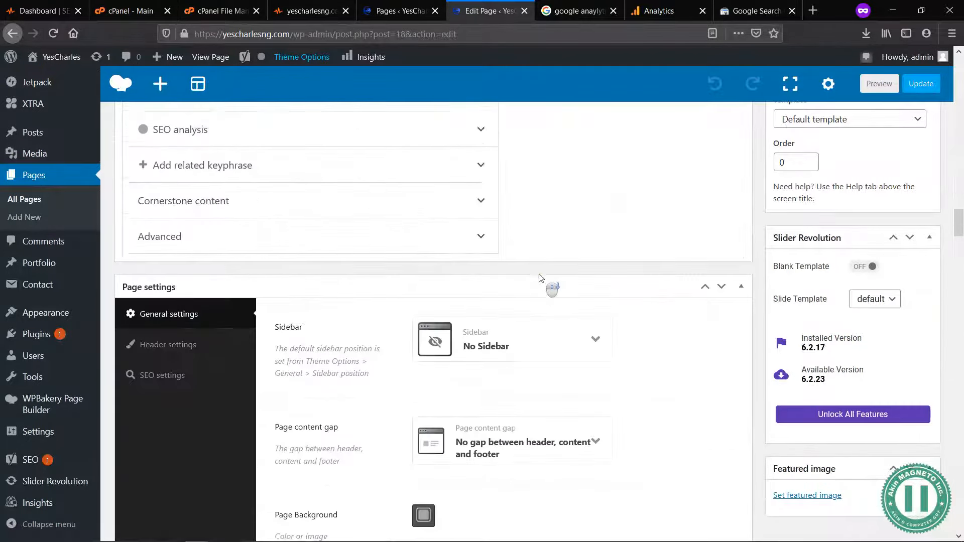
{"action": "scroll", "coordinate": [547, 283], "scroll_direction": "up", "scroll_amount": 9}
{"action": "scroll", "coordinate": [527, 400], "scroll_direction": "down", "scroll_amount": 3}
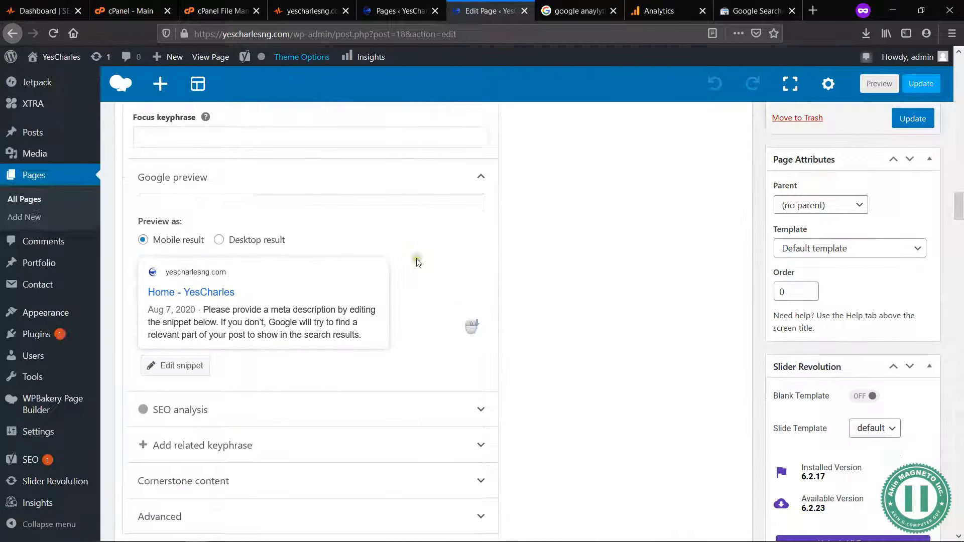
Step: Open the Home page's Google snippet for editing and replace the SEO title variables with "YesCharles NG - Errands"
{"action": "scroll", "coordinate": [370, 332], "scroll_direction": "up", "scroll_amount": 3}
{"action": "scroll", "coordinate": [294, 371], "scroll_direction": "down", "scroll_amount": 4}
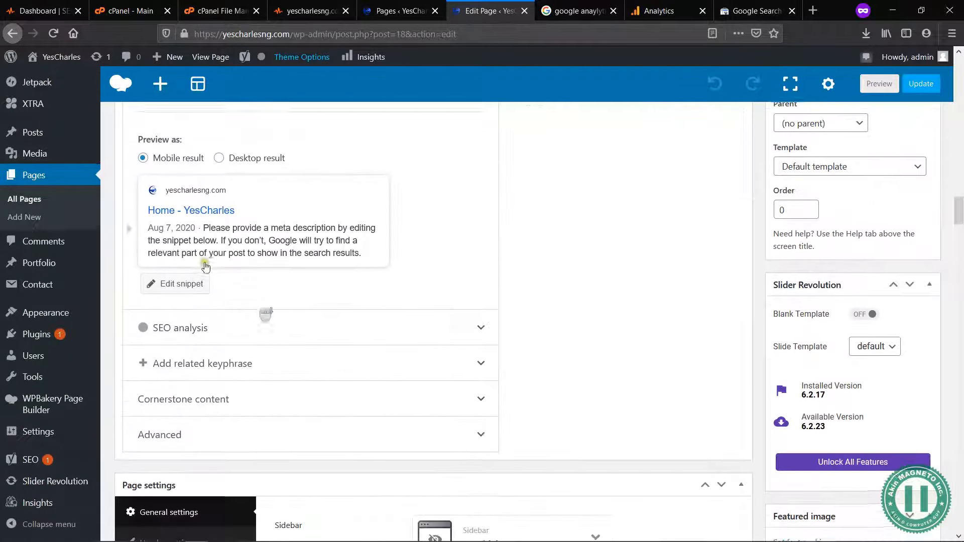
{"action": "left_click", "coordinate": [188, 282]}
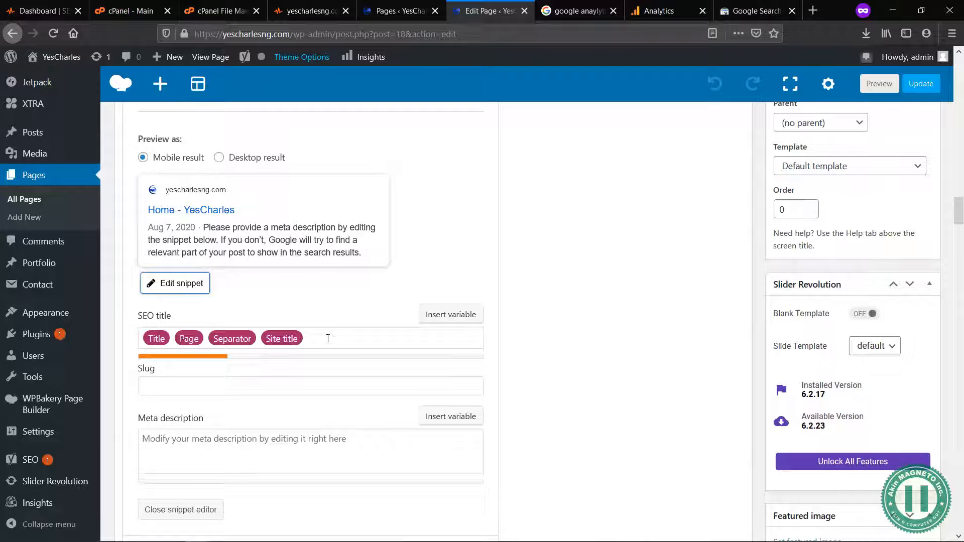
{"action": "left_click", "coordinate": [328, 339]}
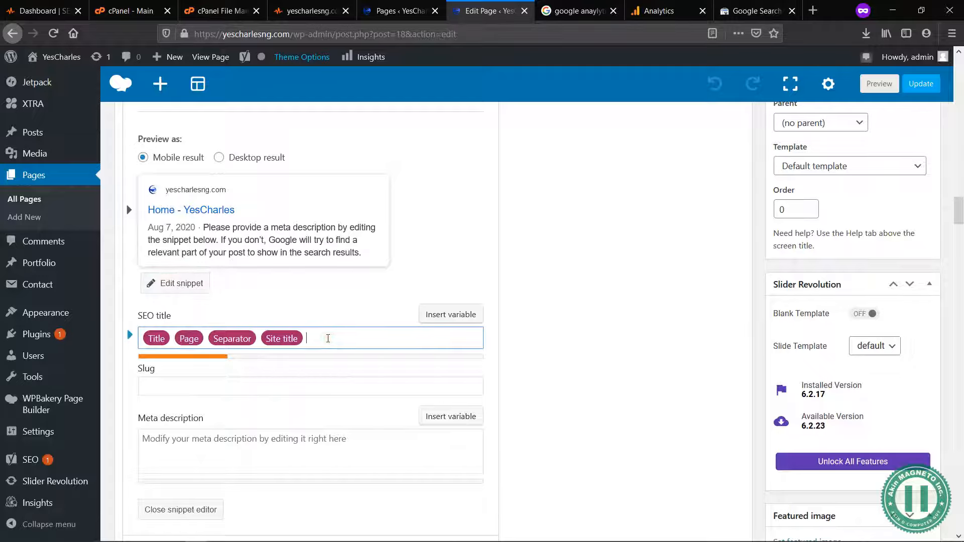
{"action": "key", "text": "ctrl+a"}
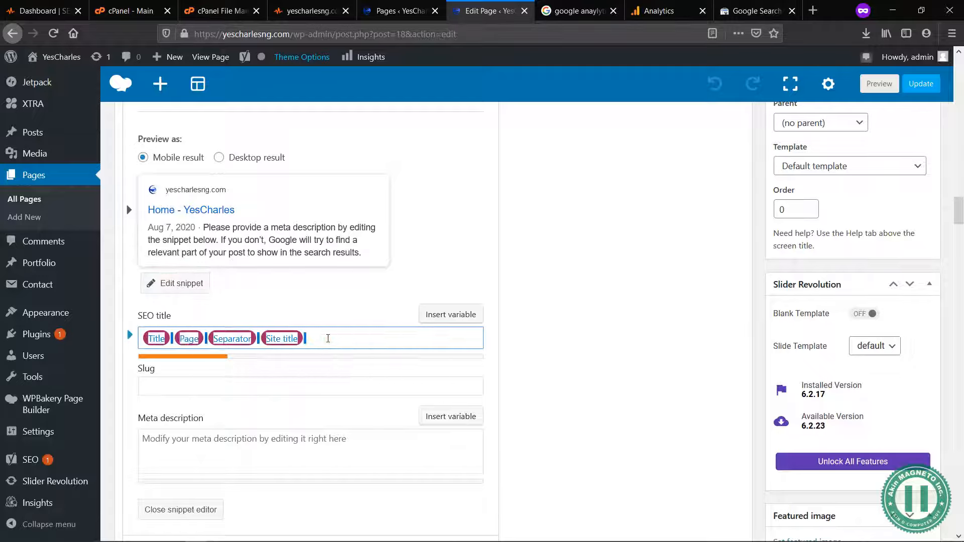
{"action": "type", "text": "Yes"}
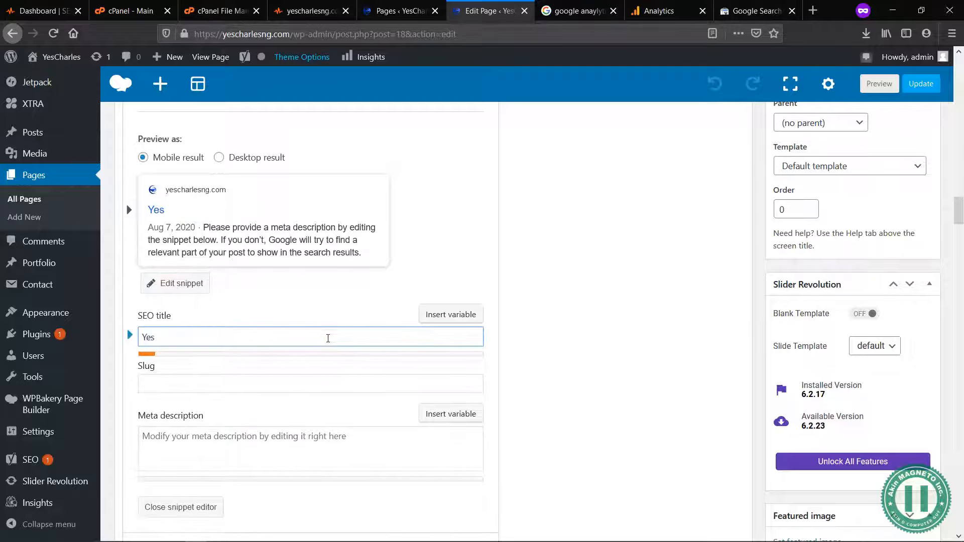
{"action": "type", "text": "Charlesng"}
{"action": "key", "text": "BackSpace"}
{"action": "key", "text": "BackSpace"}
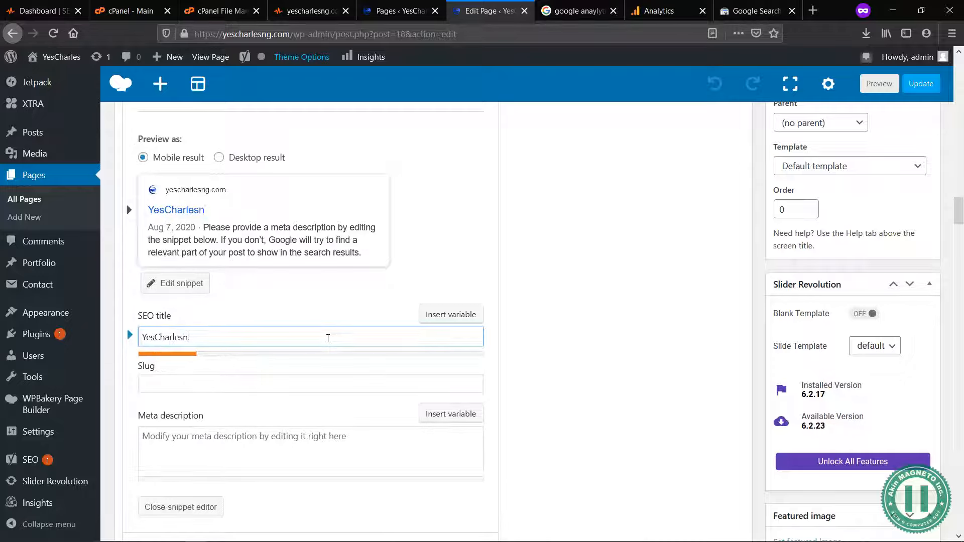
{"action": "type", "text": "NG - Errands"}
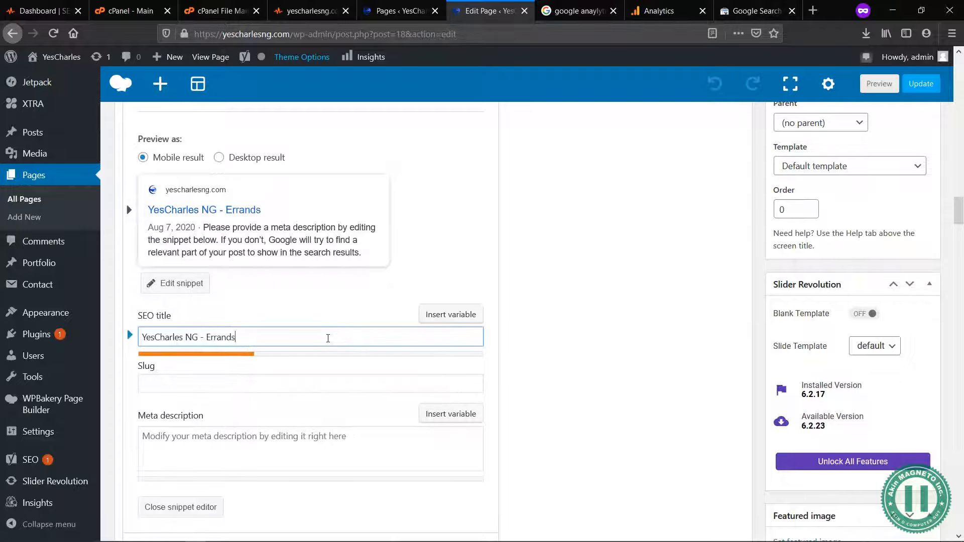
{"action": "type", "text": " &"}
{"action": "type", "text": " HR"}
Step: Extend the SEO title after "Errands" with ", HR & Logistics Service"
{"action": "key", "text": "BackSpace"}
{"action": "key", "text": "BackSpace"}
{"action": "key", "text": "BackSpace"}
{"action": "key", "text": "BackSpace"}
{"action": "key", "text": "BackSpace"}
{"action": "type", "text": ", HR & Logistuc"}
{"action": "key", "text": "BackSpace"}
{"action": "key", "text": "BackSpace"}
{"action": "type", "text": "ics Servci"}
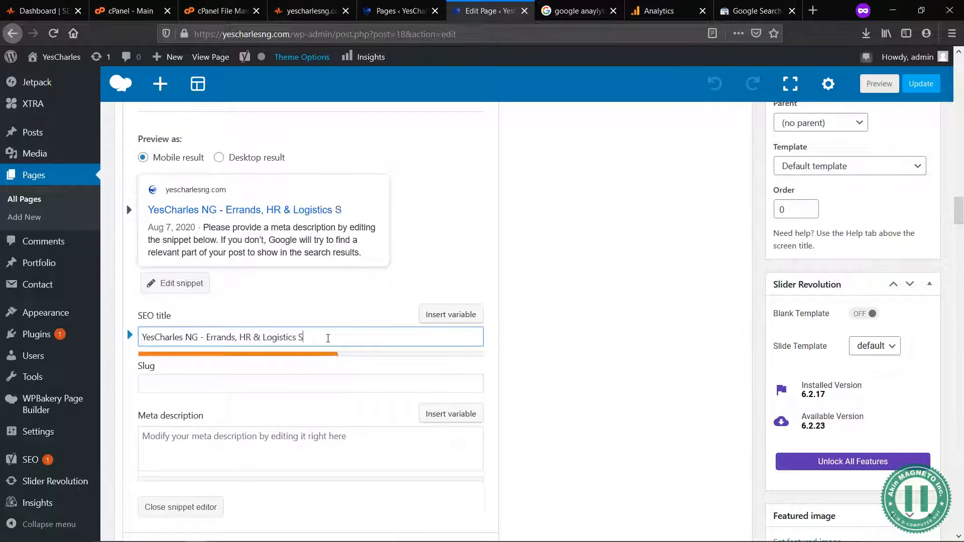
{"action": "type", "text": "ice"}
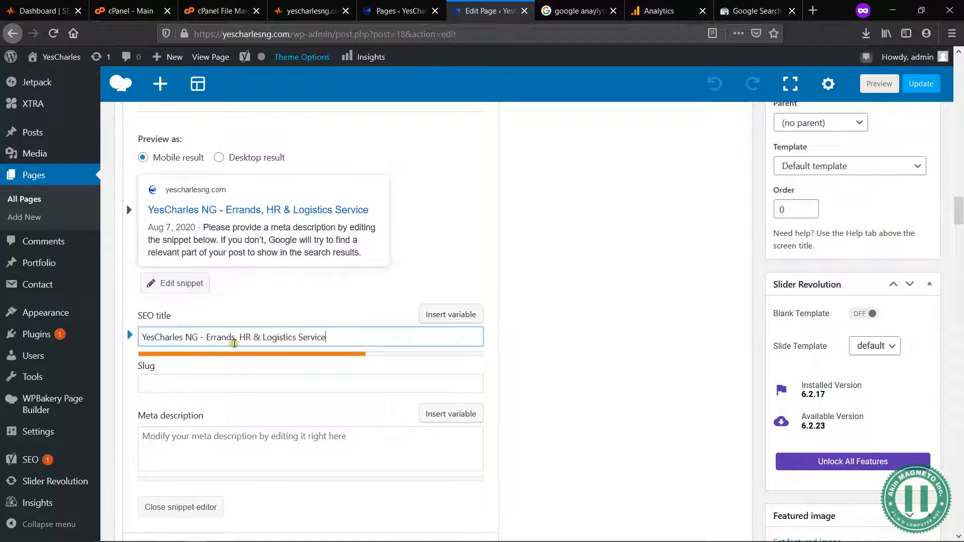
Step: Add outsourcing to the services listed in the SEO title, between "HR" and "& Logistics Service", preceded by a comma
{"action": "left_click", "coordinate": [251, 337]}
{"action": "type", "text": ", Outsourci"}
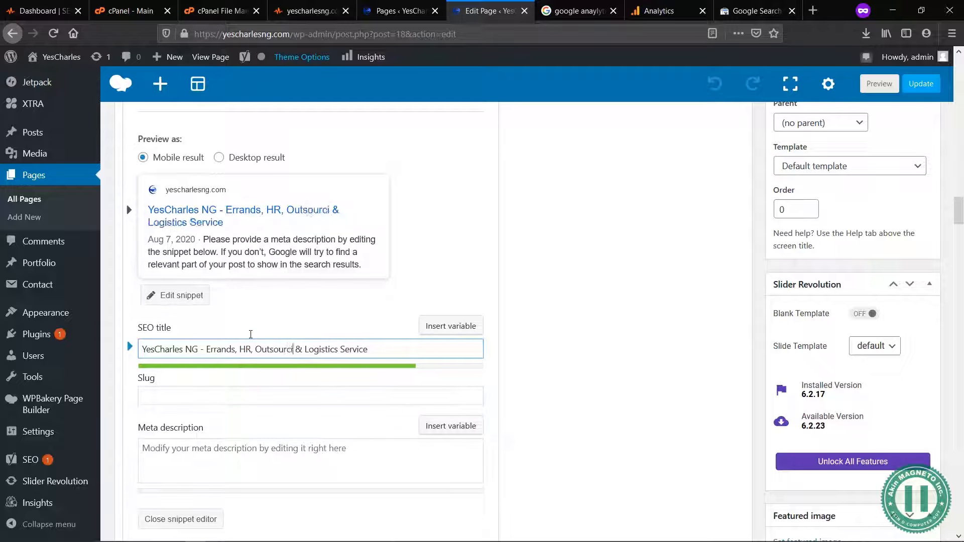
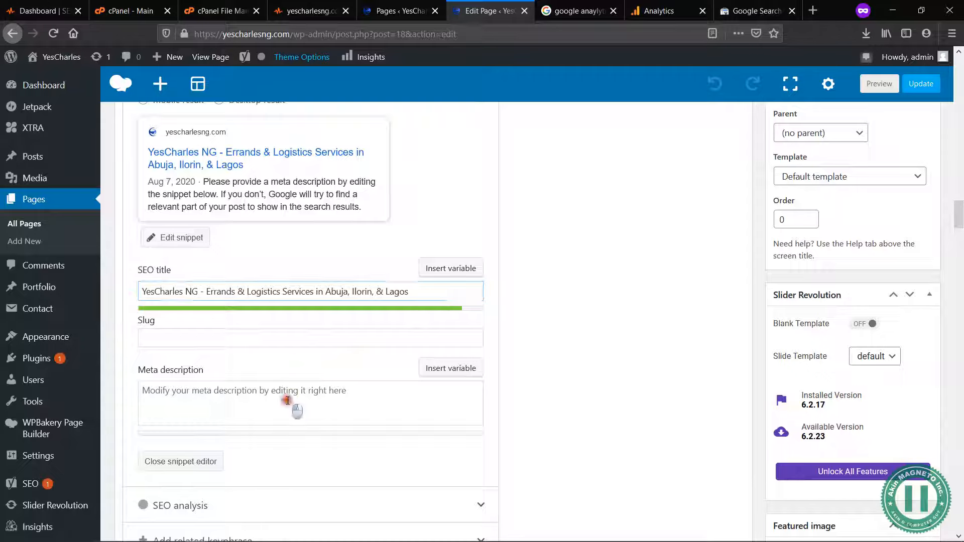
Step: Set the Home page's focus keyphrase to "Yescharles"
{"action": "scroll", "coordinate": [545, 326], "scroll_direction": "up", "scroll_amount": 1}
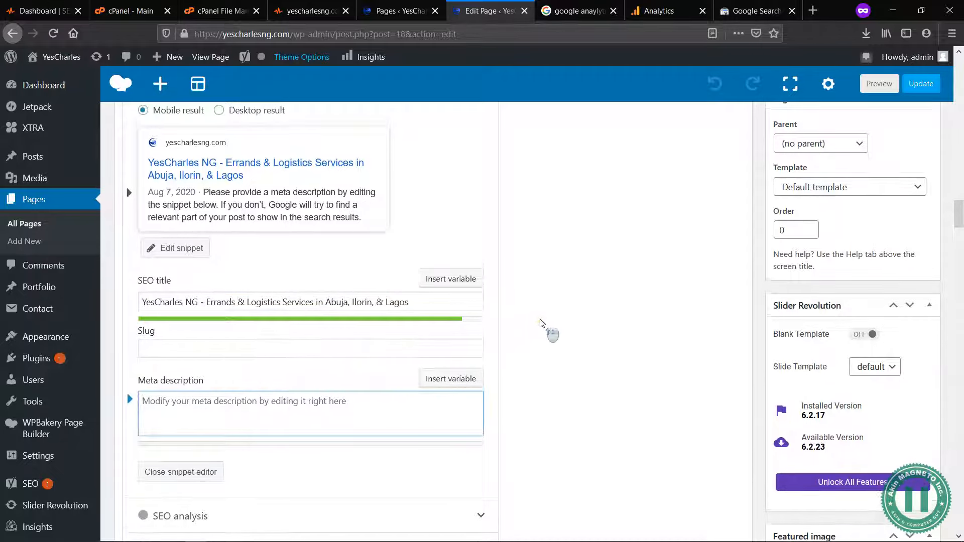
{"action": "scroll", "coordinate": [254, 398], "scroll_direction": "down", "scroll_amount": 2}
{"action": "scroll", "coordinate": [251, 324], "scroll_direction": "up", "scroll_amount": 2}
{"action": "scroll", "coordinate": [251, 324], "scroll_direction": "up", "scroll_amount": 3}
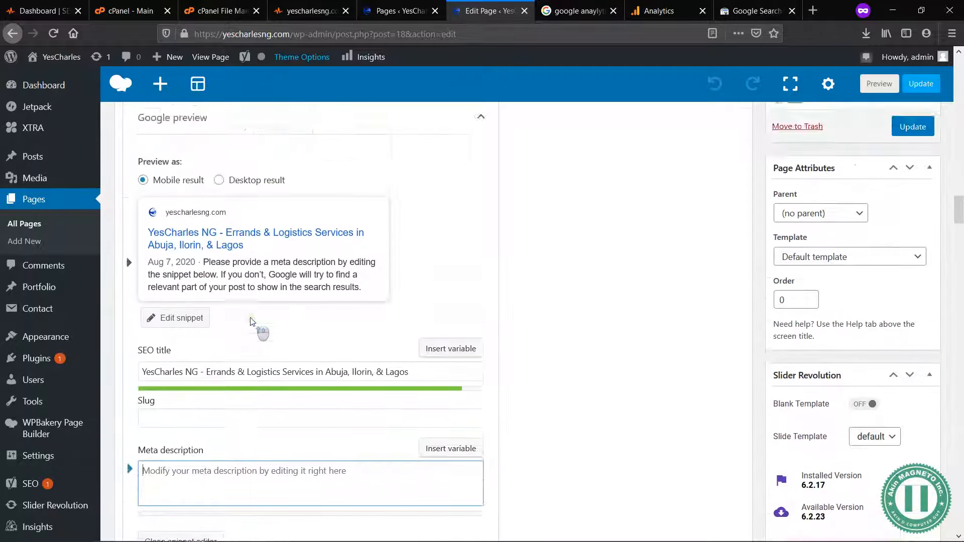
{"action": "left_click", "coordinate": [201, 178]}
{"action": "type", "text": "Yescharles"}
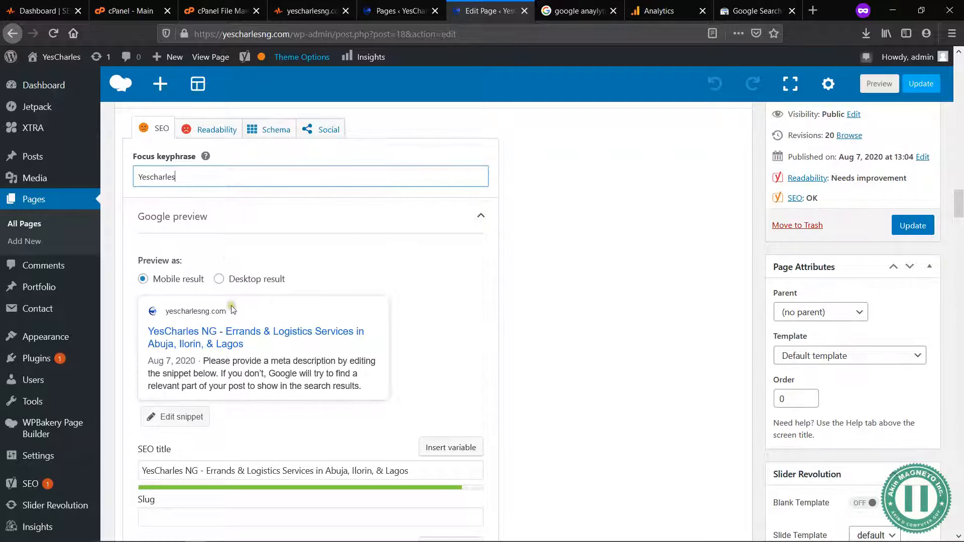
Step: Begin the meta description with "Your One Stop for Parcel Delivery, Errands & Logistics Services"
{"action": "scroll", "coordinate": [238, 398], "scroll_direction": "down", "scroll_amount": 2}
{"action": "scroll", "coordinate": [238, 398], "scroll_direction": "down", "scroll_amount": 4}
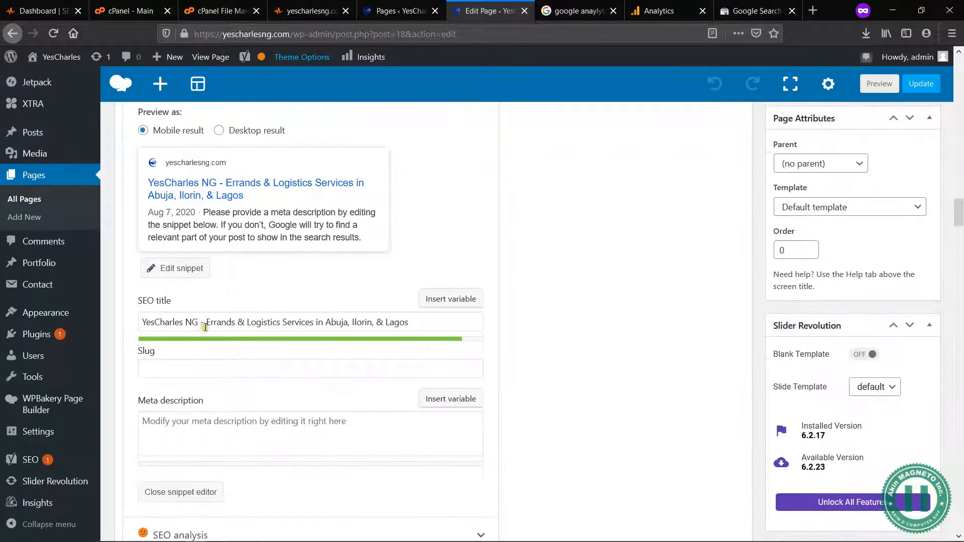
{"action": "left_click_drag", "start_coordinate": [200, 322], "coordinate": [141, 322]}
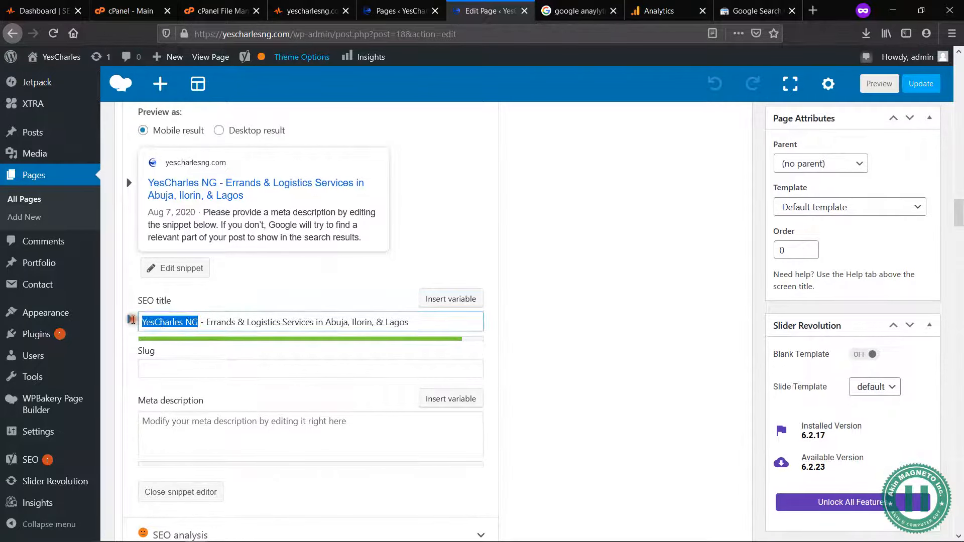
{"action": "left_click", "coordinate": [243, 426]}
{"action": "left_click", "coordinate": [319, 428]}
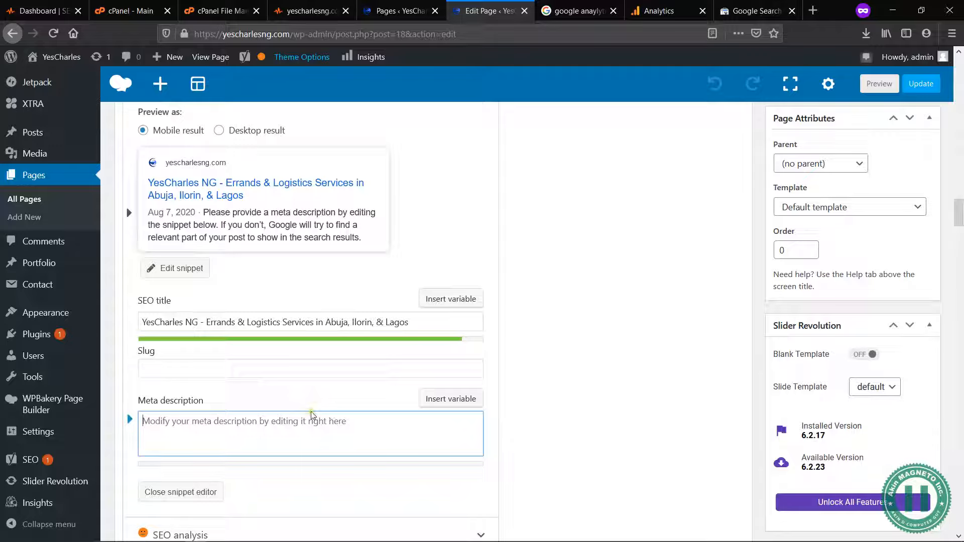
{"action": "type", "text": "Your One"}
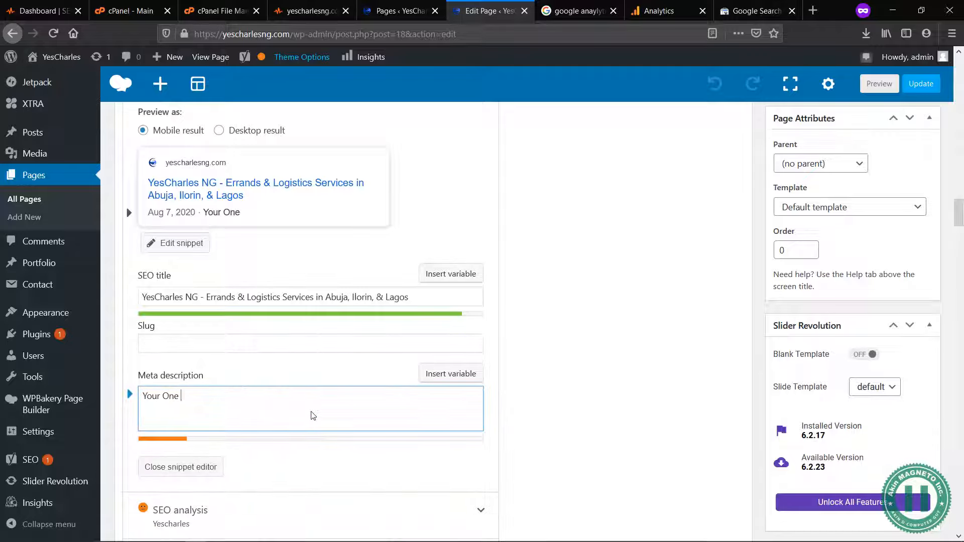
{"action": "type", "text": " Stop for Parcel Delivery,"}
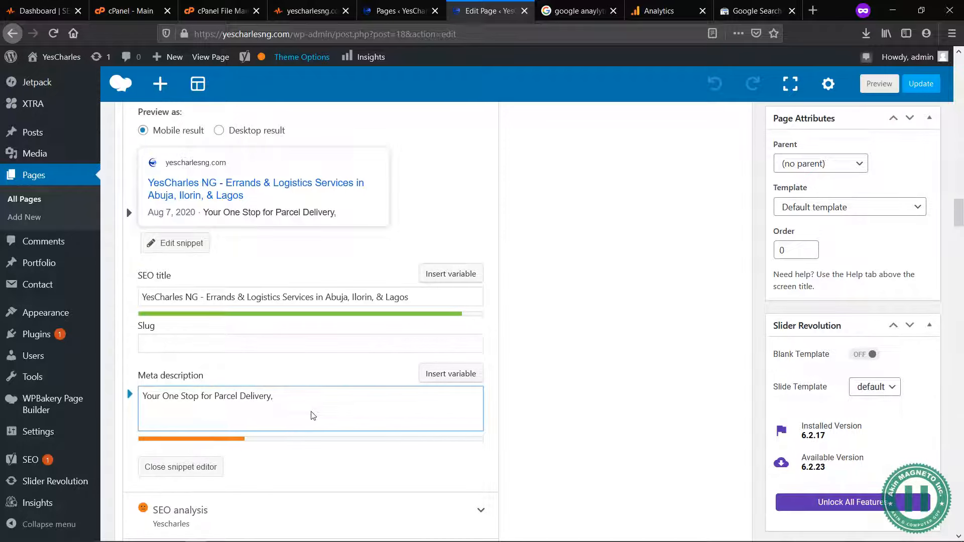
{"action": "type", "text": " Errands & Log"}
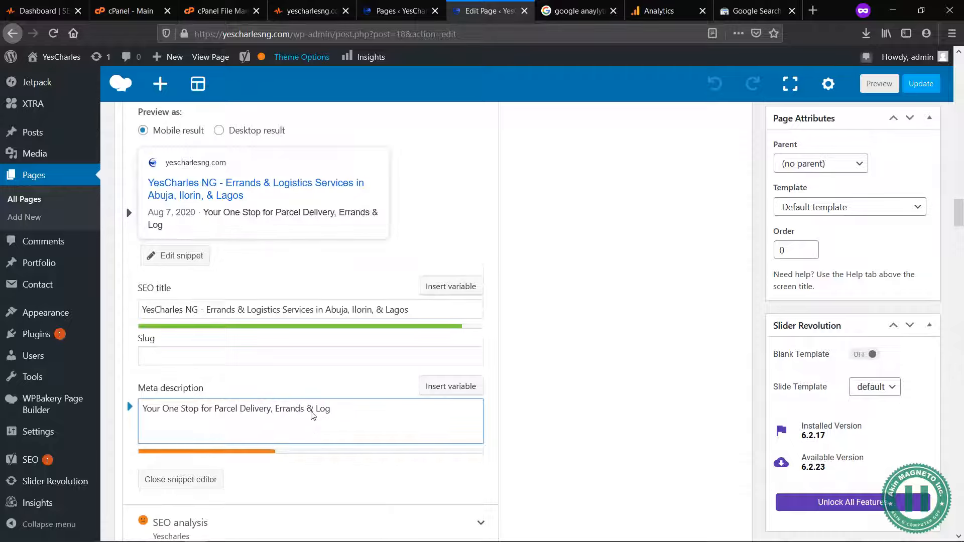
{"action": "type", "text": "istics Services"}
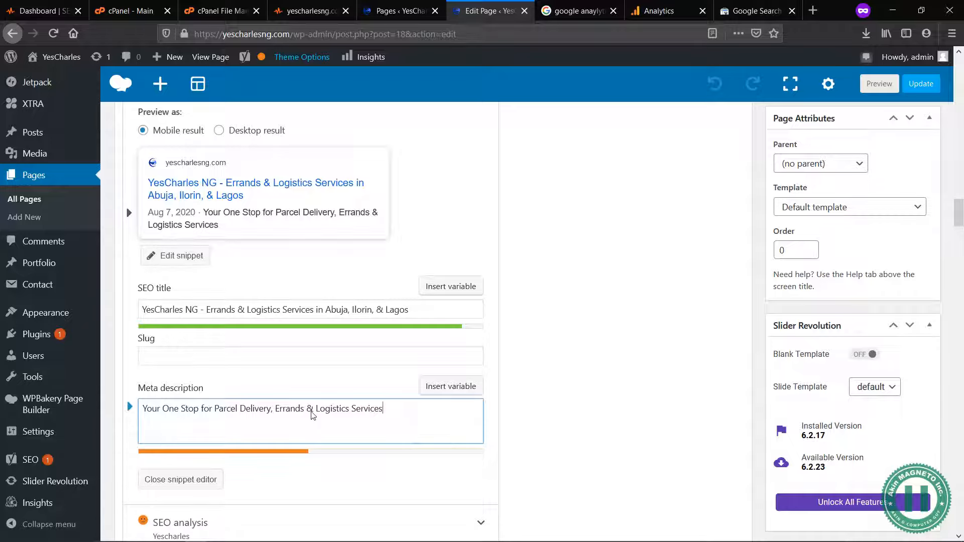
{"action": "type", "text": " in Lga"}
Step: Continue the meta description with the service locations "in Abuja, Ilorin & Lagos"
{"action": "key", "text": "BackSpace"}
{"action": "key", "text": "BackSpace"}
{"action": "key", "text": "BackSpace"}
{"action": "key", "text": "BackSpace"}
{"action": "key", "text": "BackSpace"}
{"action": "type", "text": "Abuja, Ilorin & Lagos"}
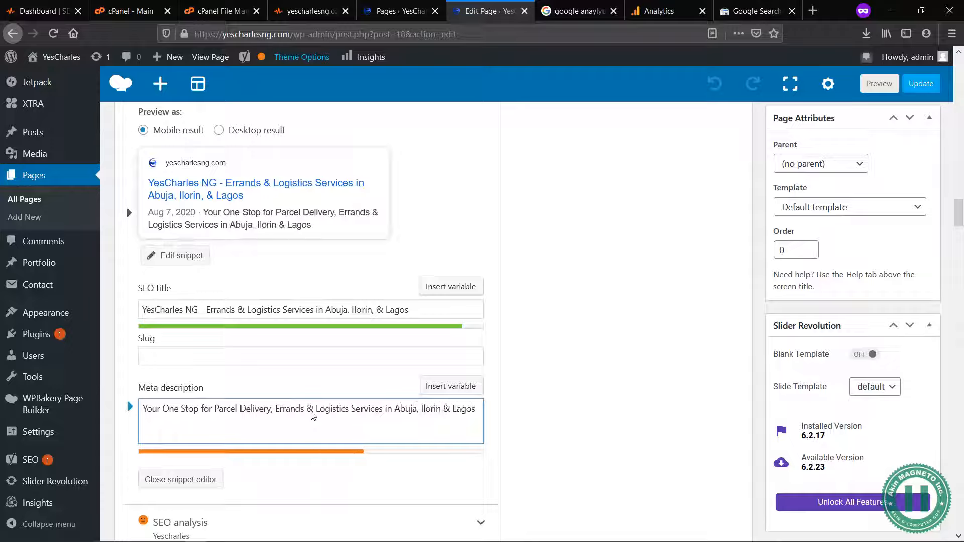
{"action": "type", "text": ". YesCharles NG"}
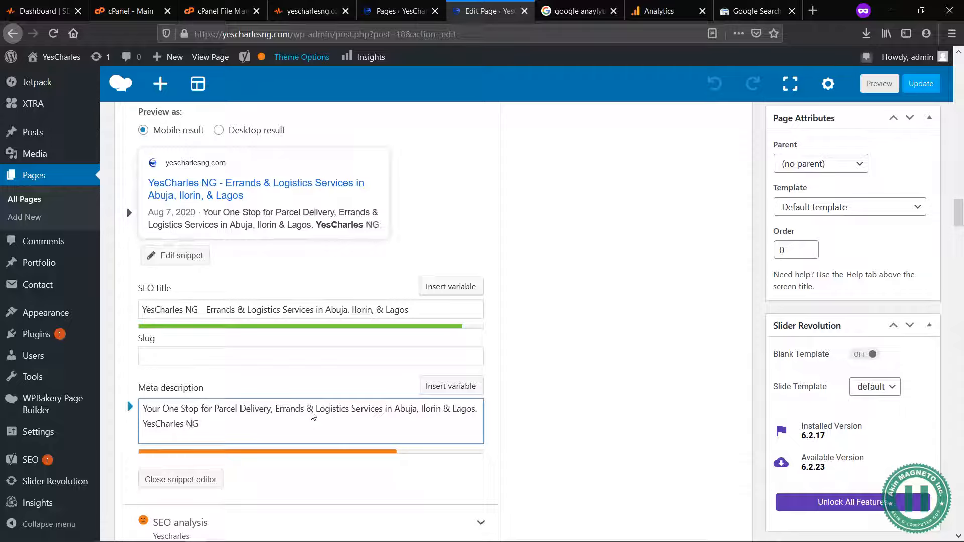
{"action": "type", "text": " Offe"}
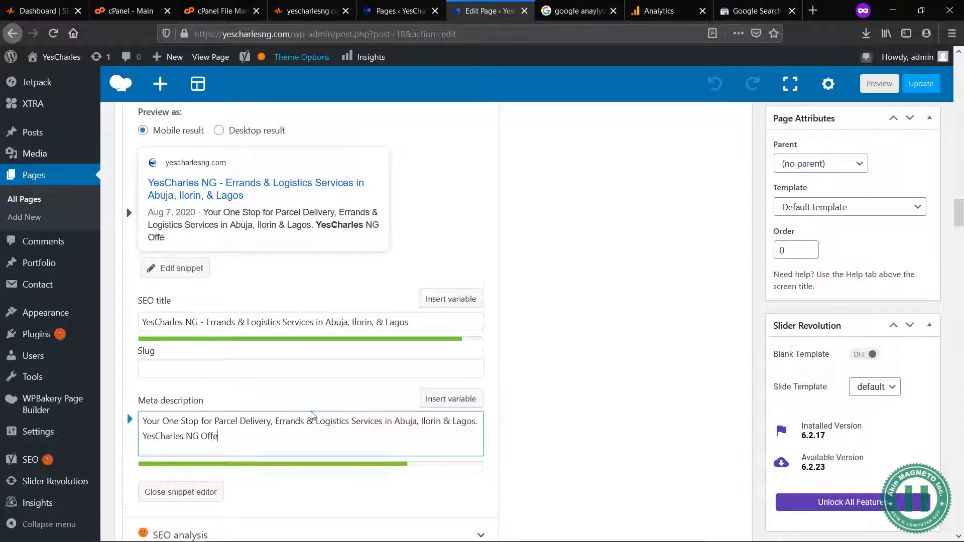
{"action": "type", "text": "rs bes"}
Step: End the meta description's first sentence with a period and add "YesCharles NG Offers best HR Outsourcing"
{"action": "scroll", "coordinate": [314, 416], "scroll_direction": "down", "scroll_amount": 3}
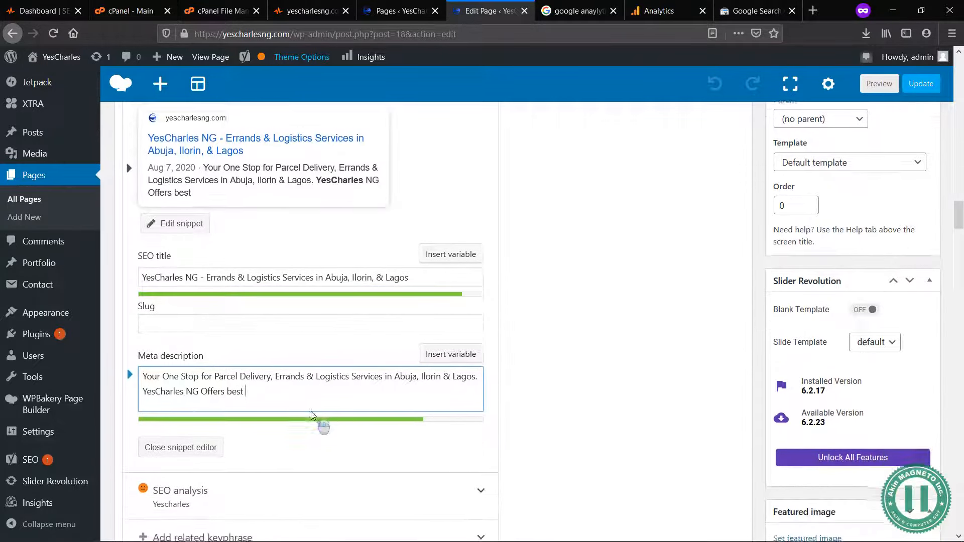
{"action": "scroll", "coordinate": [314, 416], "scroll_direction": "up", "scroll_amount": 2}
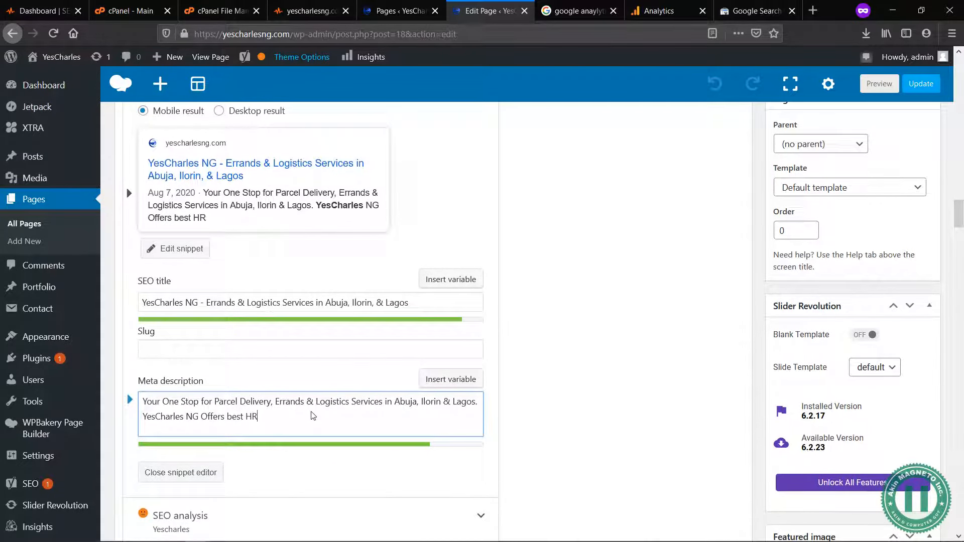
{"action": "type", "text": "tsourcing"}
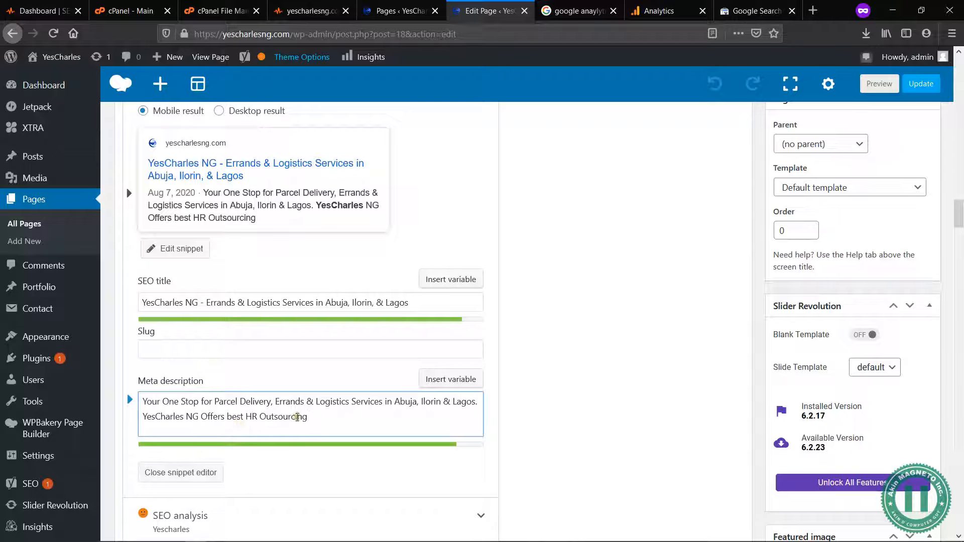
Step: Insert a slash between "HR" and "Outsourcing" in the meta description
{"action": "left_click", "coordinate": [260, 417]}
{"action": "type", "text": "'"}
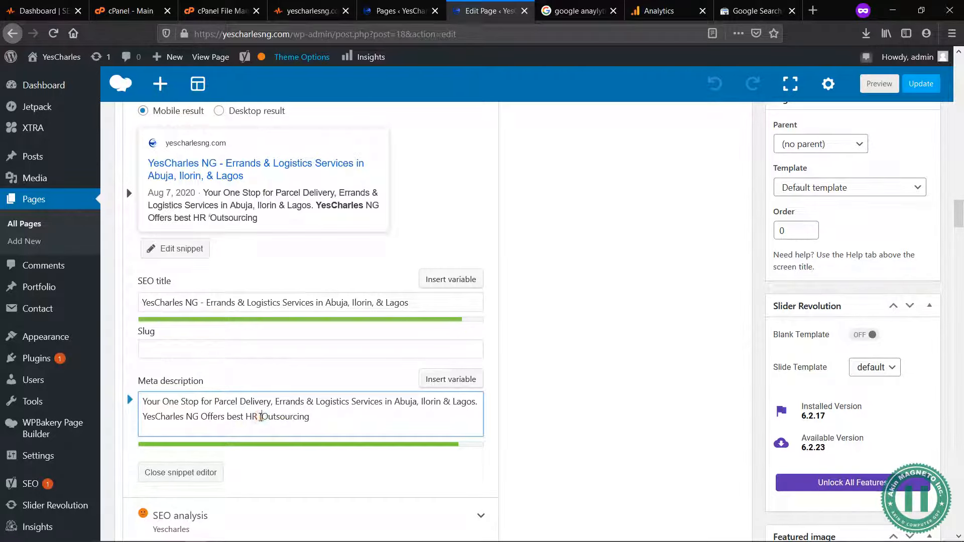
{"action": "key", "text": "BackSpace"}
{"action": "type", "text": "/"}
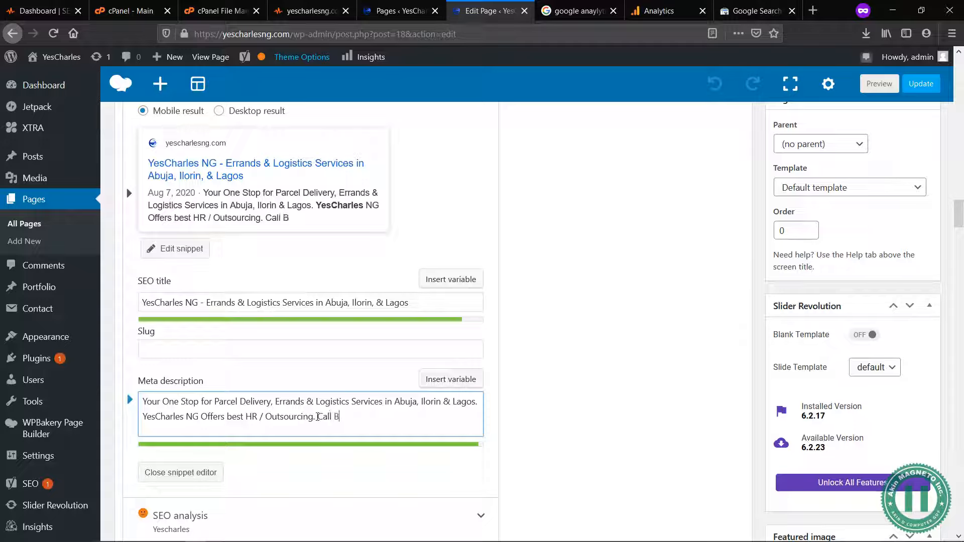
Step: Finish the meta description with the call to action "Call Now" after "Outsourcing."
{"action": "key", "text": "BackSpace"}
{"action": "key", "text": "BackSpace"}
{"action": "key", "text": "BackSpace"}
{"action": "type", "text": "Now"}
{"action": "scroll", "coordinate": [382, 415], "scroll_direction": "down", "scroll_amount": 3}
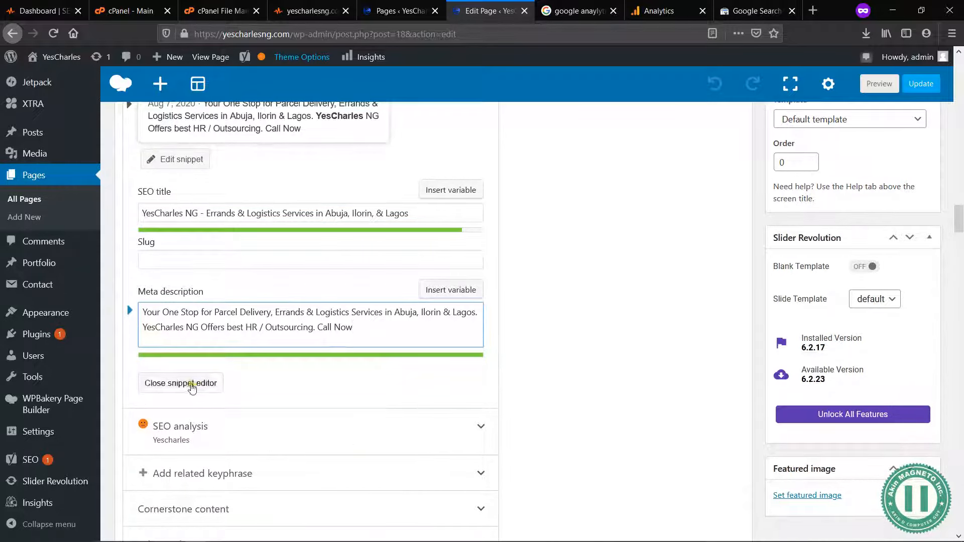
Step: Review the meta description and its Google preview, along with the SEO analysis and related keyphrase sections
{"action": "left_click_drag", "start_coordinate": [359, 329], "coordinate": [151, 334]}
{"action": "left_click", "coordinate": [319, 310]}
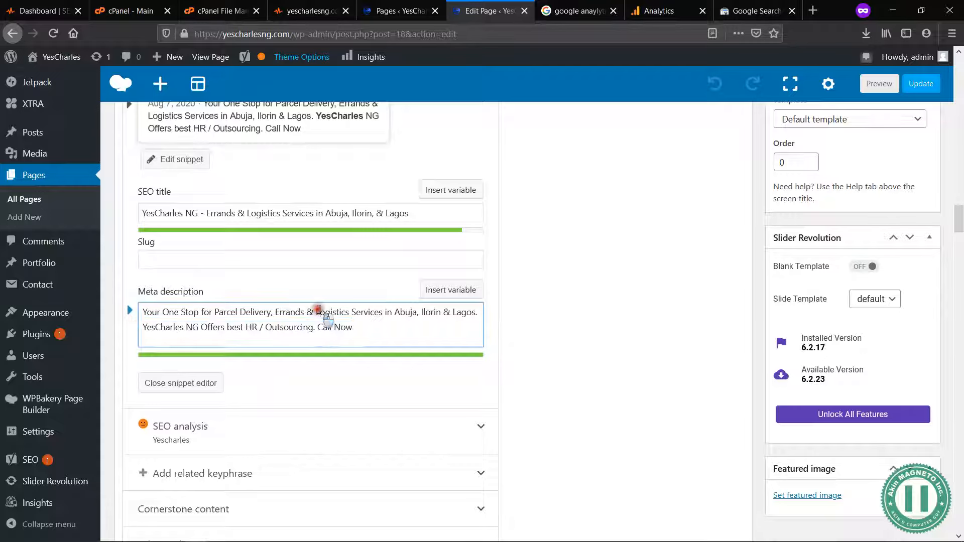
{"action": "scroll", "coordinate": [206, 243], "scroll_direction": "up", "scroll_amount": 4}
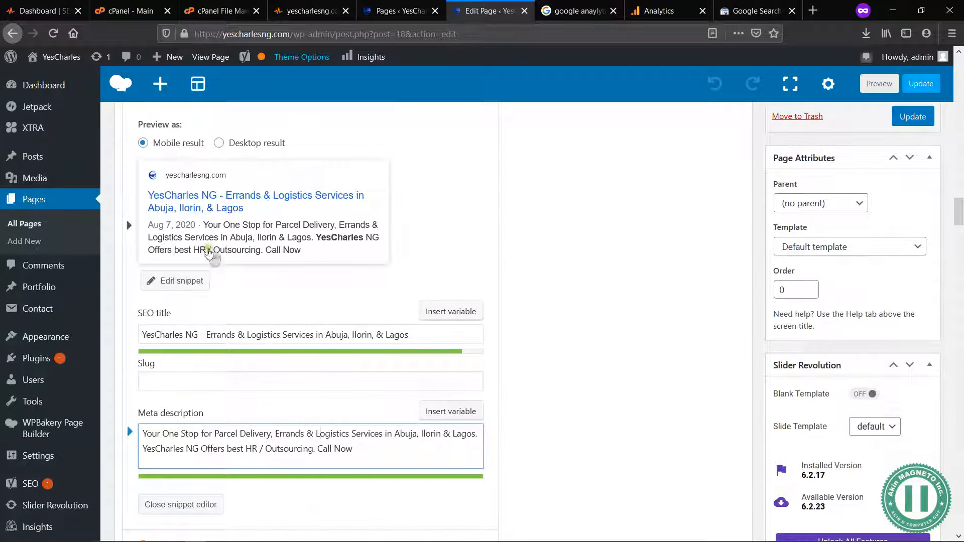
{"action": "scroll", "coordinate": [239, 288], "scroll_direction": "up", "scroll_amount": 3}
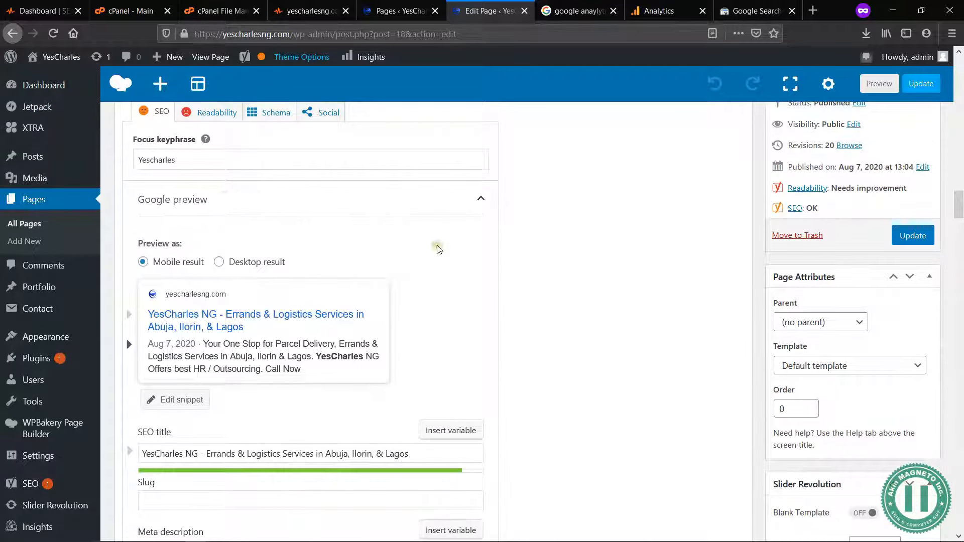
{"action": "scroll", "coordinate": [571, 341], "scroll_direction": "down", "scroll_amount": 5}
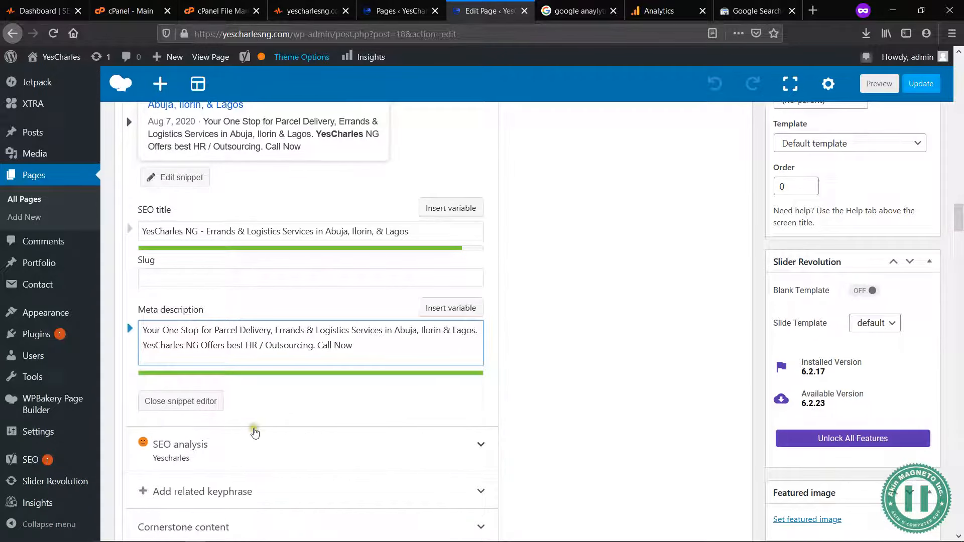
{"action": "scroll", "coordinate": [563, 447], "scroll_direction": "down", "scroll_amount": 3}
{"action": "left_click", "coordinate": [315, 324]}
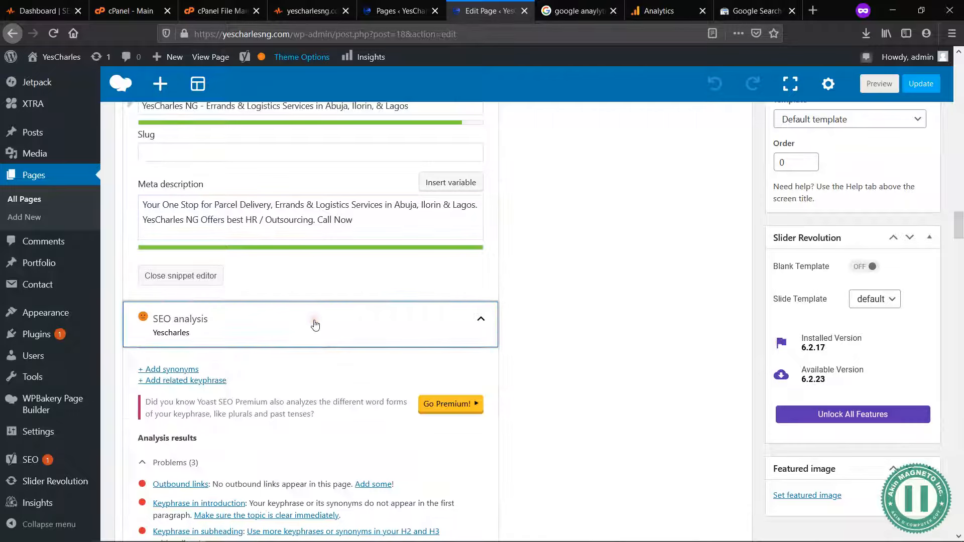
{"action": "left_click", "coordinate": [315, 324]}
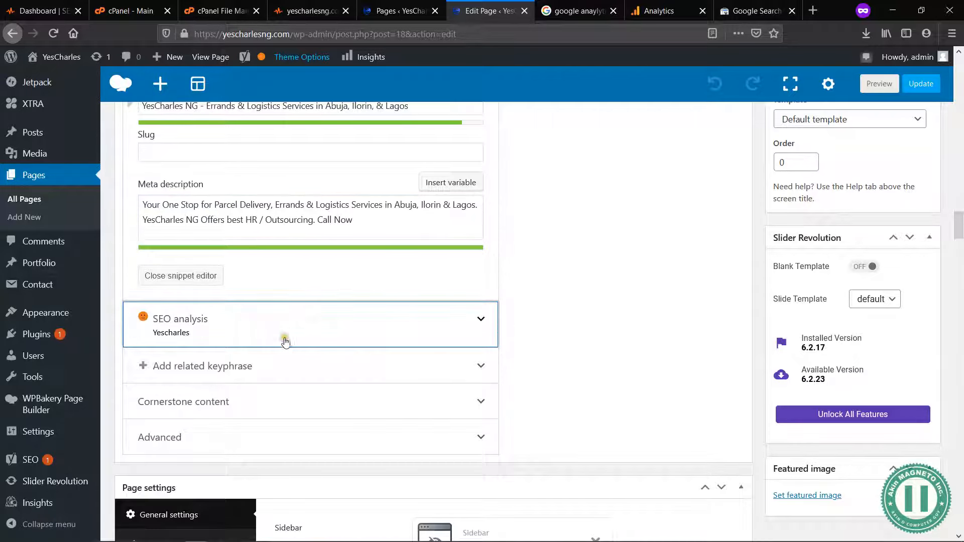
{"action": "left_click", "coordinate": [245, 369]}
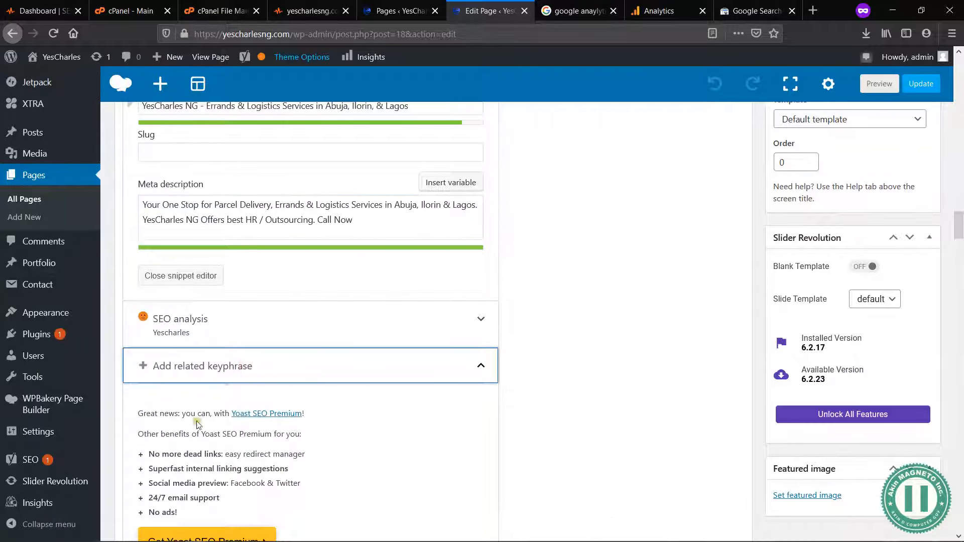
{"action": "left_click", "coordinate": [226, 416]}
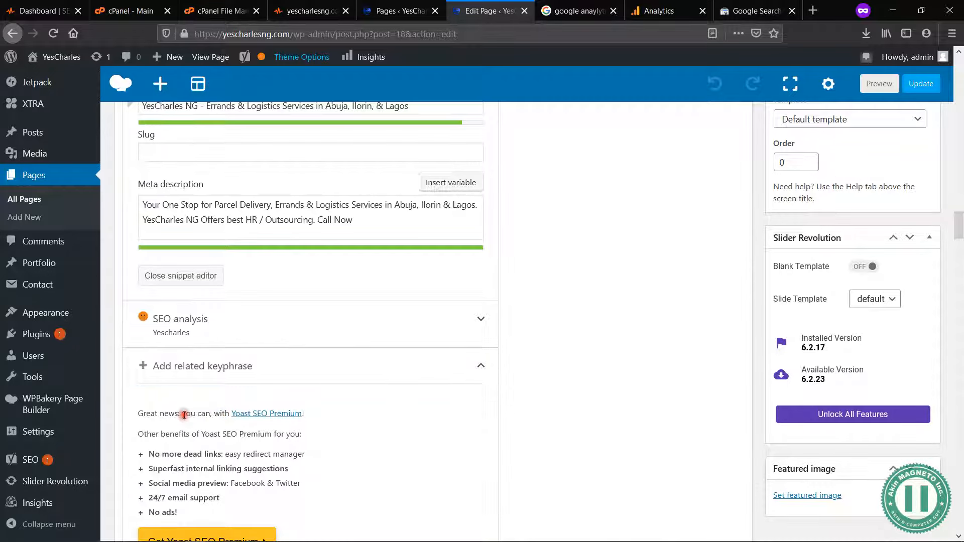
{"action": "left_click", "coordinate": [499, 371]}
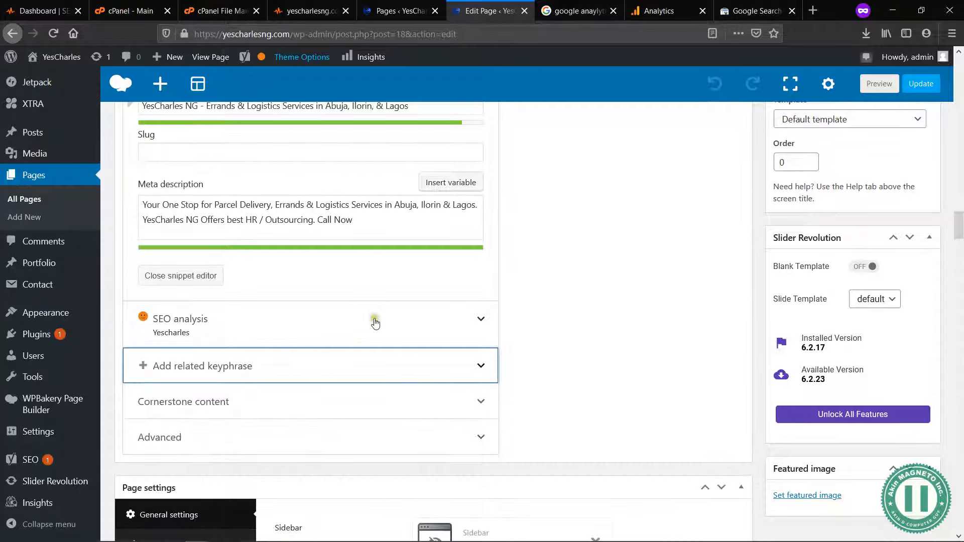
{"action": "left_click", "coordinate": [342, 320]}
{"action": "left_click", "coordinate": [342, 322]}
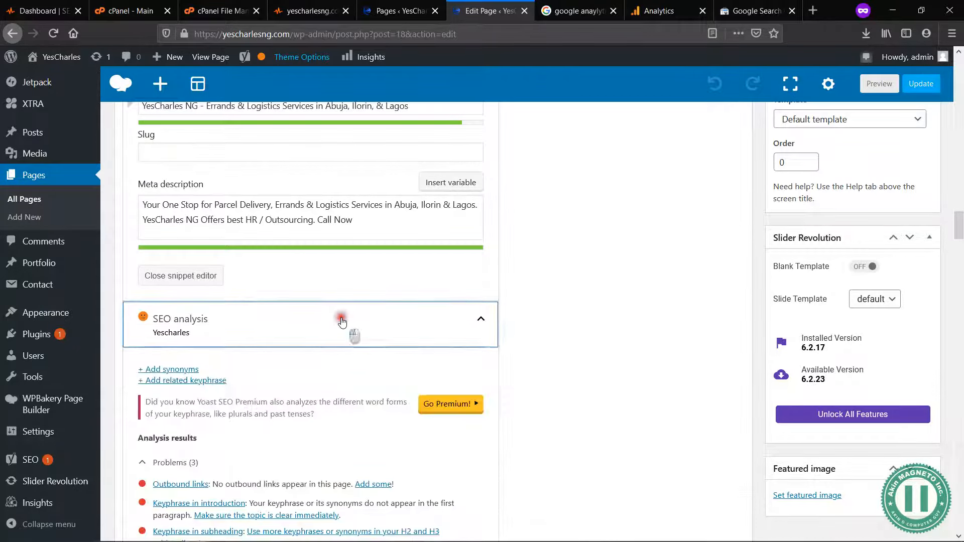
{"action": "scroll", "coordinate": [342, 322], "scroll_direction": "up", "scroll_amount": 4}
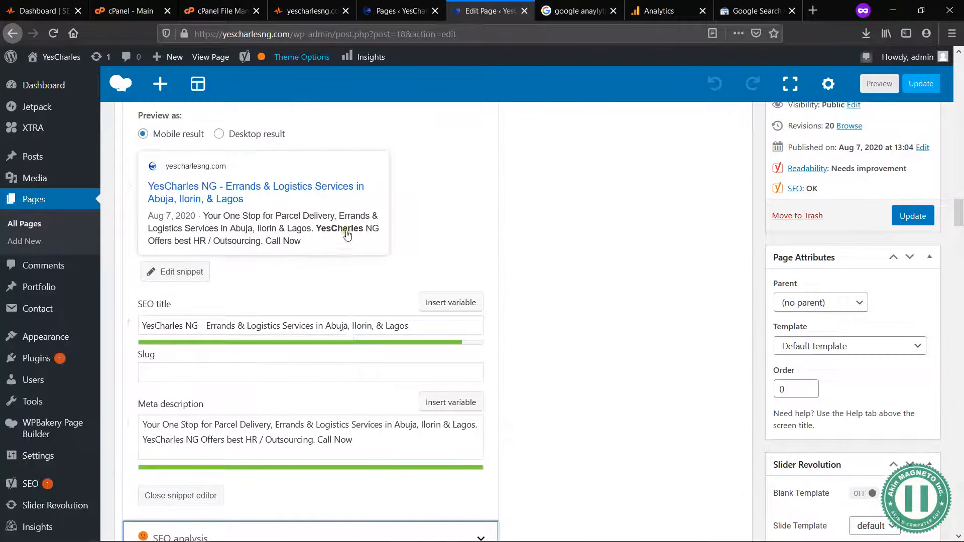
{"action": "scroll", "coordinate": [342, 281], "scroll_direction": "up", "scroll_amount": 2}
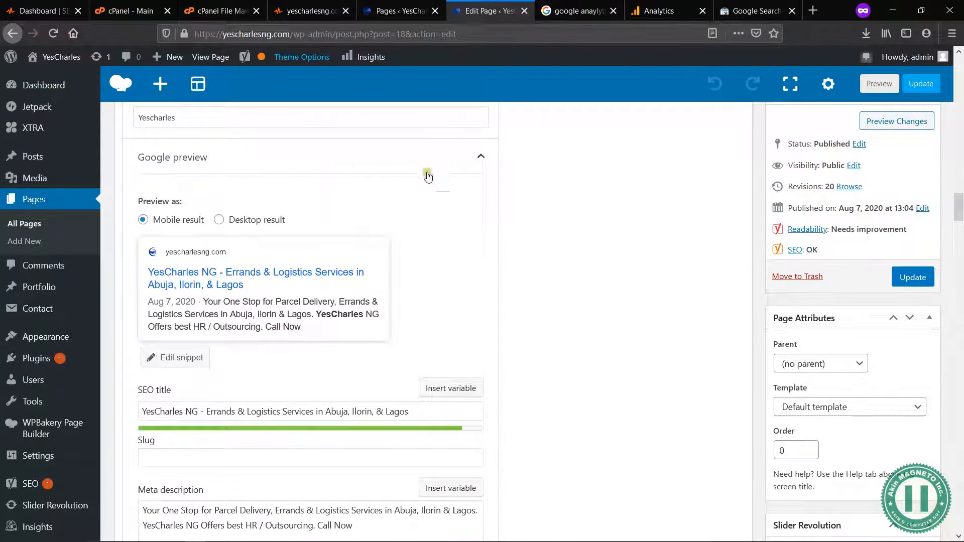
Step: Collapse the Google preview and examine the SEO analysis results for the focus keyphrase
{"action": "left_click", "coordinate": [481, 157]}
{"action": "scroll", "coordinate": [392, 197], "scroll_direction": "up", "scroll_amount": 4}
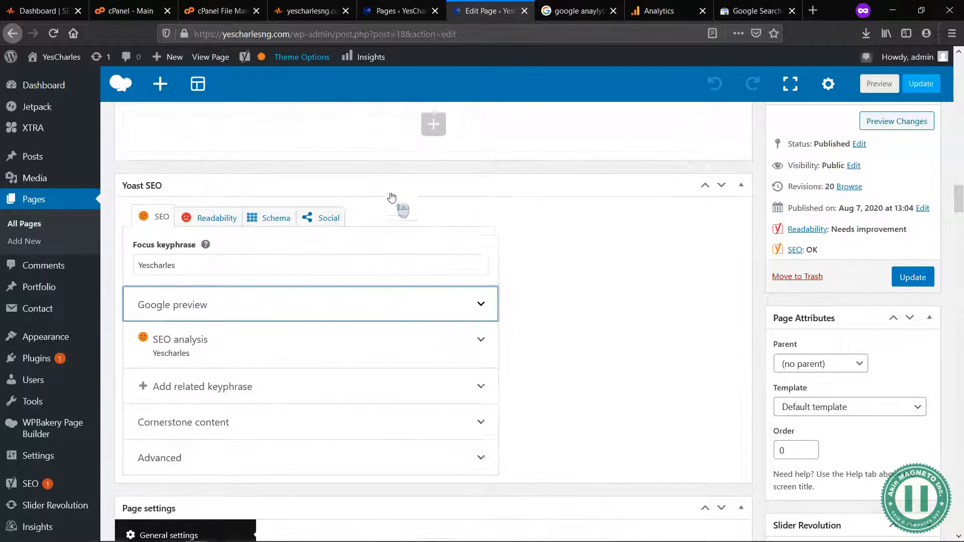
{"action": "left_click", "coordinate": [225, 272]}
{"action": "double_click", "coordinate": [226, 271]}
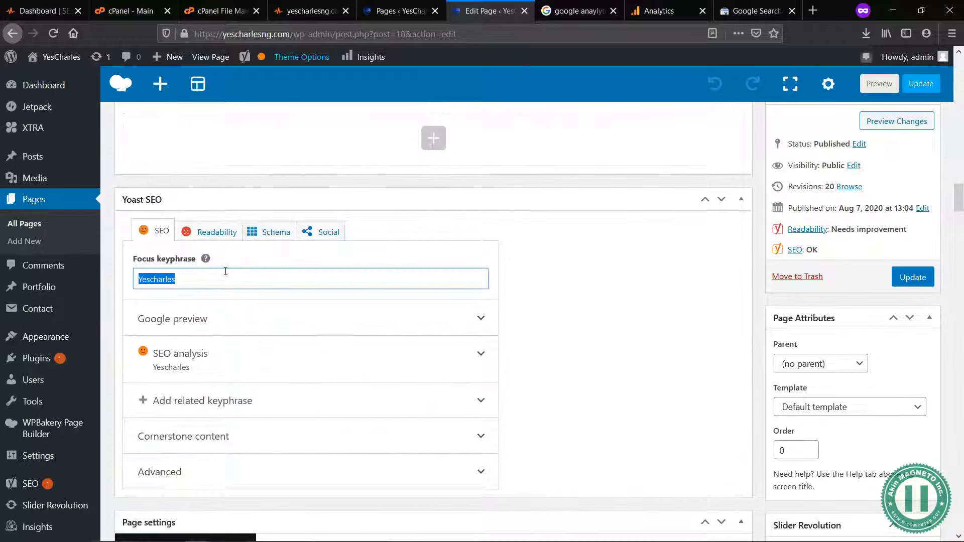
{"action": "left_click", "coordinate": [183, 277]}
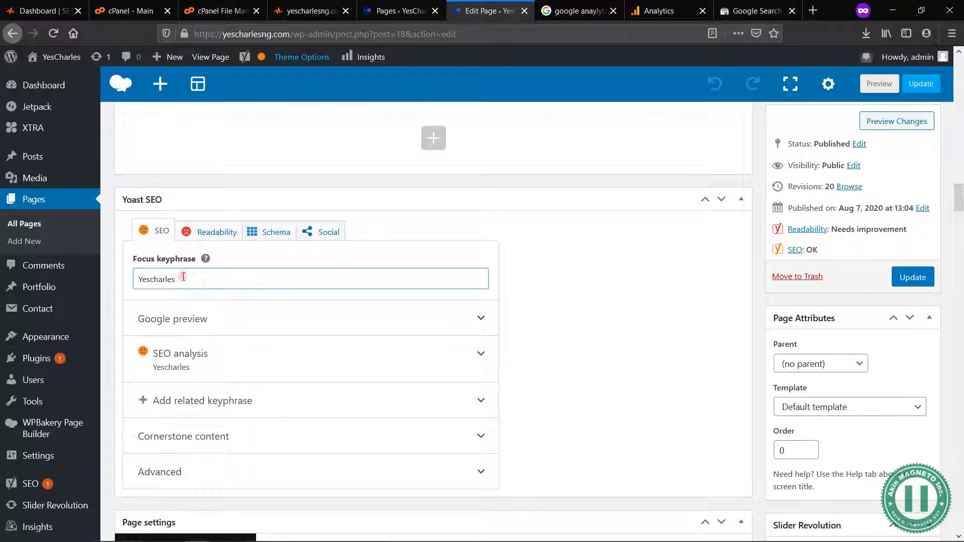
{"action": "left_click", "coordinate": [416, 357]}
{"action": "scroll", "coordinate": [417, 362], "scroll_direction": "down", "scroll_amount": 4}
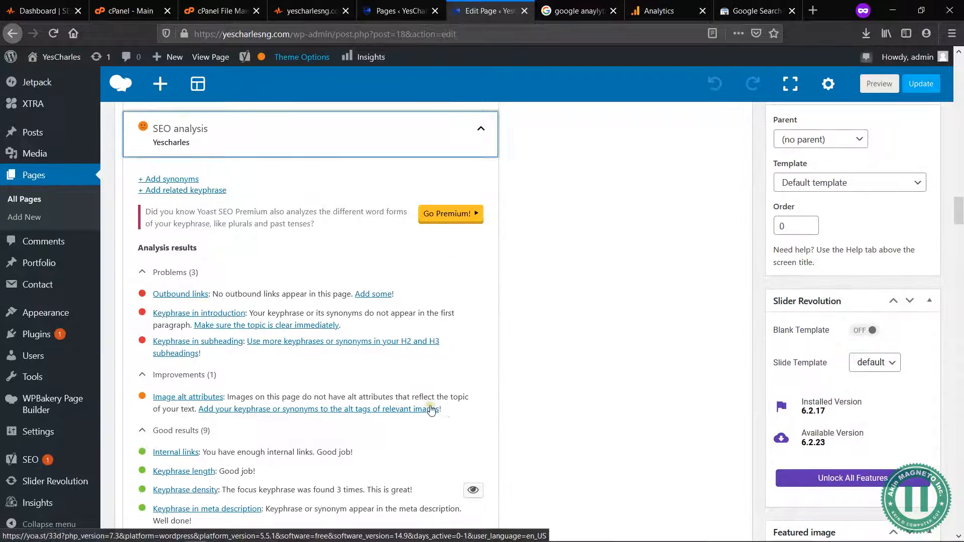
Step: Examine the SEO analysis problems, the image alt attributes improvement and the good results against the page's focus keyphrase
{"action": "scroll", "coordinate": [430, 407], "scroll_direction": "down", "scroll_amount": 3}
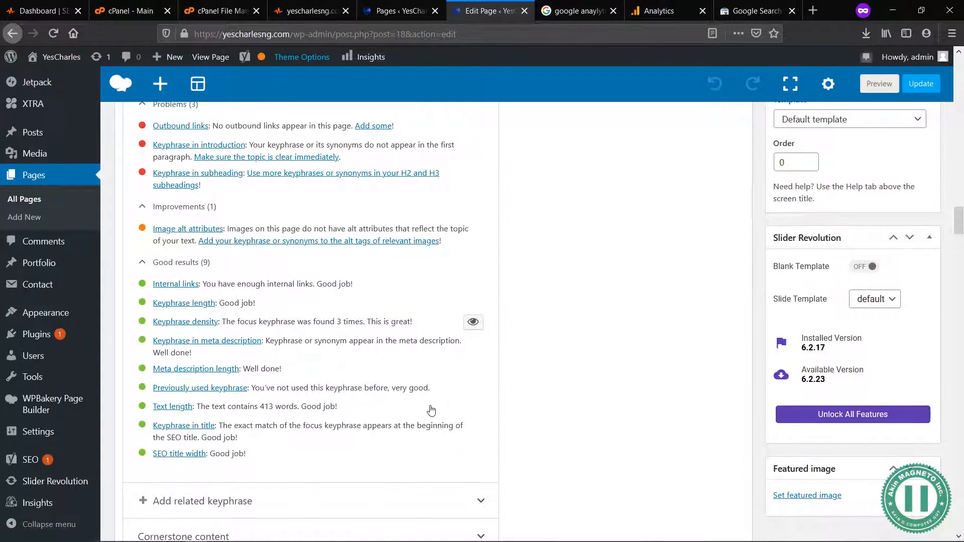
{"action": "scroll", "coordinate": [431, 410], "scroll_direction": "down", "scroll_amount": 3}
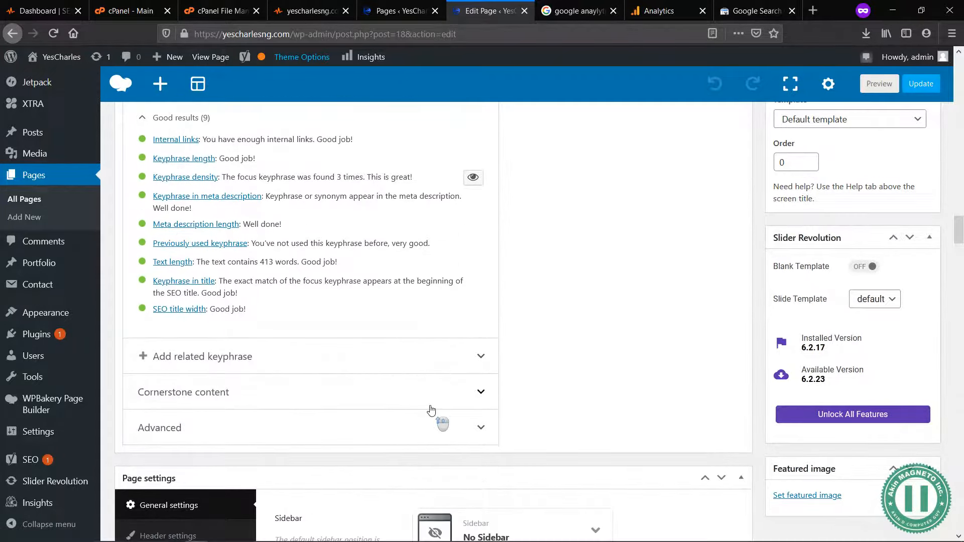
{"action": "scroll", "coordinate": [431, 409], "scroll_direction": "up", "scroll_amount": 3}
{"action": "scroll", "coordinate": [307, 378], "scroll_direction": "up", "scroll_amount": 2}
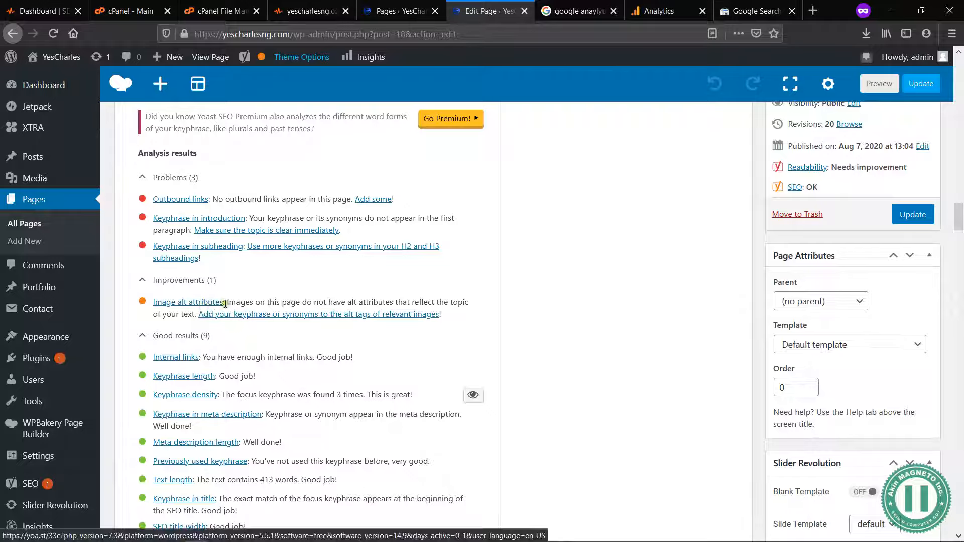
{"action": "left_click_drag", "start_coordinate": [228, 301], "coordinate": [345, 307]}
{"action": "left_click", "coordinate": [339, 303]}
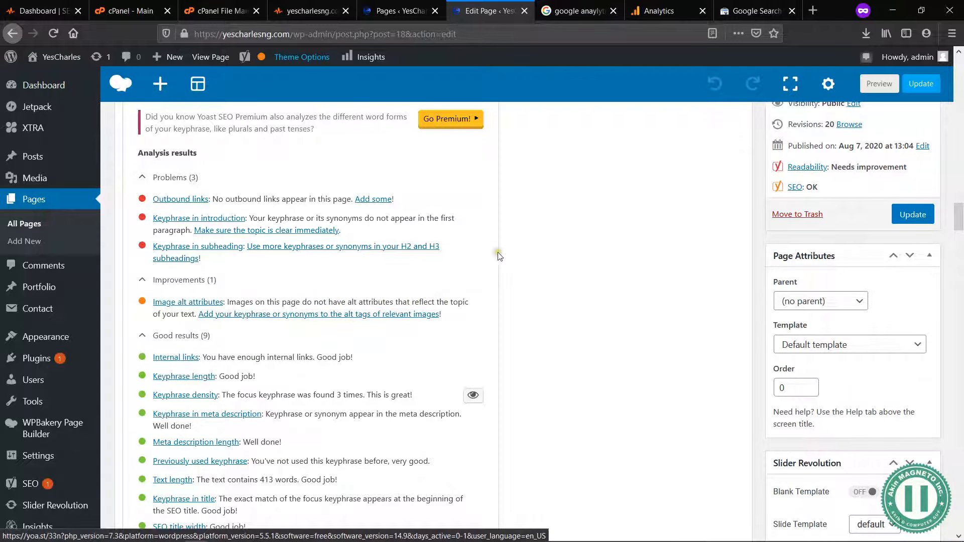
{"action": "scroll", "coordinate": [499, 256], "scroll_direction": "up", "scroll_amount": 3}
{"action": "scroll", "coordinate": [222, 169], "scroll_direction": "up", "scroll_amount": 5}
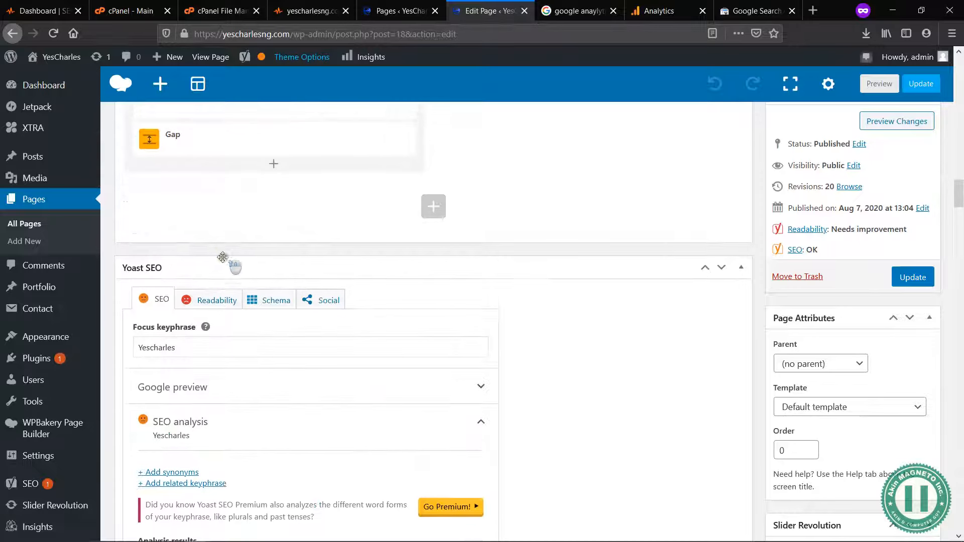
{"action": "left_click", "coordinate": [208, 350]}
{"action": "double_click", "coordinate": [209, 352]}
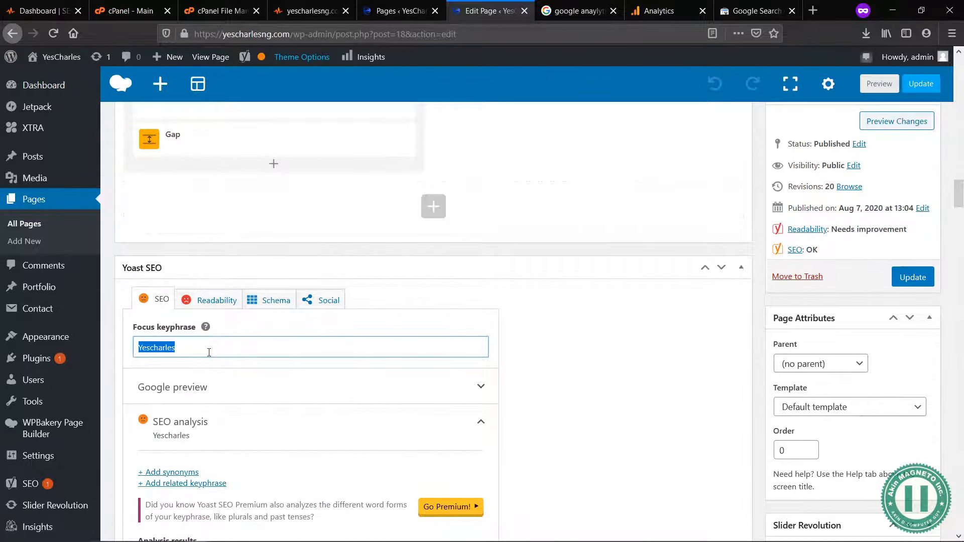
{"action": "scroll", "coordinate": [580, 402], "scroll_direction": "down", "scroll_amount": 7}
{"action": "scroll", "coordinate": [459, 287], "scroll_direction": "up", "scroll_amount": 2}
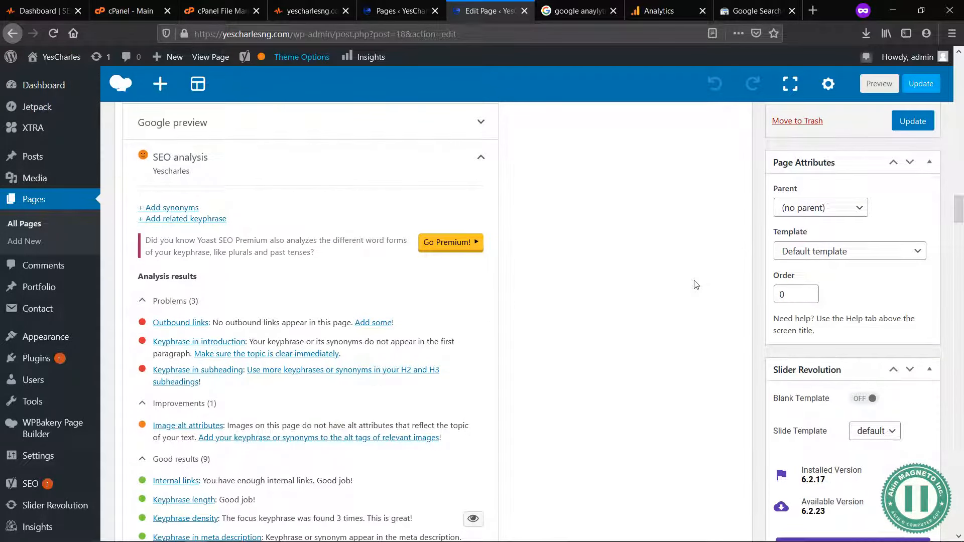
Step: Pick favicon-real-yescharlesng.png from the media library for the page's featured image and give it the alt text "Yescharles"
{"action": "scroll", "coordinate": [695, 285], "scroll_direction": "down", "scroll_amount": 6}
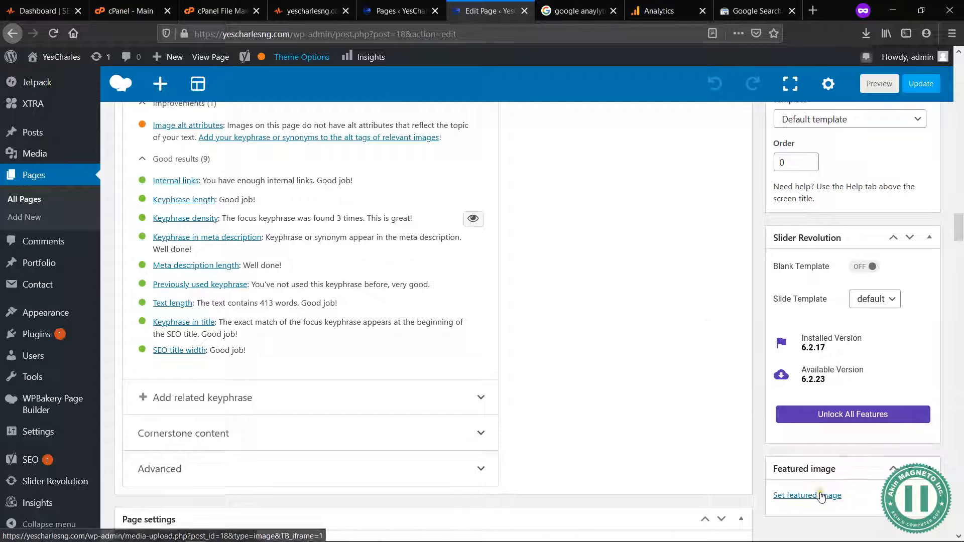
{"action": "scroll", "coordinate": [668, 349], "scroll_direction": "down", "scroll_amount": 4}
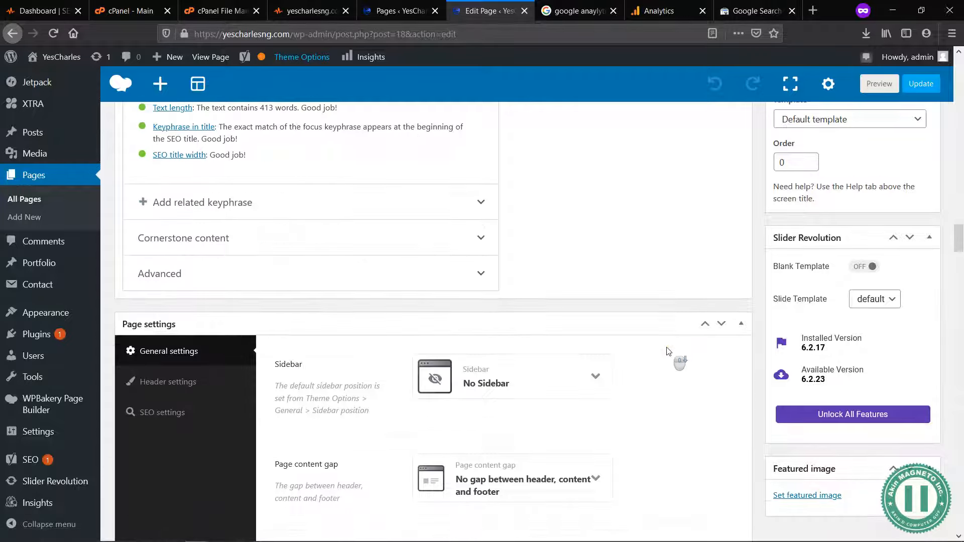
{"action": "left_click", "coordinate": [810, 497]}
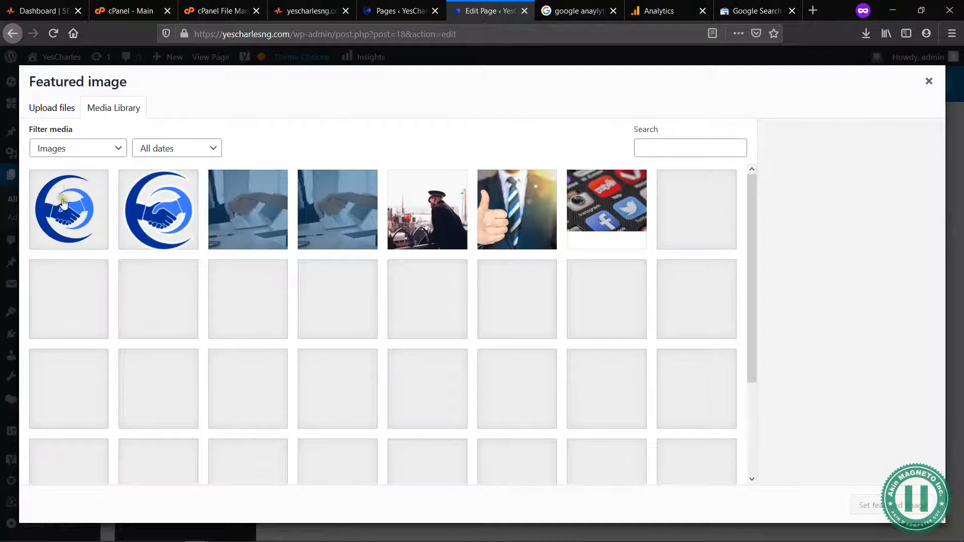
{"action": "left_click", "coordinate": [75, 215]}
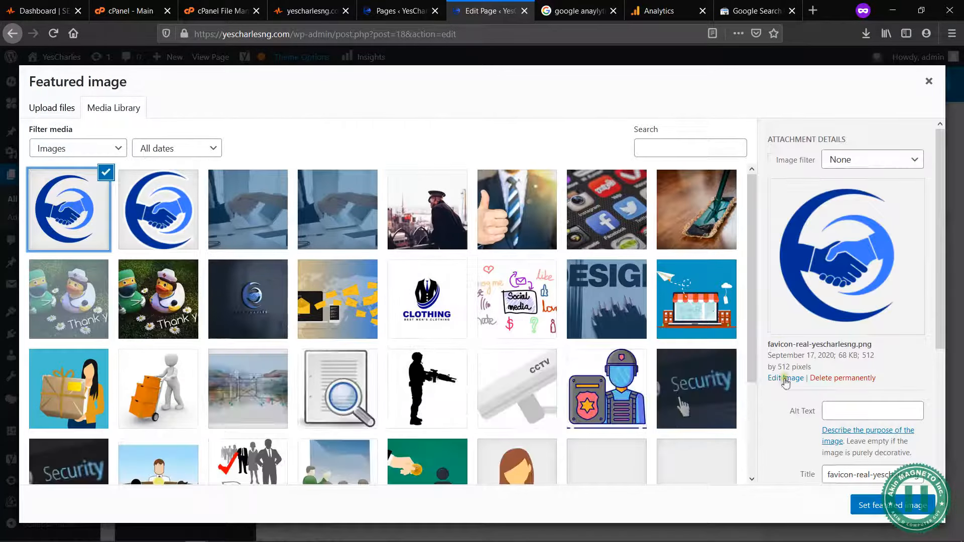
{"action": "left_click", "coordinate": [865, 409]}
{"action": "type", "text": "Yescharles"}
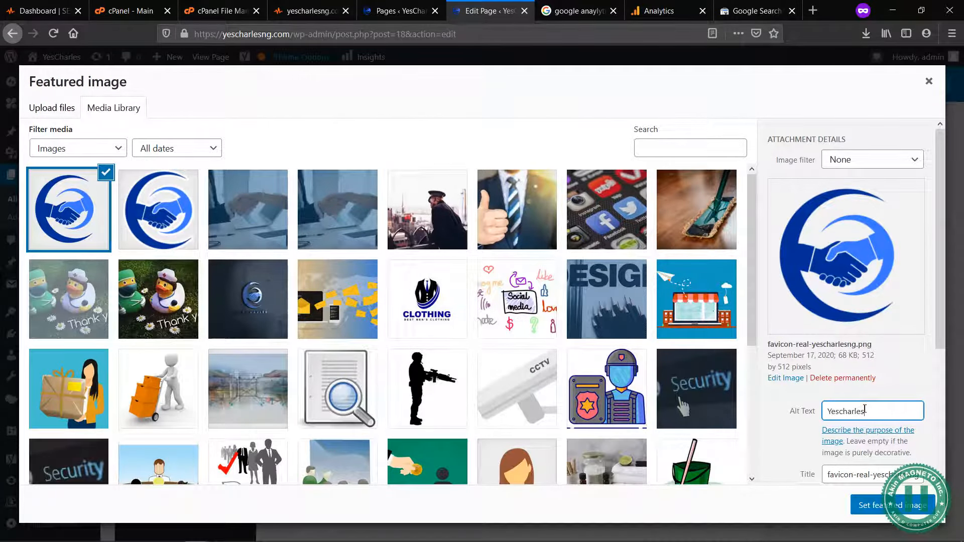
{"action": "left_click", "coordinate": [791, 412]}
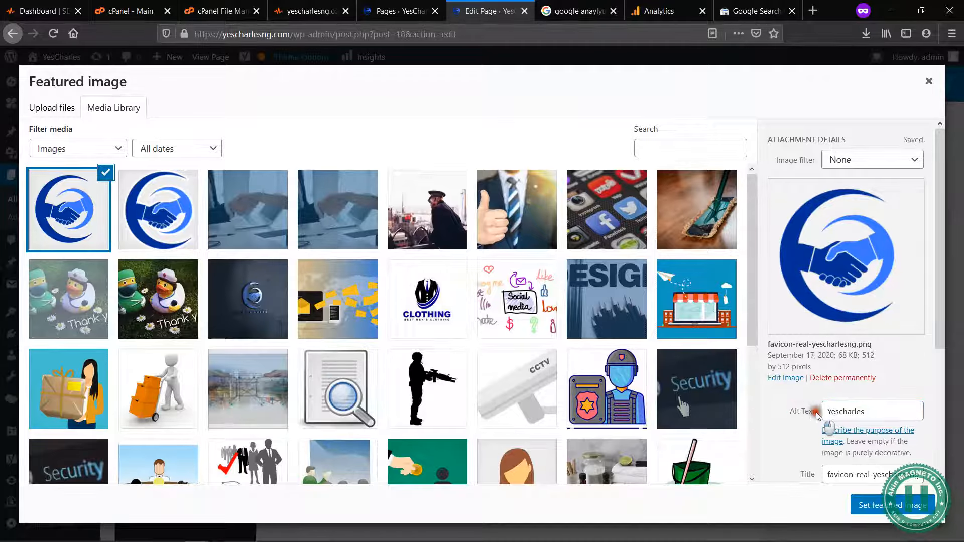
{"action": "triple_click", "coordinate": [817, 413]}
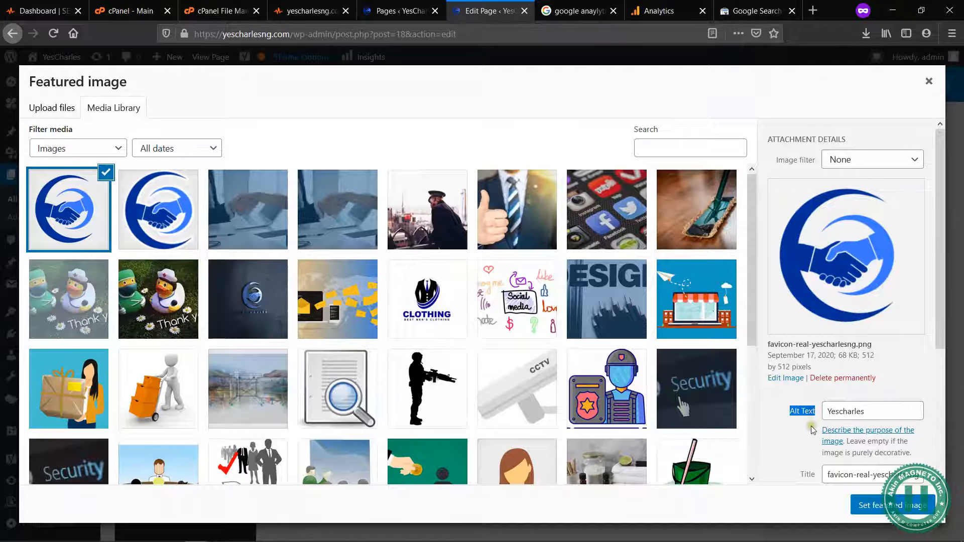
{"action": "left_click", "coordinate": [812, 427]}
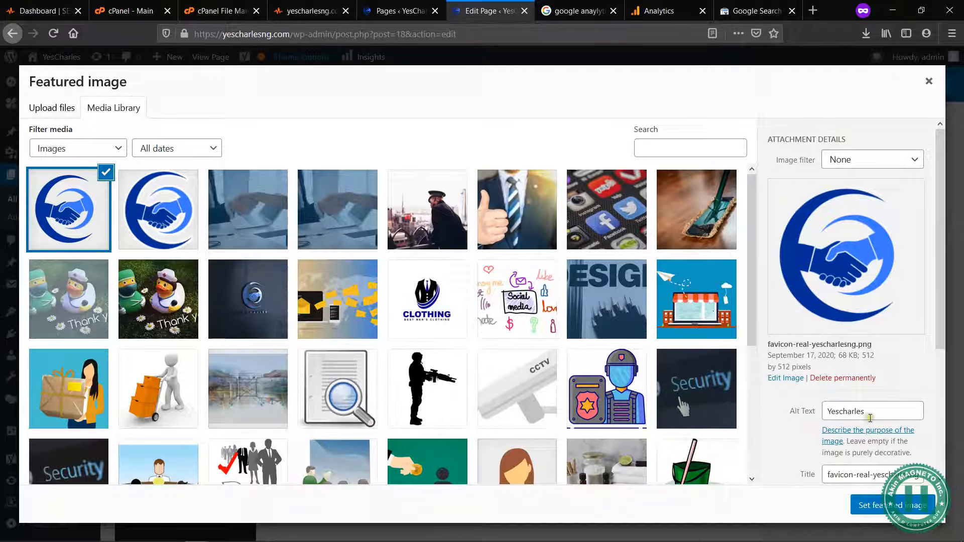
Step: Describe the logo image as "This is the Official YesCharles Logo" and set it as the page's featured image
{"action": "scroll", "coordinate": [870, 419], "scroll_direction": "down", "scroll_amount": 3}
{"action": "left_click", "coordinate": [868, 445]}
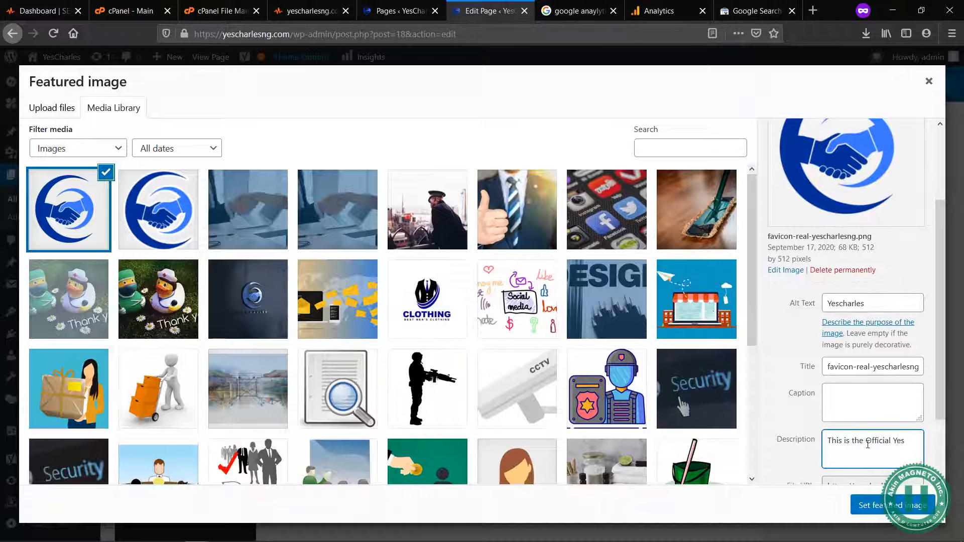
{"action": "type", "text": "rles Logo"}
{"action": "scroll", "coordinate": [868, 444], "scroll_direction": "down", "scroll_amount": 2}
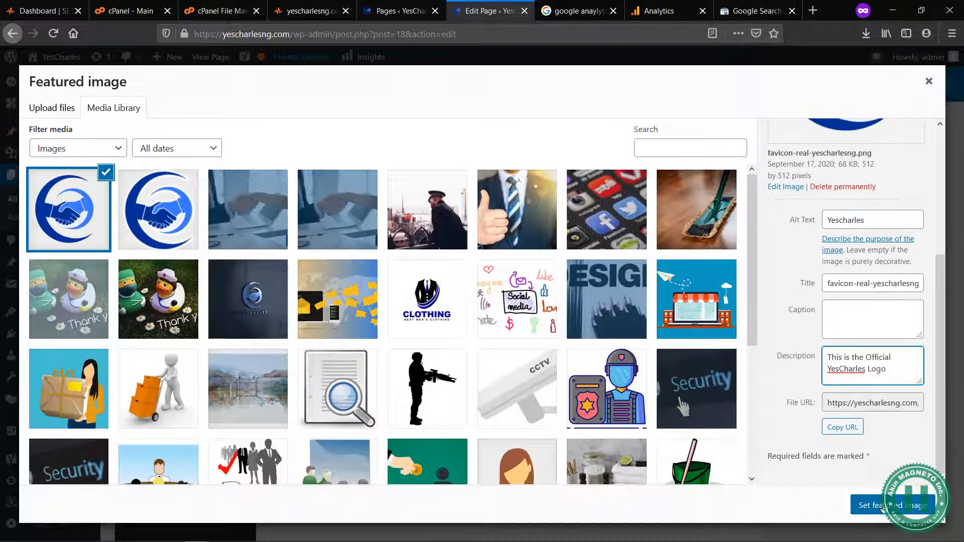
{"action": "left_click", "coordinate": [883, 506]}
Step: Review the image alt attributes result, the featured image and the keyphrase in introduction problem in the SEO analysis
{"action": "scroll", "coordinate": [702, 263], "scroll_direction": "up", "scroll_amount": 5}
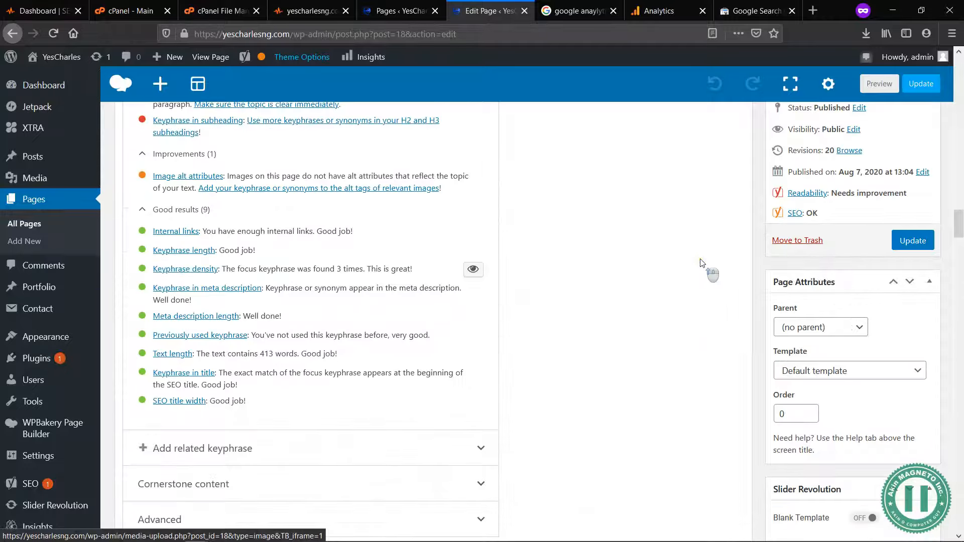
{"action": "scroll", "coordinate": [371, 213], "scroll_direction": "up", "scroll_amount": 3}
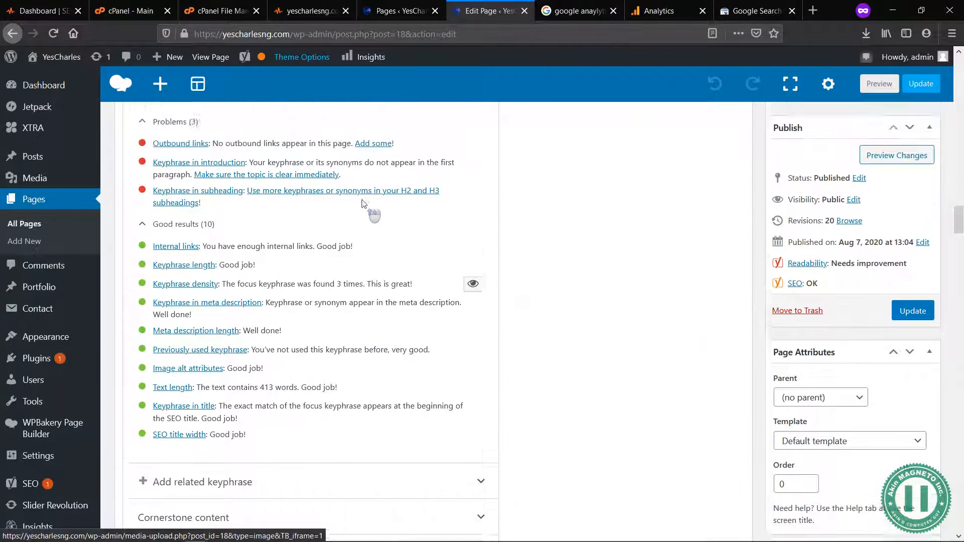
{"action": "scroll", "coordinate": [351, 437], "scroll_direction": "down", "scroll_amount": 2}
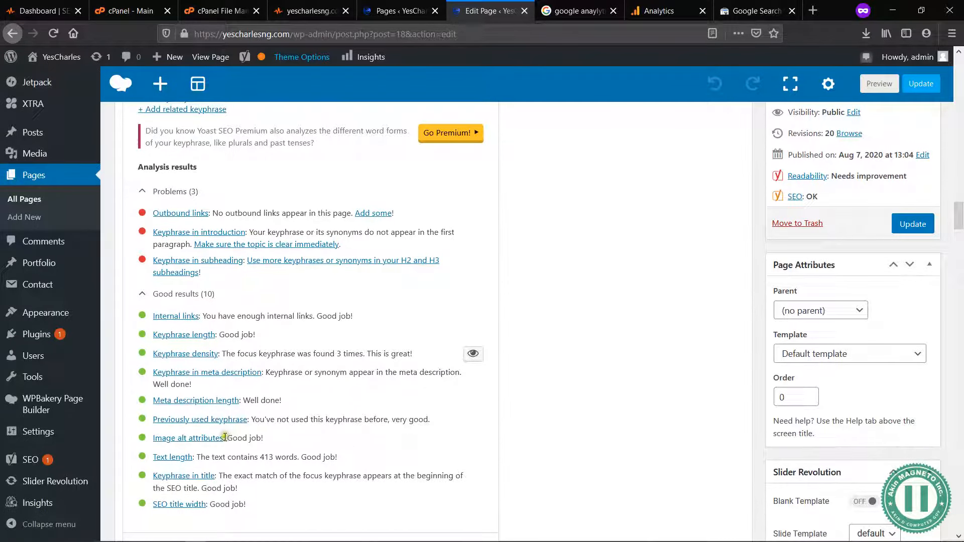
{"action": "left_click_drag", "start_coordinate": [225, 436], "coordinate": [130, 447]}
{"action": "left_click", "coordinate": [131, 448]}
{"action": "scroll", "coordinate": [635, 341], "scroll_direction": "down", "scroll_amount": 10}
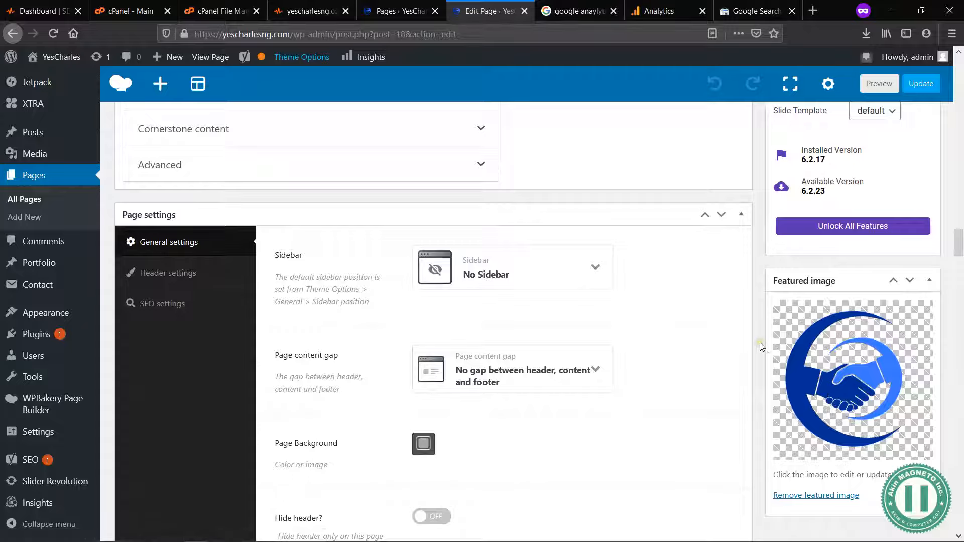
{"action": "scroll", "coordinate": [760, 345], "scroll_direction": "up", "scroll_amount": 3}
{"action": "scroll", "coordinate": [760, 342], "scroll_direction": "down", "scroll_amount": 2}
{"action": "scroll", "coordinate": [760, 342], "scroll_direction": "up", "scroll_amount": 5}
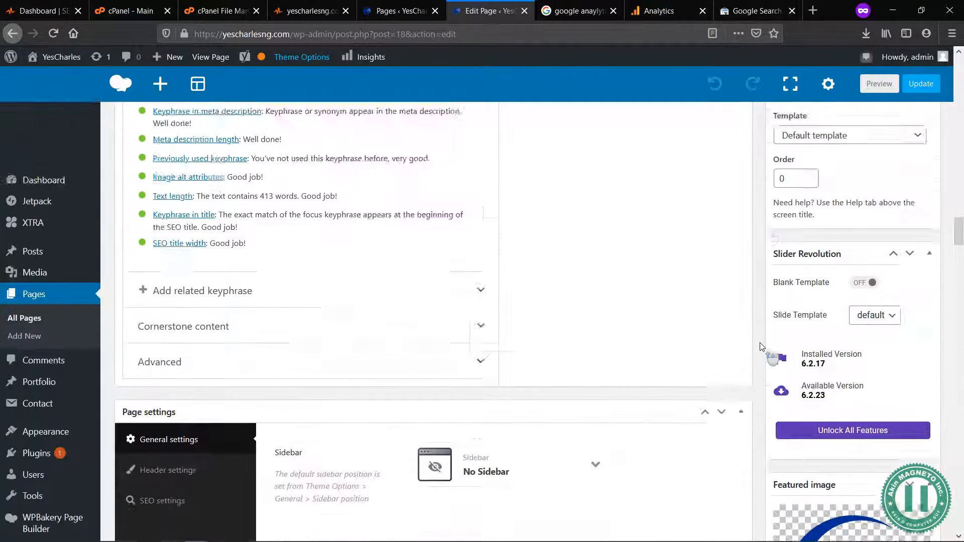
{"action": "scroll", "coordinate": [760, 345], "scroll_direction": "up", "scroll_amount": 3}
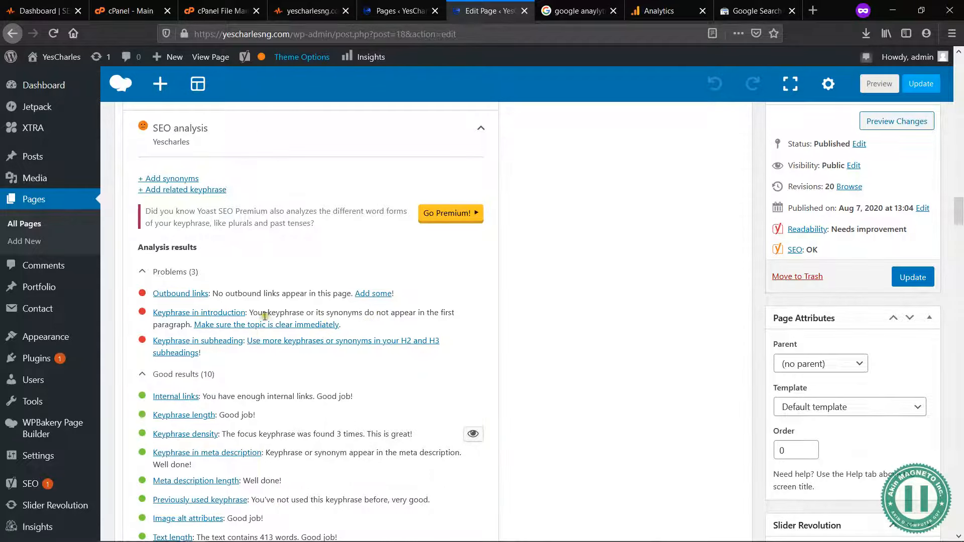
{"action": "left_click_drag", "start_coordinate": [260, 315], "coordinate": [288, 314]}
{"action": "left_click", "coordinate": [288, 314]}
Step: Change both mentions of "Yes Charles" to "YesCharles" in the About us text block and save the block's changes
{"action": "scroll", "coordinate": [402, 360], "scroll_direction": "up", "scroll_amount": 15}
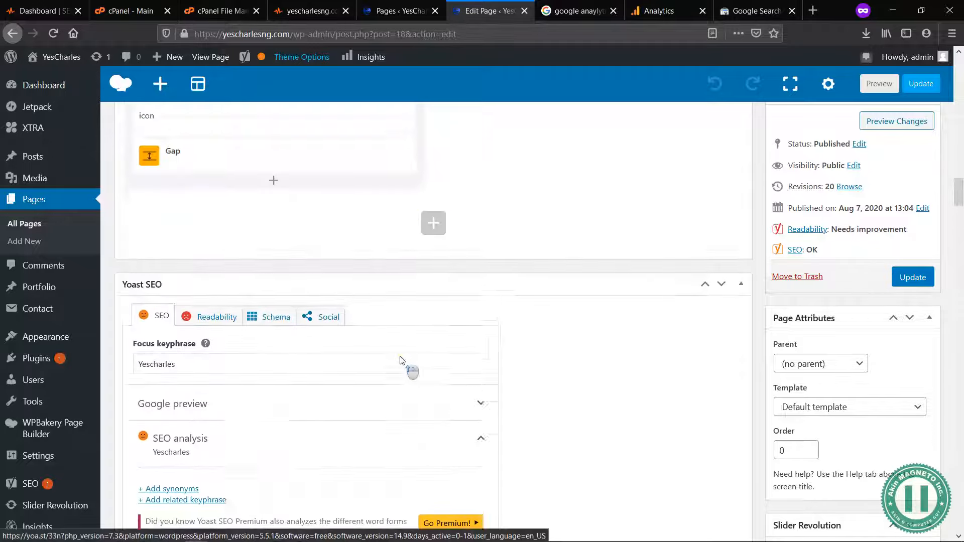
{"action": "scroll", "coordinate": [402, 360], "scroll_direction": "up", "scroll_amount": 15}
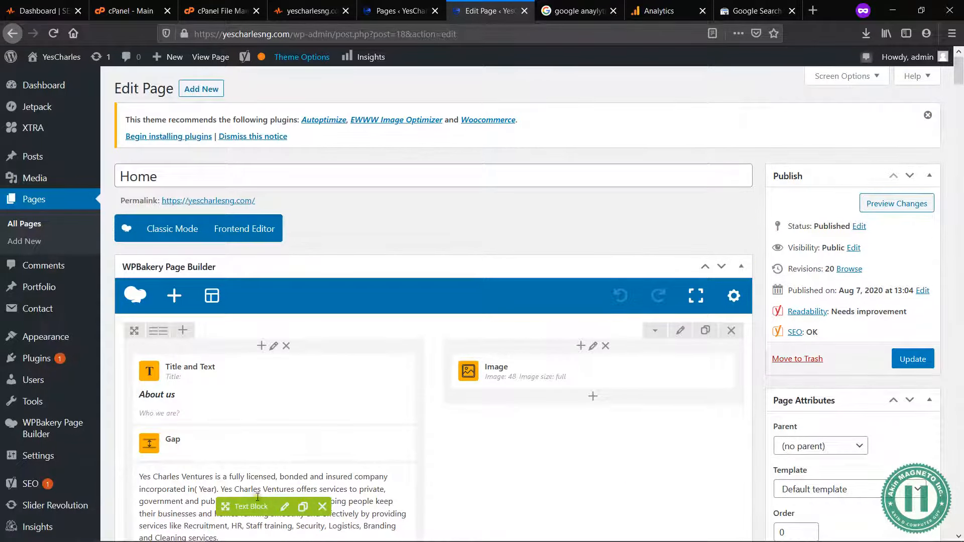
{"action": "scroll", "coordinate": [258, 498], "scroll_direction": "down", "scroll_amount": 5}
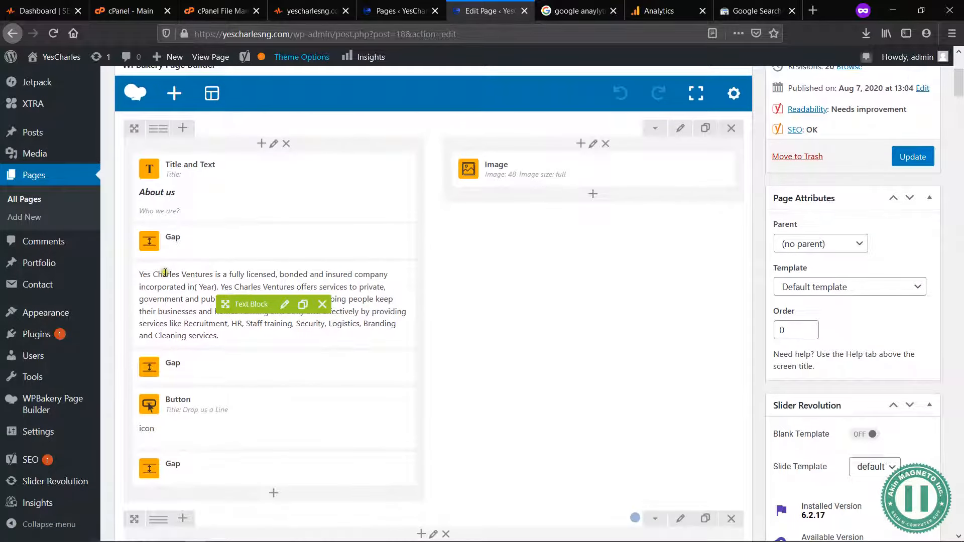
{"action": "left_click", "coordinate": [285, 304]}
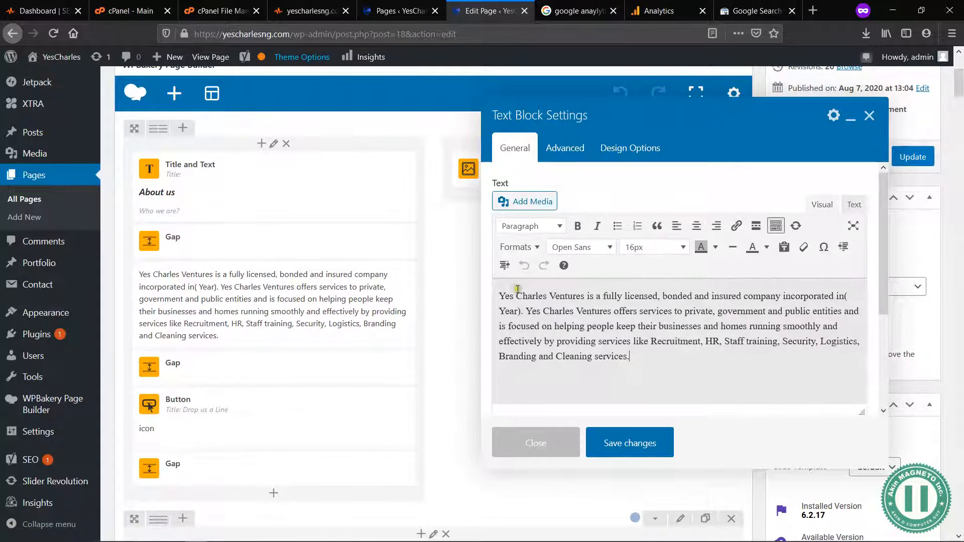
{"action": "left_click", "coordinate": [517, 295]}
{"action": "key", "text": "BackSpace"}
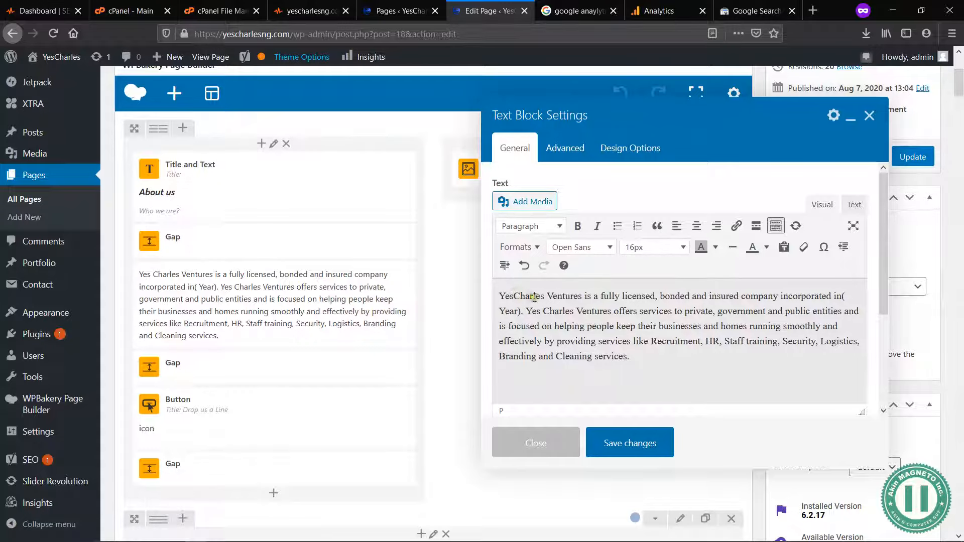
{"action": "left_click", "coordinate": [544, 312]}
{"action": "key", "text": "BackSpace"}
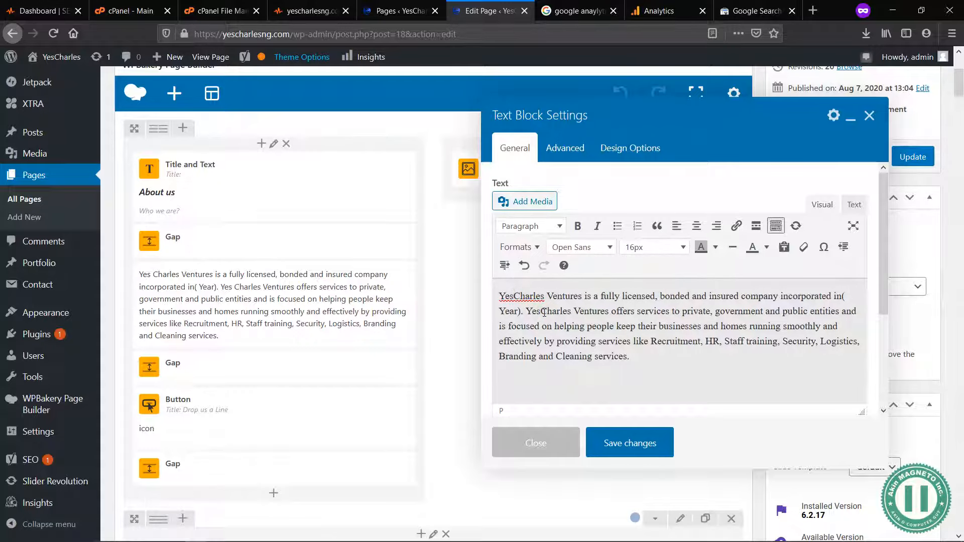
{"action": "left_click", "coordinate": [629, 443]}
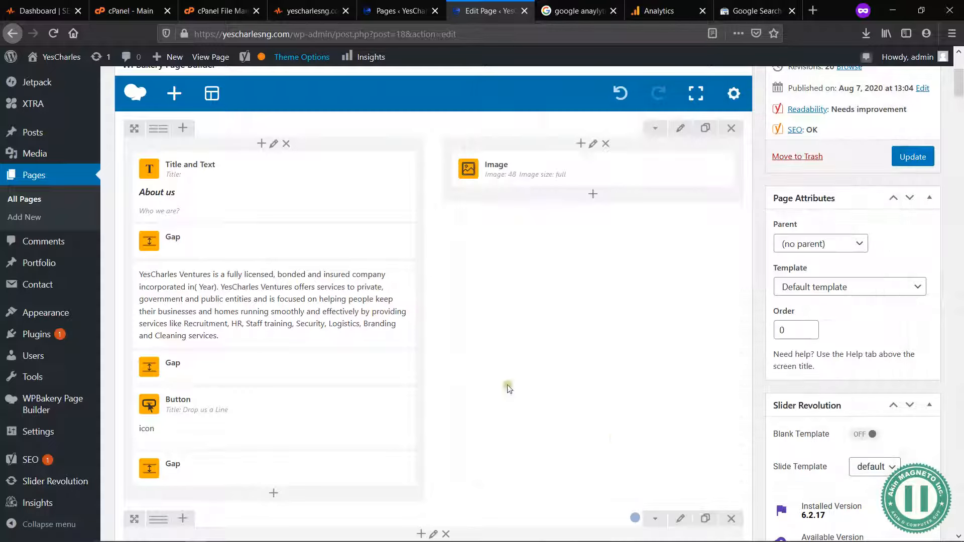
Step: Recheck the keyphrase in introduction problem in the SEO analysis and compare it with the About us content opening the page
{"action": "scroll", "coordinate": [465, 370], "scroll_direction": "down", "scroll_amount": 3}
{"action": "scroll", "coordinate": [465, 370], "scroll_direction": "down", "scroll_amount": 15}
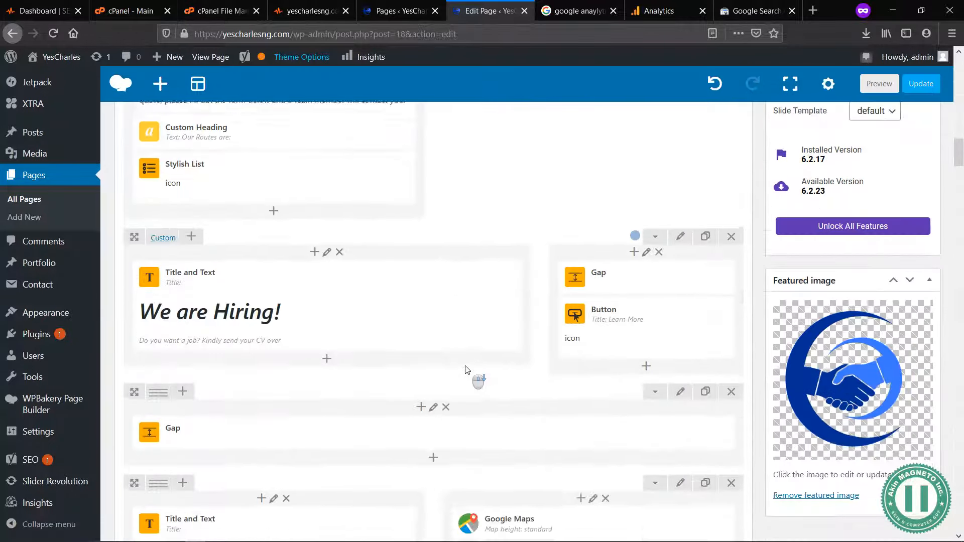
{"action": "scroll", "coordinate": [465, 370], "scroll_direction": "down", "scroll_amount": 5}
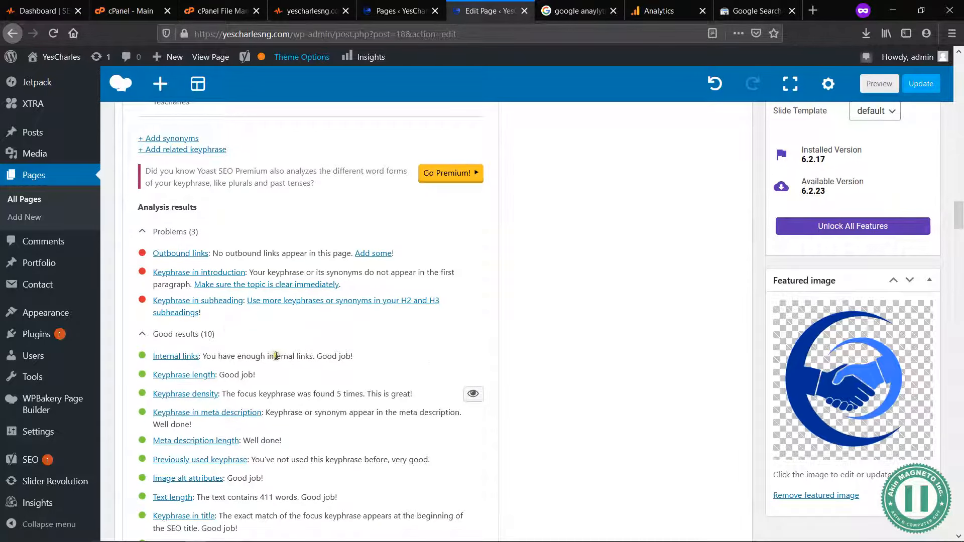
{"action": "scroll", "coordinate": [301, 398], "scroll_direction": "down", "scroll_amount": 1}
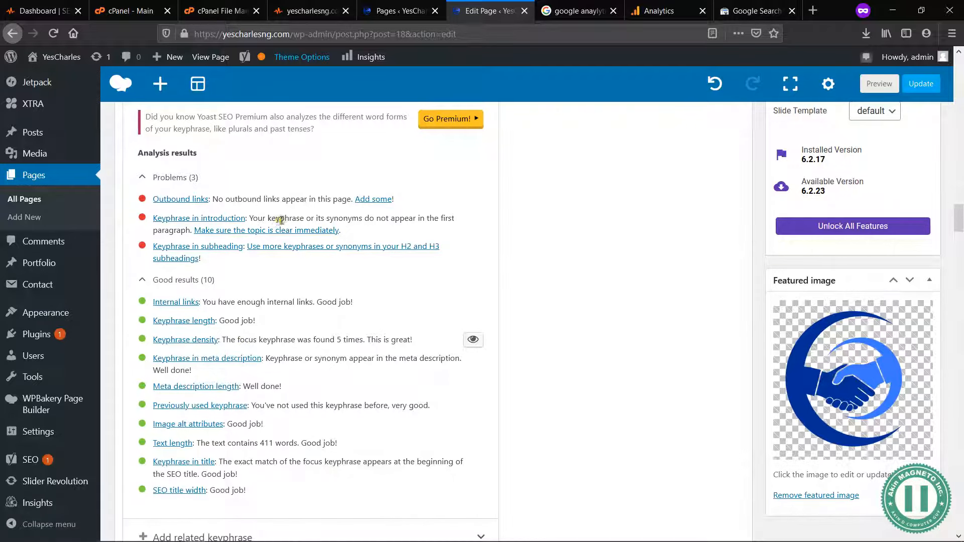
{"action": "left_click_drag", "start_coordinate": [300, 217], "coordinate": [333, 217]}
{"action": "left_click", "coordinate": [330, 216]}
{"action": "scroll", "coordinate": [331, 216], "scroll_direction": "up", "scroll_amount": 2}
{"action": "scroll", "coordinate": [330, 216], "scroll_direction": "up", "scroll_amount": 15}
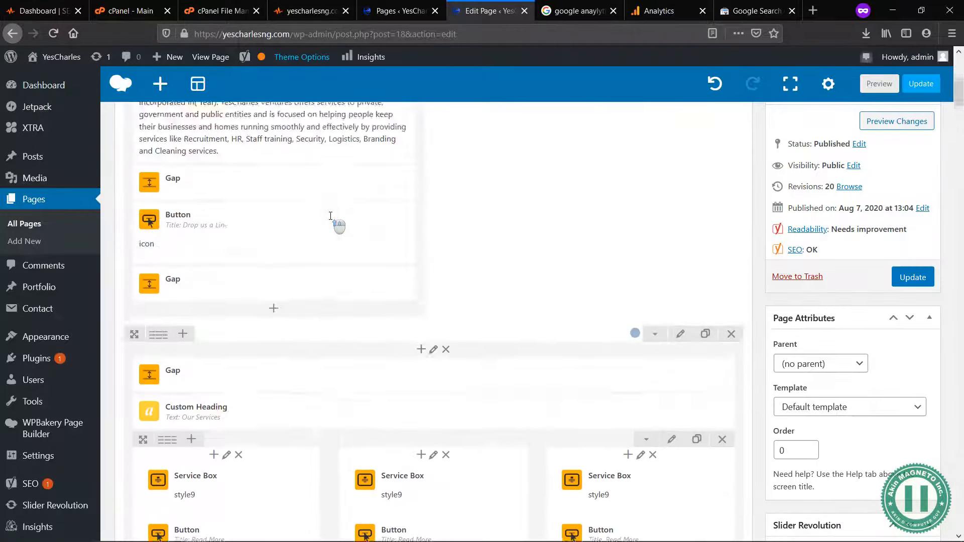
{"action": "scroll", "coordinate": [331, 217], "scroll_direction": "up", "scroll_amount": 2}
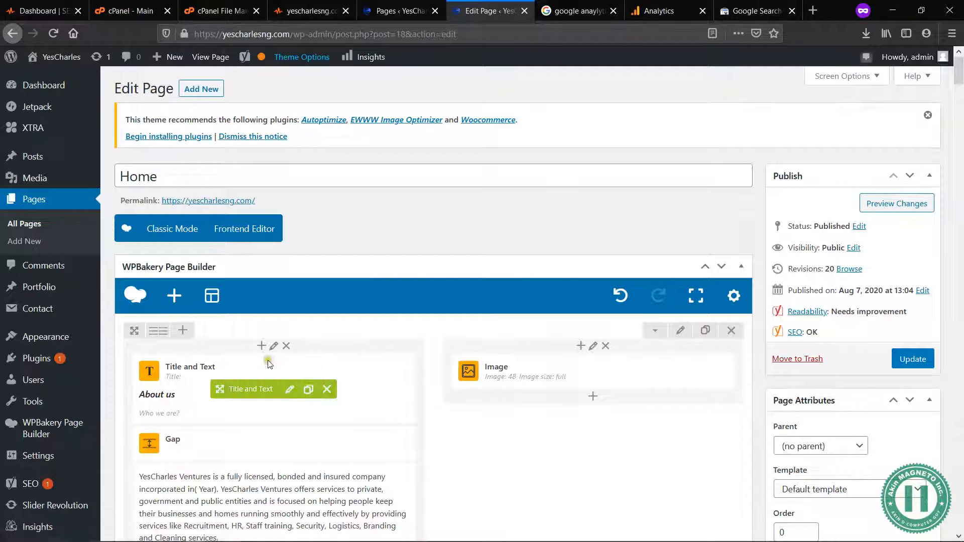
Step: Preview the Home page changes, dismiss the tracking notice and examine the About us section
{"action": "left_click", "coordinate": [874, 204]}
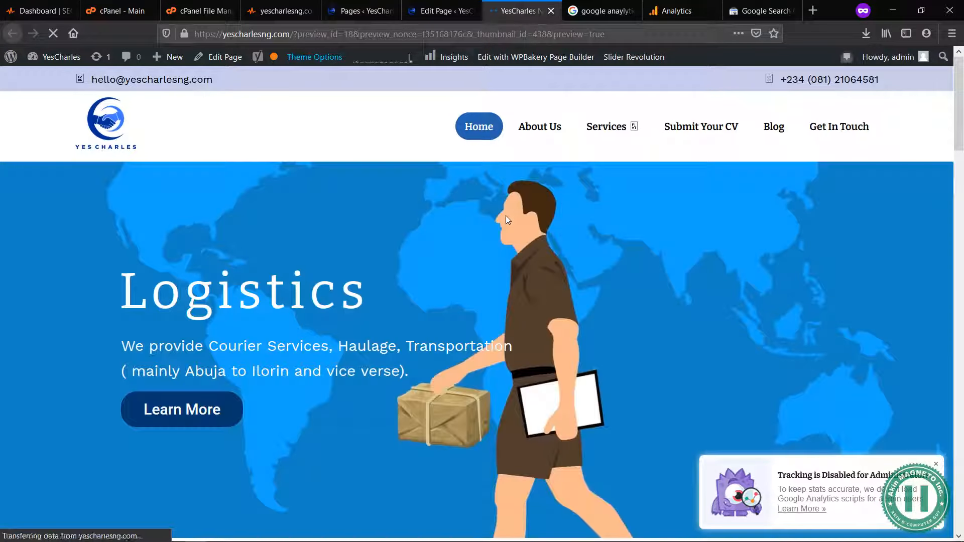
{"action": "left_click", "coordinate": [936, 463]}
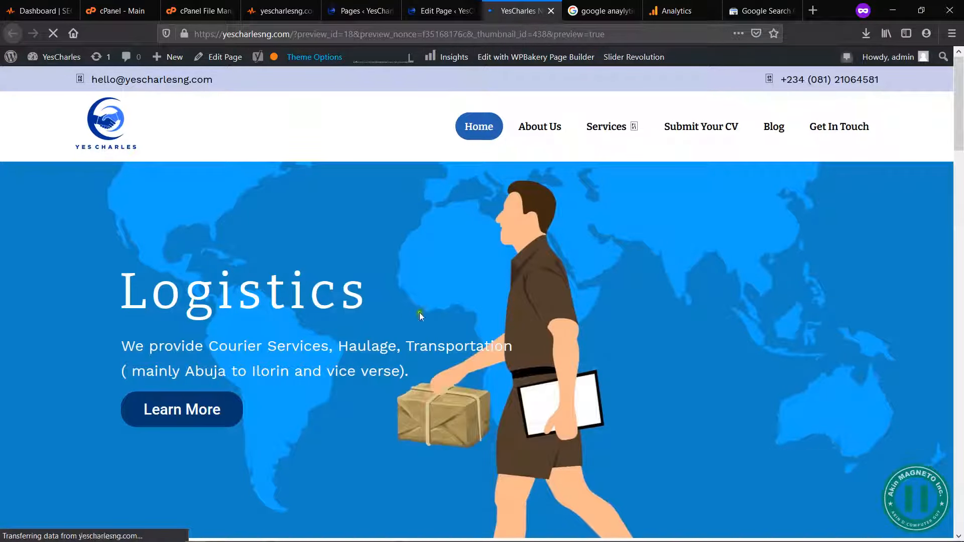
{"action": "scroll", "coordinate": [496, 303], "scroll_direction": "down", "scroll_amount": 1}
{"action": "scroll", "coordinate": [497, 304], "scroll_direction": "down", "scroll_amount": 5}
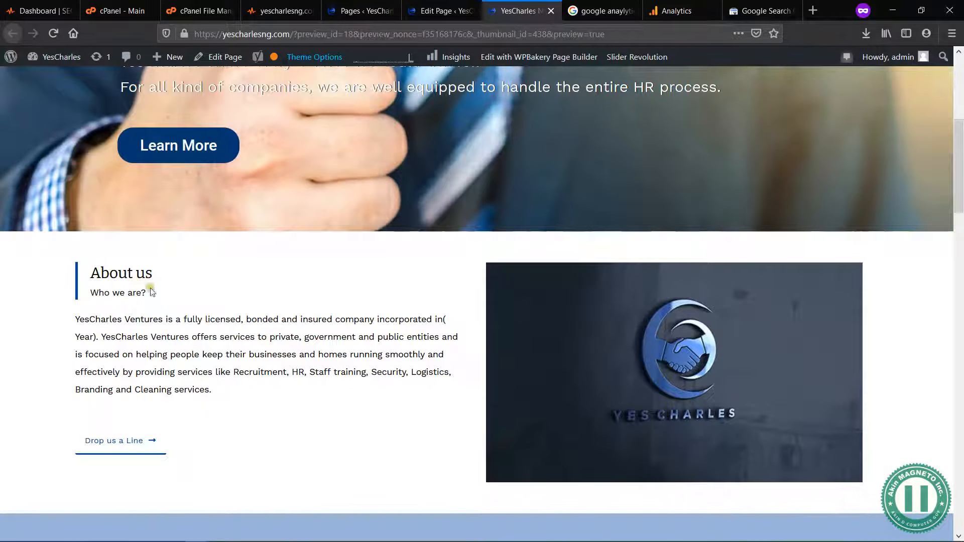
Step: Change the "About us" heading in the Home page's first Title and Text block to "About YesCharles" and save the block's changes
{"action": "left_click", "coordinate": [429, 12]}
{"action": "scroll", "coordinate": [263, 261], "scroll_direction": "down", "scroll_amount": 2}
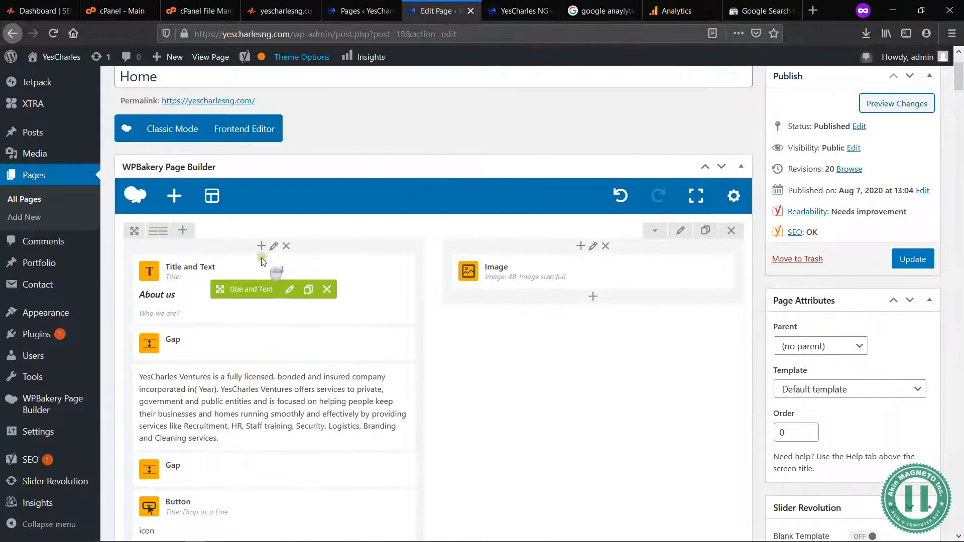
{"action": "left_click", "coordinate": [290, 290]}
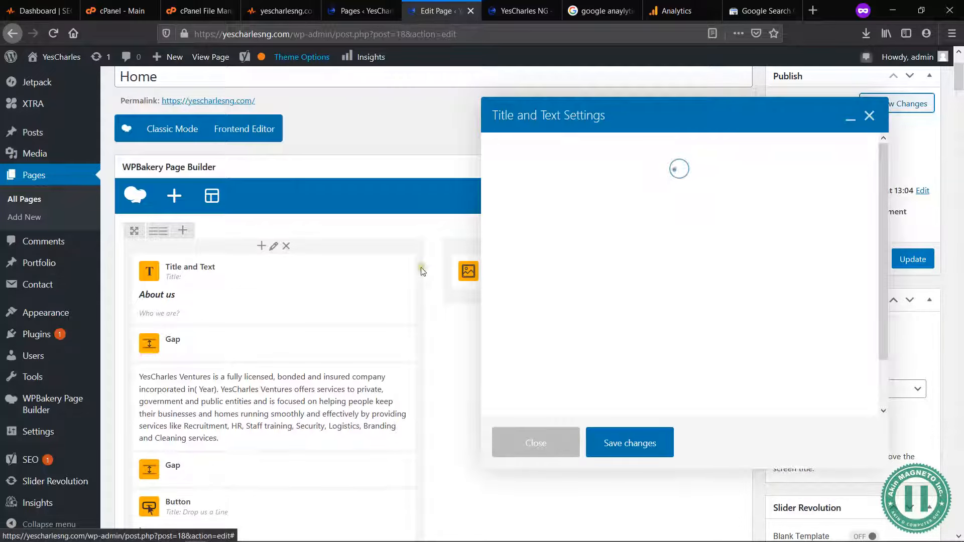
{"action": "double_click", "coordinate": [653, 312]}
{"action": "type", "text": "Ye"}
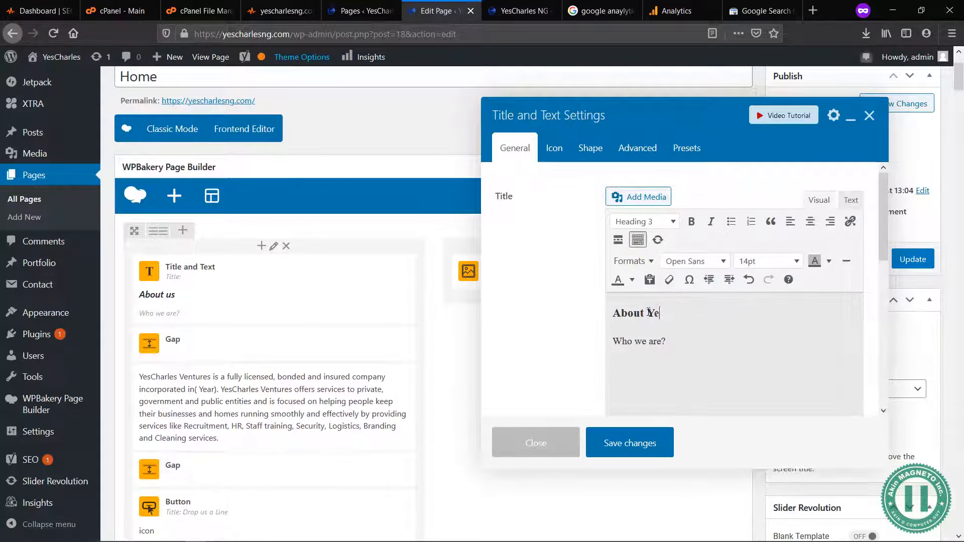
{"action": "type", "text": "sCharles"}
{"action": "left_click", "coordinate": [638, 444]}
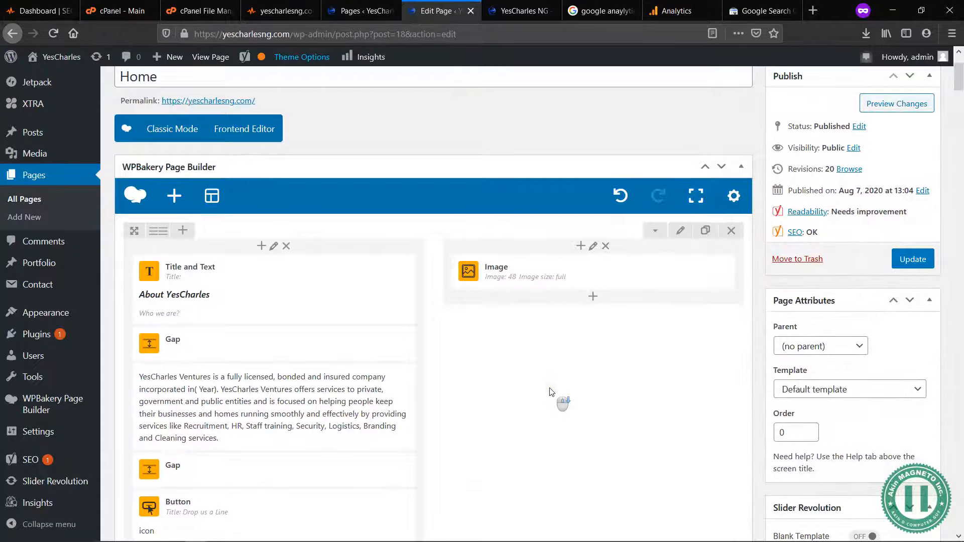
Step: Recheck the remaining keyphrase problems in the SEO analysis against the heading and text that open the page
{"action": "scroll", "coordinate": [552, 392], "scroll_direction": "down", "scroll_amount": 20}
{"action": "scroll", "coordinate": [552, 391], "scroll_direction": "down", "scroll_amount": 15}
{"action": "scroll", "coordinate": [552, 398], "scroll_direction": "up", "scroll_amount": 4}
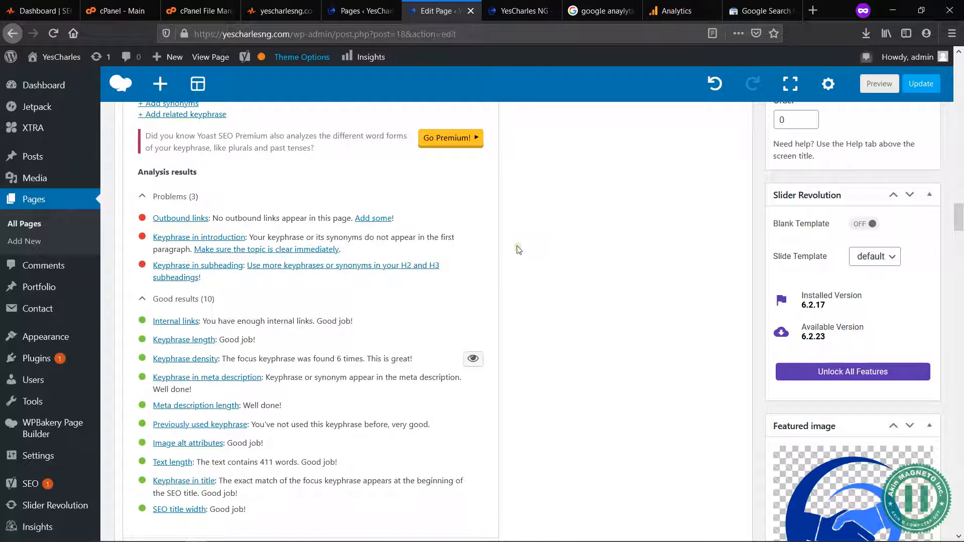
{"action": "scroll", "coordinate": [520, 251], "scroll_direction": "up", "scroll_amount": 15}
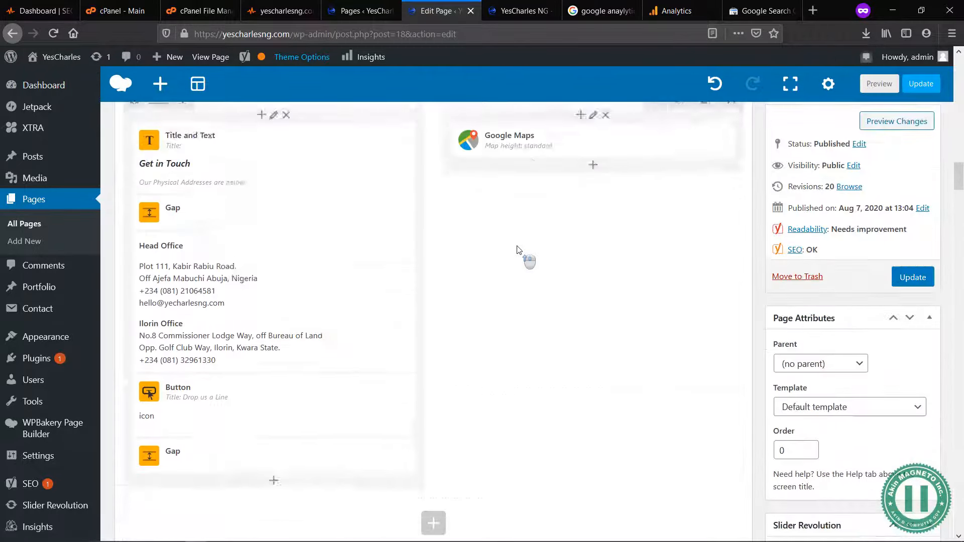
{"action": "scroll", "coordinate": [471, 272], "scroll_direction": "up", "scroll_amount": 15}
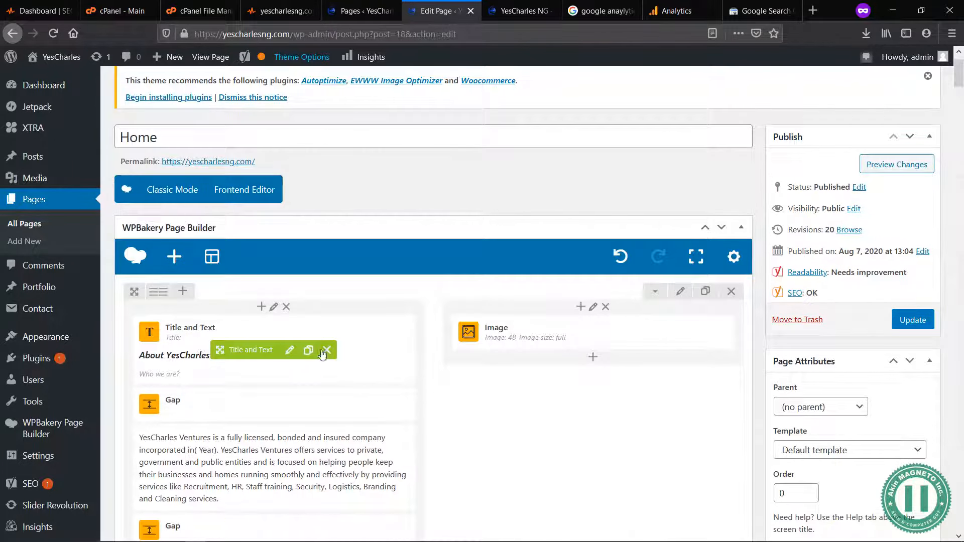
{"action": "scroll", "coordinate": [490, 414], "scroll_direction": "down", "scroll_amount": 15}
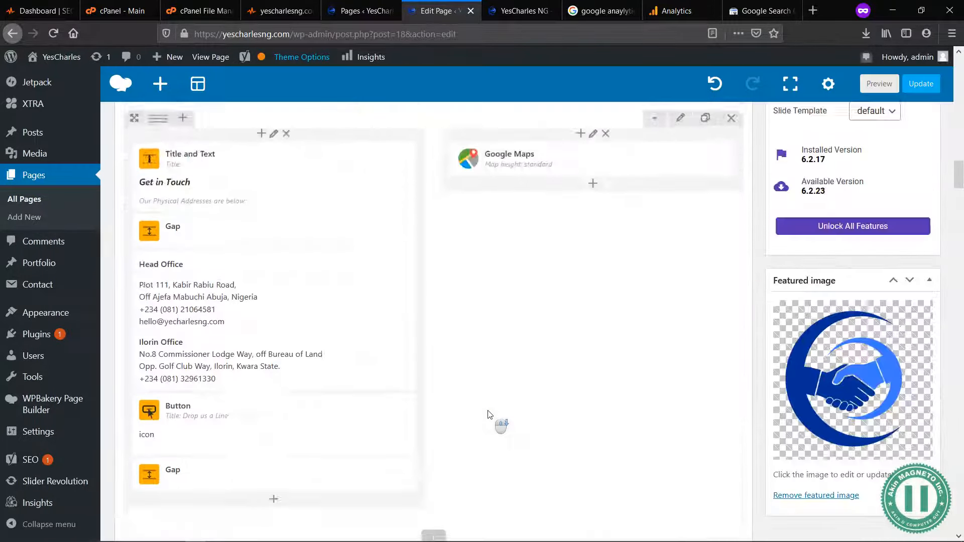
{"action": "scroll", "coordinate": [490, 414], "scroll_direction": "down", "scroll_amount": 3}
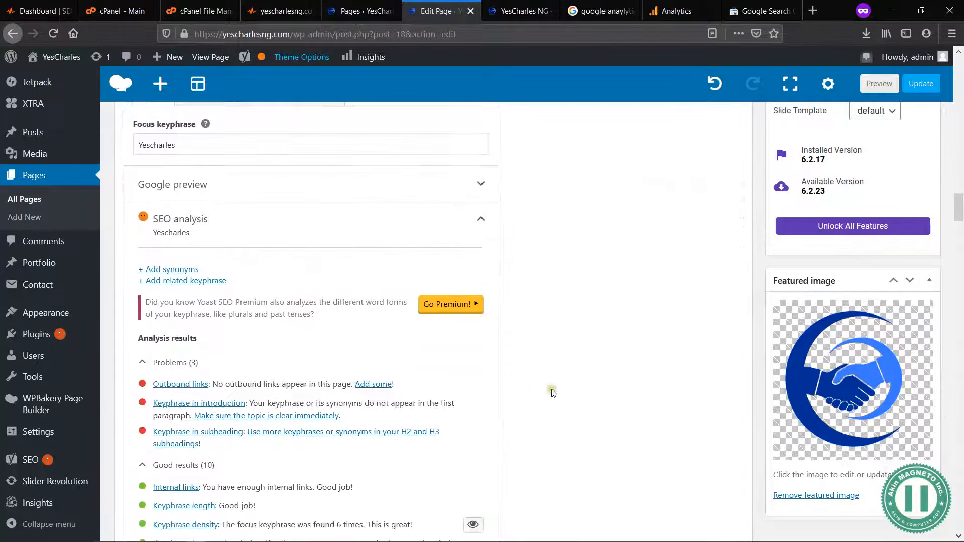
{"action": "scroll", "coordinate": [473, 357], "scroll_direction": "up", "scroll_amount": 12}
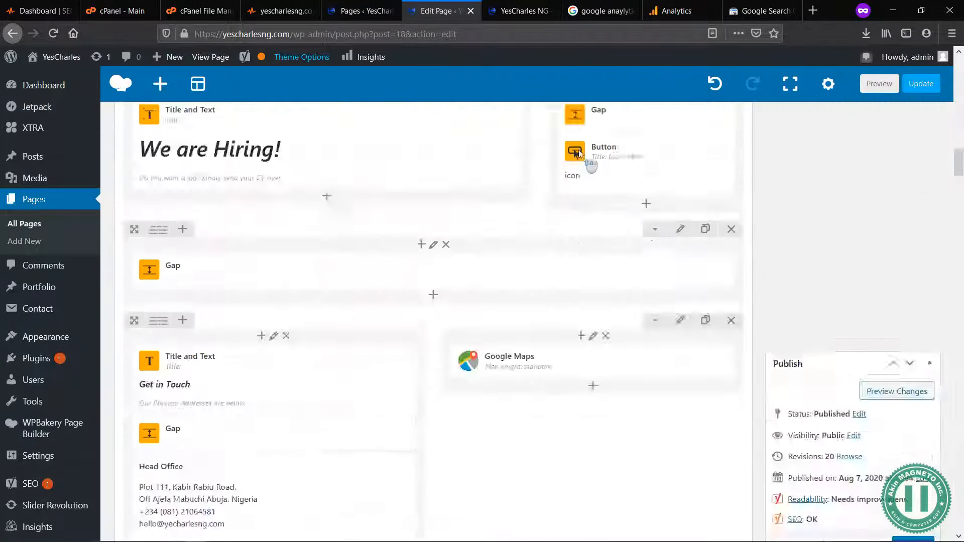
{"action": "scroll", "coordinate": [517, 301], "scroll_direction": "up", "scroll_amount": 2}
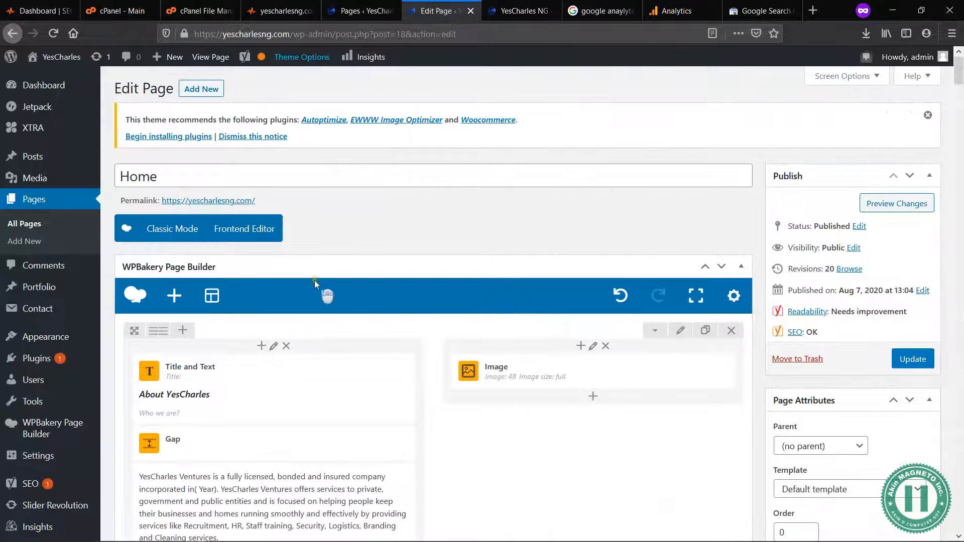
Step: Show the Home page in classic mode and examine its raw content and the SEO analysis
{"action": "left_click", "coordinate": [168, 227]}
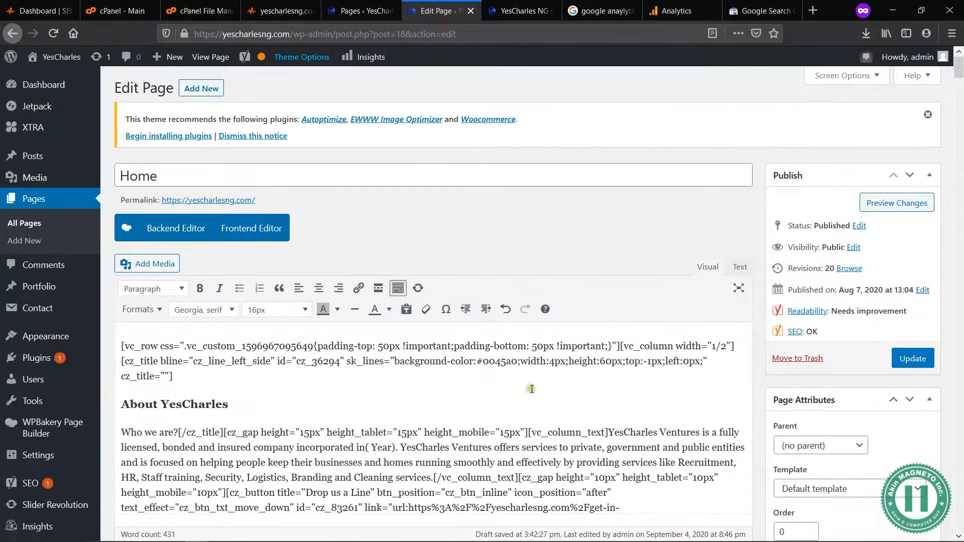
{"action": "scroll", "coordinate": [588, 416], "scroll_direction": "down", "scroll_amount": 15}
{"action": "scroll", "coordinate": [587, 417], "scroll_direction": "down", "scroll_amount": 10}
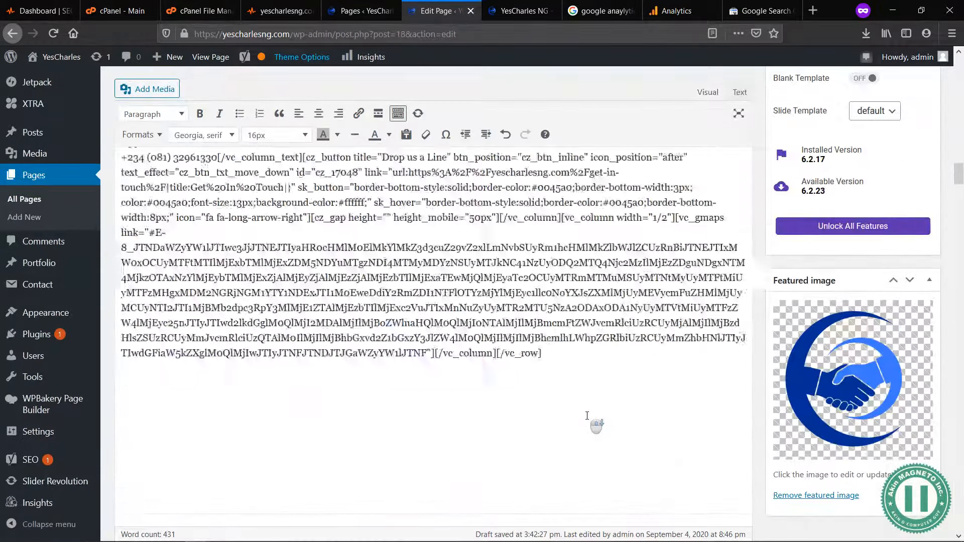
{"action": "scroll", "coordinate": [587, 416], "scroll_direction": "down", "scroll_amount": 10}
{"action": "scroll", "coordinate": [587, 416], "scroll_direction": "down", "scroll_amount": 10}
{"action": "scroll", "coordinate": [587, 416], "scroll_direction": "down", "scroll_amount": 5}
{"action": "scroll", "coordinate": [515, 267], "scroll_direction": "up", "scroll_amount": 15}
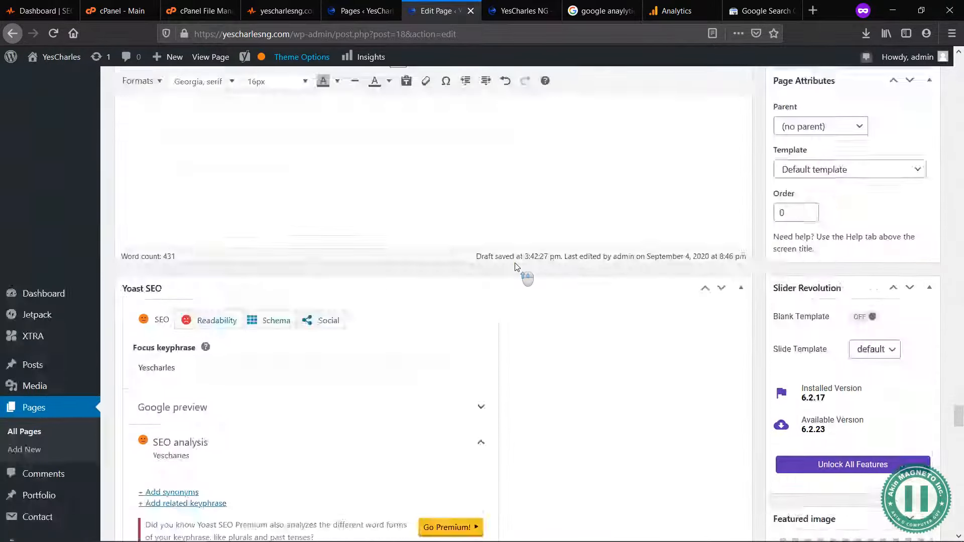
{"action": "scroll", "coordinate": [515, 267], "scroll_direction": "up", "scroll_amount": 12}
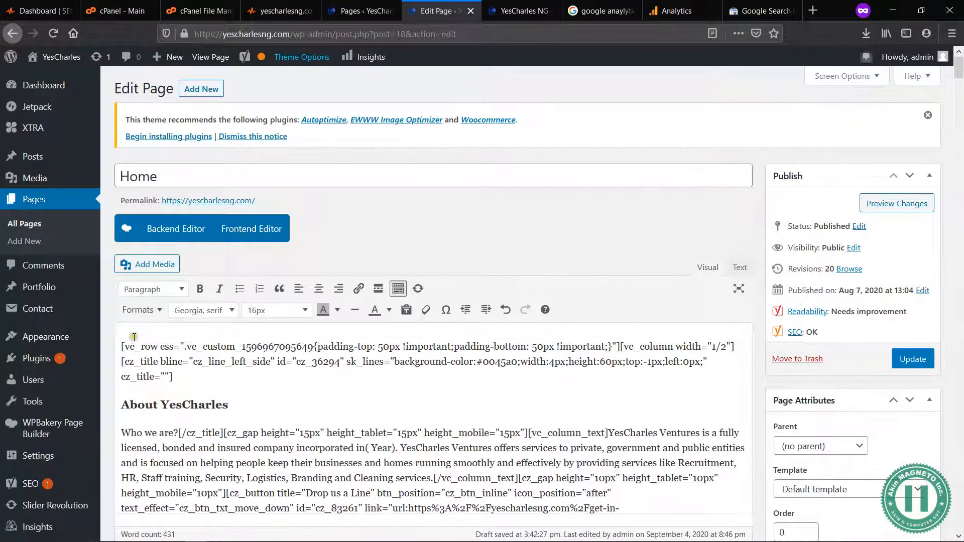
Step: Try adding "YesCharles" as a paragraph above the first row shortcode and check its effect on the SEO analysis
{"action": "left_click", "coordinate": [118, 347]}
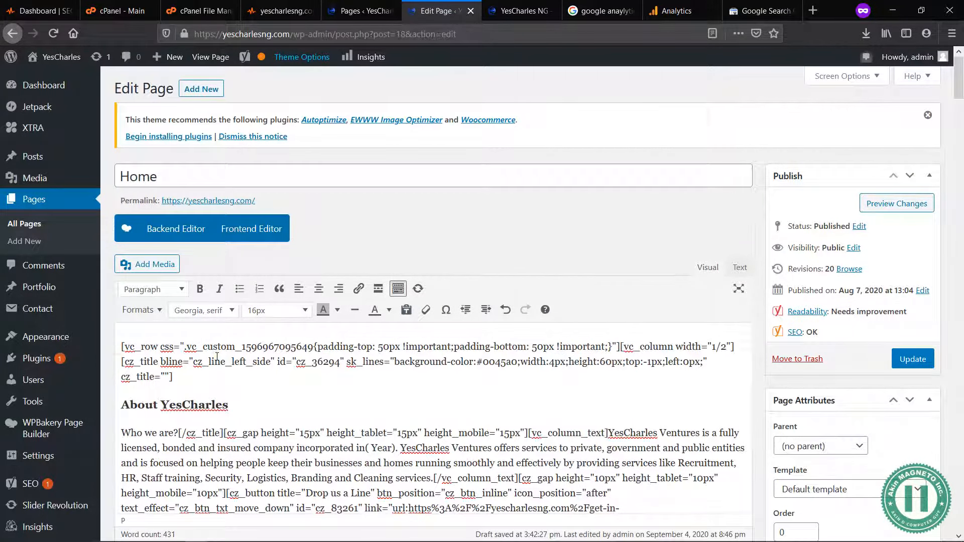
{"action": "scroll", "coordinate": [217, 357], "scroll_direction": "down", "scroll_amount": 1}
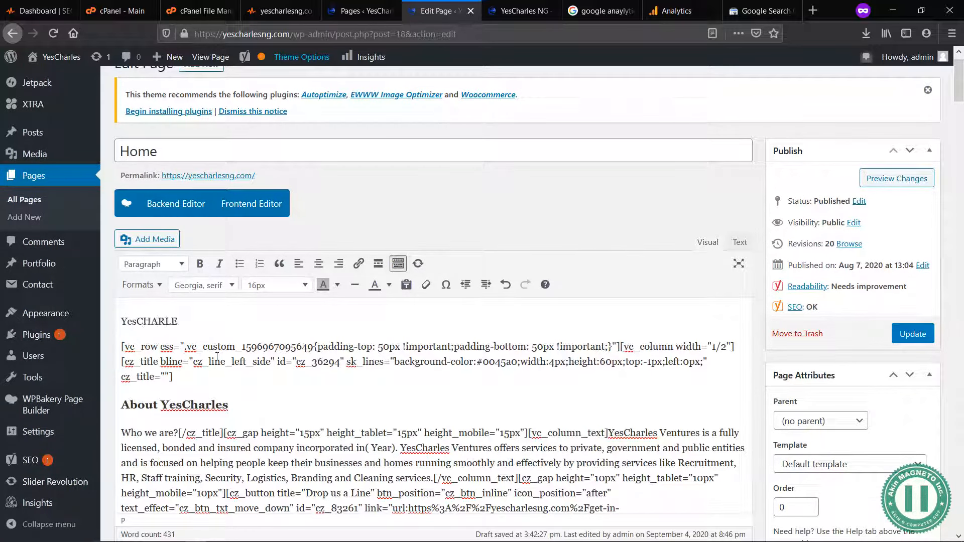
{"action": "type", "text": "YesCharles"}
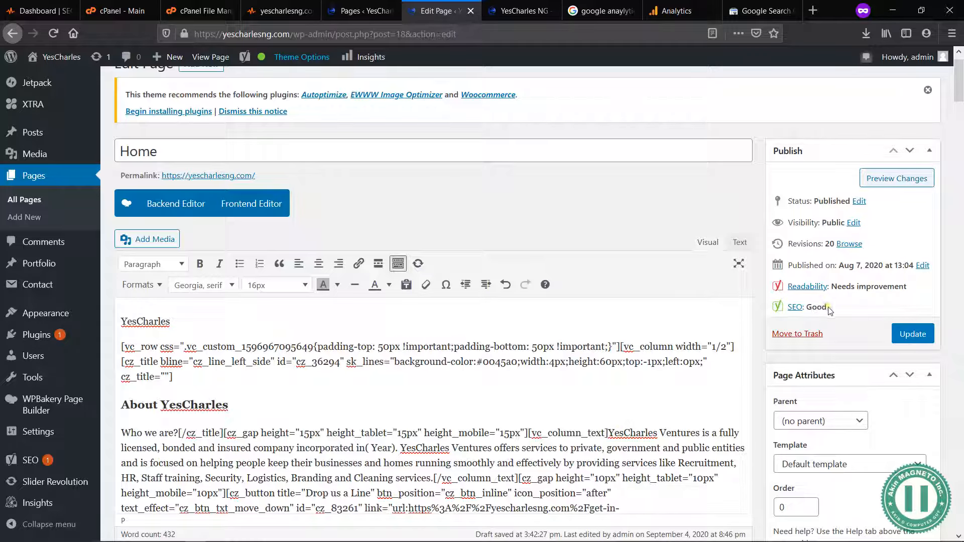
{"action": "scroll", "coordinate": [591, 228], "scroll_direction": "down", "scroll_amount": 15}
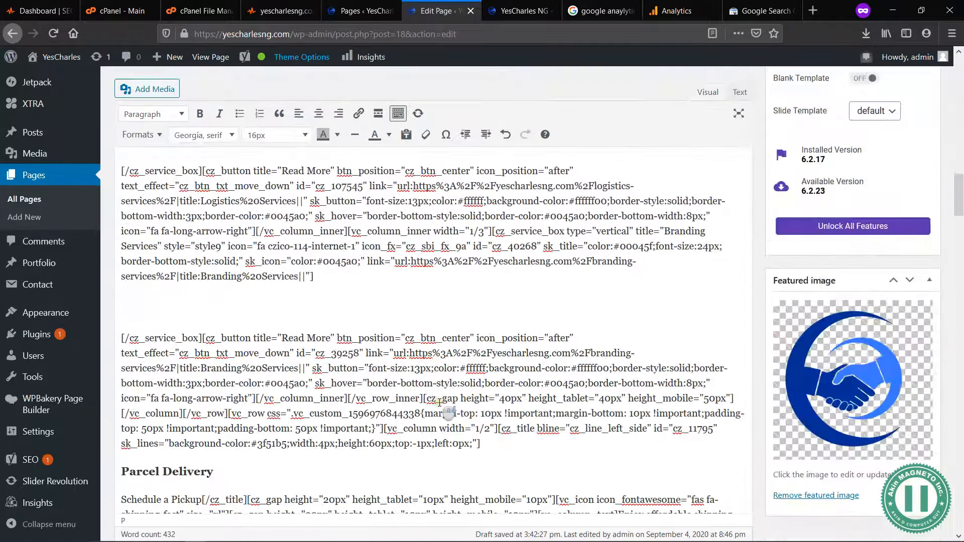
{"action": "scroll", "coordinate": [440, 402], "scroll_direction": "down", "scroll_amount": 20}
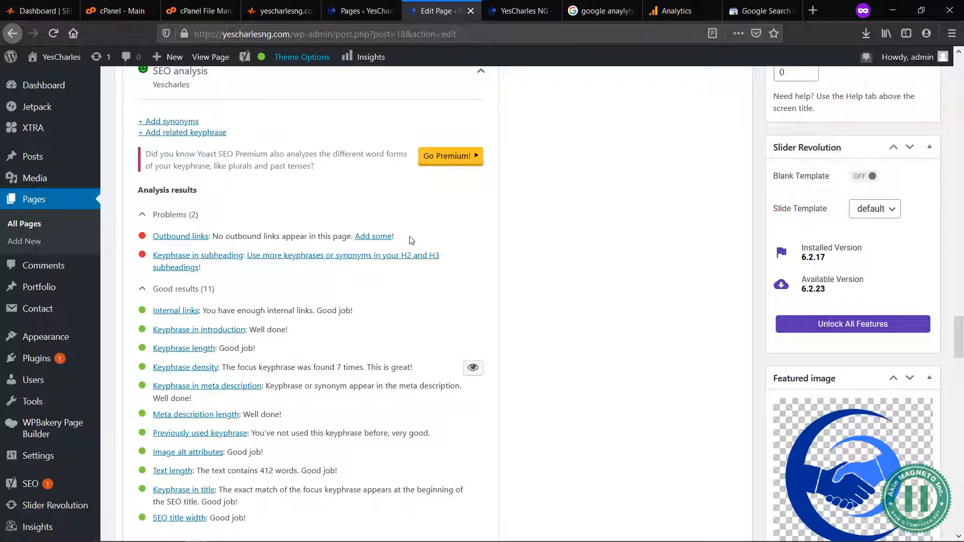
Step: Delete the added "YesCharles" paragraph above the first row shortcode and return to the backend editor
{"action": "scroll", "coordinate": [412, 240], "scroll_direction": "up", "scroll_amount": 15}
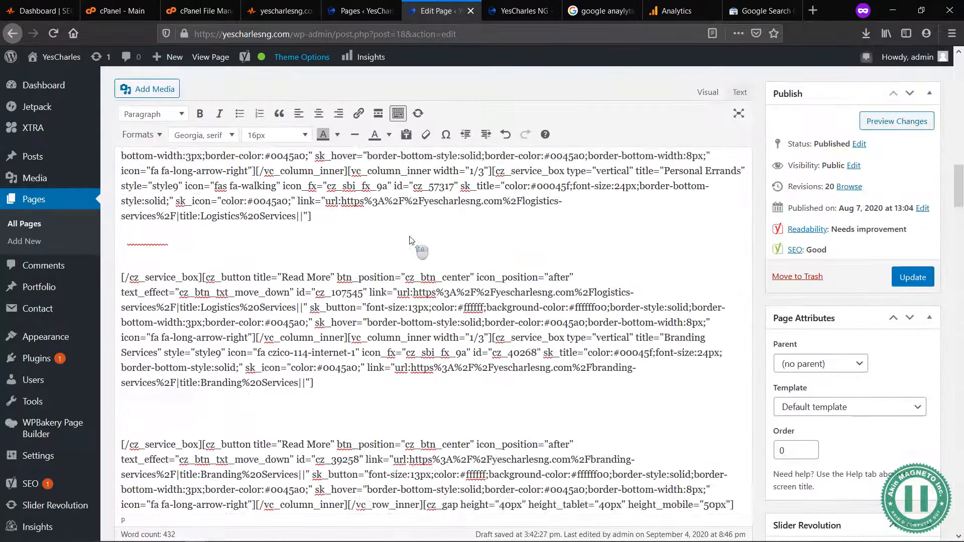
{"action": "scroll", "coordinate": [280, 202], "scroll_direction": "up", "scroll_amount": 10}
{"action": "left_click", "coordinate": [203, 347]}
{"action": "key", "text": "shift+Home"}
{"action": "key", "text": "BackSpace"}
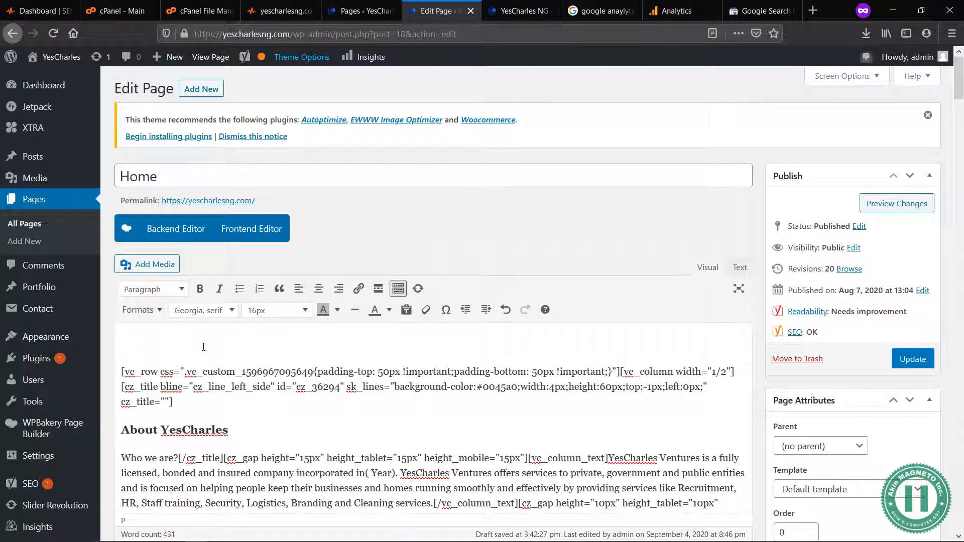
{"action": "key", "text": "Delete"}
{"action": "left_click", "coordinate": [186, 228]}
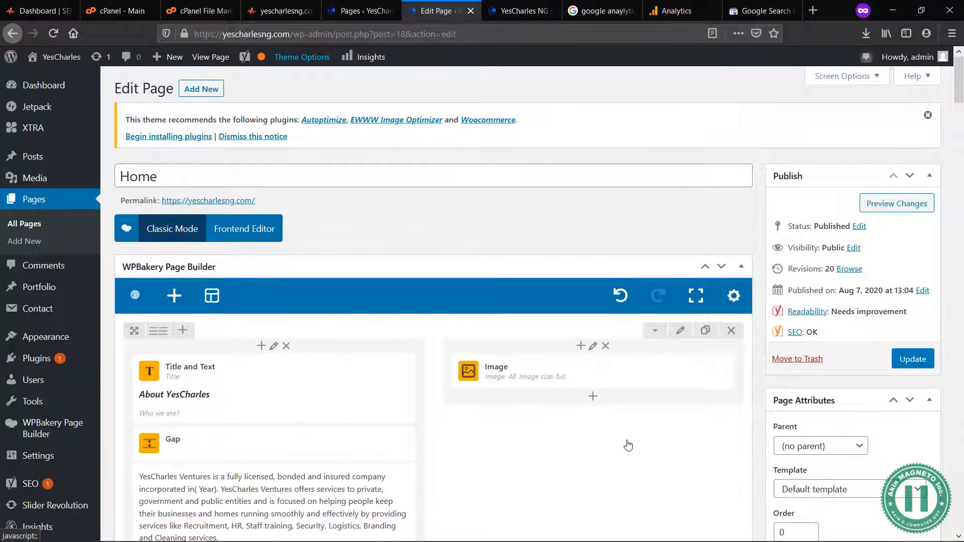
Step: Review the Home page's SEO rating and the remaining problems and good results in the SEO analysis
{"action": "scroll", "coordinate": [627, 445], "scroll_direction": "down", "scroll_amount": 15}
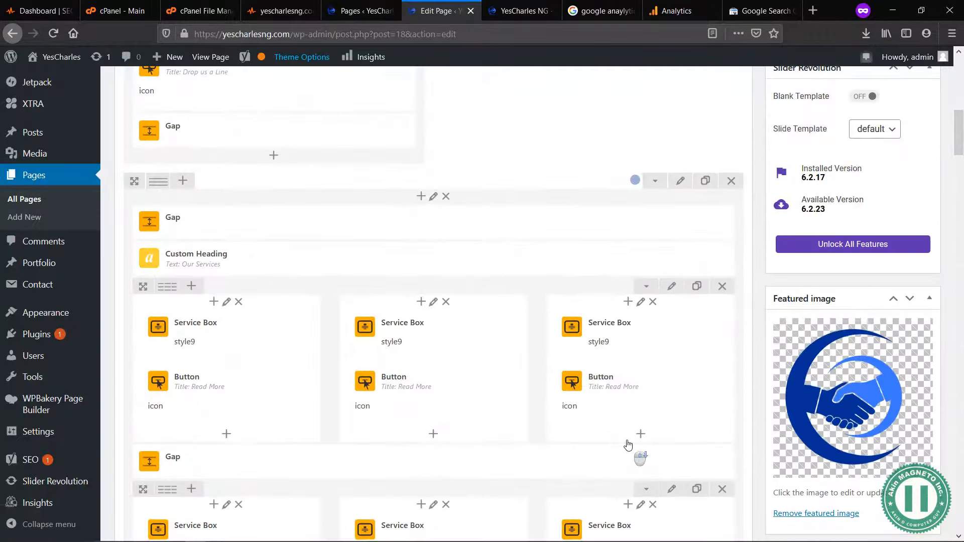
{"action": "scroll", "coordinate": [628, 446], "scroll_direction": "down", "scroll_amount": 15}
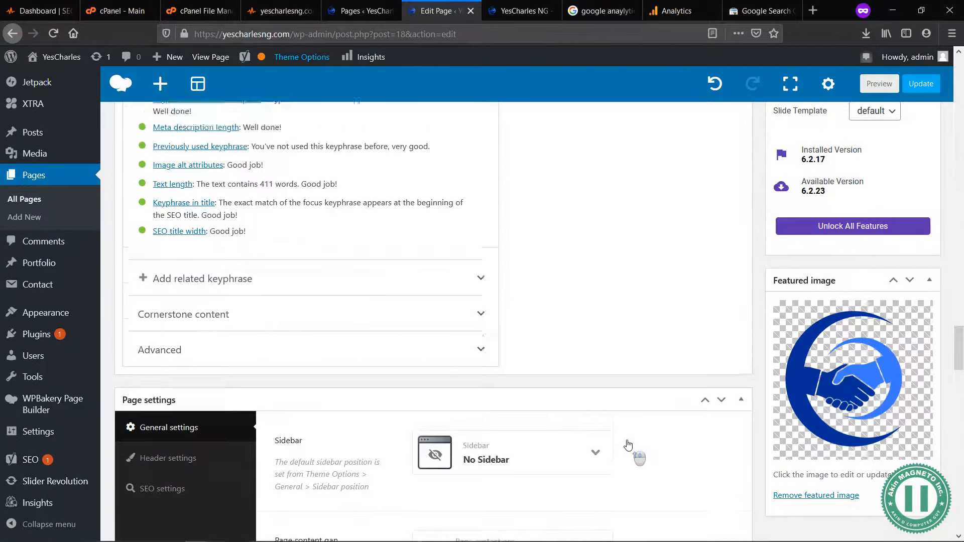
{"action": "scroll", "coordinate": [628, 446], "scroll_direction": "up", "scroll_amount": 10}
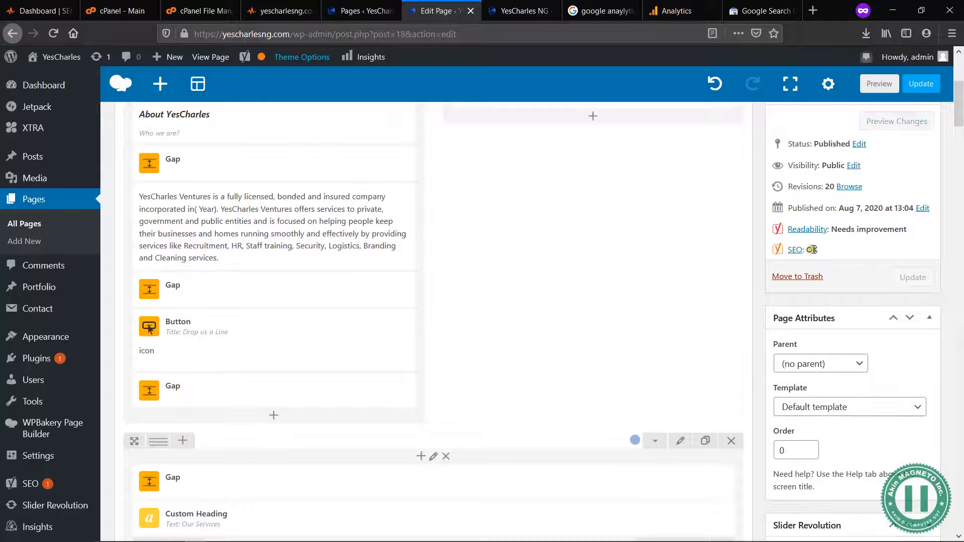
{"action": "left_click_drag", "start_coordinate": [820, 253], "coordinate": [807, 251]}
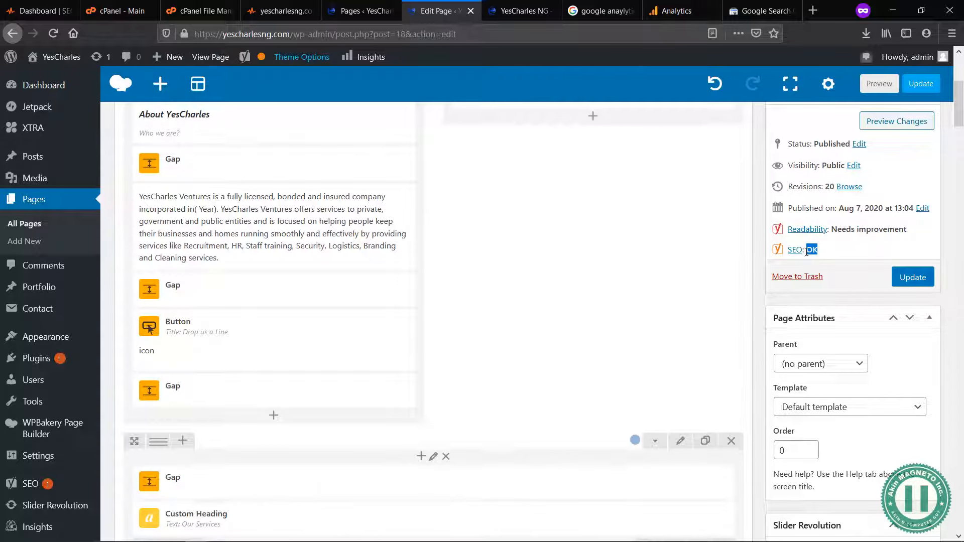
{"action": "scroll", "coordinate": [807, 252], "scroll_direction": "down", "scroll_amount": 20}
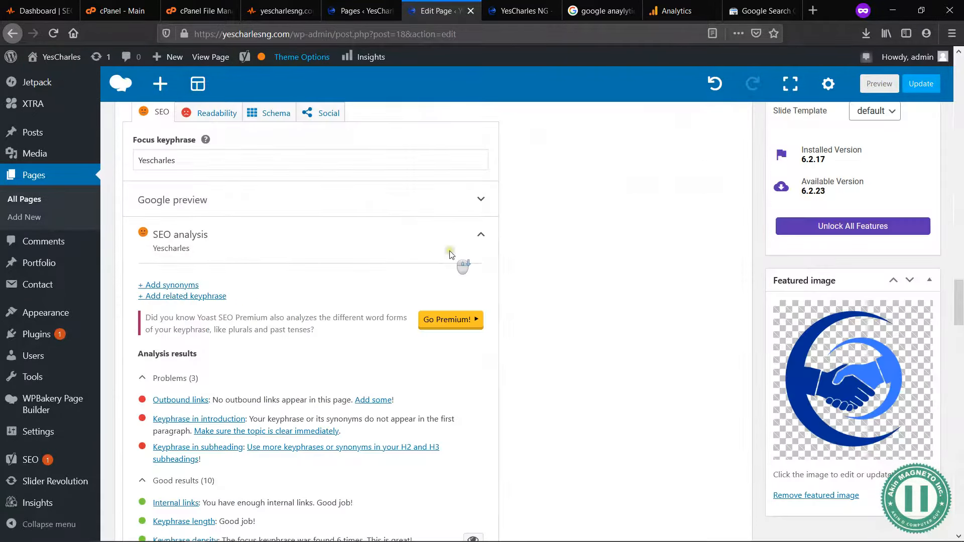
{"action": "scroll", "coordinate": [469, 337], "scroll_direction": "up", "scroll_amount": 5}
{"action": "scroll", "coordinate": [474, 339], "scroll_direction": "down", "scroll_amount": 3}
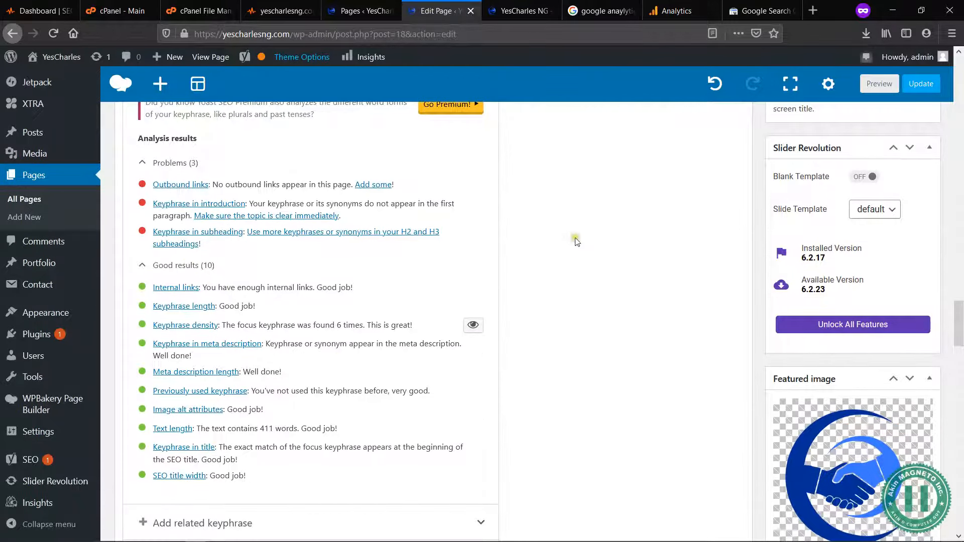
{"action": "scroll", "coordinate": [677, 305], "scroll_direction": "down", "scroll_amount": 7}
{"action": "scroll", "coordinate": [677, 305], "scroll_direction": "up", "scroll_amount": 20}
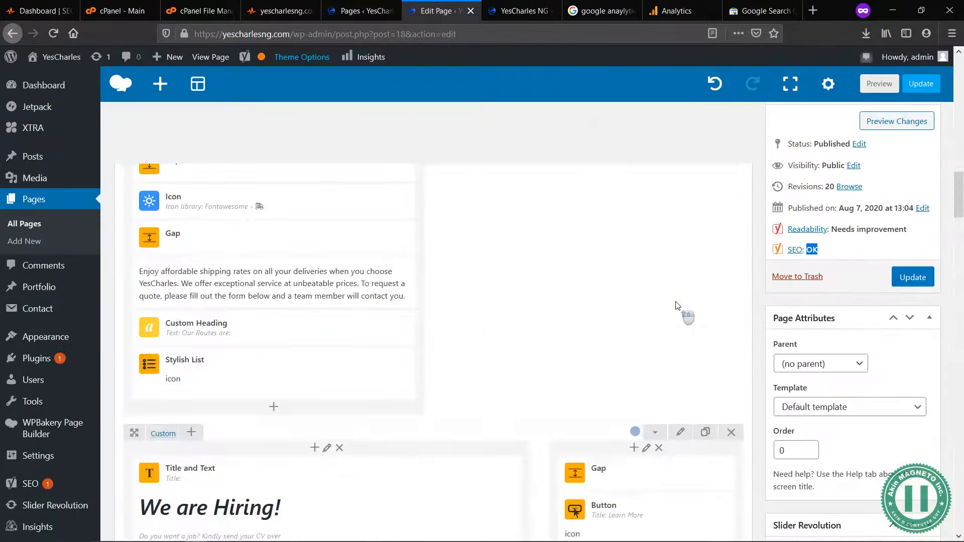
Step: Update the published Home page and return to the list of all pages
{"action": "left_click", "coordinate": [913, 359]}
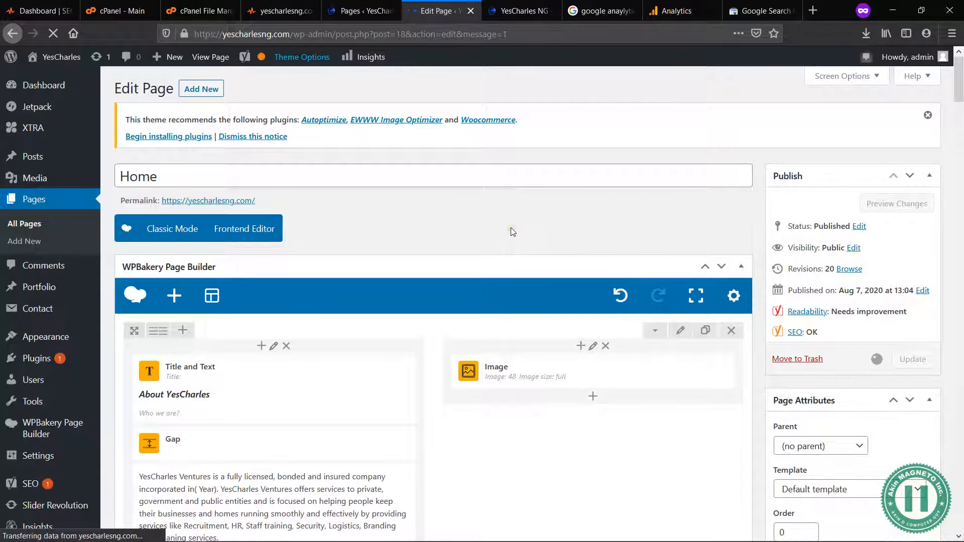
{"action": "left_click", "coordinate": [357, 12]}
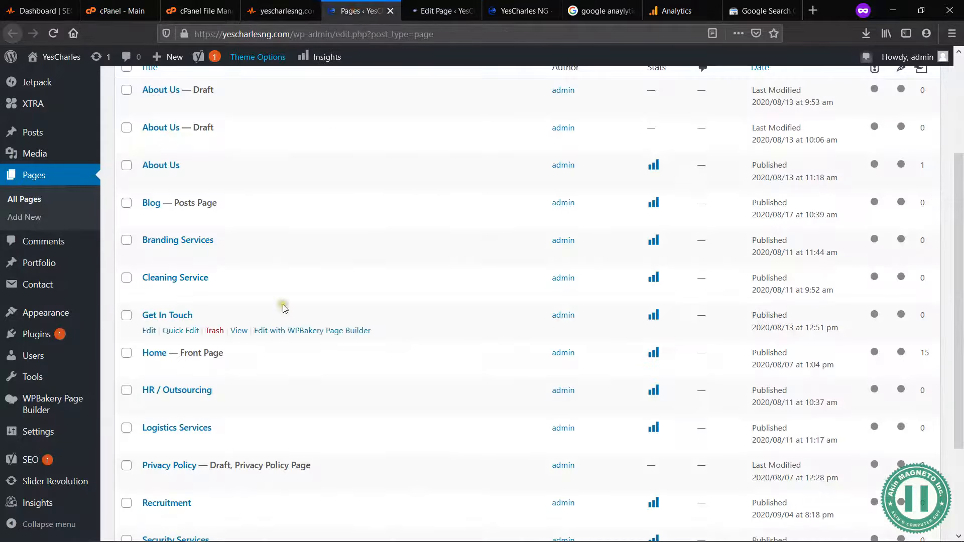
Step: Open the Cleaning Service page for editing in a new tab and switch to the Home page's editor
{"action": "scroll", "coordinate": [241, 252], "scroll_direction": "up", "scroll_amount": 2}
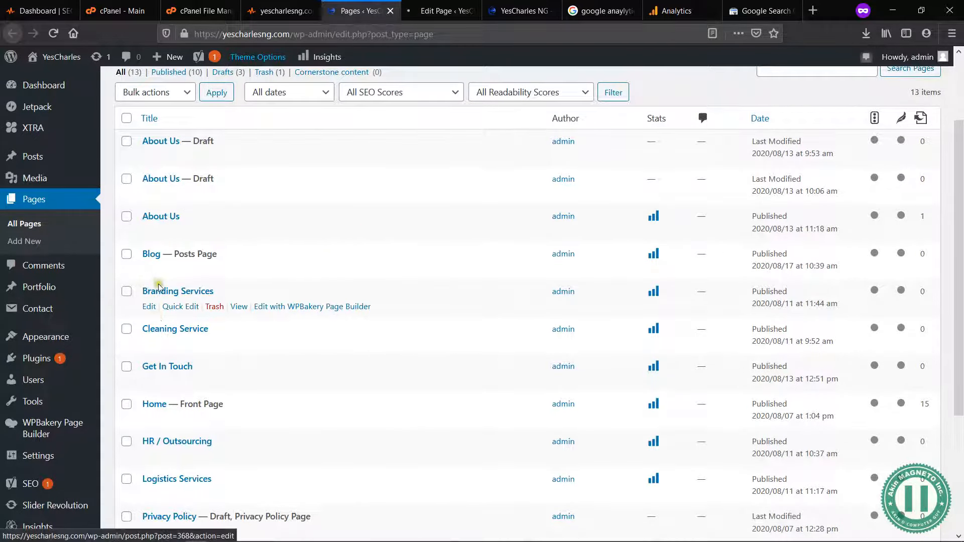
{"action": "middle_click", "coordinate": [151, 347]}
{"action": "left_click", "coordinate": [485, 15]}
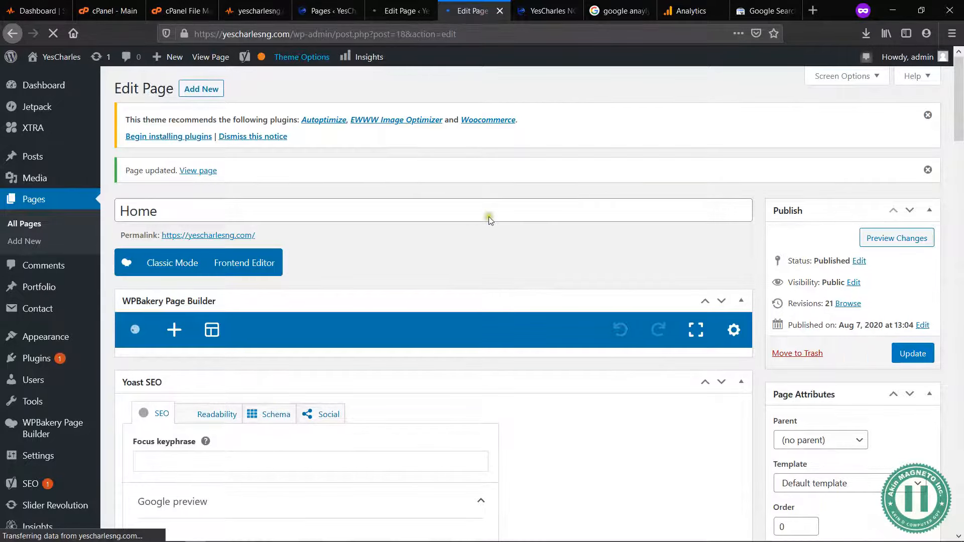
Step: Look over the updated Home page's builder content, the page list and the Cleaning Service page's SEO rating
{"action": "scroll", "coordinate": [670, 217], "scroll_direction": "down", "scroll_amount": 10}
{"action": "scroll", "coordinate": [670, 221], "scroll_direction": "up", "scroll_amount": 15}
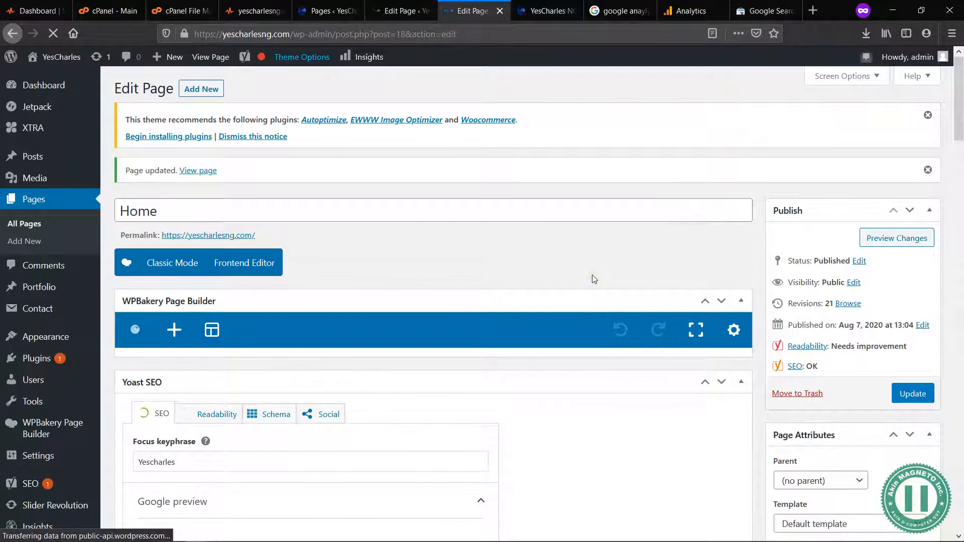
{"action": "scroll", "coordinate": [592, 275], "scroll_direction": "down", "scroll_amount": 2}
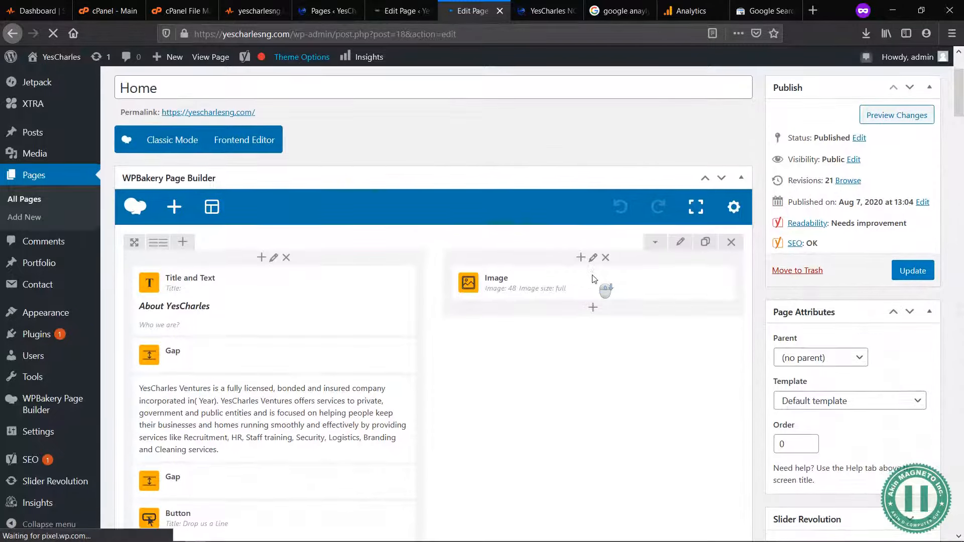
{"action": "scroll", "coordinate": [595, 277], "scroll_direction": "down", "scroll_amount": 20}
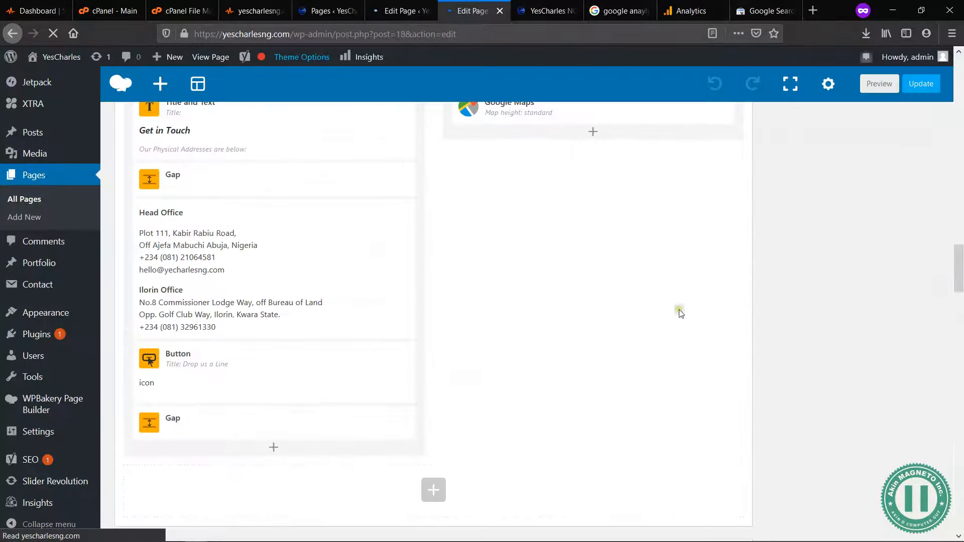
{"action": "scroll", "coordinate": [626, 226], "scroll_direction": "up", "scroll_amount": 20}
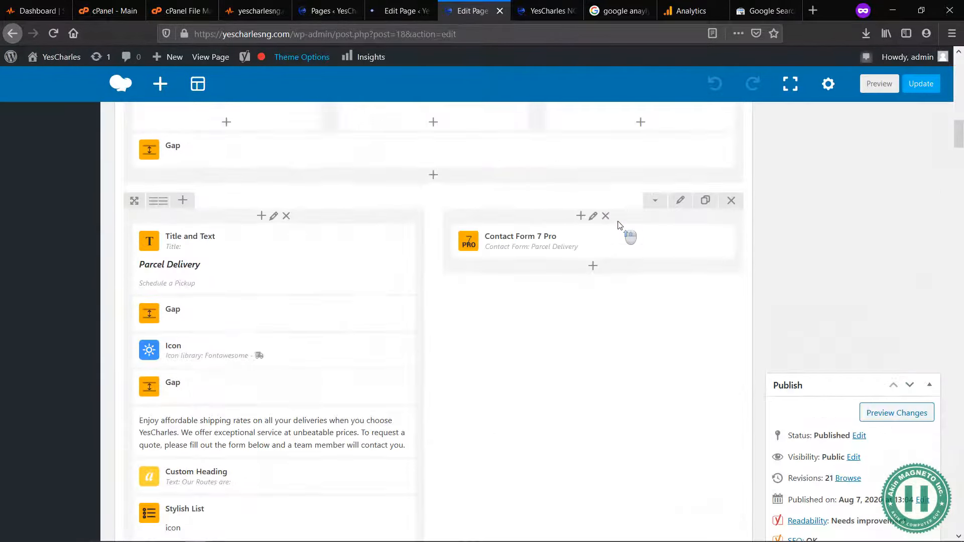
{"action": "left_click", "coordinate": [400, 9]}
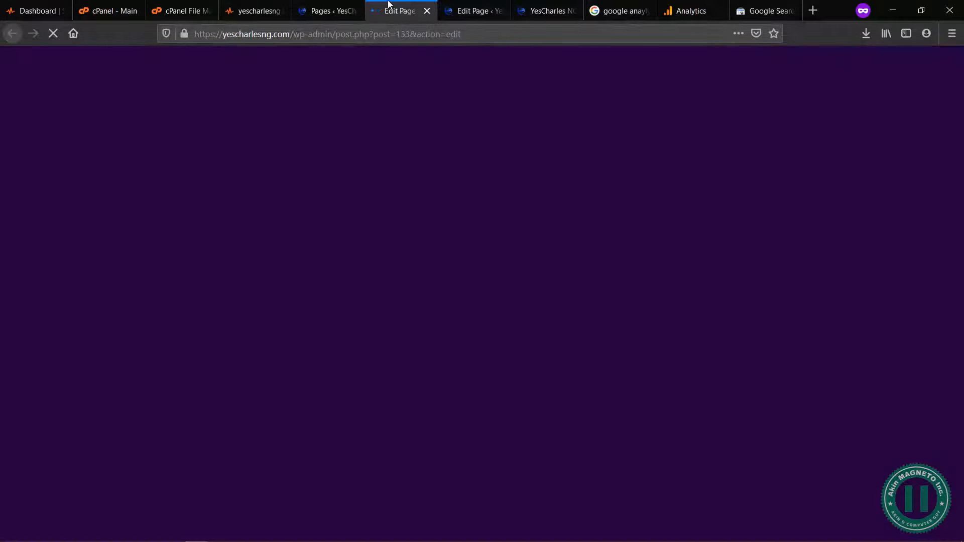
{"action": "left_click", "coordinate": [332, 11]}
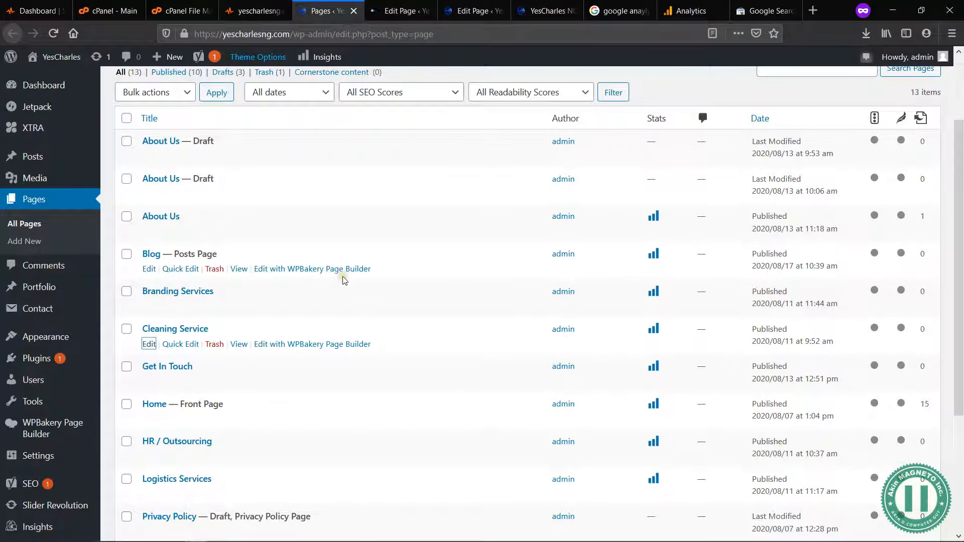
{"action": "scroll", "coordinate": [345, 280], "scroll_direction": "up", "scroll_amount": 3}
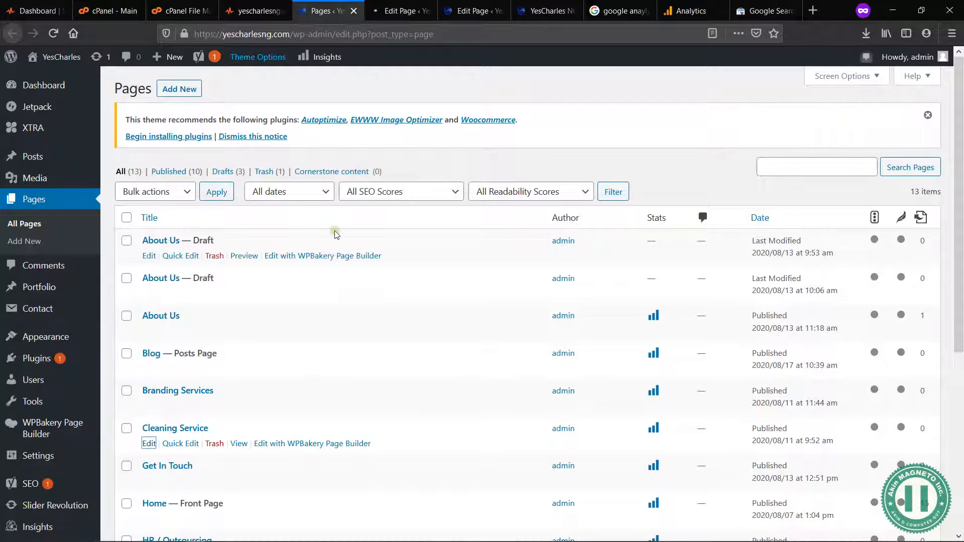
{"action": "scroll", "coordinate": [335, 235], "scroll_direction": "down", "scroll_amount": 5}
{"action": "scroll", "coordinate": [335, 234], "scroll_direction": "up", "scroll_amount": 5}
{"action": "left_click", "coordinate": [465, 7]}
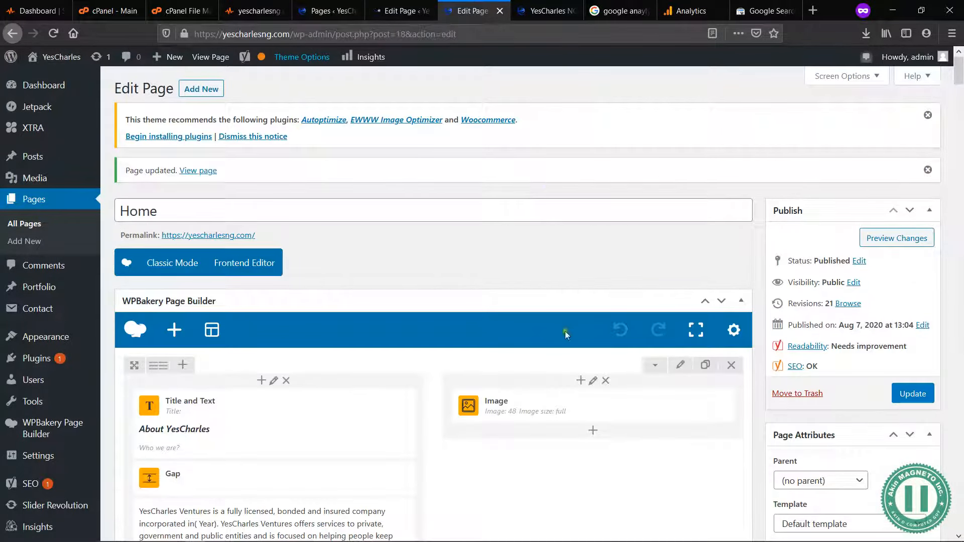
{"action": "scroll", "coordinate": [582, 263], "scroll_direction": "down", "scroll_amount": 10}
{"action": "scroll", "coordinate": [583, 262], "scroll_direction": "down", "scroll_amount": 10}
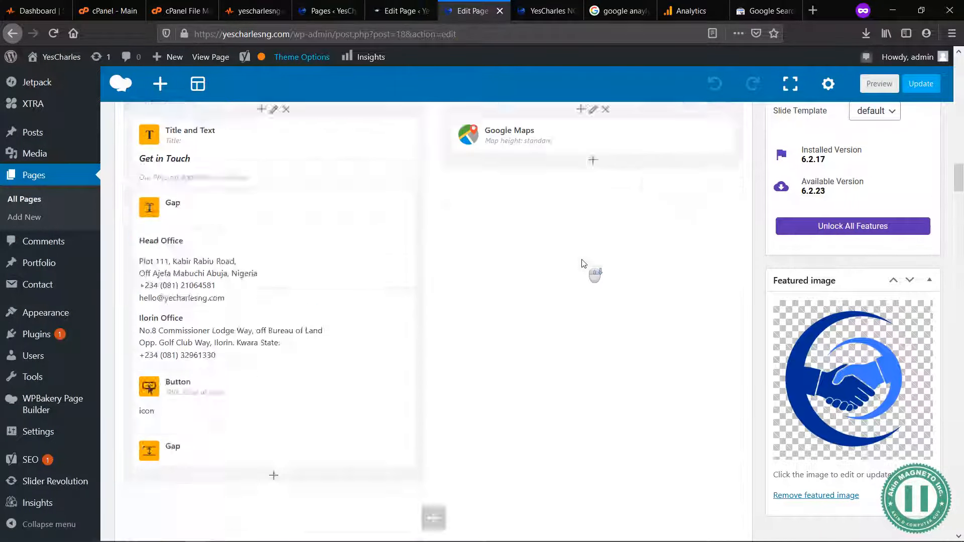
{"action": "scroll", "coordinate": [581, 264], "scroll_direction": "down", "scroll_amount": 5}
{"action": "left_click", "coordinate": [400, 6]}
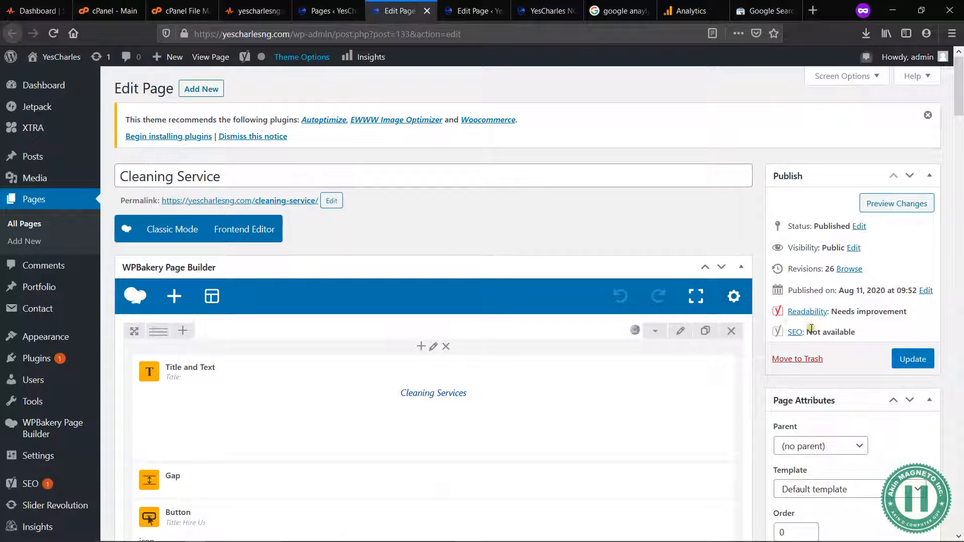
Step: Preview the Home page's Google snippet as a desktop result and view its full description
{"action": "left_click", "coordinate": [472, 6]}
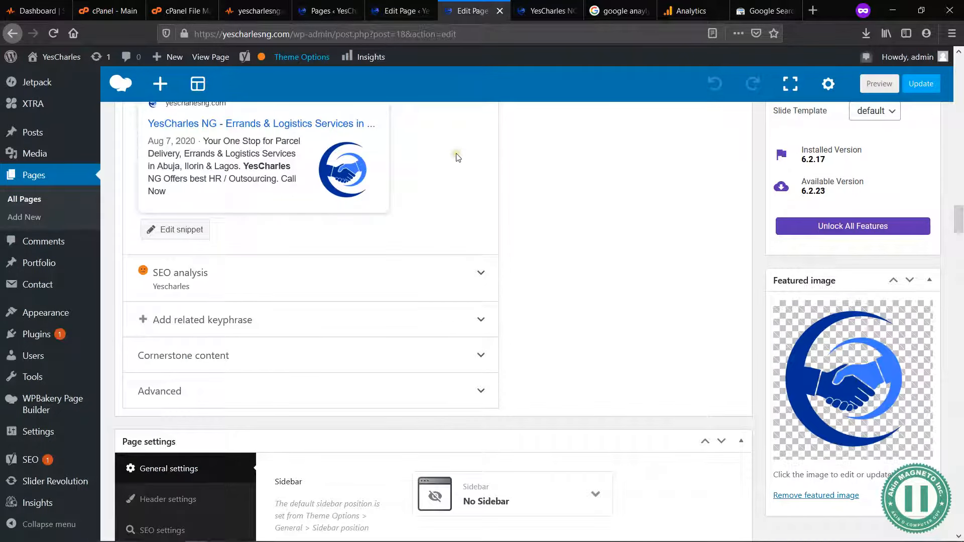
{"action": "scroll", "coordinate": [457, 157], "scroll_direction": "up", "scroll_amount": 5}
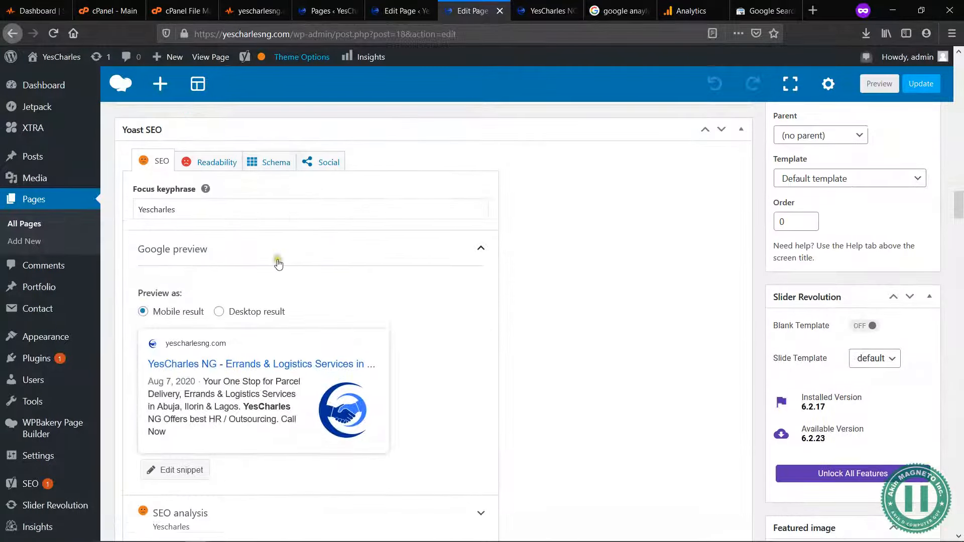
{"action": "scroll", "coordinate": [278, 258], "scroll_direction": "down", "scroll_amount": 1}
{"action": "scroll", "coordinate": [276, 219], "scroll_direction": "up", "scroll_amount": 1}
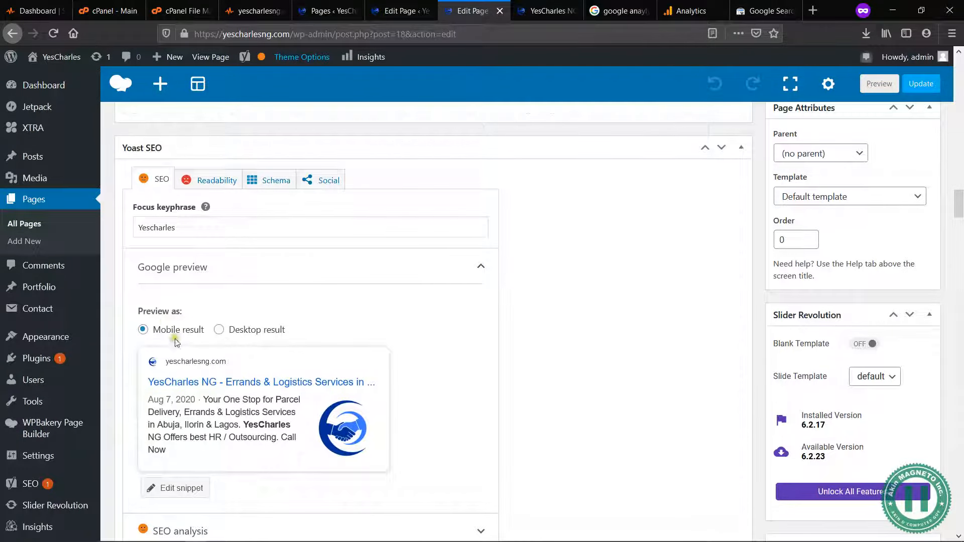
{"action": "left_click", "coordinate": [219, 330]}
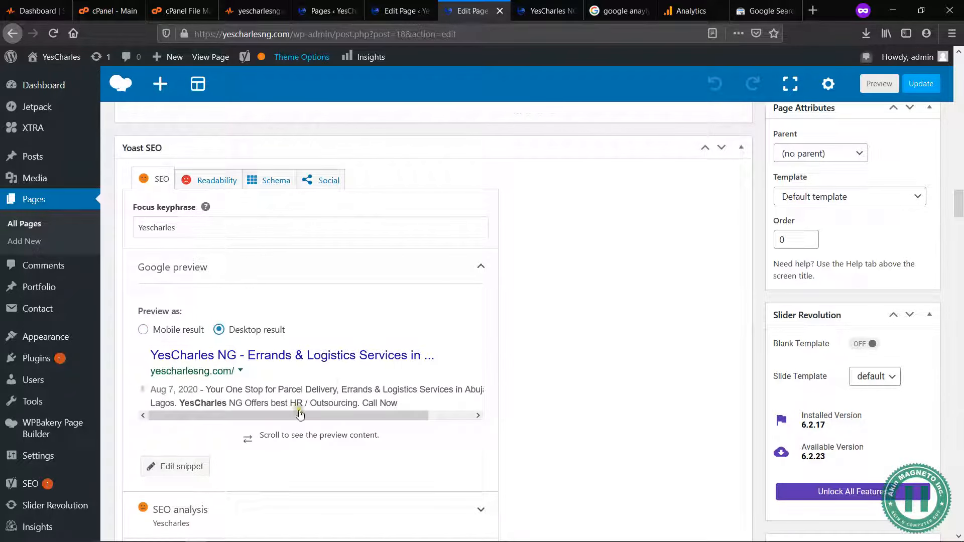
{"action": "left_click_drag", "start_coordinate": [308, 416], "coordinate": [210, 390]}
Step: Set the Cleaning Service page's focus keyphrase to "Cleaning Service"
{"action": "left_click", "coordinate": [407, 5]}
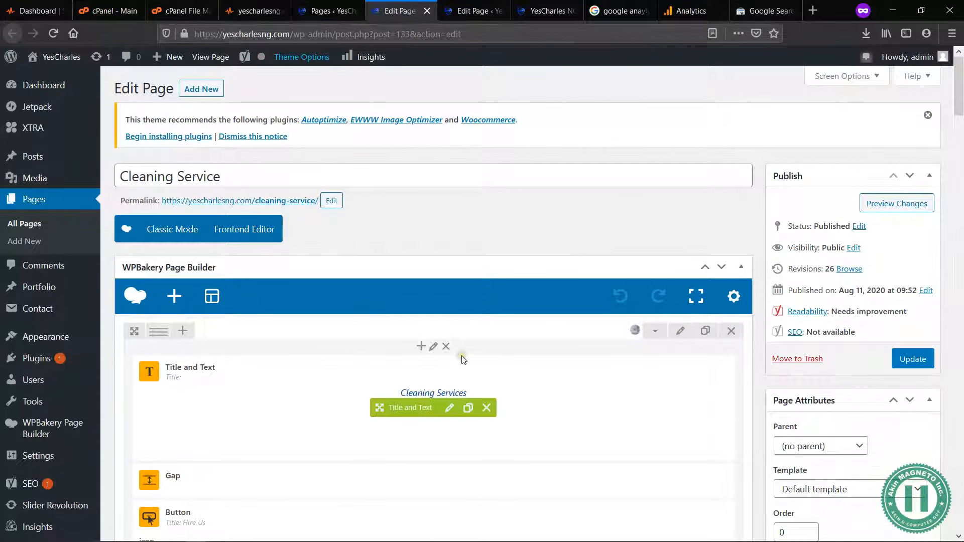
{"action": "scroll", "coordinate": [462, 360], "scroll_direction": "down", "scroll_amount": 5}
{"action": "scroll", "coordinate": [462, 360], "scroll_direction": "down", "scroll_amount": 15}
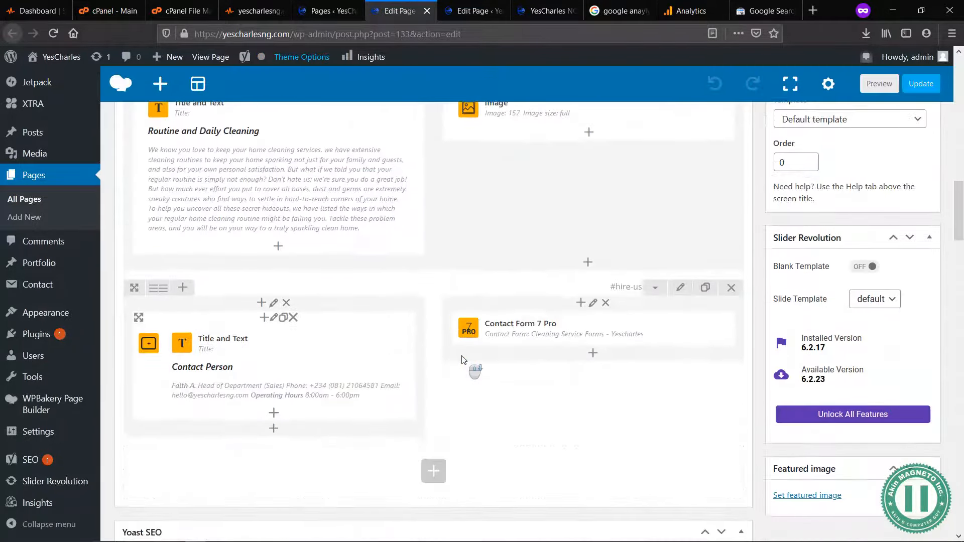
{"action": "scroll", "coordinate": [462, 360], "scroll_direction": "up", "scroll_amount": 4}
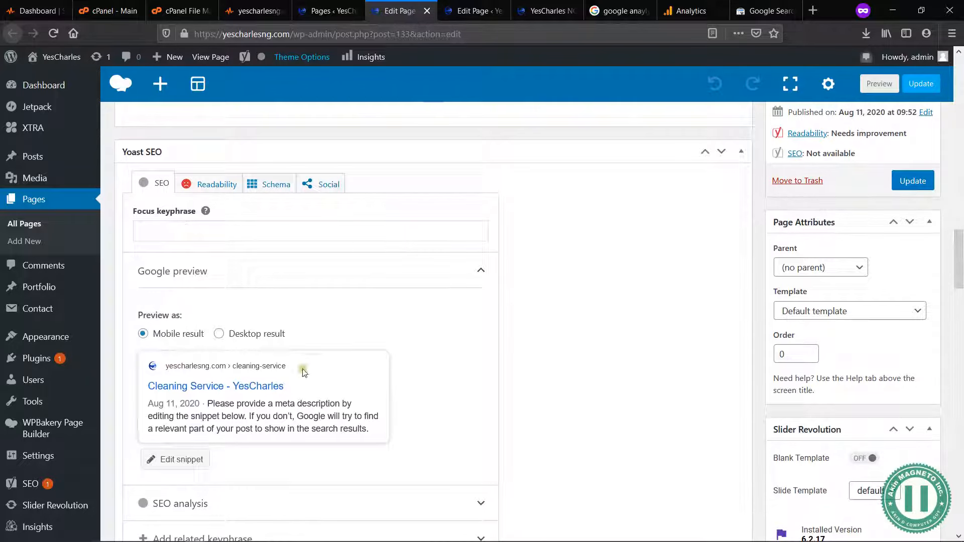
{"action": "left_click", "coordinate": [191, 230]}
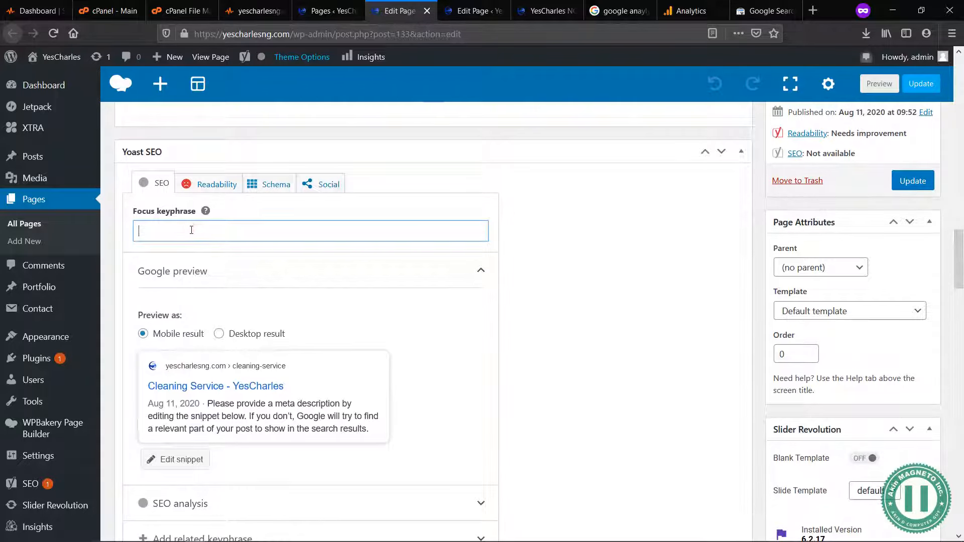
{"action": "type", "text": "c"}
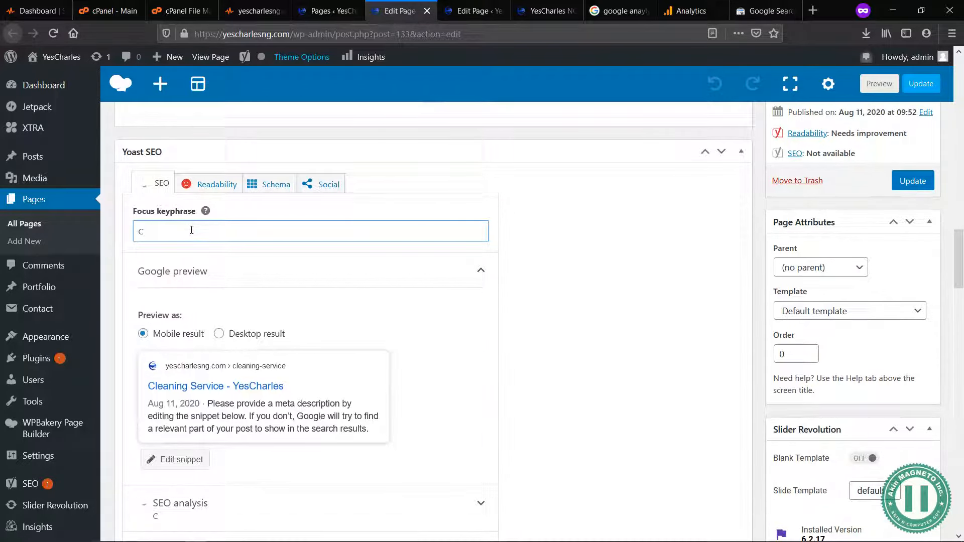
{"action": "type", "text": "leaning Service"}
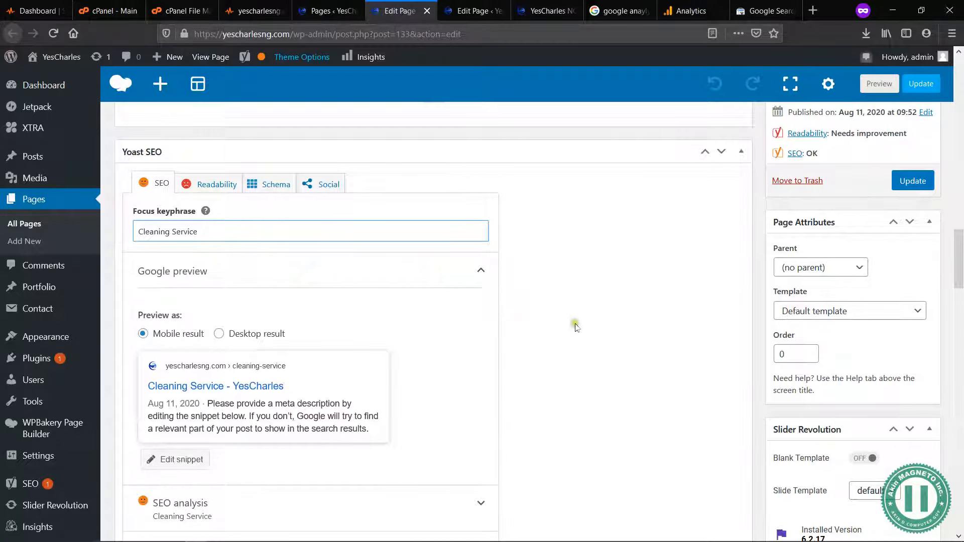
Step: Edit the Cleaning Service page's search snippet and replace the SEO title variables with "Cleaning Service -"
{"action": "scroll", "coordinate": [621, 372], "scroll_direction": "down", "scroll_amount": 3}
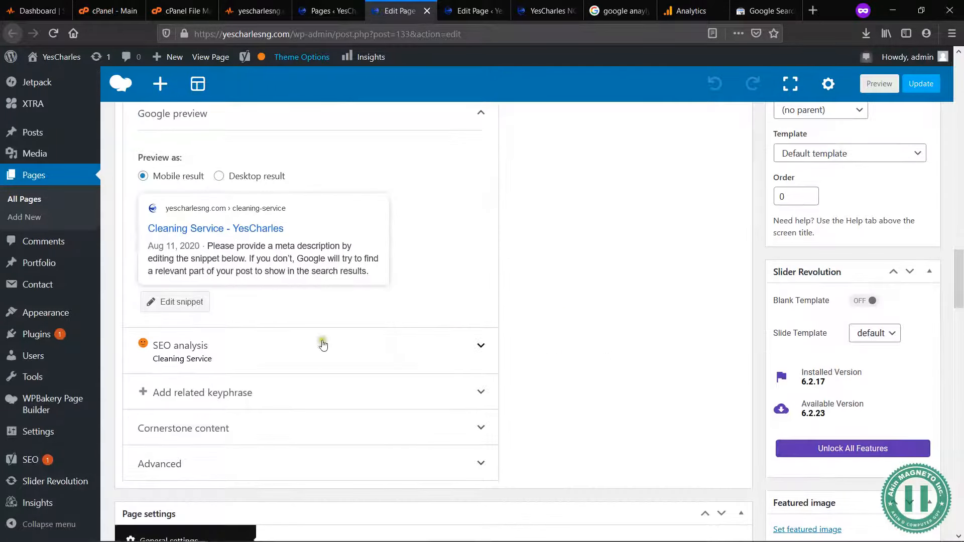
{"action": "left_click", "coordinate": [186, 303]}
{"action": "triple_click", "coordinate": [327, 350]}
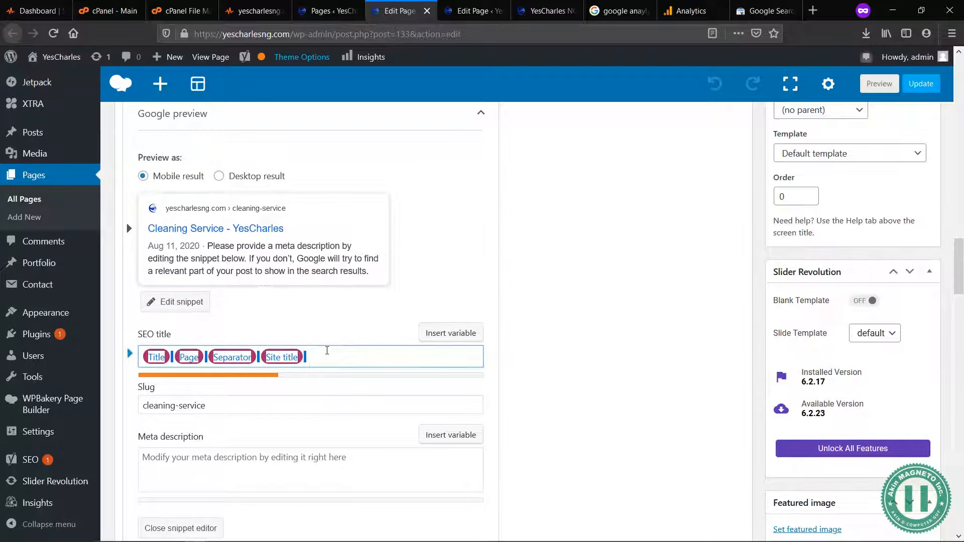
{"action": "type", "text": "Cleaning Service -"}
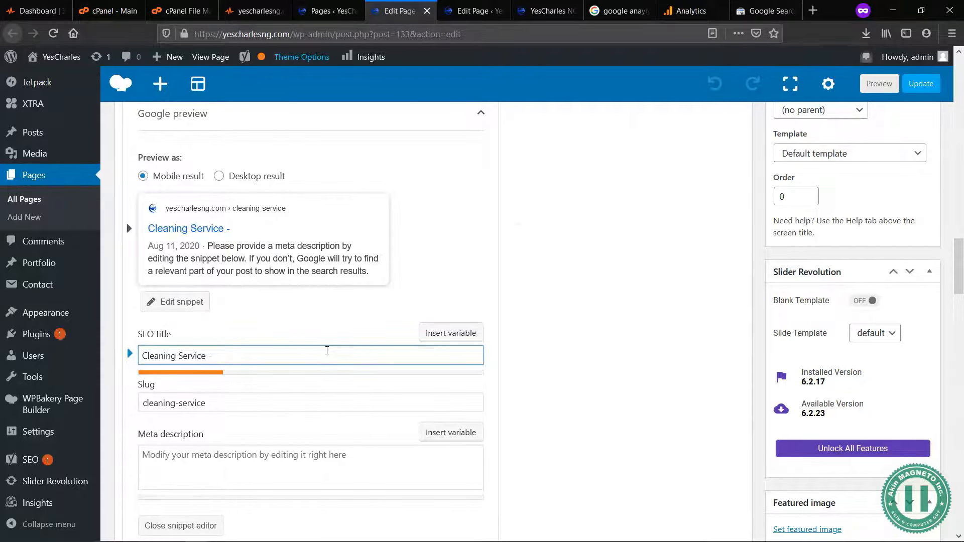
{"action": "scroll", "coordinate": [518, 231], "scroll_direction": "up", "scroll_amount": 15}
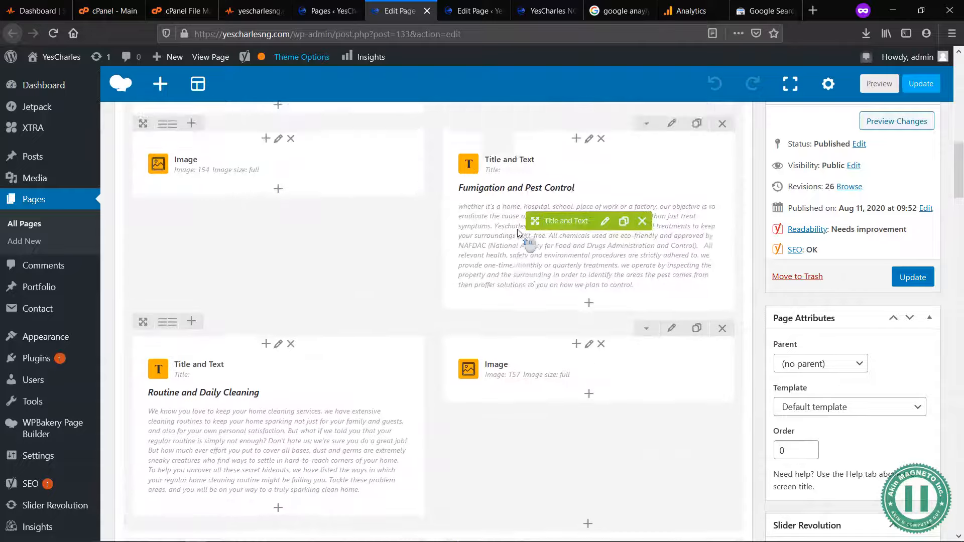
{"action": "scroll", "coordinate": [518, 232], "scroll_direction": "up", "scroll_amount": 10}
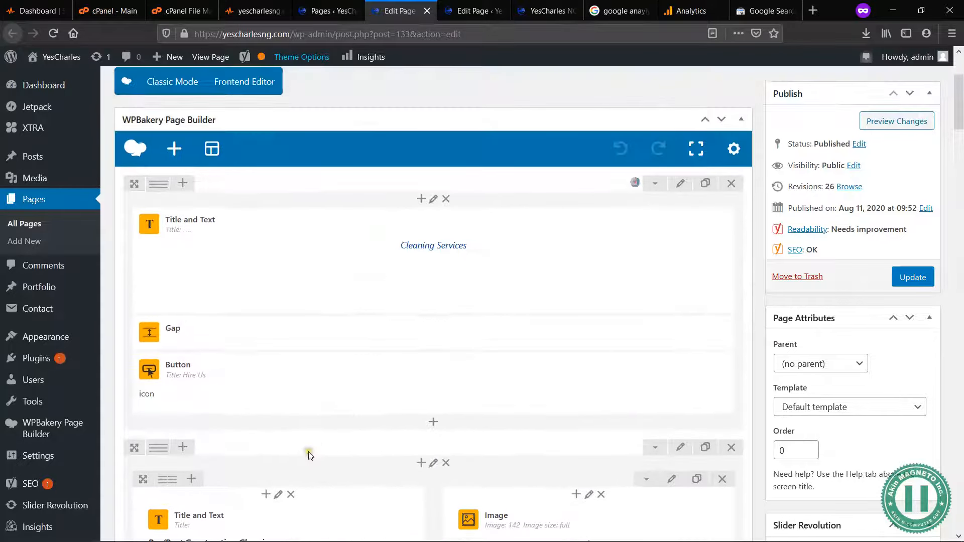
{"action": "scroll", "coordinate": [306, 460], "scroll_direction": "down", "scroll_amount": 4}
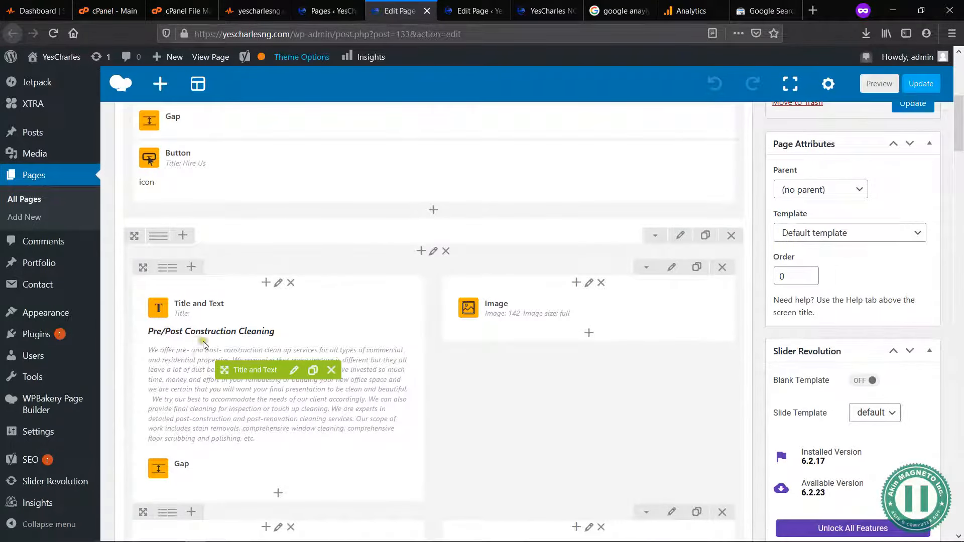
{"action": "scroll", "coordinate": [377, 397], "scroll_direction": "down", "scroll_amount": 10}
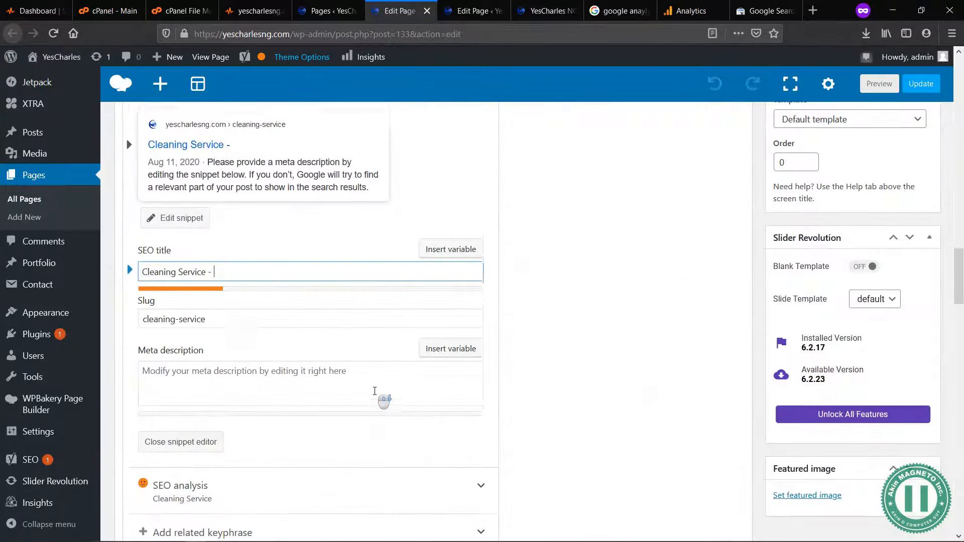
{"action": "scroll", "coordinate": [375, 391], "scroll_direction": "down", "scroll_amount": 1}
{"action": "type", "text": "ll Typ"}
{"action": "key", "text": "BackSpace"}
{"action": "key", "text": "BackSpace"}
{"action": "key", "text": "BackSpace"}
{"action": "key", "text": "BackSpace"}
{"action": "key", "text": "BackSpace"}
{"action": "key", "text": "BackSpace"}
{"action": "key", "text": "BackSpace"}
{"action": "key", "text": "BackSpace"}
{"action": "key", "text": "BackSpace"}
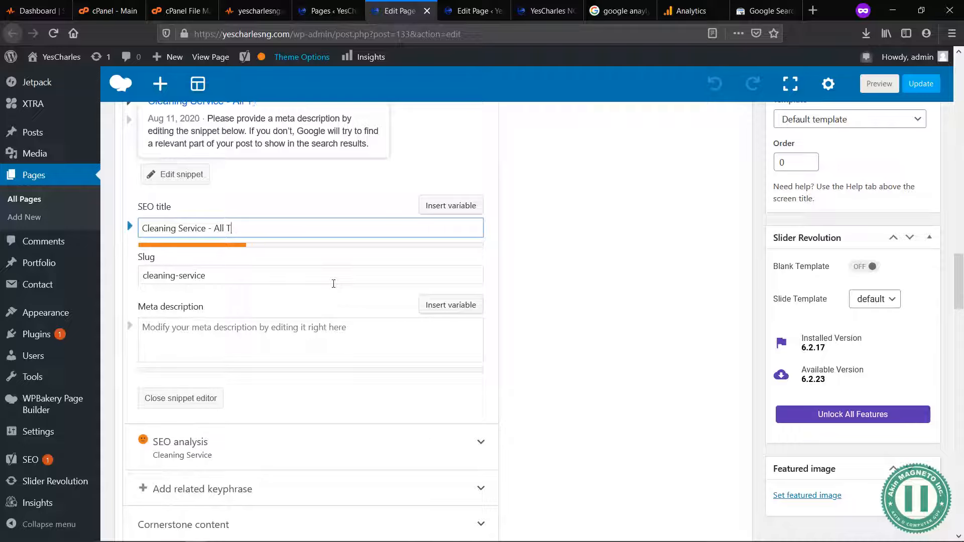
Step: Extend the SEO title so it reads "Cleaning Service - YesCharles Offers Affordable"
{"action": "type", "text": "YesCharles O"}
{"action": "key", "text": "BackSpace"}
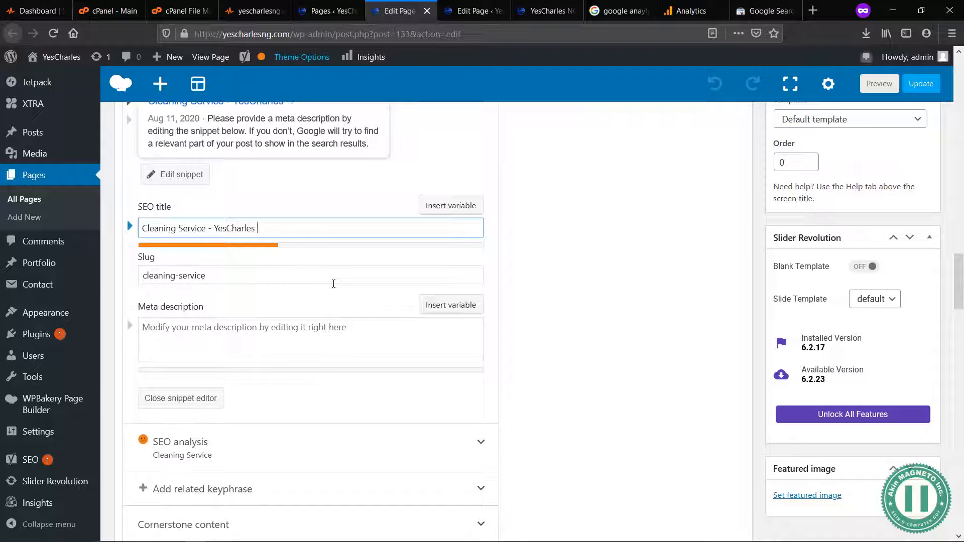
{"action": "type", "text": "Offers A"}
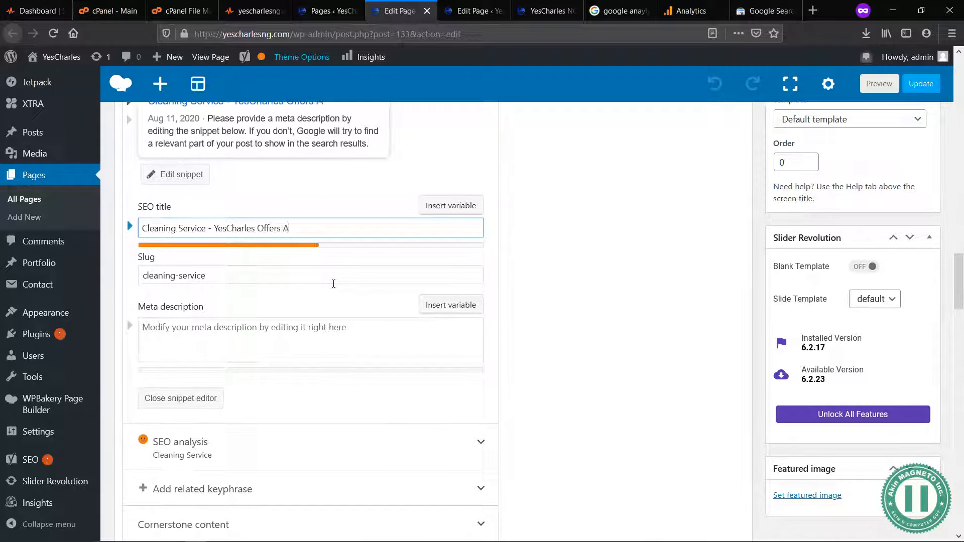
{"action": "type", "text": "ffordable"}
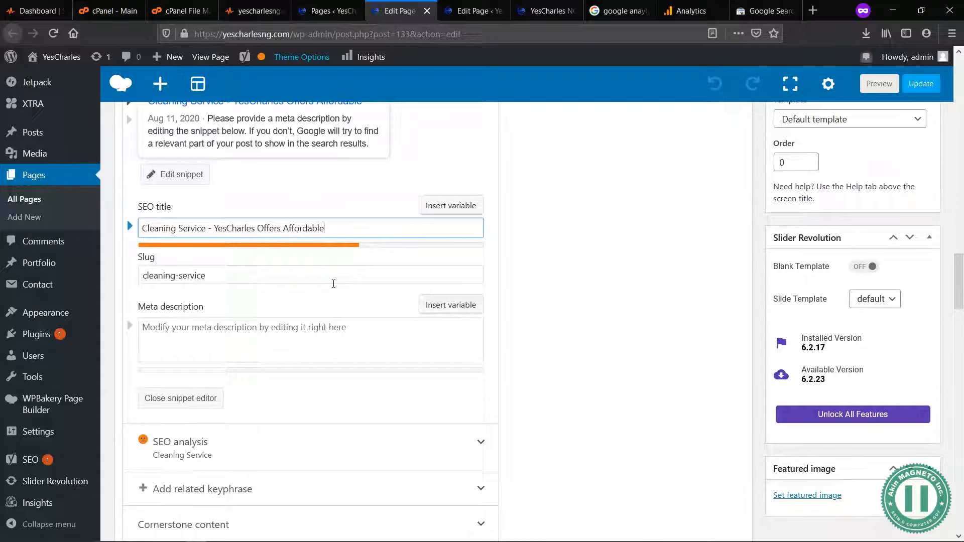
{"action": "type", "text": " & Best"}
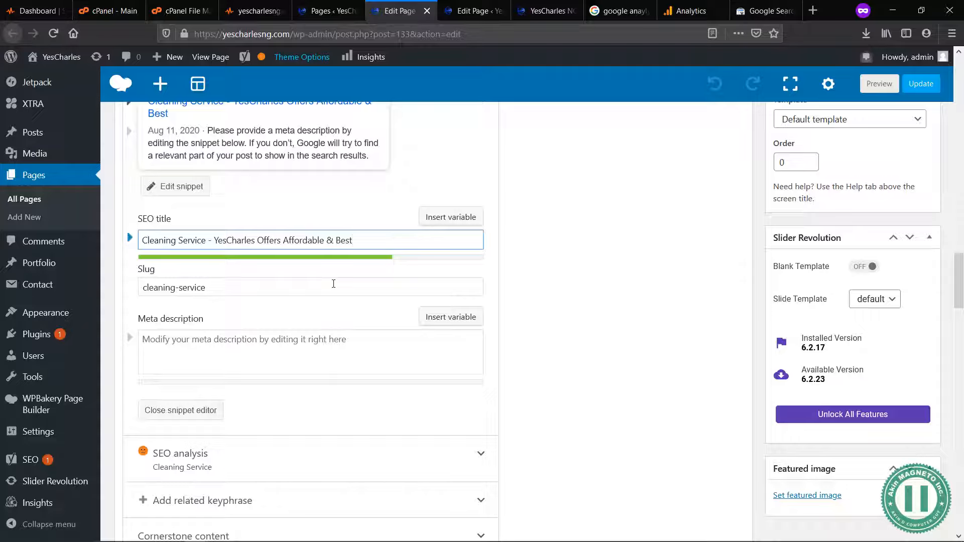
{"action": "key", "text": "BackSpace"}
{"action": "key", "text": "BackSpace"}
{"action": "key", "text": "BackSpace"}
{"action": "key", "text": "BackSpace"}
{"action": "key", "text": "BackSpace"}
{"action": "key", "text": "BackSpace"}
{"action": "key", "text": "BackSpace"}
{"action": "key", "text": "BackSpace"}
{"action": "key", "text": "BackSpace"}
{"action": "key", "text": "BackSpace"}
{"action": "key", "text": "BackSpace"}
{"action": "key", "text": "BackSpace"}
{"action": "key", "text": "BackSpace"}
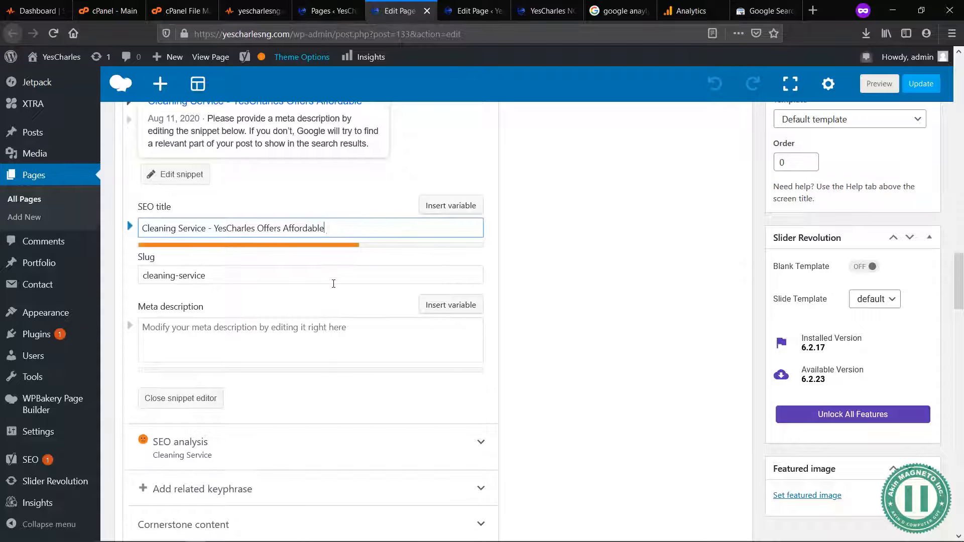
Step: Complete the SEO title with "Service in Ilorin, Abuja, NG" and remove the space before "YesCharles"
{"action": "type", "text": "ordable Cl"}
{"action": "key", "text": "BackSpace"}
{"action": "type", "text": "Servic"}
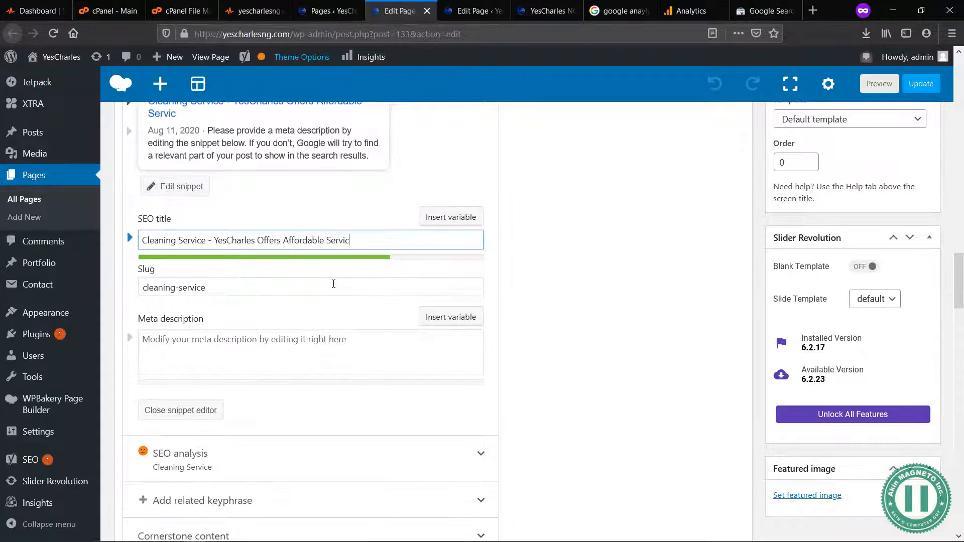
{"action": "type", "text": "e in Ilorin, Abuja, NG"}
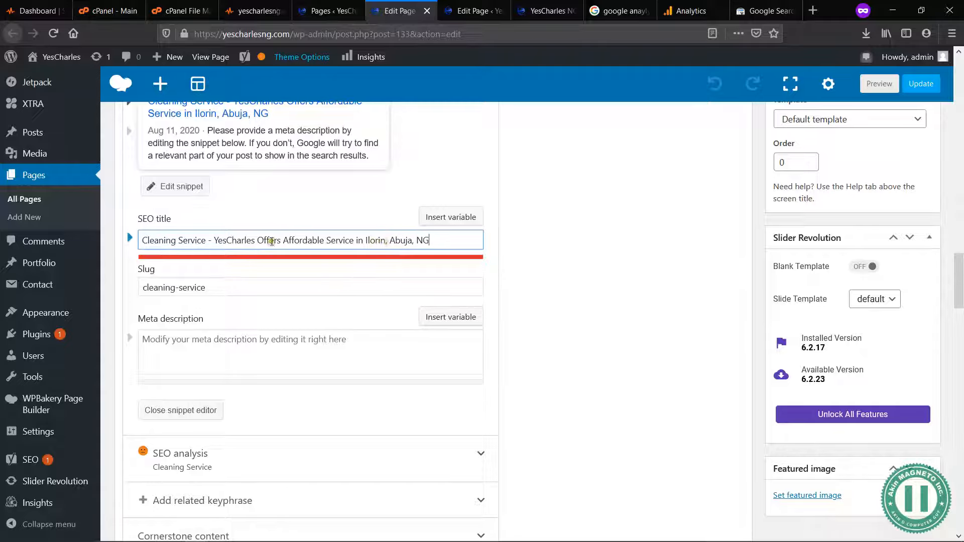
{"action": "left_click", "coordinate": [212, 240]}
{"action": "key", "text": "BackSpace"}
{"action": "left_click", "coordinate": [431, 241]}
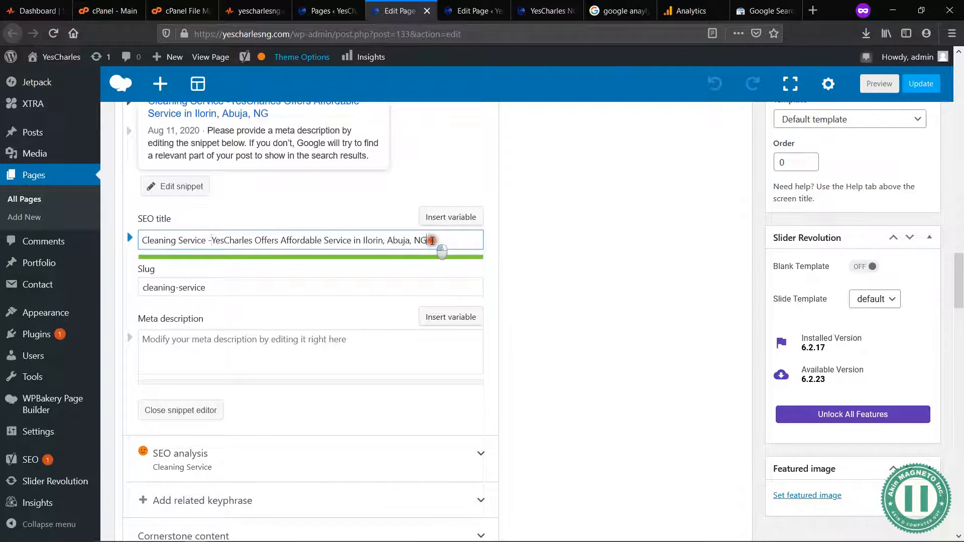
Step: Examine the keyphrase, company name and location parts of the Cleaning Service page's SEO title
{"action": "left_click", "coordinate": [267, 238]}
{"action": "left_click", "coordinate": [204, 240]}
{"action": "left_click_drag", "start_coordinate": [254, 242], "coordinate": [215, 237]}
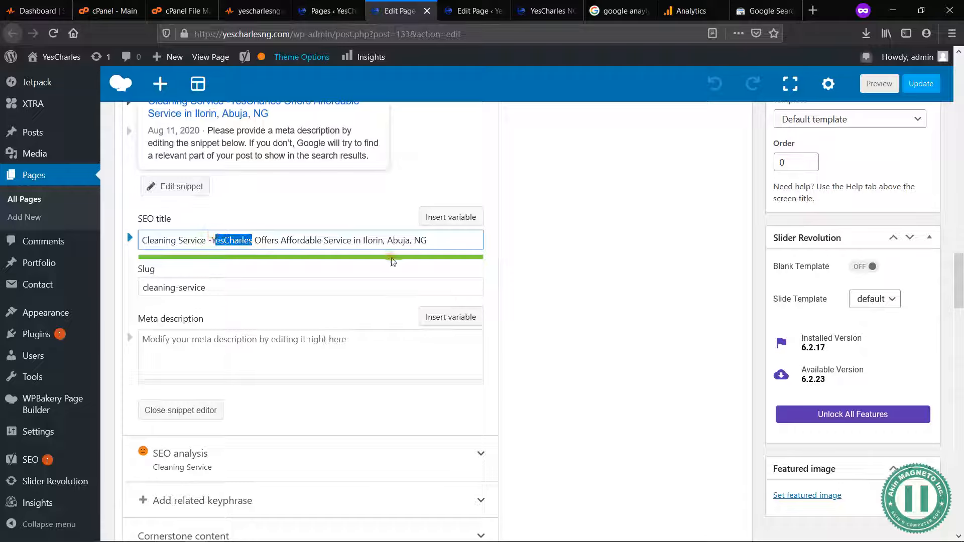
{"action": "left_click_drag", "start_coordinate": [428, 242], "coordinate": [363, 241]}
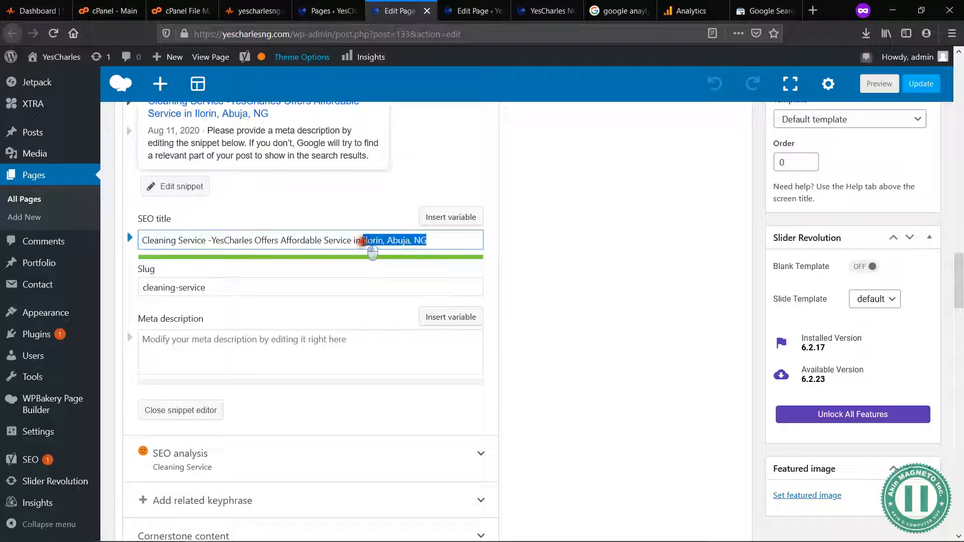
{"action": "left_click", "coordinate": [265, 338]}
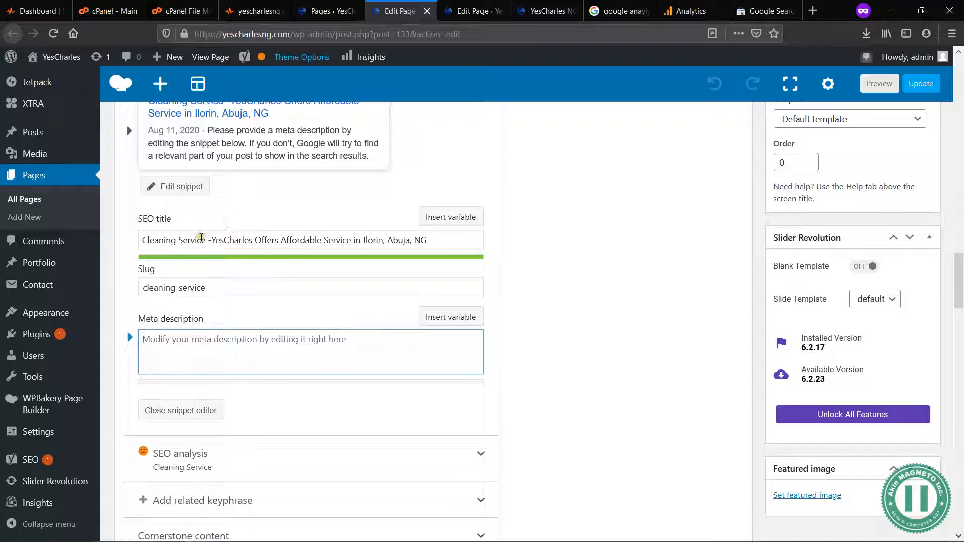
{"action": "left_click_drag", "start_coordinate": [208, 241], "coordinate": [140, 243]}
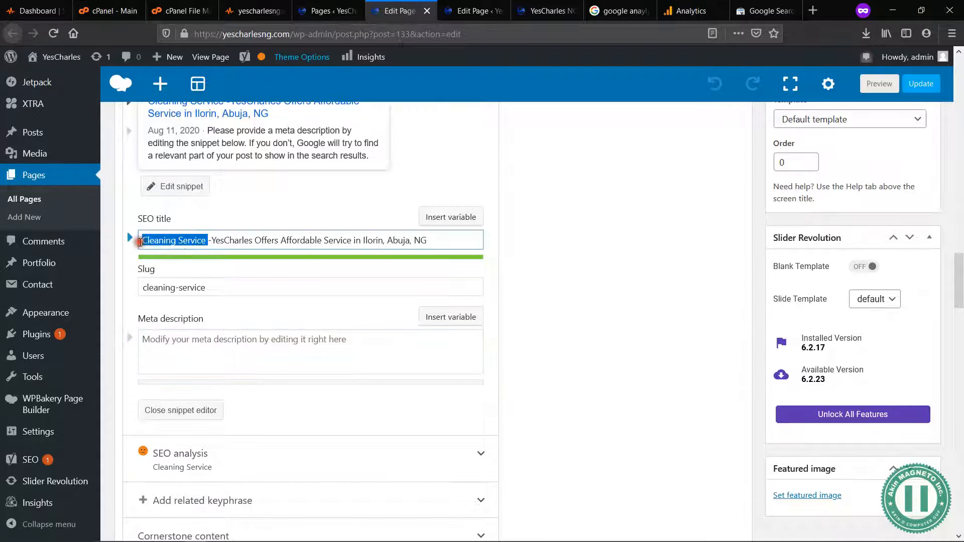
{"action": "left_click", "coordinate": [243, 346]}
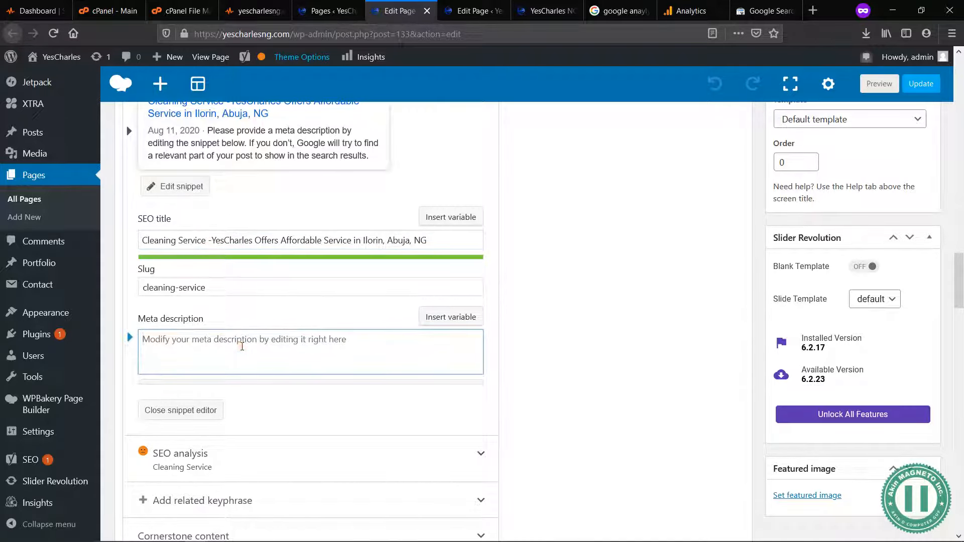
{"action": "scroll", "coordinate": [678, 455], "scroll_direction": "down", "scroll_amount": 3}
{"action": "left_click", "coordinate": [481, 349]}
{"action": "left_click", "coordinate": [482, 349]}
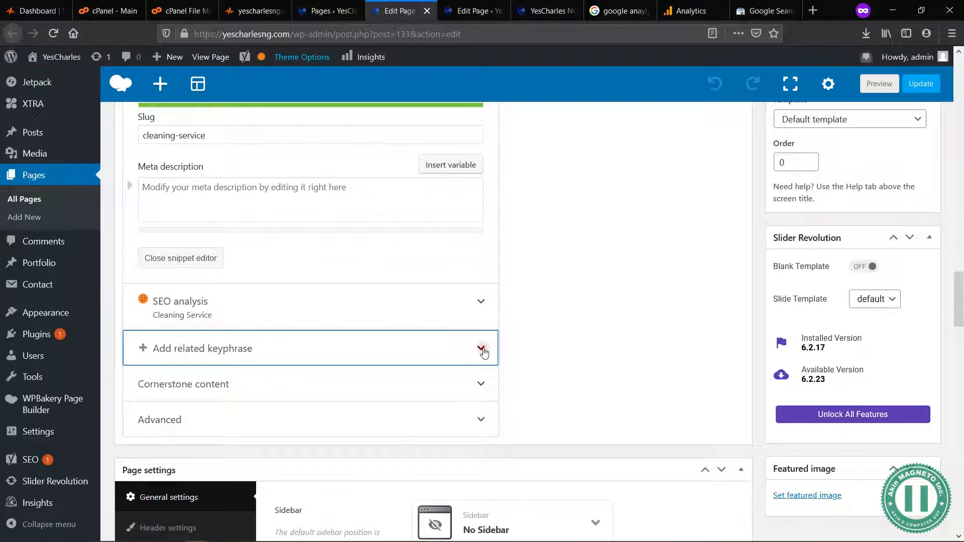
{"action": "scroll", "coordinate": [485, 354], "scroll_direction": "up", "scroll_amount": 1}
{"action": "scroll", "coordinate": [485, 353], "scroll_direction": "up", "scroll_amount": 3}
{"action": "left_click", "coordinate": [277, 351]}
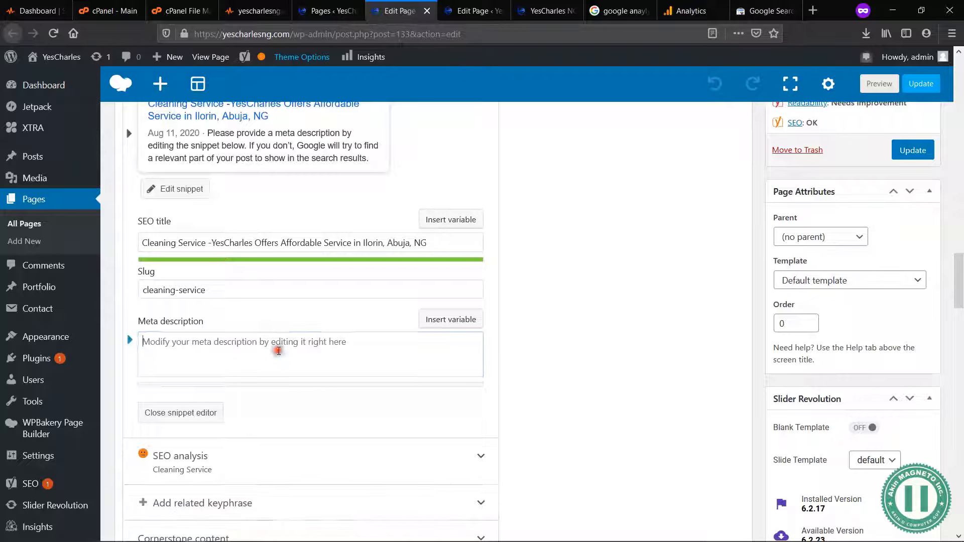
{"action": "left_click", "coordinate": [318, 243]}
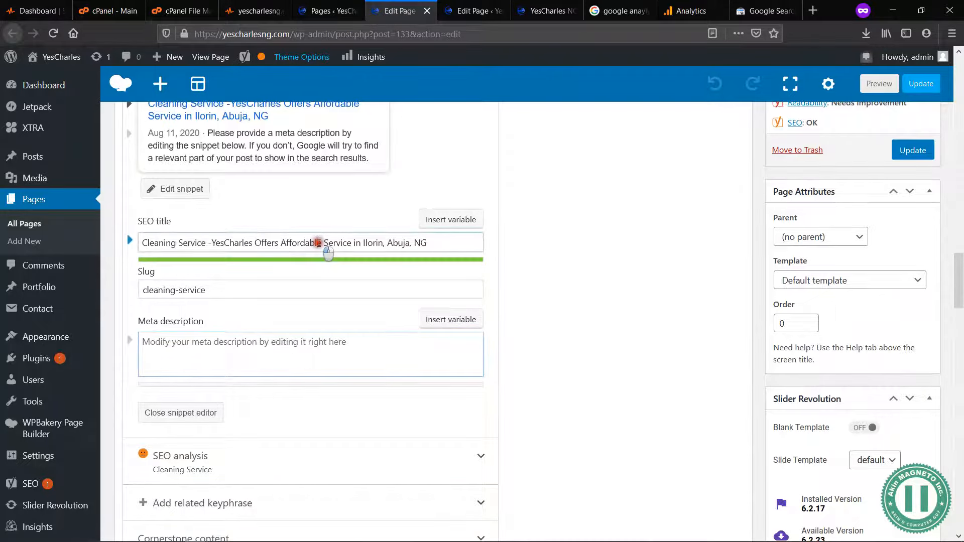
Step: Start the Cleaning Service page's meta description with "YesCharles Offers Pre / Post Construction Cleaning Service"
{"action": "left_click", "coordinate": [318, 337]}
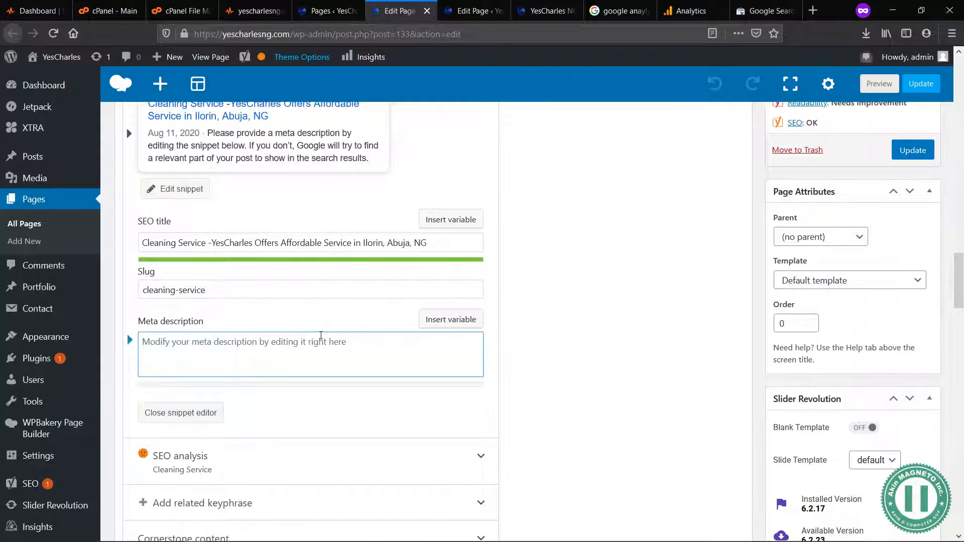
{"action": "type", "text": "YesCharles Offers Pre"}
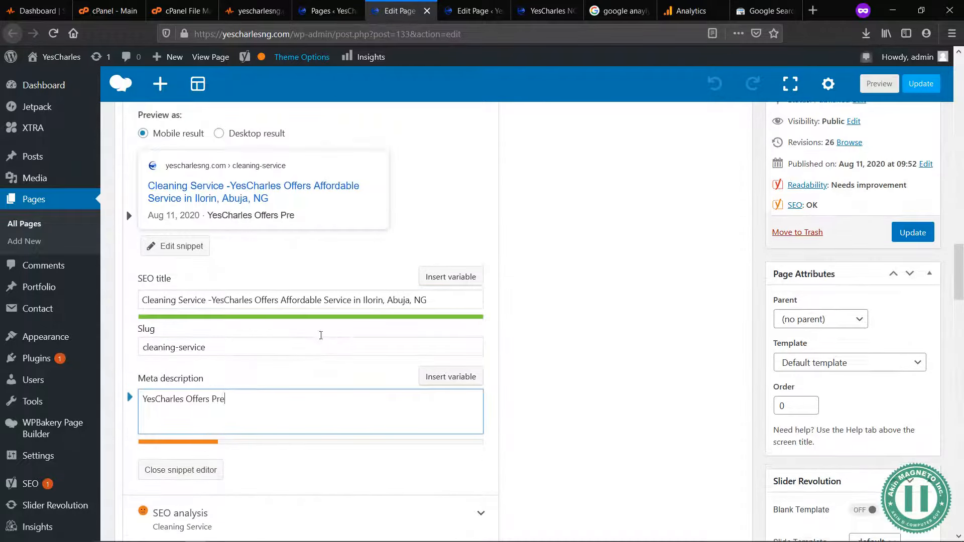
{"action": "type", "text": " / Post Cleaning"}
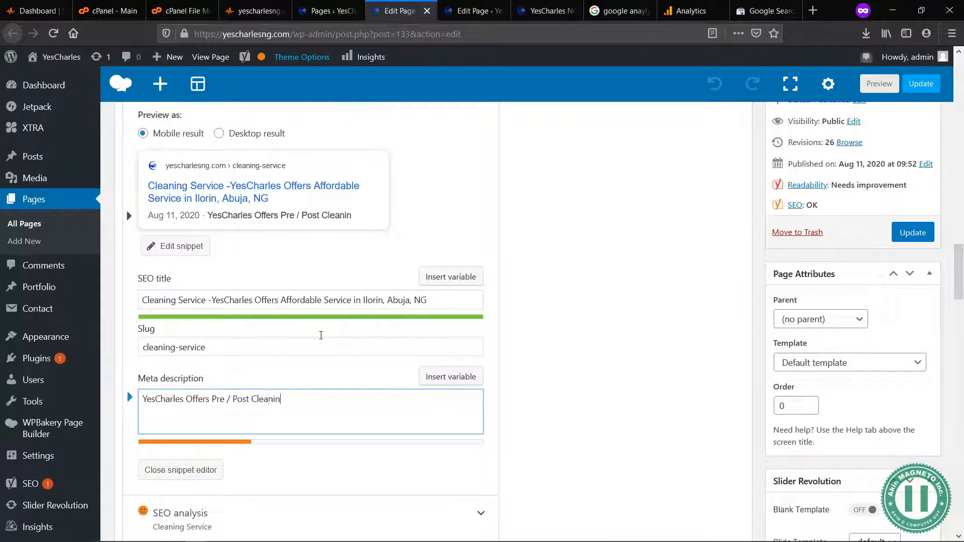
{"action": "key", "text": "BackSpace"}
{"action": "key", "text": "BackSpace"}
{"action": "key", "text": "BackSpace"}
{"action": "key", "text": "BackSpace"}
{"action": "key", "text": "BackSpace"}
{"action": "key", "text": "BackSpace"}
{"action": "type", "text": "nstruction Cleaning Serv"}
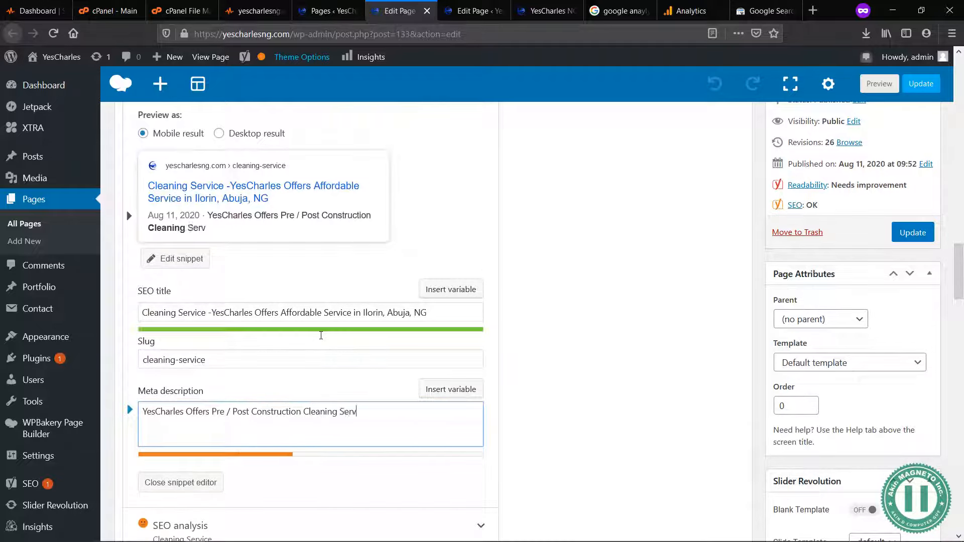
{"action": "type", "text": "ices"}
{"action": "key", "text": "BackSpace"}
Step: Continue the meta description with ", amongst other types at Affordable & Cheap Price"
{"action": "type", "text": ", amongst"}
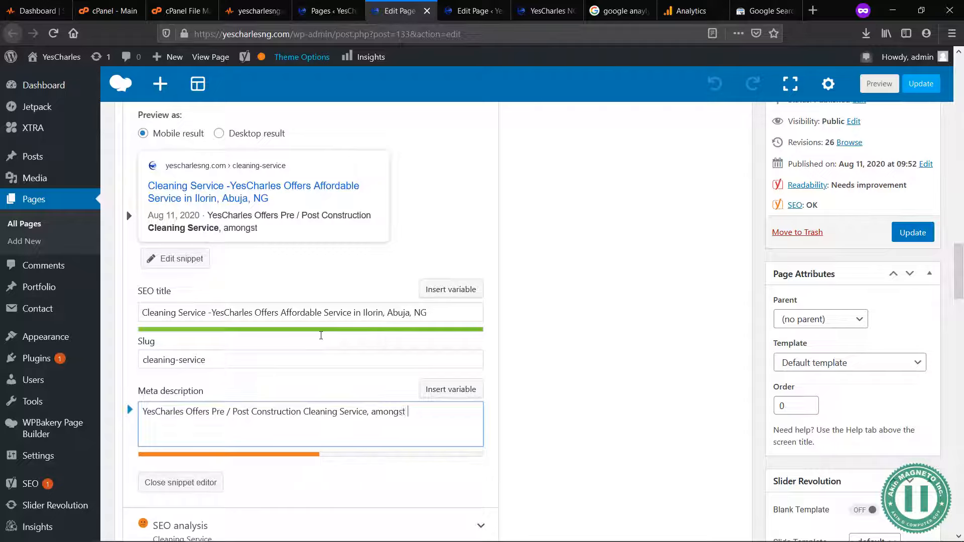
{"action": "type", "text": " other types"}
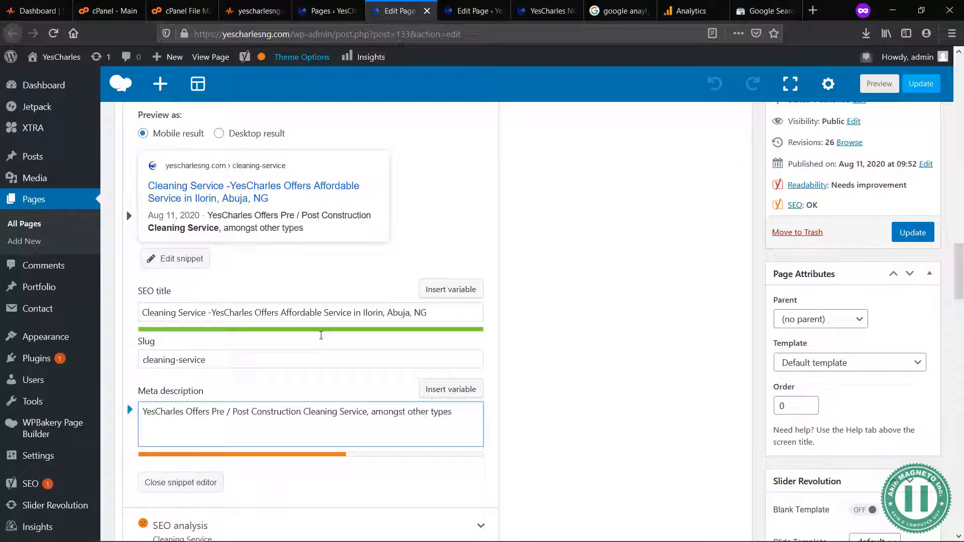
{"action": "type", "text": " at Afford"}
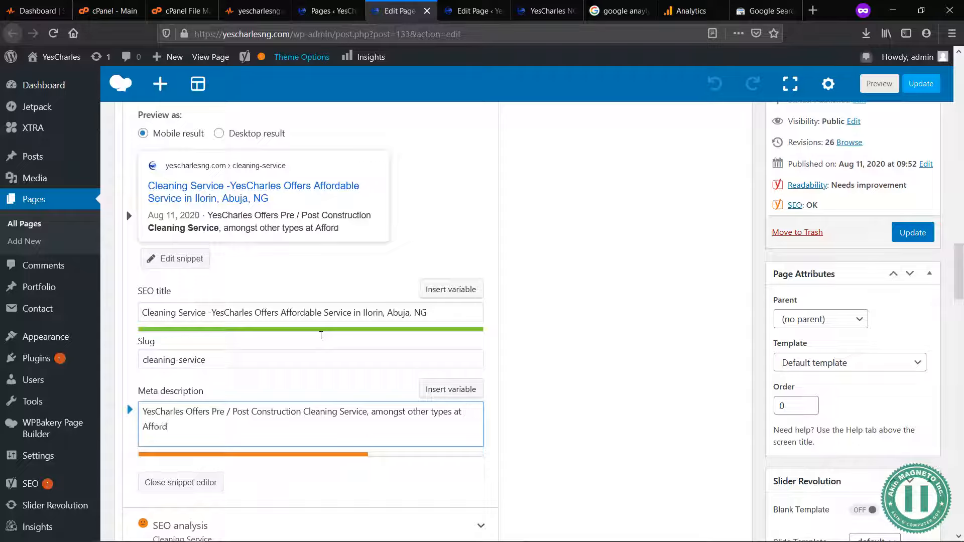
{"action": "type", "text": "able & Best"}
{"action": "key", "text": "BackSpace"}
{"action": "key", "text": "BackSpace"}
{"action": "key", "text": "BackSpace"}
{"action": "key", "text": "BackSpace"}
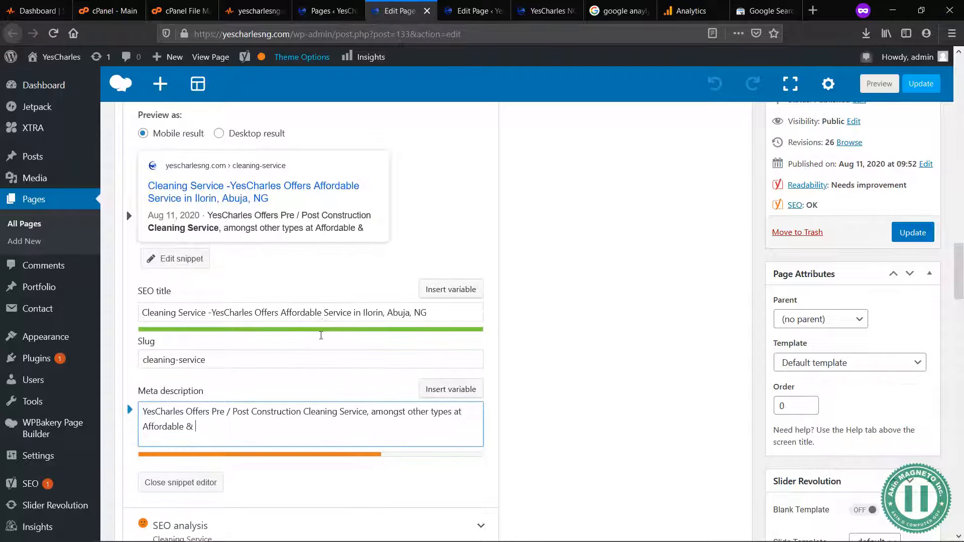
{"action": "type", "text": "Cheap Price"}
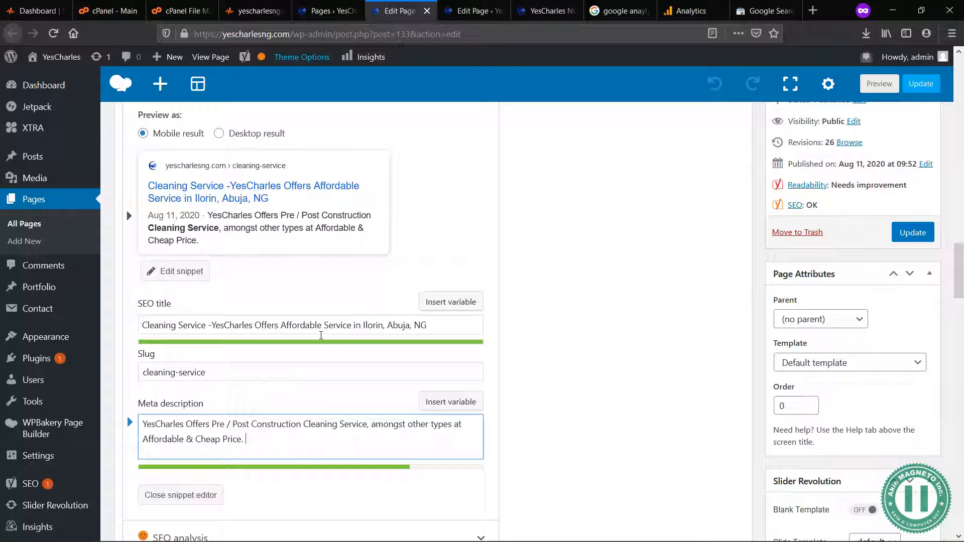
Step: Finish the meta description with "in Ilorin, Abuja, Nigeria" and close the snippet editor
{"action": "type", "text": "in Ilorin, A"}
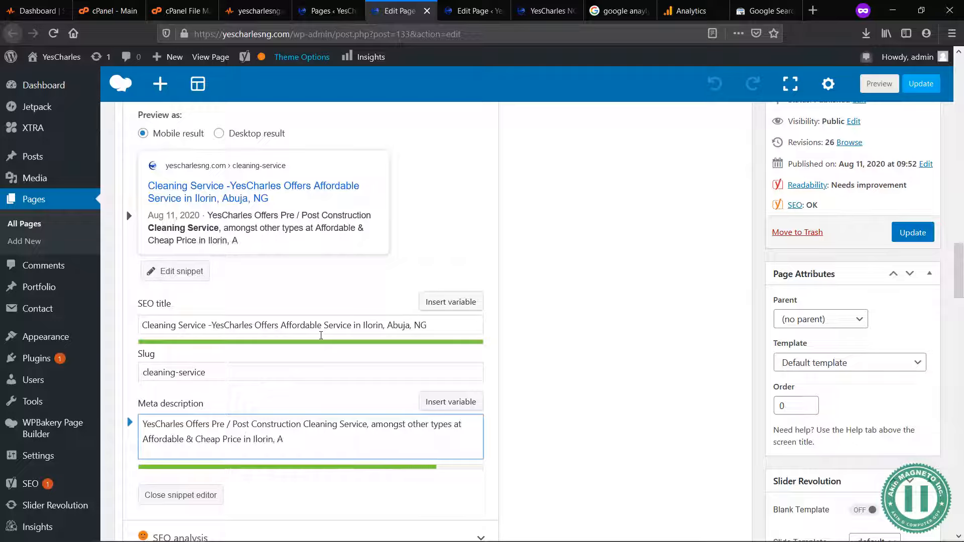
{"action": "type", "text": "buja, Nigeria"}
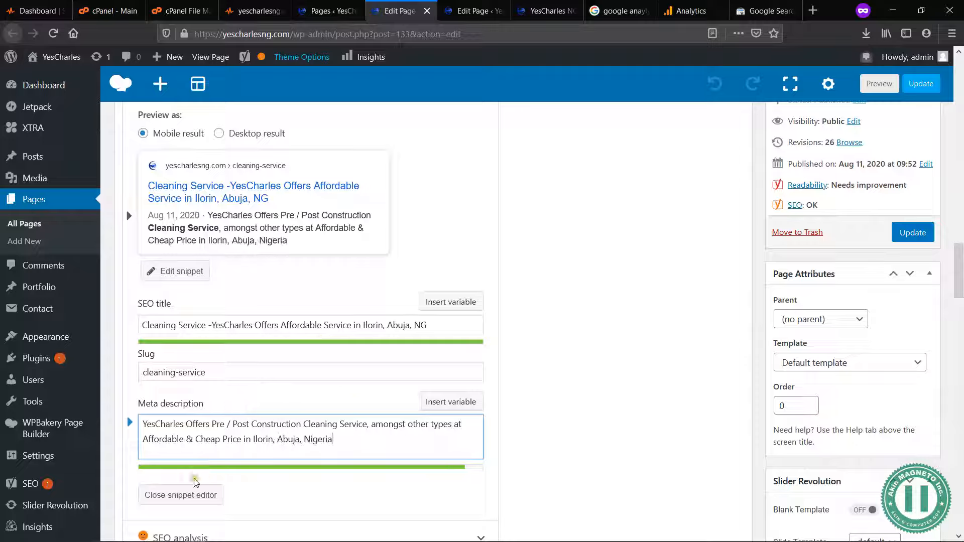
{"action": "left_click", "coordinate": [181, 496]}
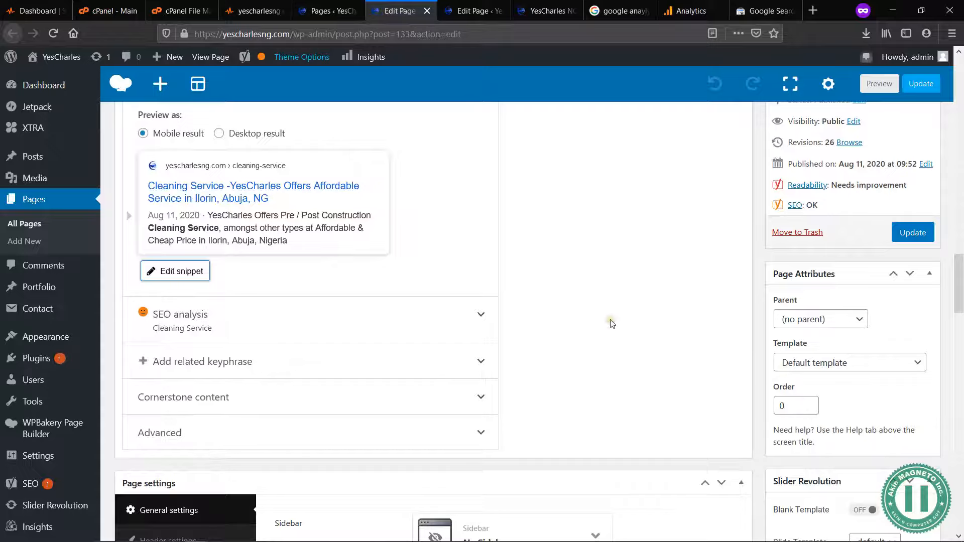
Step: Expand the Cleaning Service page's SEO analysis and examine its problems, improvements and good results
{"action": "scroll", "coordinate": [612, 324], "scroll_direction": "down", "scroll_amount": 6}
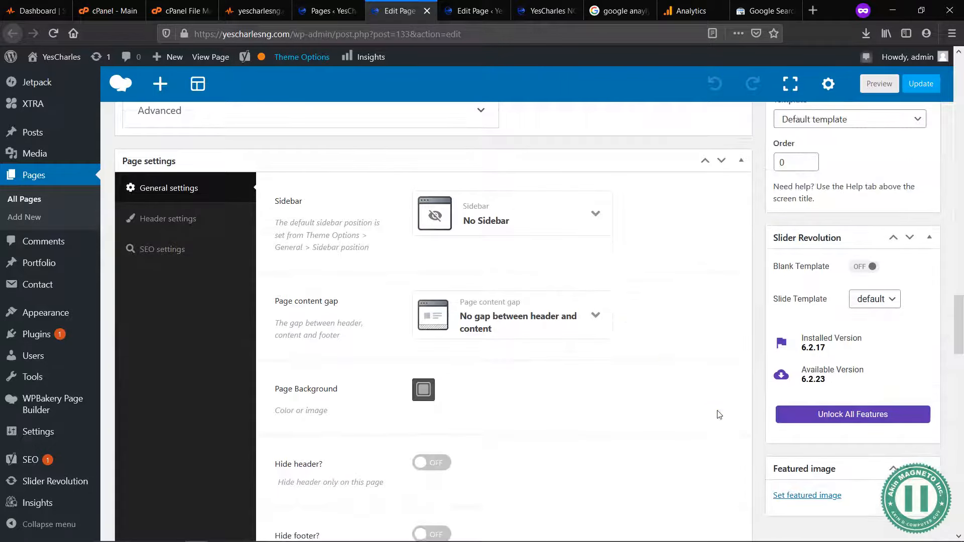
{"action": "scroll", "coordinate": [709, 286], "scroll_direction": "up", "scroll_amount": 6}
{"action": "left_click", "coordinate": [236, 329]}
{"action": "scroll", "coordinate": [443, 476], "scroll_direction": "down", "scroll_amount": 3}
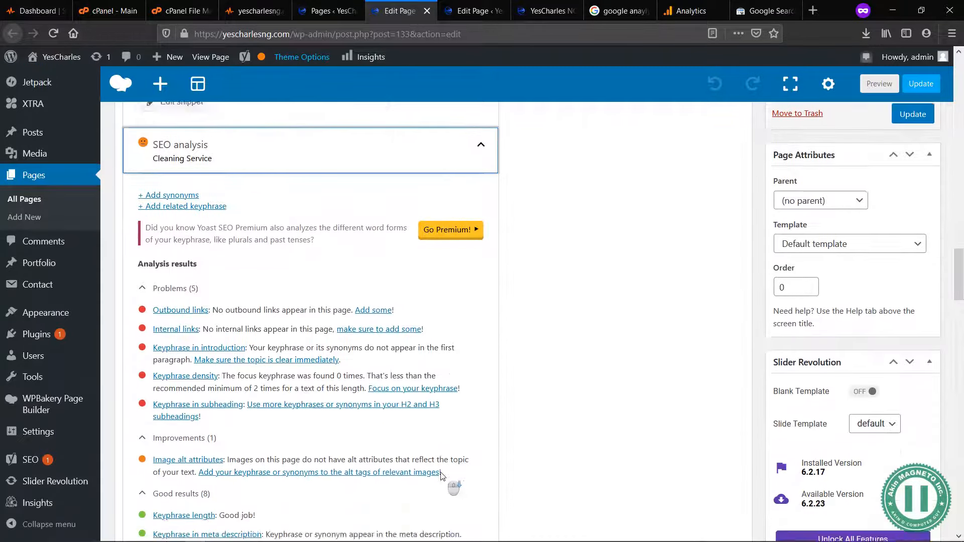
{"action": "scroll", "coordinate": [441, 476], "scroll_direction": "down", "scroll_amount": 5}
{"action": "scroll", "coordinate": [363, 259], "scroll_direction": "up", "scroll_amount": 15}
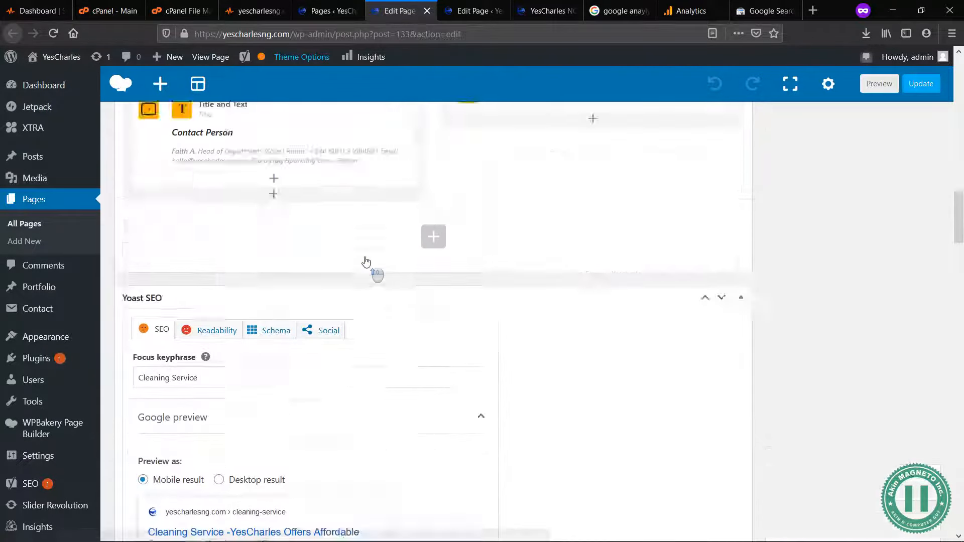
{"action": "scroll", "coordinate": [366, 262], "scroll_direction": "up", "scroll_amount": 4}
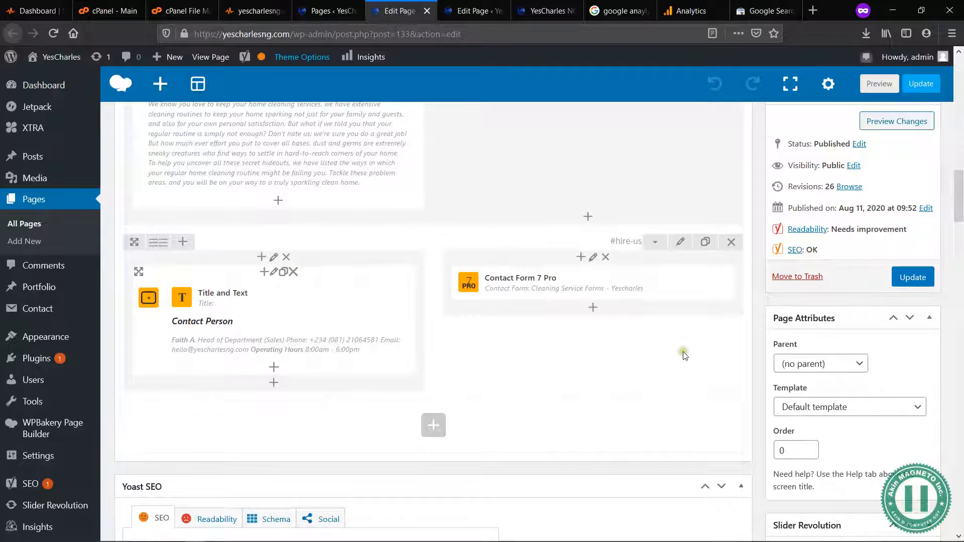
{"action": "scroll", "coordinate": [684, 355], "scroll_direction": "down", "scroll_amount": 15}
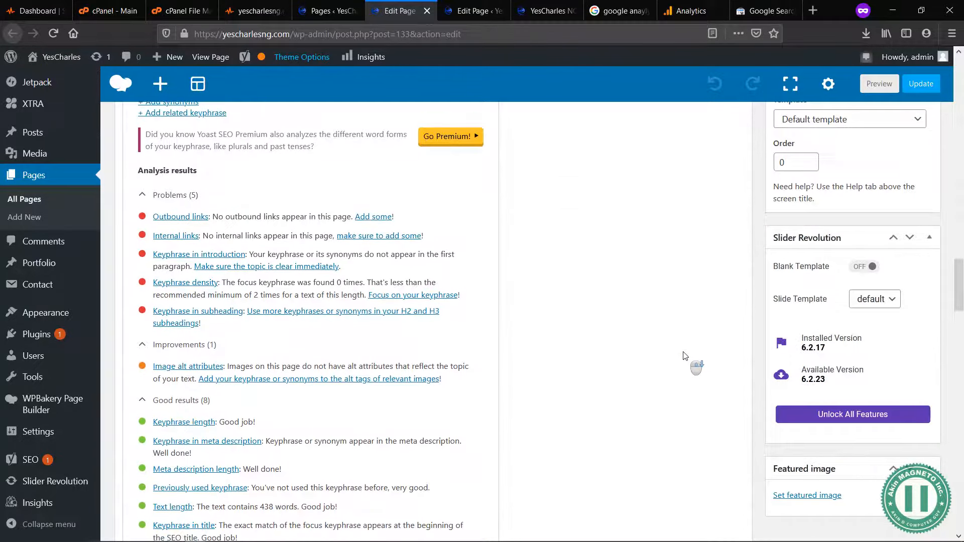
{"action": "scroll", "coordinate": [334, 417], "scroll_direction": "down", "scroll_amount": 3}
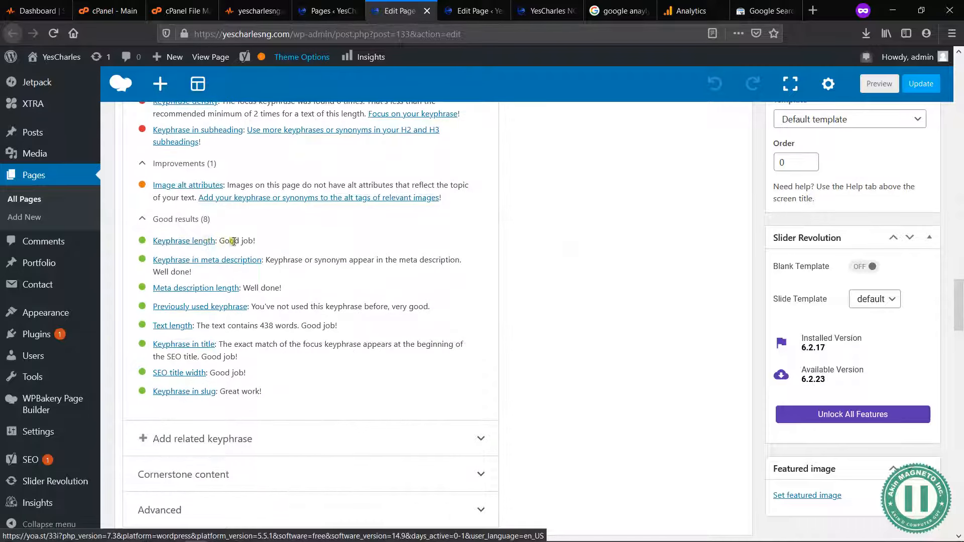
{"action": "scroll", "coordinate": [224, 234], "scroll_direction": "up", "scroll_amount": 1}
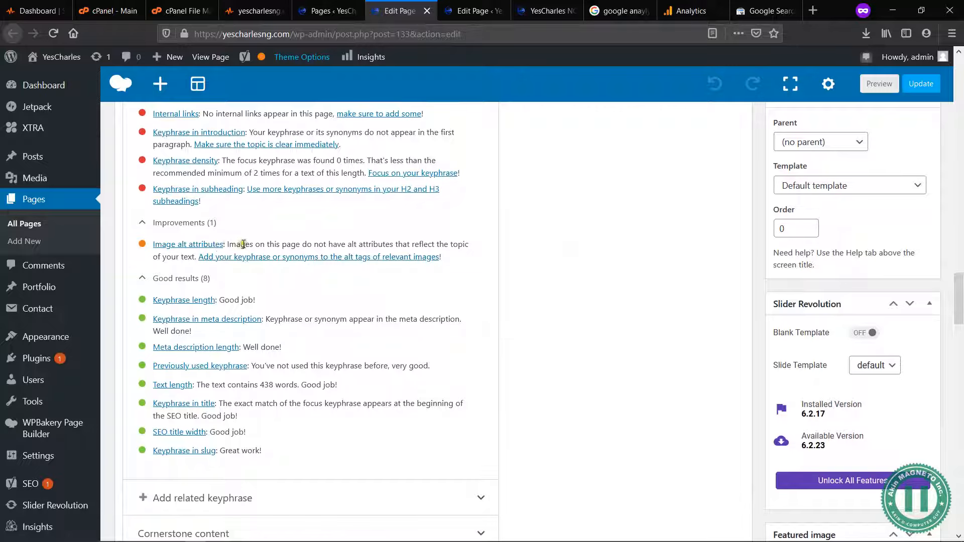
{"action": "scroll", "coordinate": [841, 404], "scroll_direction": "down", "scroll_amount": 3}
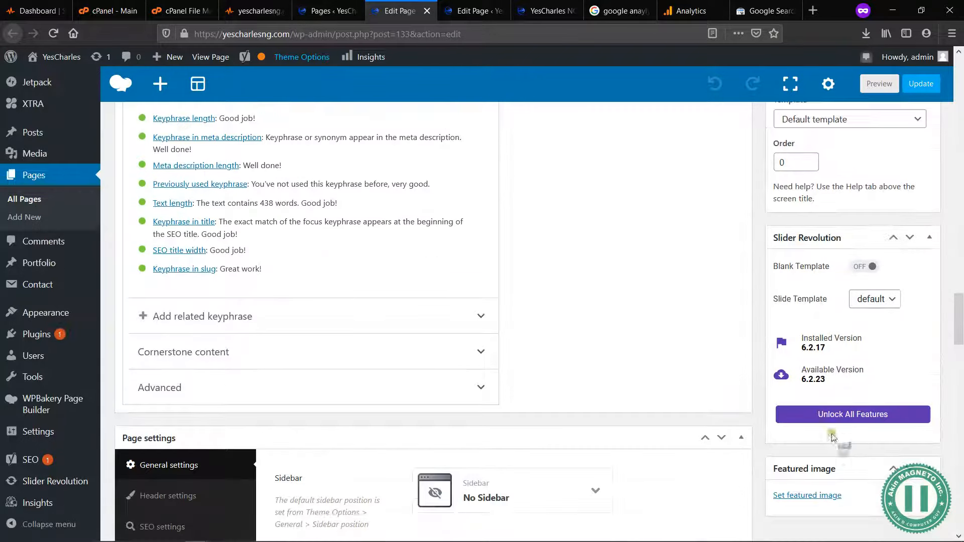
Step: Set fumigation-yescharles-services.jpg from the media library as the page's featured image, with the alt text "Cleaning Service"
{"action": "left_click", "coordinate": [813, 495]}
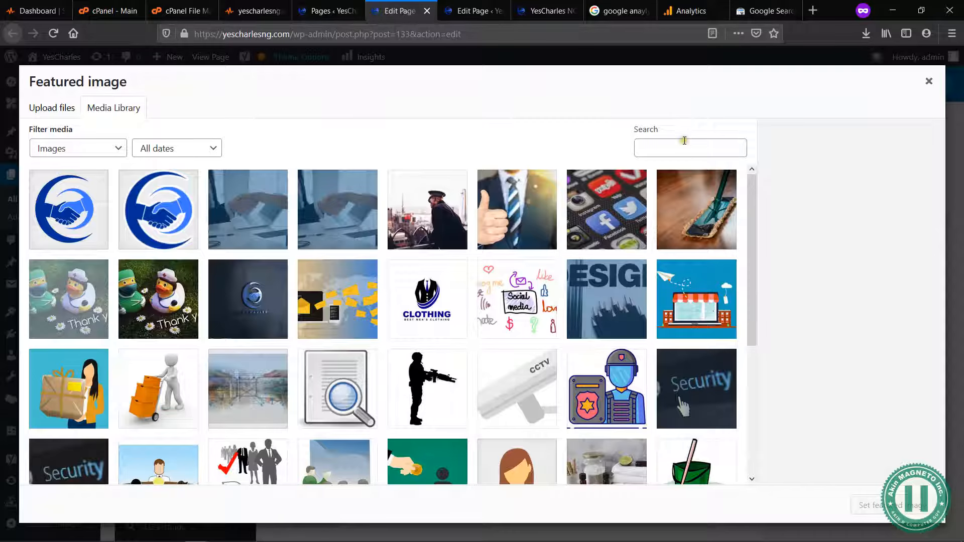
{"action": "scroll", "coordinate": [622, 312], "scroll_direction": "down", "scroll_amount": 3}
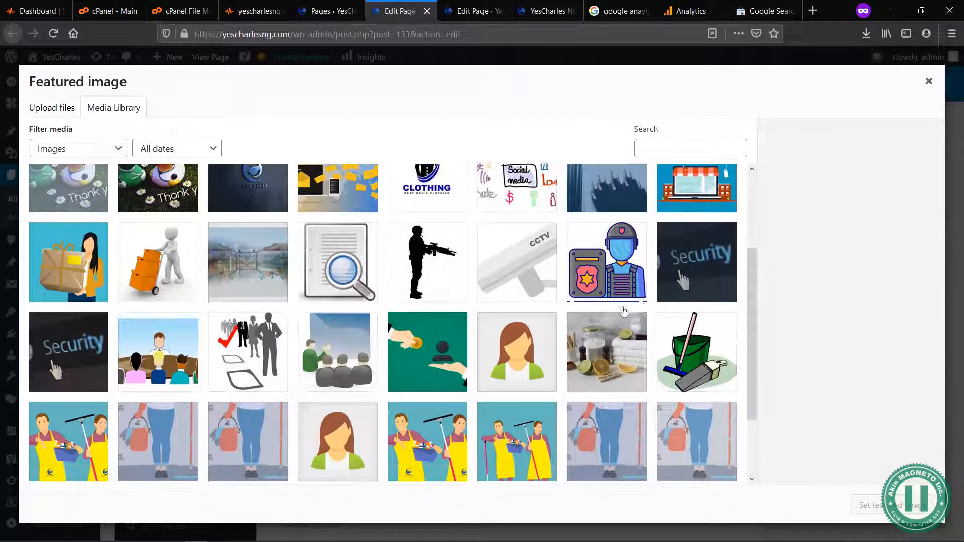
{"action": "left_click", "coordinate": [708, 366]}
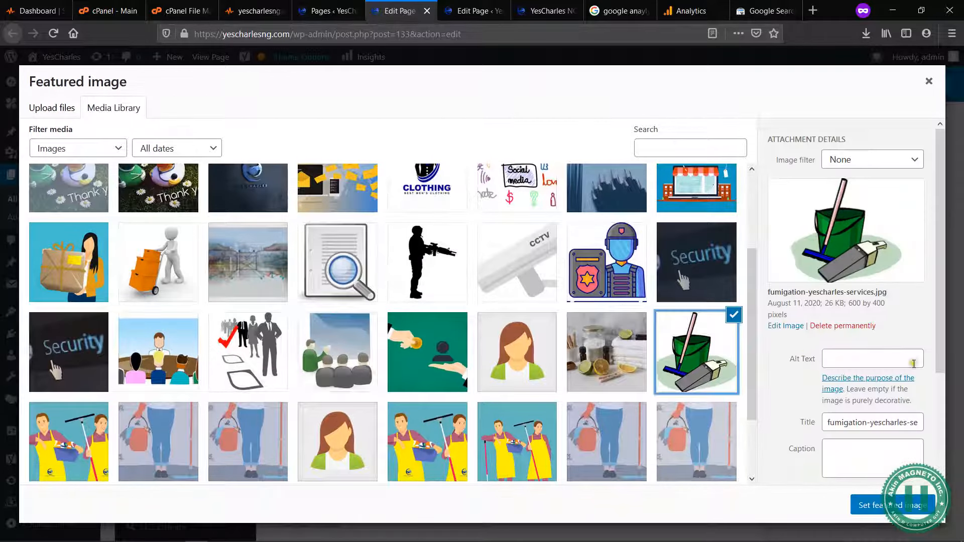
{"action": "left_click", "coordinate": [848, 362]}
{"action": "type", "text": "Yescharles"}
{"action": "key", "text": "ctrl+a"}
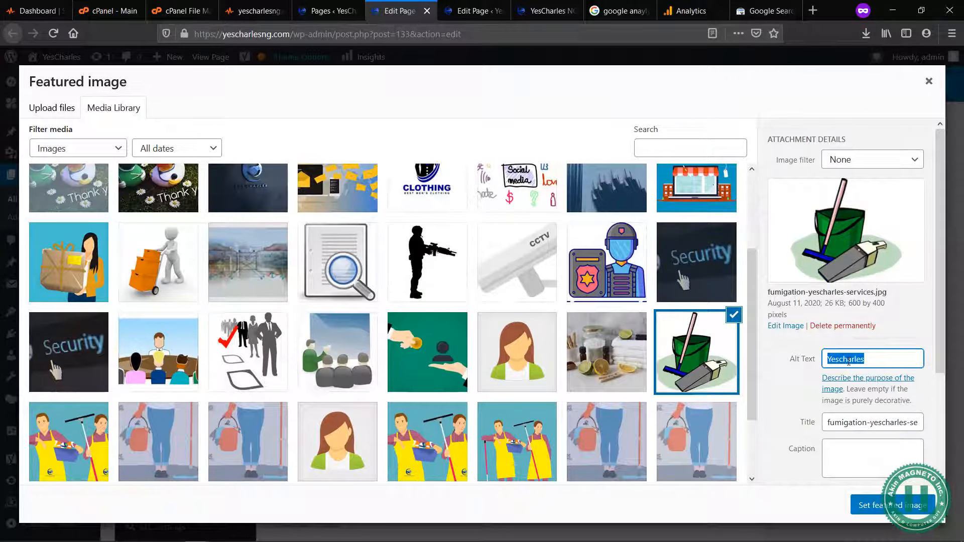
{"action": "type", "text": "Cleaning Service"}
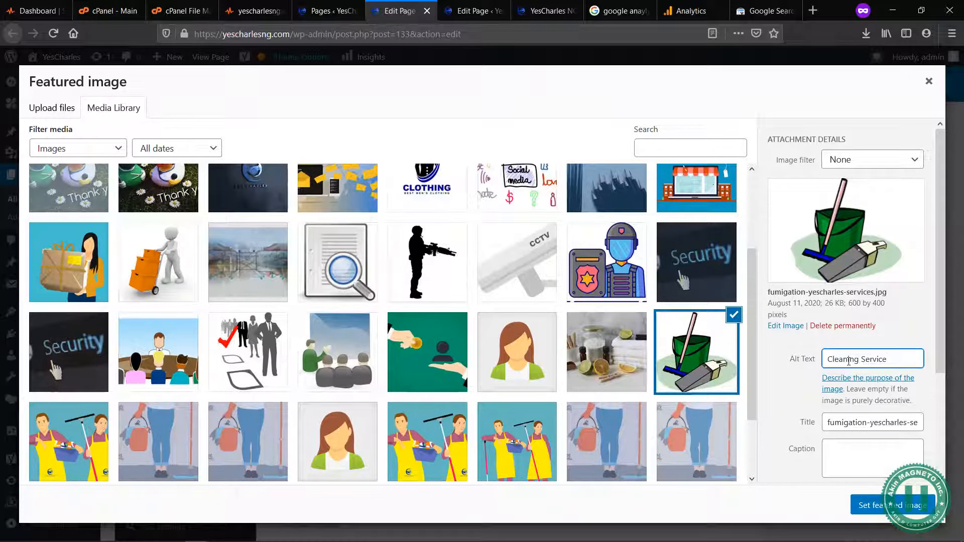
{"action": "left_click", "coordinate": [869, 506]}
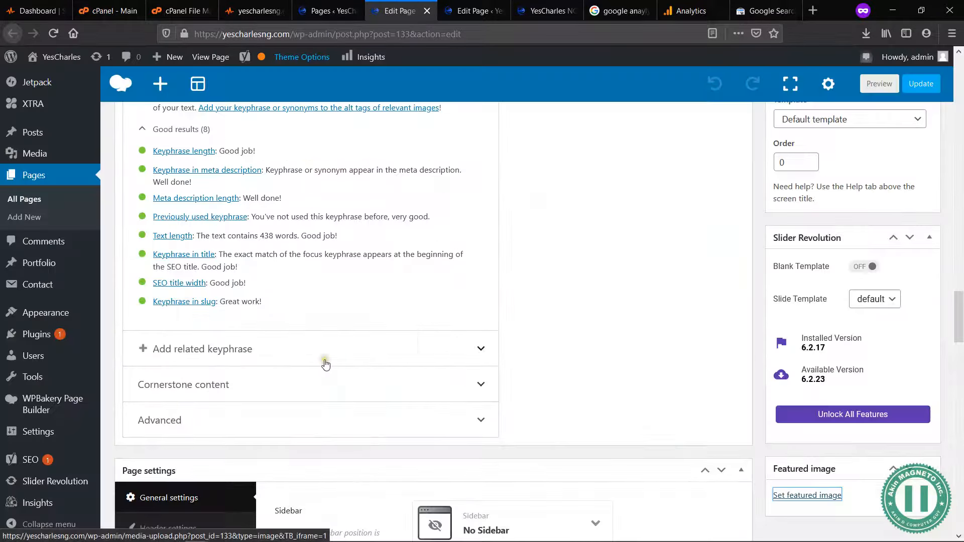
Step: Examine the SEO analysis problems, especially keyphrase density, and compare the focus keyphrase with the wording in the page's content blocks
{"action": "scroll", "coordinate": [326, 365], "scroll_direction": "up", "scroll_amount": 5}
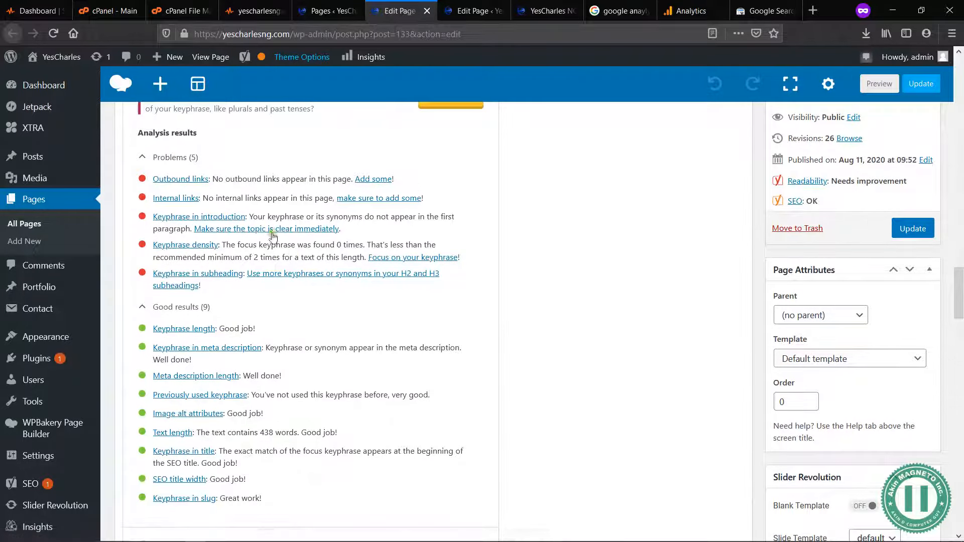
{"action": "scroll", "coordinate": [614, 222], "scroll_direction": "up", "scroll_amount": 10}
{"action": "scroll", "coordinate": [614, 221], "scroll_direction": "up", "scroll_amount": 7}
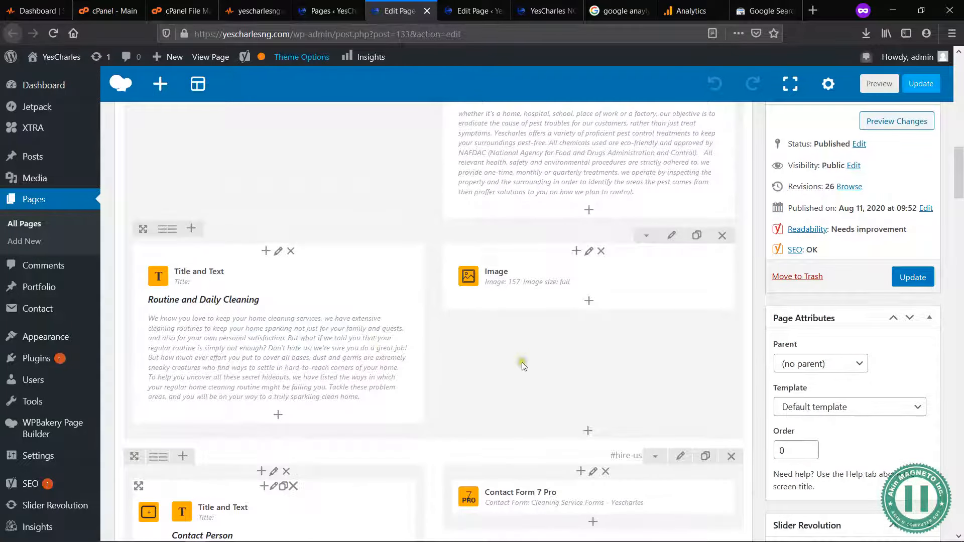
{"action": "scroll", "coordinate": [349, 249], "scroll_direction": "up", "scroll_amount": 10}
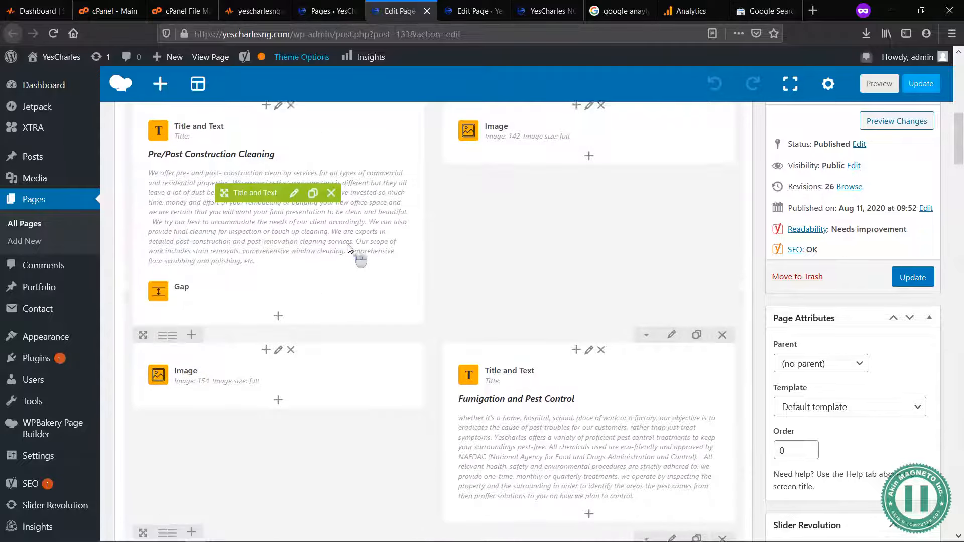
{"action": "scroll", "coordinate": [350, 248], "scroll_direction": "up", "scroll_amount": 2}
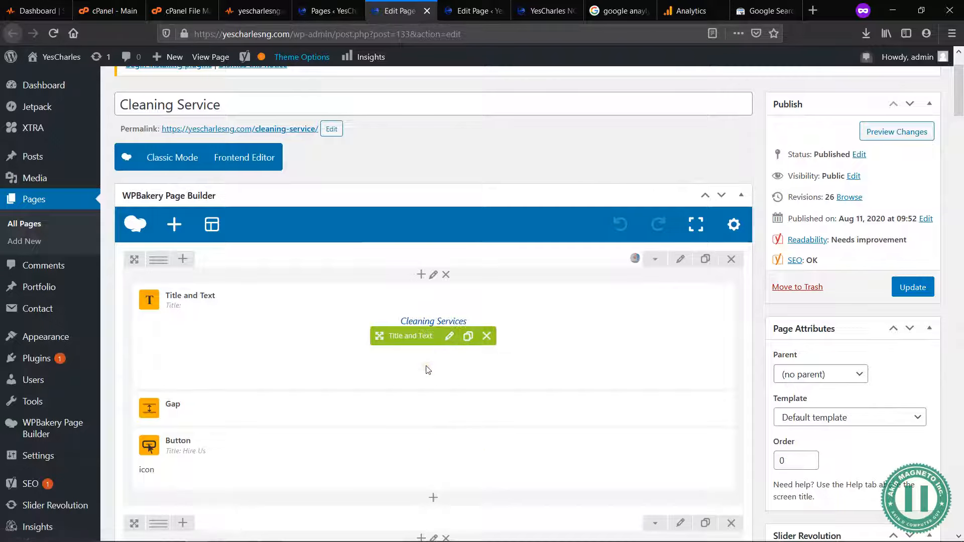
{"action": "scroll", "coordinate": [532, 414], "scroll_direction": "down", "scroll_amount": 6}
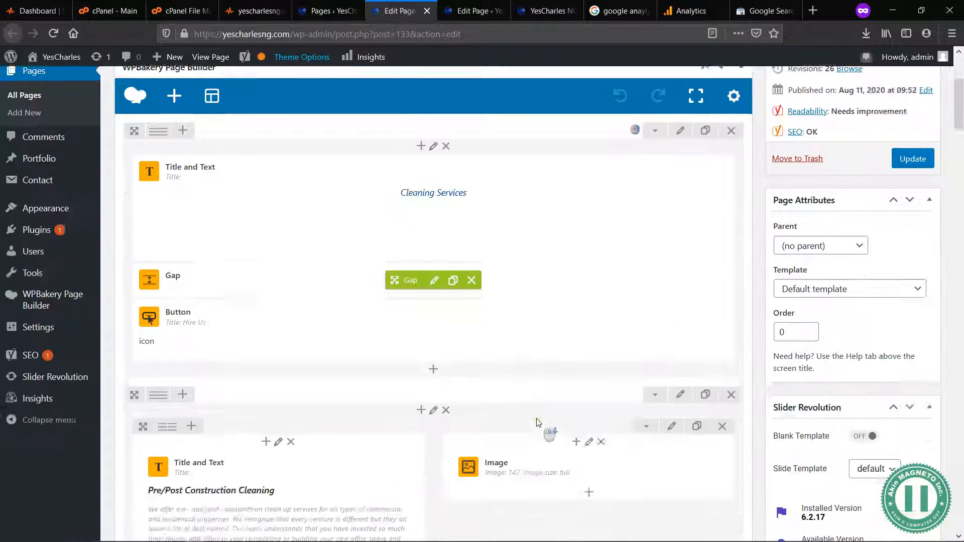
{"action": "scroll", "coordinate": [536, 422], "scroll_direction": "down", "scroll_amount": 15}
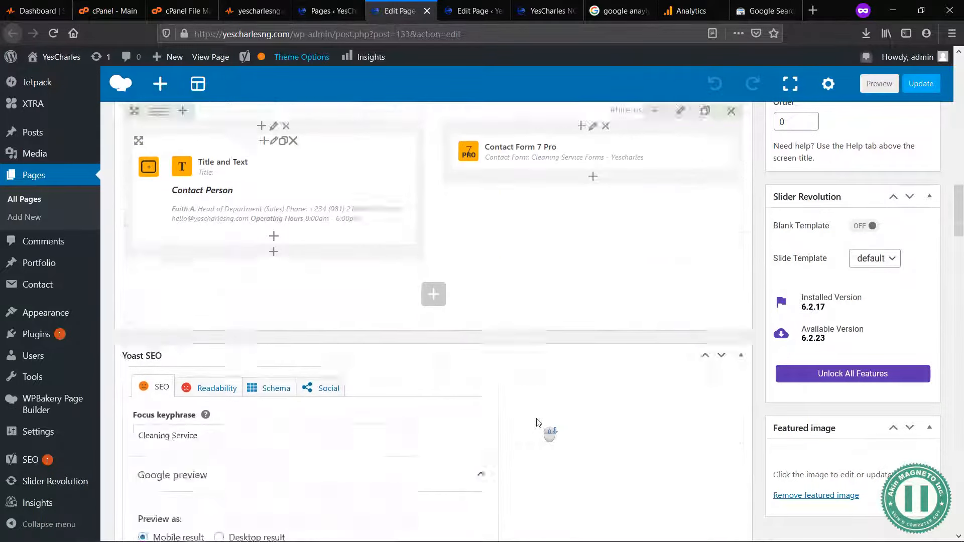
{"action": "scroll", "coordinate": [537, 422], "scroll_direction": "down", "scroll_amount": 8}
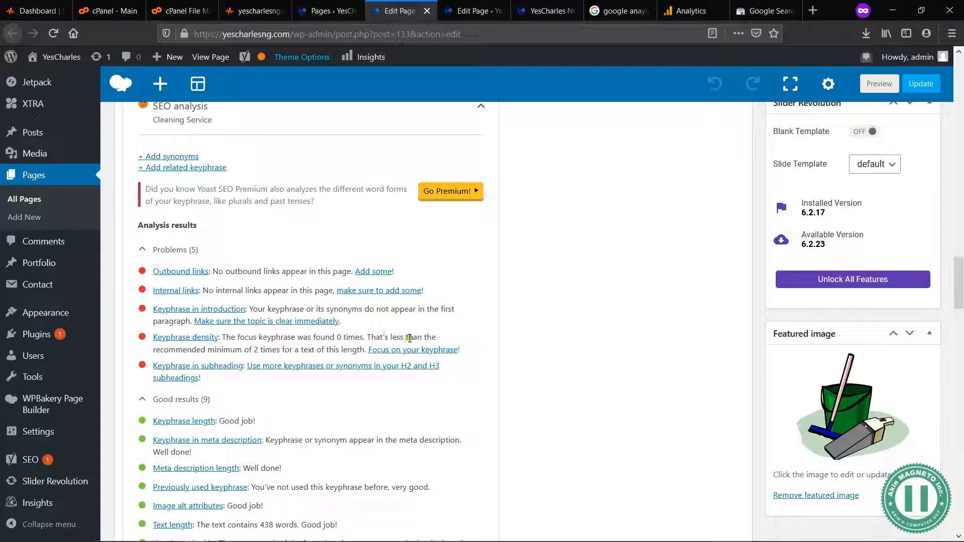
{"action": "left_click_drag", "start_coordinate": [254, 352], "coordinate": [302, 351]}
{"action": "left_click", "coordinate": [302, 351]}
Step: Change the Cleaning Service page's focus keyphrase to "Cleaning Services"
{"action": "scroll", "coordinate": [530, 287], "scroll_direction": "up", "scroll_amount": 6}
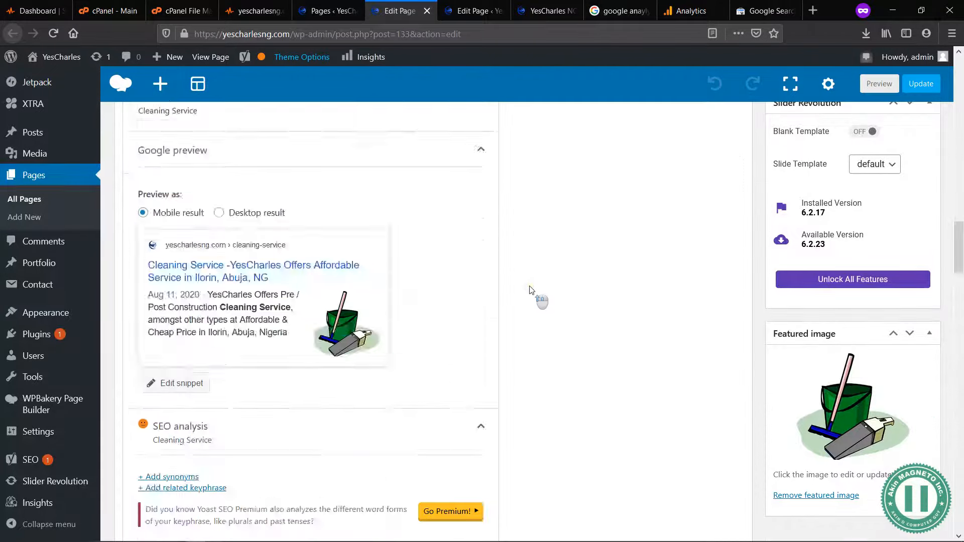
{"action": "scroll", "coordinate": [530, 290], "scroll_direction": "up", "scroll_amount": 10}
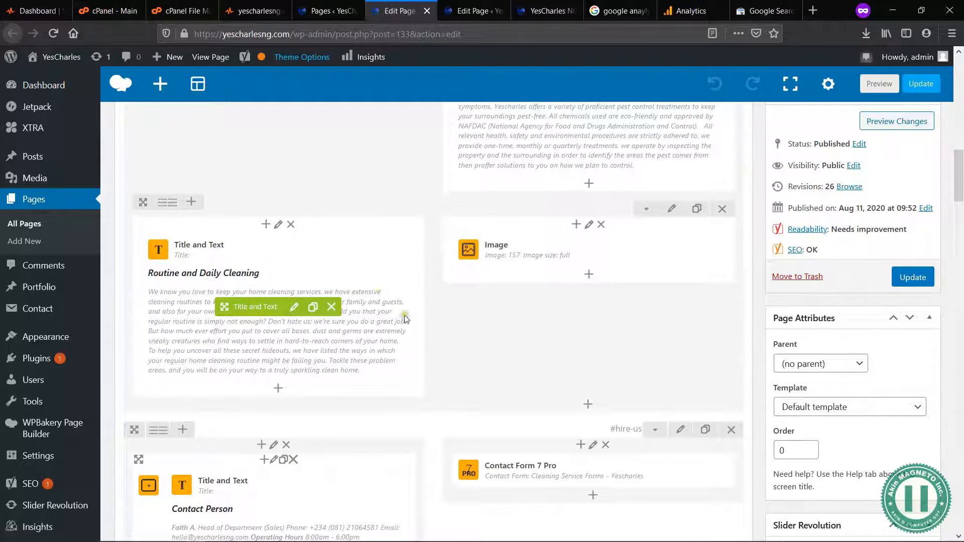
{"action": "scroll", "coordinate": [406, 319], "scroll_direction": "down", "scroll_amount": 8}
{"action": "left_click", "coordinate": [210, 316]}
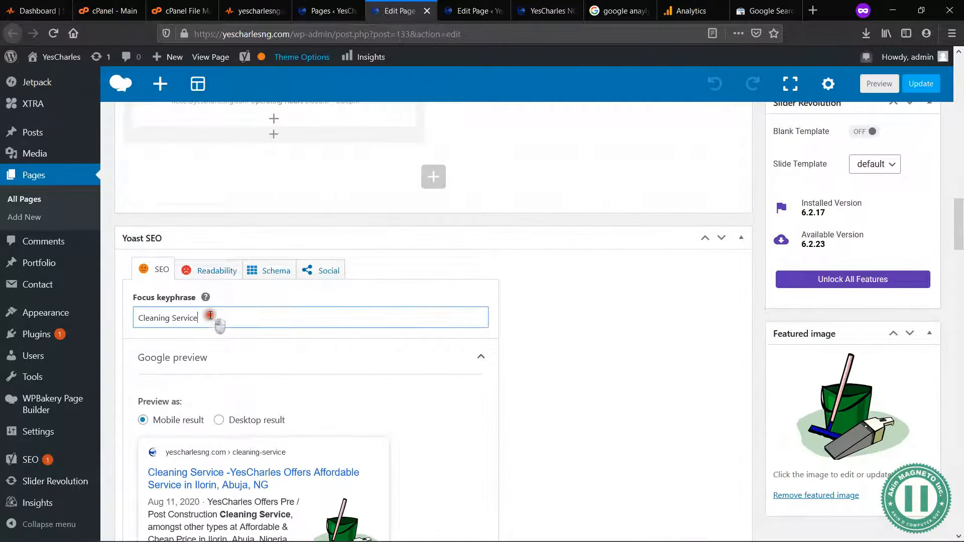
Step: Recheck the SEO analysis for the plural keyphrase, looking at keyphrase density, title, meta description and the Google preview
{"action": "scroll", "coordinate": [375, 440], "scroll_direction": "down", "scroll_amount": 10}
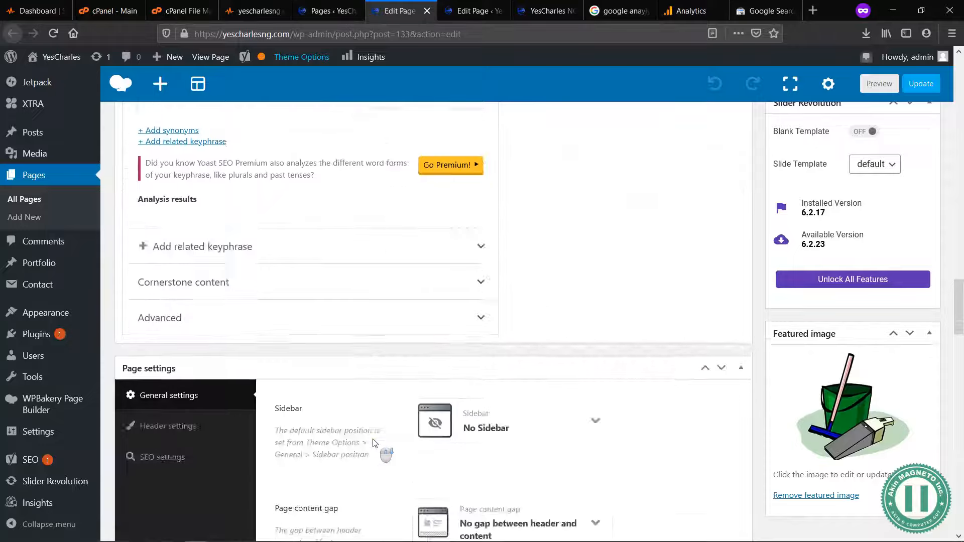
{"action": "scroll", "coordinate": [375, 444], "scroll_direction": "down", "scroll_amount": 5}
{"action": "scroll", "coordinate": [375, 444], "scroll_direction": "up", "scroll_amount": 6}
{"action": "scroll", "coordinate": [430, 456], "scroll_direction": "down", "scroll_amount": 2}
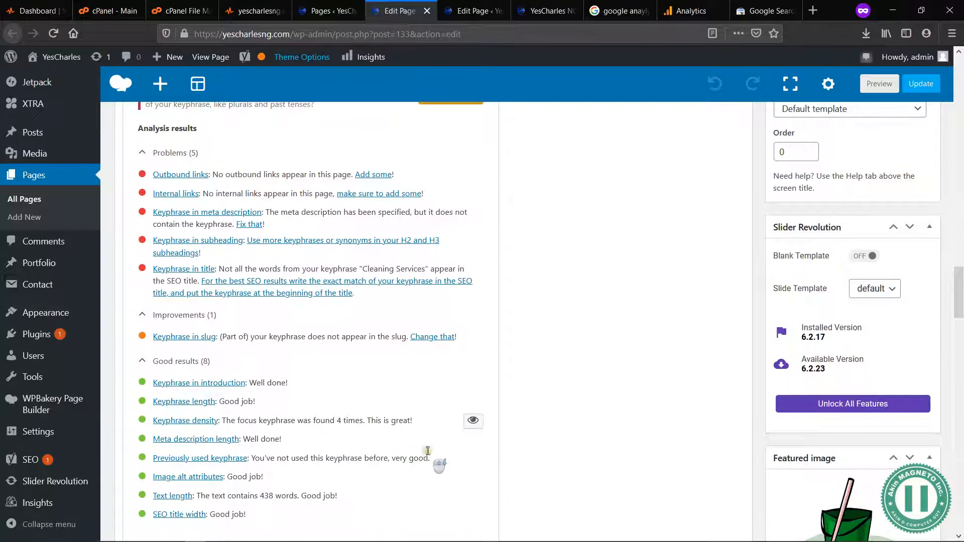
{"action": "left_click_drag", "start_coordinate": [235, 420], "coordinate": [369, 421]}
{"action": "left_click", "coordinate": [356, 421]}
{"action": "scroll", "coordinate": [533, 324], "scroll_direction": "up", "scroll_amount": 3}
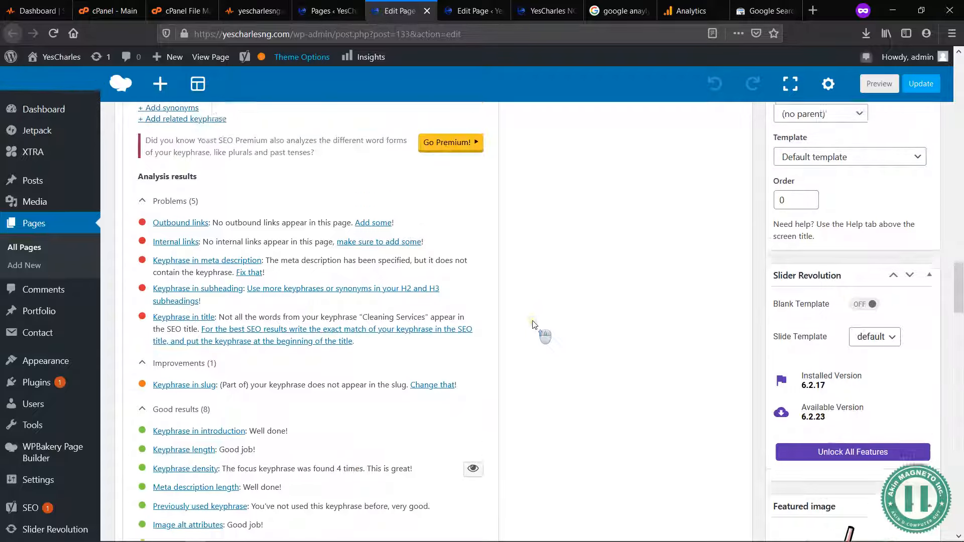
{"action": "scroll", "coordinate": [335, 343], "scroll_direction": "up", "scroll_amount": 5}
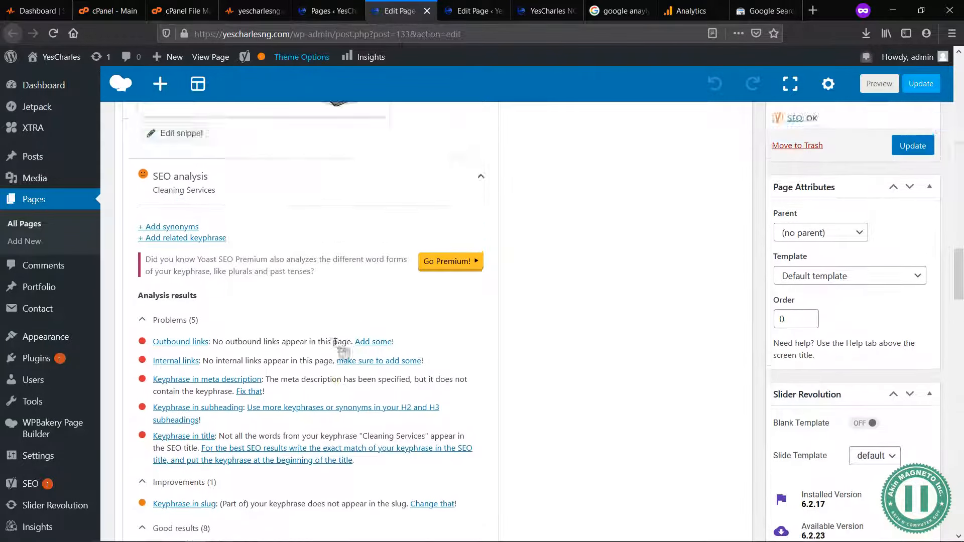
{"action": "scroll", "coordinate": [258, 316], "scroll_direction": "up", "scroll_amount": 4}
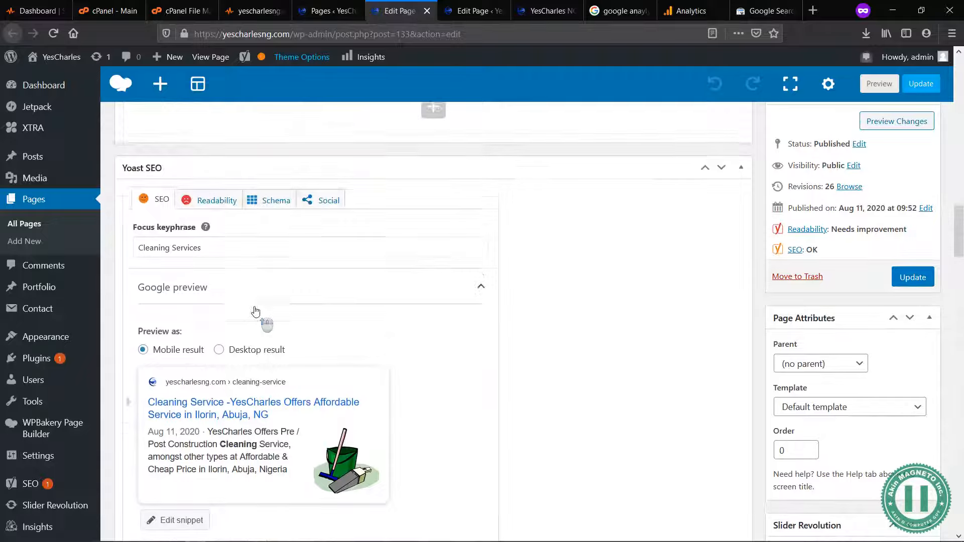
{"action": "scroll", "coordinate": [254, 397], "scroll_direction": "down", "scroll_amount": 3}
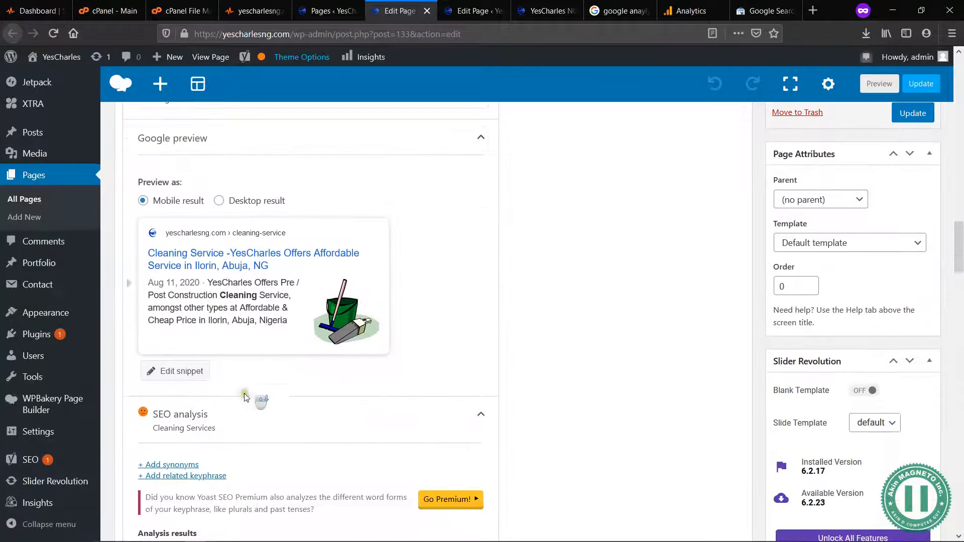
Step: Collapse the SEO analysis section and look over the Google preview above it
{"action": "left_click", "coordinate": [229, 422]}
{"action": "scroll", "coordinate": [237, 431], "scroll_direction": "down", "scroll_amount": 2}
{"action": "scroll", "coordinate": [278, 328], "scroll_direction": "up", "scroll_amount": 4}
{"action": "scroll", "coordinate": [279, 327], "scroll_direction": "up", "scroll_amount": 1}
{"action": "left_click", "coordinate": [220, 216]}
{"action": "scroll", "coordinate": [213, 216], "scroll_direction": "down", "scroll_amount": 3}
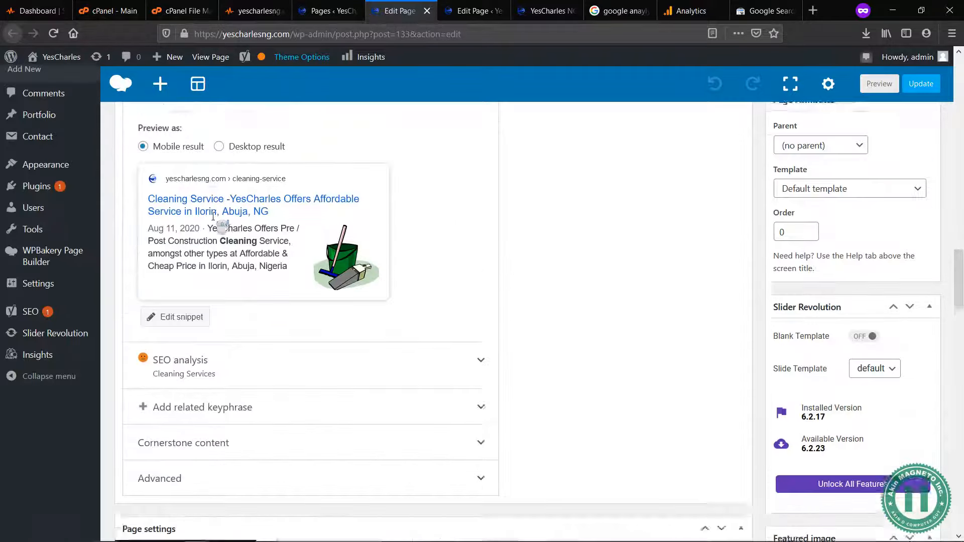
{"action": "scroll", "coordinate": [226, 302], "scroll_direction": "down", "scroll_amount": 2}
{"action": "left_click", "coordinate": [235, 311]}
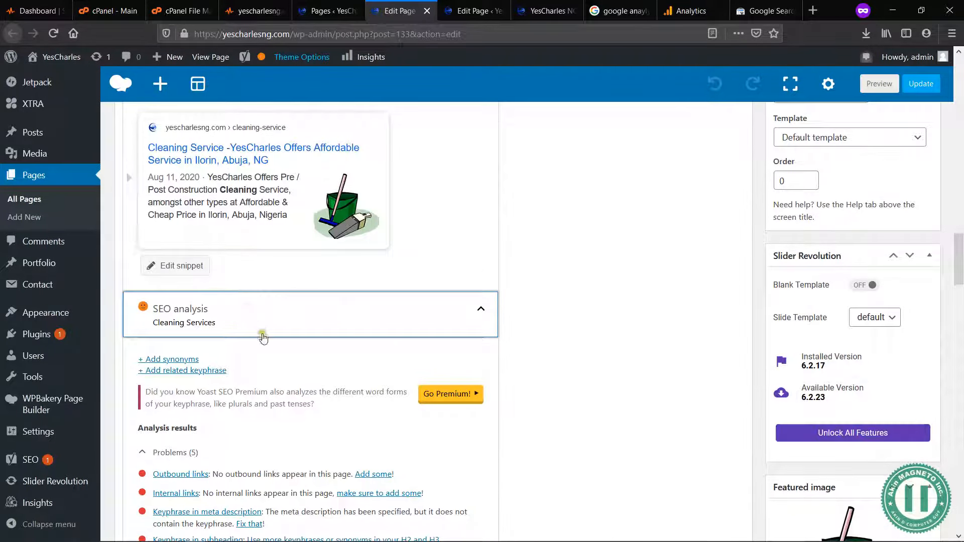
{"action": "left_click", "coordinate": [282, 319]}
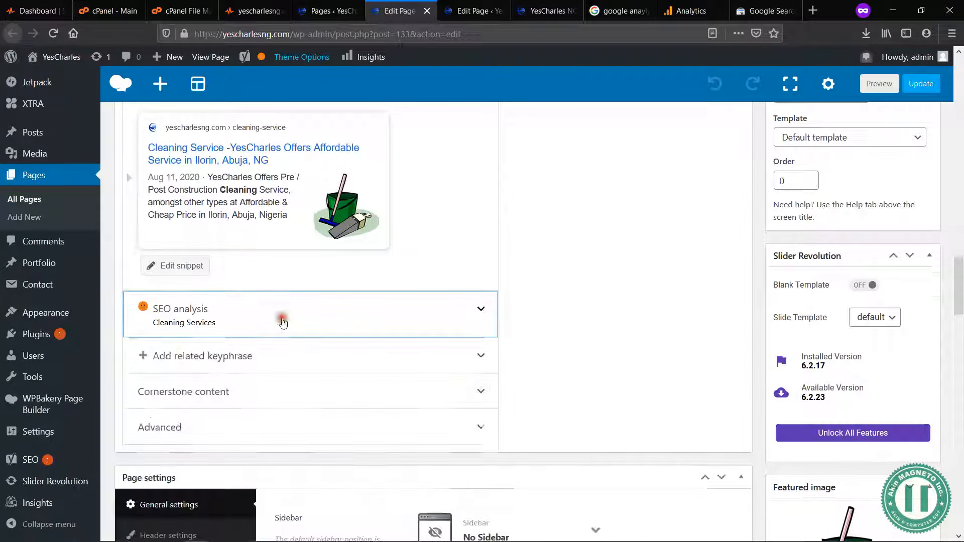
{"action": "scroll", "coordinate": [530, 244], "scroll_direction": "down", "scroll_amount": 1}
{"action": "scroll", "coordinate": [528, 244], "scroll_direction": "up", "scroll_amount": 3}
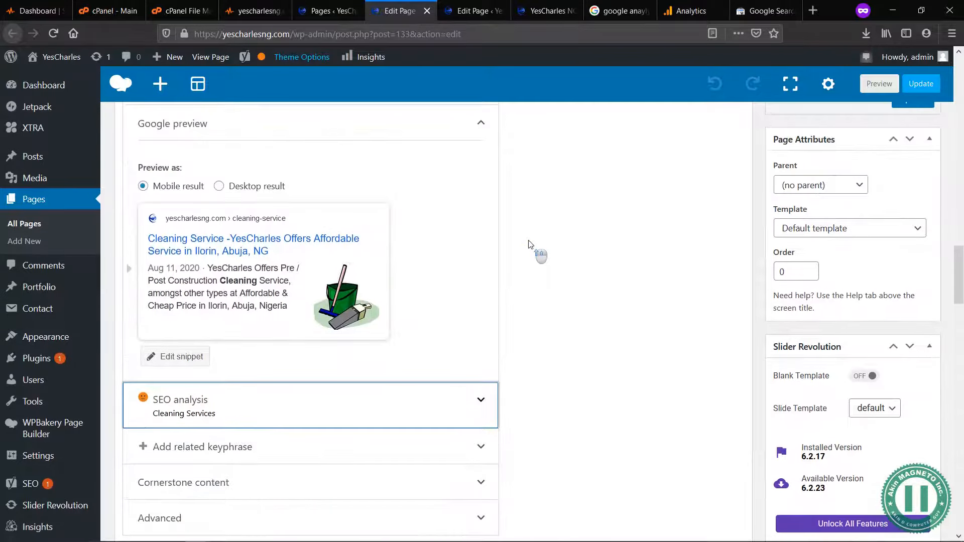
Step: Edit the snippet so "Cleaning Service" reads "Cleaning Services" in both the SEO title and the meta description
{"action": "left_click", "coordinate": [192, 358]}
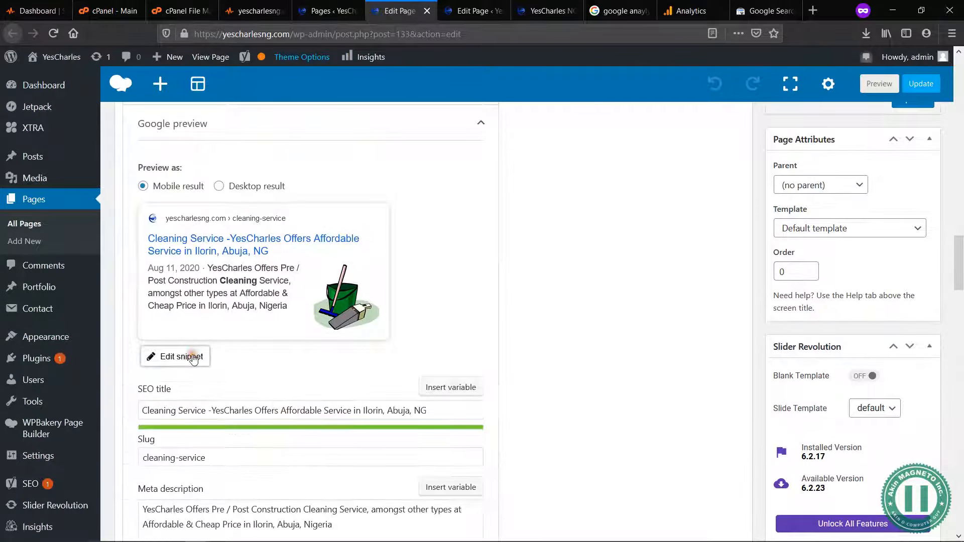
{"action": "left_click", "coordinate": [204, 411]}
{"action": "type", "text": "s"}
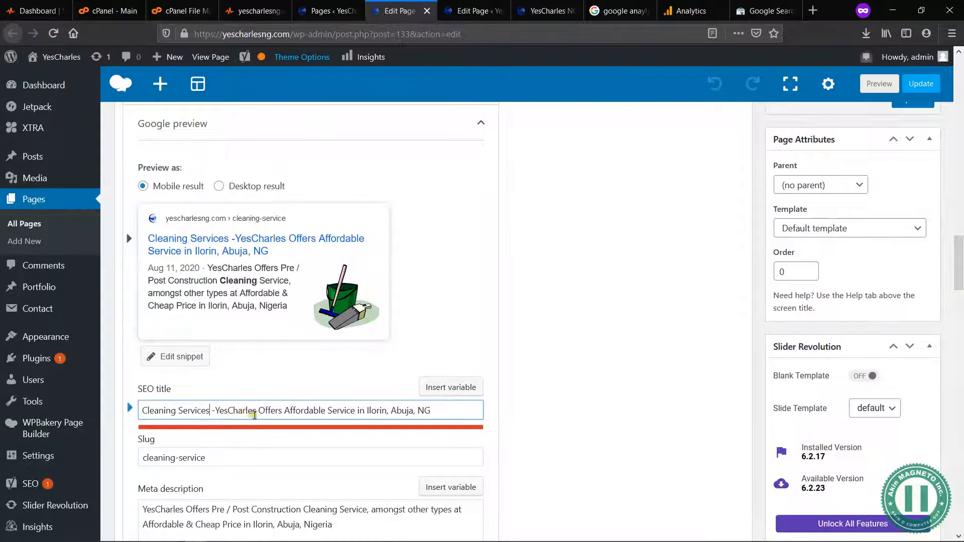
{"action": "left_click", "coordinate": [368, 510]}
{"action": "type", "text": "s"}
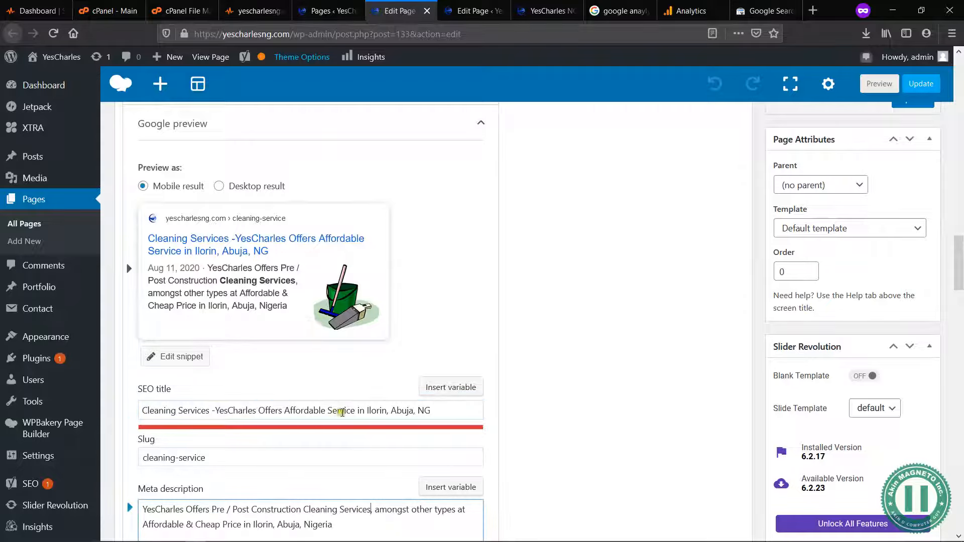
Step: Shorten the SEO title to "Cleaning Services -YesCharles. Affordable Service in Ilorin, Abuja, NG", replacing "Offers" with a period
{"action": "left_click", "coordinate": [354, 410]}
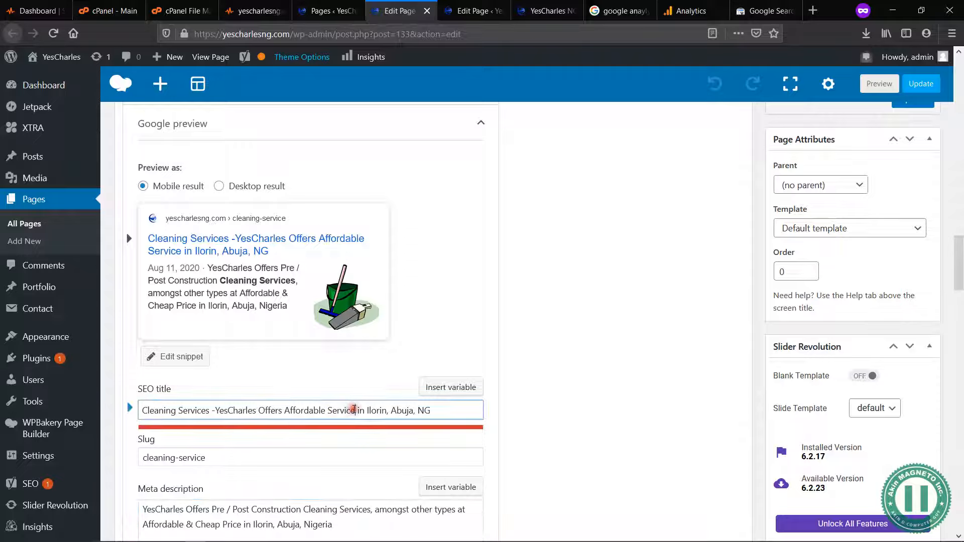
{"action": "left_click_drag", "start_coordinate": [259, 411], "coordinate": [282, 410]}
{"action": "key", "text": "BackSpace"}
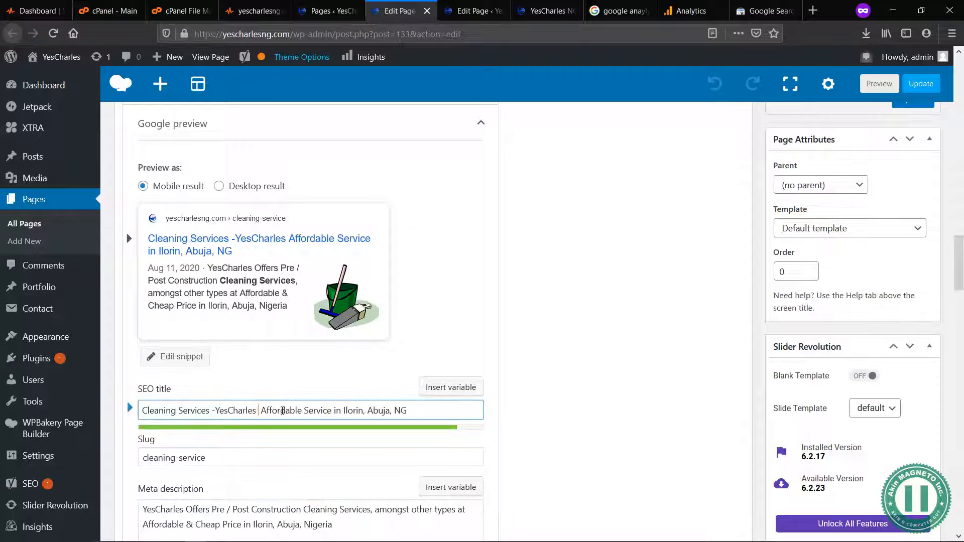
{"action": "type", "text": "("}
{"action": "key", "text": "BackSpace"}
{"action": "type", "text": "."}
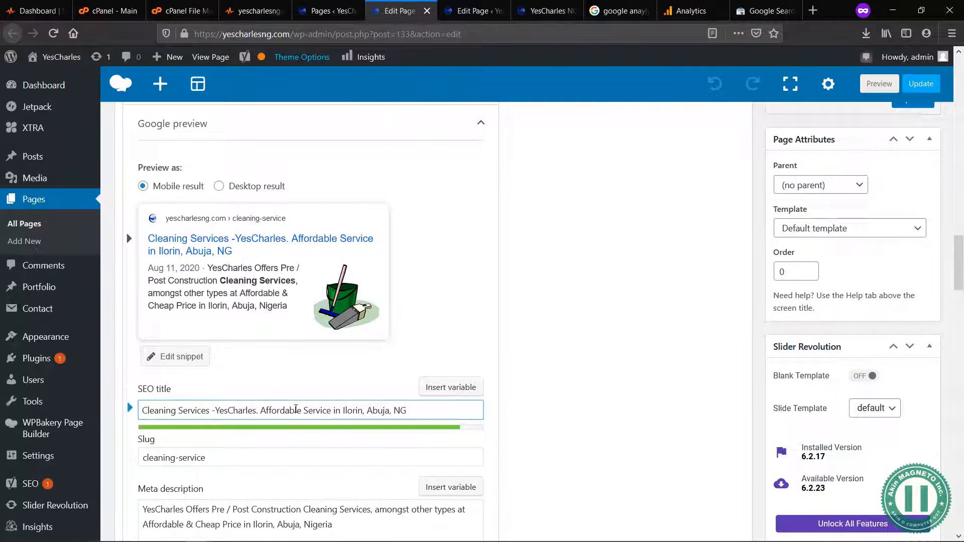
{"action": "type", "text": " A"}
{"action": "key", "text": "Delete"}
{"action": "type", "text": "n"}
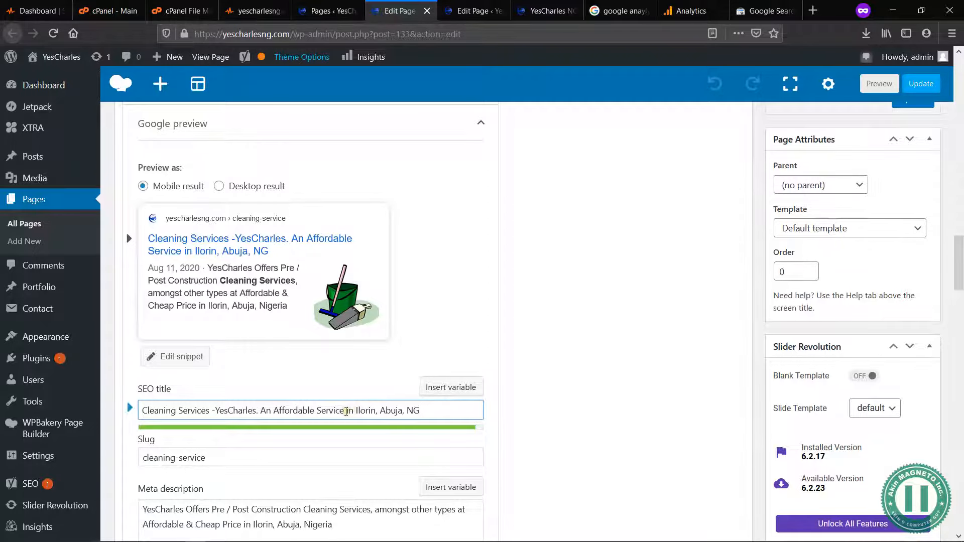
{"action": "key", "text": "BackSpace"}
{"action": "key", "text": "BackSpace"}
{"action": "key", "text": "BackSpace"}
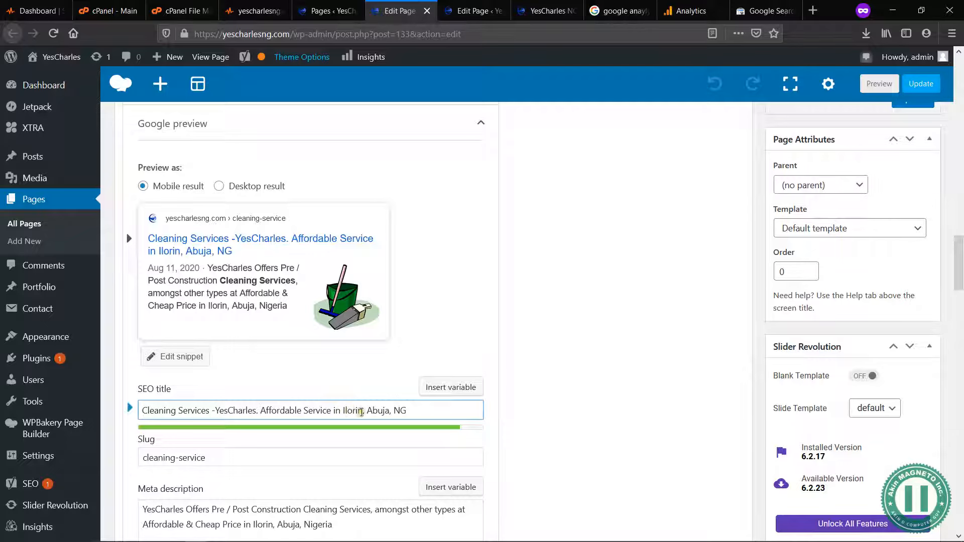
{"action": "scroll", "coordinate": [426, 414], "scroll_direction": "down", "scroll_amount": 2}
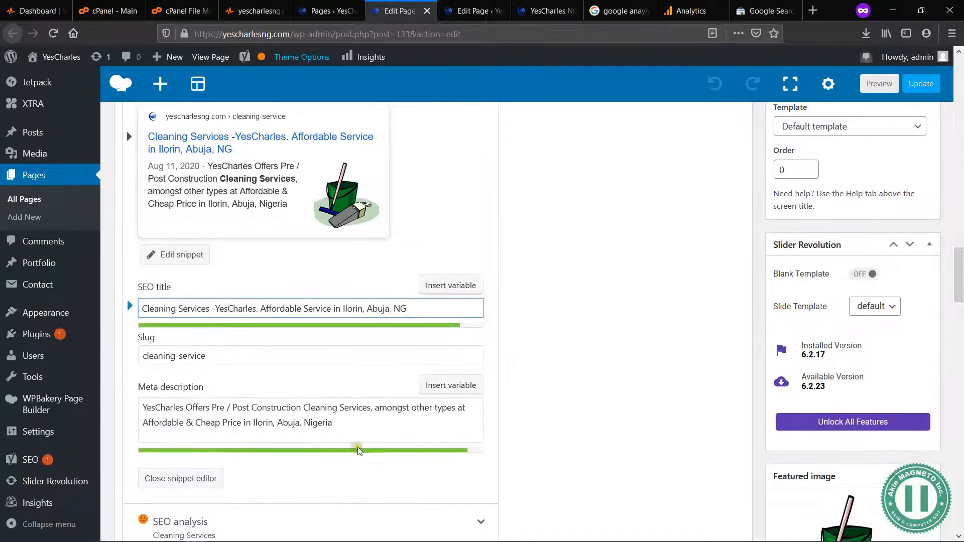
Step: Close the snippet editor and review the problems and improvements in the SEO analysis for the Cleaning Services keyphrase
{"action": "left_click", "coordinate": [189, 477]}
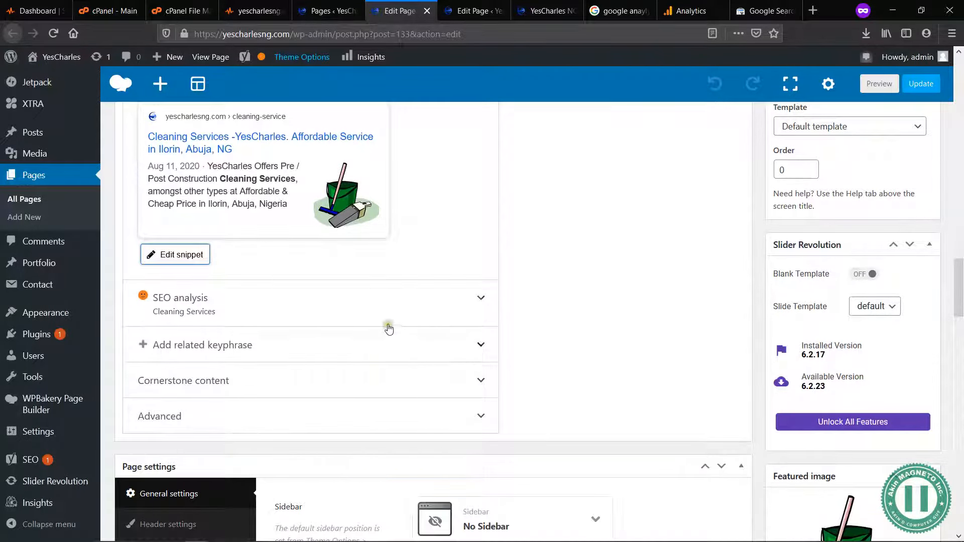
{"action": "left_click", "coordinate": [360, 308]}
{"action": "scroll", "coordinate": [409, 442], "scroll_direction": "down", "scroll_amount": 3}
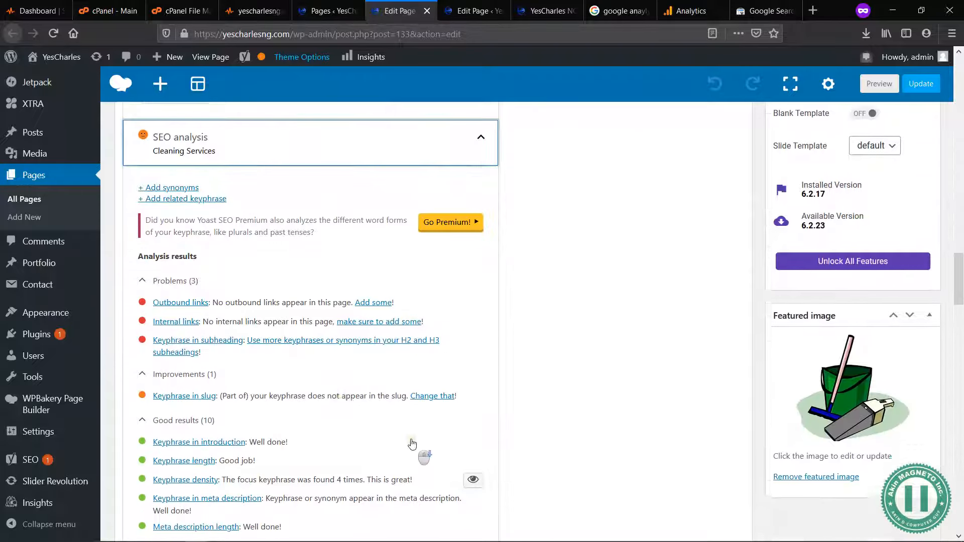
{"action": "scroll", "coordinate": [273, 443], "scroll_direction": "down", "scroll_amount": 2}
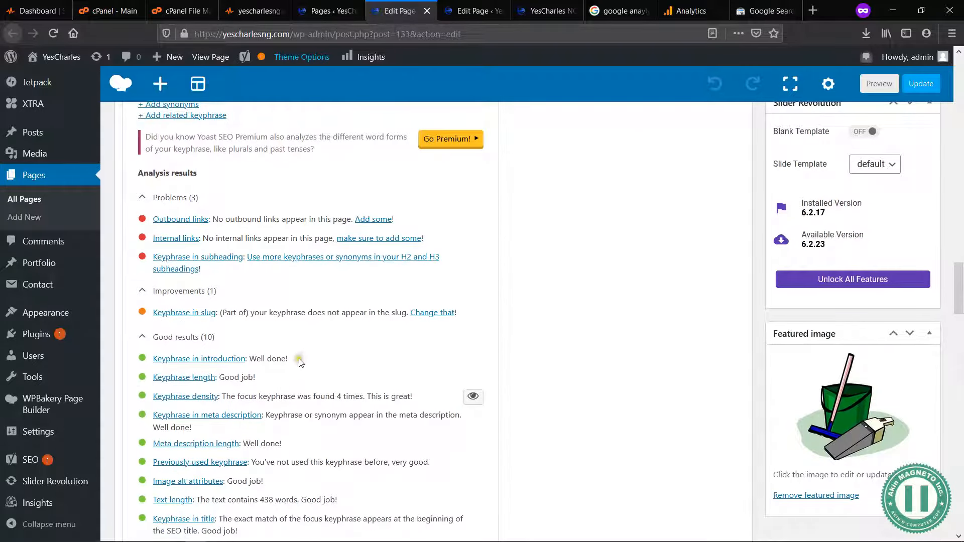
{"action": "scroll", "coordinate": [301, 360], "scroll_direction": "up", "scroll_amount": 4}
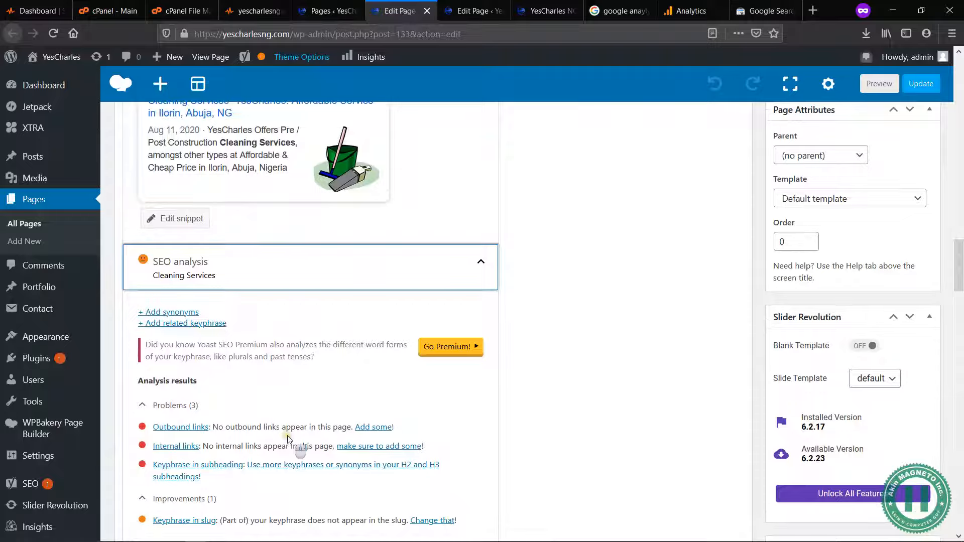
{"action": "scroll", "coordinate": [288, 438], "scroll_direction": "down", "scroll_amount": 2}
{"action": "scroll", "coordinate": [296, 352], "scroll_direction": "up", "scroll_amount": 6}
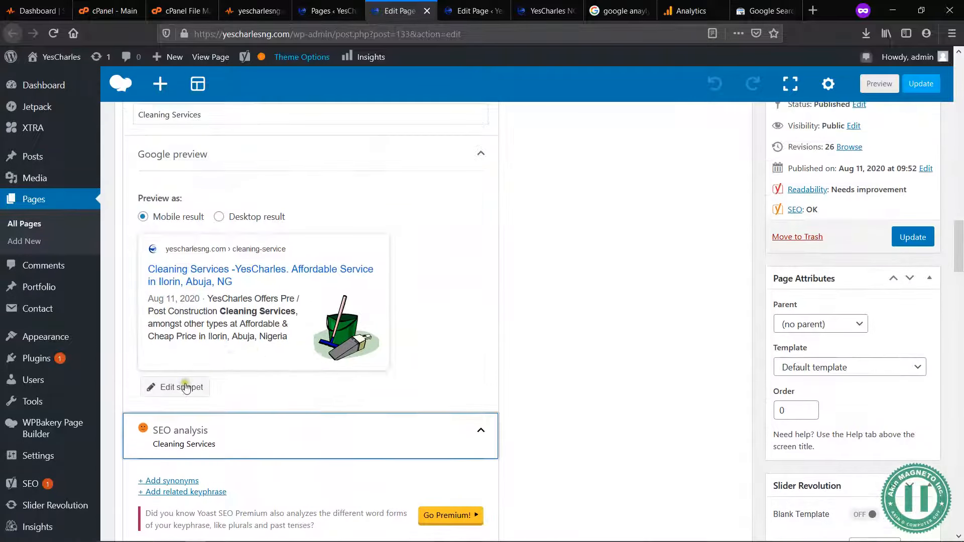
Step: Edit the snippet so the page slug reads "cleaning-services"
{"action": "left_click", "coordinate": [185, 388]}
{"action": "scroll", "coordinate": [437, 383], "scroll_direction": "down", "scroll_amount": 3}
{"action": "left_click", "coordinate": [218, 335]}
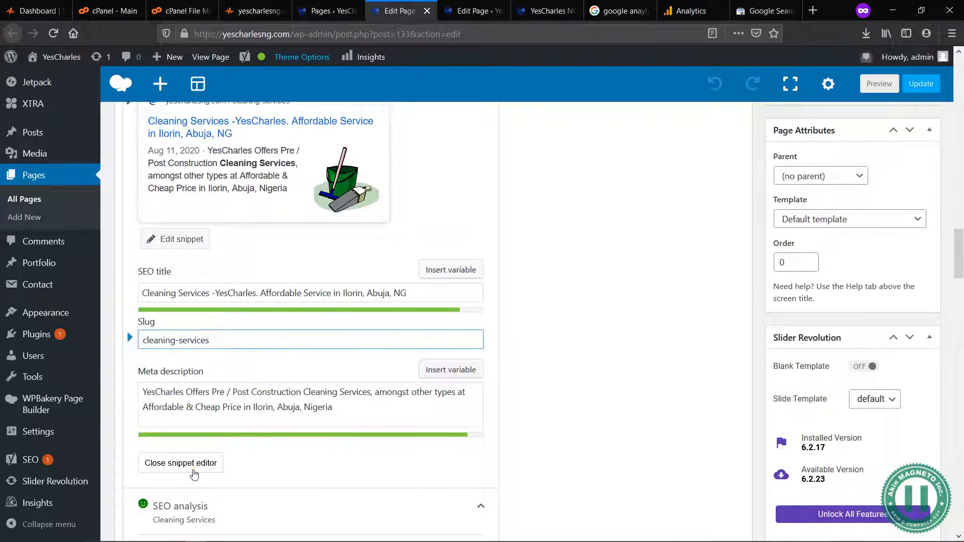
Step: Recheck the SEO analysis and the overall SEO rating, examining the remaining problems, especially internal links
{"action": "scroll", "coordinate": [333, 433], "scroll_direction": "down", "scroll_amount": 5}
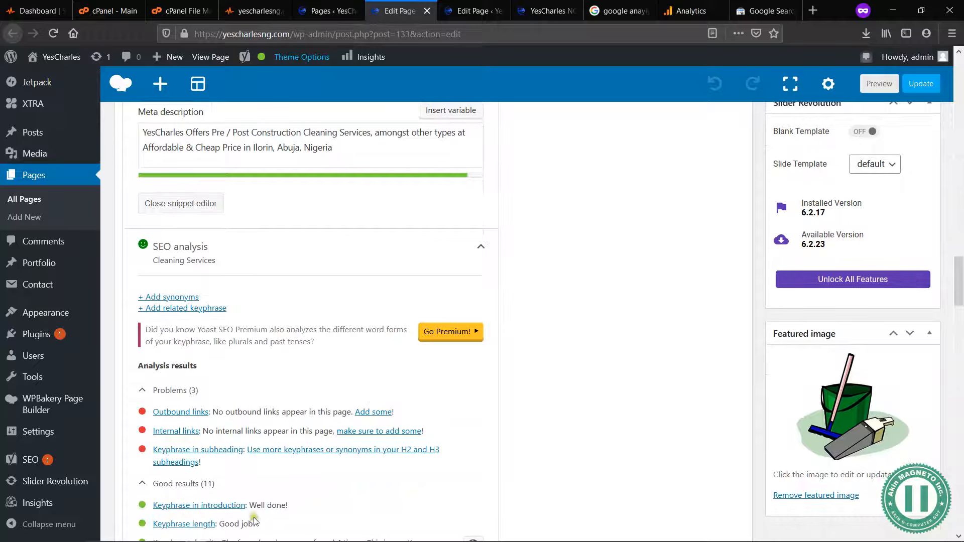
{"action": "scroll", "coordinate": [258, 234], "scroll_direction": "up", "scroll_amount": 3}
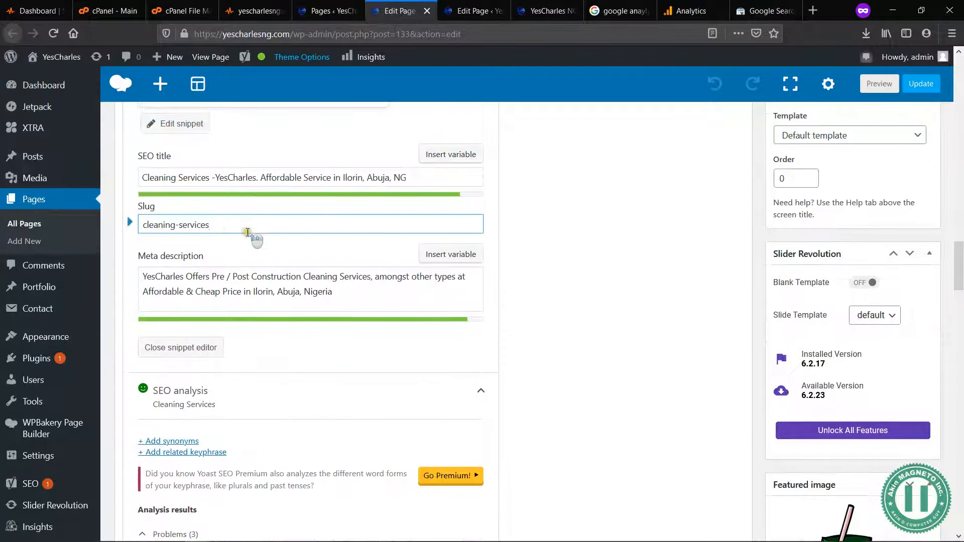
{"action": "left_click", "coordinate": [219, 227]}
{"action": "scroll", "coordinate": [402, 462], "scroll_direction": "down", "scroll_amount": 7}
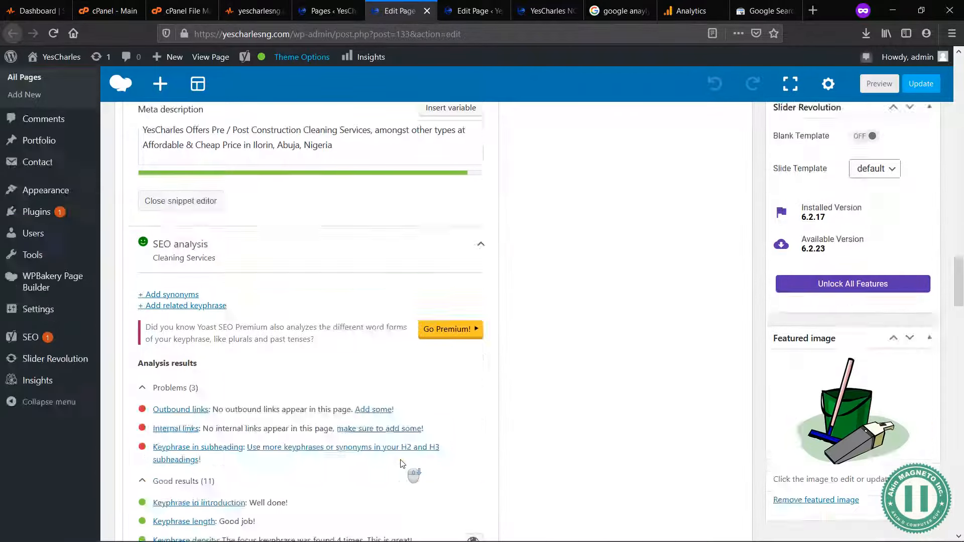
{"action": "scroll", "coordinate": [309, 279], "scroll_direction": "up", "scroll_amount": 2}
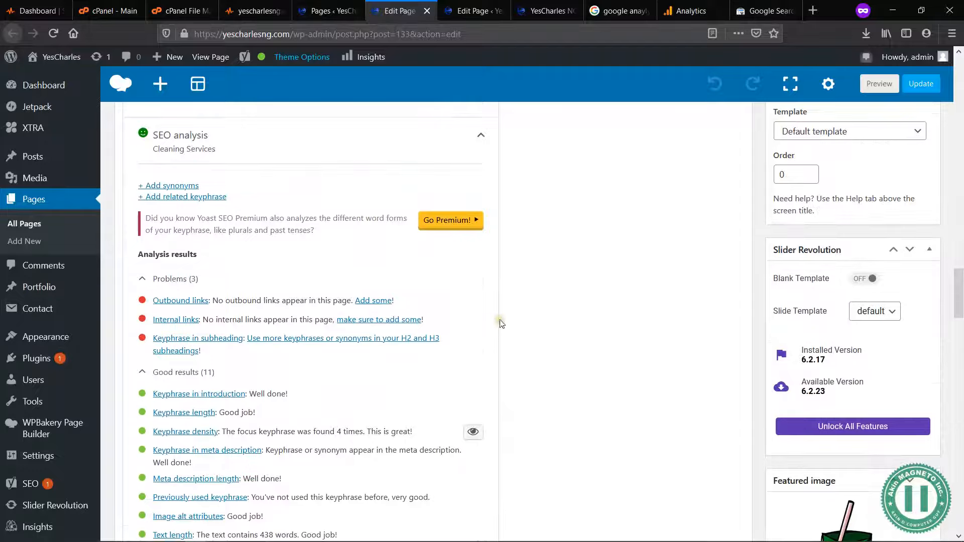
{"action": "scroll", "coordinate": [645, 286], "scroll_direction": "up", "scroll_amount": 14}
{"action": "scroll", "coordinate": [680, 280], "scroll_direction": "up", "scroll_amount": 1}
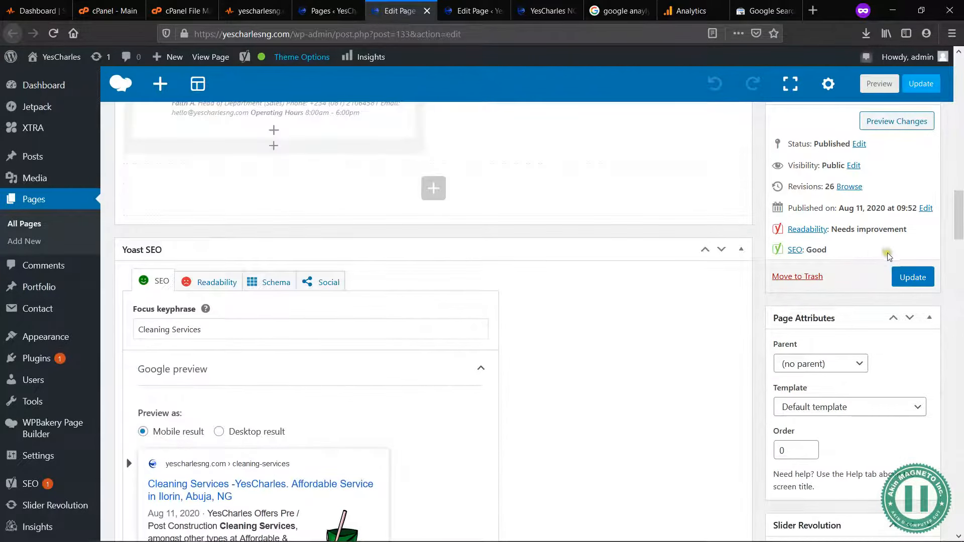
{"action": "scroll", "coordinate": [540, 421], "scroll_direction": "down", "scroll_amount": 9}
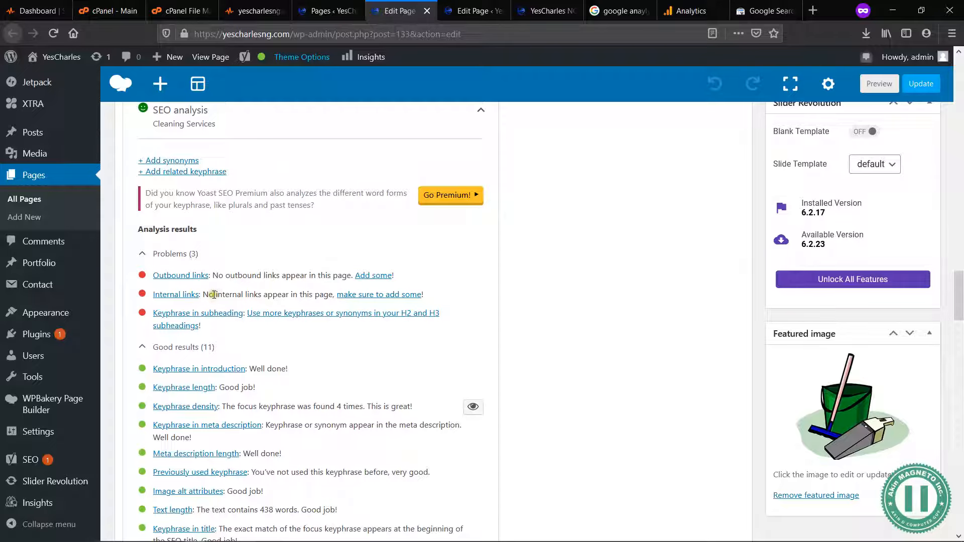
{"action": "left_click_drag", "start_coordinate": [214, 295], "coordinate": [302, 295]}
{"action": "left_click", "coordinate": [301, 294]}
Step: Add a "Contact Her" line below "Head of Department (Sales)" in the Contact Person text block
{"action": "scroll", "coordinate": [485, 274], "scroll_direction": "up", "scroll_amount": 7}
{"action": "scroll", "coordinate": [514, 318], "scroll_direction": "up", "scroll_amount": 3}
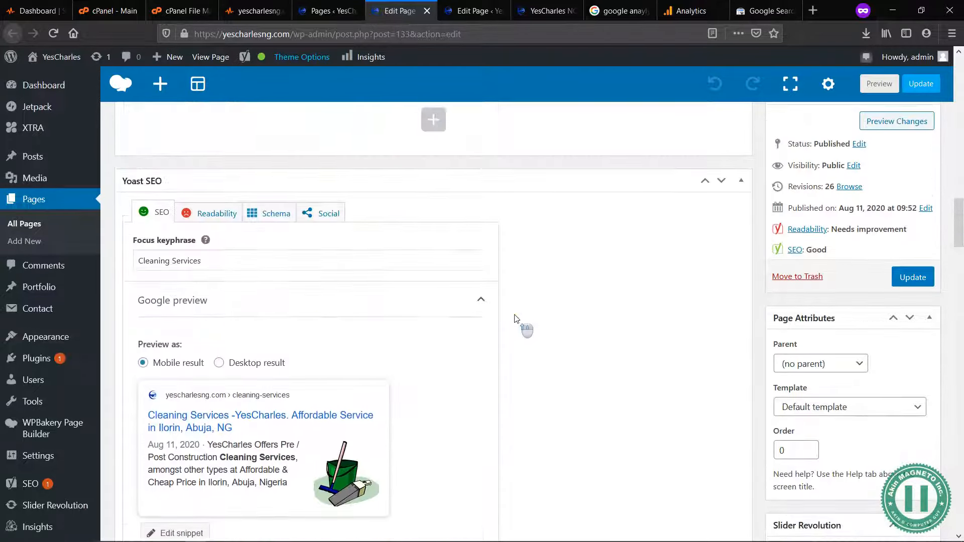
{"action": "scroll", "coordinate": [516, 318], "scroll_direction": "up", "scroll_amount": 2}
{"action": "scroll", "coordinate": [516, 318], "scroll_direction": "down", "scroll_amount": 18}
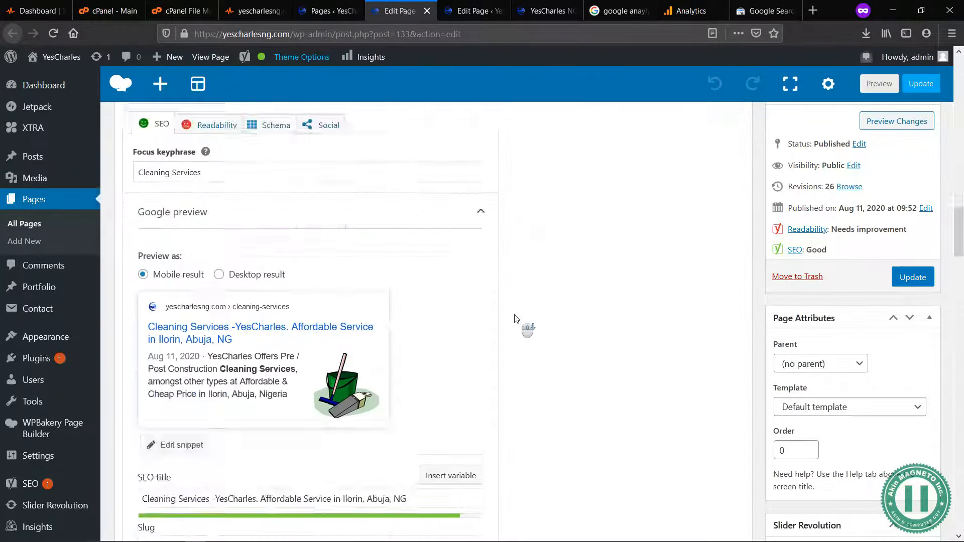
{"action": "scroll", "coordinate": [517, 318], "scroll_direction": "up", "scroll_amount": 14}
{"action": "scroll", "coordinate": [517, 319], "scroll_direction": "up", "scroll_amount": 10}
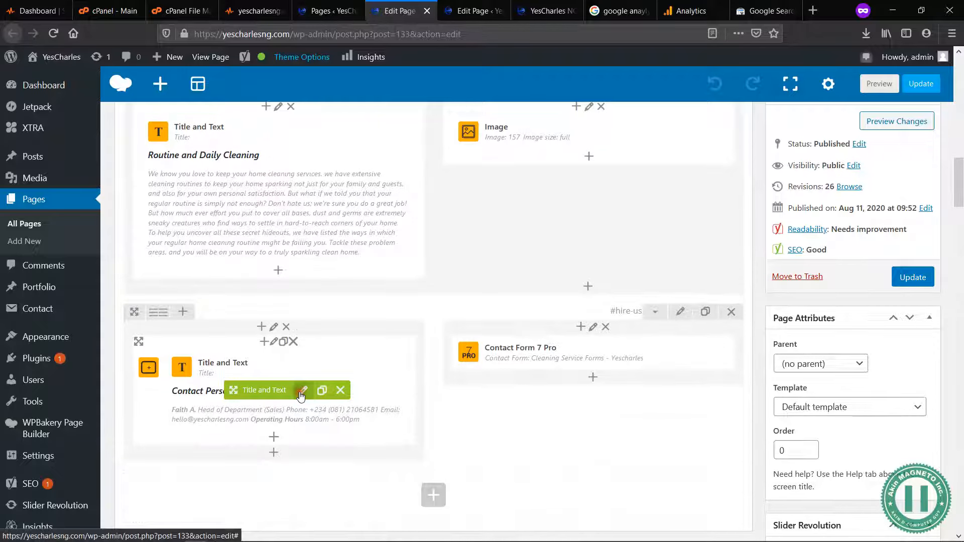
{"action": "left_click", "coordinate": [303, 391]}
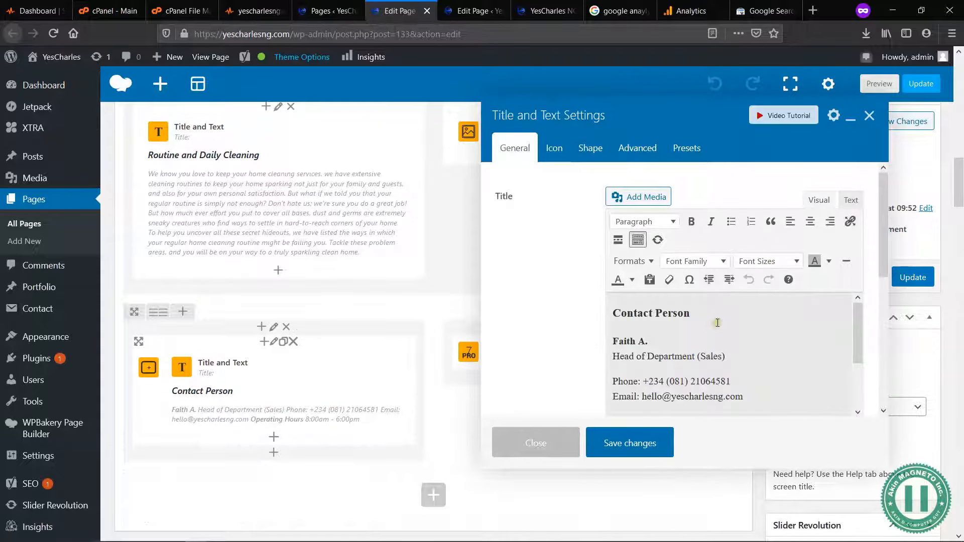
{"action": "scroll", "coordinate": [721, 327], "scroll_direction": "down", "scroll_amount": 5}
{"action": "left_click", "coordinate": [698, 324]}
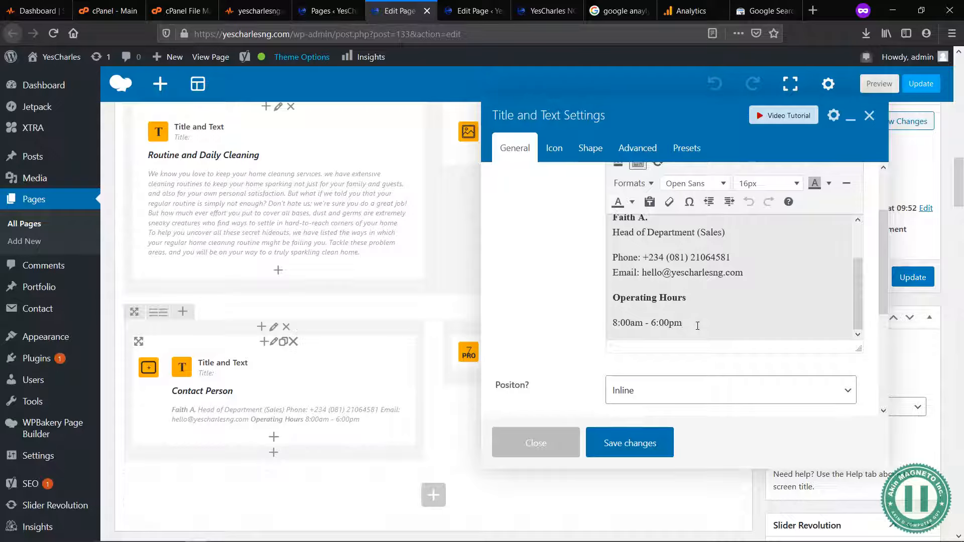
{"action": "scroll", "coordinate": [727, 291], "scroll_direction": "up", "scroll_amount": 3}
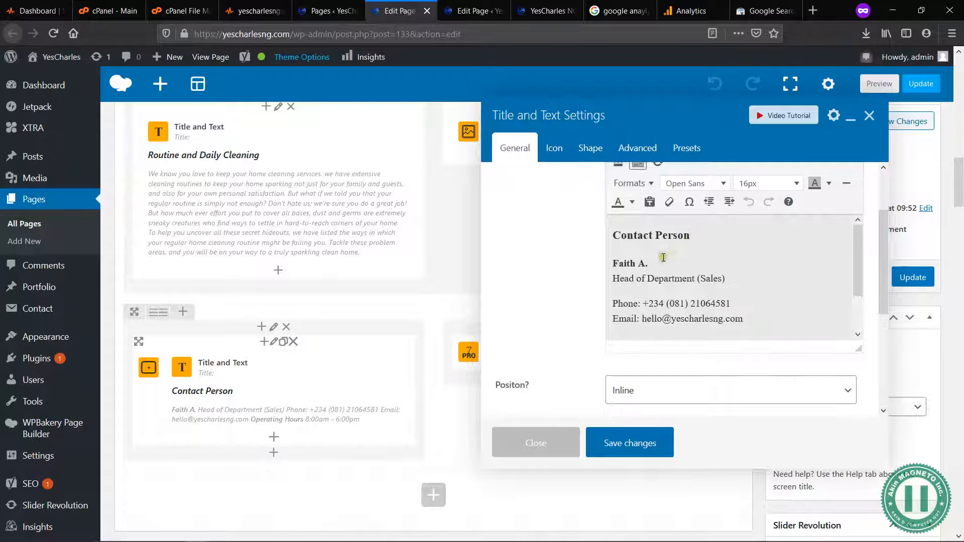
{"action": "left_click", "coordinate": [730, 275]}
{"action": "key", "text": "Return"}
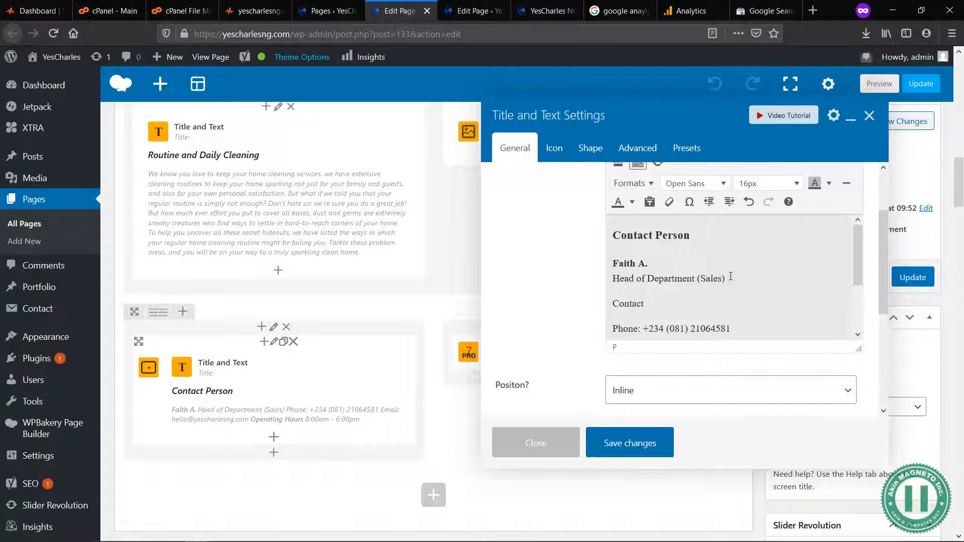
Step: Select the "Contact Her" text and enlarge the Title and Text Settings window
{"action": "key", "text": "shift+Home"}
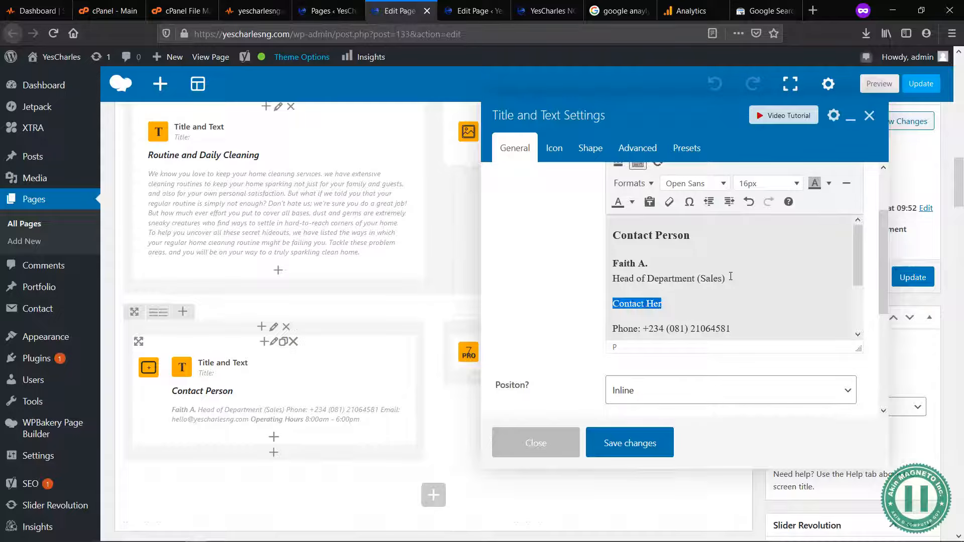
{"action": "scroll", "coordinate": [817, 217], "scroll_direction": "up", "scroll_amount": 1}
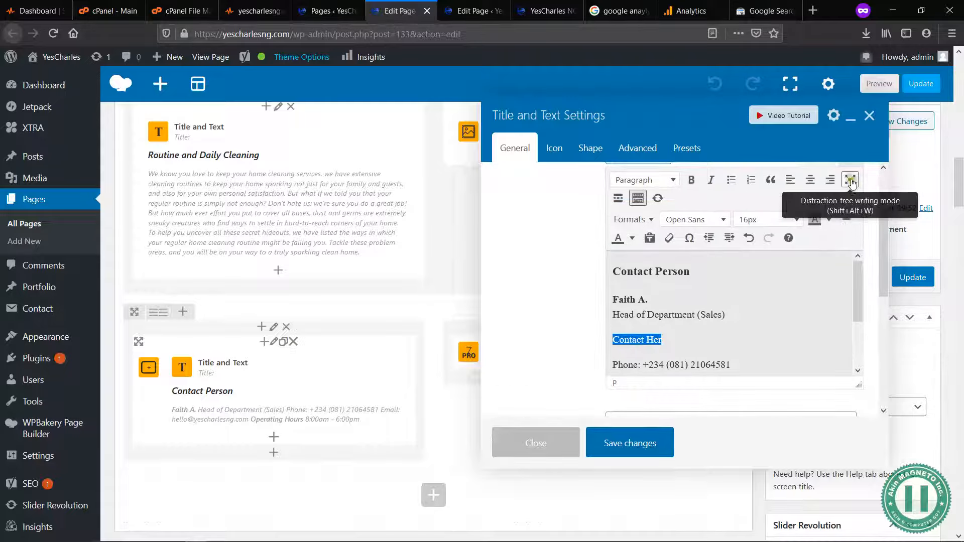
{"action": "left_click", "coordinate": [851, 180]}
{"action": "left_click", "coordinate": [850, 182]}
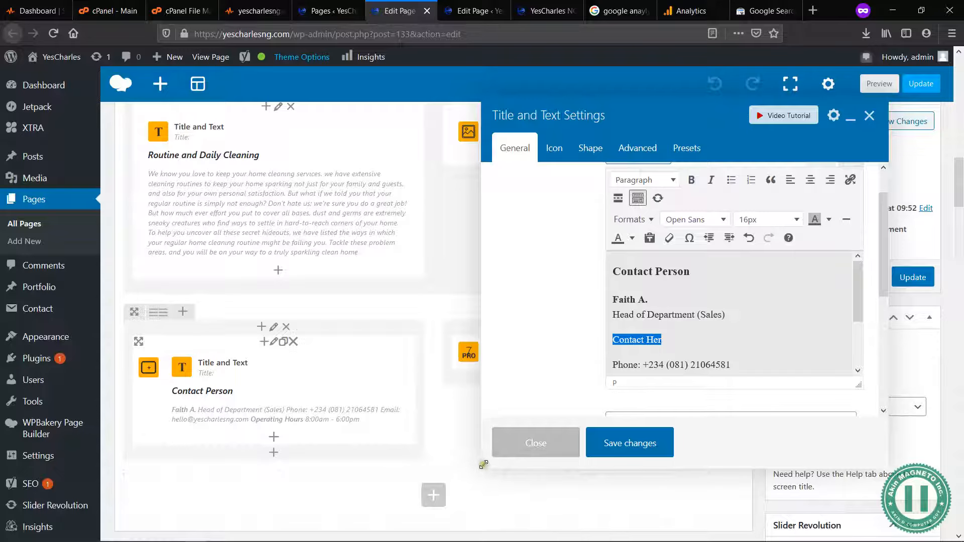
{"action": "left_click_drag", "start_coordinate": [481, 468], "coordinate": [364, 517]}
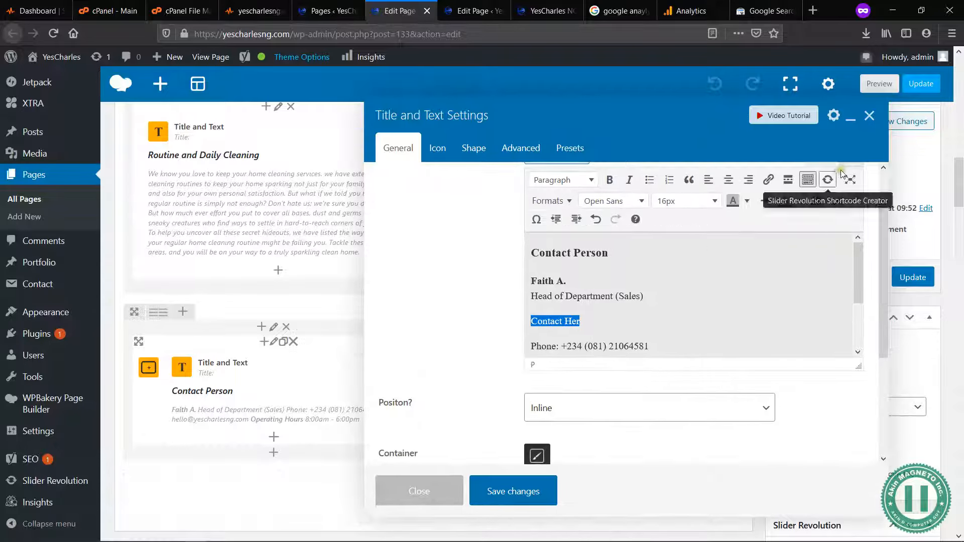
{"action": "left_click", "coordinate": [768, 180]}
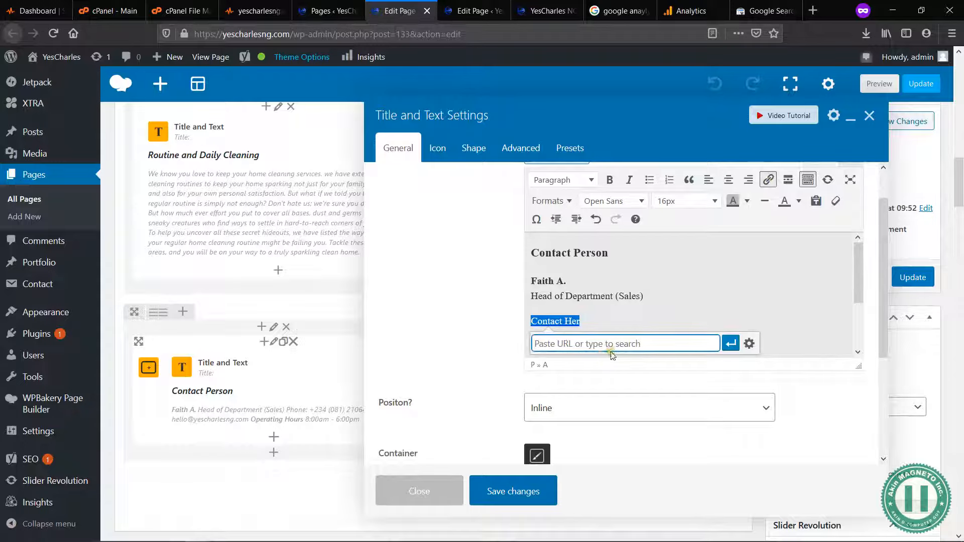
{"action": "type", "text": "hom"}
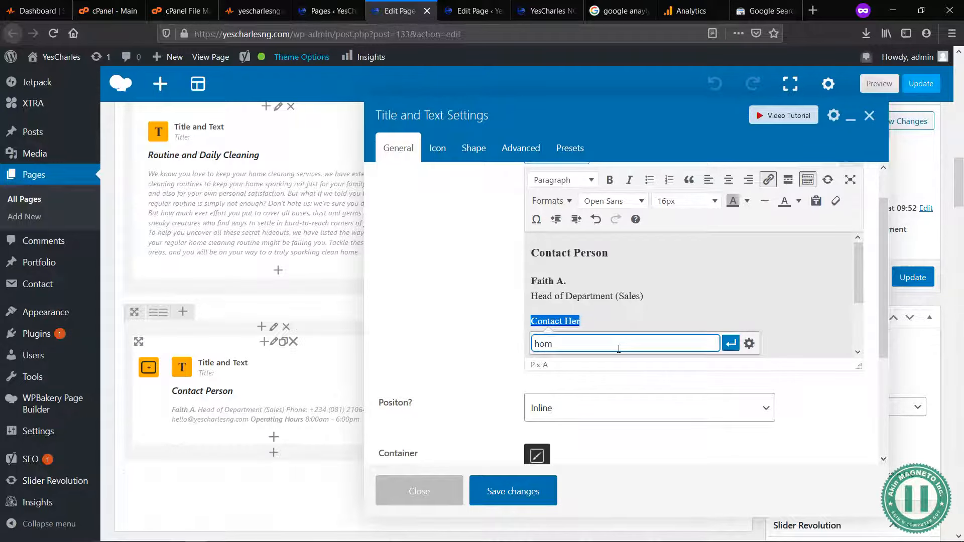
{"action": "key", "text": "ctrl+a"}
{"action": "key", "text": "BackSpace"}
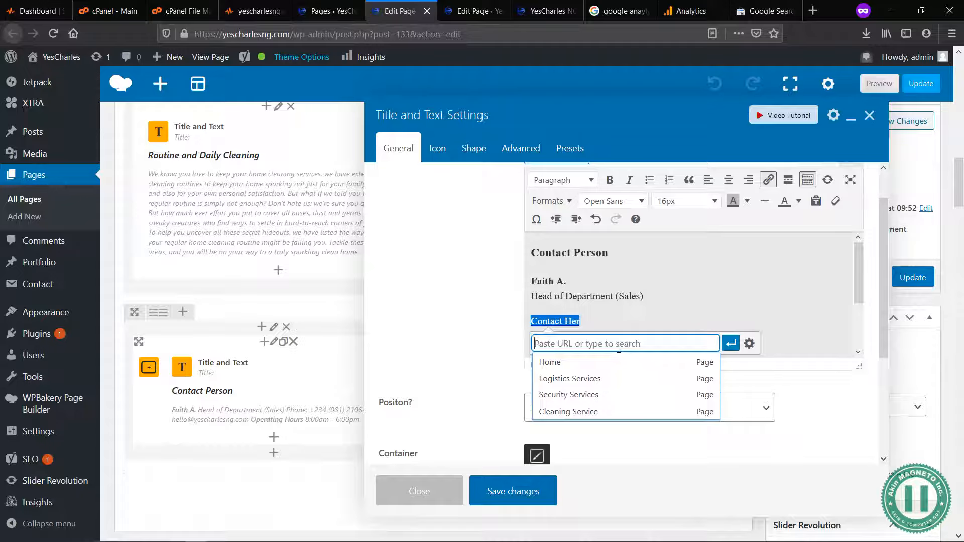
{"action": "type", "text": "get"}
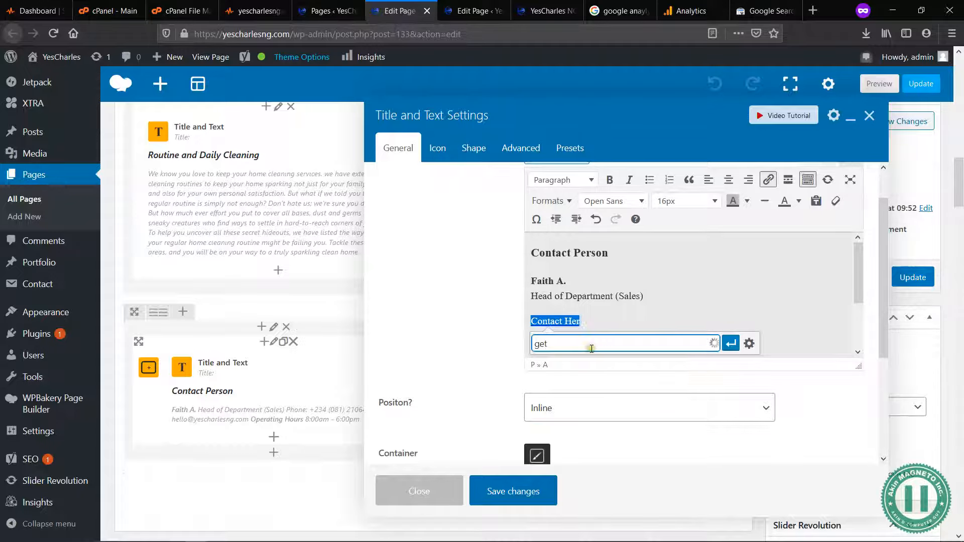
{"action": "left_click", "coordinate": [581, 365]}
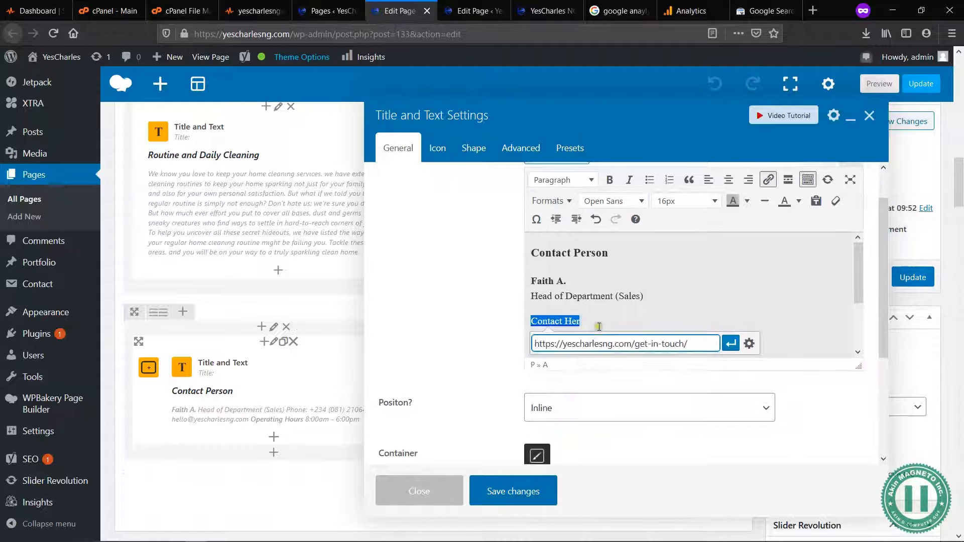
{"action": "left_click", "coordinate": [730, 343]}
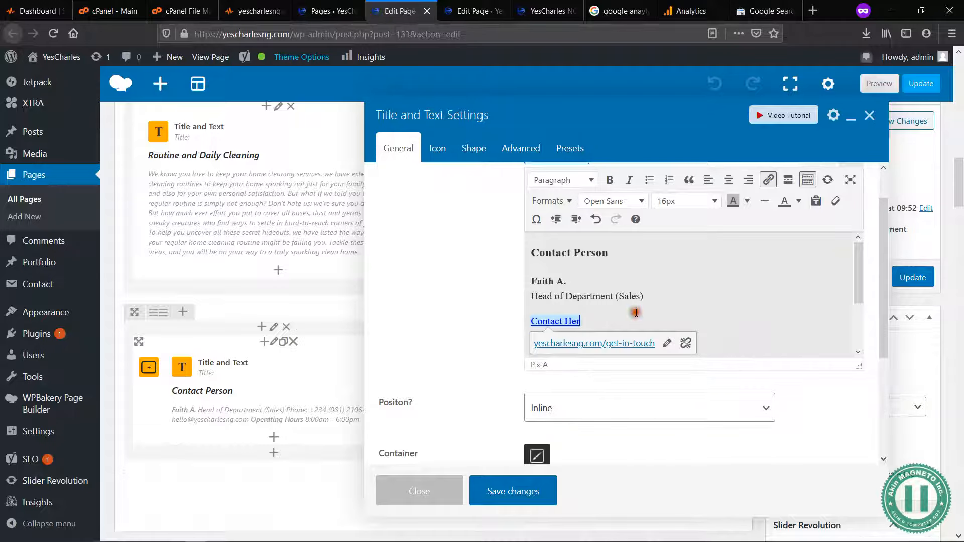
{"action": "left_click", "coordinate": [518, 497]}
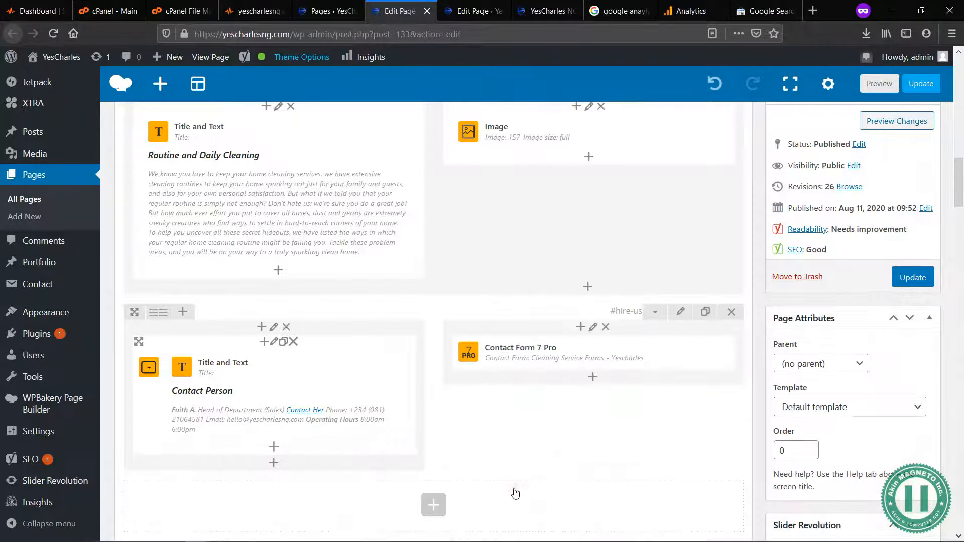
Step: Recheck the internal links result in the SEO analysis and update the Cleaning Service page
{"action": "scroll", "coordinate": [513, 379], "scroll_direction": "down", "scroll_amount": 15}
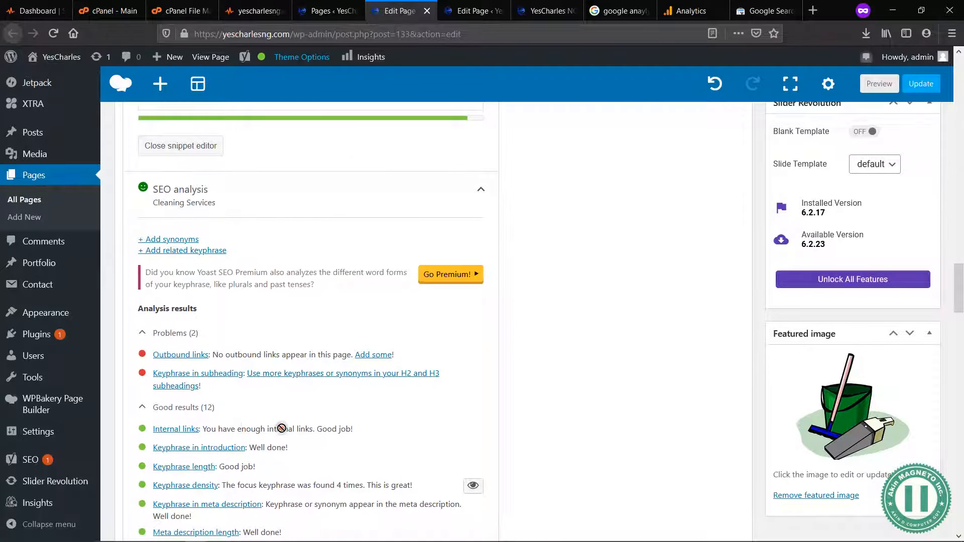
{"action": "scroll", "coordinate": [635, 307], "scroll_direction": "up", "scroll_amount": 15}
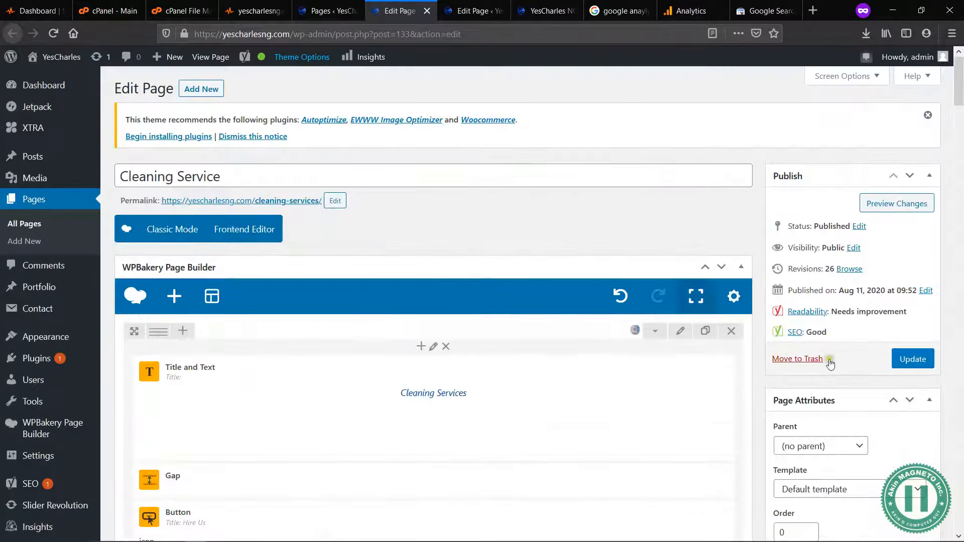
{"action": "left_click", "coordinate": [914, 359]}
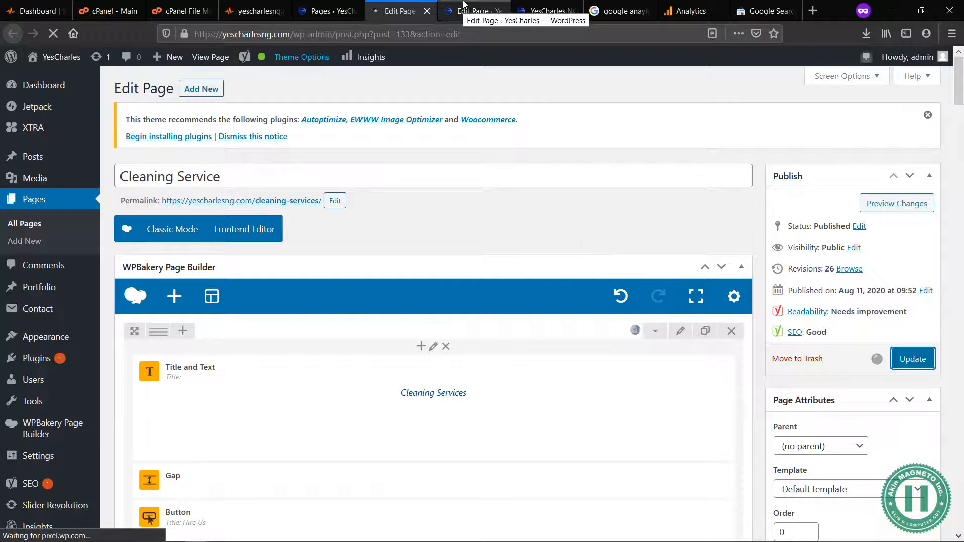
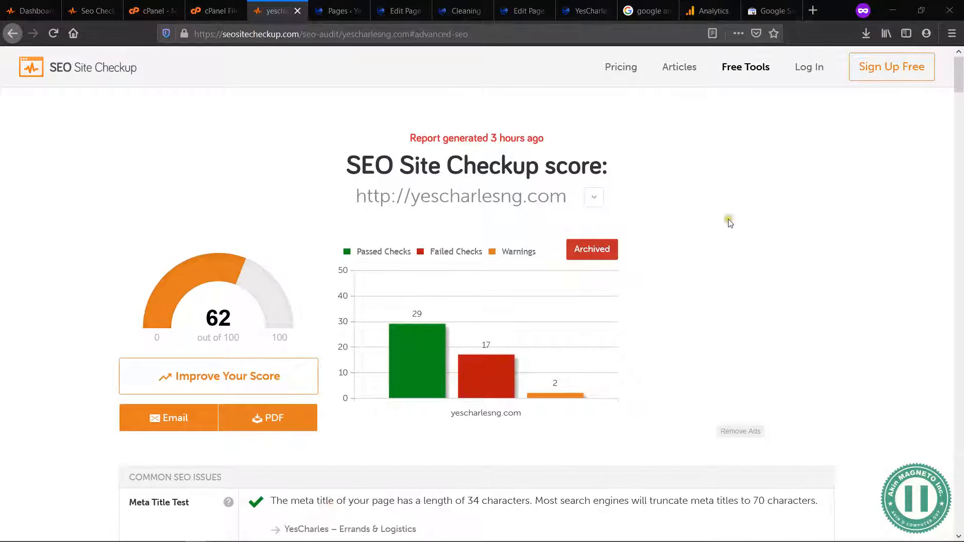
Step: Review the common SEO issues in the yescharlesng.com audit report, down to the Heading Tags Test
{"action": "scroll", "coordinate": [683, 320], "scroll_direction": "down", "scroll_amount": 5}
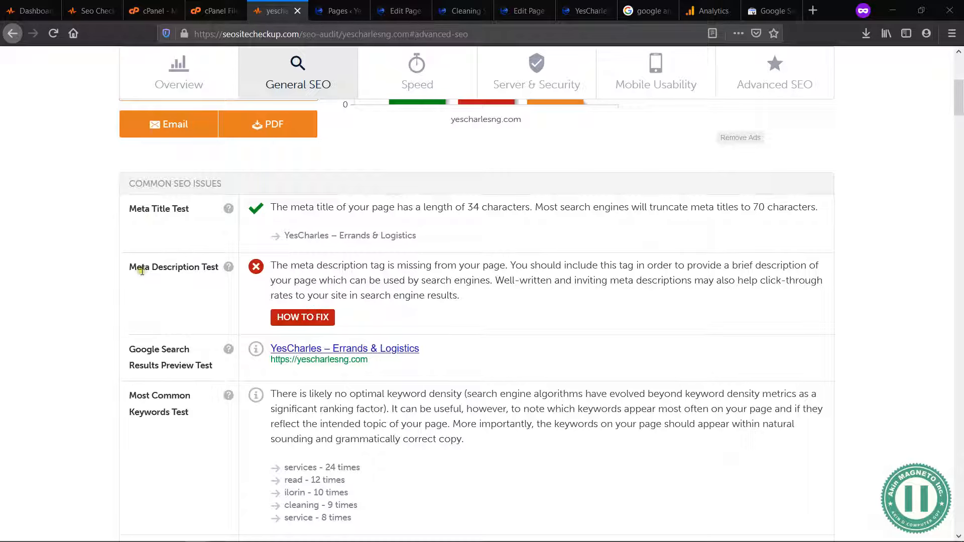
{"action": "scroll", "coordinate": [196, 398], "scroll_direction": "down", "scroll_amount": 6}
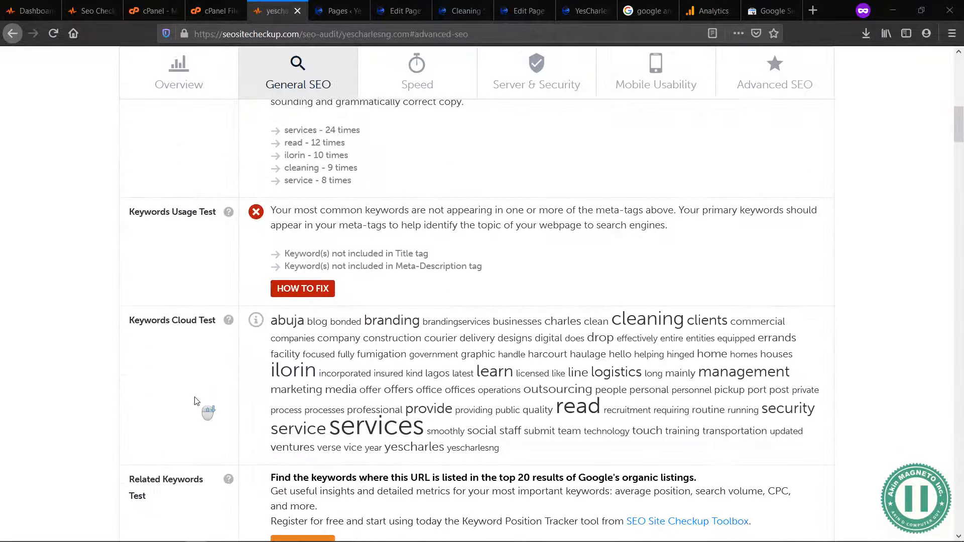
{"action": "scroll", "coordinate": [209, 396], "scroll_direction": "down", "scroll_amount": 7}
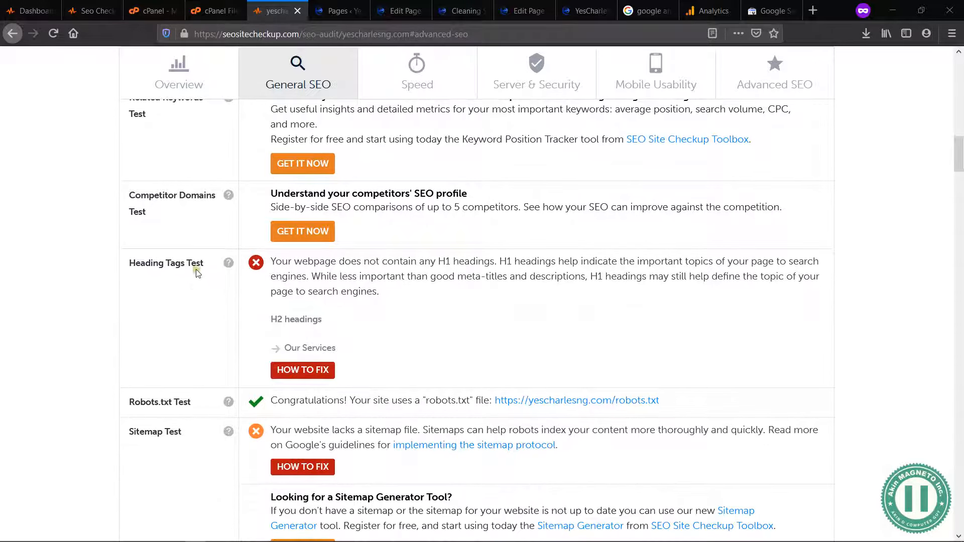
{"action": "left_click_drag", "start_coordinate": [383, 294], "coordinate": [402, 275]}
{"action": "left_click", "coordinate": [420, 273]}
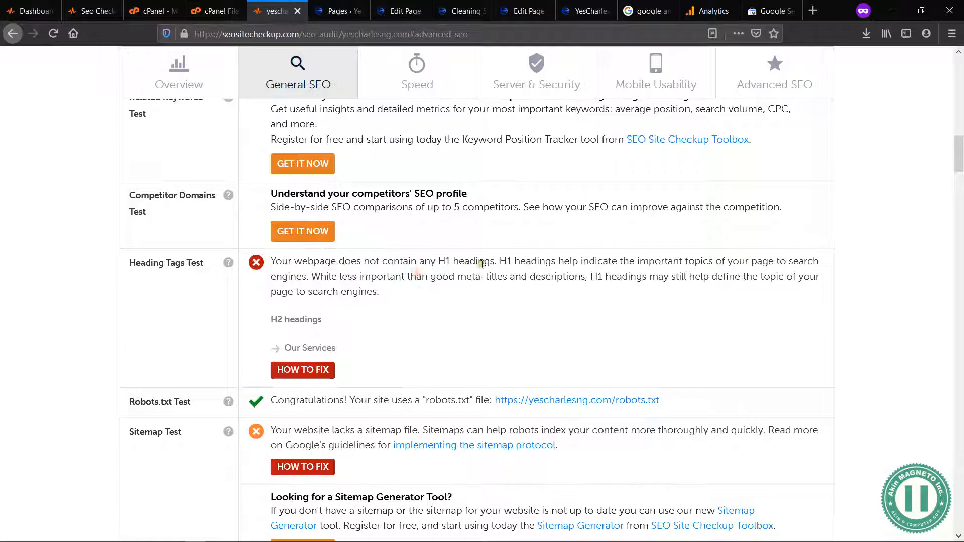
{"action": "left_click_drag", "start_coordinate": [516, 261], "coordinate": [576, 261]}
{"action": "left_click", "coordinate": [576, 261]}
{"action": "left_click_drag", "start_coordinate": [382, 295], "coordinate": [270, 265]}
{"action": "left_click", "coordinate": [270, 267]}
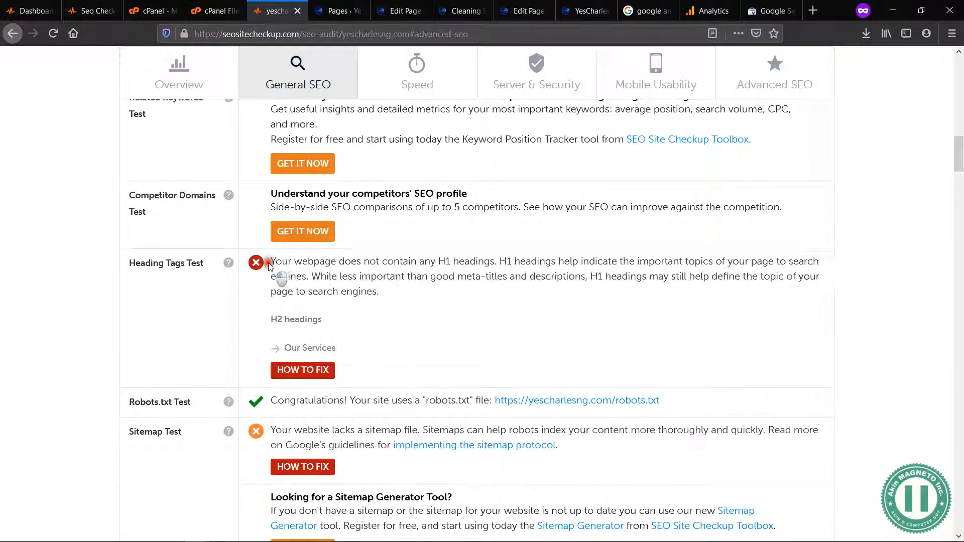
Step: Open the published About Us page from the WordPress Pages list, close the draft preview, and look through the page
{"action": "left_click", "coordinate": [335, 10]}
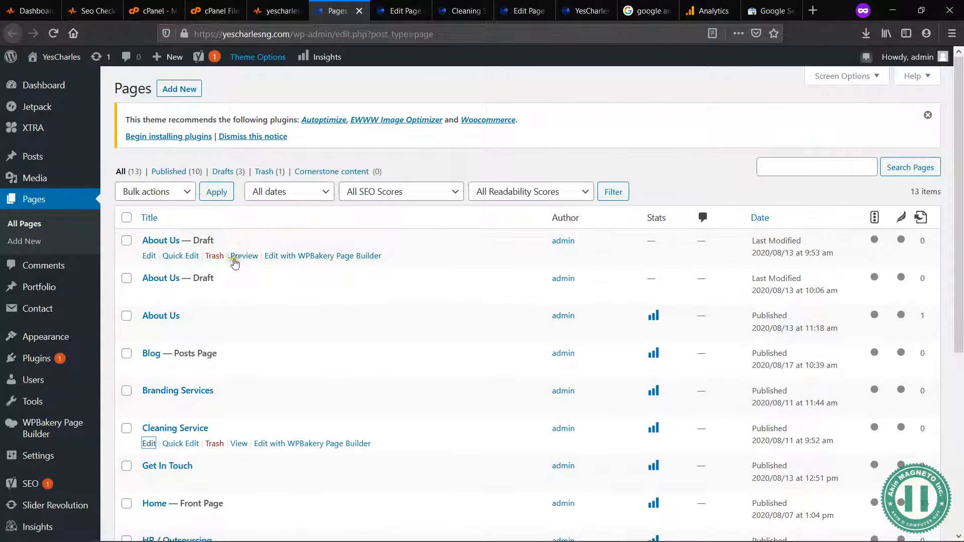
{"action": "left_click", "coordinate": [245, 256]}
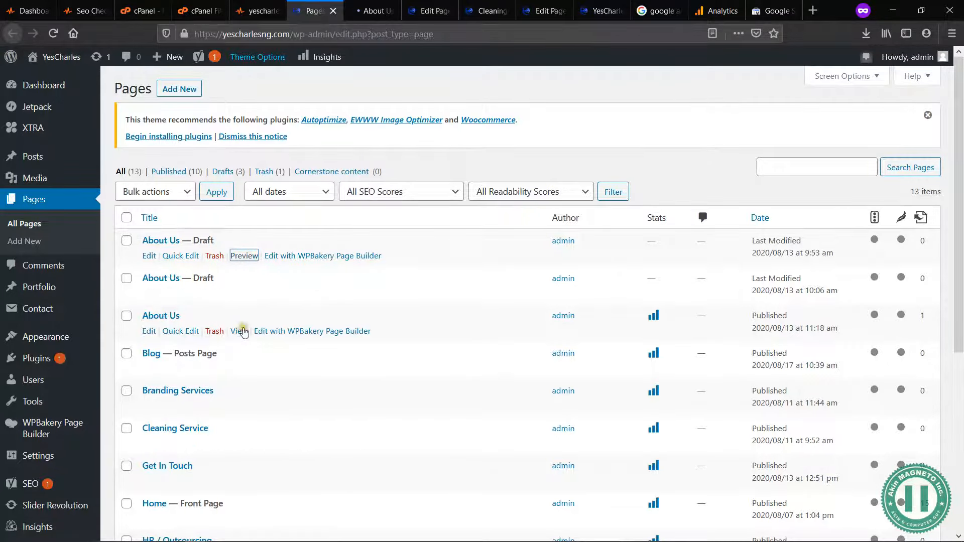
{"action": "middle_click", "coordinate": [243, 332]}
{"action": "left_click", "coordinate": [352, 10]}
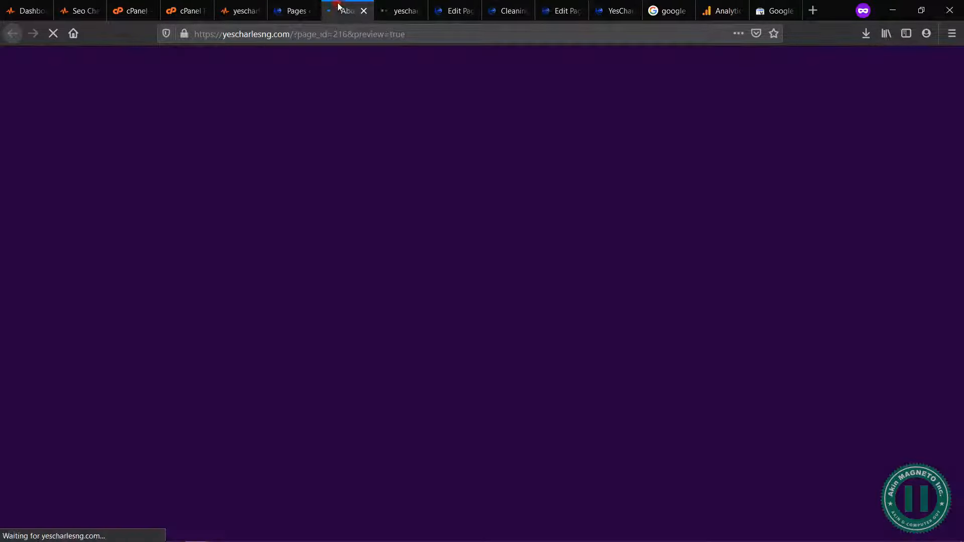
{"action": "left_click", "coordinate": [363, 11]}
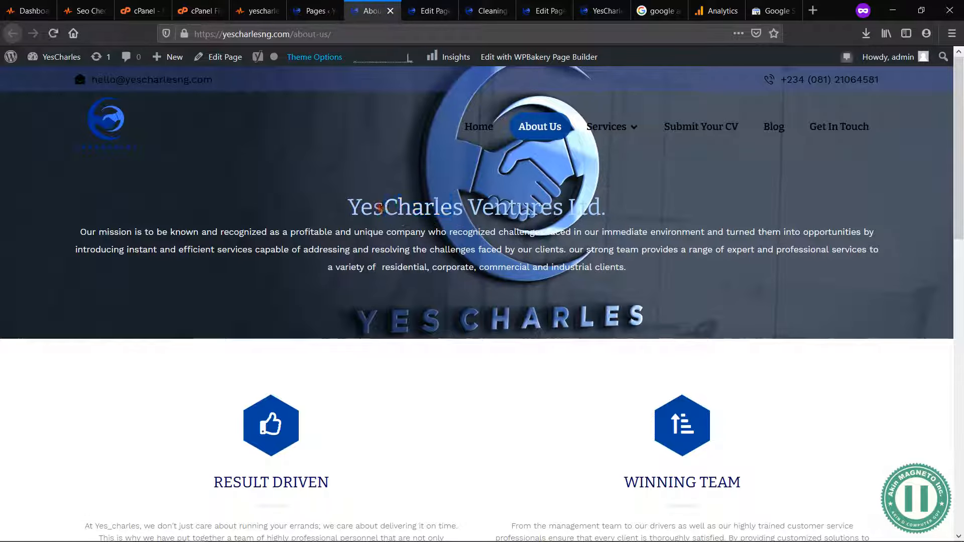
{"action": "scroll", "coordinate": [593, 442], "scroll_direction": "down", "scroll_amount": 15}
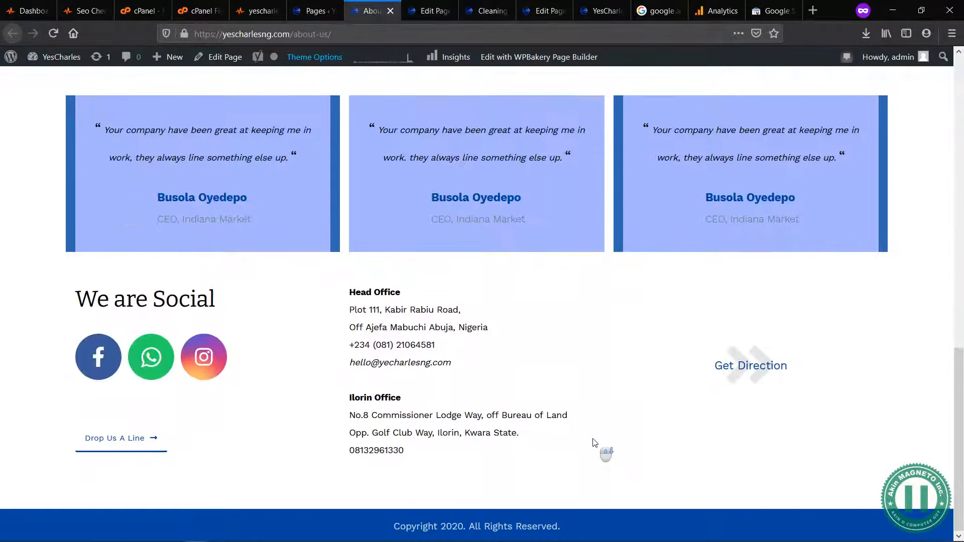
{"action": "scroll", "coordinate": [594, 443], "scroll_direction": "up", "scroll_amount": 15}
Step: Open the site's Submit Your CV and Get In Touch pages in separate tabs and look over their headings
{"action": "mouse_move", "coordinate": [609, 130]}
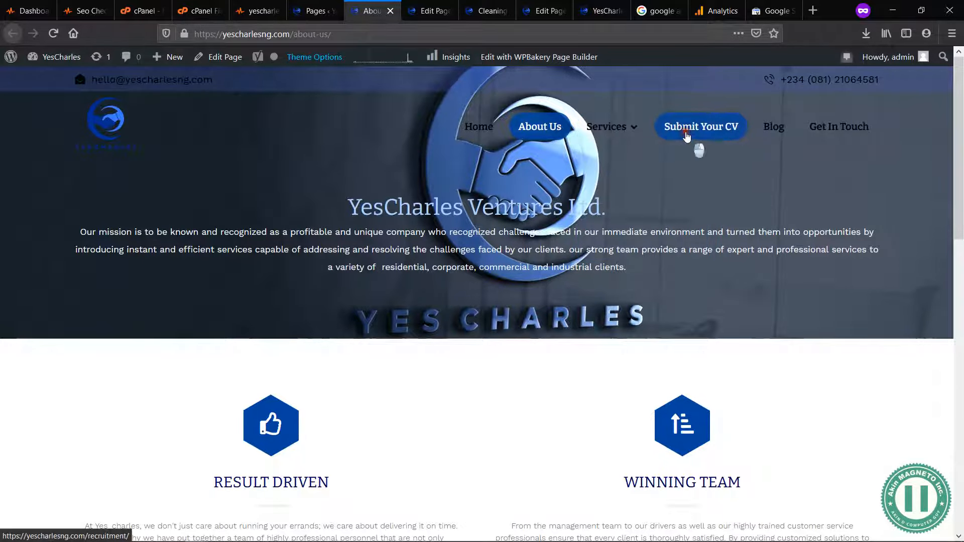
{"action": "middle_click", "coordinate": [686, 136]}
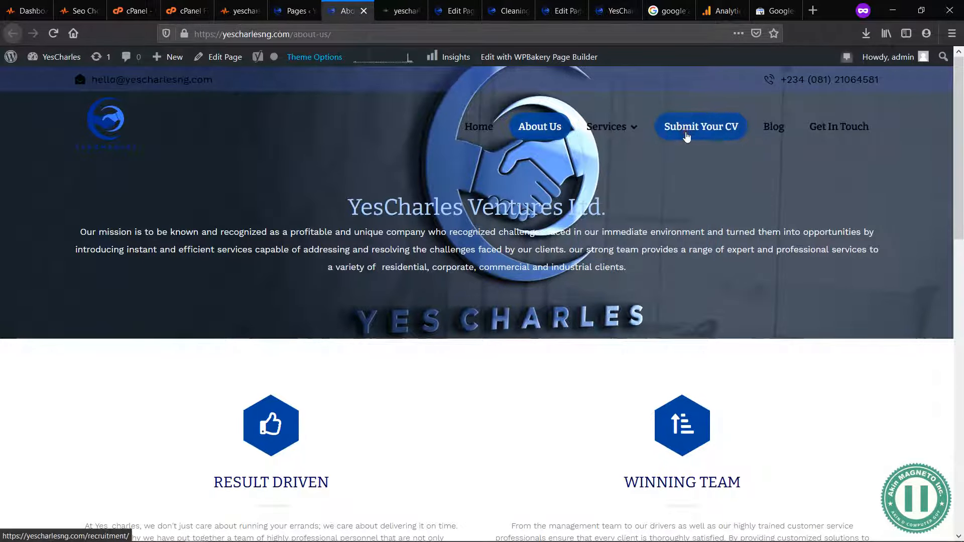
{"action": "middle_click", "coordinate": [837, 133]}
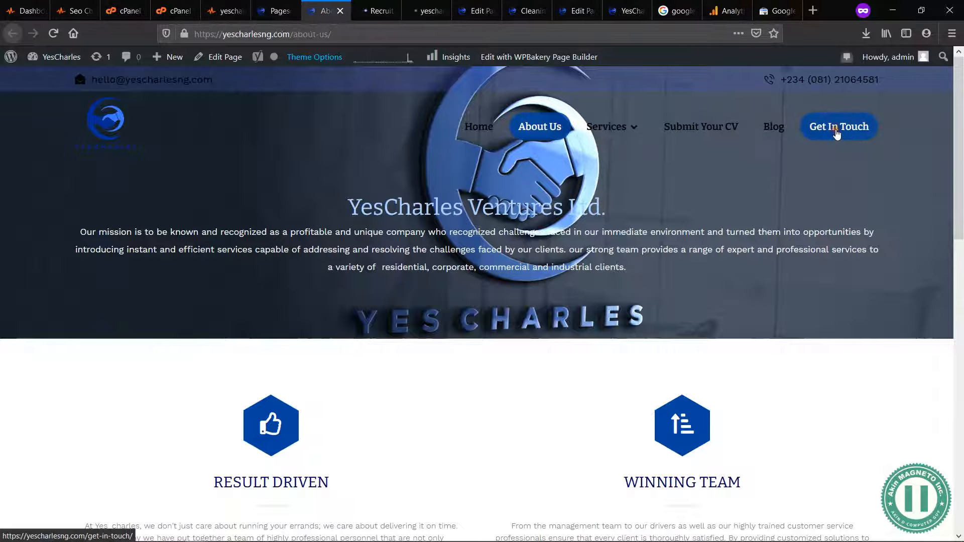
{"action": "left_click", "coordinate": [369, 7]}
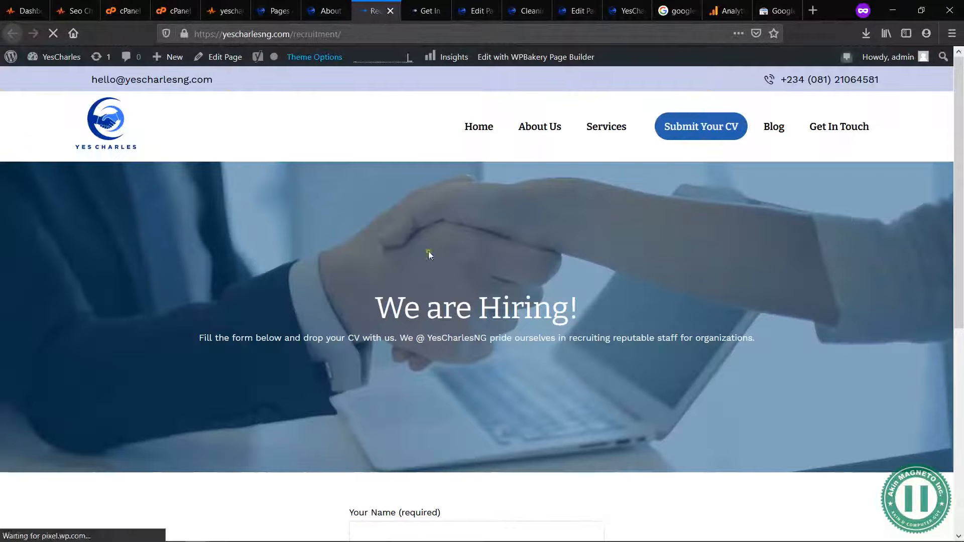
{"action": "scroll", "coordinate": [482, 324], "scroll_direction": "down", "scroll_amount": 6}
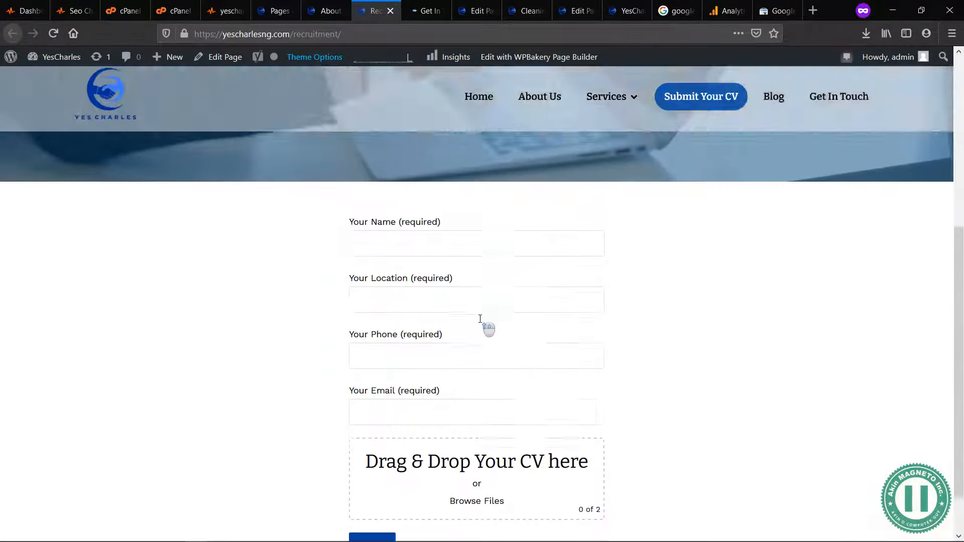
{"action": "scroll", "coordinate": [482, 324], "scroll_direction": "up", "scroll_amount": 6}
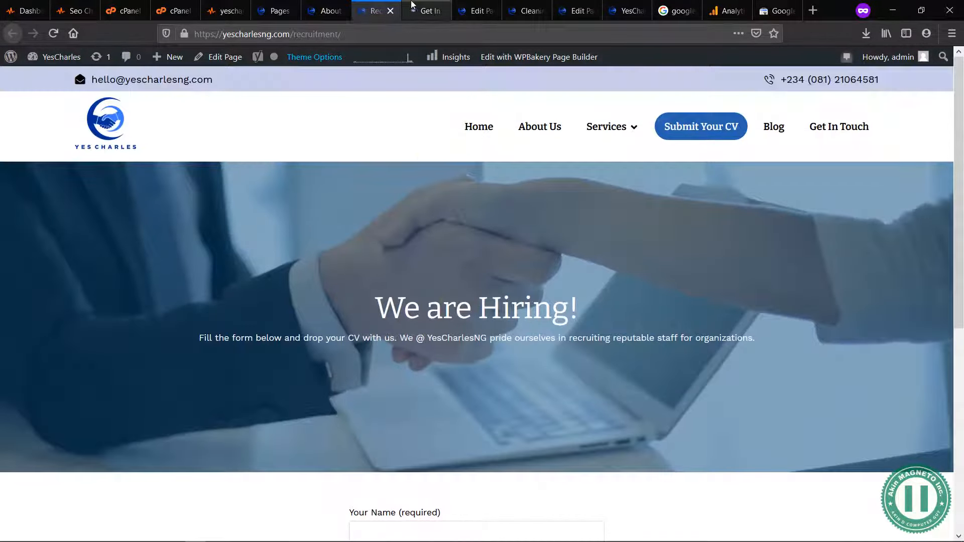
{"action": "left_click", "coordinate": [421, 14]}
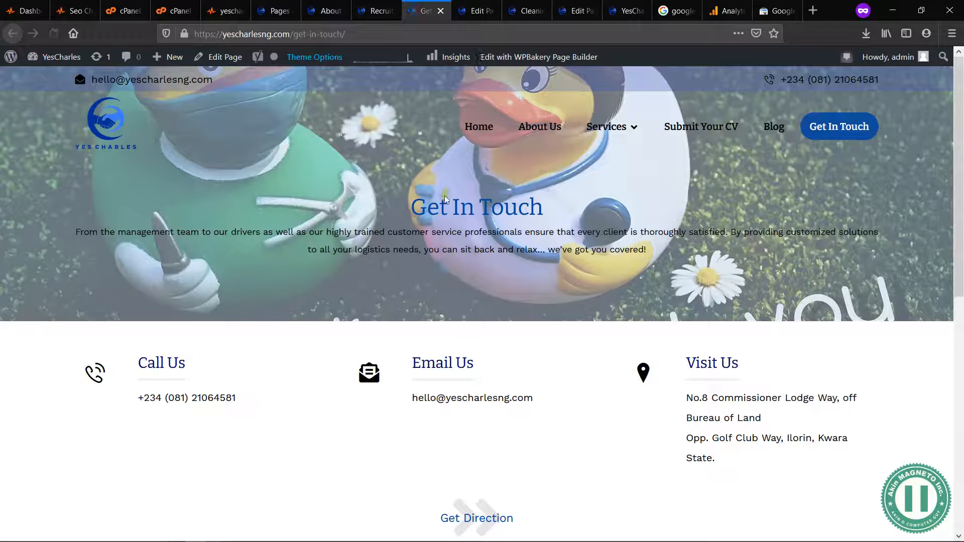
Step: Change the "Cleaning Services" title text to Heading 1 in the Cleaning Service page editor, save the block, and update the page
{"action": "key", "text": "ctrl+Tab"}
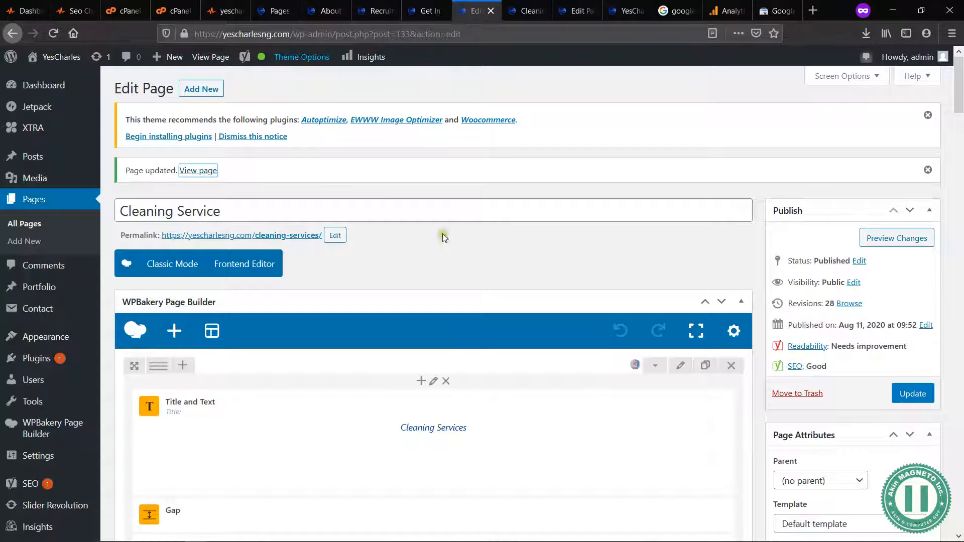
{"action": "scroll", "coordinate": [424, 264], "scroll_direction": "down", "scroll_amount": 2}
{"action": "mouse_move", "coordinate": [448, 325]}
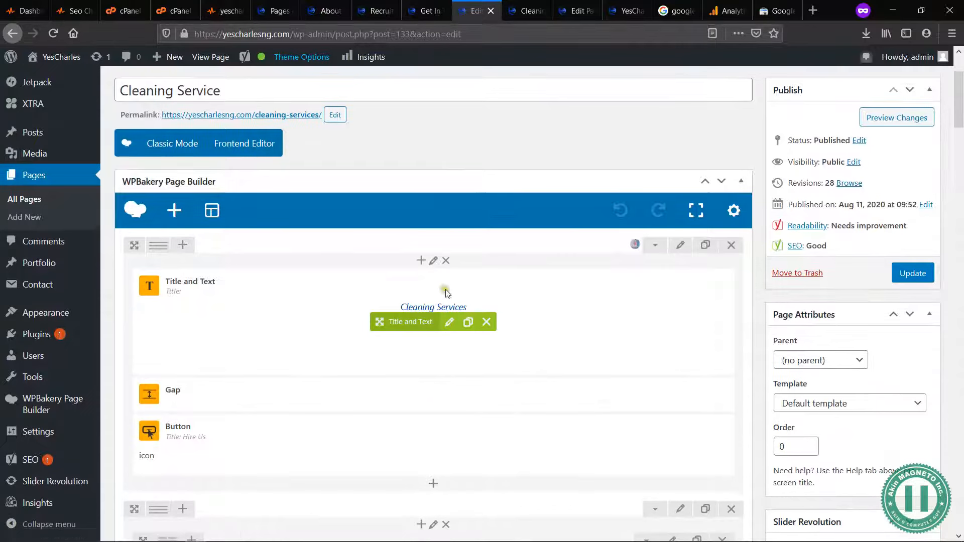
{"action": "left_click", "coordinate": [450, 323]}
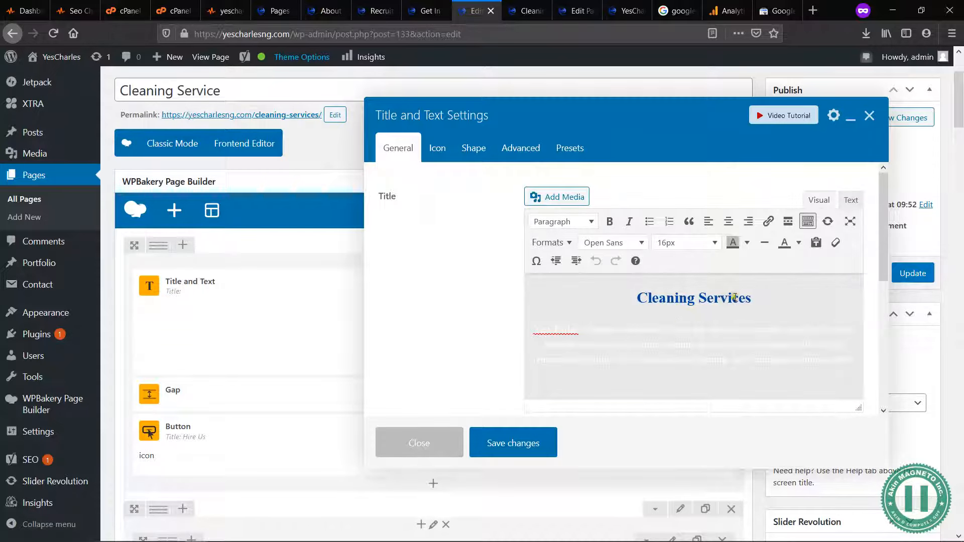
{"action": "left_click", "coordinate": [753, 298]}
{"action": "triple_click", "coordinate": [774, 298]}
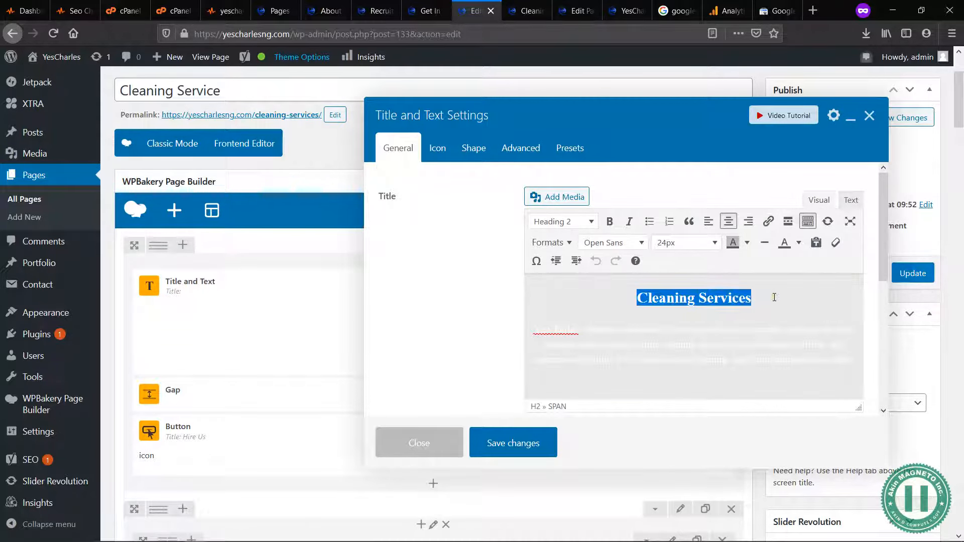
{"action": "left_click", "coordinate": [583, 221]}
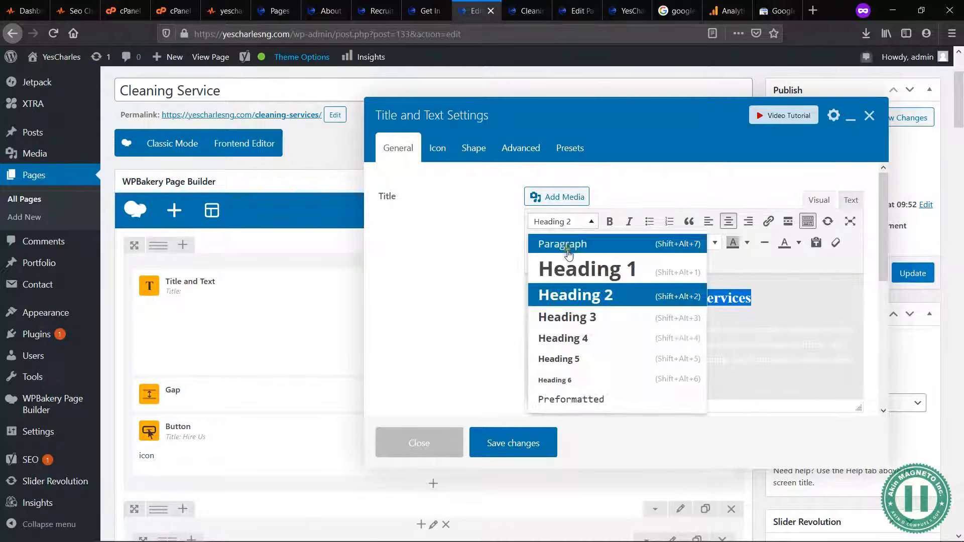
{"action": "left_click", "coordinate": [573, 271]}
{"action": "left_click", "coordinate": [684, 306]}
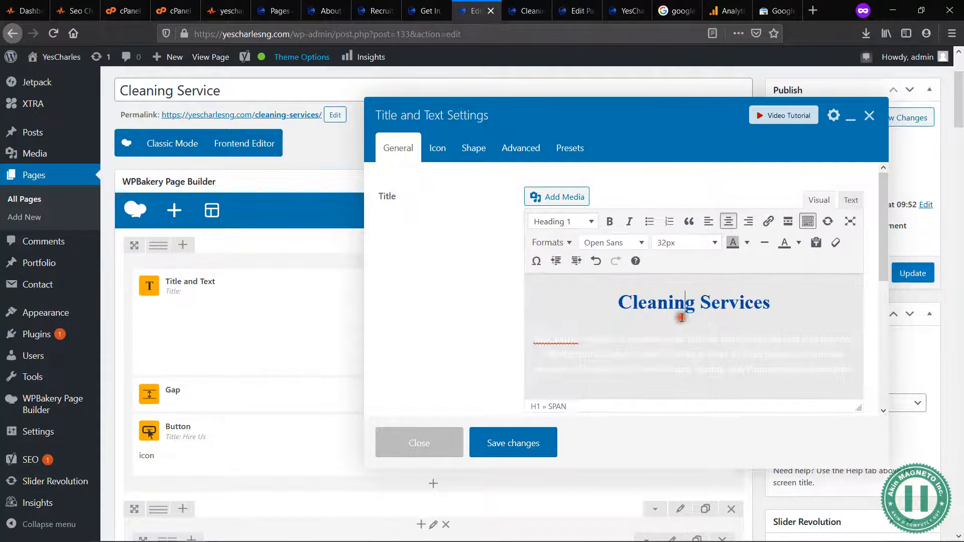
{"action": "left_click", "coordinate": [536, 437]}
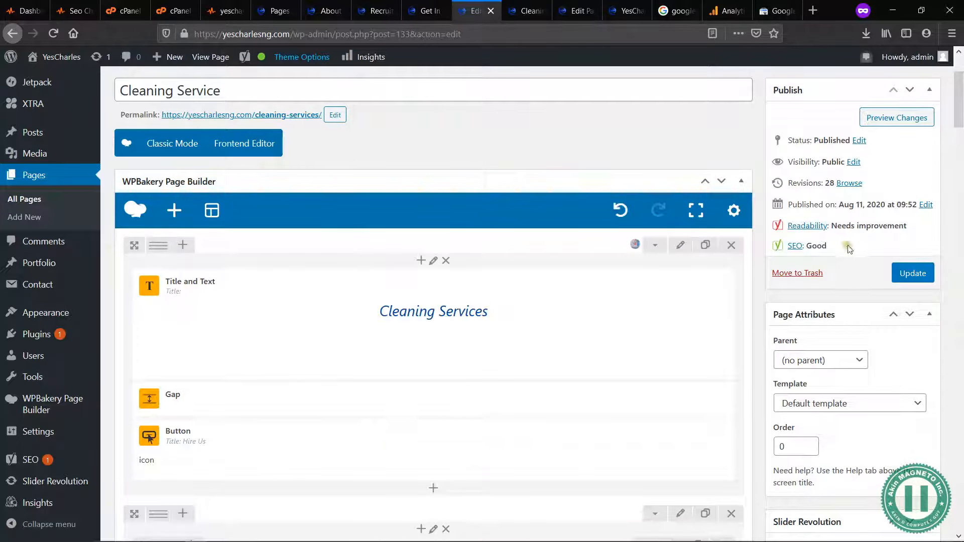
{"action": "left_click", "coordinate": [918, 271]}
Step: Close the live Cleaning Services page and check the Home and Cleaning Service page editors
{"action": "left_click", "coordinate": [530, 11]}
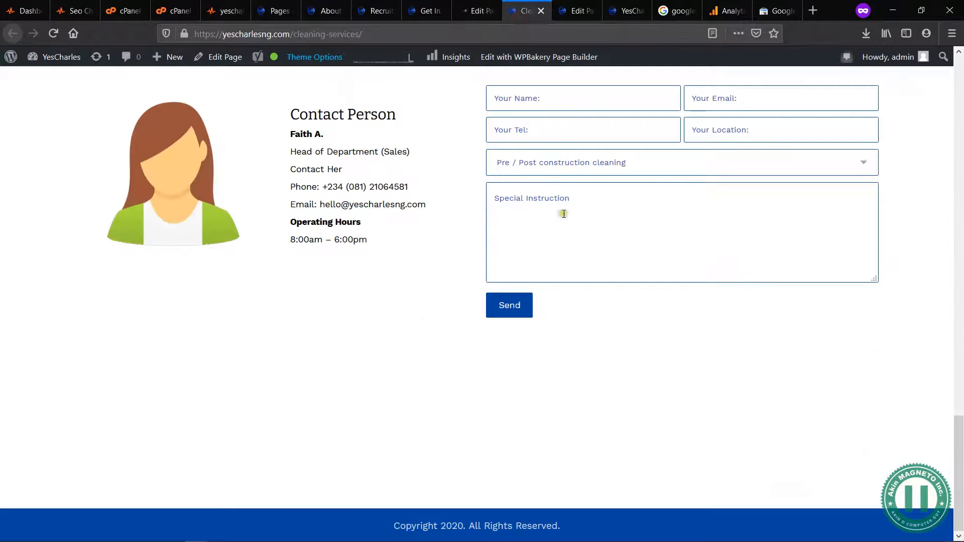
{"action": "scroll", "coordinate": [492, 144], "scroll_direction": "up", "scroll_amount": 10}
{"action": "left_click", "coordinate": [541, 10]}
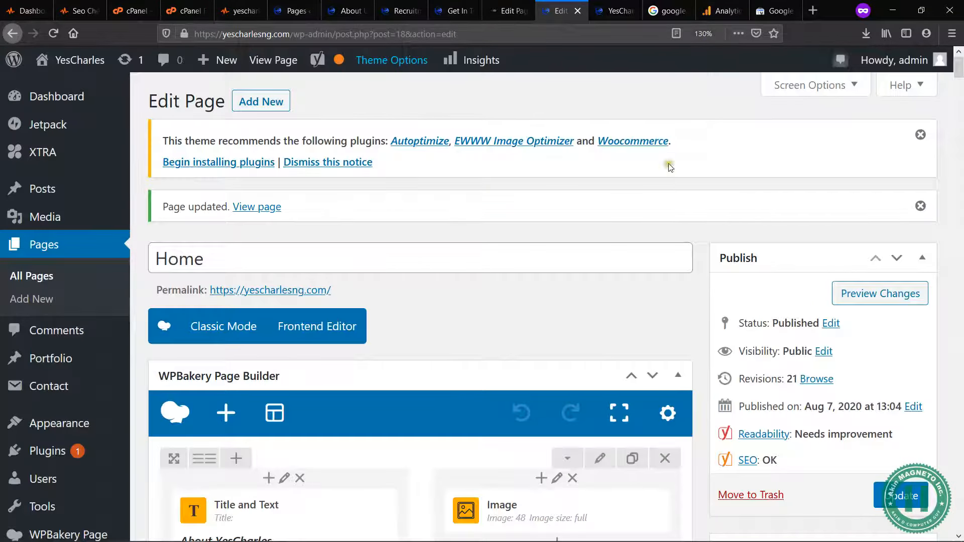
{"action": "key", "text": "ctrl+minus"}
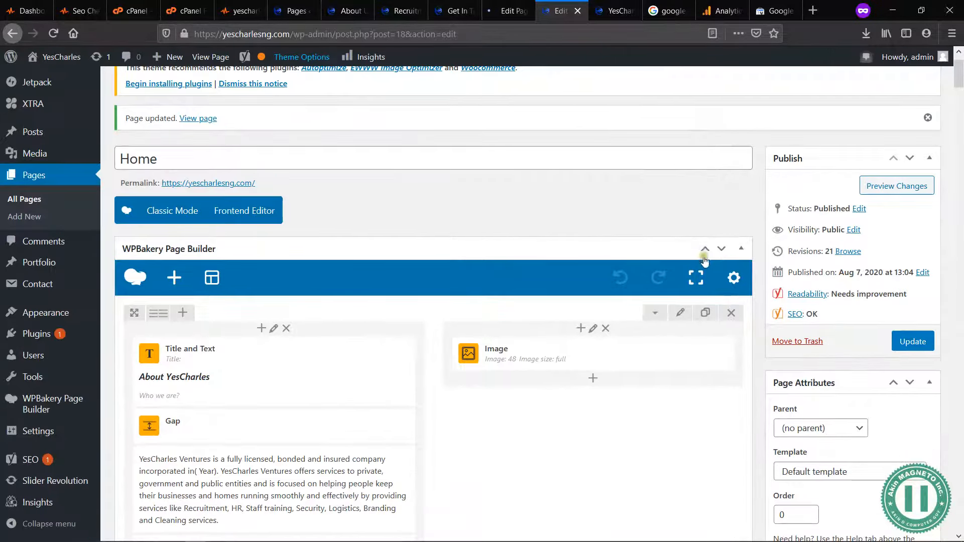
{"action": "scroll", "coordinate": [566, 238], "scroll_direction": "up", "scroll_amount": 2}
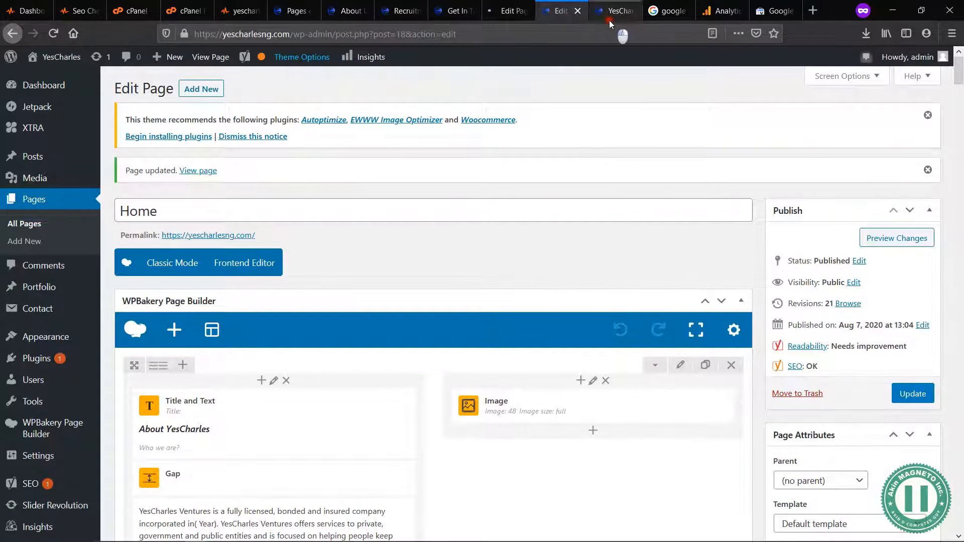
{"action": "left_click", "coordinate": [609, 15]}
{"action": "left_click", "coordinate": [508, 12]}
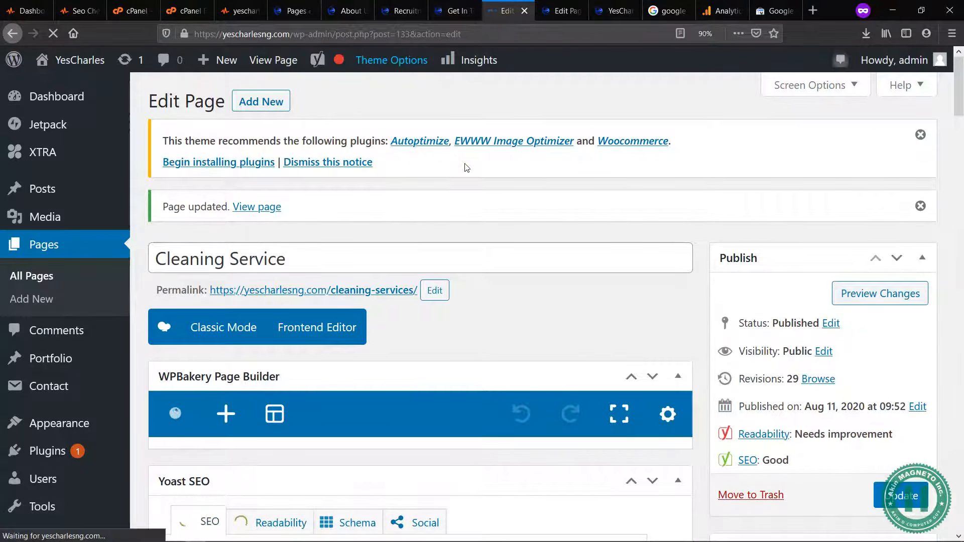
{"action": "key", "text": "ctrl+minus"}
{"action": "key", "text": "ctrl+minus"}
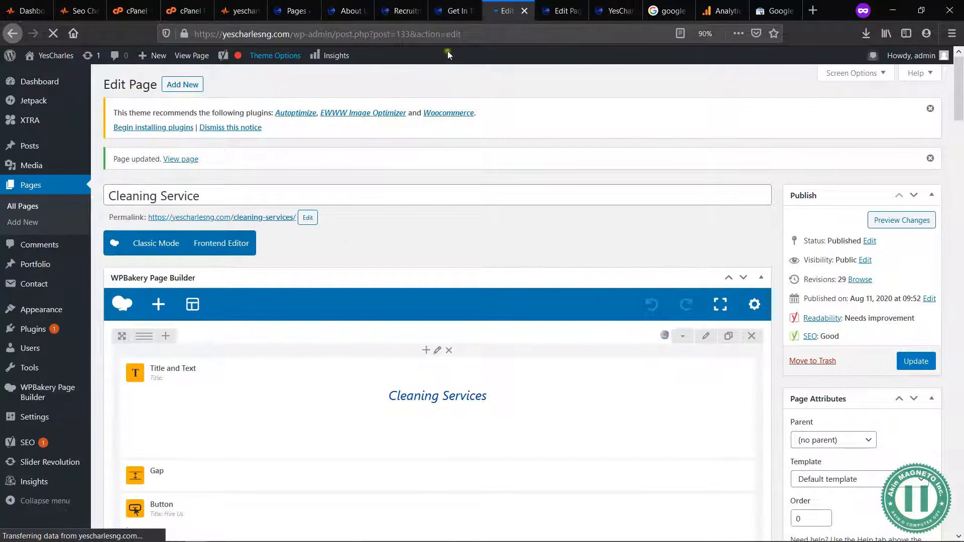
Step: Open the Get In Touch, Recruitment and About Us pages for editing in their own tabs
{"action": "left_click", "coordinate": [453, 10]}
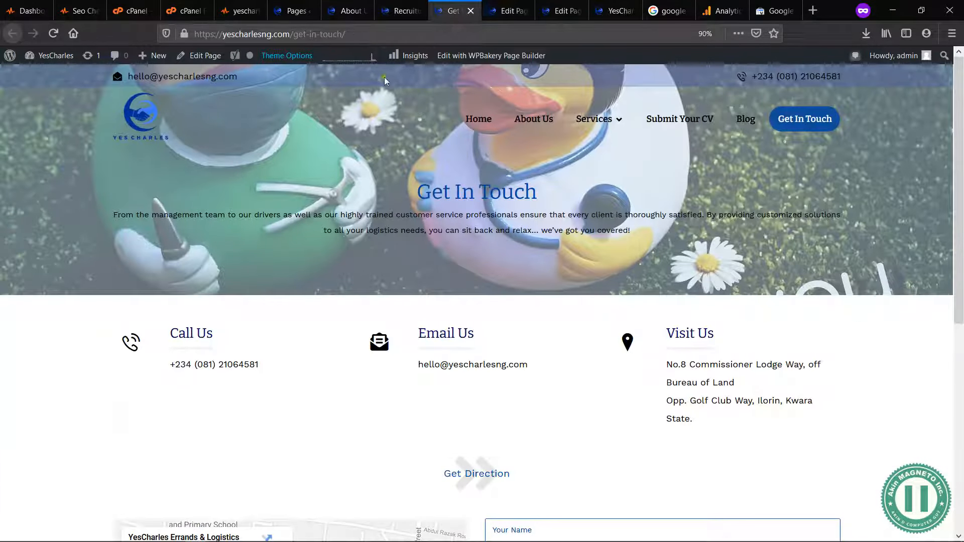
{"action": "key", "text": "ctrl+0"}
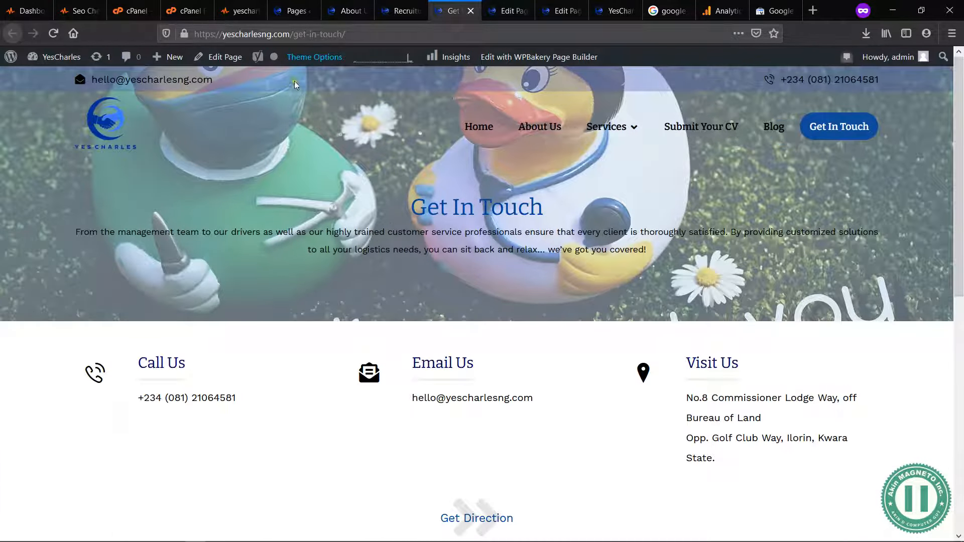
{"action": "left_click", "coordinate": [216, 57]}
{"action": "left_click", "coordinate": [395, 9]}
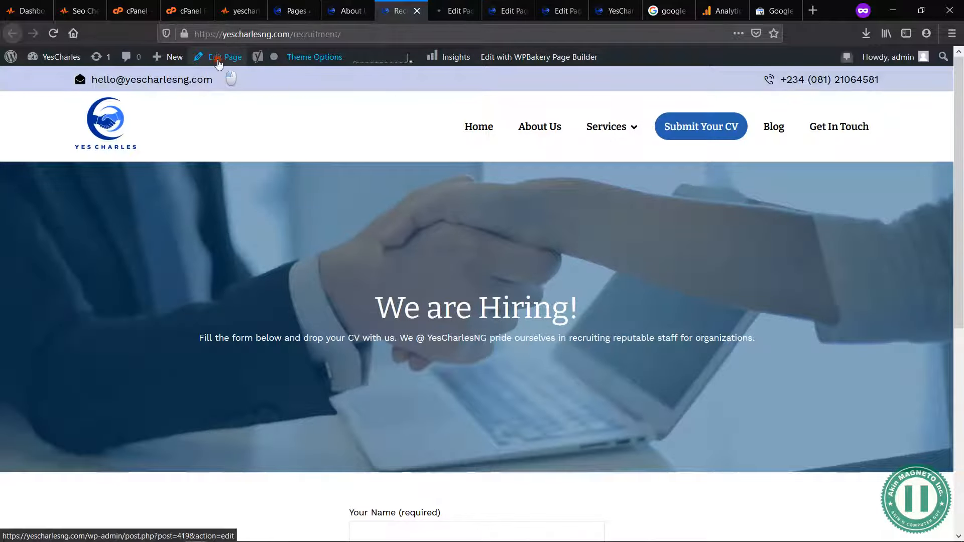
{"action": "left_click", "coordinate": [344, 11]}
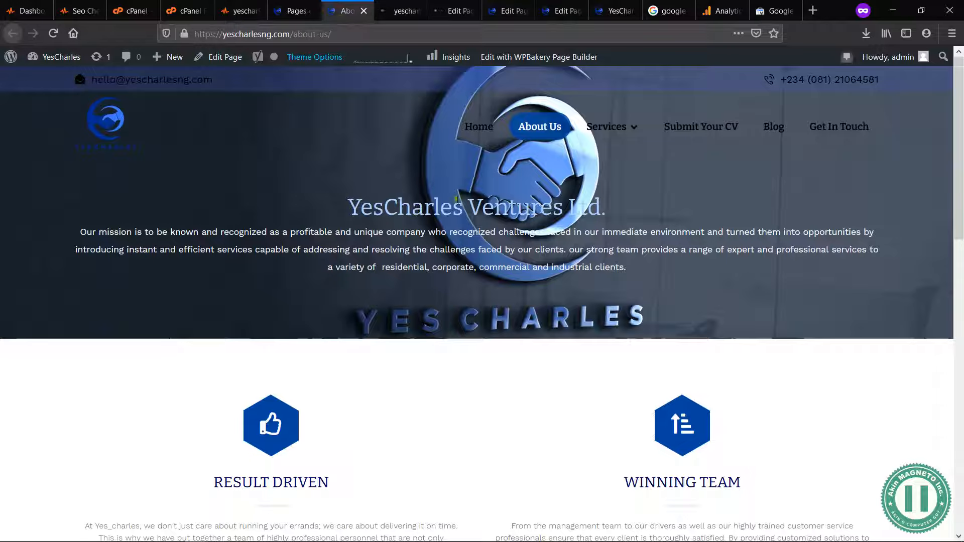
{"action": "left_click", "coordinate": [216, 56]}
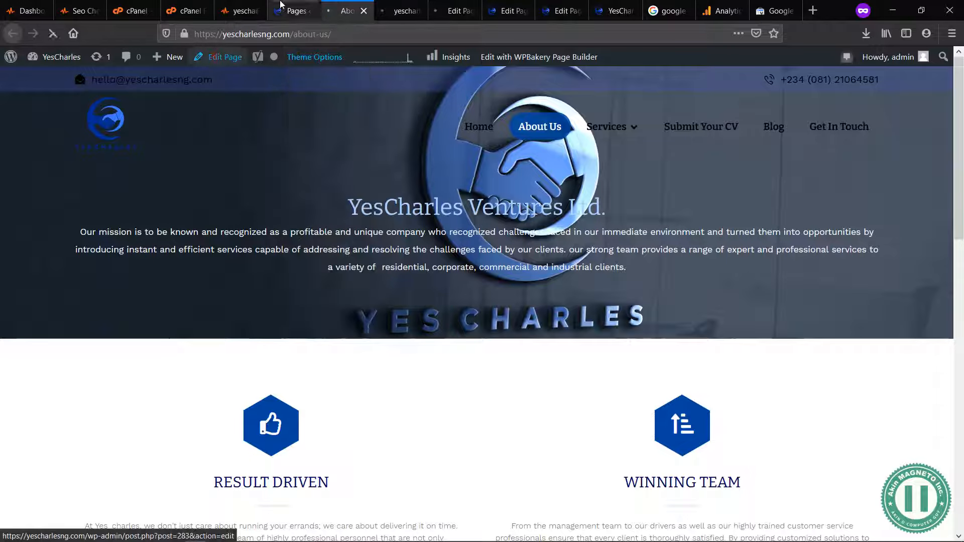
Step: Look over the page builder content in the Cleaning Service page editor and check the About Us editor
{"action": "left_click", "coordinate": [506, 15]}
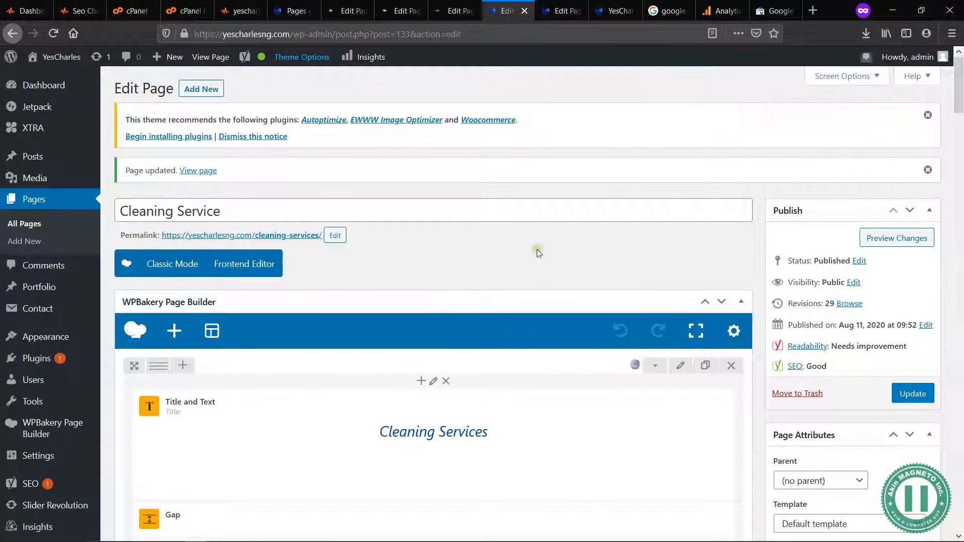
{"action": "scroll", "coordinate": [545, 257], "scroll_direction": "down", "scroll_amount": 3}
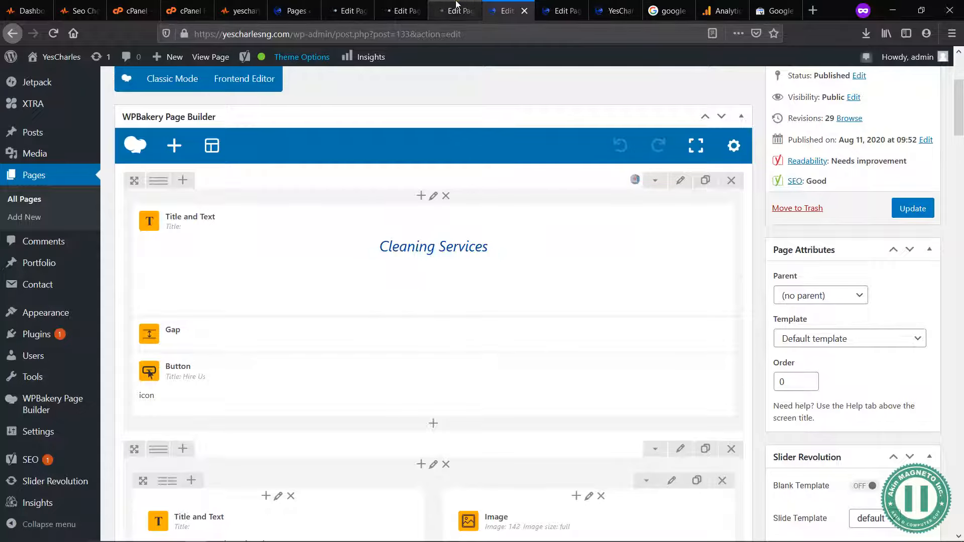
{"action": "left_click", "coordinate": [346, 10]}
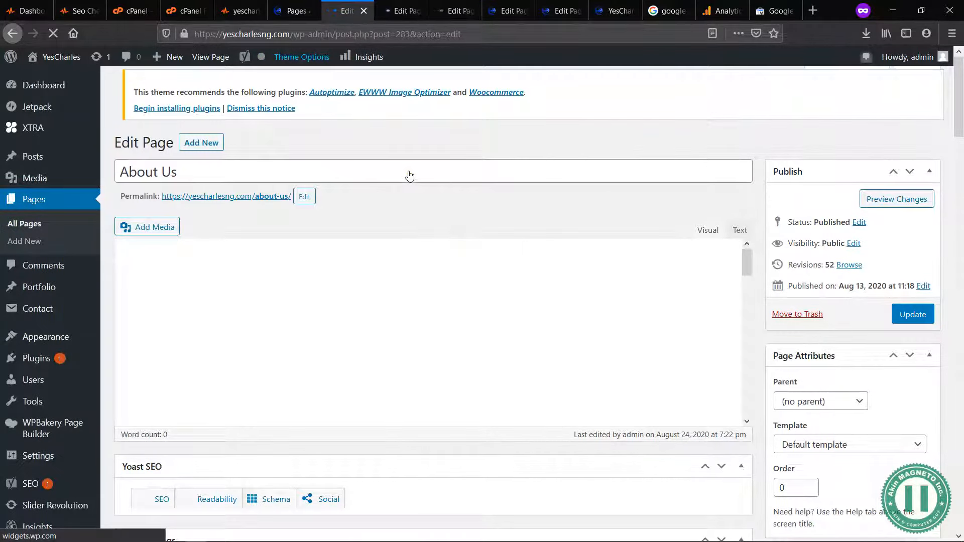
Step: Review the SEO audit report from the Heading Tags Test down to the Image Alt Test
{"action": "left_click", "coordinate": [234, 15]}
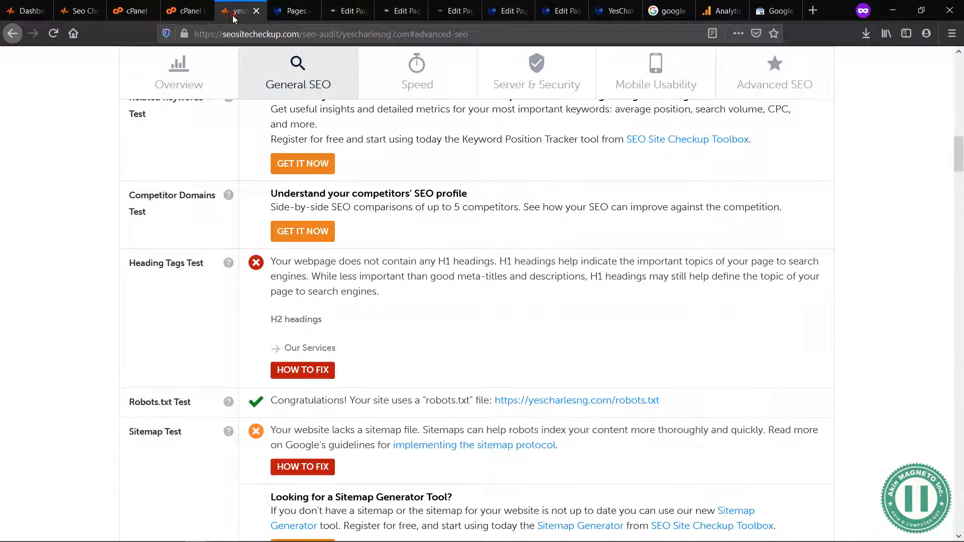
{"action": "scroll", "coordinate": [510, 327], "scroll_direction": "down", "scroll_amount": 1}
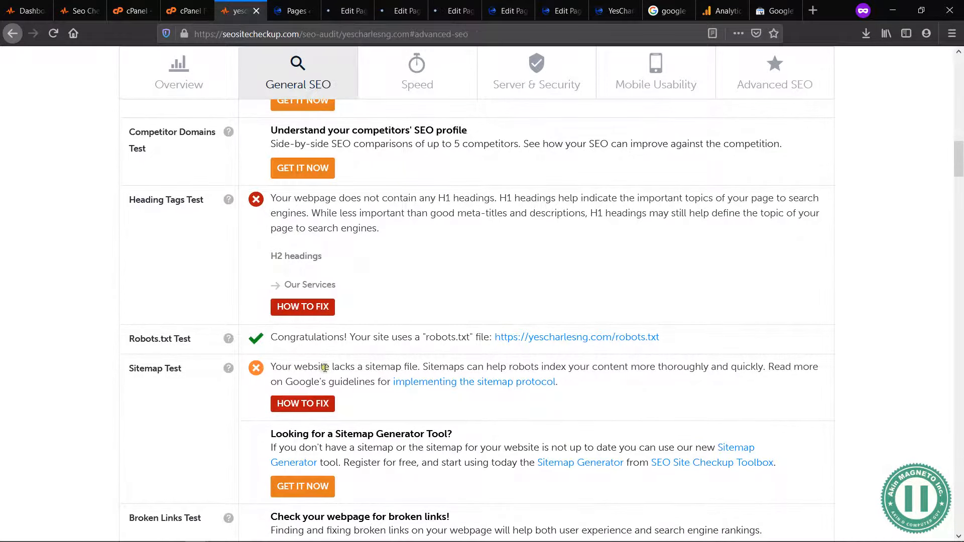
{"action": "scroll", "coordinate": [316, 368], "scroll_direction": "down", "scroll_amount": 7}
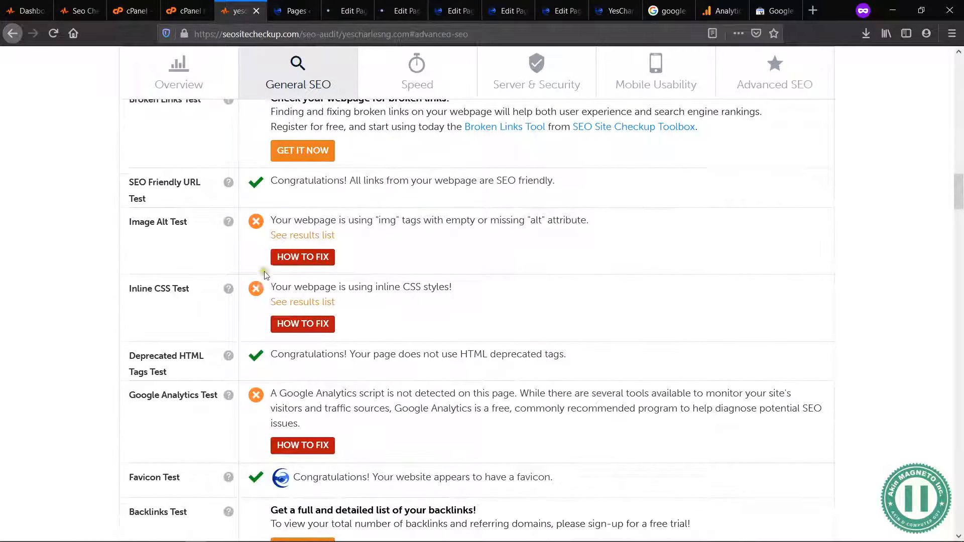
{"action": "left_click_drag", "start_coordinate": [272, 218], "coordinate": [477, 222]}
{"action": "left_click", "coordinate": [477, 222]}
{"action": "left_click_drag", "start_coordinate": [129, 224], "coordinate": [185, 221]}
{"action": "left_click", "coordinate": [185, 221]}
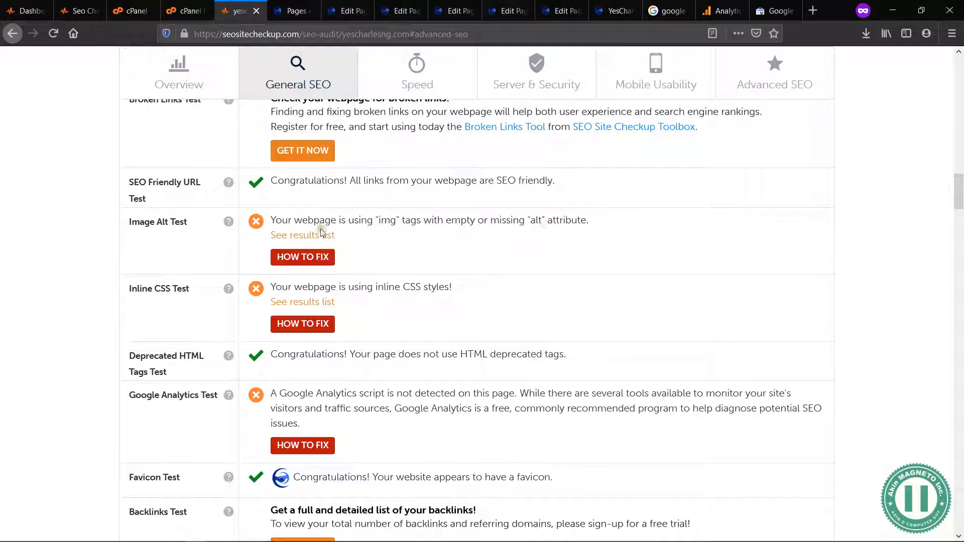
Step: Open the WordPress Media Library in its own tab from the Pages list
{"action": "left_click", "coordinate": [294, 8]}
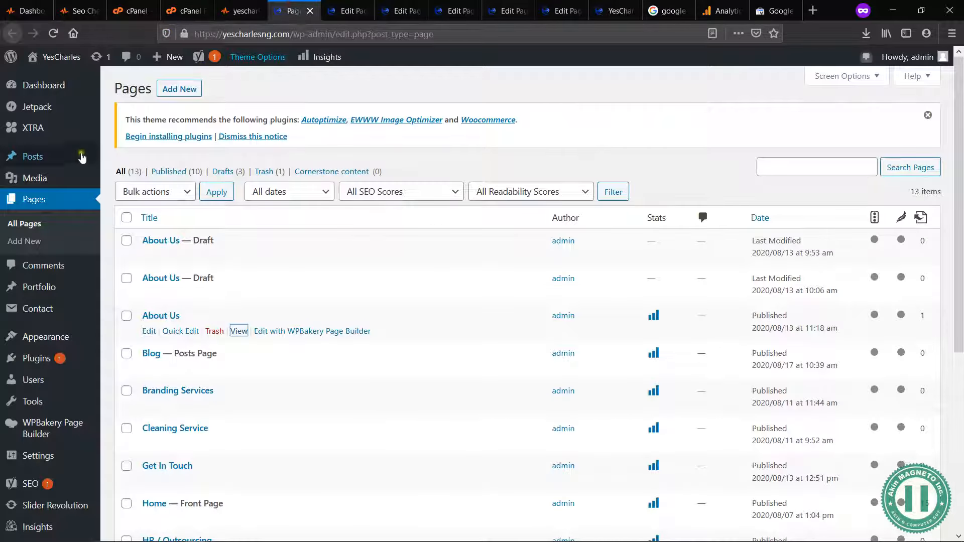
{"action": "mouse_move", "coordinate": [65, 177]}
{"action": "middle_click", "coordinate": [121, 182]}
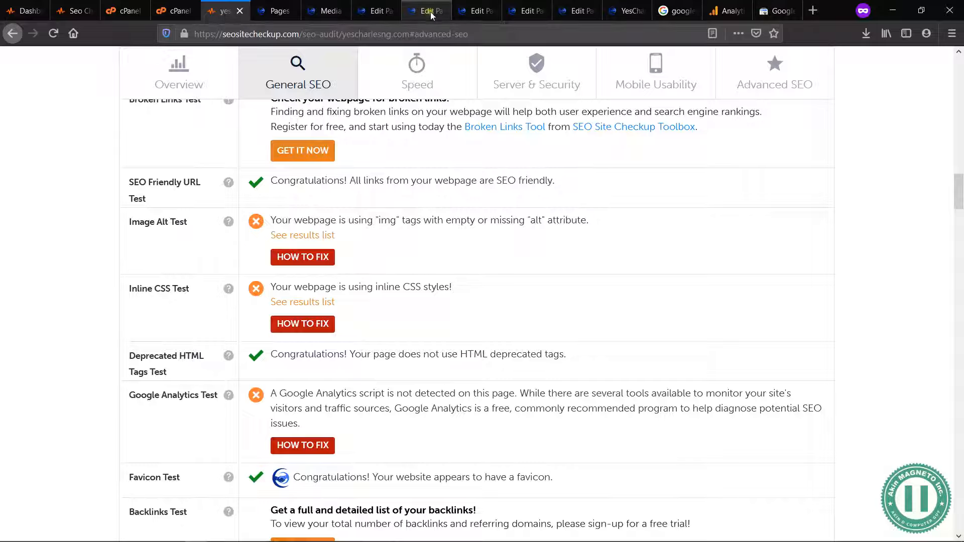
{"action": "left_click", "coordinate": [327, 11]}
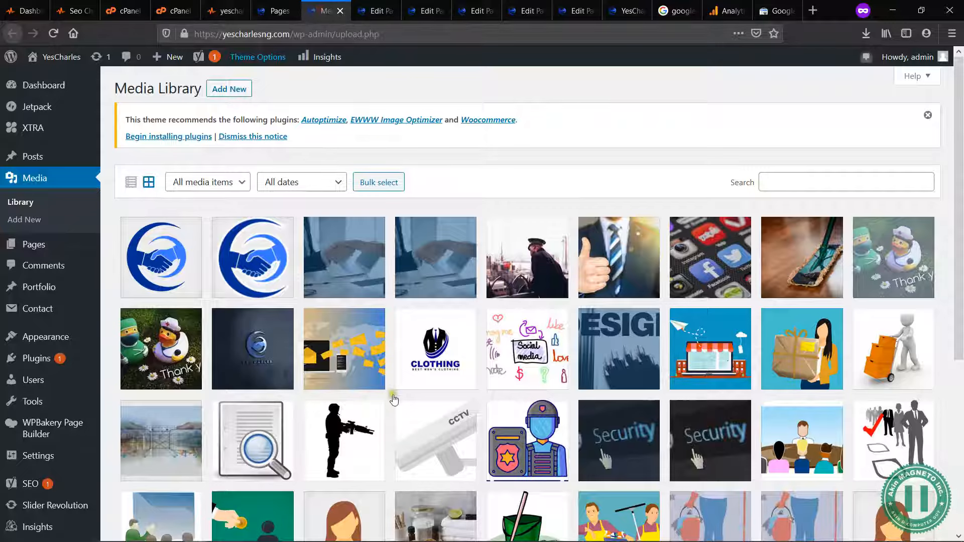
Step: Check the Alternative Text field in the attachment details of the first five Media Library images and close the details
{"action": "left_click", "coordinate": [174, 223]}
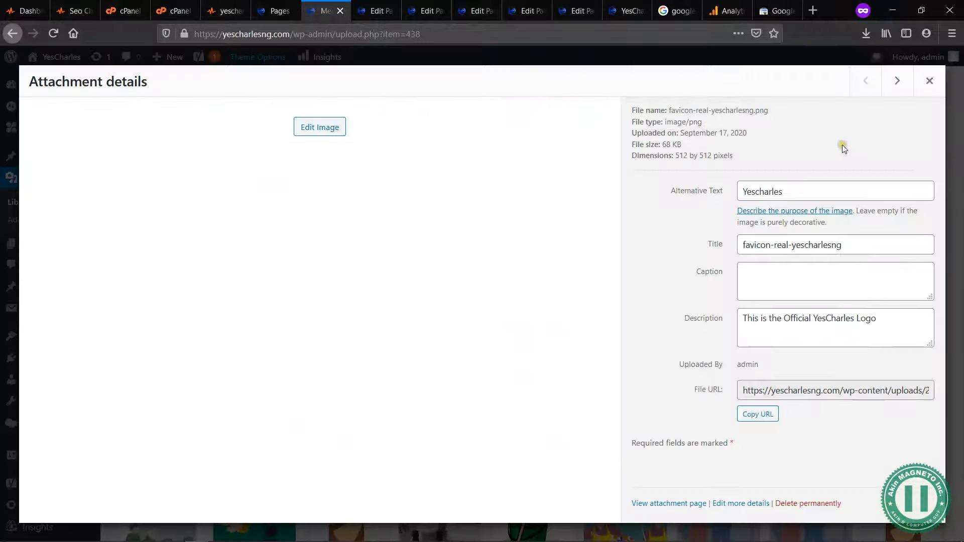
{"action": "left_click", "coordinate": [911, 89]}
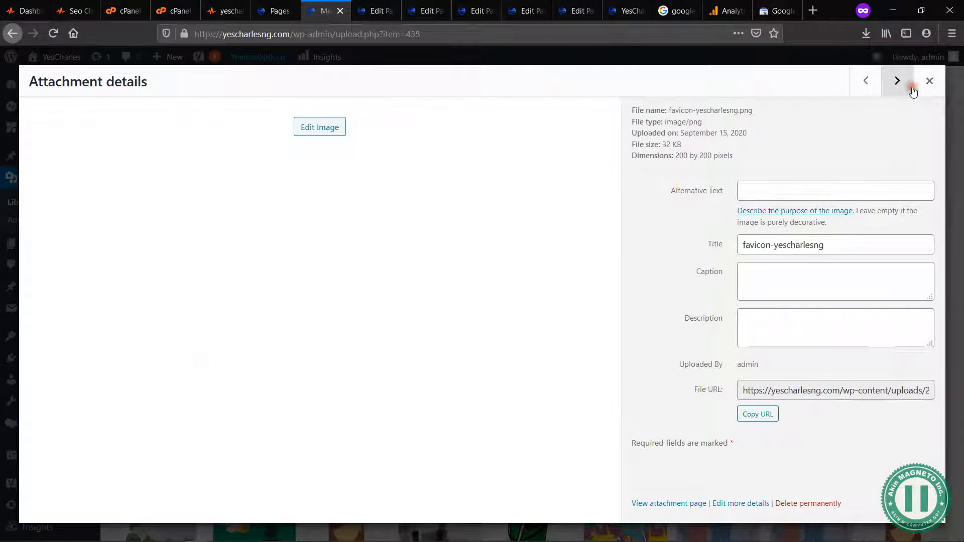
{"action": "left_click", "coordinate": [813, 191]}
{"action": "left_click", "coordinate": [903, 84]}
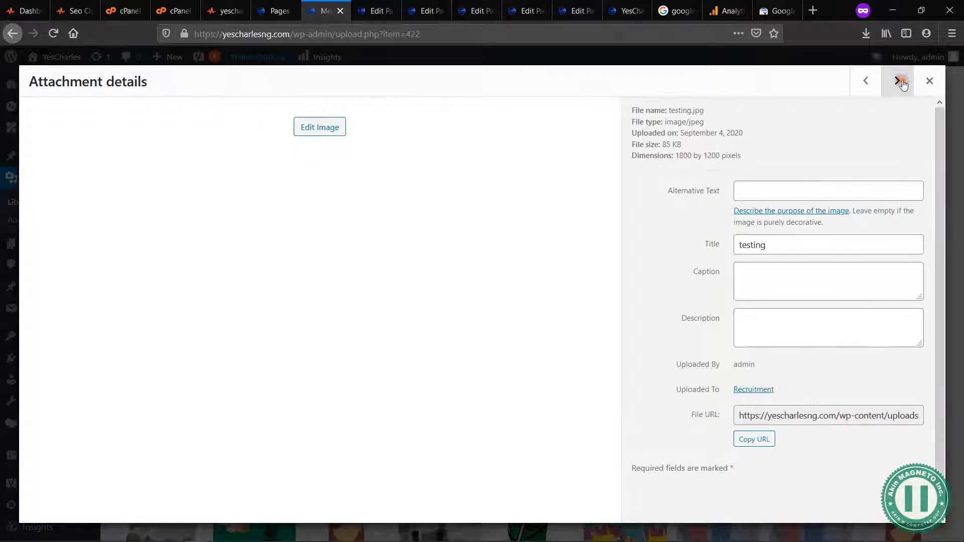
{"action": "left_click", "coordinate": [810, 189]}
{"action": "left_click", "coordinate": [897, 82]}
{"action": "left_click", "coordinate": [804, 189]}
{"action": "left_click", "coordinate": [897, 82]}
{"action": "left_click", "coordinate": [927, 80]}
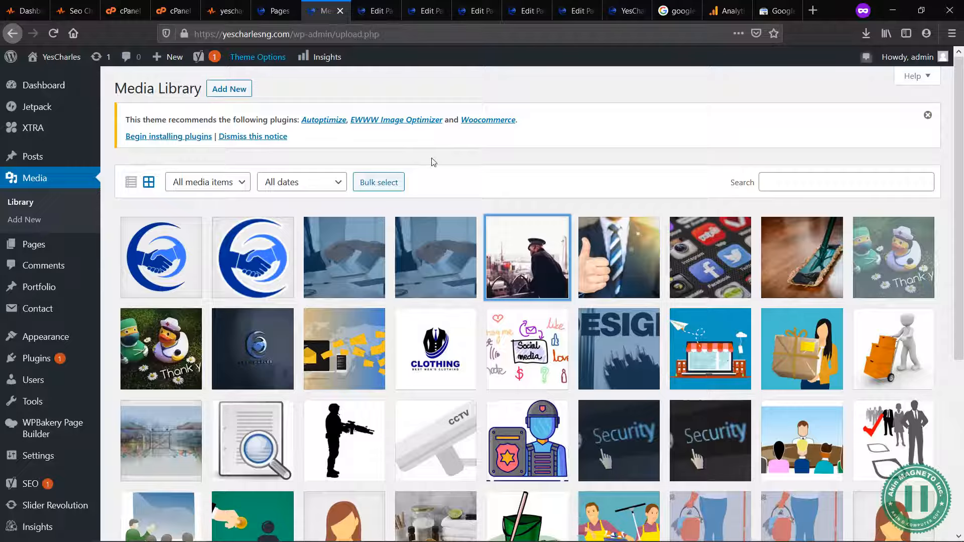
Step: Change the "YesCharles Ventures Ltd." title text to Heading 1 in the About Us page editor and save the block
{"action": "left_click", "coordinate": [358, 16]}
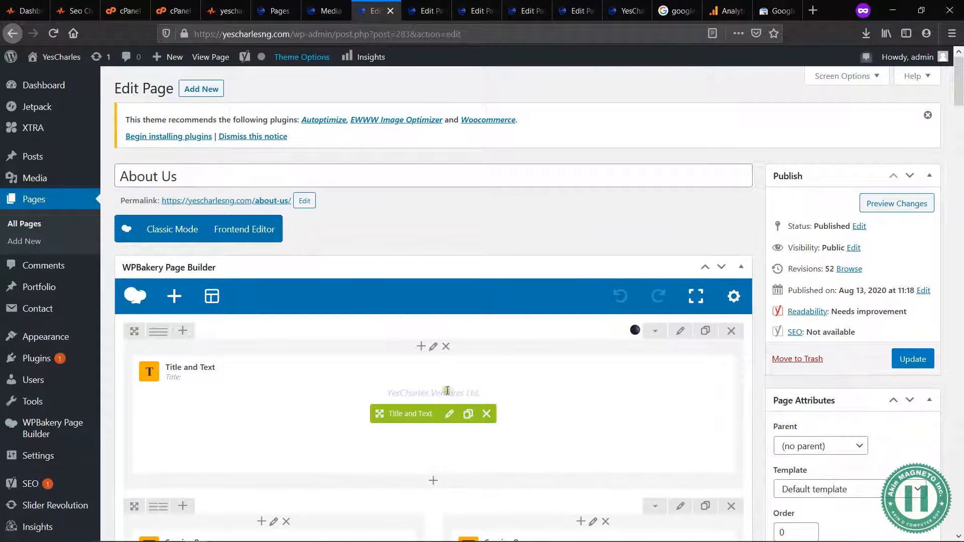
{"action": "left_click", "coordinate": [449, 414]}
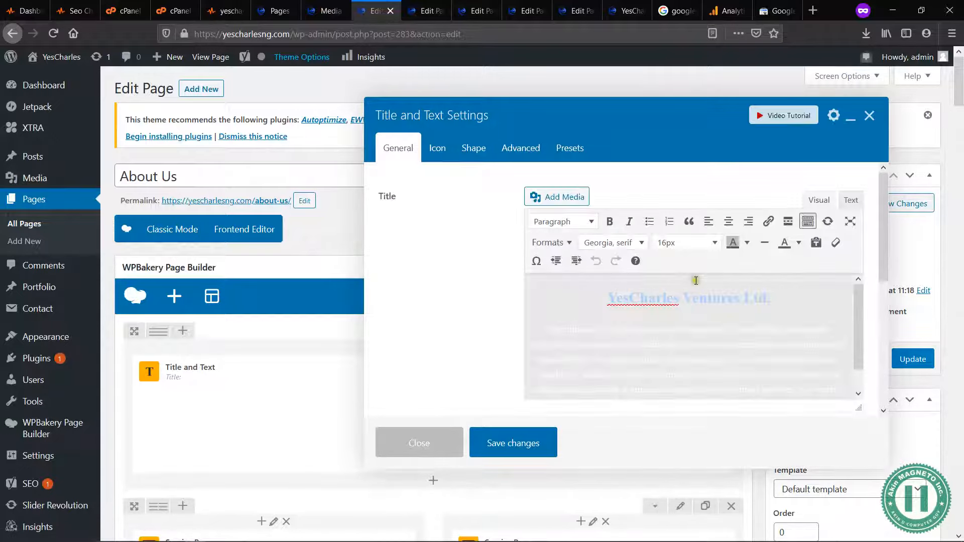
{"action": "left_click", "coordinate": [774, 297]}
{"action": "triple_click", "coordinate": [780, 296]}
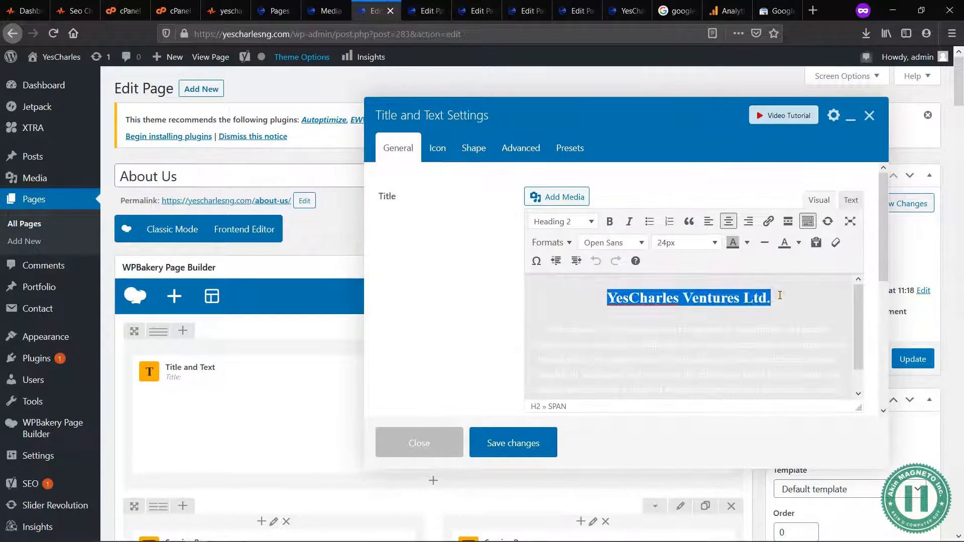
{"action": "left_click", "coordinate": [586, 221]}
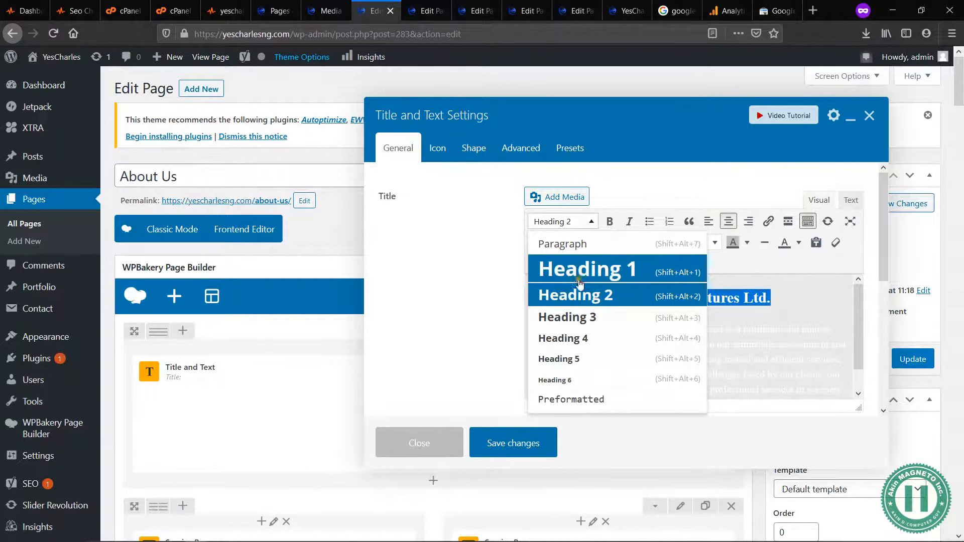
{"action": "left_click", "coordinate": [581, 282]}
{"action": "left_click", "coordinate": [723, 372]}
{"action": "left_click", "coordinate": [529, 441]}
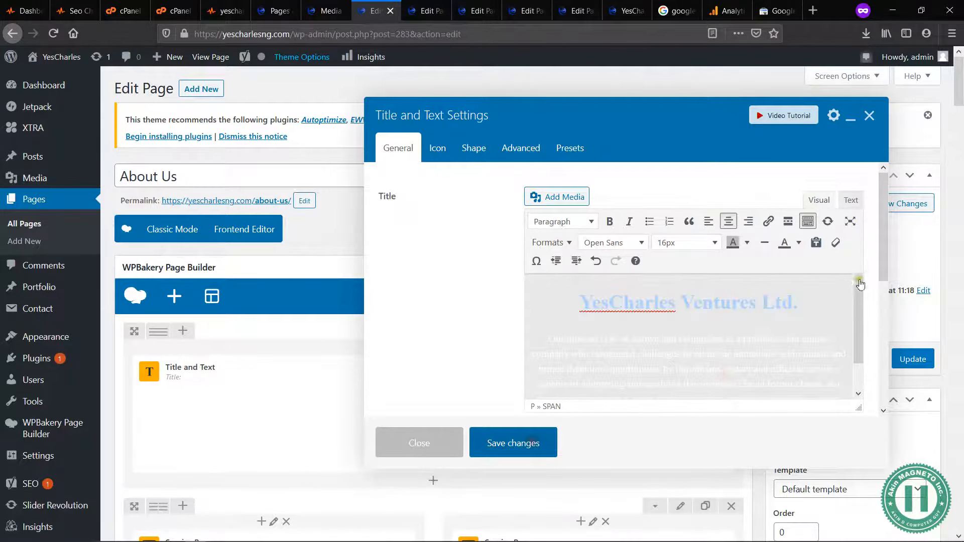
Step: Preview the changed About Us page in a separate tab and check its title
{"action": "left_click", "coordinate": [908, 204]}
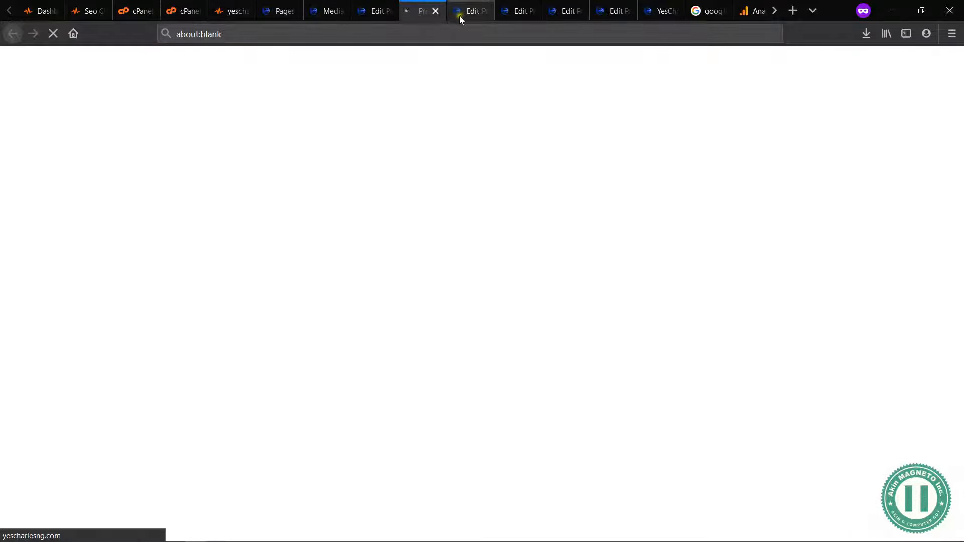
{"action": "left_click", "coordinate": [372, 11]}
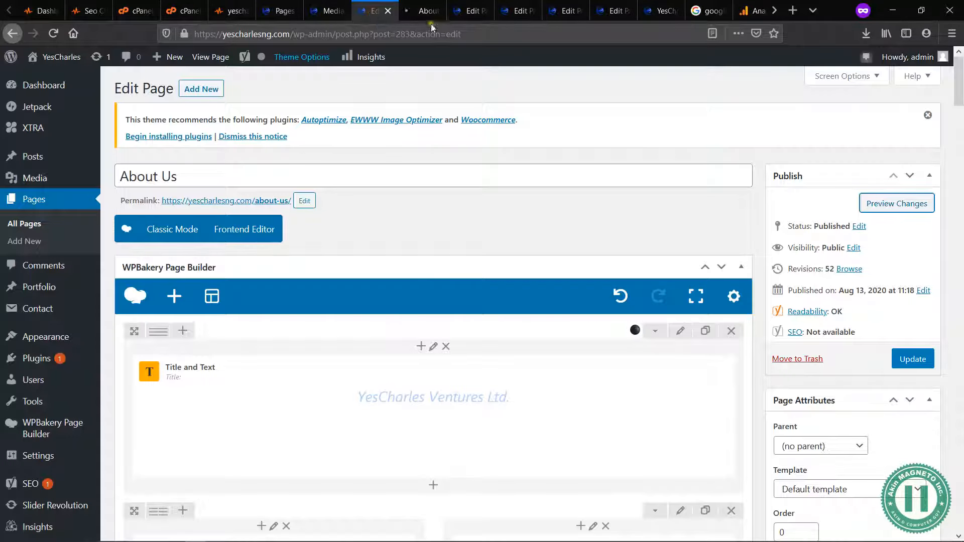
{"action": "left_click", "coordinate": [411, 16]}
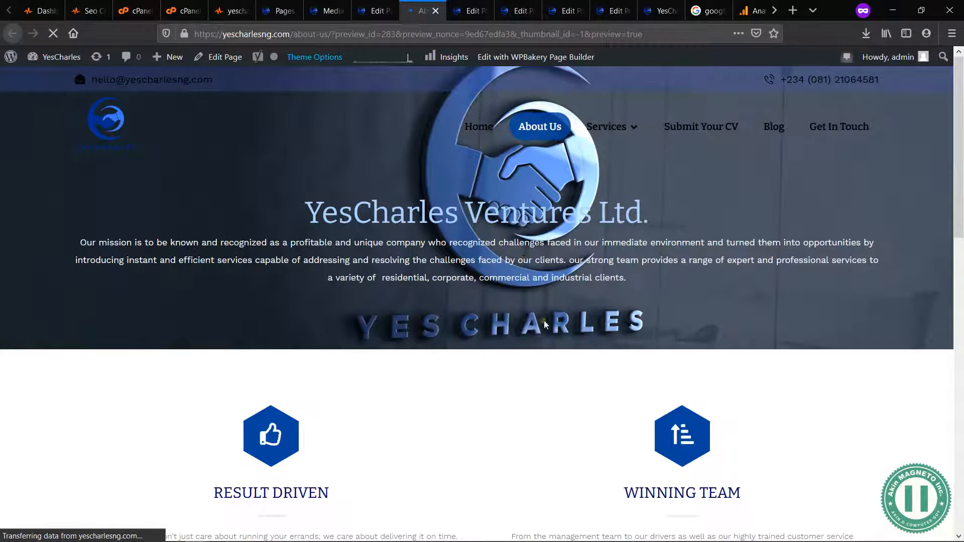
Step: Update the About Us page, look over its preview once more and close the preview tab
{"action": "left_click", "coordinate": [372, 11]}
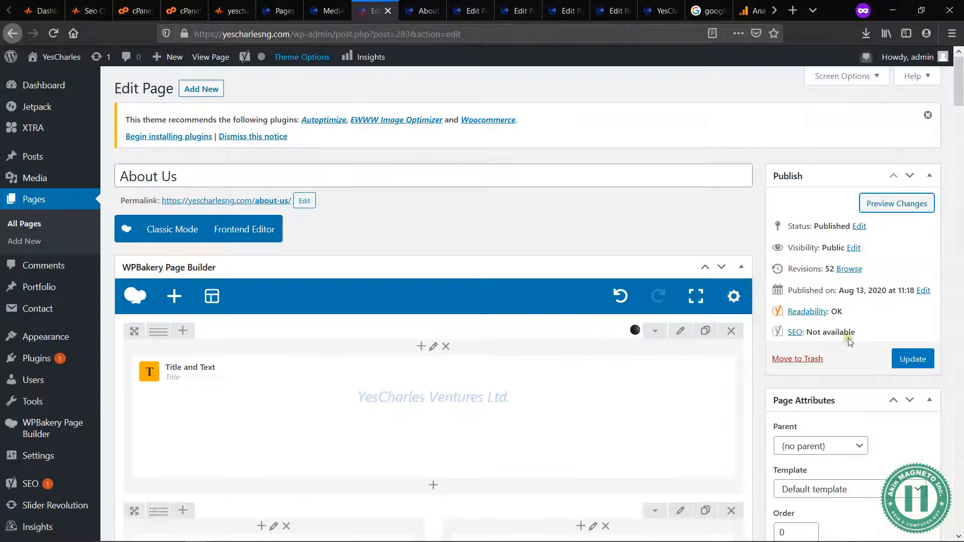
{"action": "left_click", "coordinate": [897, 359]}
{"action": "key", "text": "ctrl+Tab"}
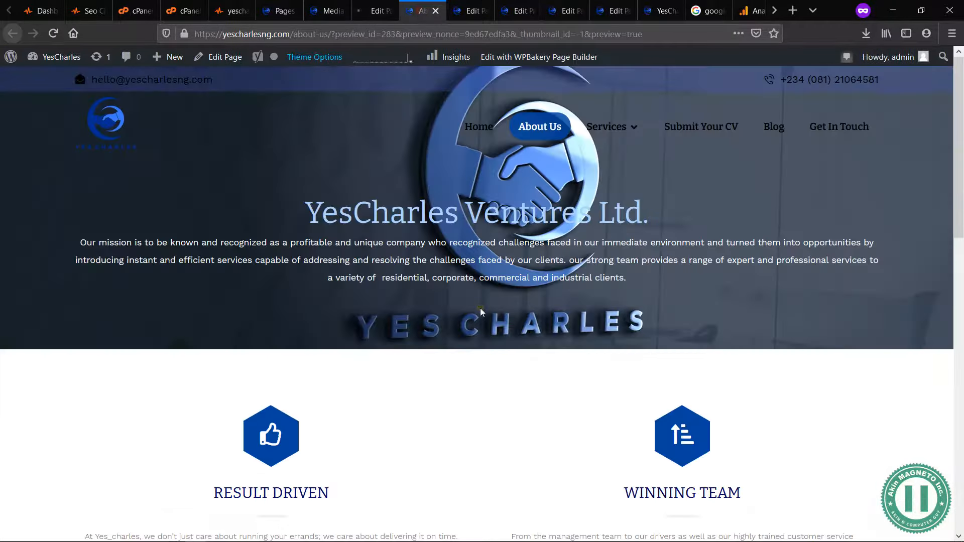
{"action": "scroll", "coordinate": [480, 312], "scroll_direction": "down", "scroll_amount": 15}
{"action": "key", "text": "ctrl+w"}
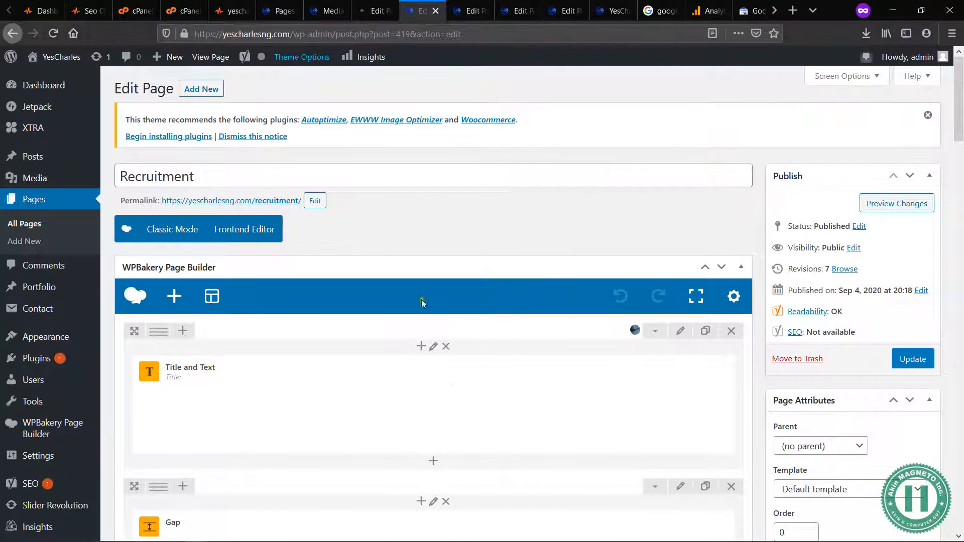
Step: Check the heading level of the "We are Hiring!" title block in the Recruitment page editor and close its settings
{"action": "mouse_move", "coordinate": [450, 390]}
{"action": "left_click", "coordinate": [491, 363]}
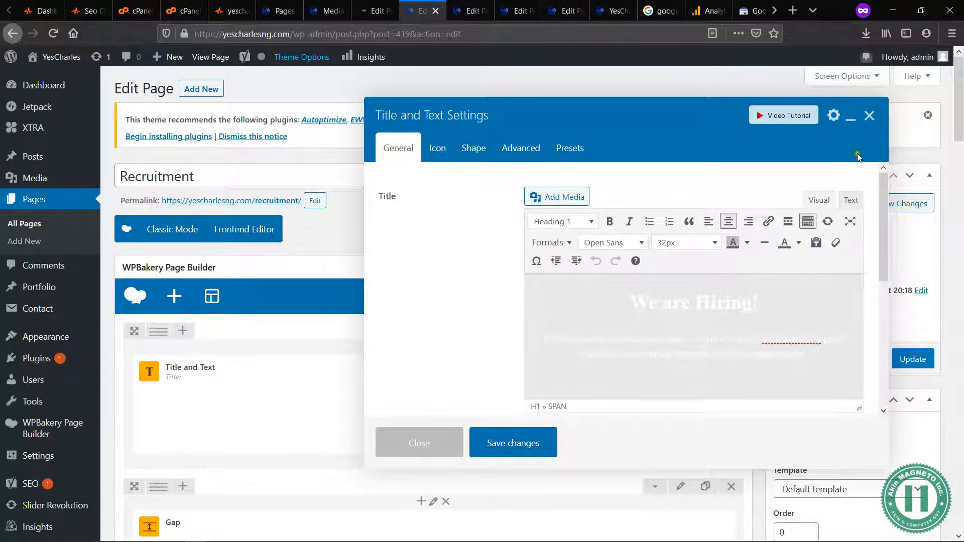
{"action": "left_click", "coordinate": [871, 118]}
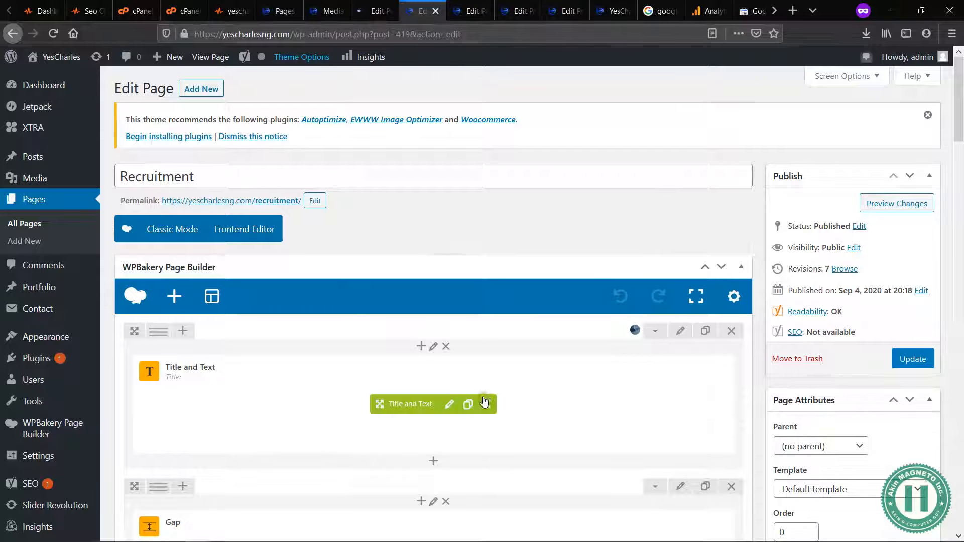
{"action": "scroll", "coordinate": [602, 404], "scroll_direction": "down", "scroll_amount": 5}
{"action": "scroll", "coordinate": [605, 176], "scroll_direction": "up", "scroll_amount": 5}
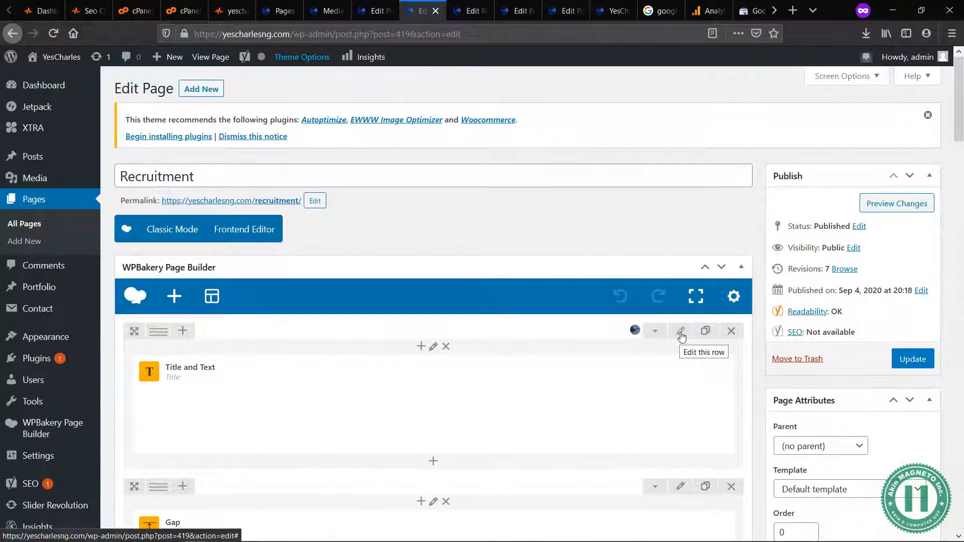
Step: Inspect the background image in the Design Options of the Recruitment page's first row
{"action": "scroll", "coordinate": [551, 378], "scroll_direction": "down", "scroll_amount": 1}
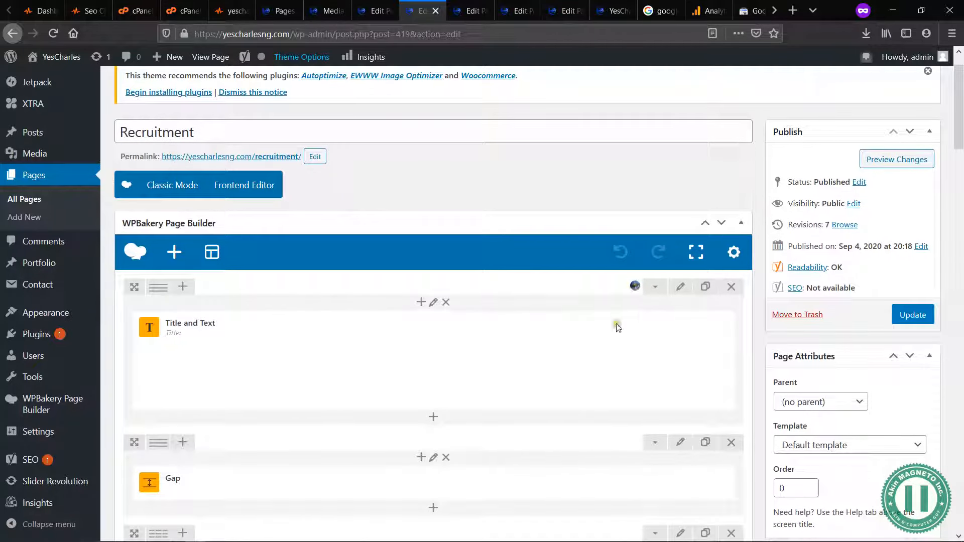
{"action": "mouse_move", "coordinate": [448, 369]}
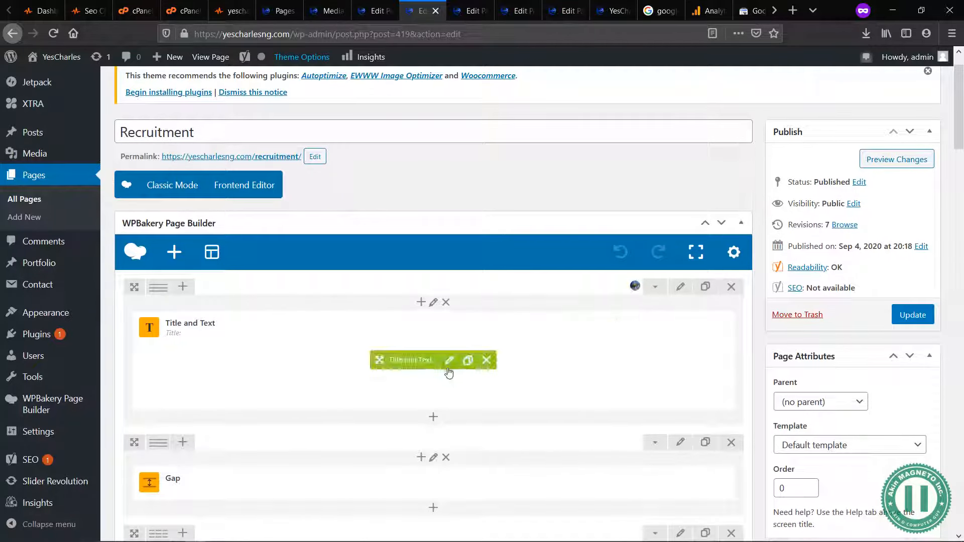
{"action": "left_click", "coordinate": [684, 293]}
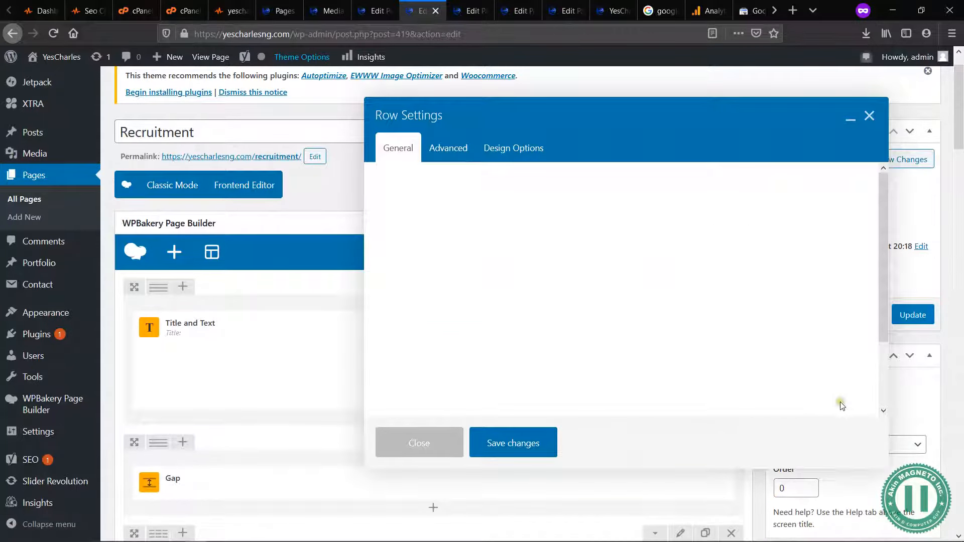
{"action": "left_click", "coordinate": [523, 150]}
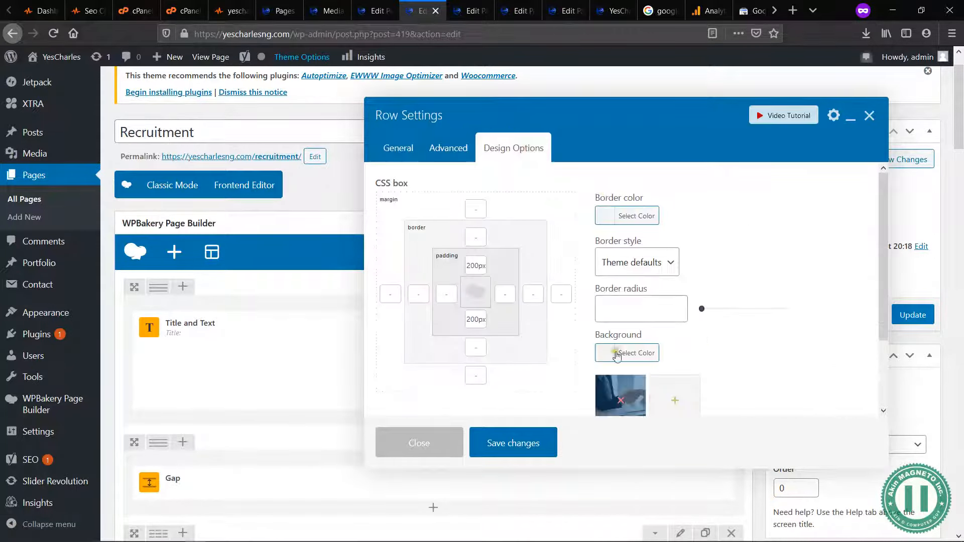
{"action": "scroll", "coordinate": [615, 394], "scroll_direction": "down", "scroll_amount": 2}
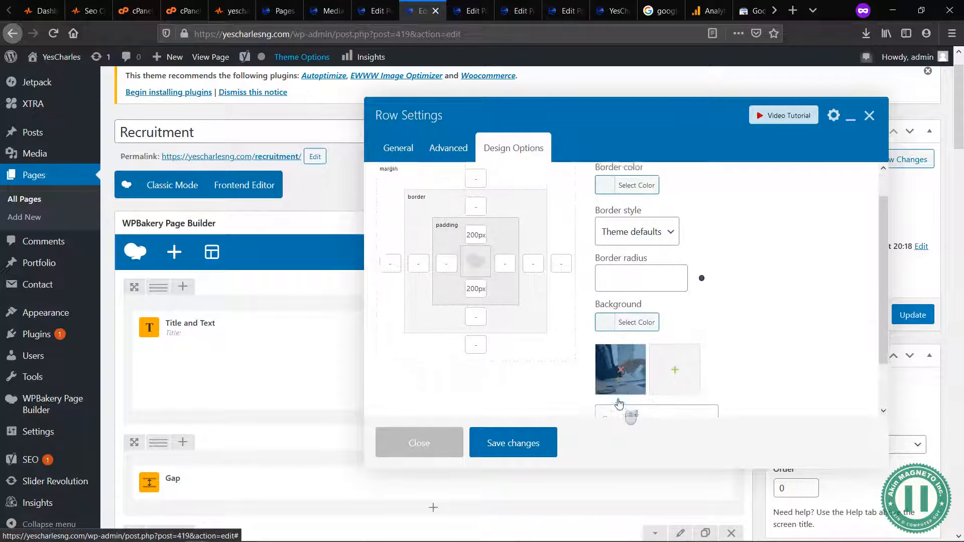
{"action": "scroll", "coordinate": [627, 372], "scroll_direction": "down", "scroll_amount": 1}
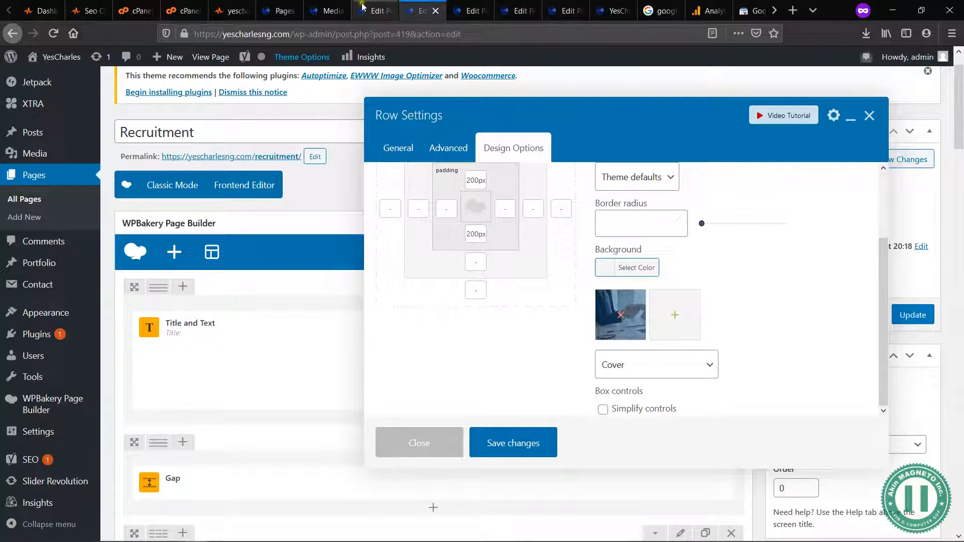
Step: Check the alternative text field of the handshake image testing.jpg in the Media Library, and close the Recruitment page's row settings
{"action": "left_click", "coordinate": [325, 9]}
{"action": "scroll", "coordinate": [583, 358], "scroll_direction": "down", "scroll_amount": 4}
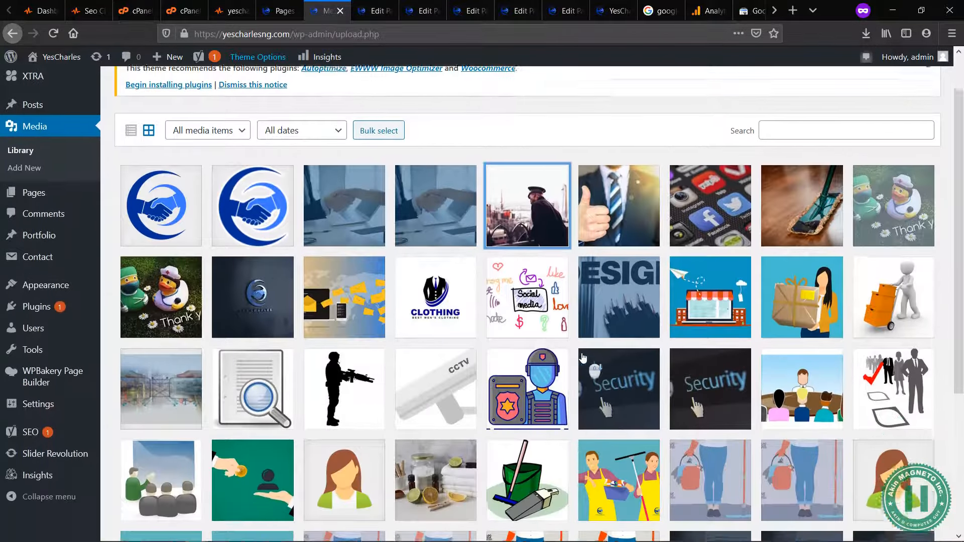
{"action": "scroll", "coordinate": [582, 358], "scroll_direction": "up", "scroll_amount": 4}
{"action": "left_click", "coordinate": [374, 10]}
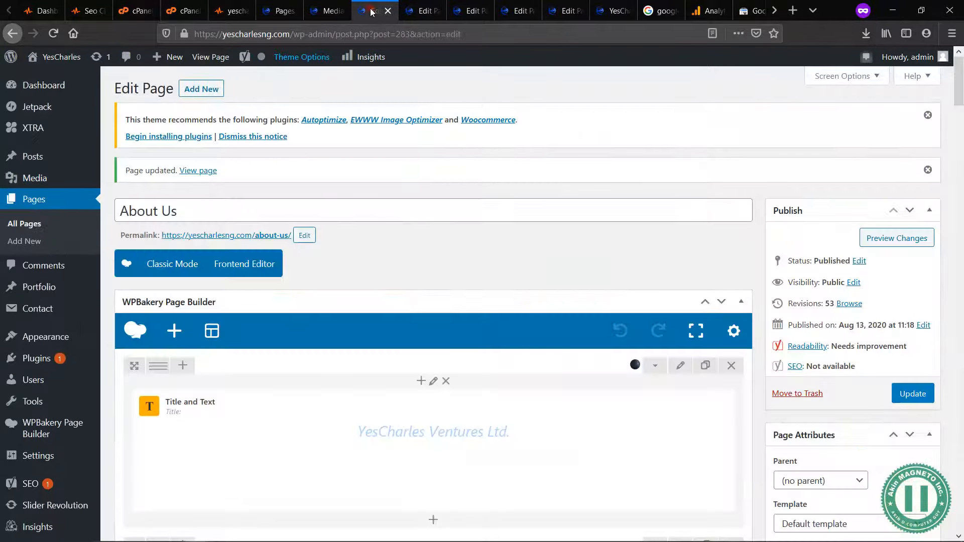
{"action": "left_click", "coordinate": [325, 9]}
{"action": "left_click", "coordinate": [344, 259]}
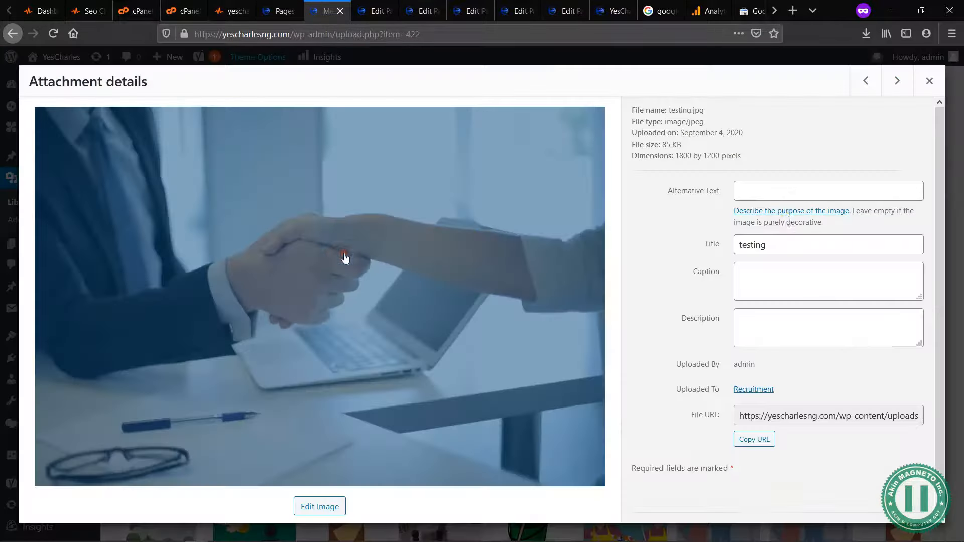
{"action": "left_click", "coordinate": [779, 190]}
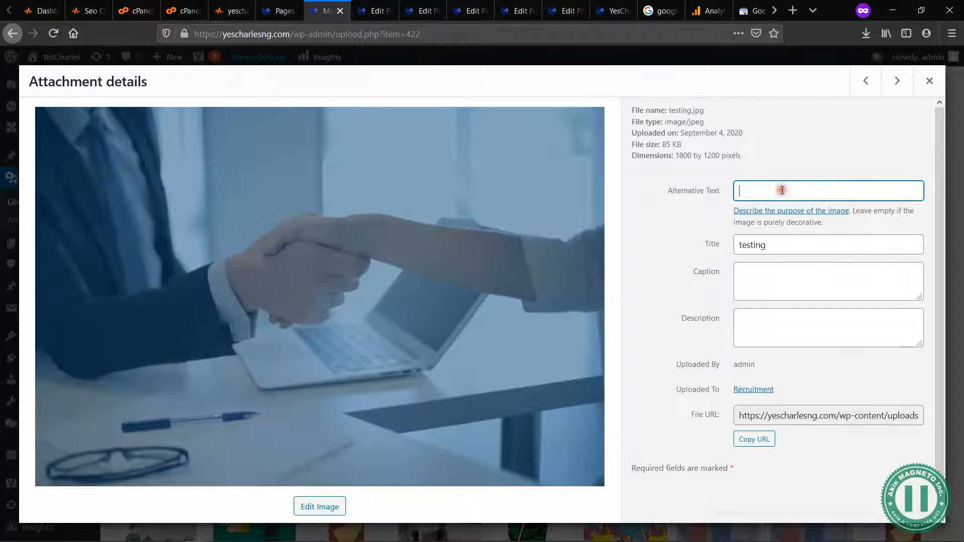
{"action": "left_click", "coordinate": [930, 81]}
{"action": "left_click", "coordinate": [373, 11]}
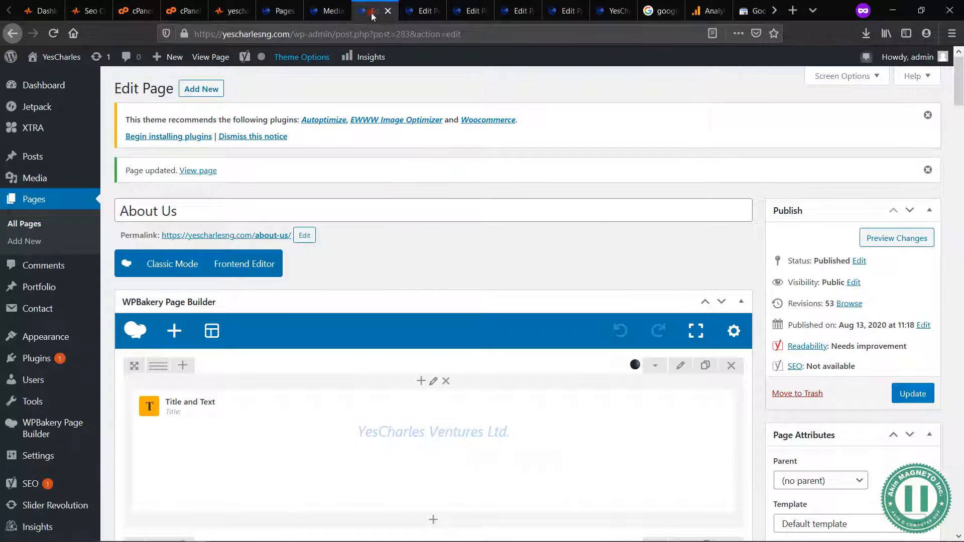
{"action": "left_click", "coordinate": [415, 15]}
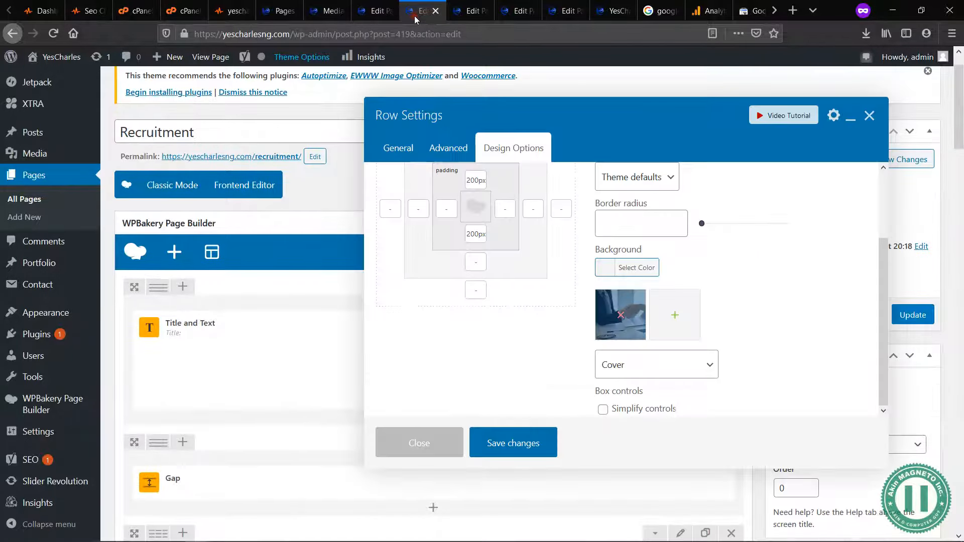
{"action": "left_click", "coordinate": [431, 452]}
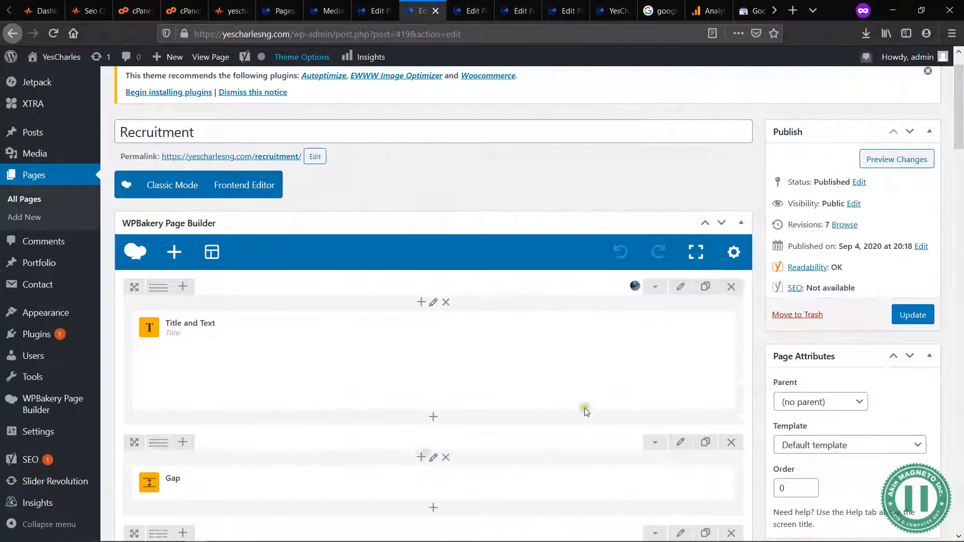
Step: Set the Yoast SEO focus keyphrase of the Recruitment page to "recruitment"
{"action": "scroll", "coordinate": [606, 422], "scroll_direction": "down", "scroll_amount": 1}
{"action": "scroll", "coordinate": [606, 422], "scroll_direction": "down", "scroll_amount": 10}
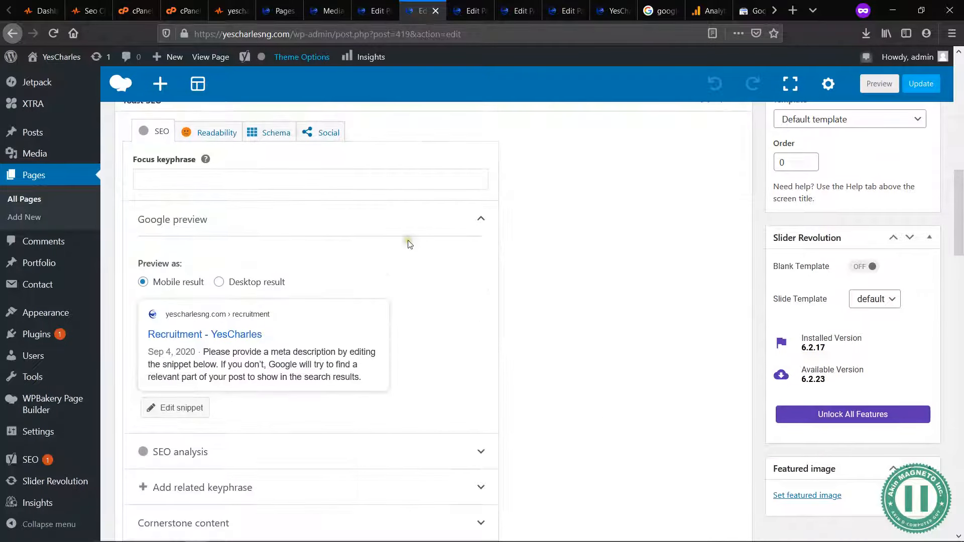
{"action": "left_click", "coordinate": [260, 177]}
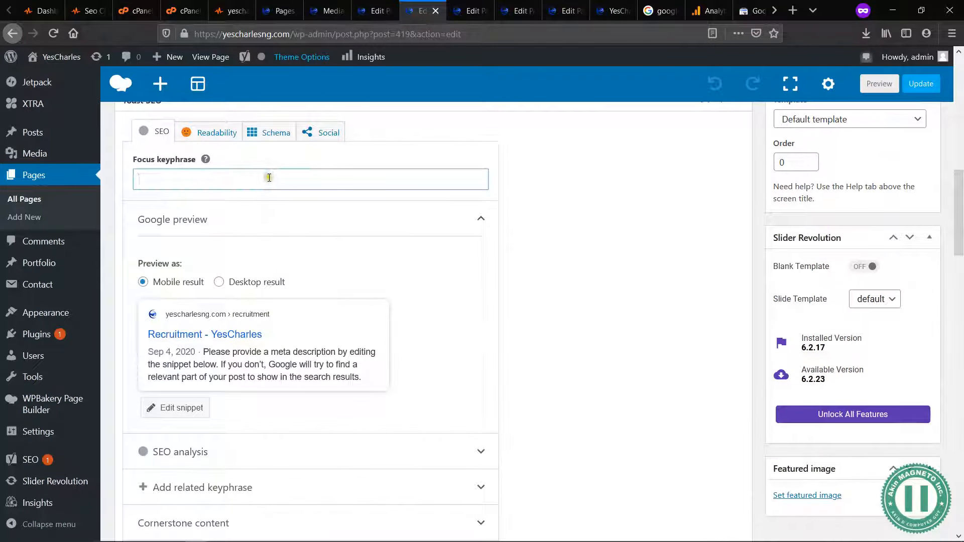
{"action": "scroll", "coordinate": [282, 177], "scroll_direction": "up", "scroll_amount": 10}
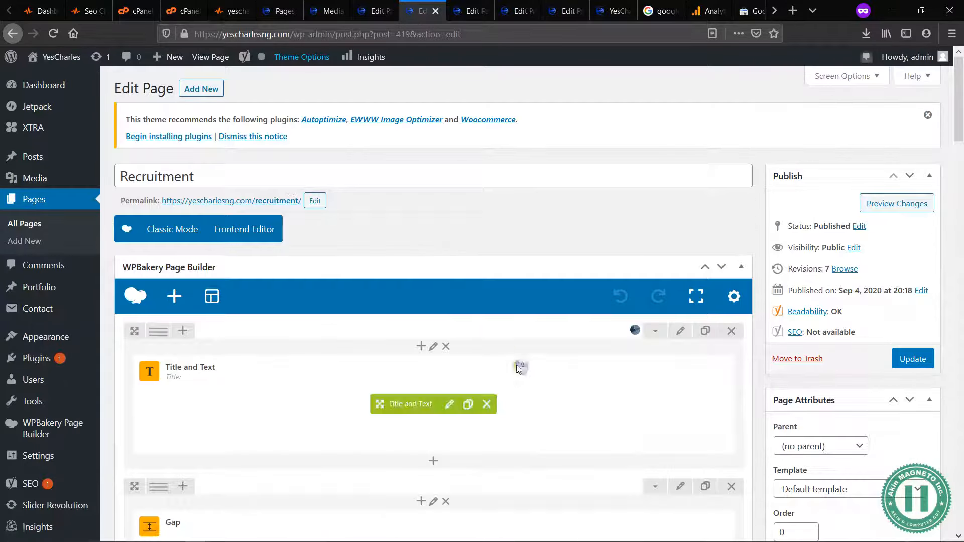
{"action": "scroll", "coordinate": [573, 407], "scroll_direction": "down", "scroll_amount": 9}
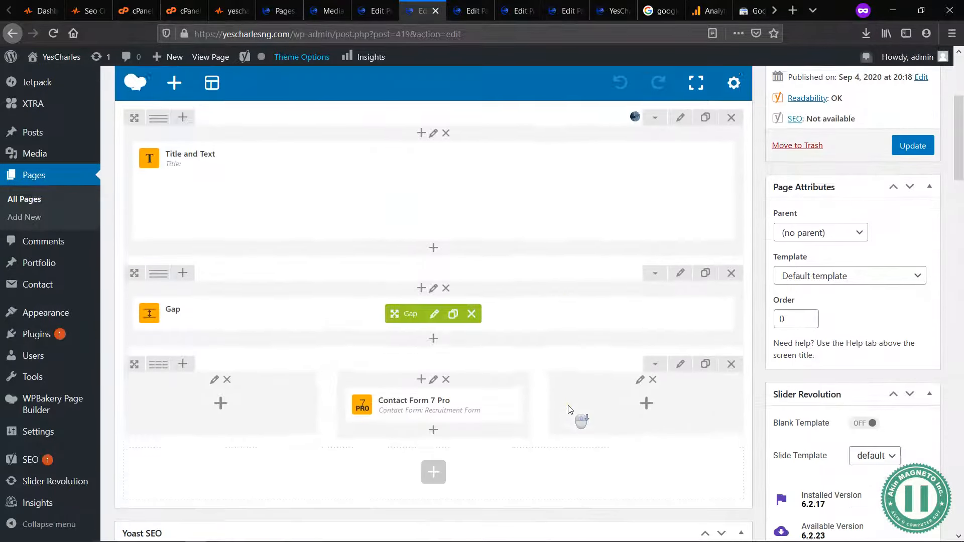
{"action": "scroll", "coordinate": [569, 410], "scroll_direction": "down", "scroll_amount": 1}
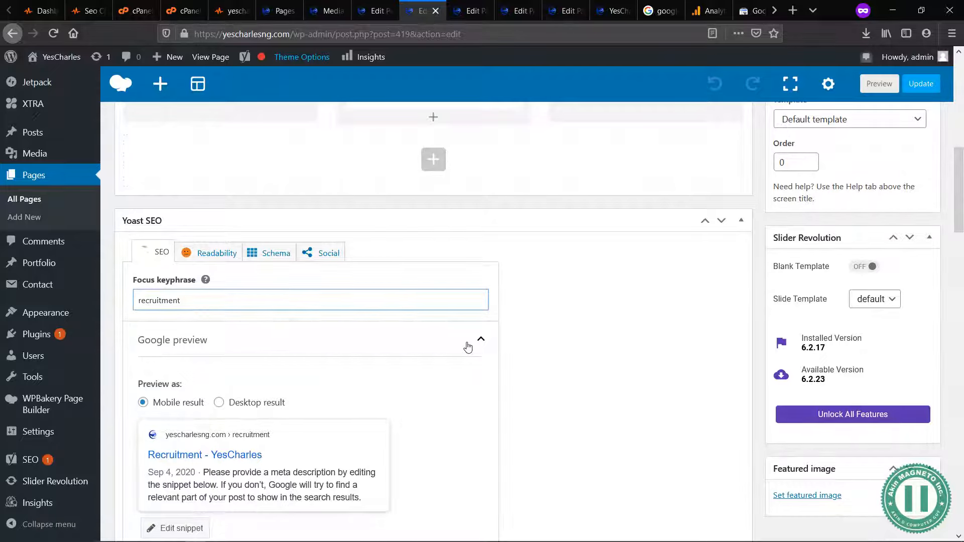
{"action": "double_click", "coordinate": [199, 301]}
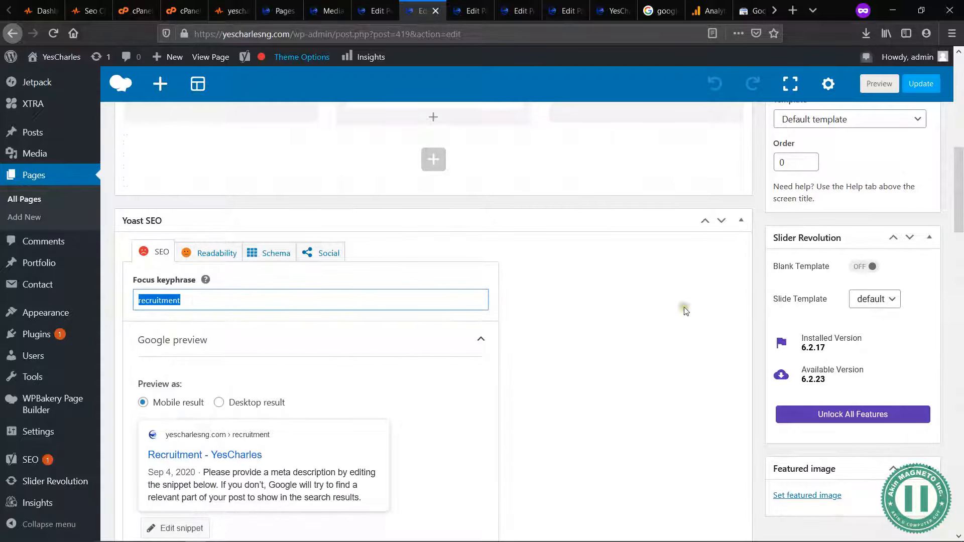
Step: Recheck which background image the Recruitment page's first row uses in its Design Options
{"action": "scroll", "coordinate": [732, 381], "scroll_direction": "up", "scroll_amount": 10}
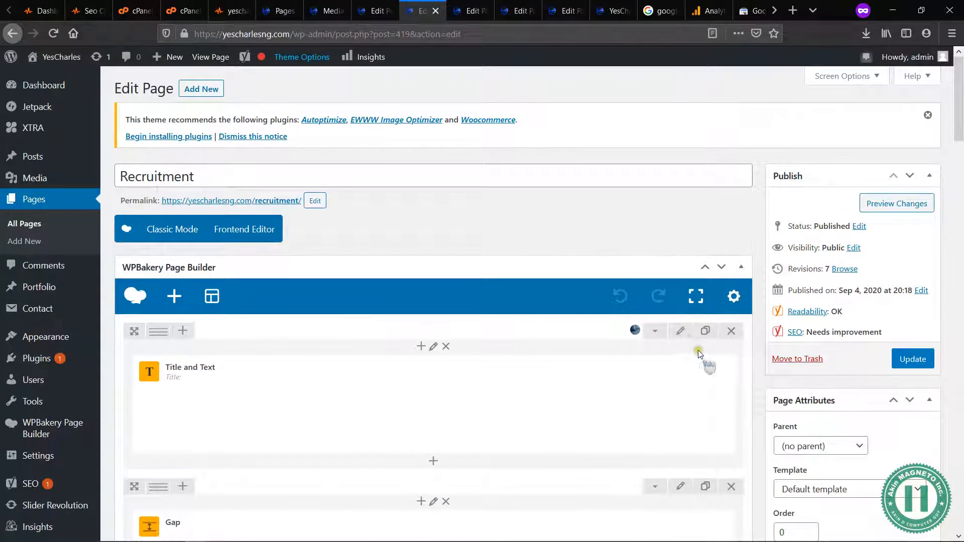
{"action": "left_click", "coordinate": [681, 332]}
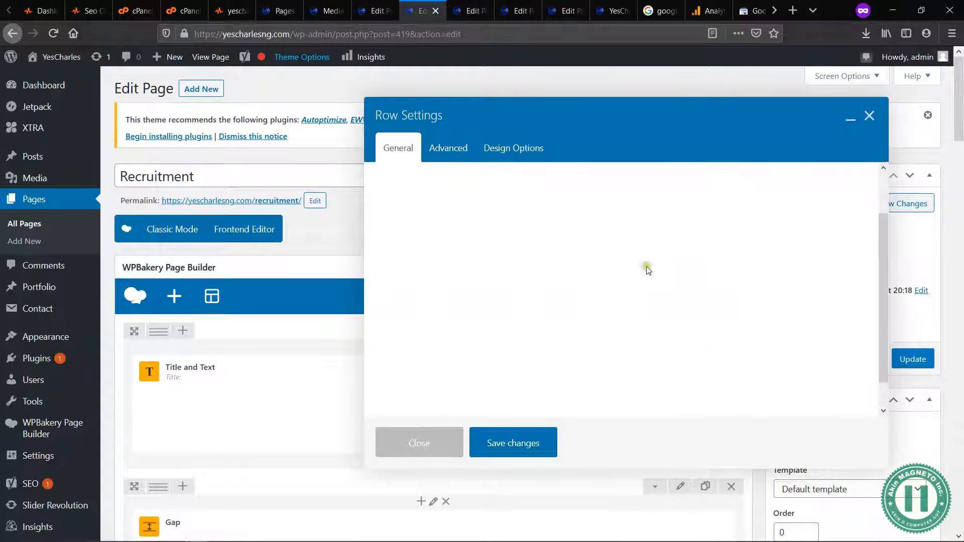
{"action": "left_click", "coordinate": [500, 155]}
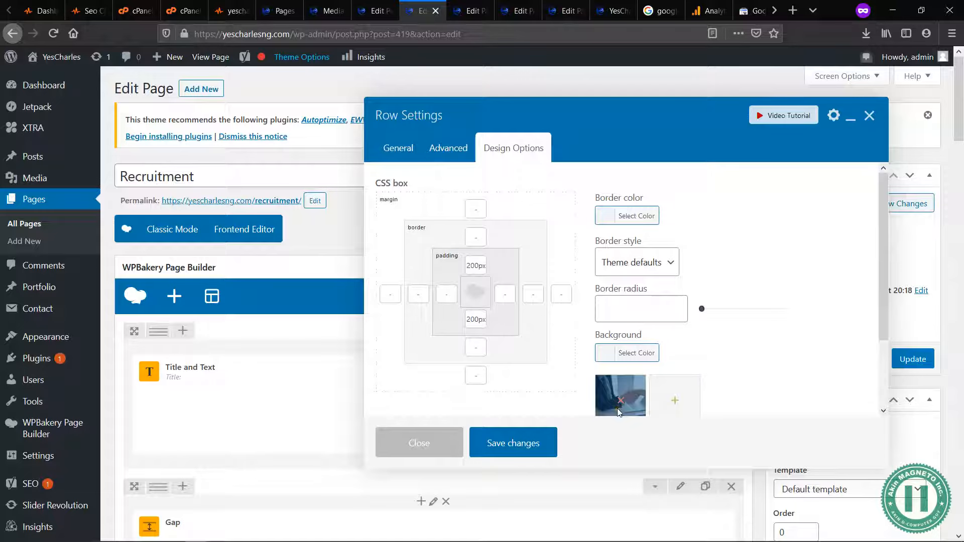
Step: Set the alternative text of testing.jpg in the Media Library to "Yescharles" and close its attachment details
{"action": "left_click", "coordinate": [326, 11]}
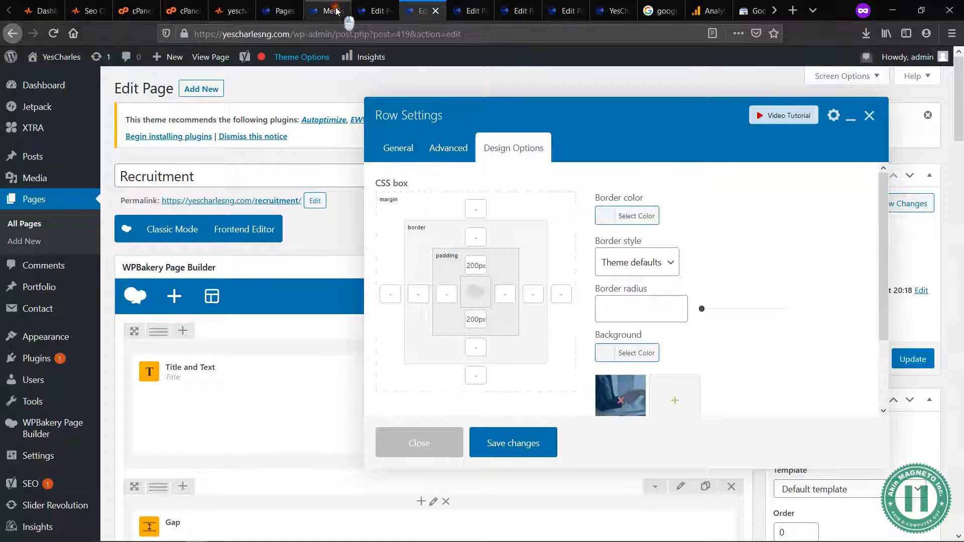
{"action": "left_click", "coordinate": [375, 273]}
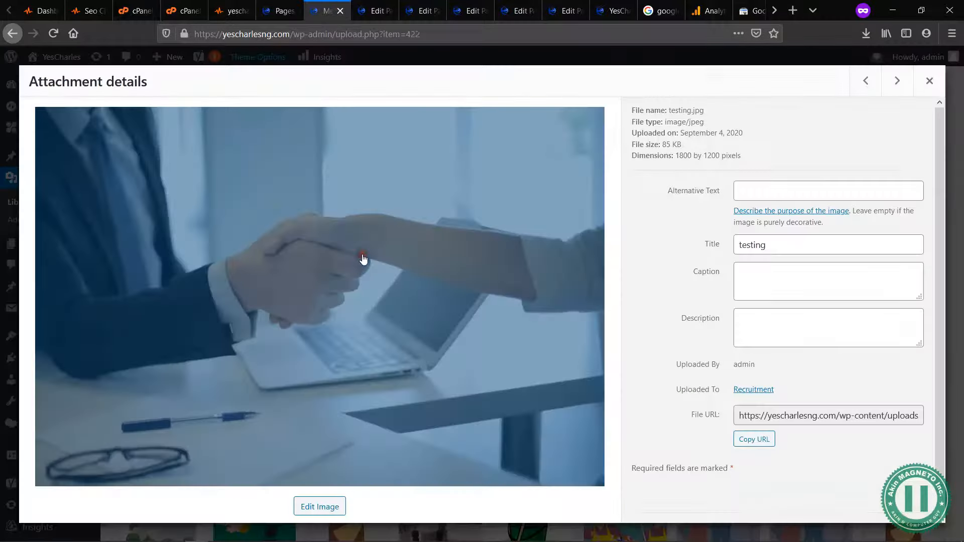
{"action": "left_click", "coordinate": [764, 185]}
{"action": "type", "text": "Yescharles"}
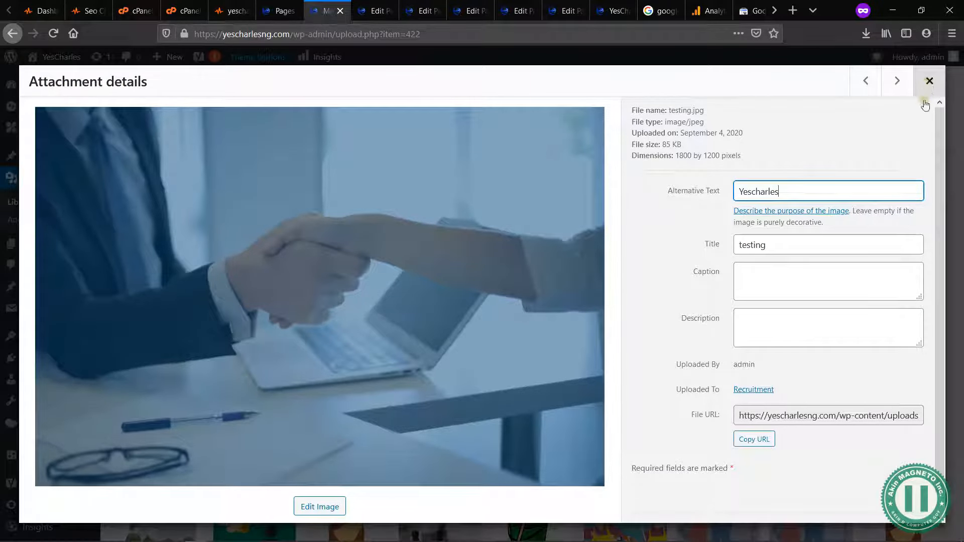
{"action": "left_click", "coordinate": [794, 152]}
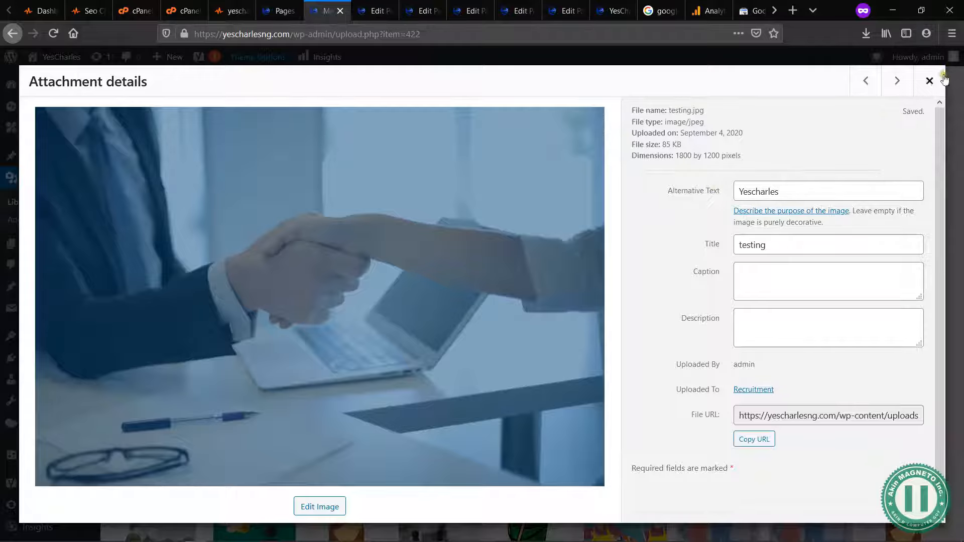
{"action": "left_click", "coordinate": [897, 80]}
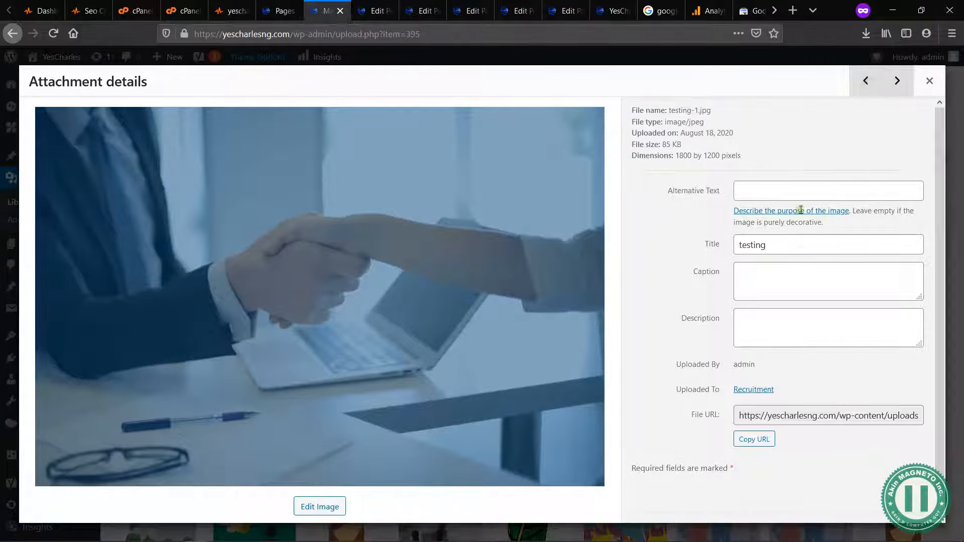
{"action": "left_click", "coordinate": [866, 80]}
{"action": "left_click", "coordinate": [930, 82]}
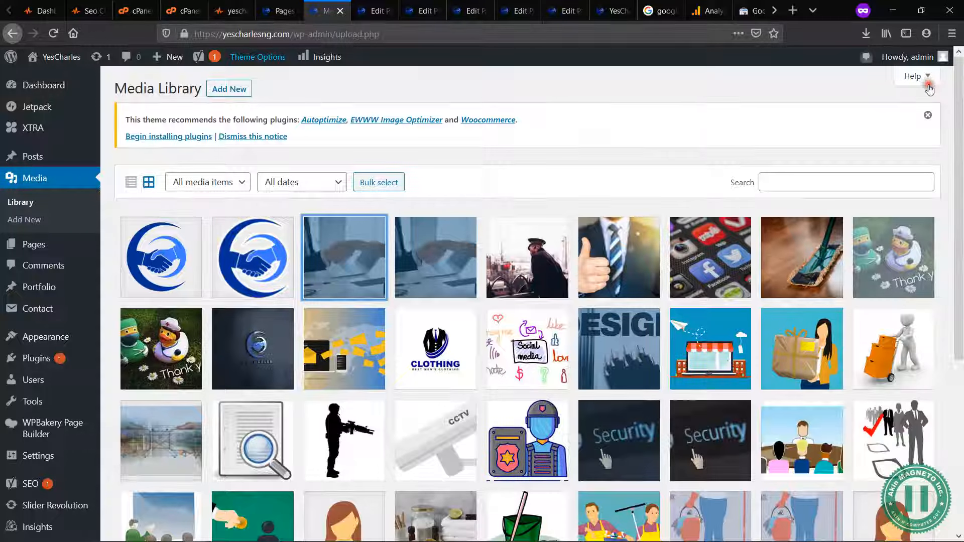
Step: Review the General SEO results for image alt text, inline CSS and Google Analytics in the seositecheckup.com audit of yescharlesng.com
{"action": "left_click", "coordinate": [369, 13]}
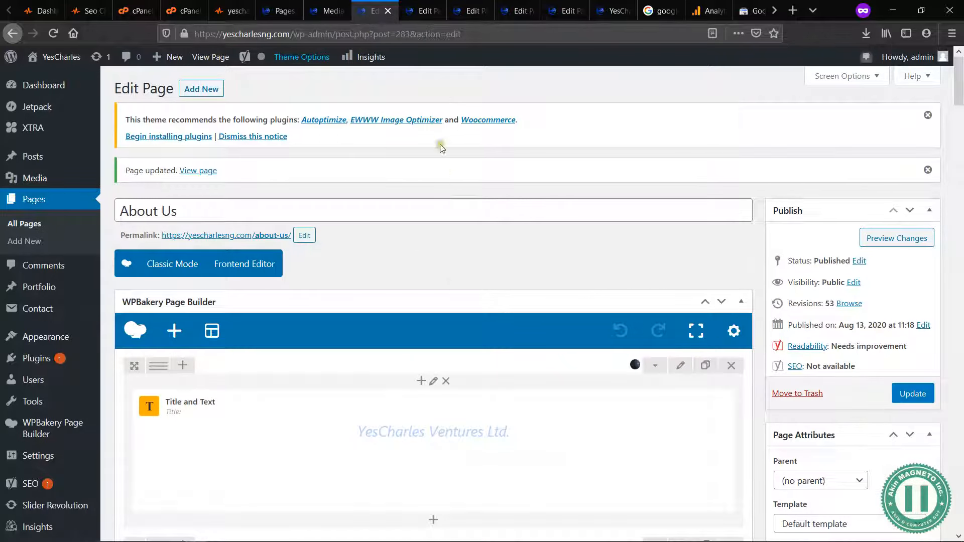
{"action": "left_click", "coordinate": [229, 13]}
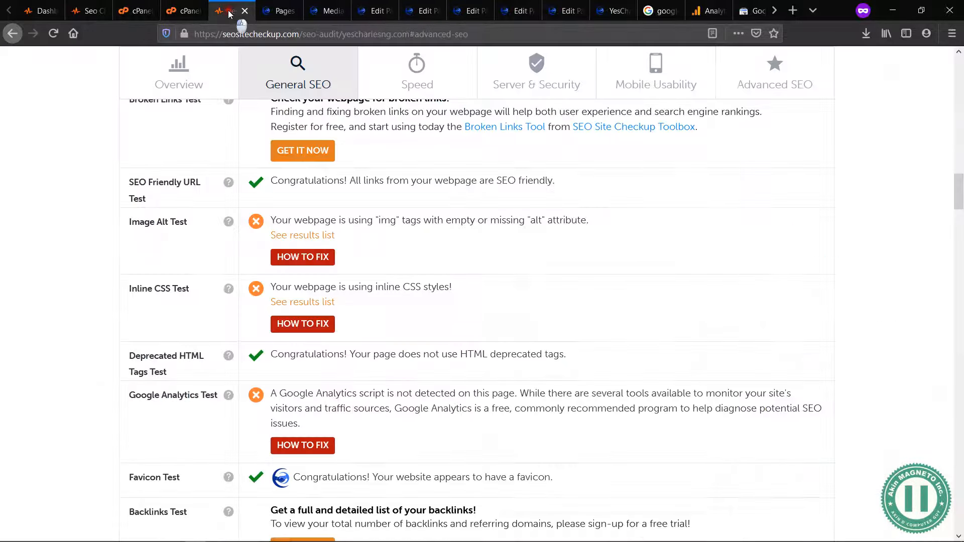
{"action": "left_click", "coordinate": [276, 19]}
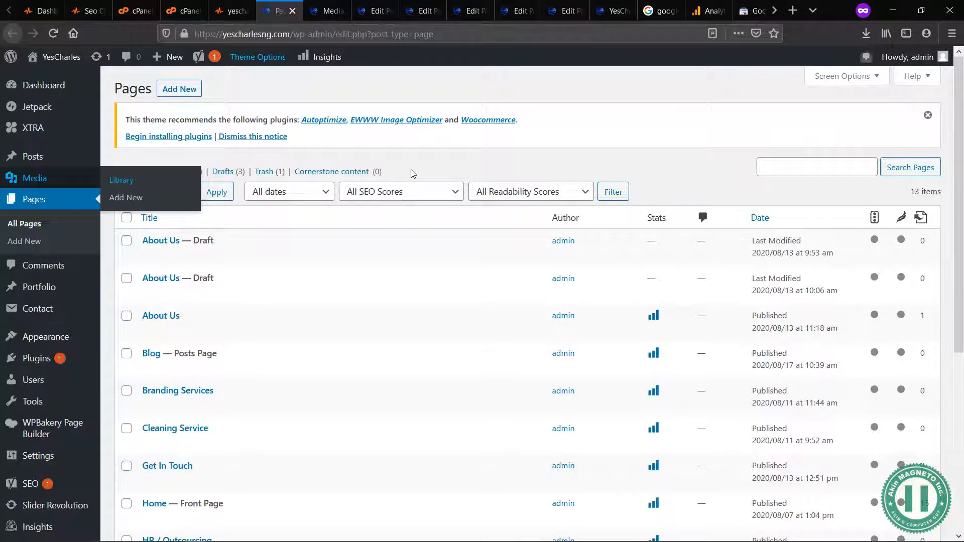
{"action": "left_click", "coordinate": [231, 14]}
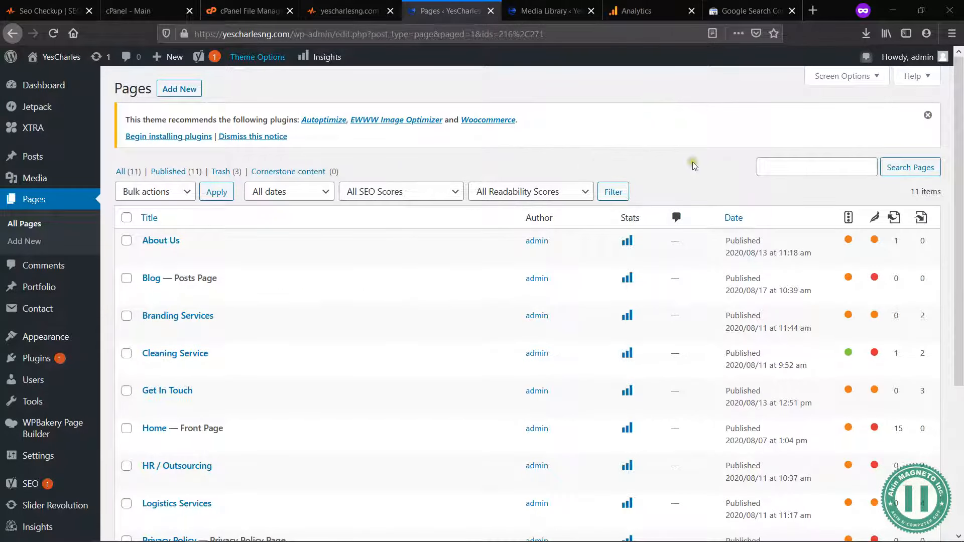
Step: Examine the SEO scores, readability scores and internal link counts of all pages in the WordPress Pages list
{"action": "scroll", "coordinate": [692, 161], "scroll_direction": "down", "scroll_amount": 2}
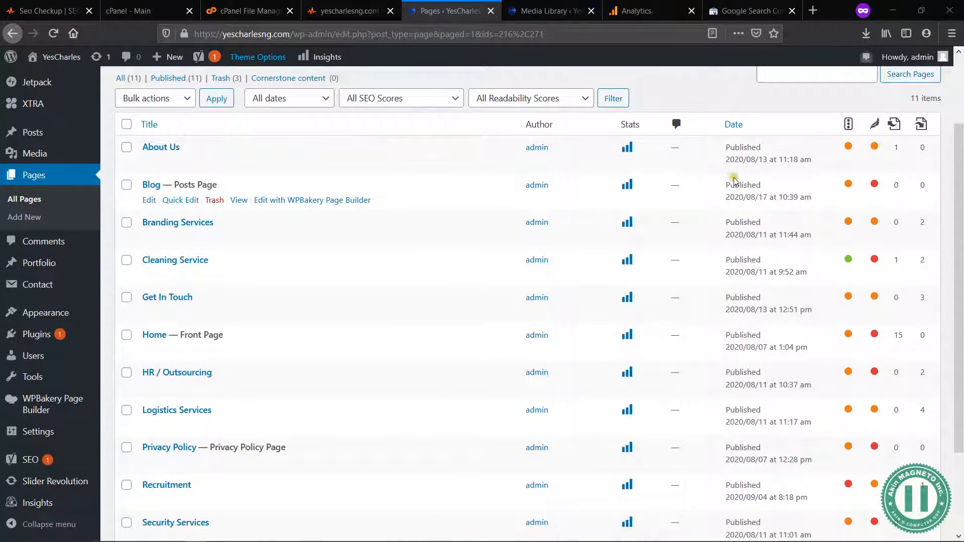
{"action": "scroll", "coordinate": [647, 294], "scroll_direction": "down", "scroll_amount": 2}
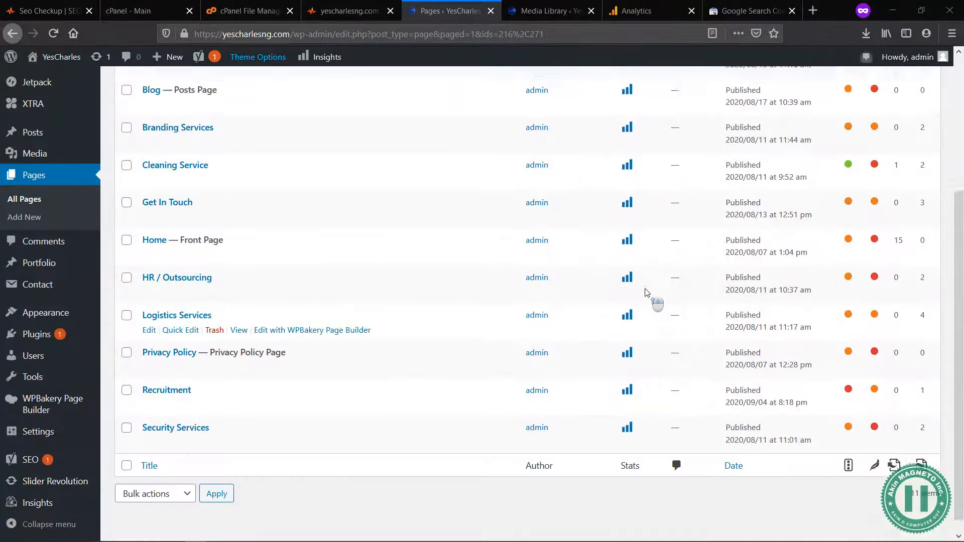
{"action": "scroll", "coordinate": [647, 293], "scroll_direction": "up", "scroll_amount": 4}
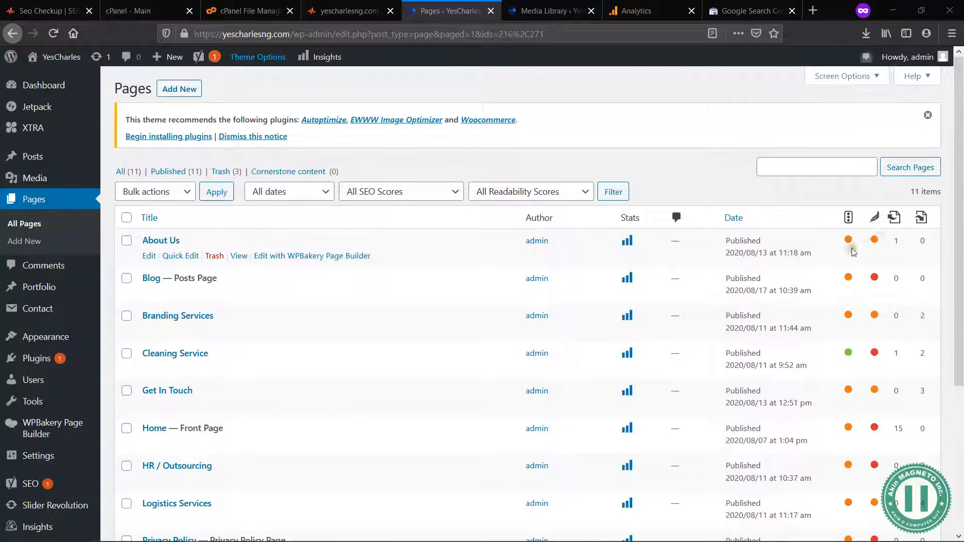
{"action": "scroll", "coordinate": [852, 262], "scroll_direction": "down", "scroll_amount": 4}
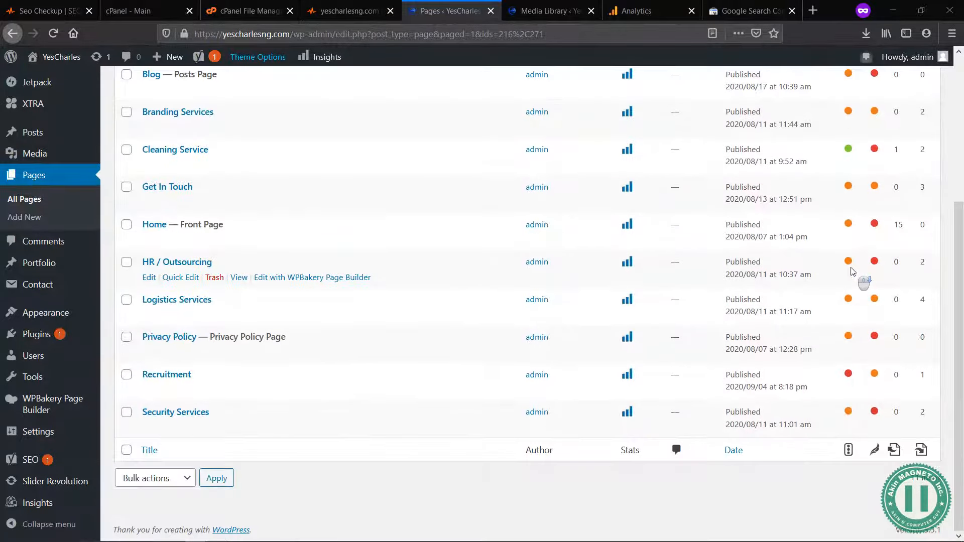
{"action": "scroll", "coordinate": [854, 273], "scroll_direction": "up", "scroll_amount": 4}
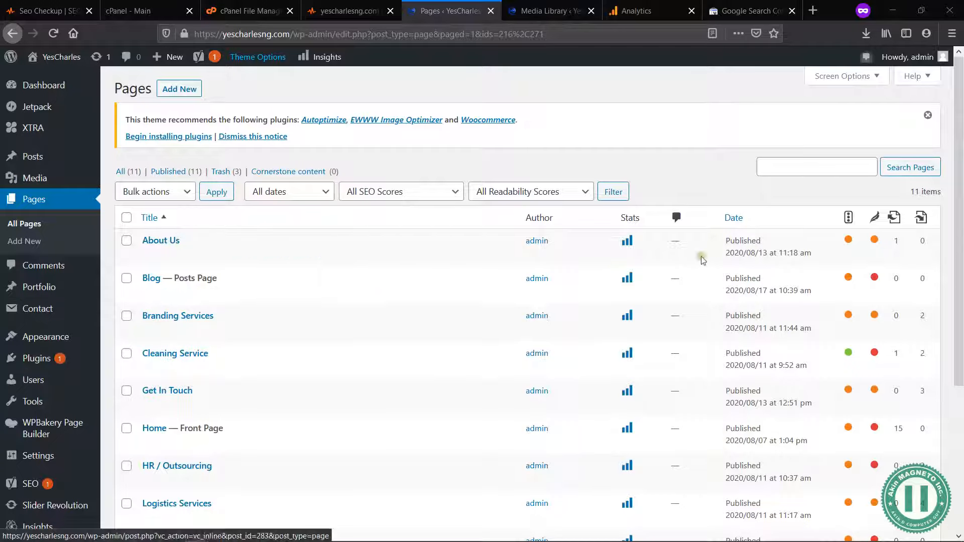
{"action": "scroll", "coordinate": [891, 281], "scroll_direction": "down", "scroll_amount": 3}
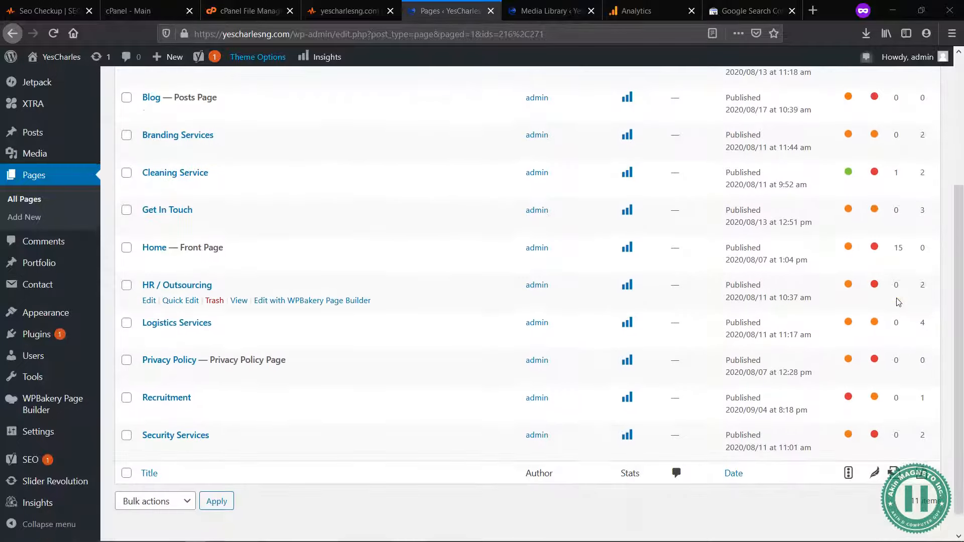
{"action": "scroll", "coordinate": [898, 302], "scroll_direction": "up", "scroll_amount": 3}
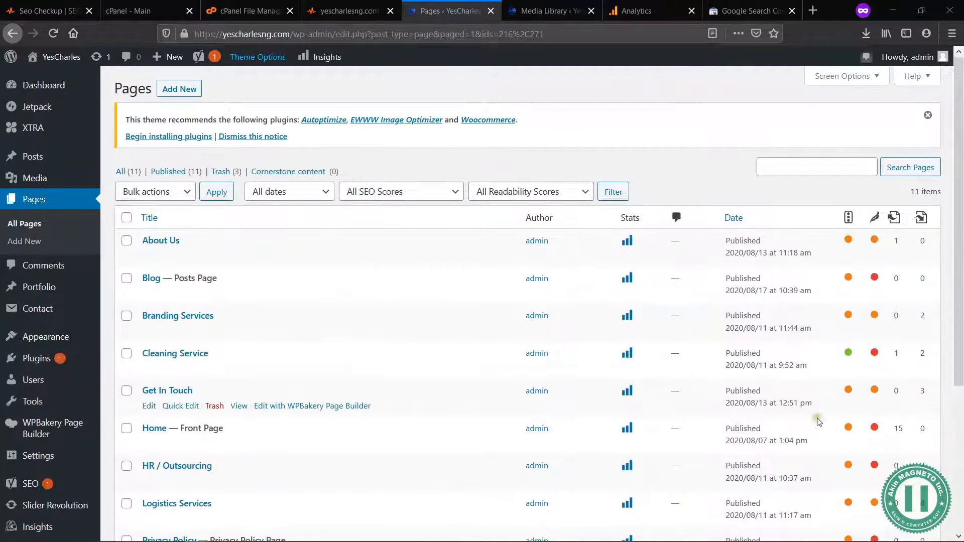
{"action": "scroll", "coordinate": [829, 417], "scroll_direction": "down", "scroll_amount": 3}
{"action": "scroll", "coordinate": [824, 425], "scroll_direction": "up", "scroll_amount": 1}
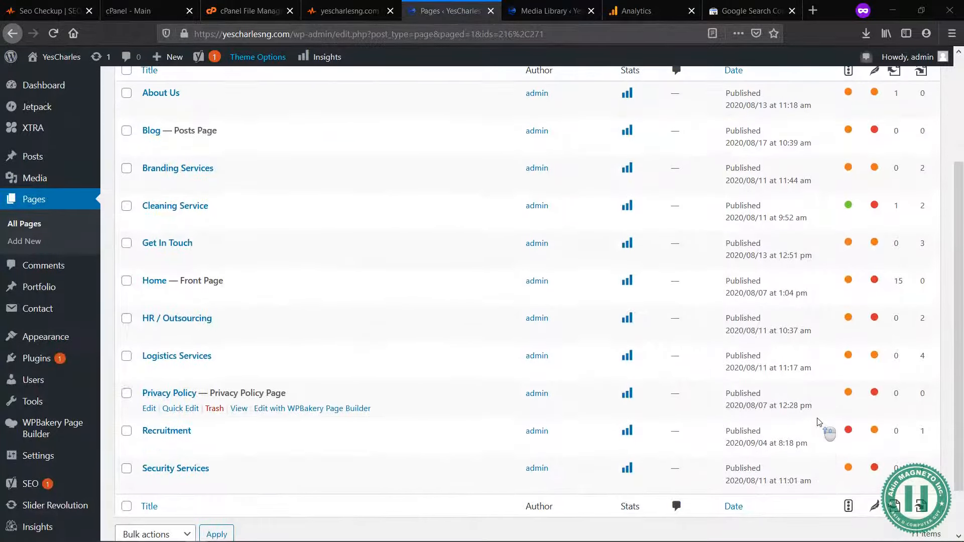
{"action": "scroll", "coordinate": [700, 391], "scroll_direction": "up", "scroll_amount": 2}
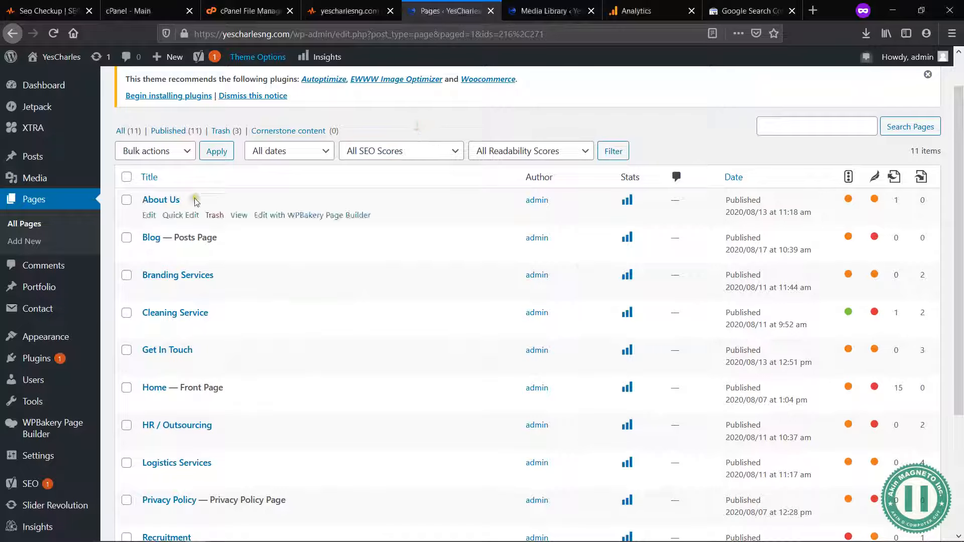
Step: Open the About Us, Branding Services, Get In Touch, Home and Recruitment pages for editing, each in its own browser tab
{"action": "middle_click", "coordinate": [149, 215]}
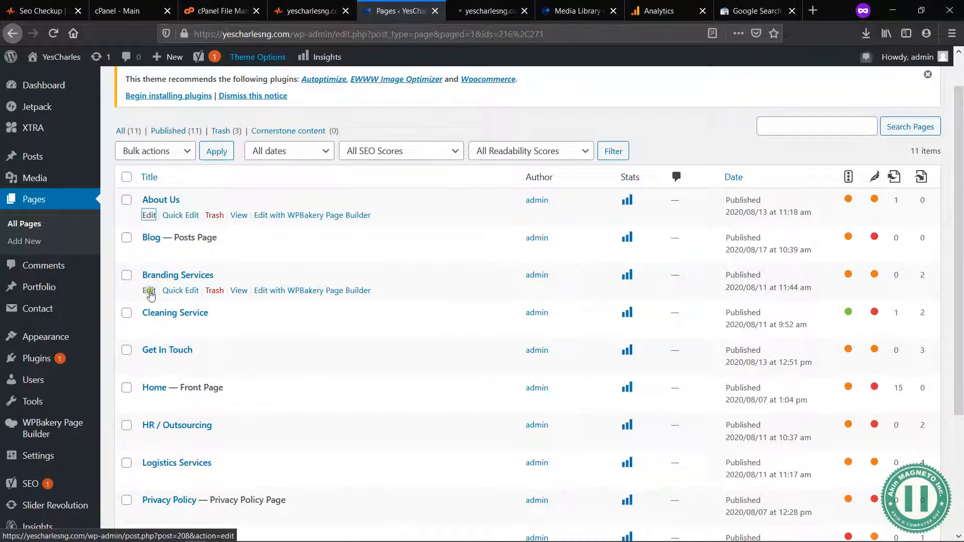
{"action": "middle_click", "coordinate": [149, 291]}
{"action": "middle_click", "coordinate": [149, 365]}
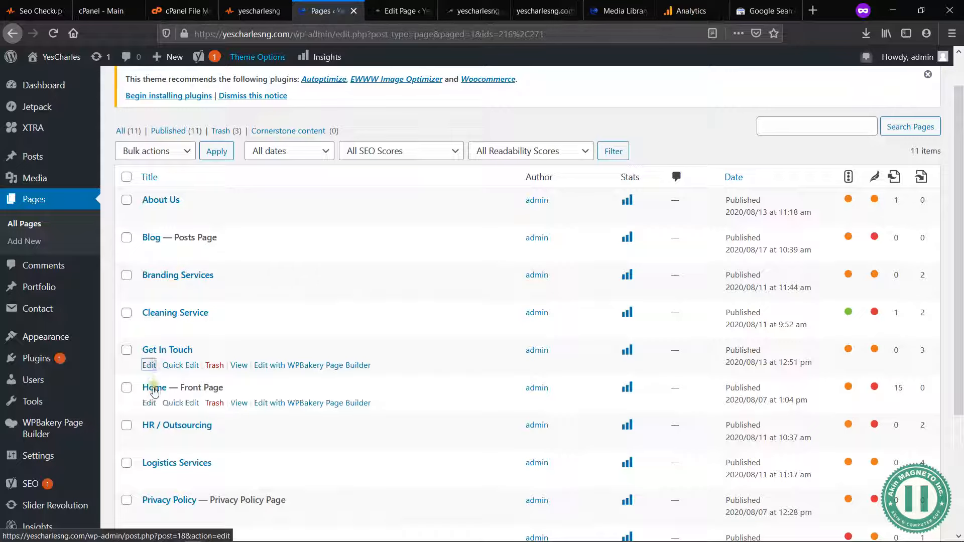
{"action": "middle_click", "coordinate": [149, 403]}
{"action": "scroll", "coordinate": [161, 408], "scroll_direction": "down", "scroll_amount": 3}
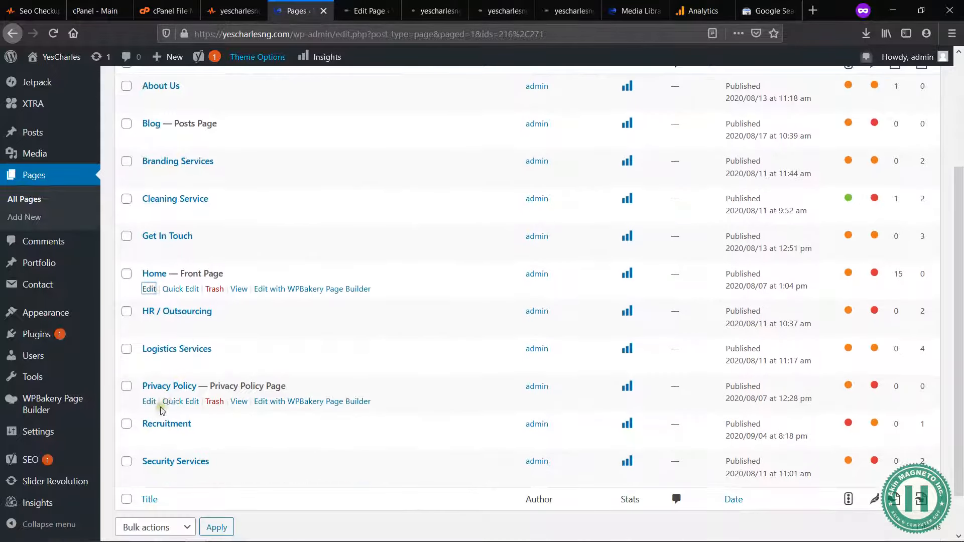
{"action": "middle_click", "coordinate": [149, 439]}
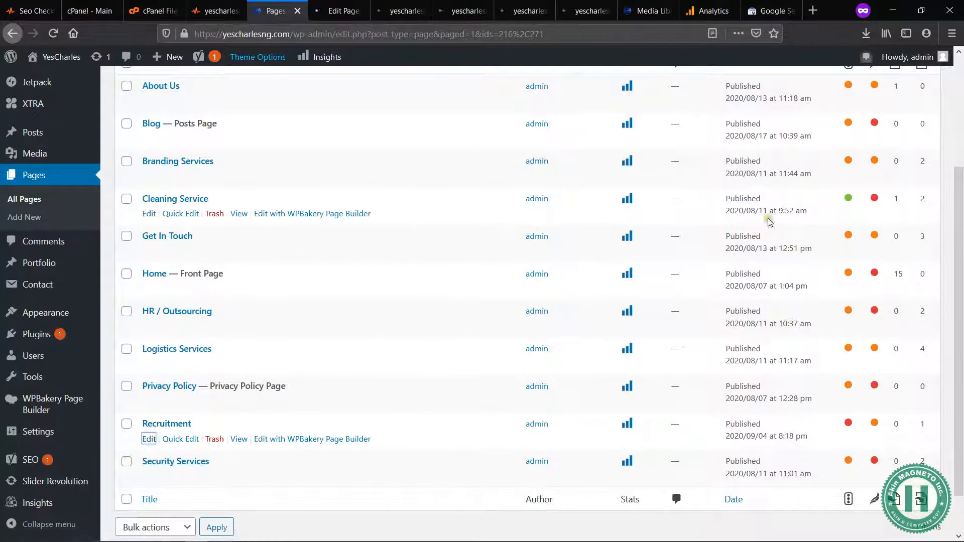
{"action": "scroll", "coordinate": [803, 308], "scroll_direction": "up", "scroll_amount": 4}
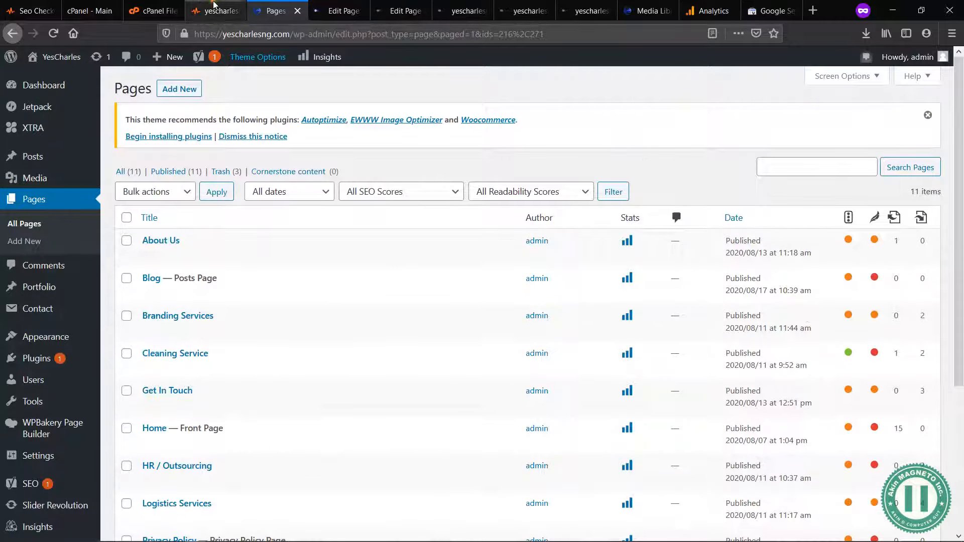
Step: Review the overall score, the passed and failed checks chart and the Meta Title Test in the seositecheckup.com report
{"action": "left_click", "coordinate": [215, 5]}
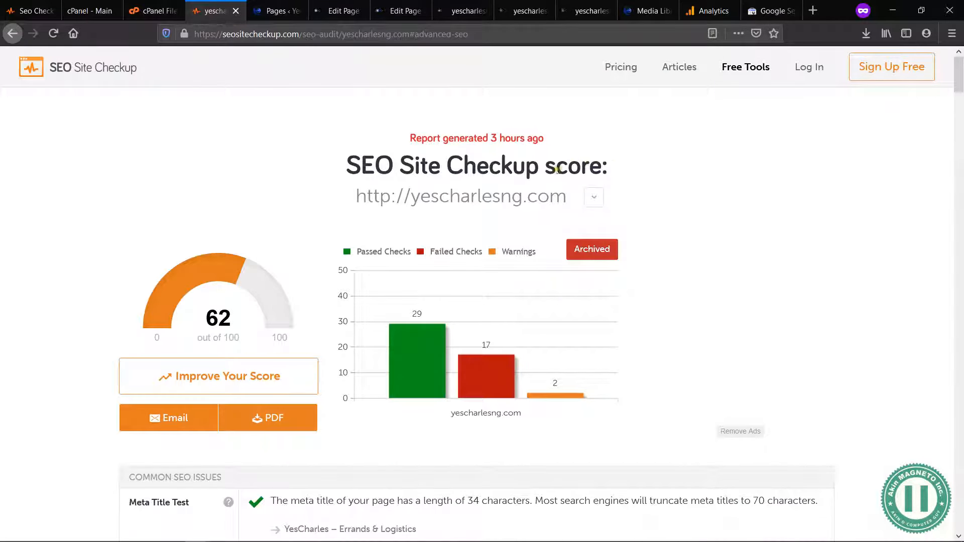
{"action": "left_click_drag", "start_coordinate": [563, 176], "coordinate": [469, 166]}
{"action": "left_click", "coordinate": [458, 166]}
{"action": "scroll", "coordinate": [575, 428], "scroll_direction": "down", "scroll_amount": 3}
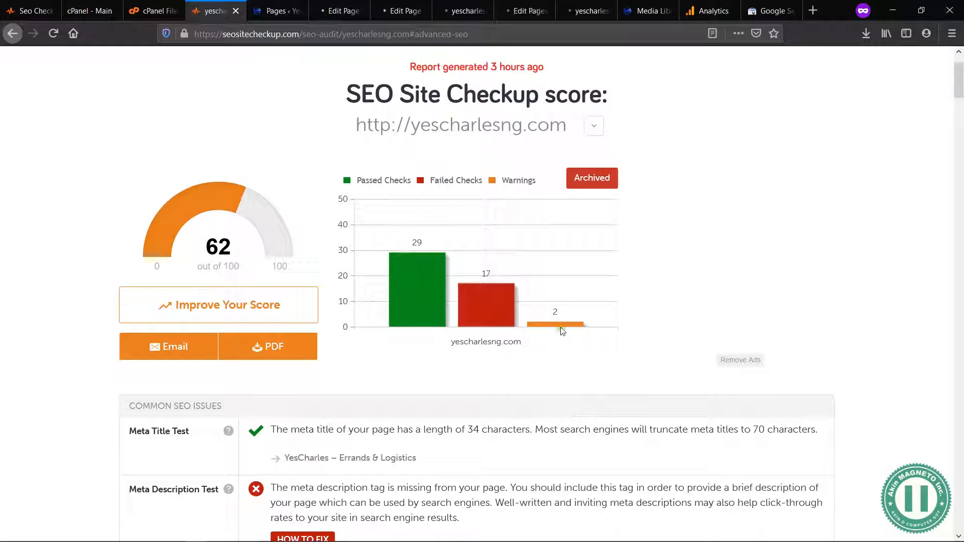
{"action": "scroll", "coordinate": [548, 388], "scroll_direction": "down", "scroll_amount": 3}
{"action": "scroll", "coordinate": [548, 390], "scroll_direction": "down", "scroll_amount": 1}
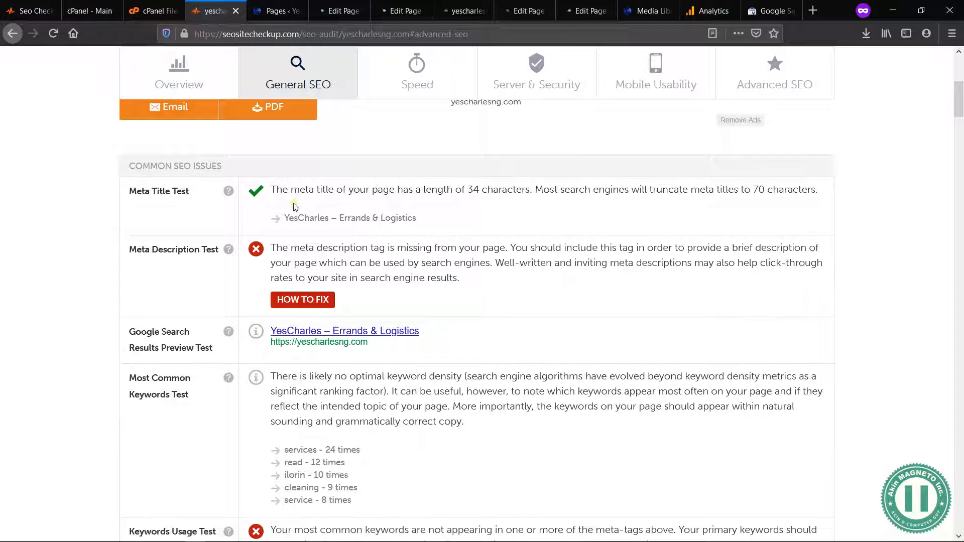
{"action": "left_click_drag", "start_coordinate": [272, 190], "coordinate": [427, 239]}
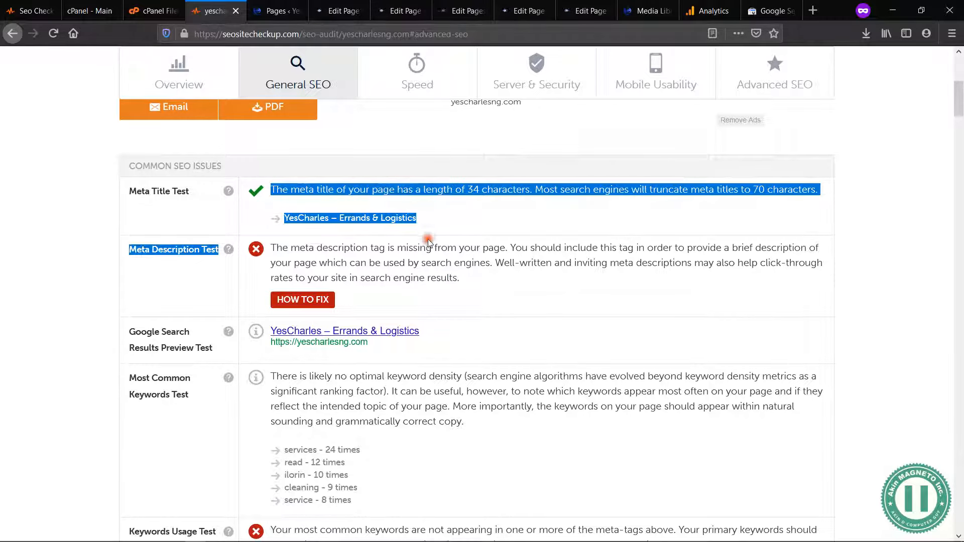
{"action": "left_click", "coordinate": [173, 195]}
Step: Examine the keyword, Heading Tags, Sitemap and Image Alt test results in the General SEO section of the report
{"action": "scroll", "coordinate": [189, 355], "scroll_direction": "down", "scroll_amount": 2}
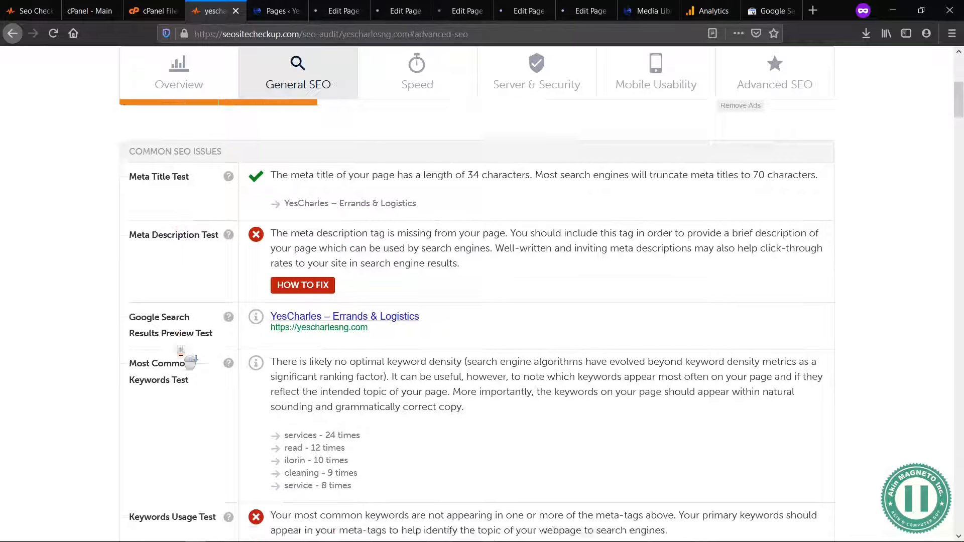
{"action": "scroll", "coordinate": [197, 367], "scroll_direction": "down", "scroll_amount": 6}
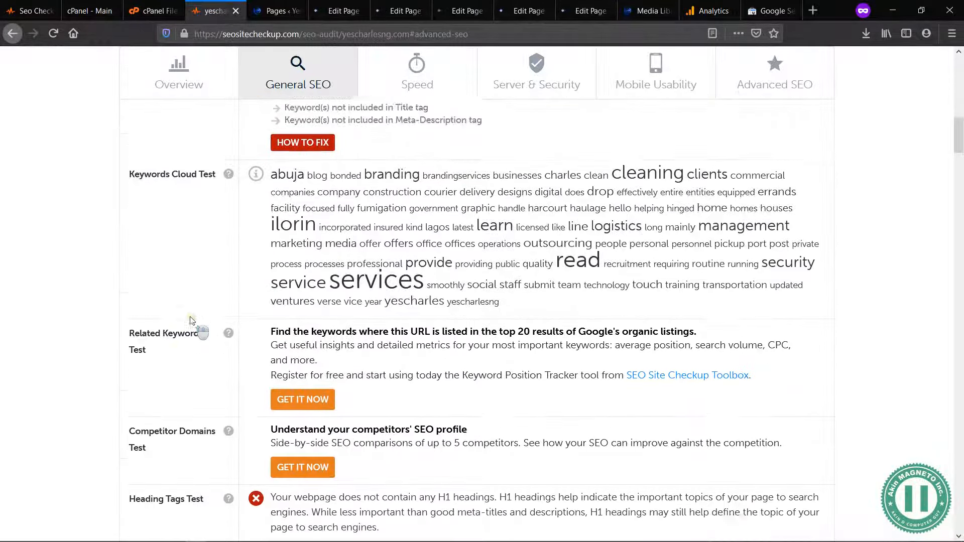
{"action": "scroll", "coordinate": [194, 391], "scroll_direction": "down", "scroll_amount": 3}
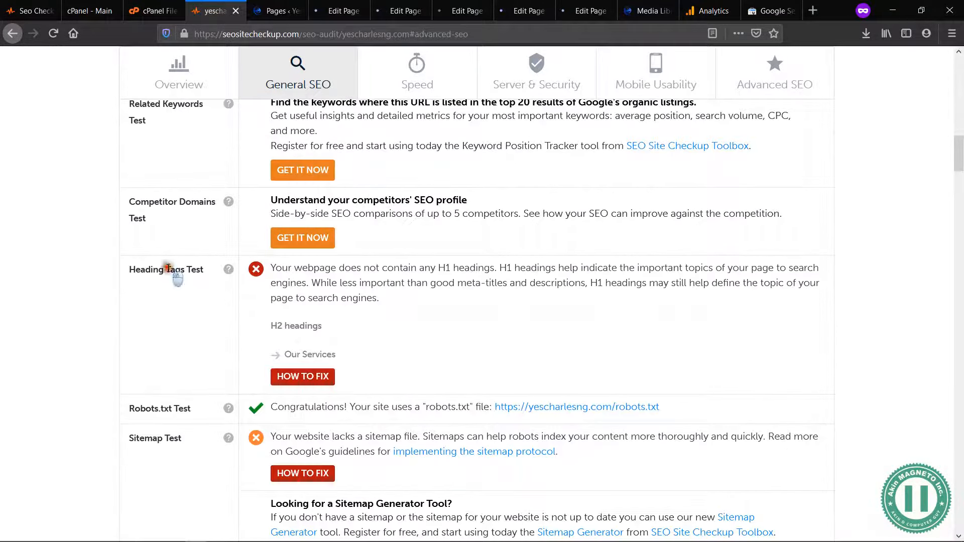
{"action": "right_click", "coordinate": [162, 436]}
{"action": "left_click", "coordinate": [162, 437]}
{"action": "scroll", "coordinate": [161, 437], "scroll_direction": "down", "scroll_amount": 5}
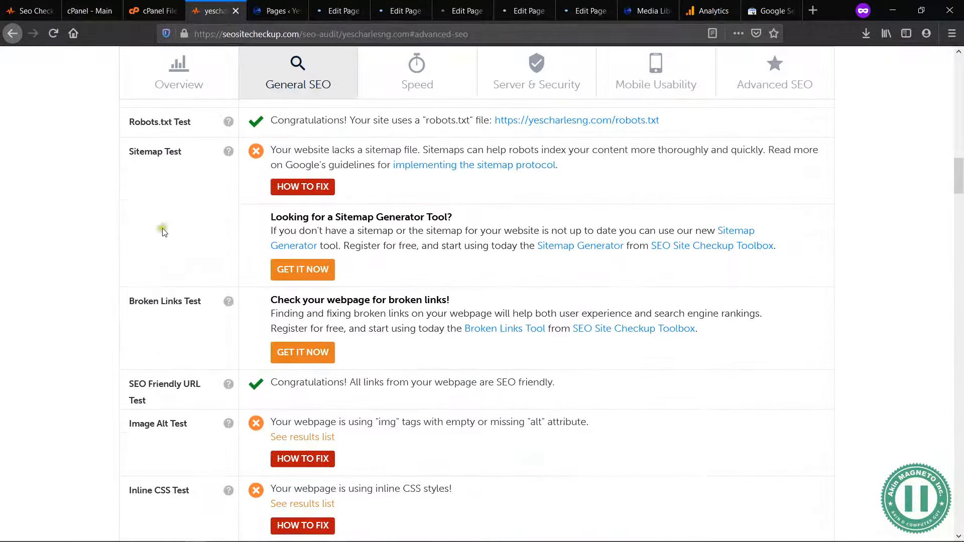
{"action": "left_click_drag", "start_coordinate": [182, 152], "coordinate": [126, 154]}
{"action": "left_click", "coordinate": [150, 152]}
{"action": "scroll", "coordinate": [175, 299], "scroll_direction": "down", "scroll_amount": 4}
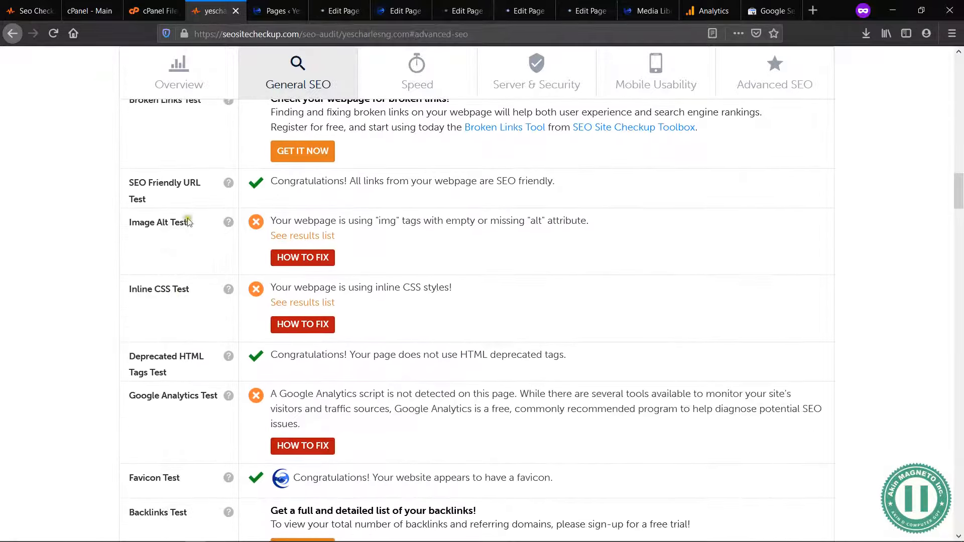
{"action": "left_click_drag", "start_coordinate": [183, 223], "coordinate": [128, 223]}
{"action": "left_click", "coordinate": [142, 227]}
{"action": "left_click_drag", "start_coordinate": [186, 222], "coordinate": [129, 221]}
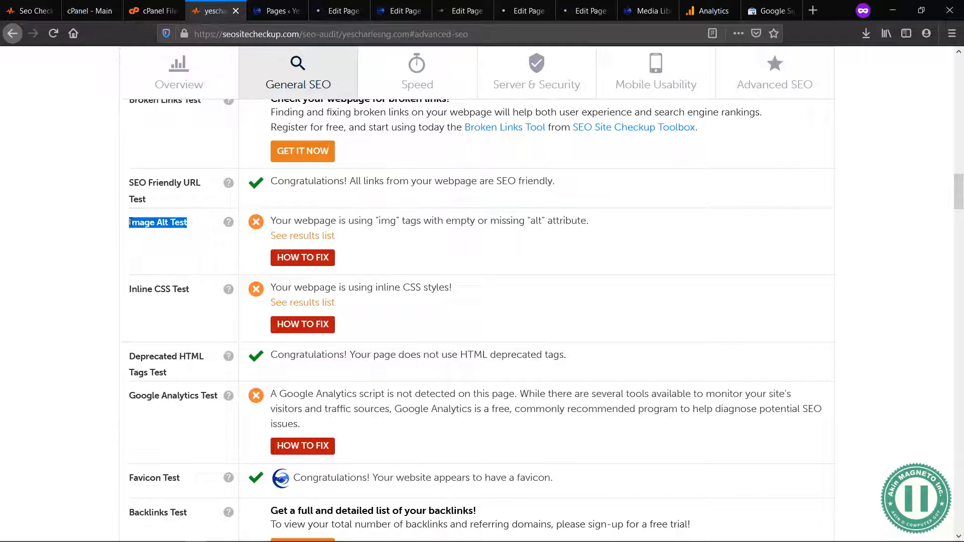
{"action": "left_click", "coordinate": [155, 223]}
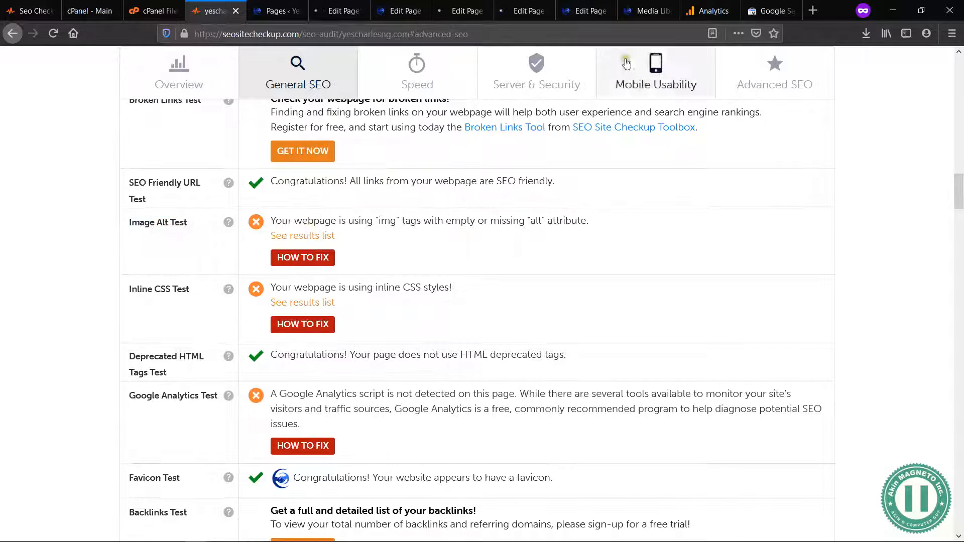
Step: Check the alternative text of favicon-real-yescharlesng.png in the WordPress Media Library
{"action": "left_click", "coordinate": [638, 5]}
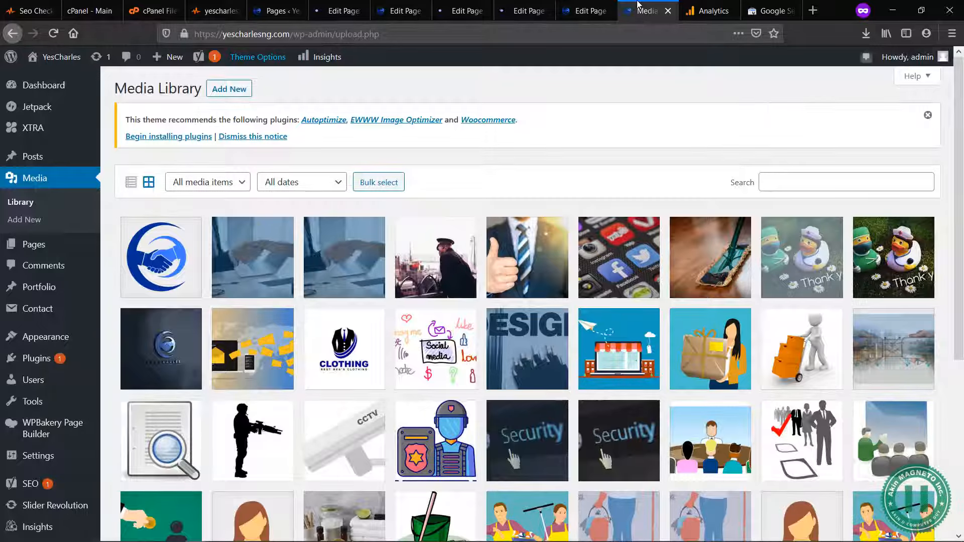
{"action": "left_click", "coordinate": [162, 241]}
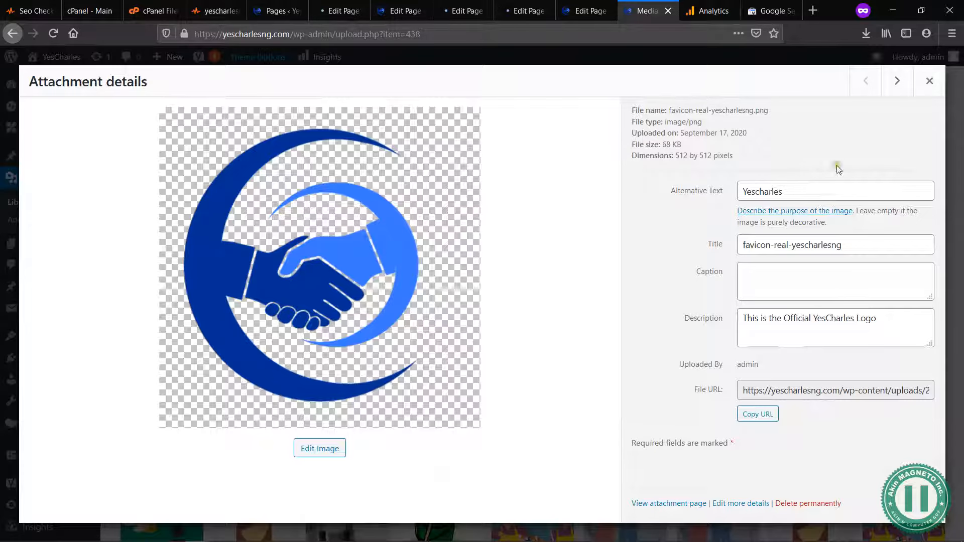
{"action": "left_click_drag", "start_coordinate": [787, 192], "coordinate": [741, 190]}
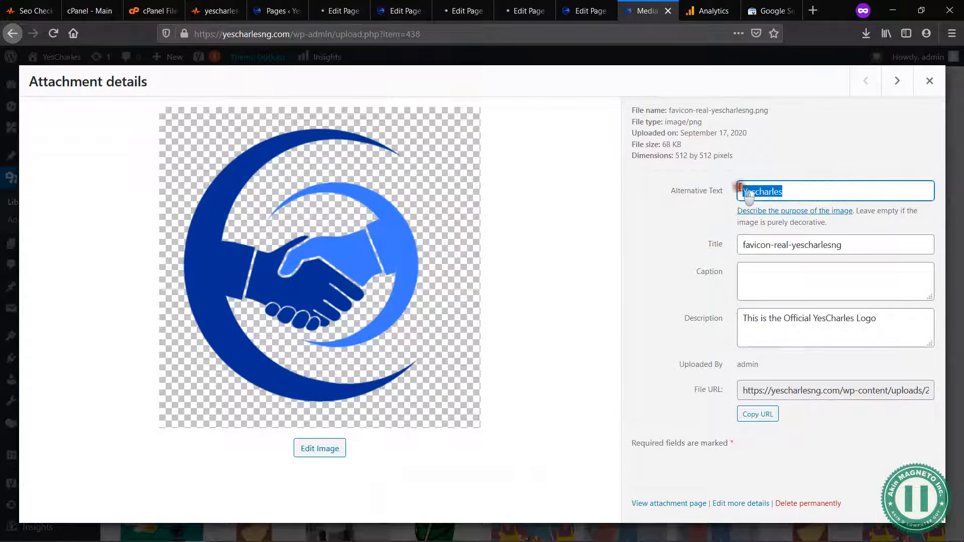
Step: Go forward to SECURITY-1-scaled.jpg in the attachment details and set its alternative text to "Security Services"
{"action": "left_click", "coordinate": [897, 83]}
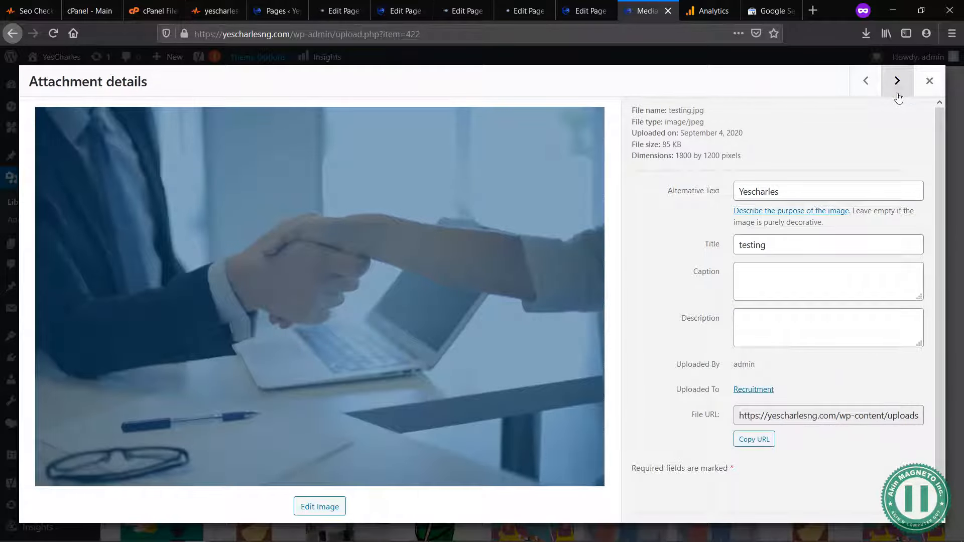
{"action": "left_click", "coordinate": [898, 95]}
{"action": "left_click", "coordinate": [898, 83]}
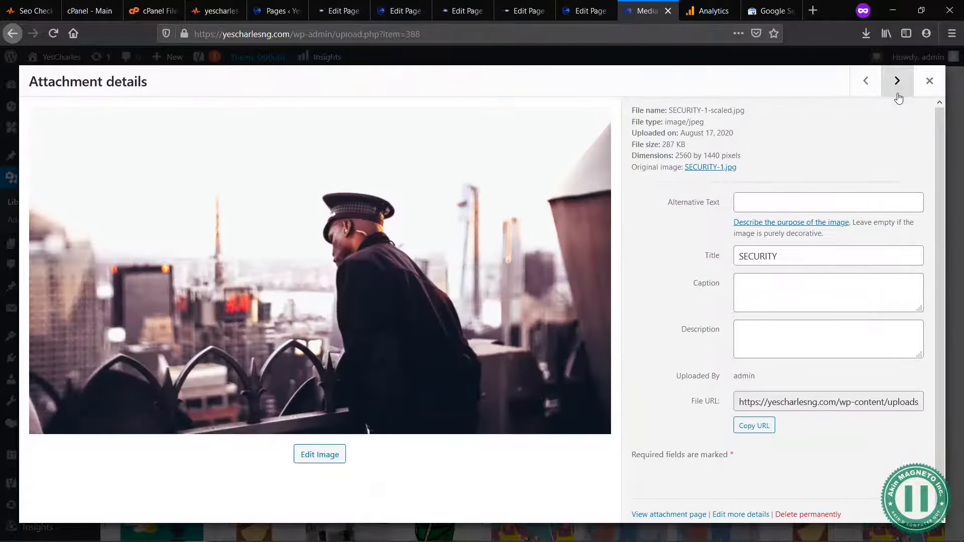
{"action": "left_click", "coordinate": [774, 203]}
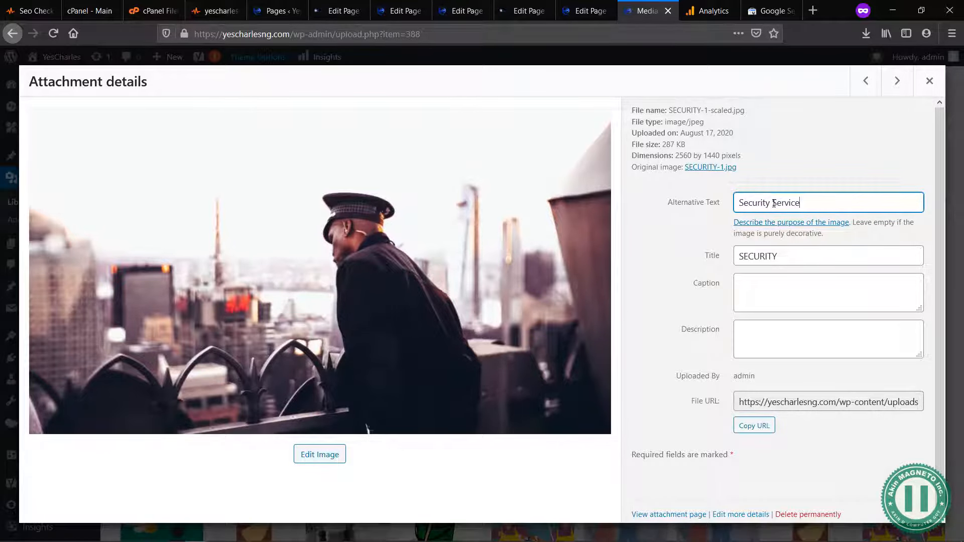
{"action": "type", "text": "Security Services"}
Step: Copy the alternative text "Security Services" into the description of SECURITY-1-scaled.jpg
{"action": "key", "text": "ctrl+a"}
{"action": "key", "text": "ctrl+c"}
{"action": "key", "text": "Tab"}
{"action": "key", "text": "Tab"}
{"action": "key", "text": "Tab"}
{"action": "key", "text": "ctrl+v"}
{"action": "left_click", "coordinate": [764, 295]}
{"action": "left_click", "coordinate": [800, 256]}
{"action": "left_click", "coordinate": [817, 204]}
{"action": "left_click", "coordinate": [830, 182]}
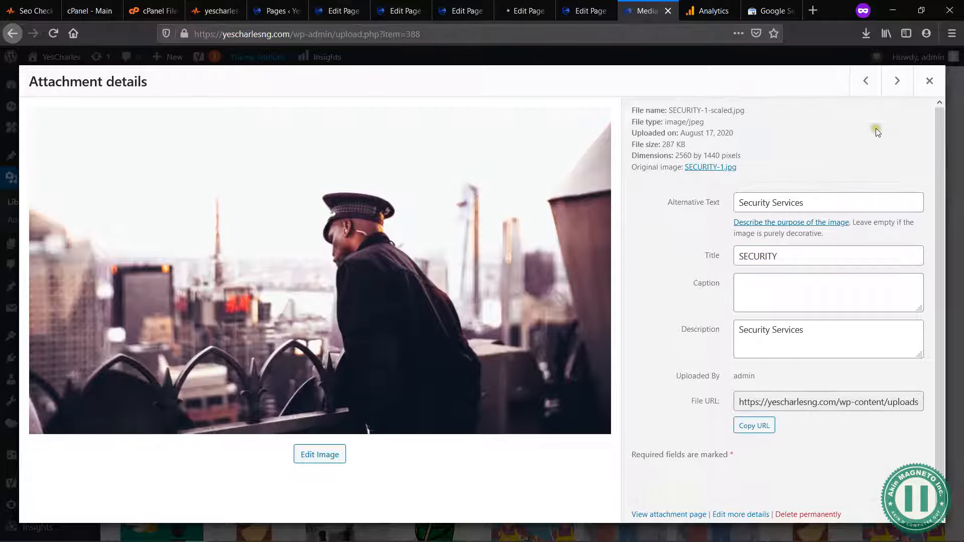
Step: Set the alternative text of CLEANING-scaled.jpg to "cleaning services" and its description to "cleaning service"
{"action": "left_click", "coordinate": [899, 85]}
{"action": "left_click", "coordinate": [898, 83]}
{"action": "left_click", "coordinate": [897, 82]}
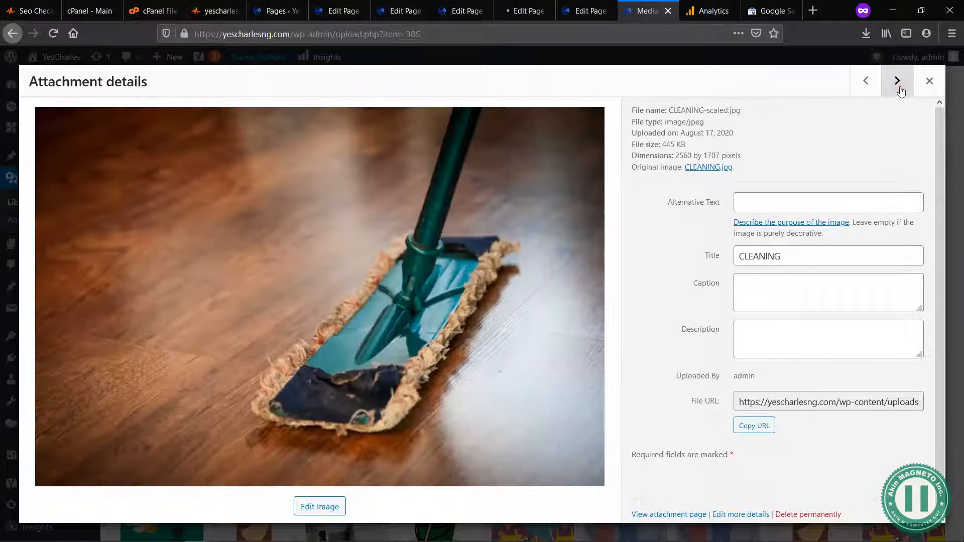
{"action": "left_click", "coordinate": [779, 203]}
{"action": "type", "text": "cleani"}
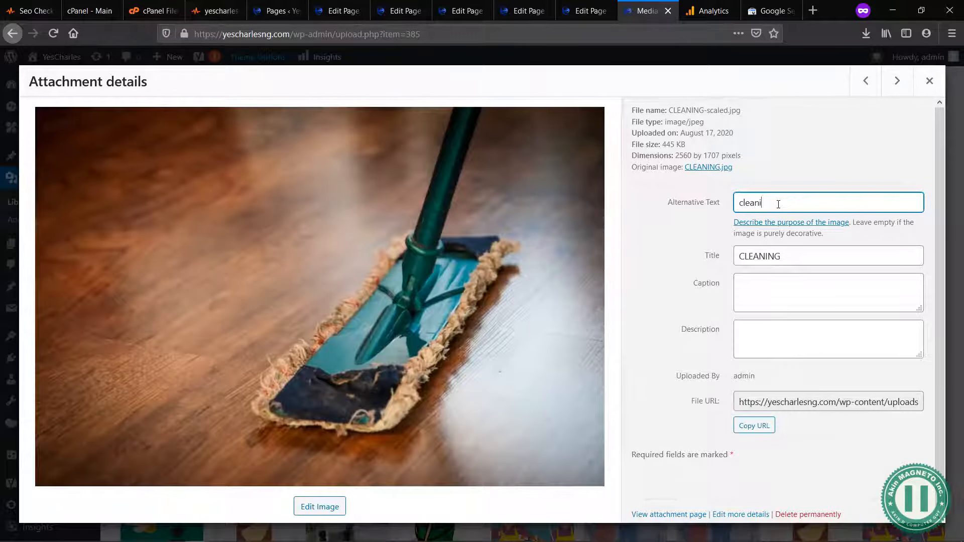
{"action": "type", "text": "ng services"}
{"action": "left_click", "coordinate": [776, 339]}
{"action": "type", "text": "cleaning se"}
{"action": "left_click", "coordinate": [781, 308]}
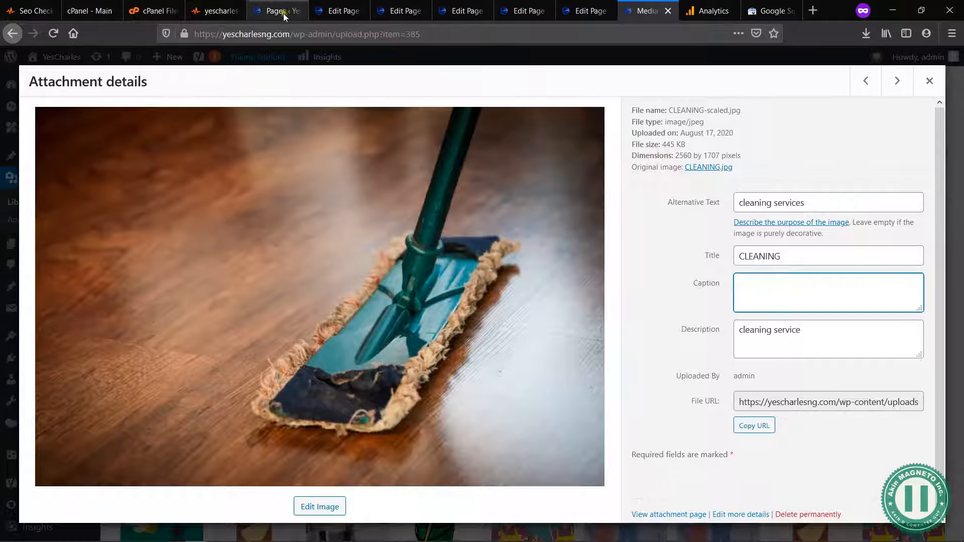
{"action": "left_click", "coordinate": [257, 13]}
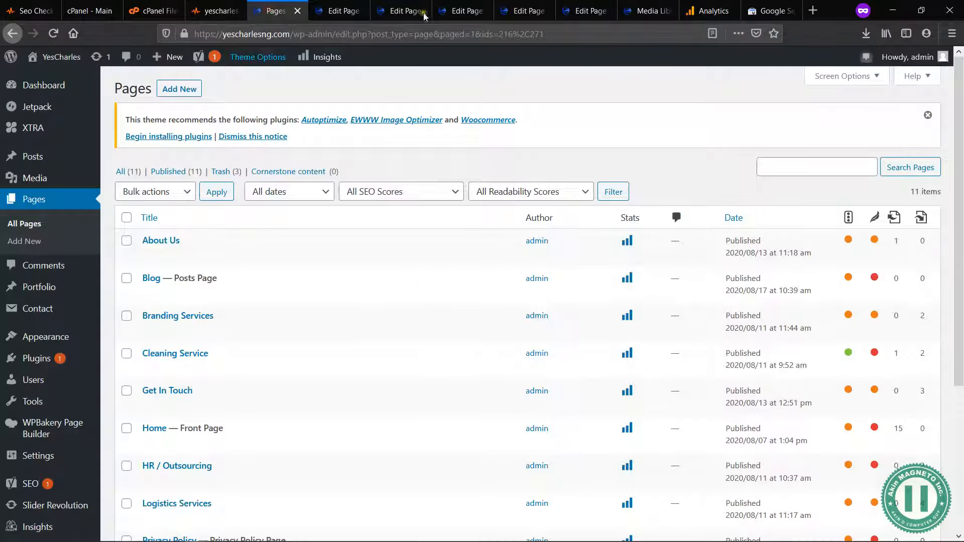
{"action": "left_click", "coordinate": [642, 14]}
{"action": "left_click", "coordinate": [687, 280]}
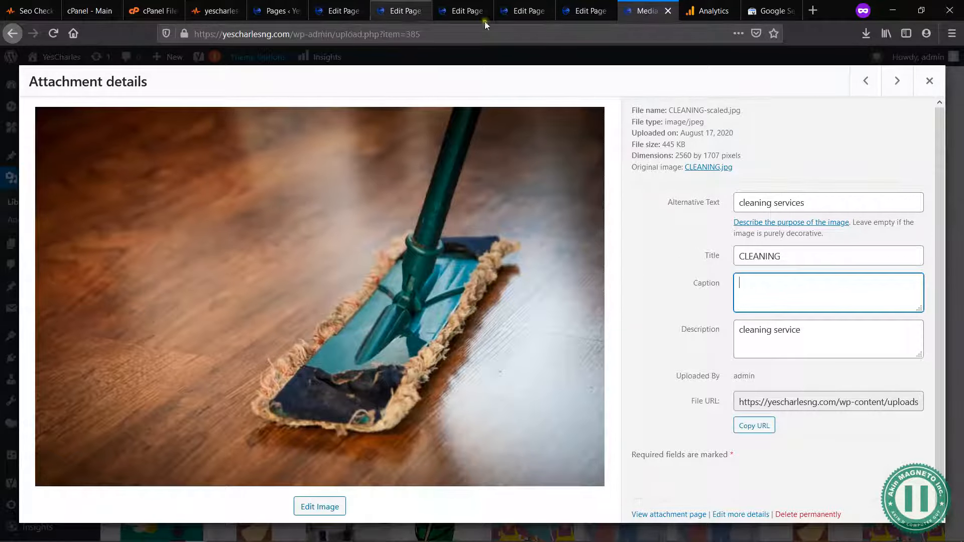
{"action": "left_click", "coordinate": [811, 257]}
{"action": "left_click", "coordinate": [769, 283]}
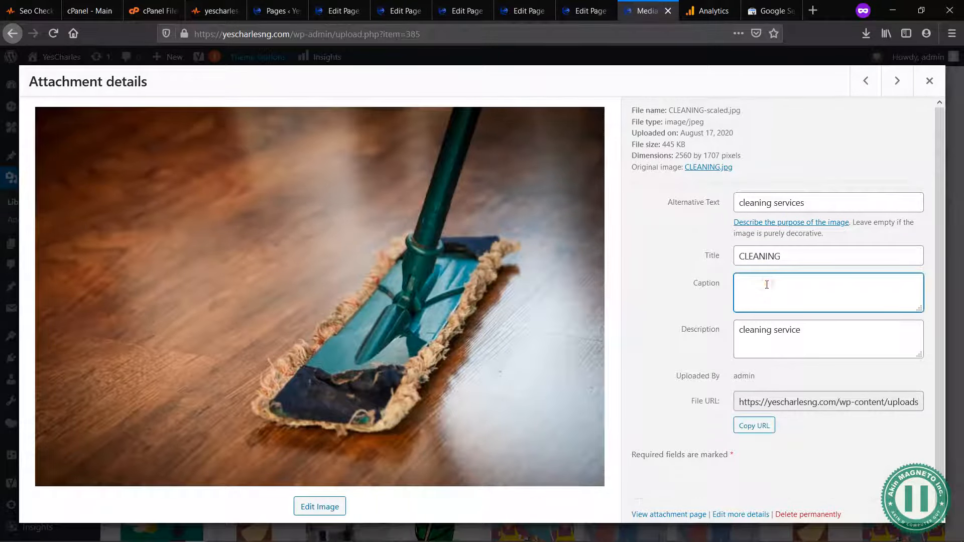
{"action": "left_click", "coordinate": [810, 334]}
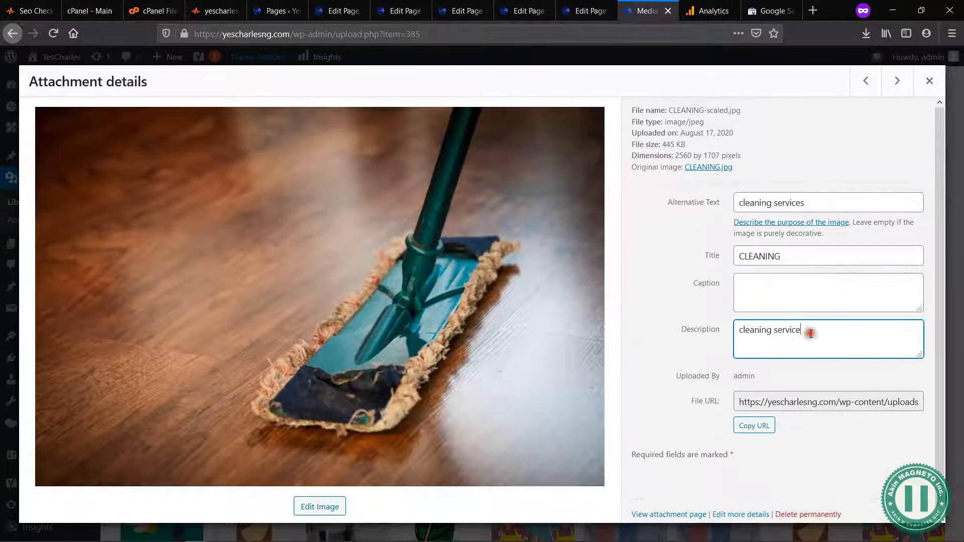
Step: Check the alternative text and description of the next images, including the thank-you ducks picture and the Yes Charles logo mockup
{"action": "left_click", "coordinate": [895, 89]}
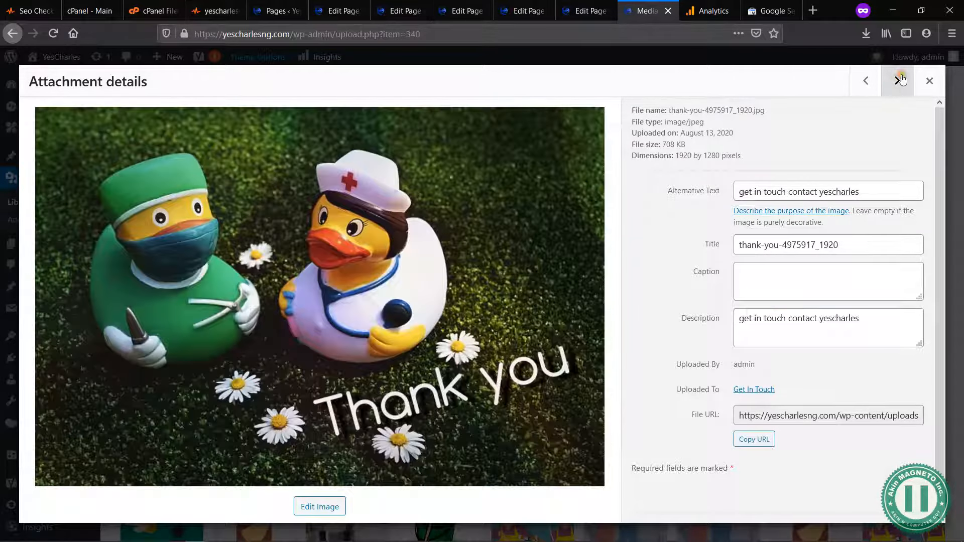
{"action": "left_click", "coordinate": [901, 80]}
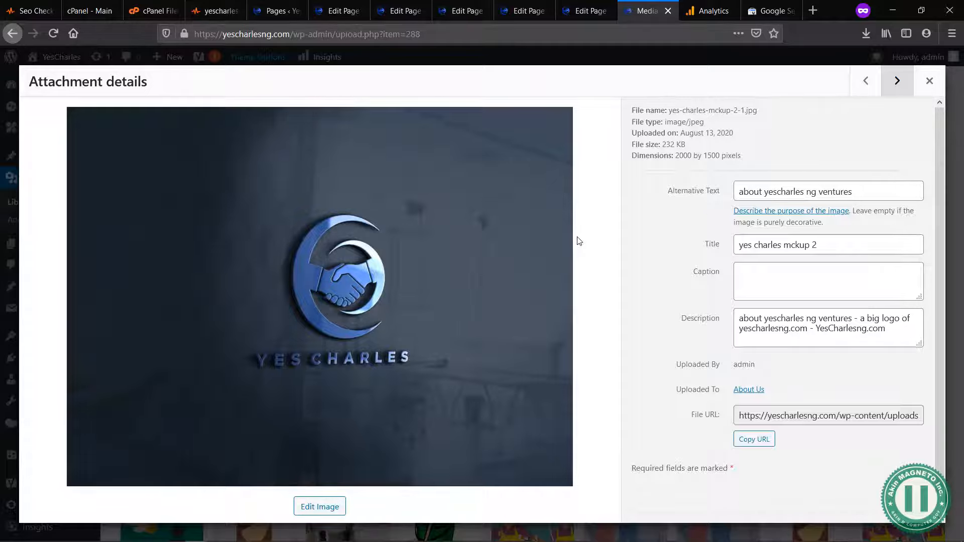
{"action": "left_click", "coordinate": [798, 191]}
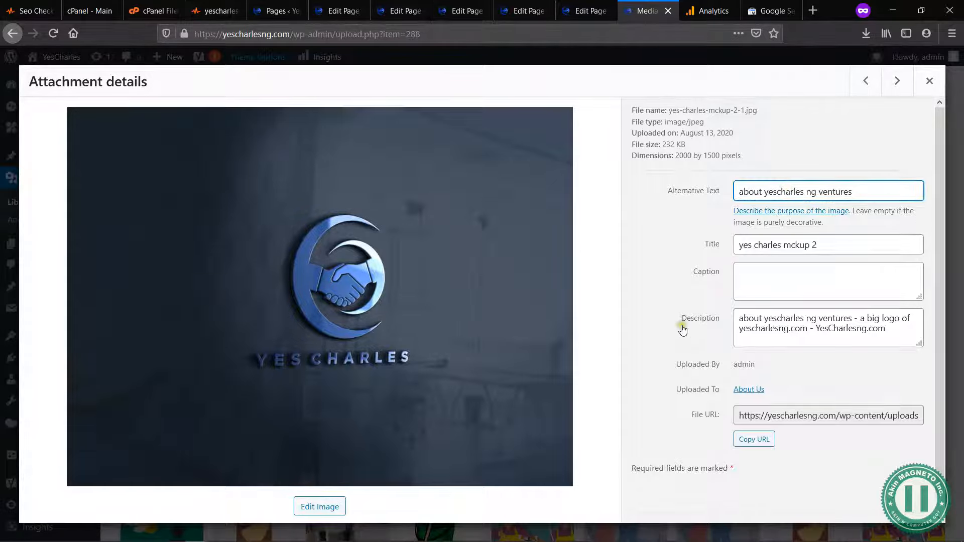
{"action": "scroll", "coordinate": [683, 330], "scroll_direction": "down", "scroll_amount": 1}
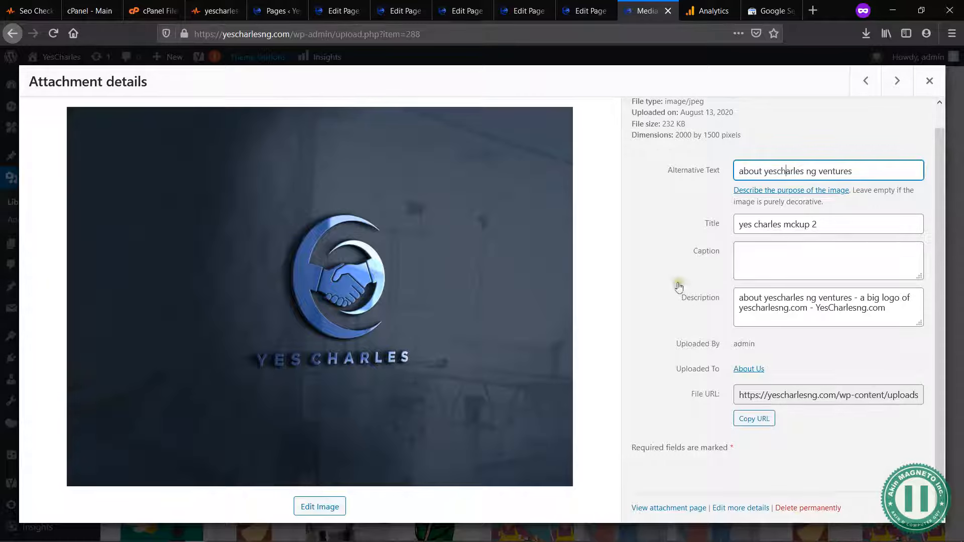
{"action": "scroll", "coordinate": [849, 130], "scroll_direction": "up", "scroll_amount": 1}
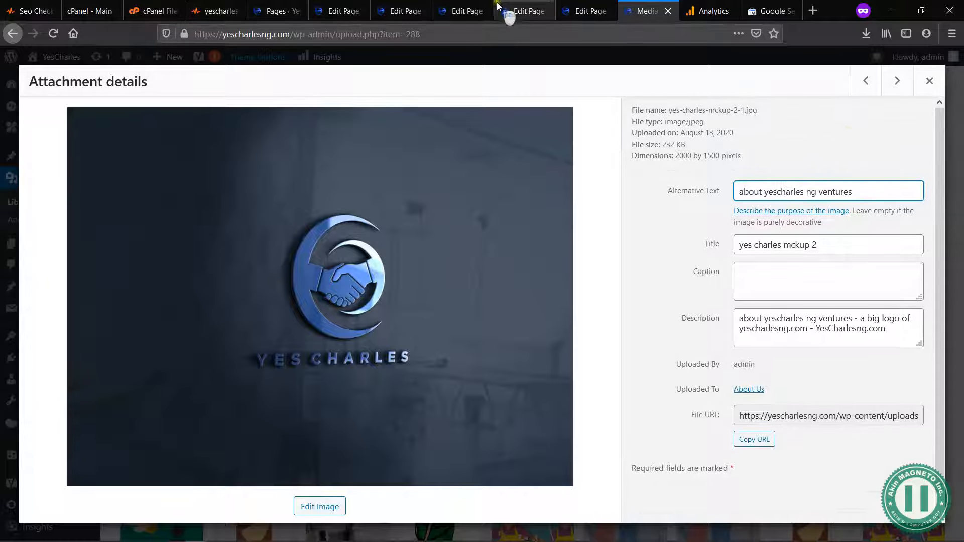
Step: Review the Image Alt Test result in the General SEO section of the yescharlesng.com audit on SEO Site Checkup
{"action": "left_click", "coordinate": [155, 6]}
{"action": "left_click", "coordinate": [216, 11]}
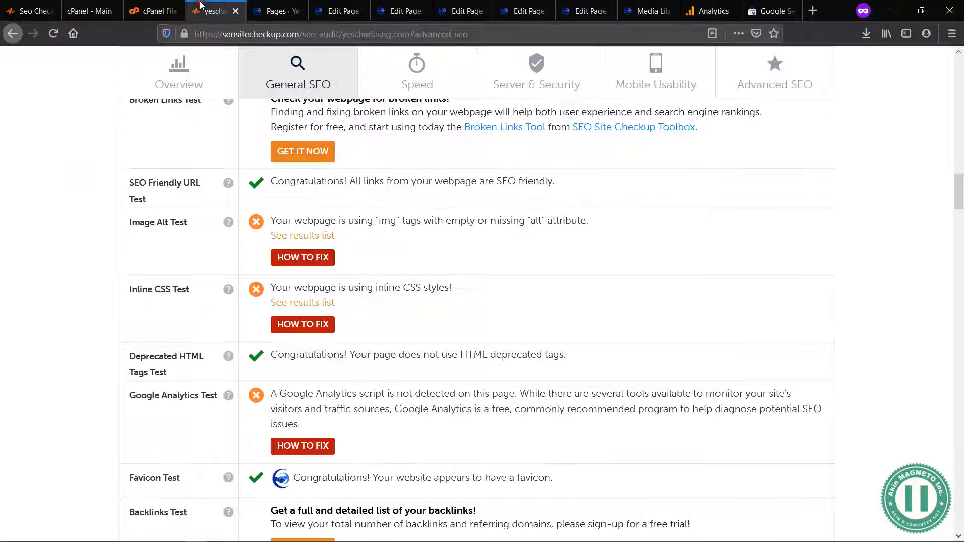
{"action": "scroll", "coordinate": [397, 267], "scroll_direction": "up", "scroll_amount": 1}
{"action": "scroll", "coordinate": [400, 272], "scroll_direction": "down", "scroll_amount": 2}
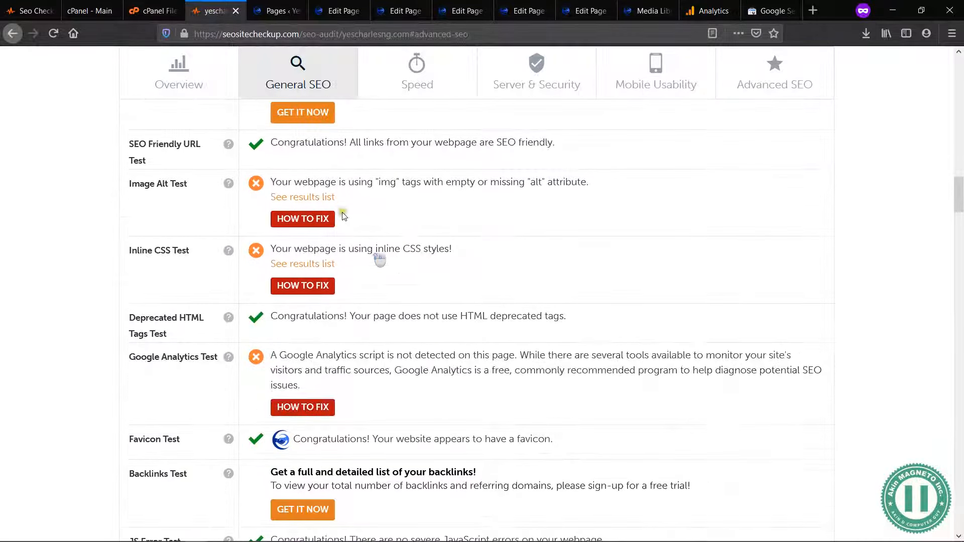
{"action": "left_click_drag", "start_coordinate": [183, 182], "coordinate": [126, 184]}
{"action": "left_click", "coordinate": [150, 186]}
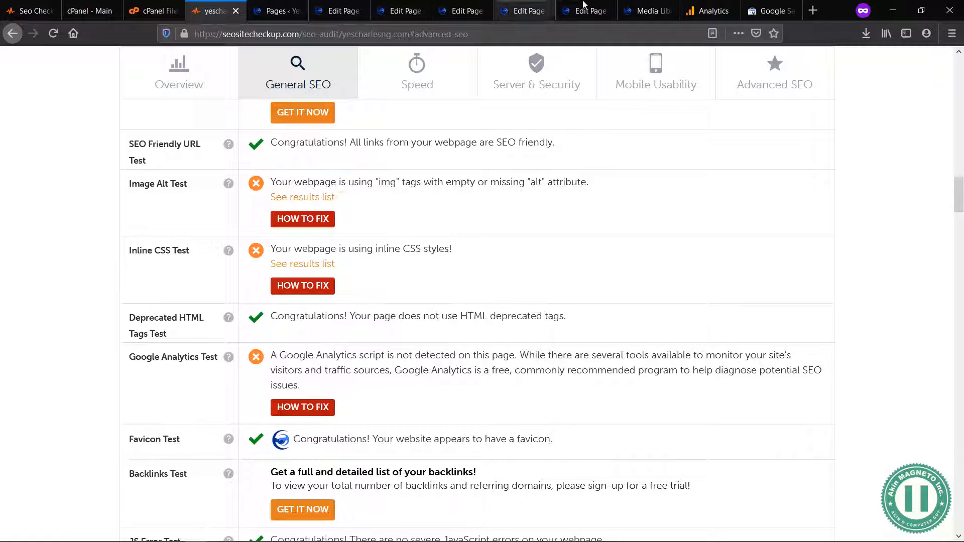
Step: Return to the media library attachments and set the alternative text of branding-service-top-yescharlesng-scaled.jpg to "branding and rebranding - yescharlesng"
{"action": "left_click", "coordinate": [644, 7]}
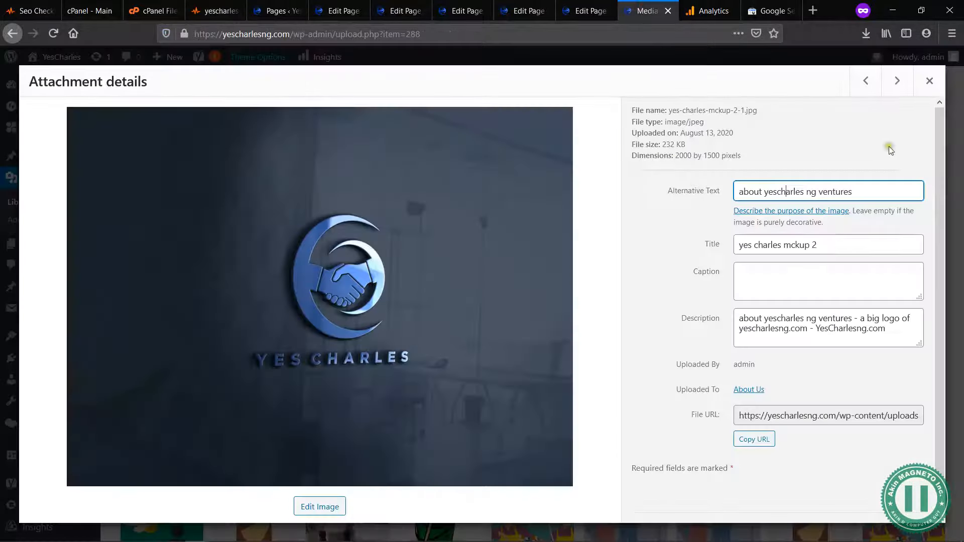
{"action": "left_click", "coordinate": [899, 90]}
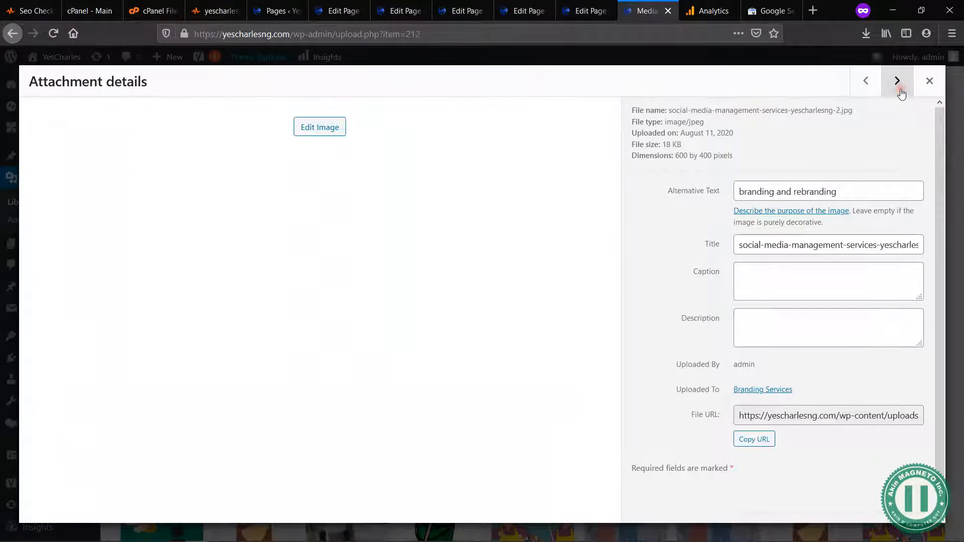
{"action": "left_click", "coordinate": [898, 85]}
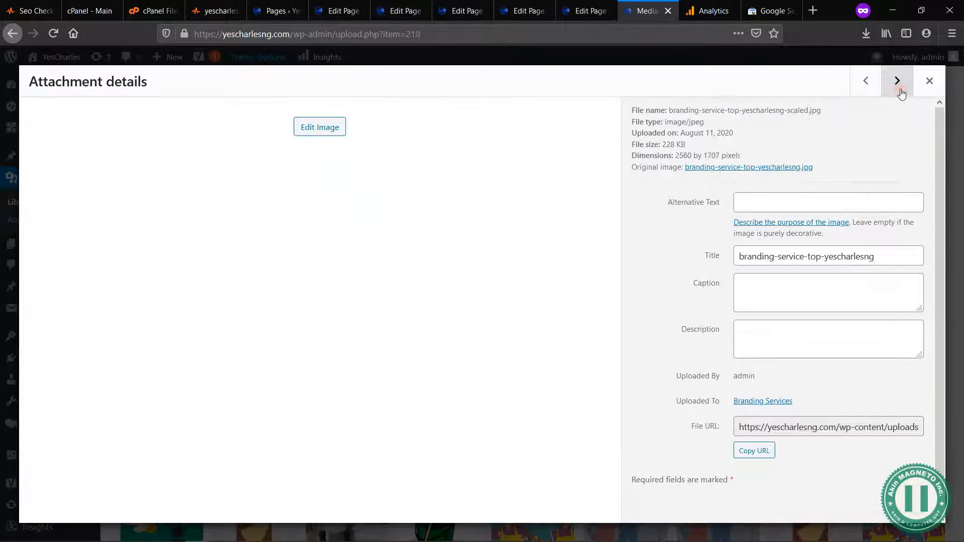
{"action": "left_click", "coordinate": [800, 202]}
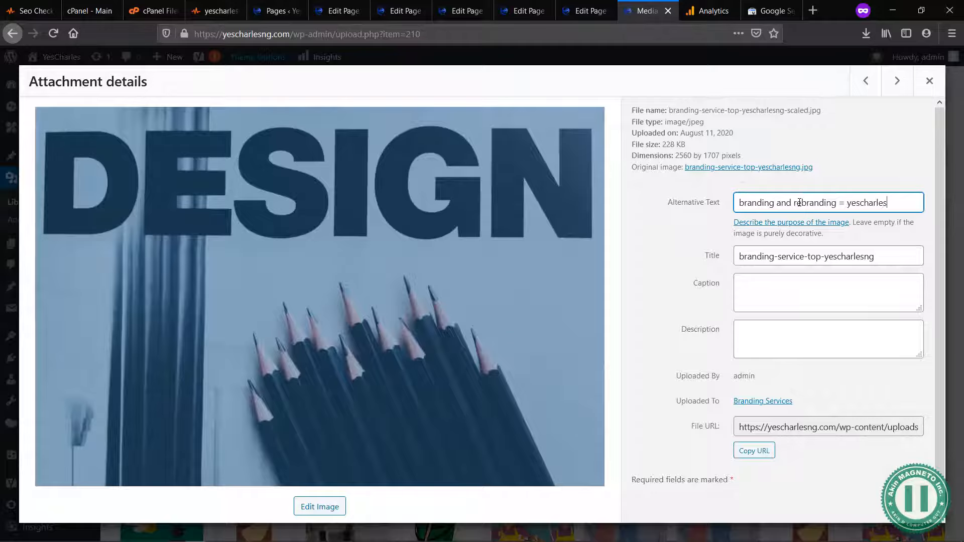
Step: Copy the alternative text "branding and rebranding - yescharlesng" into the description of branding-service-top-yescharlesng-scaled.jpg and let it save
{"action": "triple_click", "coordinate": [845, 203]}
{"action": "key", "text": "ctrl+c"}
{"action": "key", "text": "Tab"}
{"action": "key", "text": "Tab"}
{"action": "key", "text": "Tab"}
{"action": "key", "text": "Tab"}
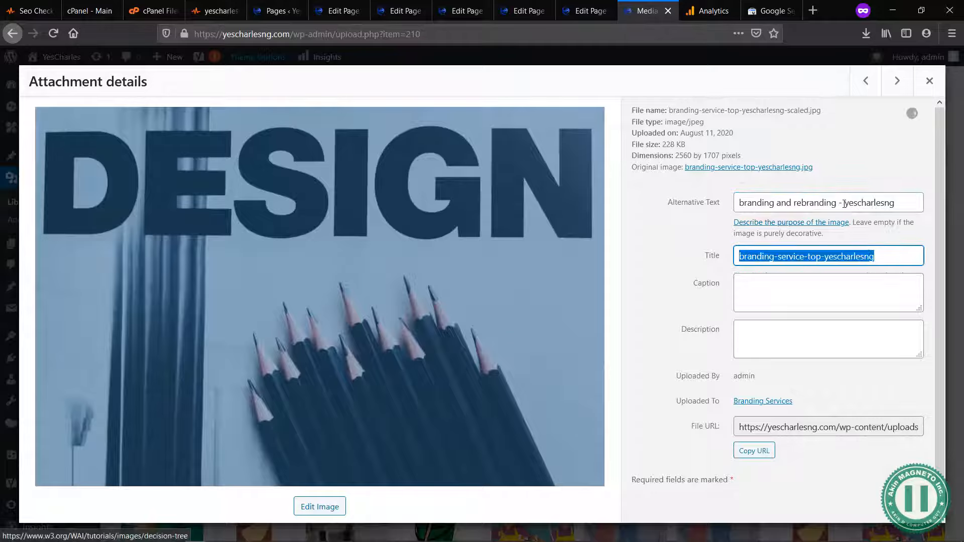
{"action": "key", "text": "ctrl+v"}
{"action": "left_click", "coordinate": [877, 282]}
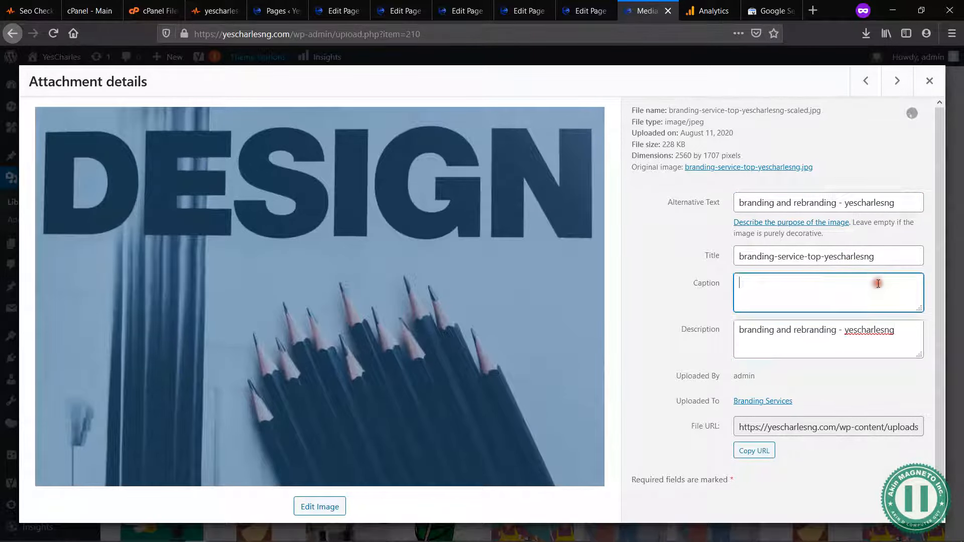
{"action": "left_click", "coordinate": [905, 113]}
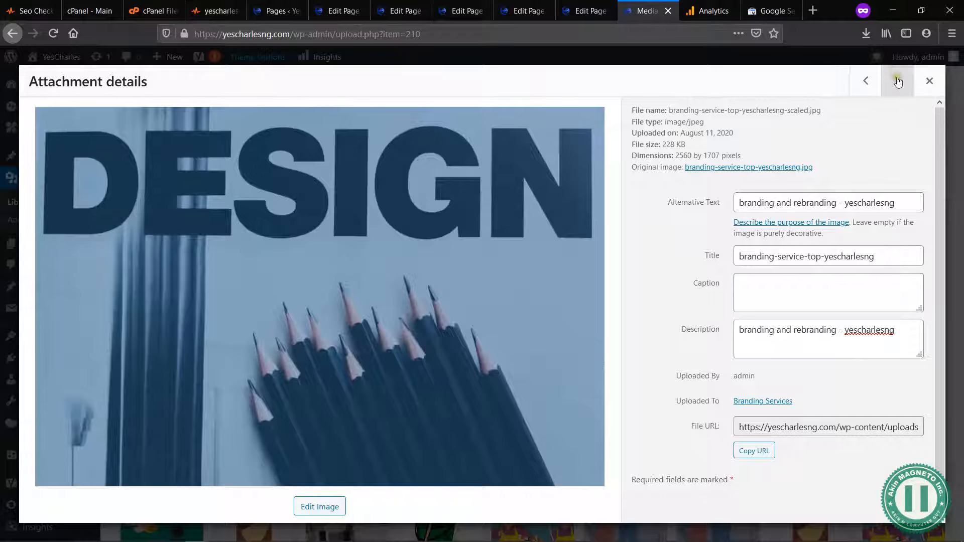
Step: Check the alternative text and description of the following images, from the pickup delivery pictures up to licensed-gun-carriers.jpg
{"action": "left_click", "coordinate": [898, 82]}
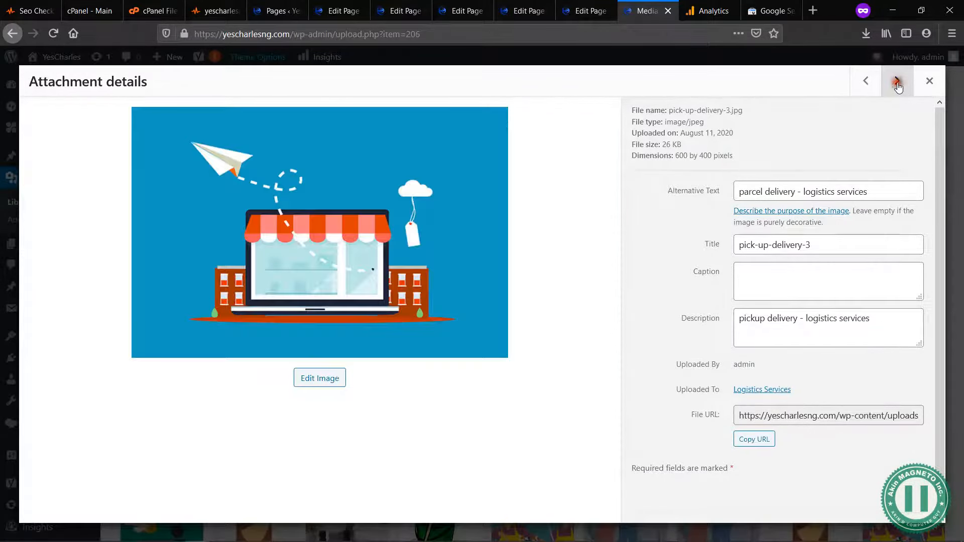
{"action": "left_click", "coordinate": [898, 81]}
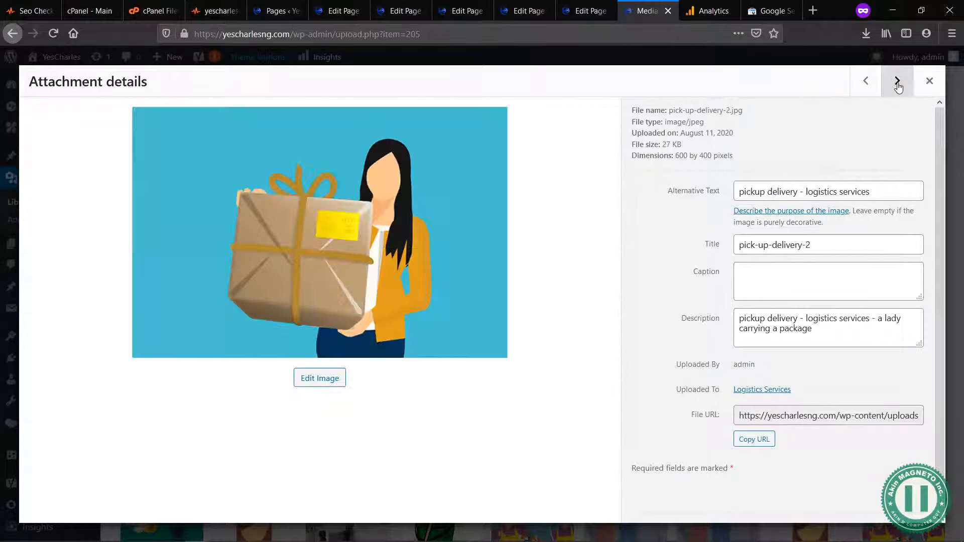
{"action": "left_click", "coordinate": [899, 82]}
{"action": "left_click", "coordinate": [898, 82]}
{"action": "left_click", "coordinate": [898, 83]}
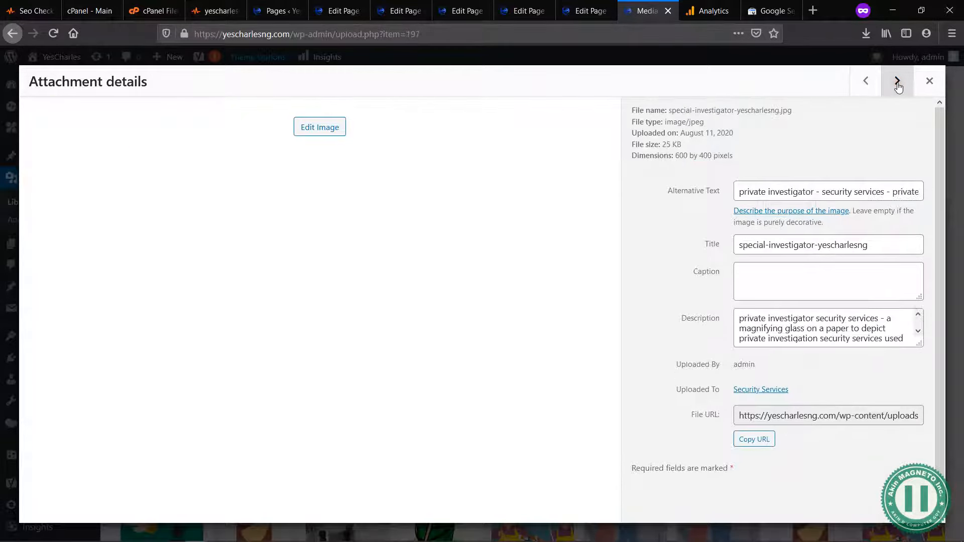
{"action": "left_click", "coordinate": [898, 83]}
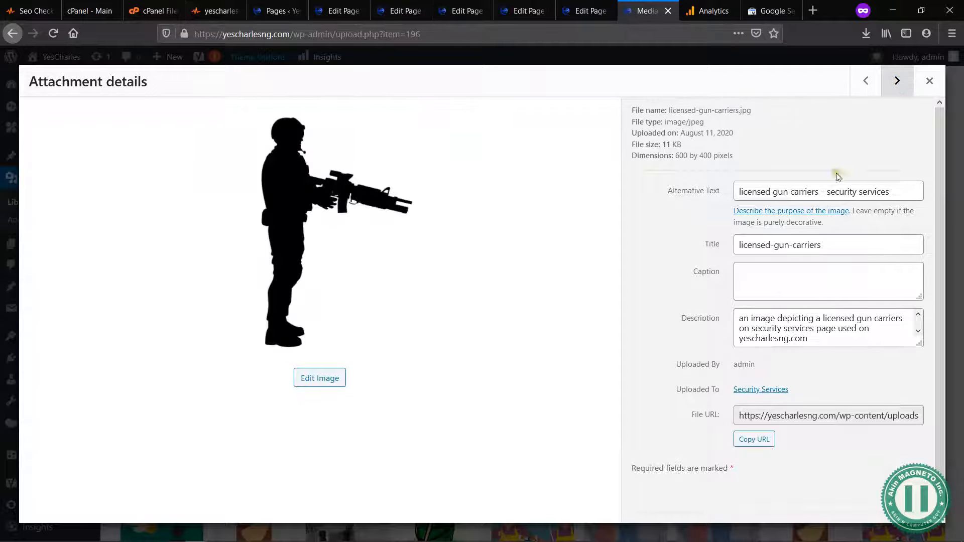
{"action": "left_click_drag", "start_coordinate": [738, 318], "coordinate": [819, 338]}
{"action": "left_click", "coordinate": [820, 337]}
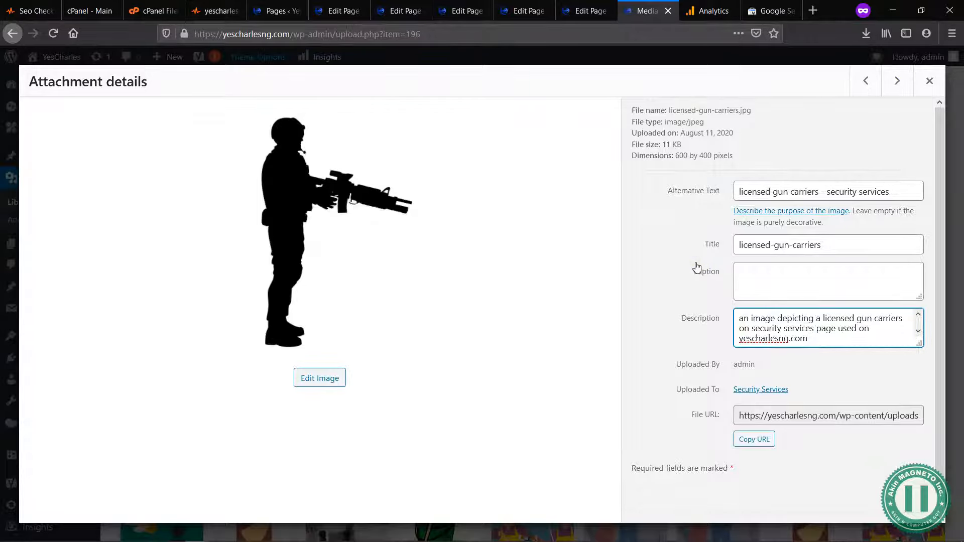
Step: Open Google in a new browser tab and search for "security services"
{"action": "key", "text": "ctrl+t"}
{"action": "type", "text": "google.com/"}
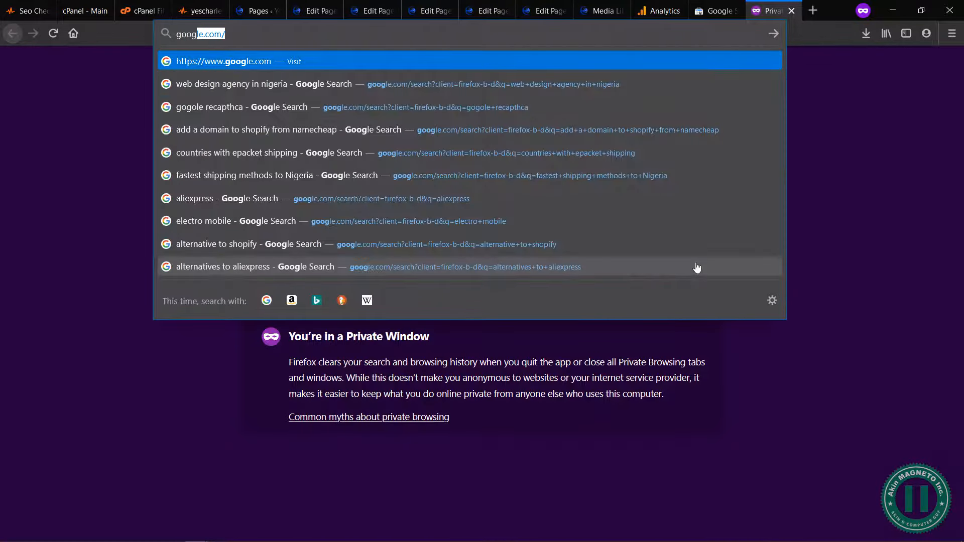
{"action": "key", "text": "Return"}
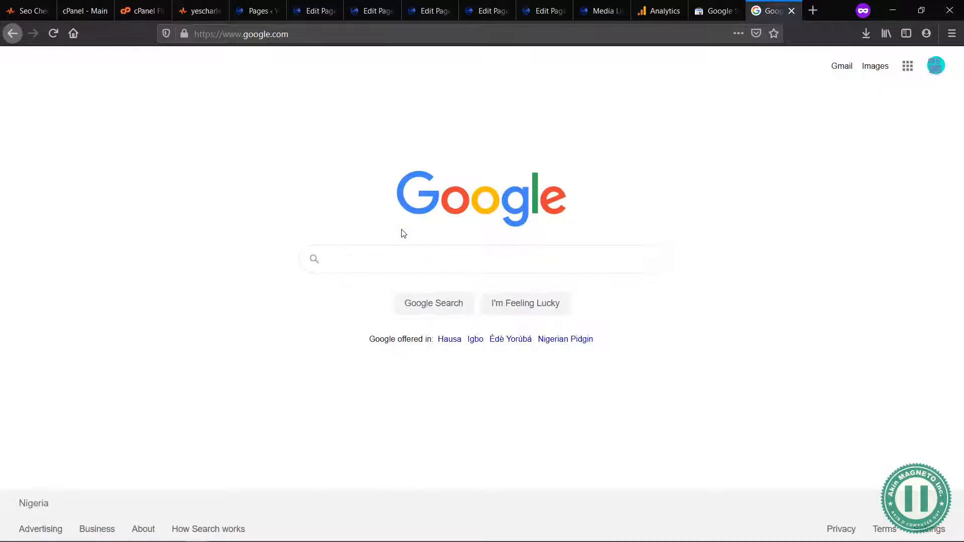
{"action": "type", "text": "curity ser"}
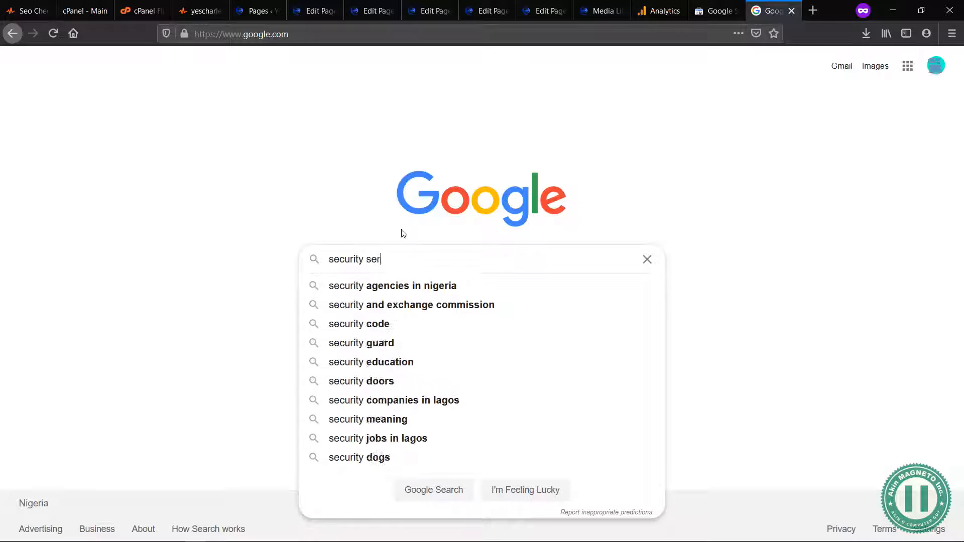
{"action": "type", "text": "vices"}
{"action": "key", "text": "Return"}
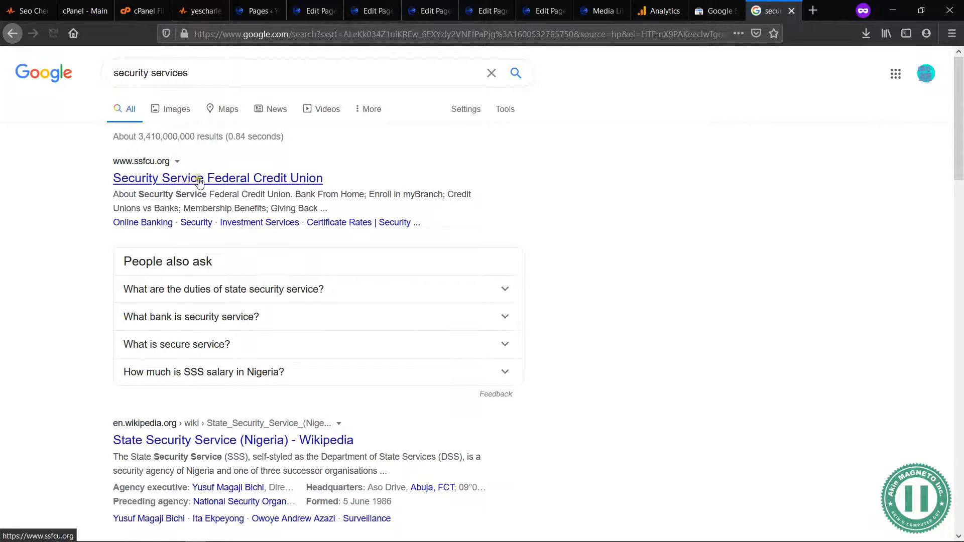
Step: Examine the titles and descriptions of the web results for "security services" and bring up the matching image results
{"action": "scroll", "coordinate": [317, 383], "scroll_direction": "down", "scroll_amount": 5}
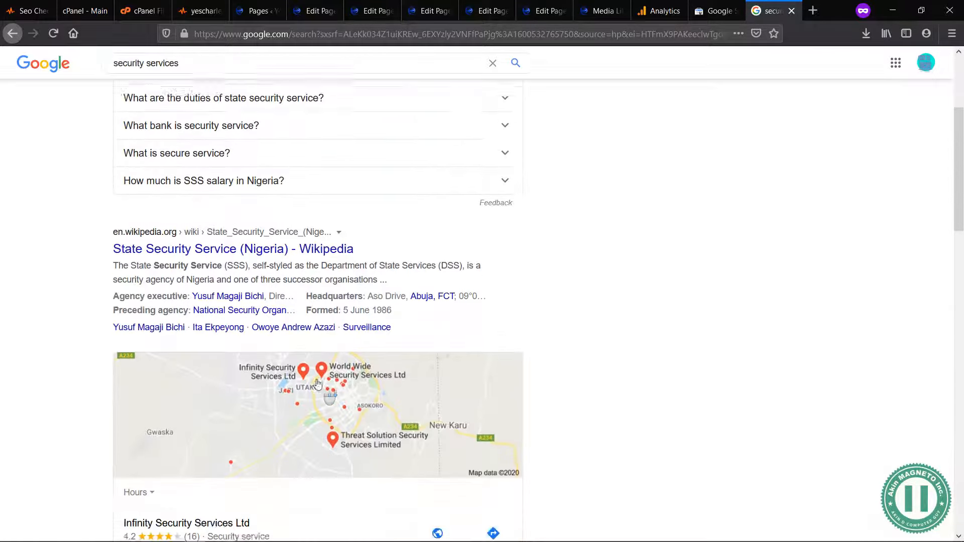
{"action": "scroll", "coordinate": [318, 384], "scroll_direction": "down", "scroll_amount": 15}
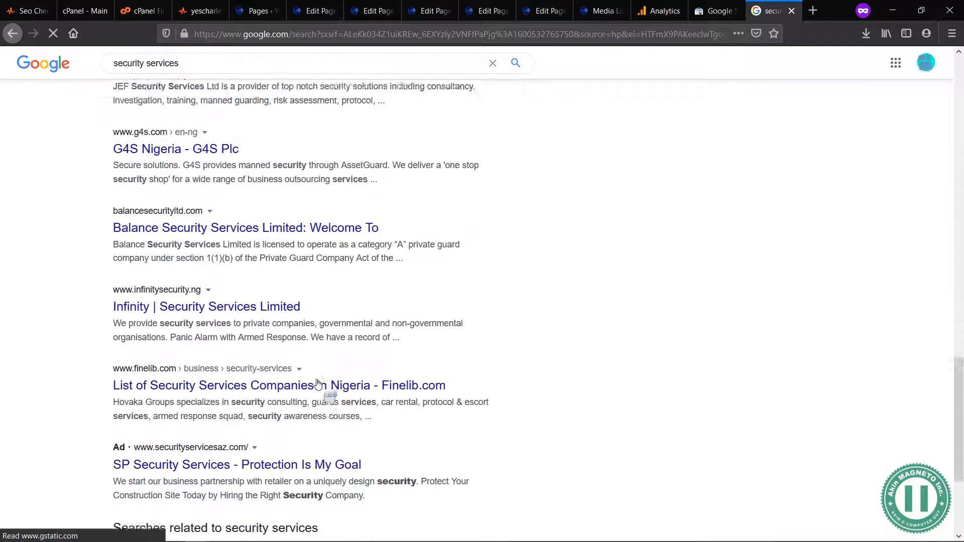
{"action": "scroll", "coordinate": [318, 385], "scroll_direction": "up", "scroll_amount": 20}
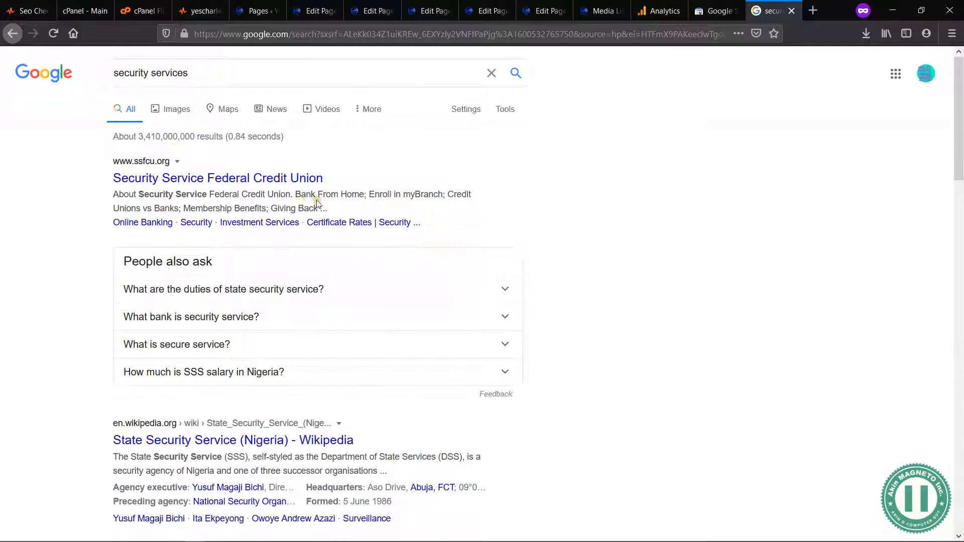
{"action": "left_click_drag", "start_coordinate": [327, 178], "coordinate": [174, 159]}
{"action": "left_click", "coordinate": [103, 168]}
{"action": "left_click", "coordinate": [85, 191]}
{"action": "left_click_drag", "start_coordinate": [118, 194], "coordinate": [311, 209]}
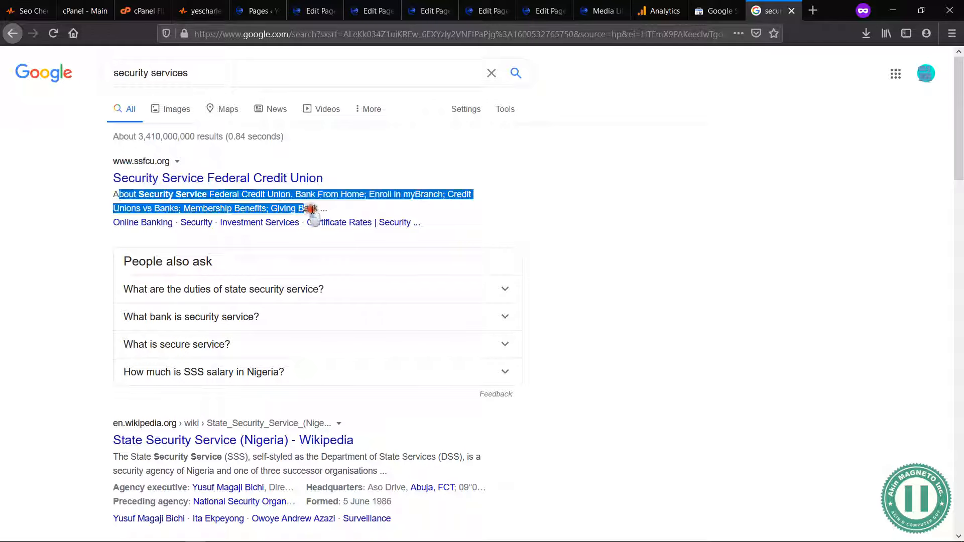
{"action": "left_click", "coordinate": [337, 207]}
{"action": "left_click_drag", "start_coordinate": [114, 223], "coordinate": [99, 234]}
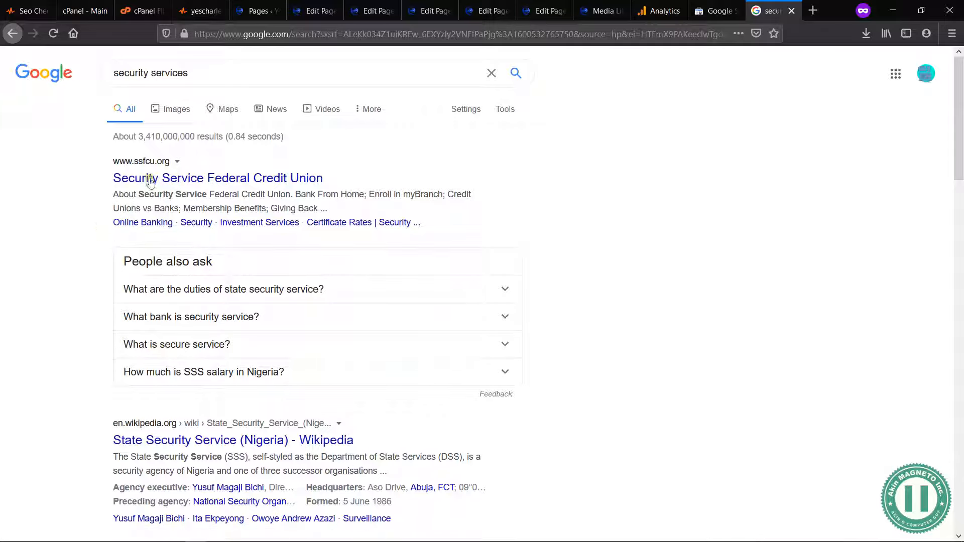
{"action": "left_click", "coordinate": [173, 111]}
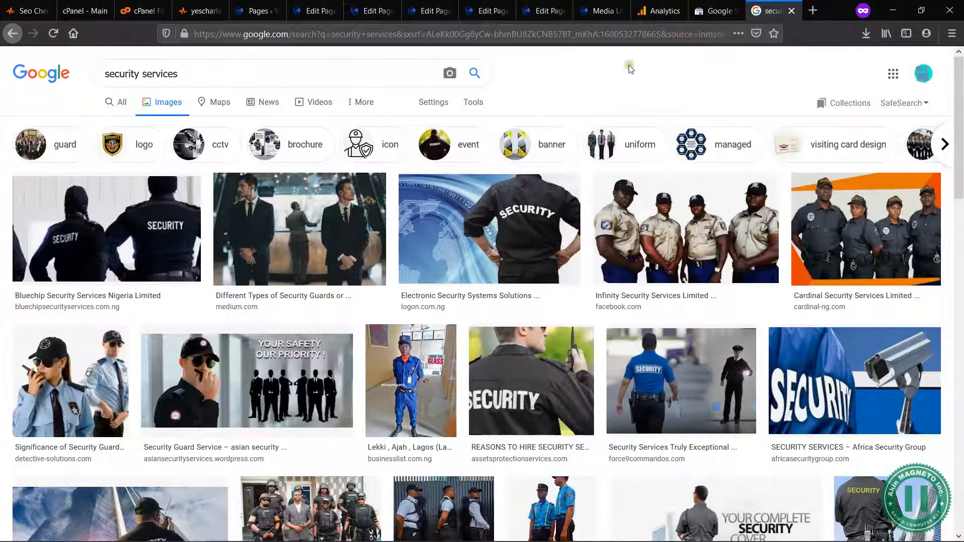
Step: Switch back to the media library and review the description of licensed-gun-carriers.jpg
{"action": "left_click", "coordinate": [547, 13]}
{"action": "left_click", "coordinate": [607, 10]}
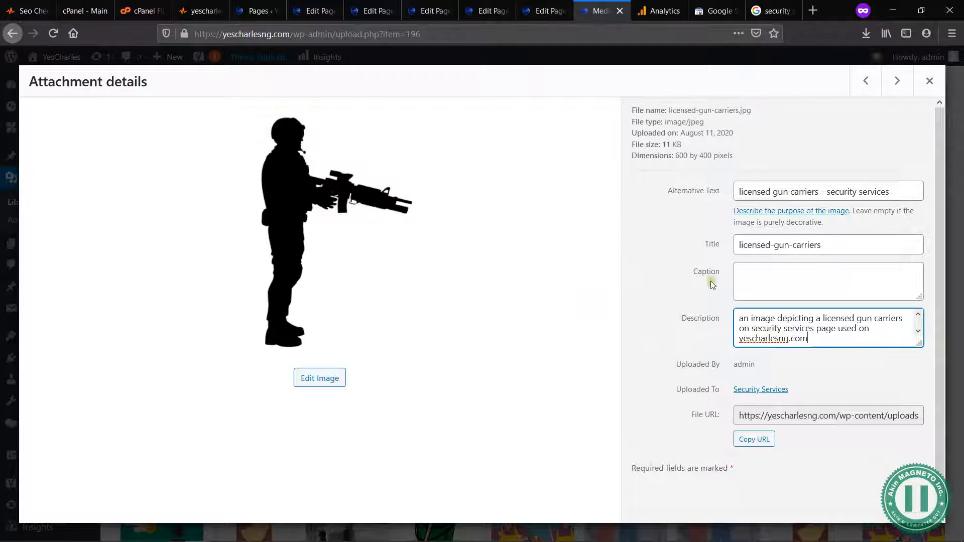
{"action": "left_click_drag", "start_coordinate": [811, 339], "coordinate": [737, 317]}
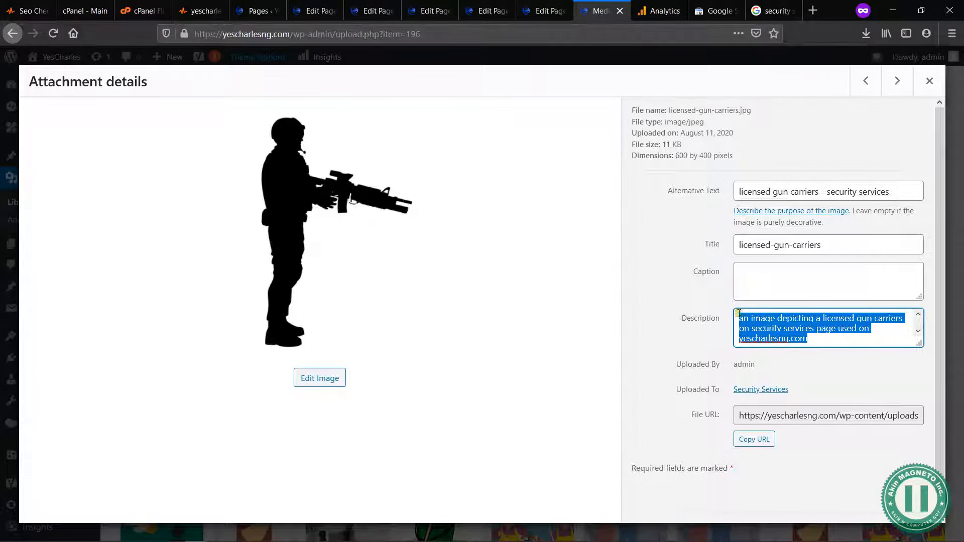
{"action": "left_click_drag", "start_coordinate": [682, 318], "coordinate": [722, 319]}
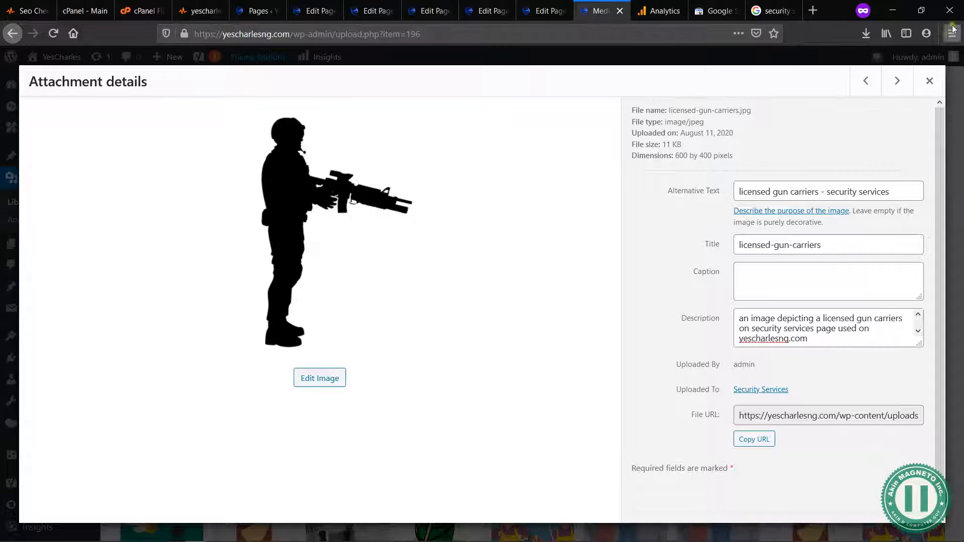
Step: Search Google Images for "security personnel carrying a gun" and look over the pictures found
{"action": "left_click", "coordinate": [774, 10]}
{"action": "left_click", "coordinate": [241, 86]}
{"action": "triple_click", "coordinate": [236, 78]}
{"action": "type", "text": "security p"}
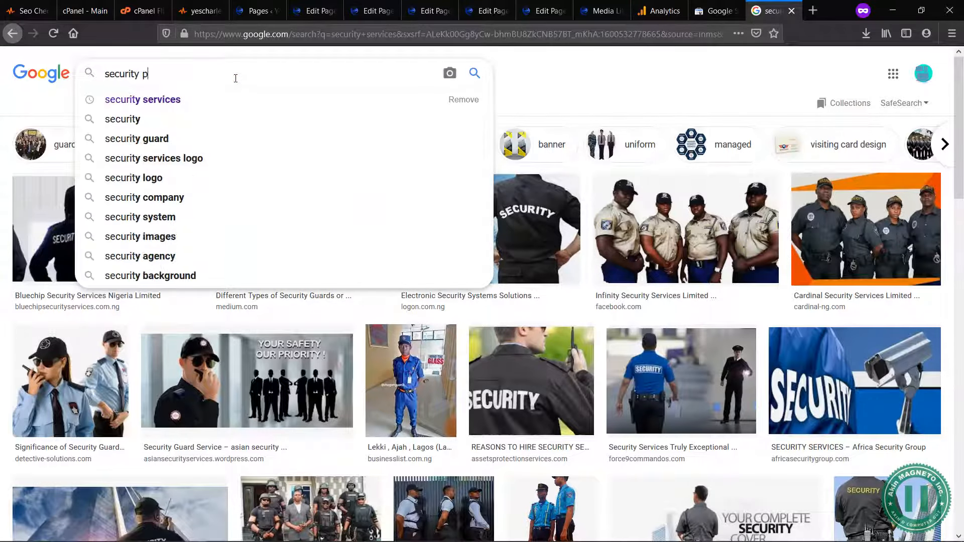
{"action": "type", "text": "ersonnel car"}
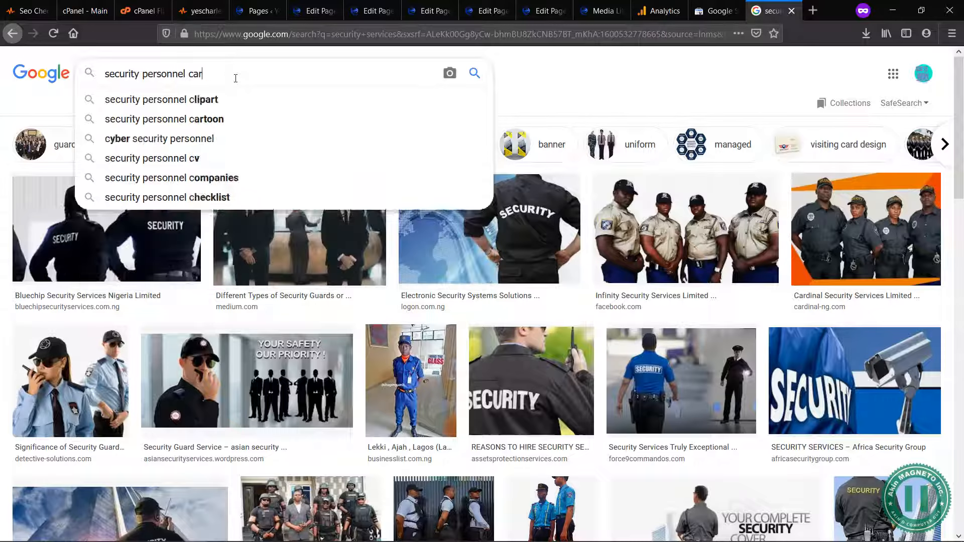
{"action": "type", "text": "rying a gun"}
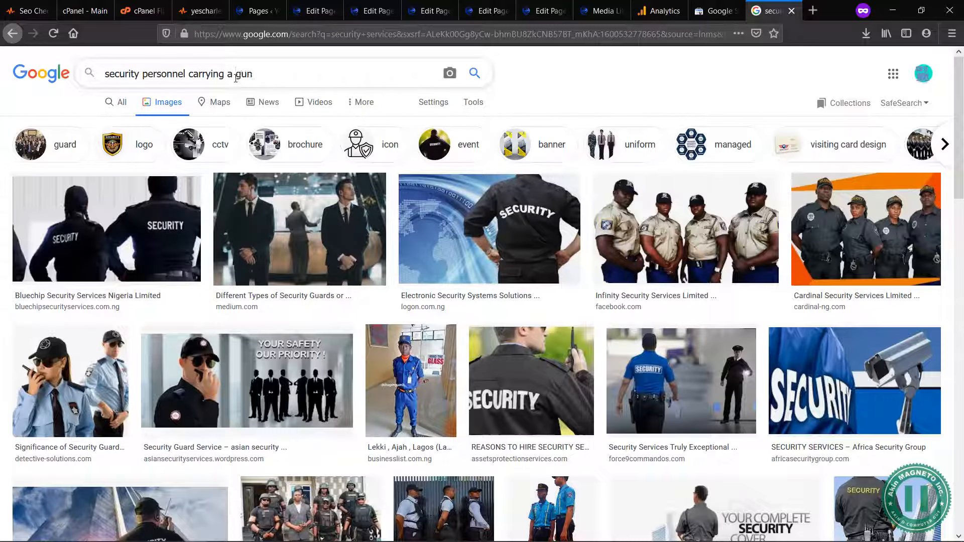
{"action": "key", "text": "Return"}
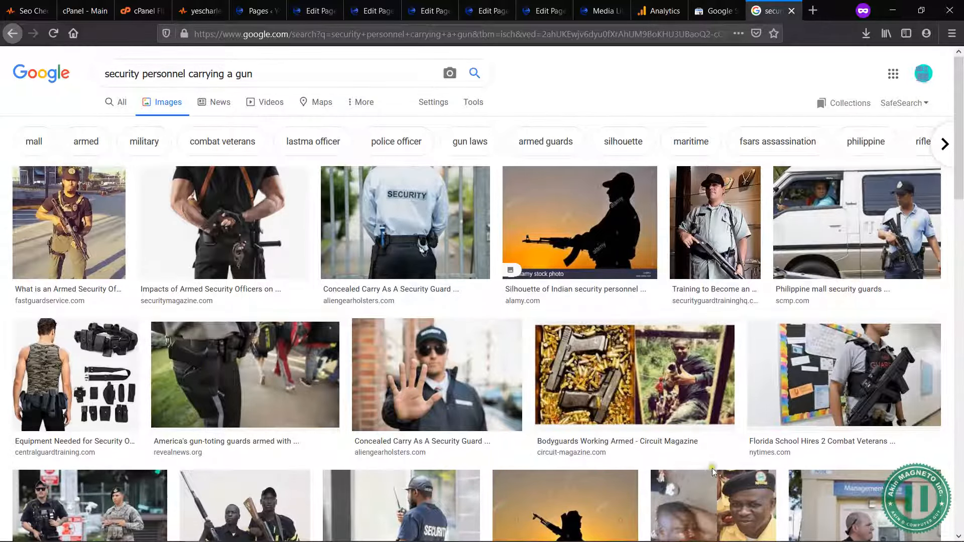
{"action": "scroll", "coordinate": [713, 472], "scroll_direction": "down", "scroll_amount": 3}
{"action": "scroll", "coordinate": [713, 472], "scroll_direction": "up", "scroll_amount": 3}
{"action": "left_click", "coordinate": [271, 75]}
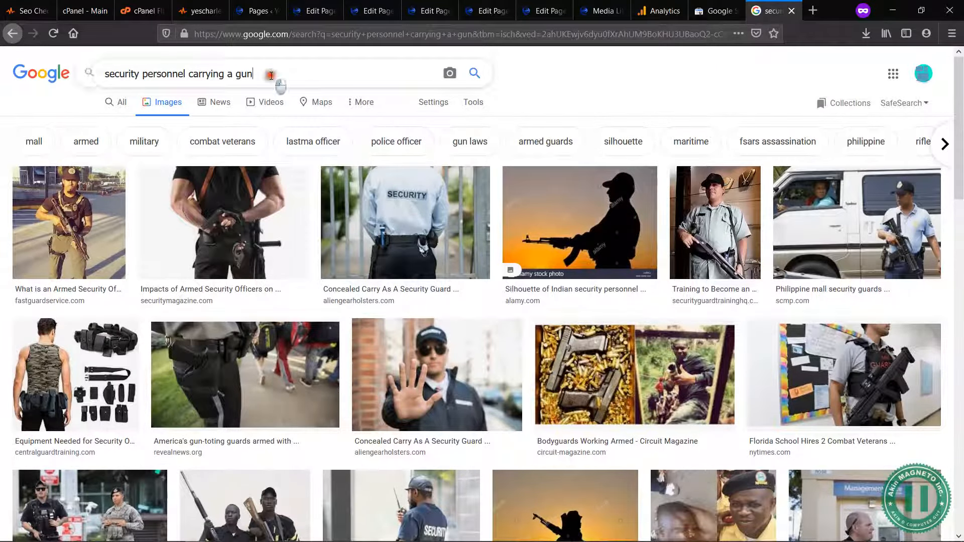
Step: Return to the licensed-gun-carriers.jpg attachment details and select its whole description text
{"action": "left_click", "coordinate": [614, 7]}
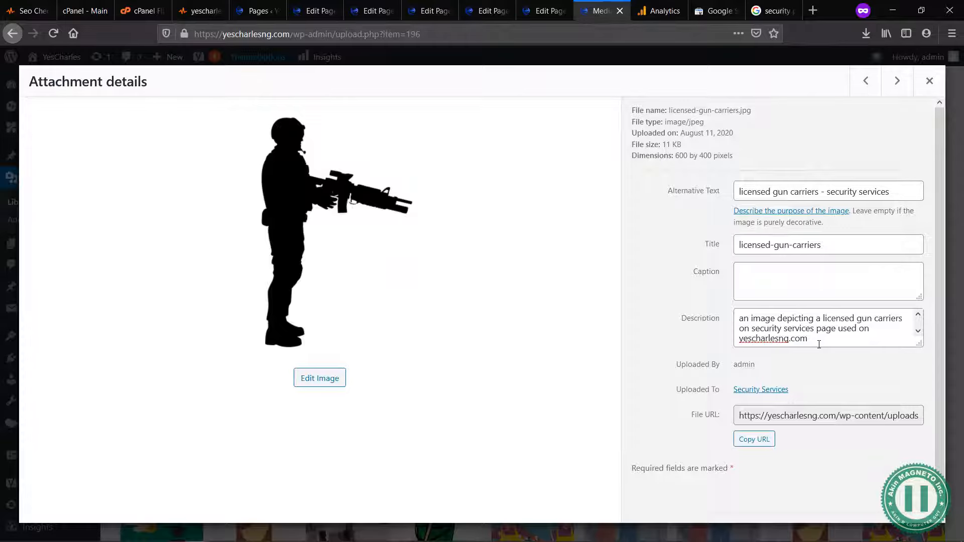
{"action": "left_click_drag", "start_coordinate": [813, 338], "coordinate": [735, 318]}
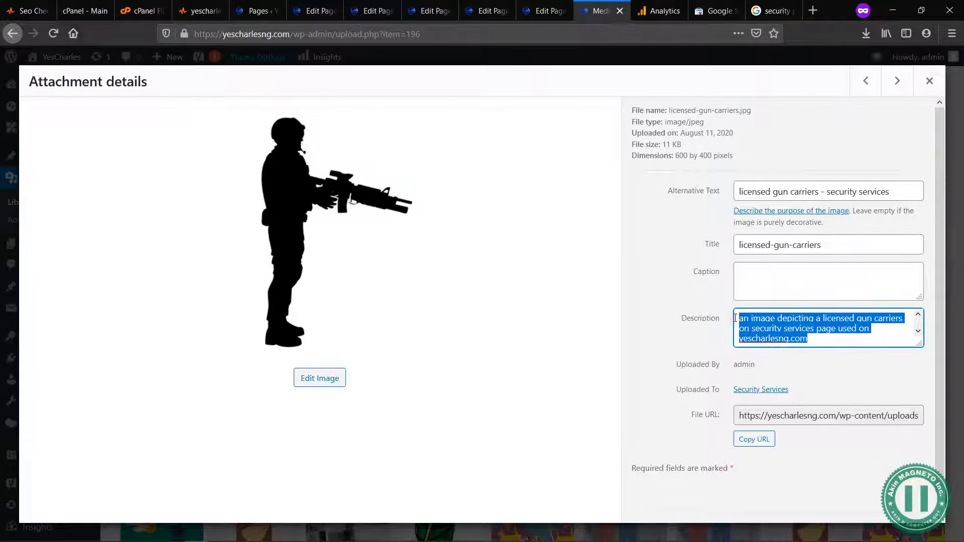
Step: Compare the alternative text and description of the licensed-gun-carriers.jpg attachment, leaving both texts as they are
{"action": "left_click", "coordinate": [818, 346]}
{"action": "left_click_drag", "start_coordinate": [819, 344], "coordinate": [727, 304]}
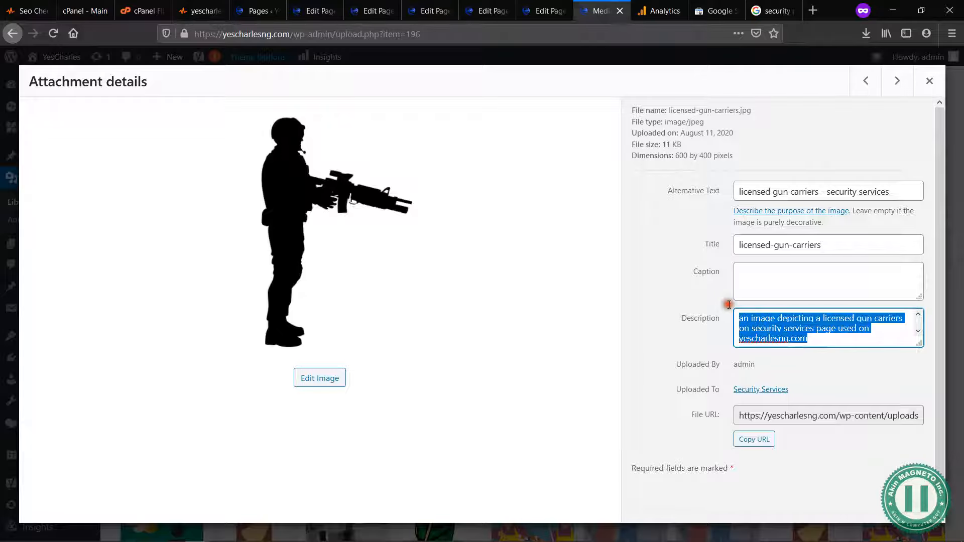
{"action": "left_click", "coordinate": [805, 332]}
{"action": "left_click", "coordinate": [848, 329]}
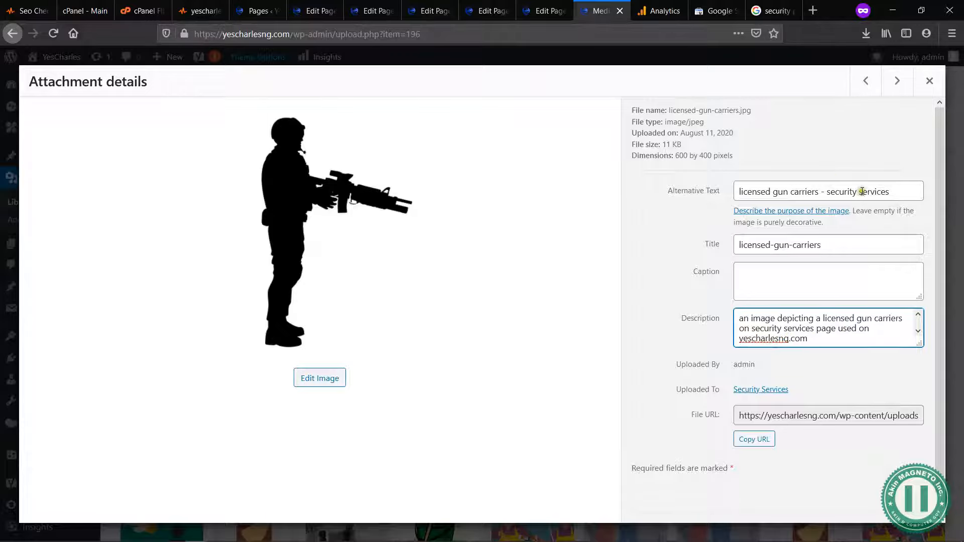
{"action": "left_click_drag", "start_coordinate": [902, 193], "coordinate": [714, 193]}
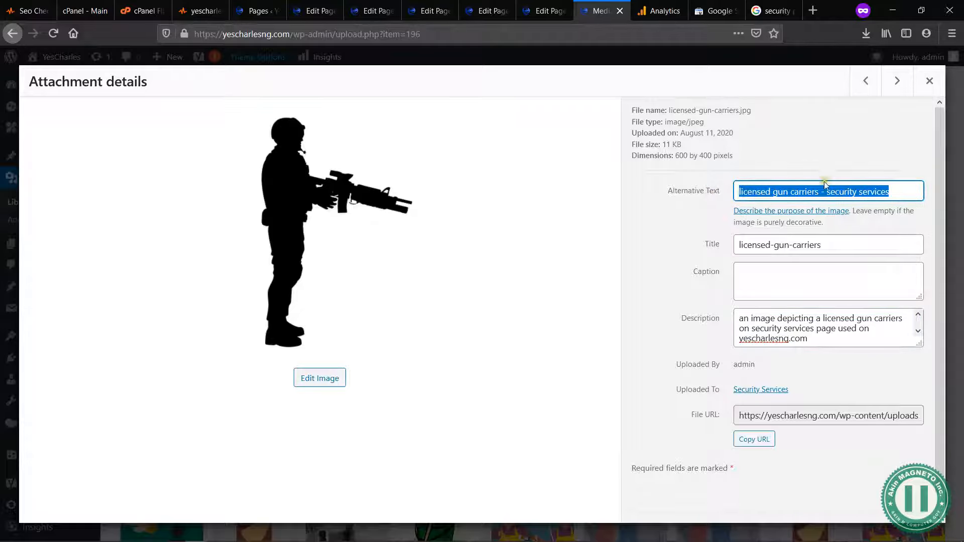
{"action": "left_click", "coordinate": [810, 340]}
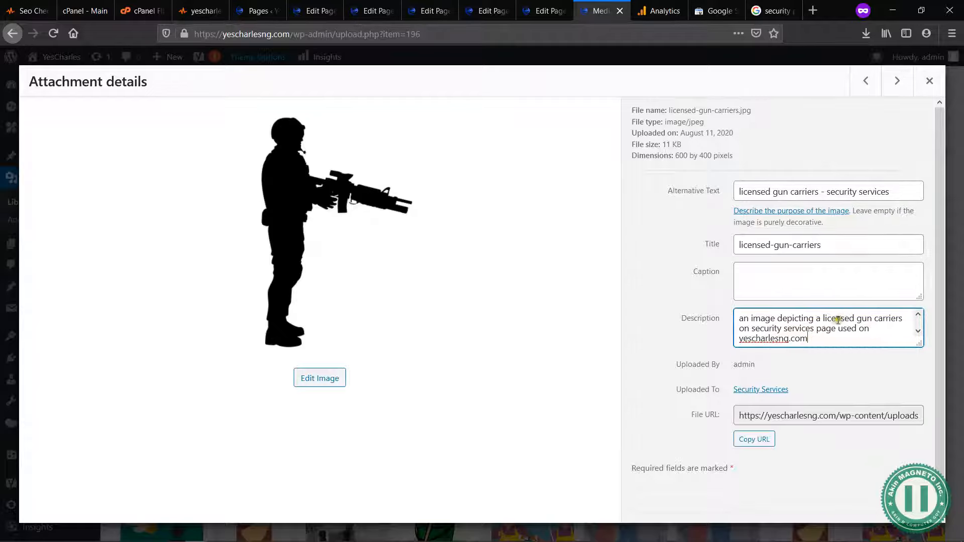
{"action": "left_click_drag", "start_coordinate": [811, 341], "coordinate": [735, 318]}
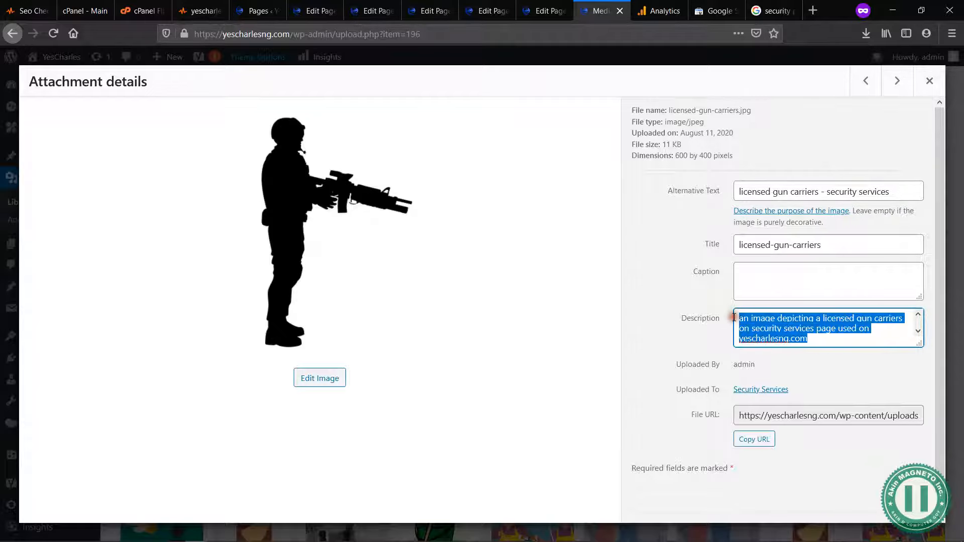
{"action": "left_click", "coordinate": [826, 340]}
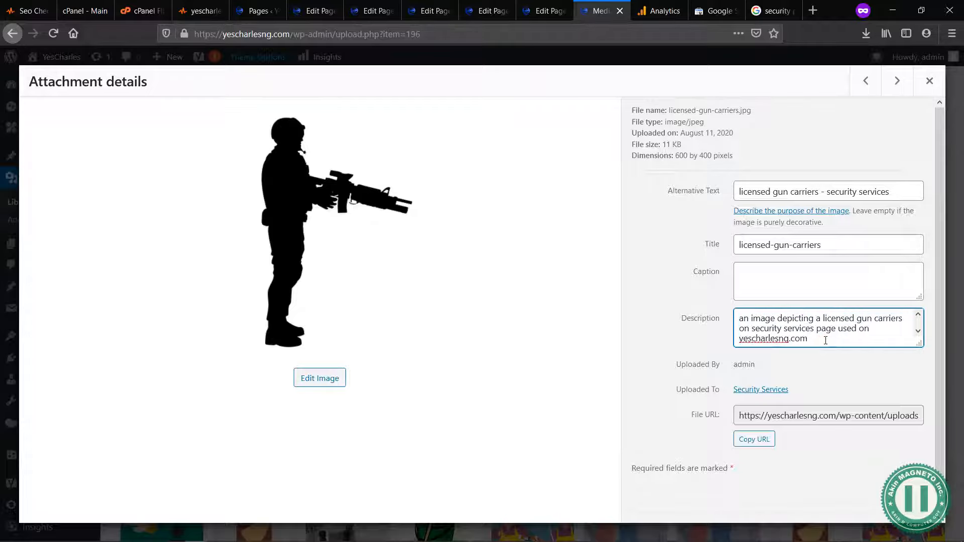
Step: Go through the following media library attachments, checking each image for missing alternative text and description
{"action": "left_click", "coordinate": [897, 80]}
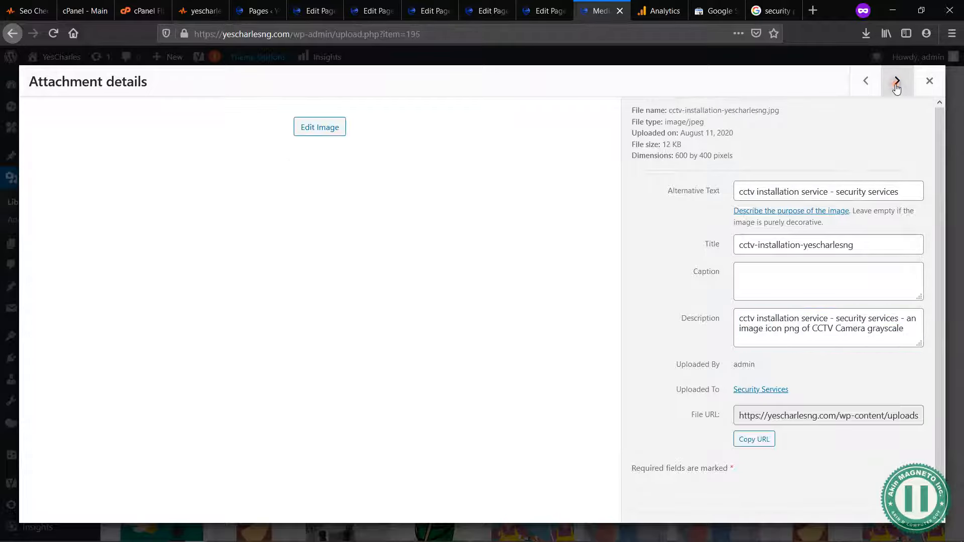
{"action": "left_click", "coordinate": [898, 81]}
{"action": "left_click", "coordinate": [897, 81]}
{"action": "left_click", "coordinate": [897, 81]}
{"action": "left_click", "coordinate": [897, 81]}
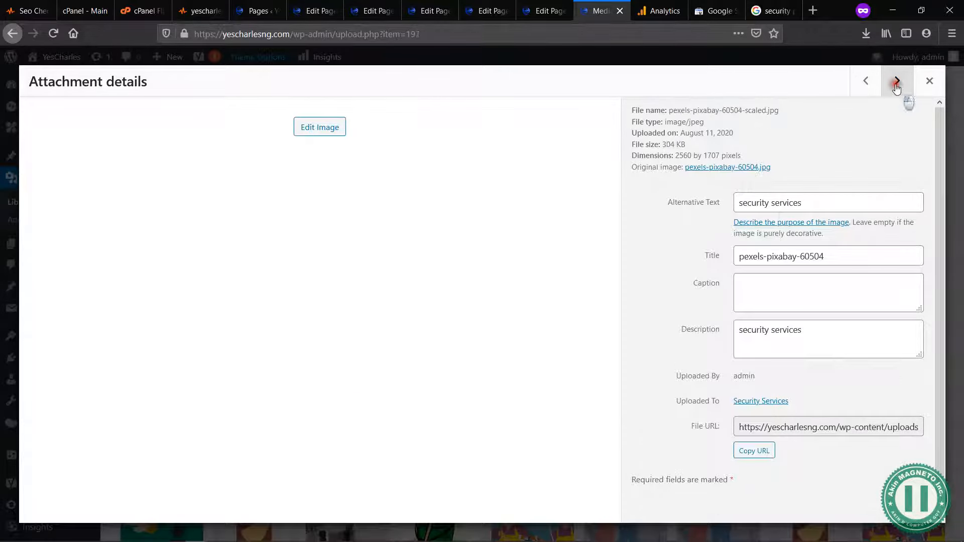
{"action": "left_click", "coordinate": [897, 81]}
{"action": "left_click", "coordinate": [897, 81]}
{"action": "left_click", "coordinate": [897, 81]}
{"action": "left_click", "coordinate": [897, 80]}
{"action": "left_click", "coordinate": [897, 81]}
{"action": "left_click", "coordinate": [897, 81]}
{"action": "left_click", "coordinate": [897, 81]}
{"action": "left_click", "coordinate": [898, 81]}
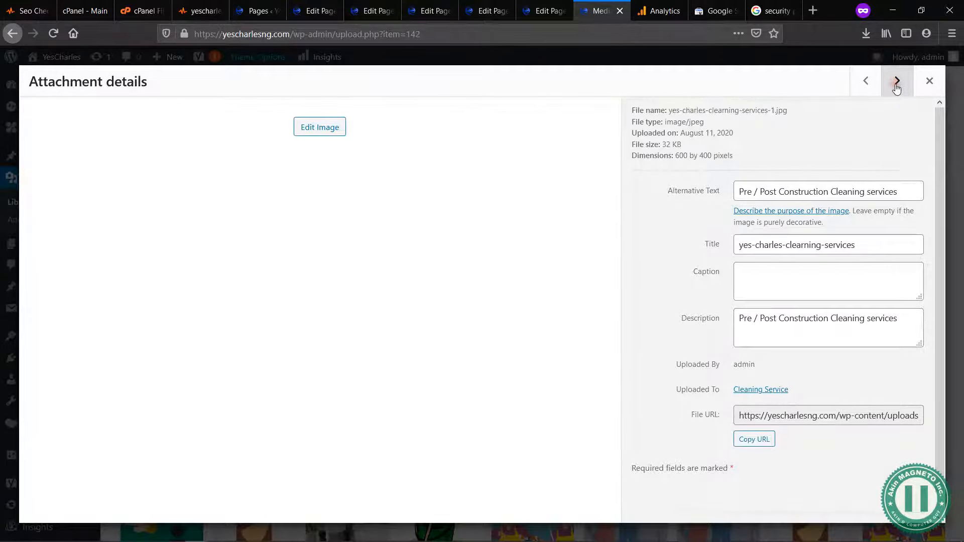
{"action": "left_click", "coordinate": [897, 80]}
{"action": "left_click", "coordinate": [897, 81]}
{"action": "left_click", "coordinate": [897, 81]}
Step: Go back to the testing-3-2-scaled.jpg attachment and begin its alternative text with "cleaning"
{"action": "left_click", "coordinate": [867, 83]}
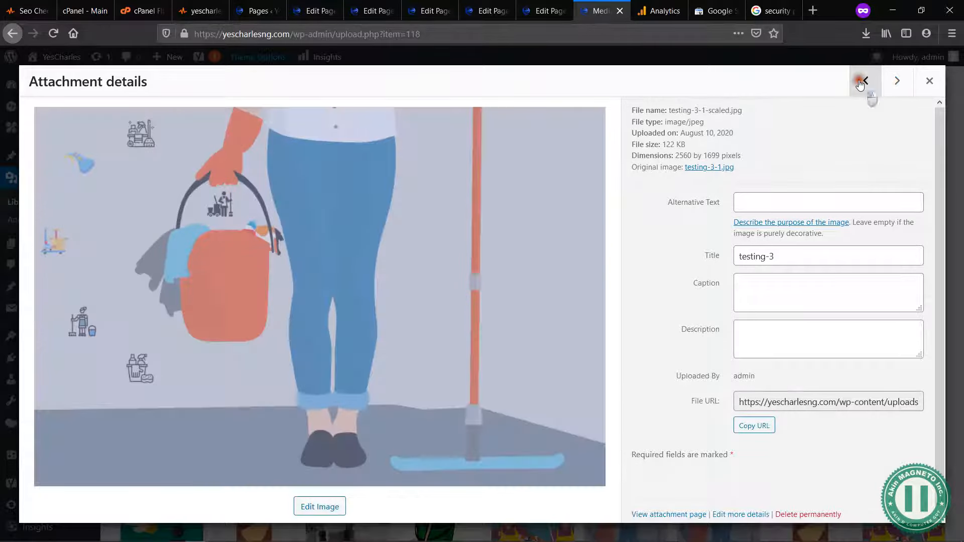
{"action": "left_click", "coordinate": [866, 84]}
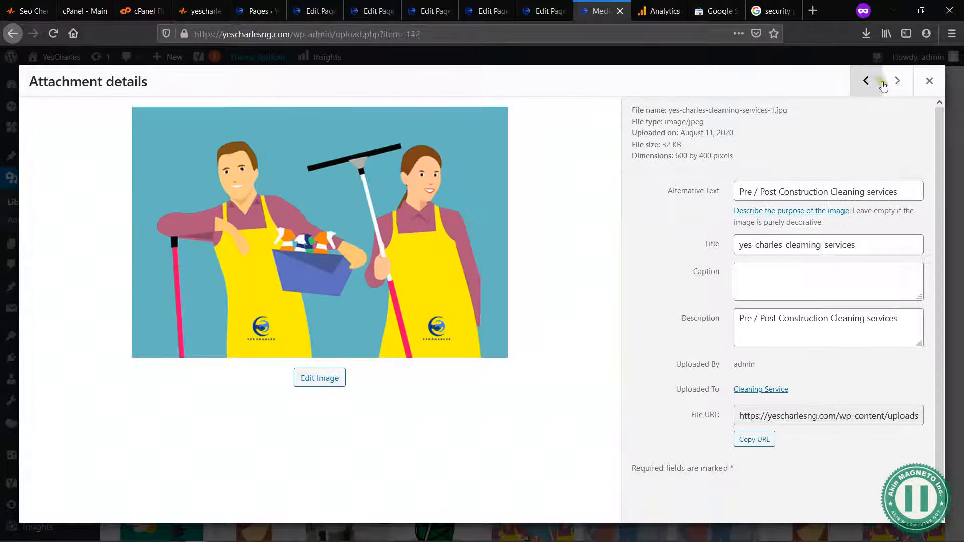
{"action": "left_click", "coordinate": [897, 91]}
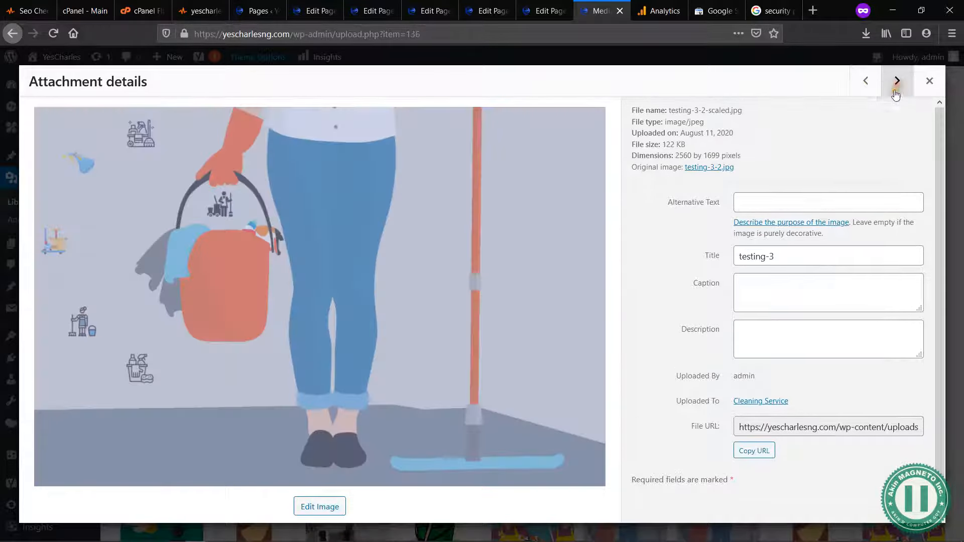
{"action": "left_click", "coordinate": [799, 195]}
{"action": "type", "text": "cleaning services"}
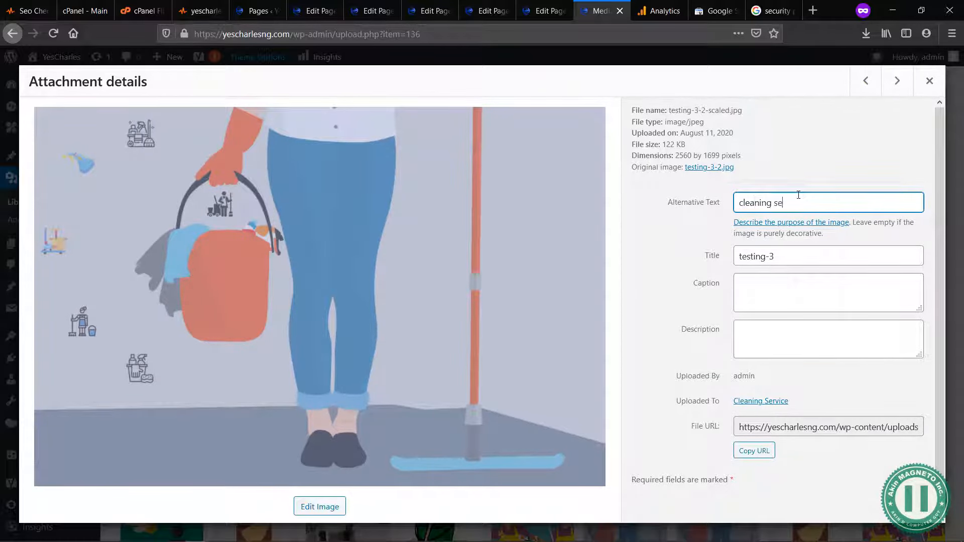
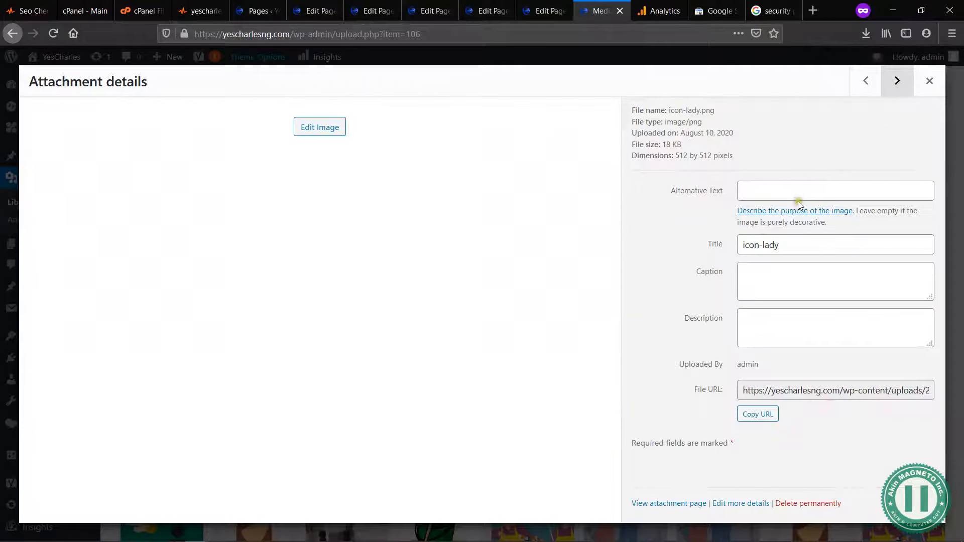
Step: Give icon-lady.png the alternative text "icon of a lady png" and copy the same text into its description
{"action": "left_click", "coordinate": [800, 192]}
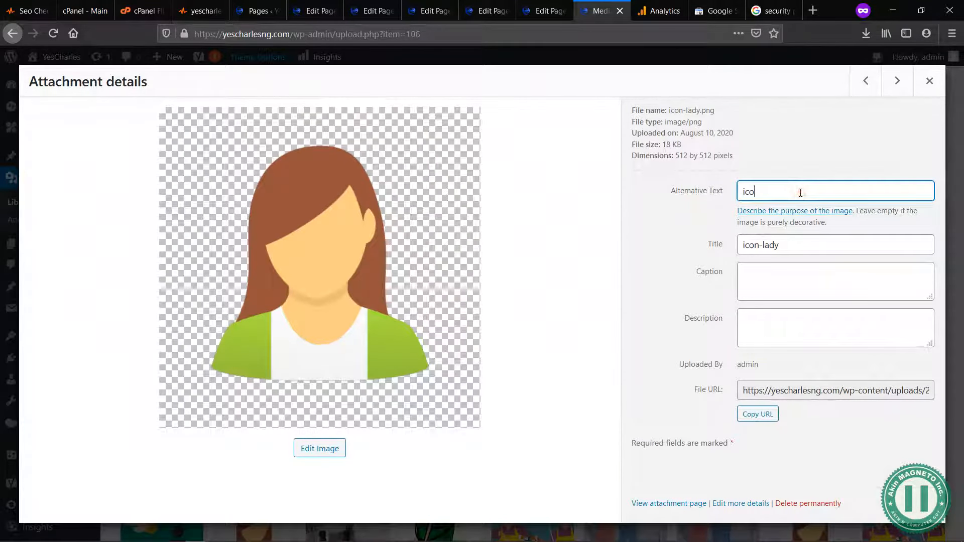
{"action": "type", "text": "icon pf"}
{"action": "type", "text": "of a lady"}
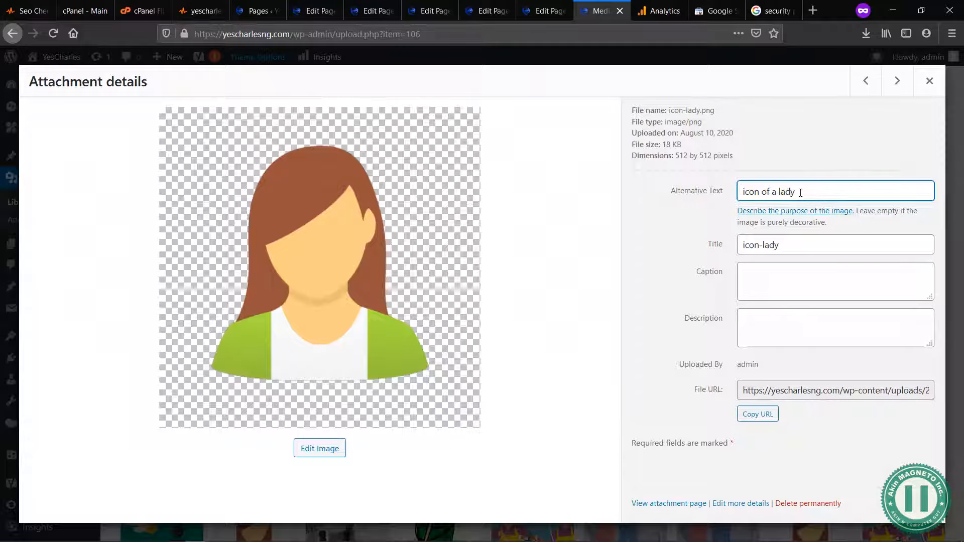
{"action": "type", "text": " png"}
{"action": "key", "text": "ctrl+a"}
{"action": "key", "text": "ctrl+c"}
{"action": "key", "text": "Tab"}
{"action": "key", "text": "Tab"}
{"action": "key", "text": "Tab"}
{"action": "key", "text": "Tab"}
{"action": "key", "text": "ctrl+v"}
Step: Extend the icon-lady.png alternative text with "- contact person" and append a hyphen and the full alternative text to its description
{"action": "left_click", "coordinate": [836, 184]}
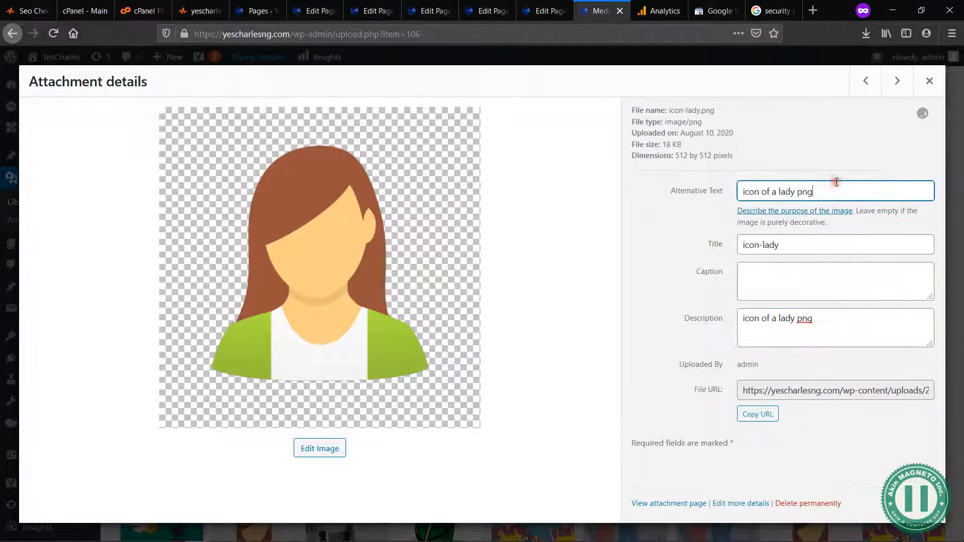
{"action": "type", "text": "- contact person"}
{"action": "key", "text": "ctrl+a"}
{"action": "key", "text": "ctrl+c"}
{"action": "key", "text": "Tab"}
{"action": "key", "text": "Tab"}
{"action": "key", "text": "Tab"}
{"action": "key", "text": "Tab"}
{"action": "type", "text": "-"}
{"action": "key", "text": "ctrl+v"}
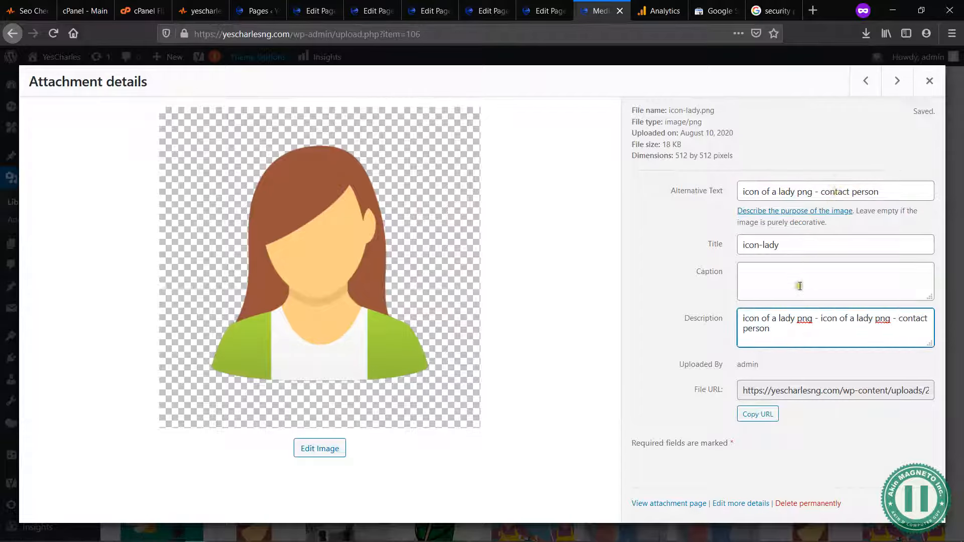
{"action": "left_click", "coordinate": [777, 291]}
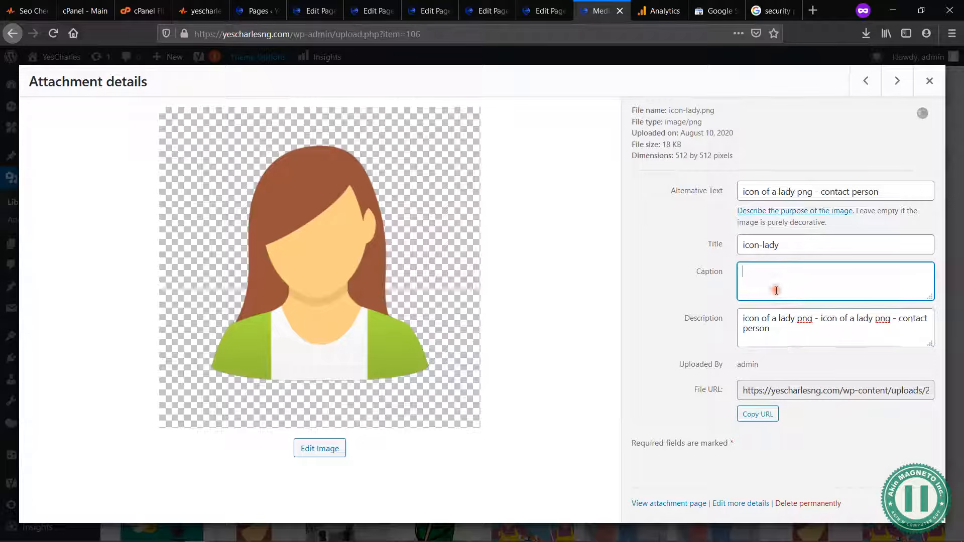
{"action": "left_click", "coordinate": [798, 251]}
{"action": "left_click", "coordinate": [887, 192]}
Step: Go through the attachments up to delivery-3682472-scaled.jpg, checking each for missing alternative text and description
{"action": "left_click", "coordinate": [897, 88]}
{"action": "left_click", "coordinate": [897, 85]}
{"action": "left_click", "coordinate": [897, 85]}
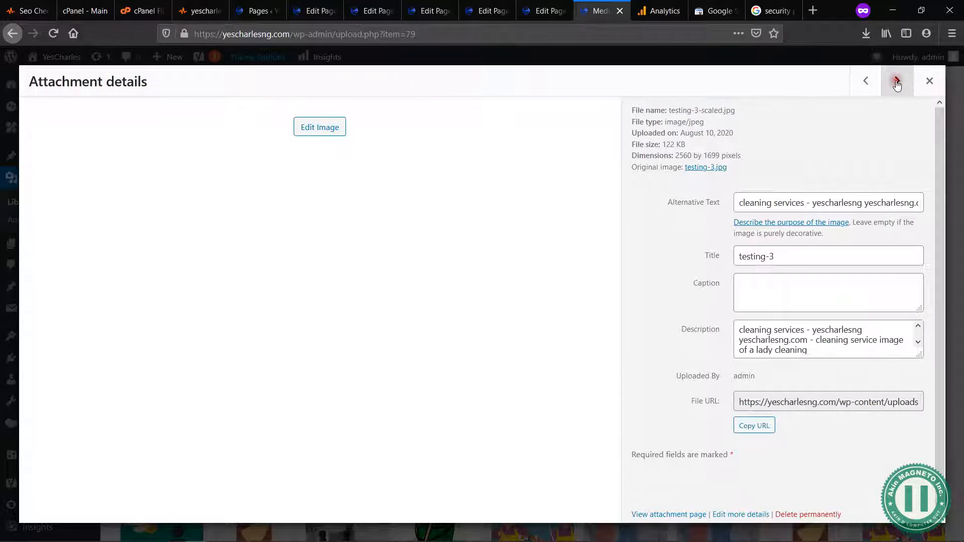
{"action": "left_click", "coordinate": [897, 85]}
{"action": "left_click", "coordinate": [897, 85]}
{"action": "left_click", "coordinate": [898, 85]}
{"action": "left_click", "coordinate": [897, 85]}
{"action": "left_click", "coordinate": [897, 85]}
{"action": "left_click", "coordinate": [897, 86]}
{"action": "left_click", "coordinate": [897, 86]}
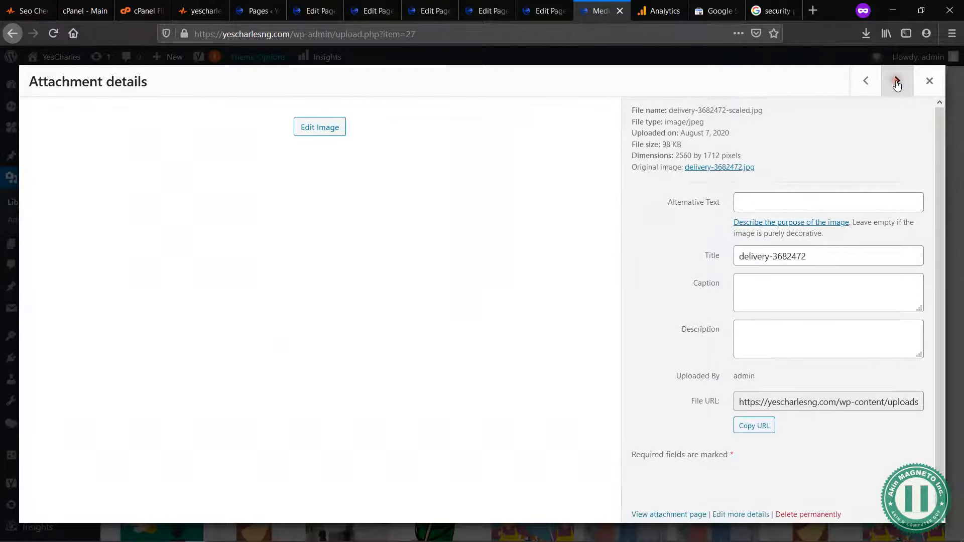
Step: Set the alternative text of delivery-3682472-scaled.jpg to "delivery services - parcel delivery, yescharlesng" and select it all for reuse
{"action": "left_click", "coordinate": [784, 203]}
{"action": "type", "text": "de"}
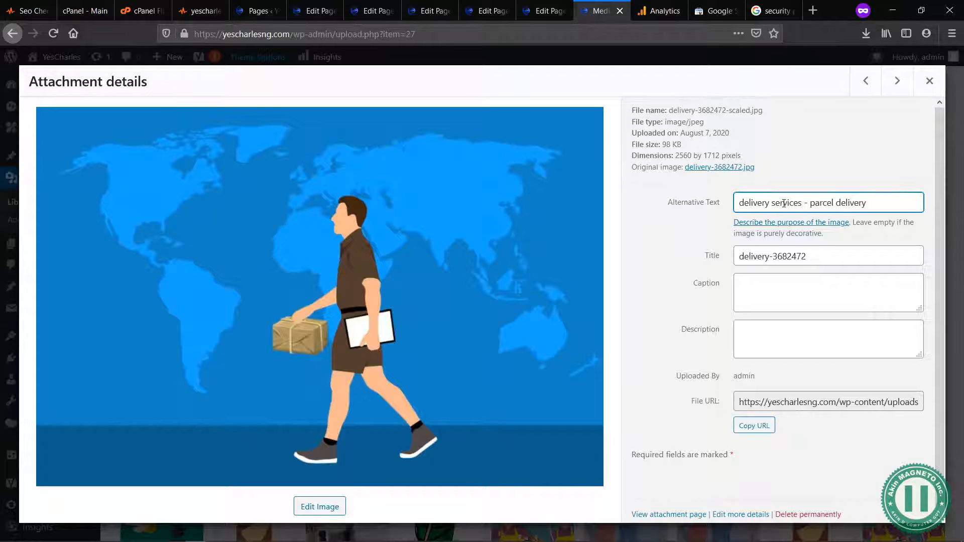
{"action": "type", "text": "sng"}
{"action": "key", "text": "ctrl+a"}
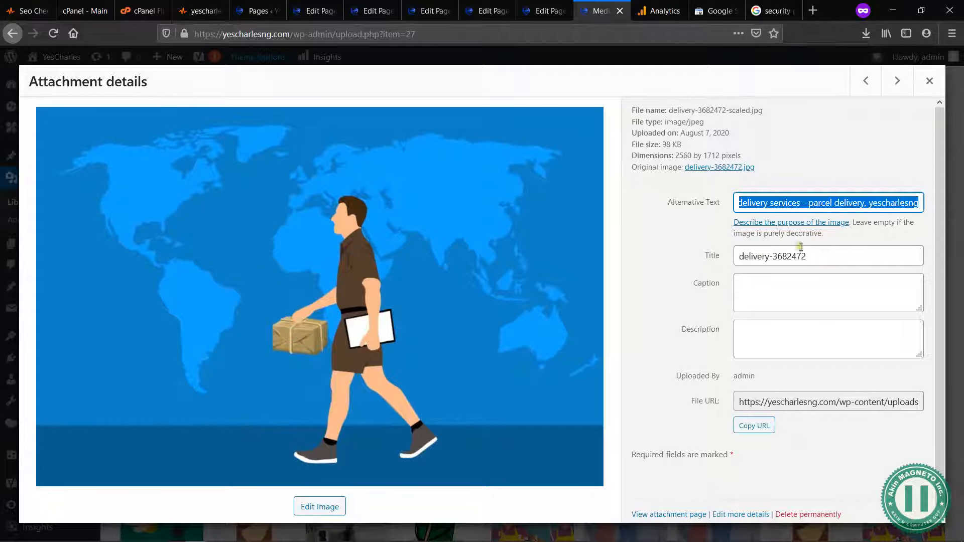
Step: Copy the alternative text into the description and append "- a courier man holdnig a parcel with map of the world background used on yescharlesng.com"
{"action": "left_click", "coordinate": [780, 333]}
{"action": "key", "text": "ctrl+v"}
{"action": "type", "text": "- a"}
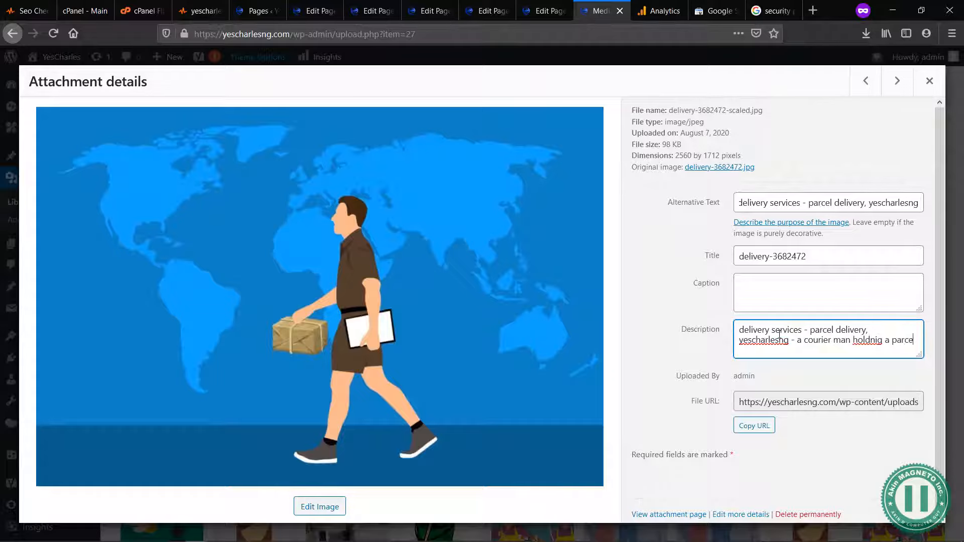
{"action": "type", "text": "with map of the world backgrou"}
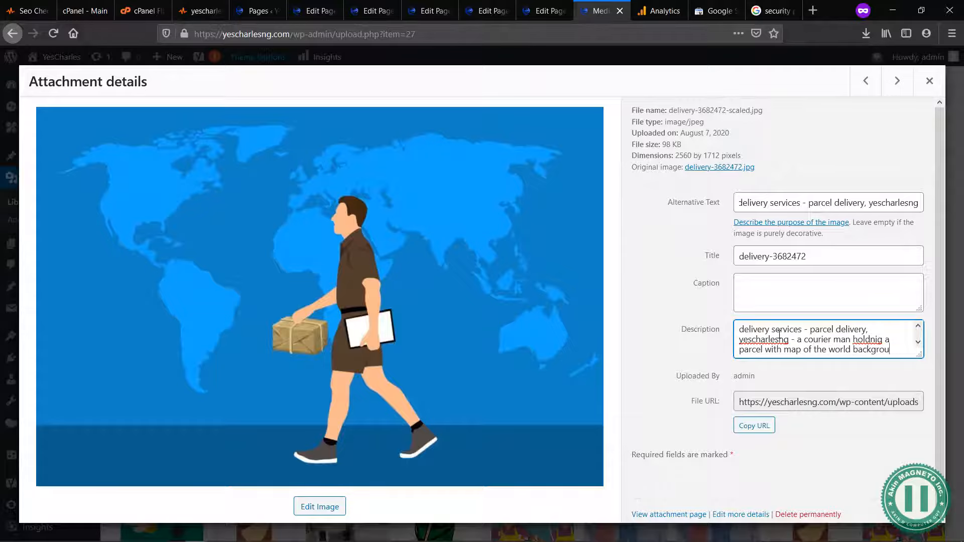
{"action": "type", "text": "sed on"}
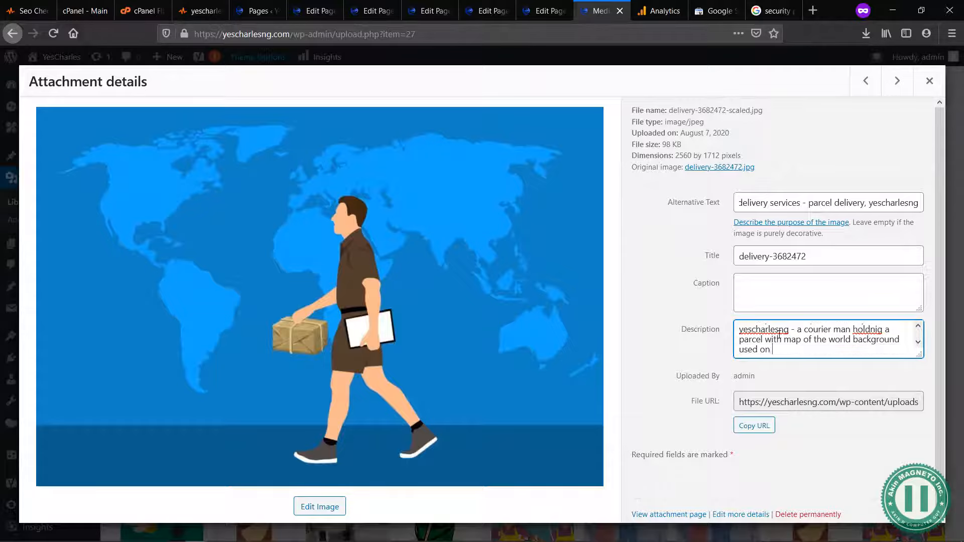
{"action": "type", "text": " yescharlesng.com"}
{"action": "left_click", "coordinate": [793, 307]}
Step: Check the last attachment, yes-charles-png.png, and close the attachment details to return to the media library
{"action": "left_click", "coordinate": [899, 84]}
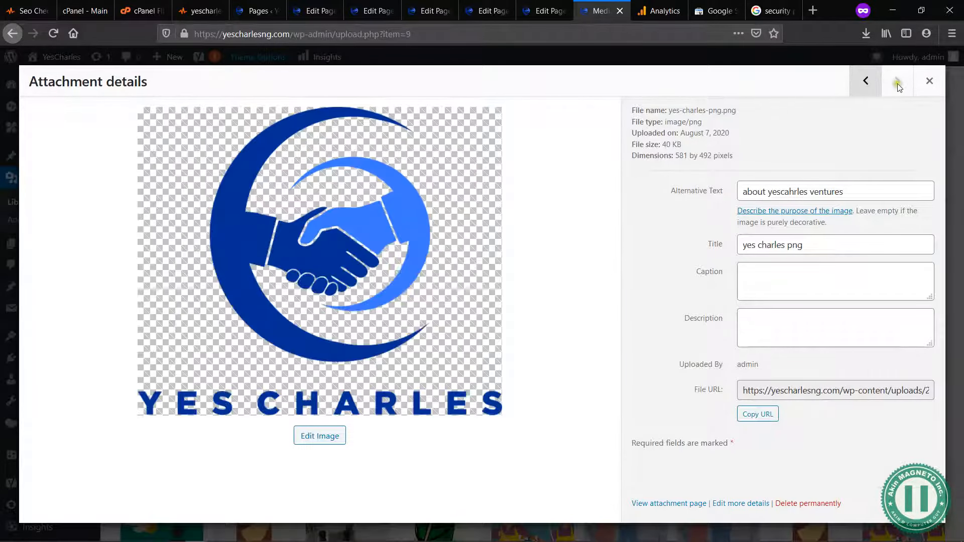
{"action": "left_click", "coordinate": [930, 80]}
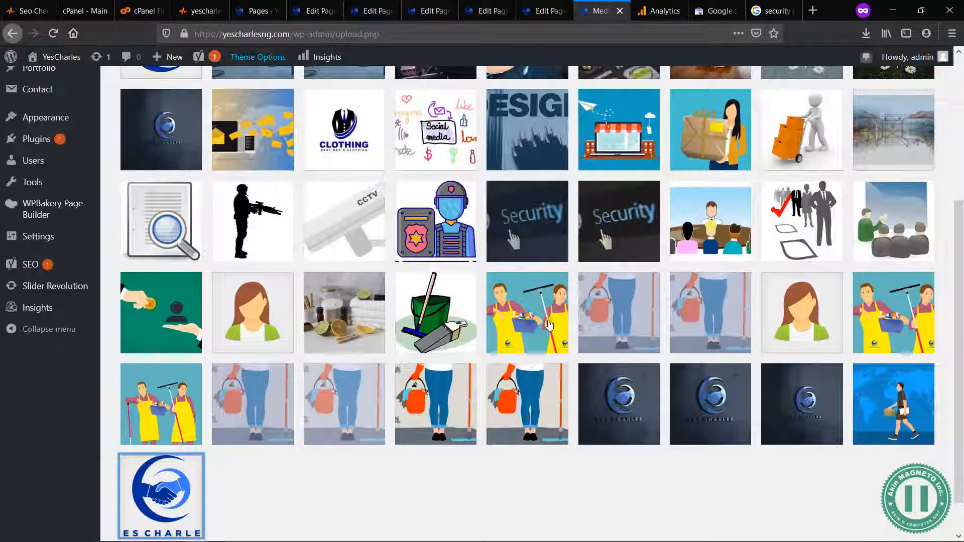
{"action": "scroll", "coordinate": [500, 154], "scroll_direction": "up", "scroll_amount": 5}
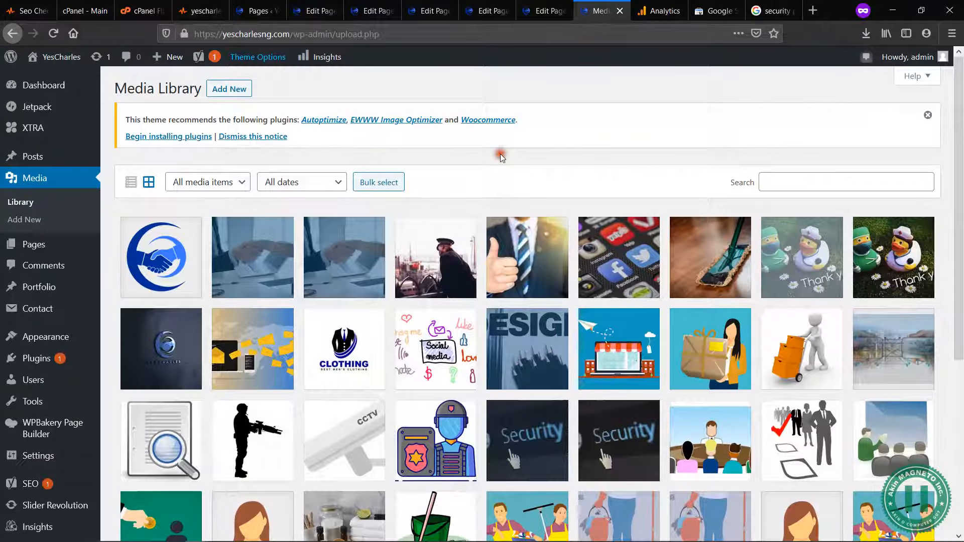
Step: Switch to the About Us page editor and examine its Yoast focus keyphrase and Google preview
{"action": "left_click", "coordinate": [308, 10]}
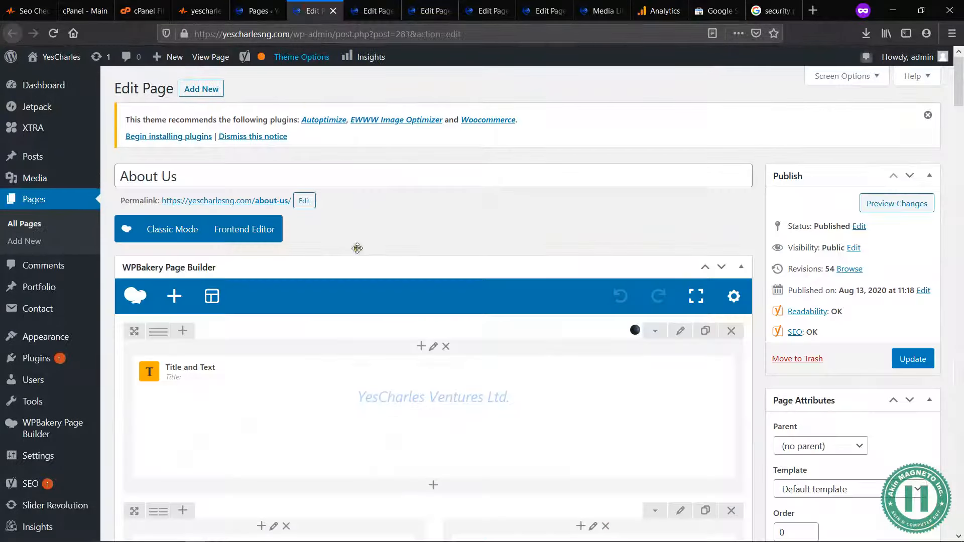
{"action": "scroll", "coordinate": [573, 288], "scroll_direction": "down", "scroll_amount": 7}
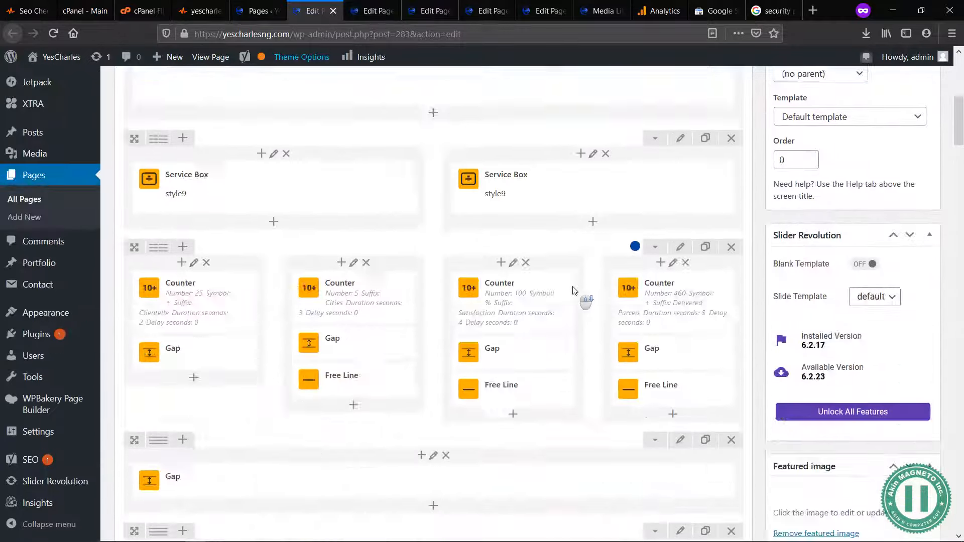
{"action": "scroll", "coordinate": [575, 290], "scroll_direction": "down", "scroll_amount": 10}
{"action": "scroll", "coordinate": [576, 291], "scroll_direction": "up", "scroll_amount": 3}
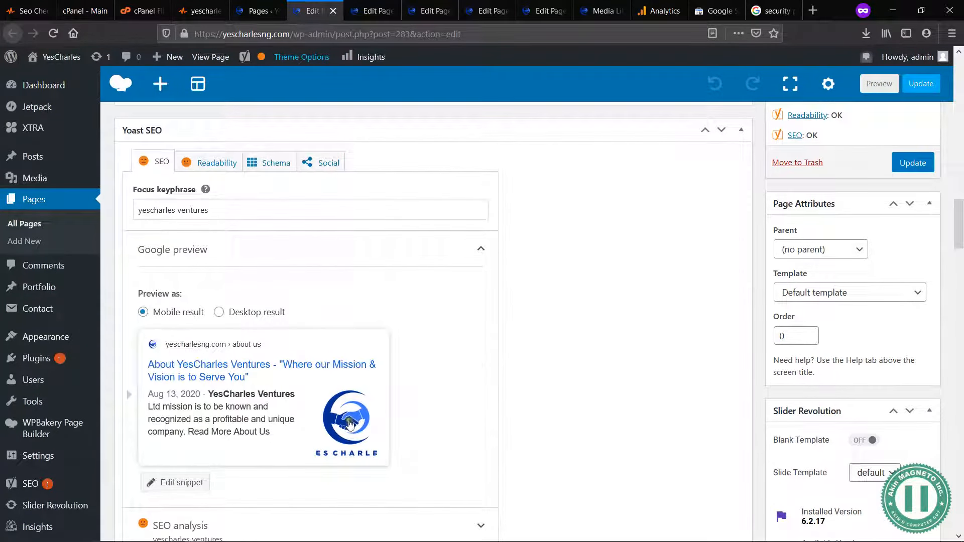
{"action": "scroll", "coordinate": [223, 136], "scroll_direction": "down", "scroll_amount": 1}
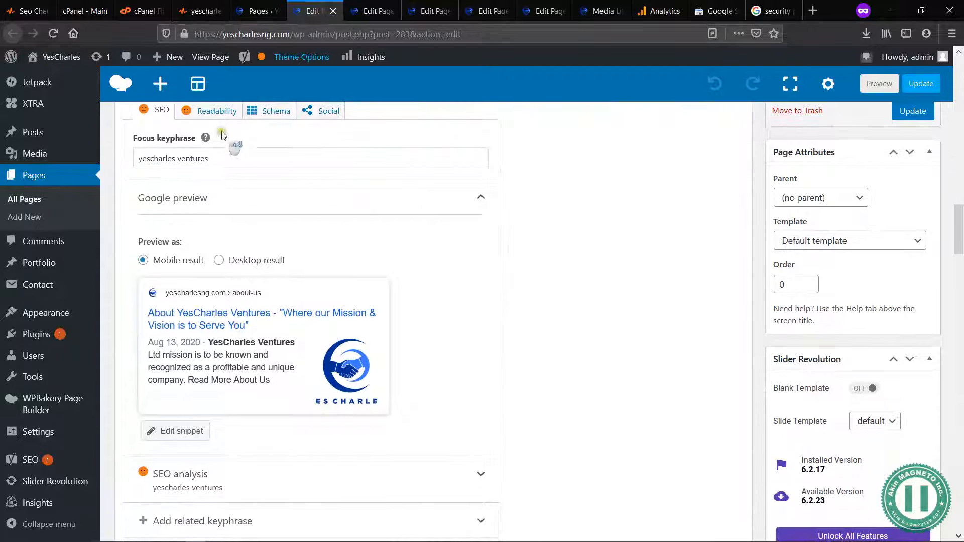
{"action": "scroll", "coordinate": [396, 397], "scroll_direction": "down", "scroll_amount": 3}
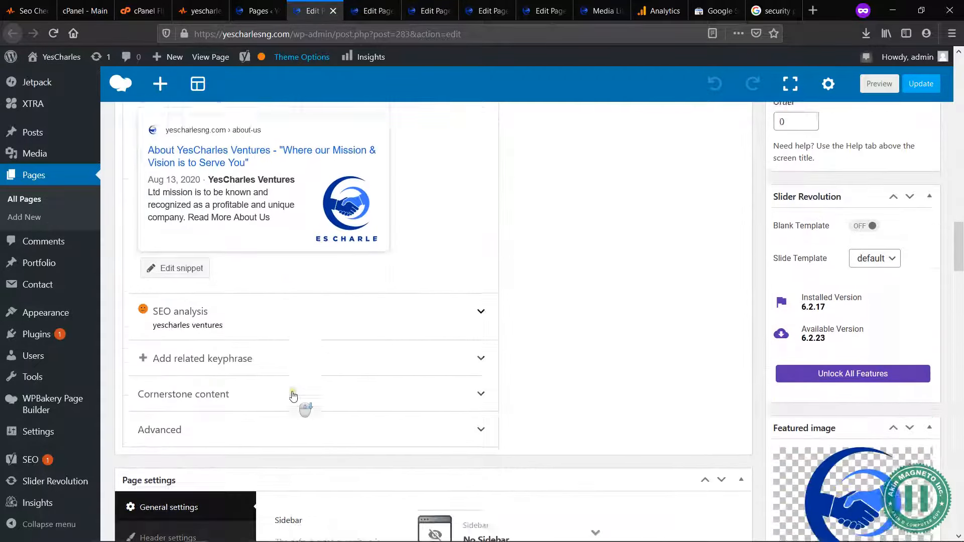
{"action": "scroll", "coordinate": [294, 396], "scroll_direction": "down", "scroll_amount": 3}
Step: Look at what the About Us page's related keyphrase section offers, collapse it again and return to the page title
{"action": "left_click", "coordinate": [229, 216]}
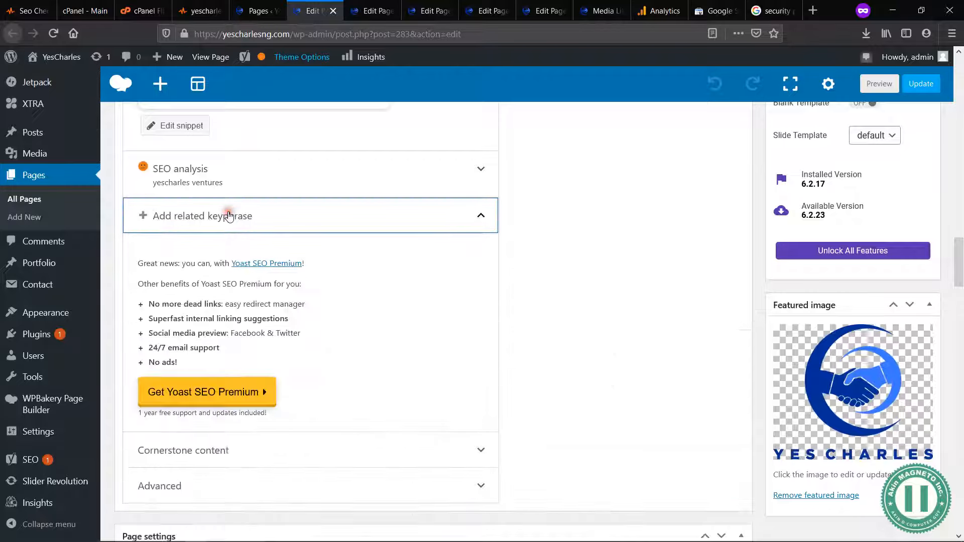
{"action": "left_click", "coordinate": [285, 221]}
{"action": "left_click", "coordinate": [285, 222]}
{"action": "left_click", "coordinate": [284, 222]}
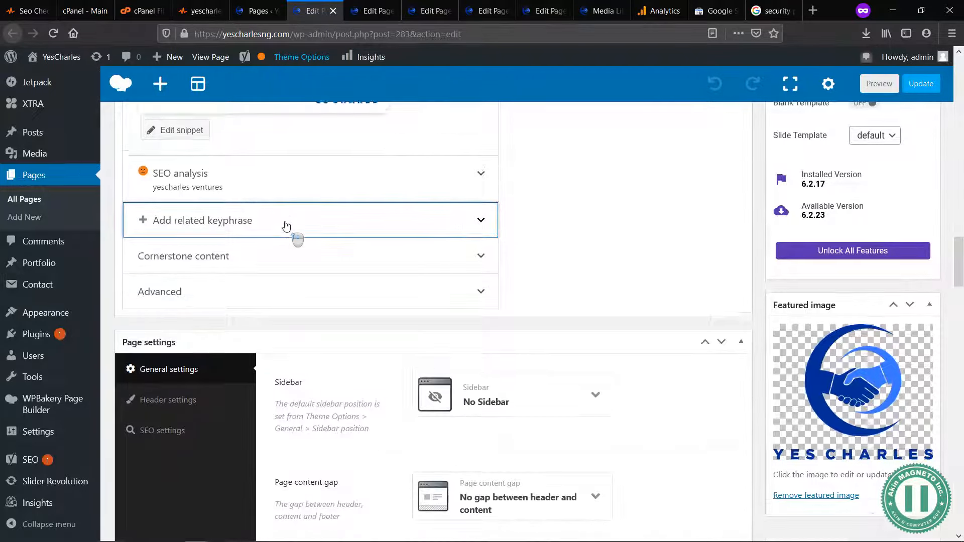
{"action": "scroll", "coordinate": [285, 224], "scroll_direction": "up", "scroll_amount": 10}
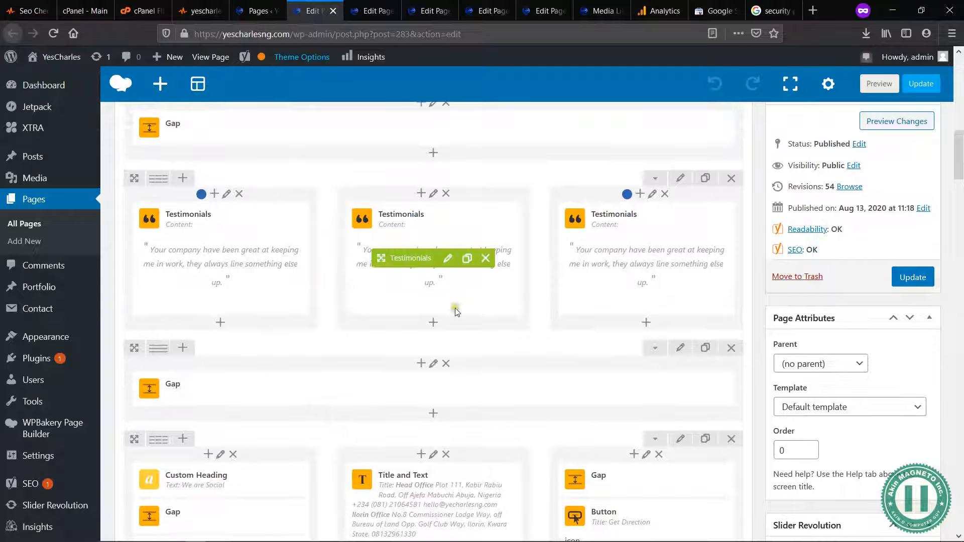
{"action": "scroll", "coordinate": [455, 311], "scroll_direction": "up", "scroll_amount": 5}
{"action": "scroll", "coordinate": [455, 311], "scroll_direction": "up", "scroll_amount": 8}
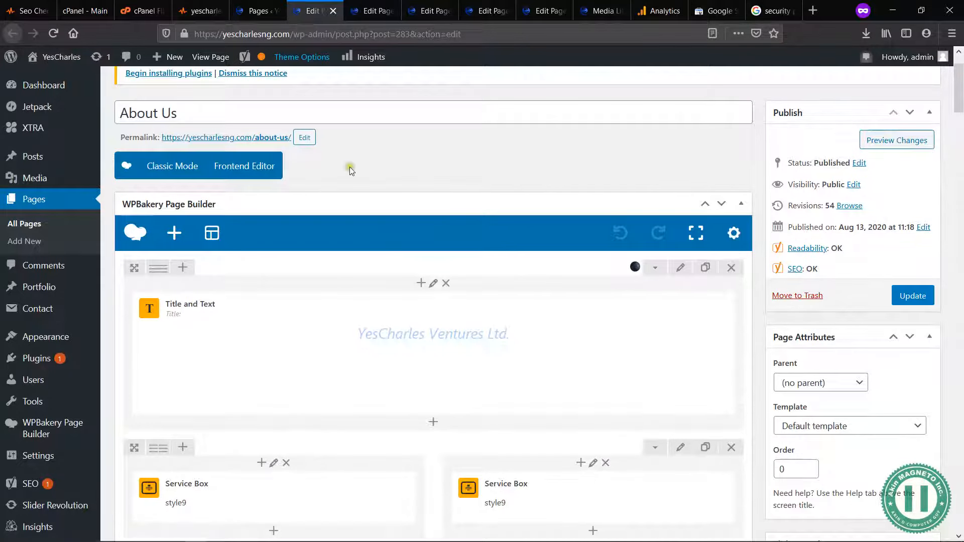
Step: Examine the Yoast keyphrases and Google previews of the Branding Services, Get In Touch and home pages, ending at the Recruitment page editor
{"action": "left_click", "coordinate": [355, 6]}
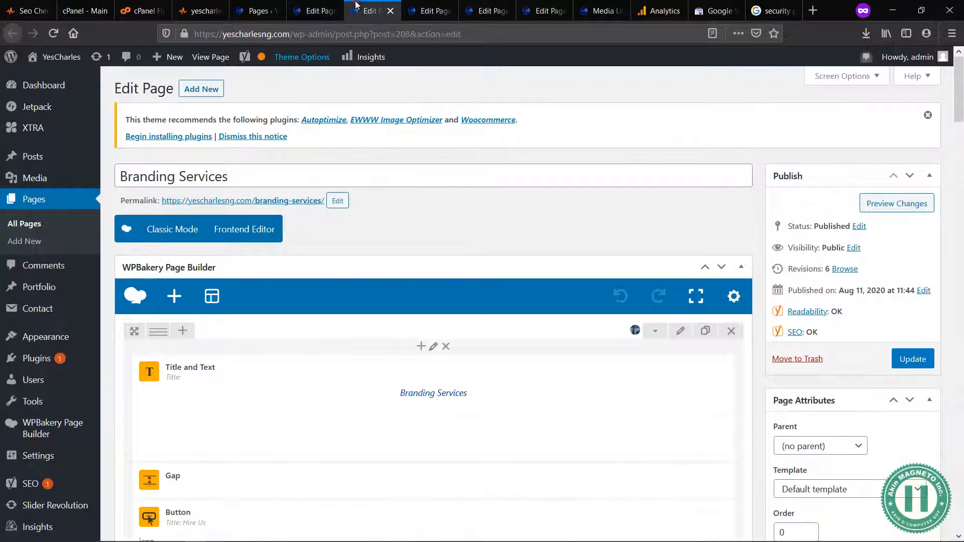
{"action": "scroll", "coordinate": [392, 349], "scroll_direction": "down", "scroll_amount": 15}
{"action": "scroll", "coordinate": [391, 347], "scroll_direction": "down", "scroll_amount": 9}
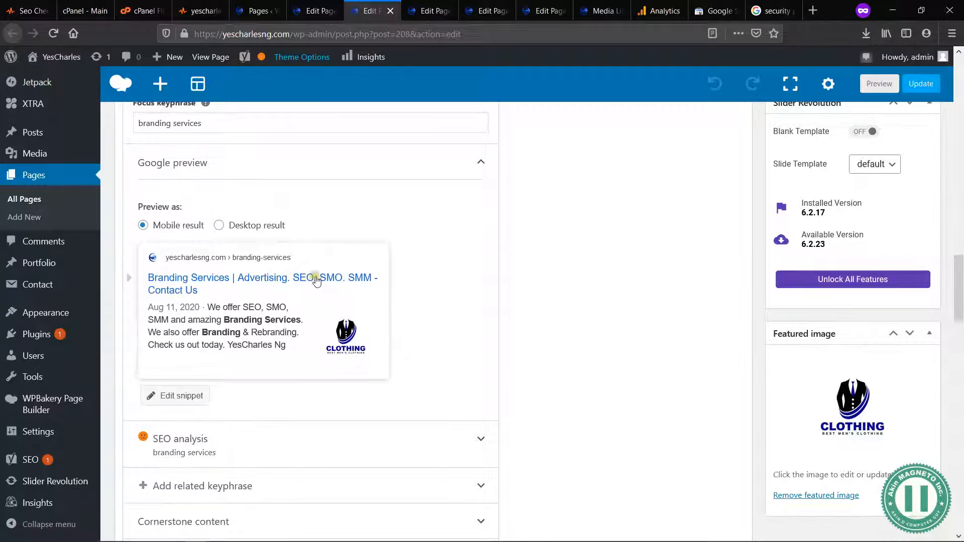
{"action": "left_click", "coordinate": [424, 11]}
{"action": "scroll", "coordinate": [405, 474], "scroll_direction": "down", "scroll_amount": 20}
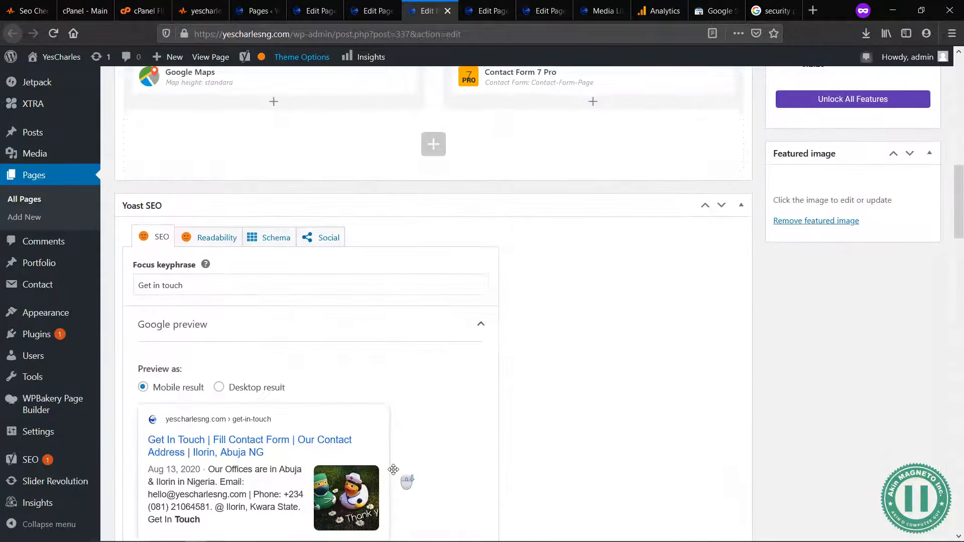
{"action": "scroll", "coordinate": [393, 469], "scroll_direction": "up", "scroll_amount": 3}
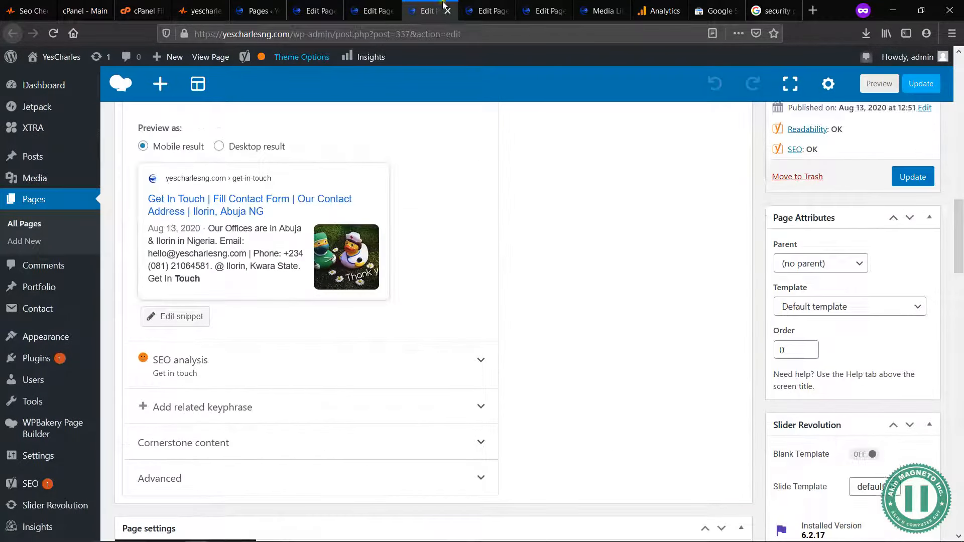
{"action": "left_click", "coordinate": [483, 11]}
{"action": "scroll", "coordinate": [452, 317], "scroll_direction": "down", "scroll_amount": 15}
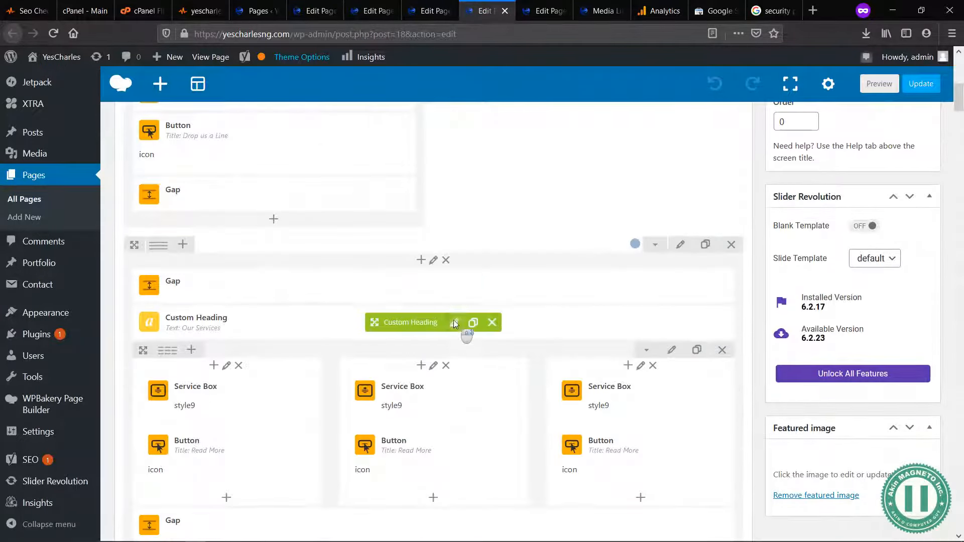
{"action": "scroll", "coordinate": [455, 324], "scroll_direction": "down", "scroll_amount": 15}
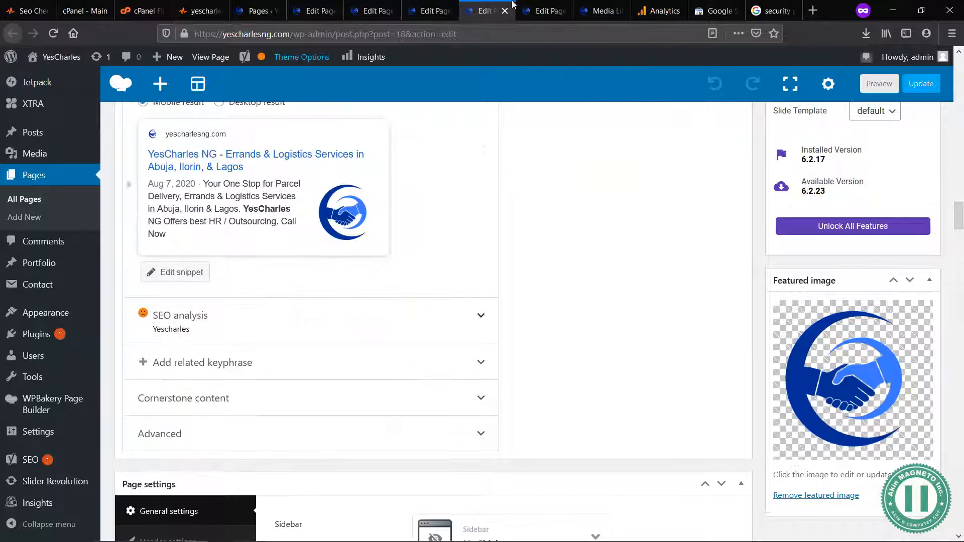
{"action": "left_click", "coordinate": [549, 11]}
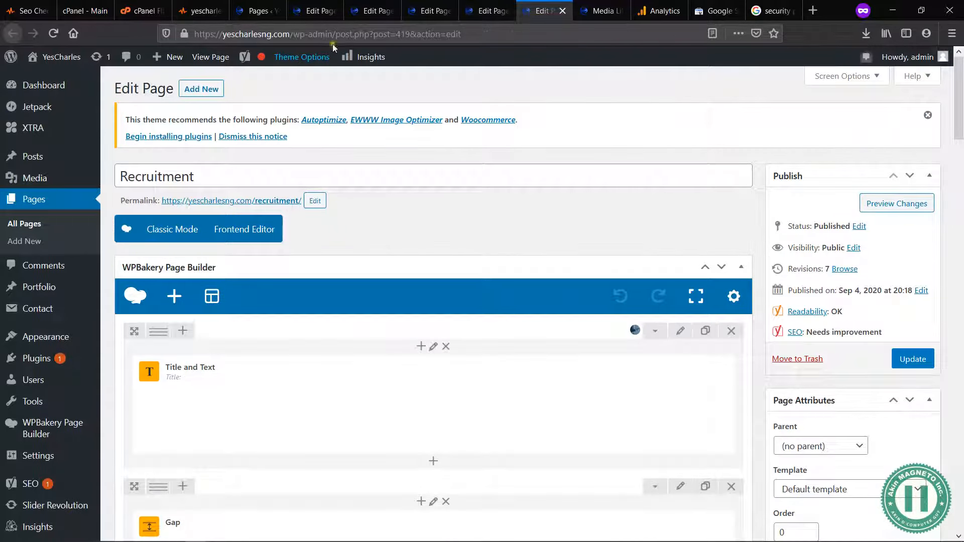
Step: Close the five page editors and the media library
{"action": "left_click", "coordinate": [305, 10]}
{"action": "key", "text": "ctrl+w"}
{"action": "key", "text": "ctrl+w"}
{"action": "key", "text": "ctrl+w"}
{"action": "key", "text": "ctrl+w"}
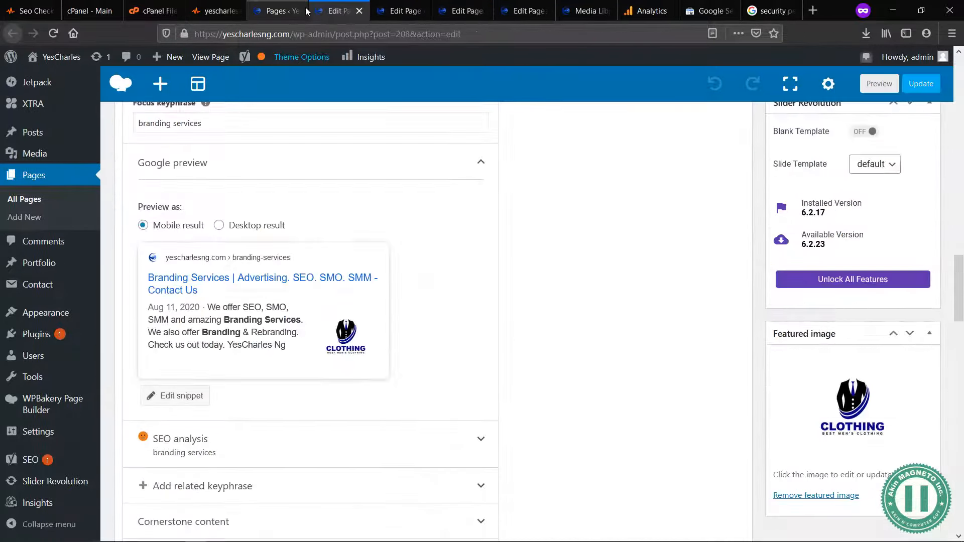
{"action": "key", "text": "ctrl+w"}
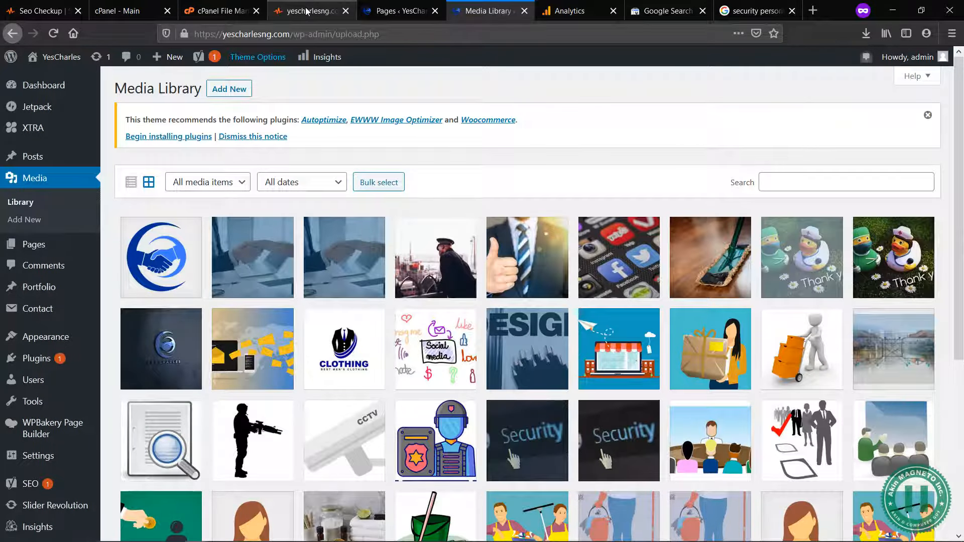
{"action": "key", "text": "ctrl+w"}
Step: Return to the yescharlesng.com audit report and highlight the message of the Inline CSS Test
{"action": "left_click", "coordinate": [365, 7]}
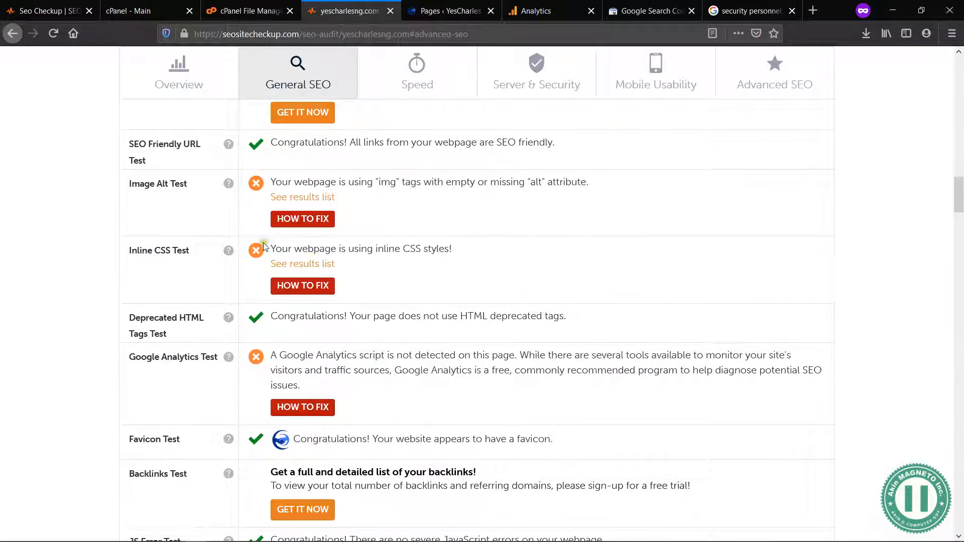
{"action": "left_click_drag", "start_coordinate": [269, 248], "coordinate": [416, 258]}
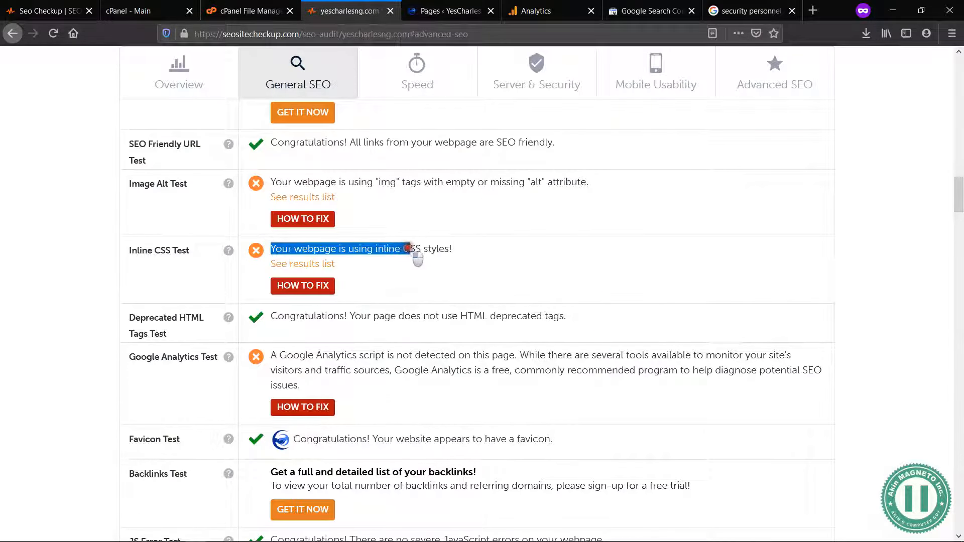
Step: Examine the audit report's Inline CSS, Google Analytics, Backlinks and Social Media test messages
{"action": "left_click", "coordinate": [410, 248]}
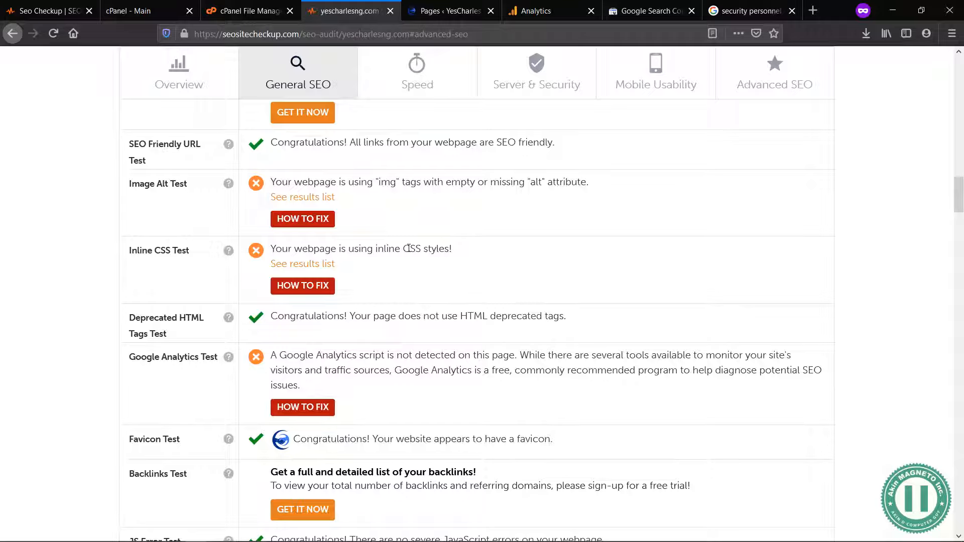
{"action": "left_click_drag", "start_coordinate": [304, 391], "coordinate": [265, 357]}
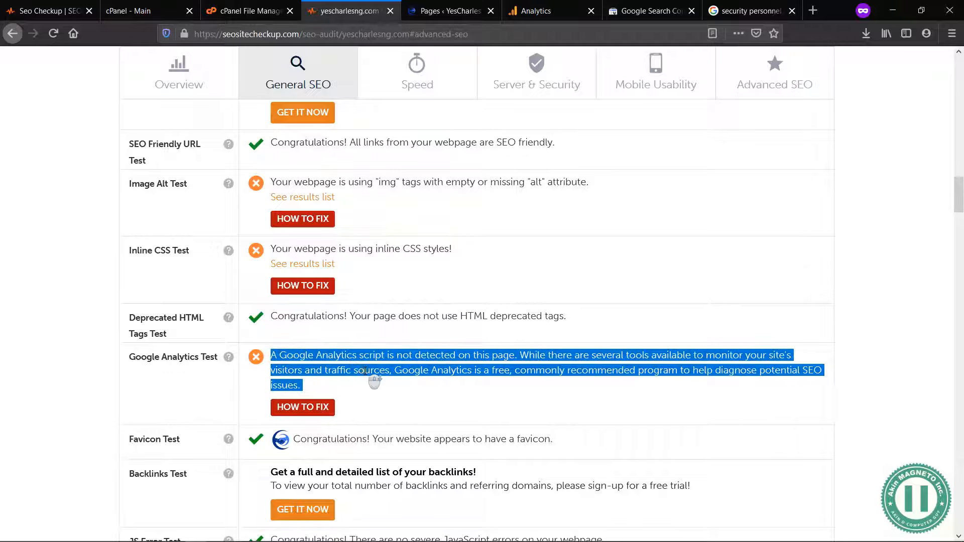
{"action": "scroll", "coordinate": [365, 371], "scroll_direction": "down", "scroll_amount": 5}
{"action": "scroll", "coordinate": [351, 348], "scroll_direction": "down", "scroll_amount": 1}
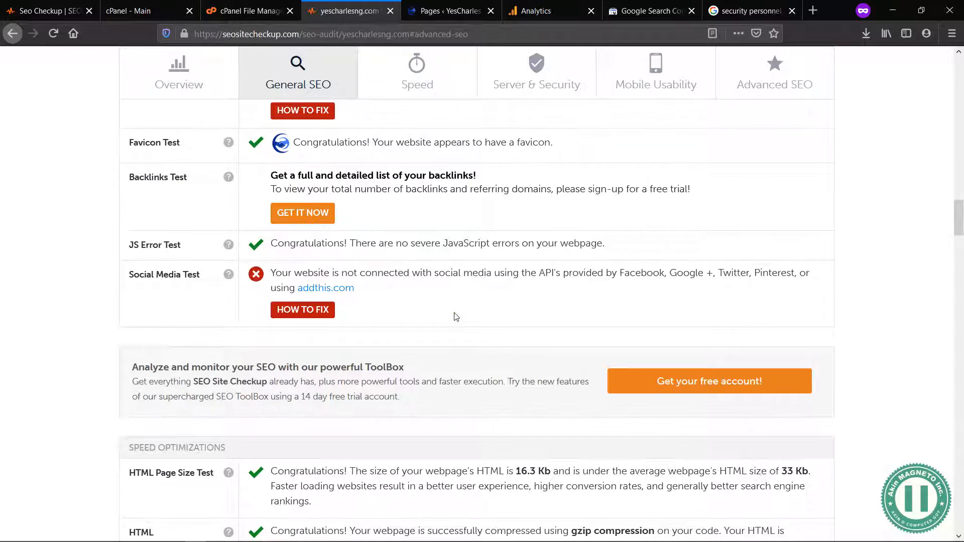
{"action": "left_click_drag", "start_coordinate": [405, 189], "coordinate": [359, 189]}
{"action": "left_click", "coordinate": [359, 186]}
{"action": "left_click_drag", "start_coordinate": [345, 287], "coordinate": [273, 274]}
{"action": "left_click", "coordinate": [274, 273]}
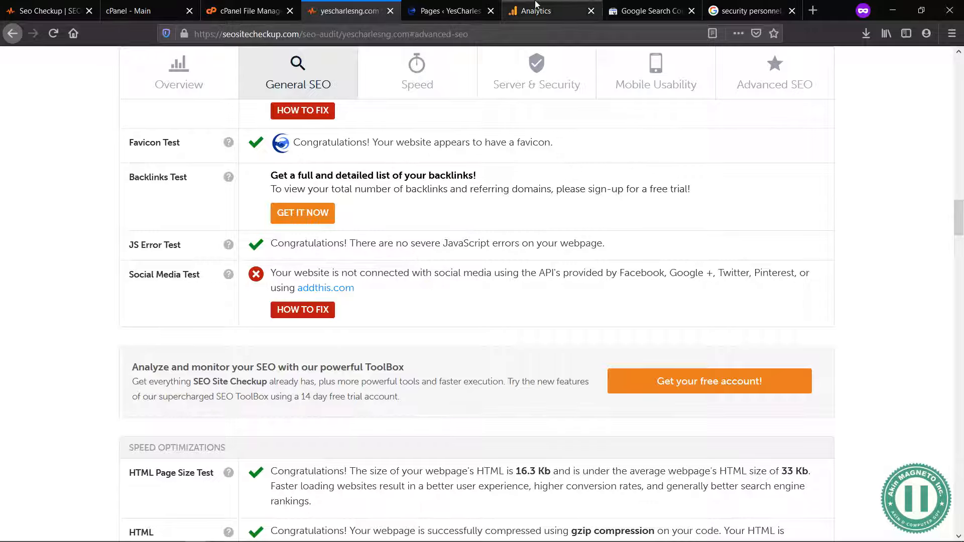
Step: Search for "addthis" among the plugins that can be added to the YesCharles WordPress site
{"action": "left_click", "coordinate": [447, 11]}
{"action": "mouse_move", "coordinate": [55, 361]}
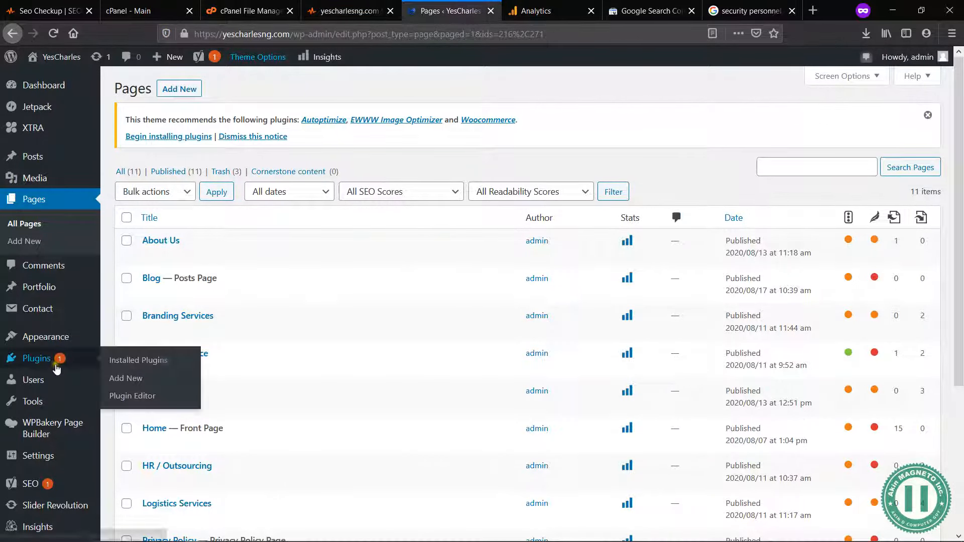
{"action": "left_click", "coordinate": [143, 384]}
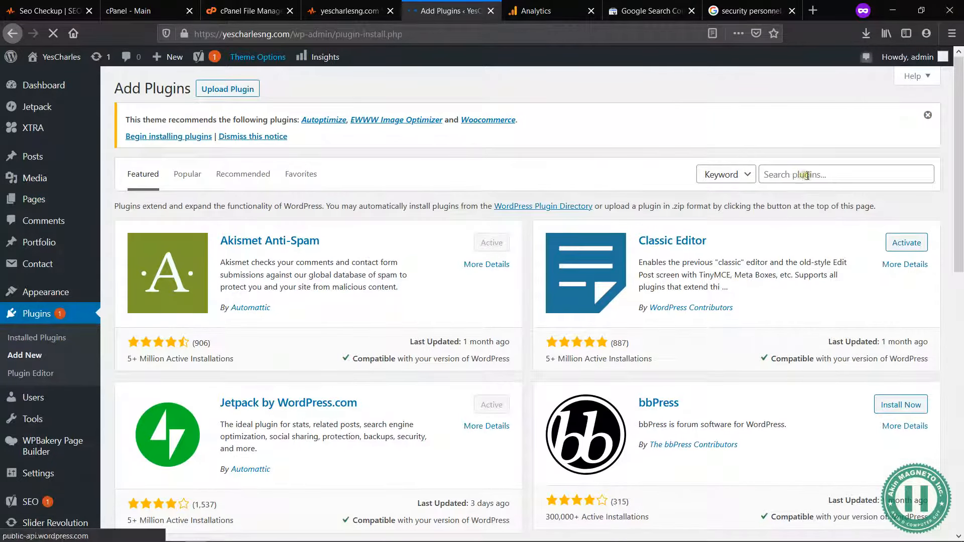
{"action": "left_click", "coordinate": [803, 176]}
{"action": "type", "text": "add this"}
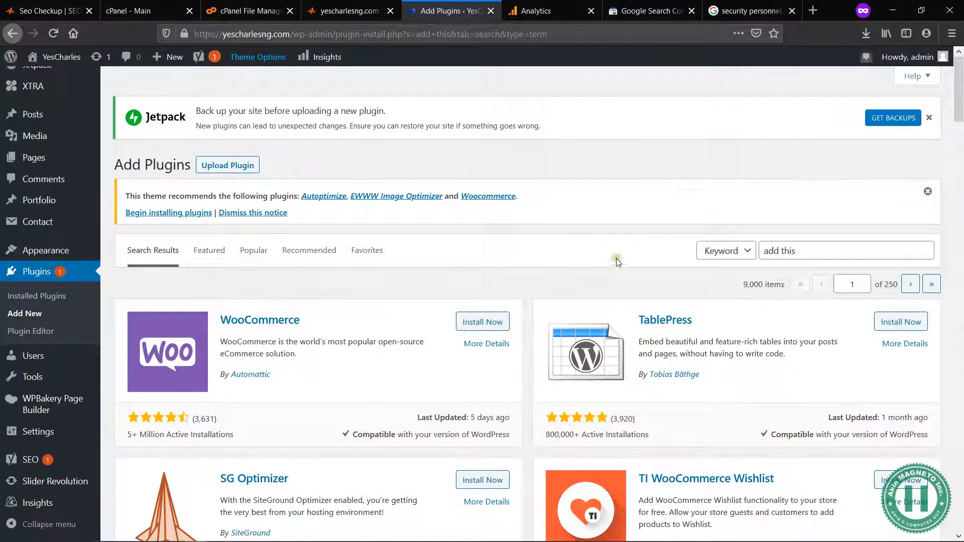
{"action": "left_click", "coordinate": [781, 249]}
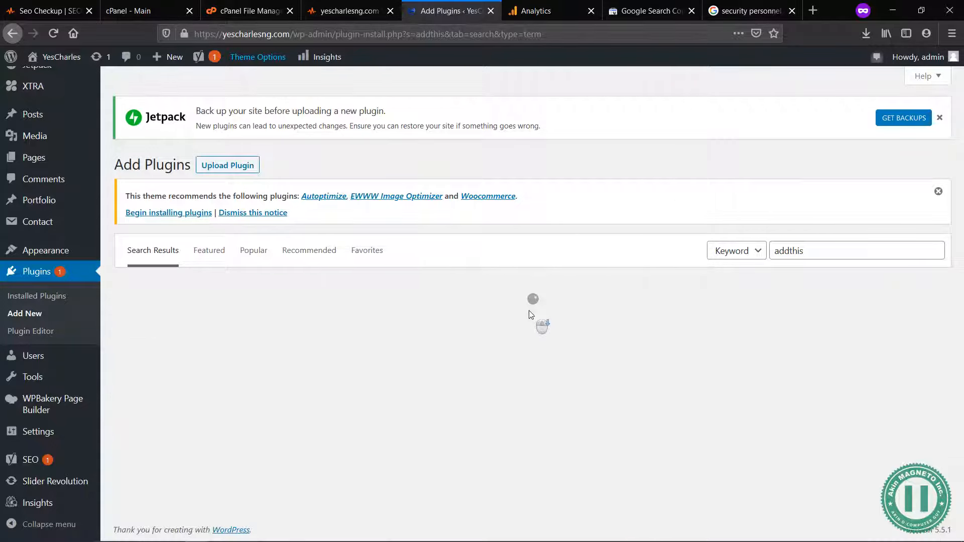
Step: Look through the first page of addthis plugin results for a suitable social sharing plugin and return to its beginning
{"action": "scroll", "coordinate": [531, 314], "scroll_direction": "down", "scroll_amount": 3}
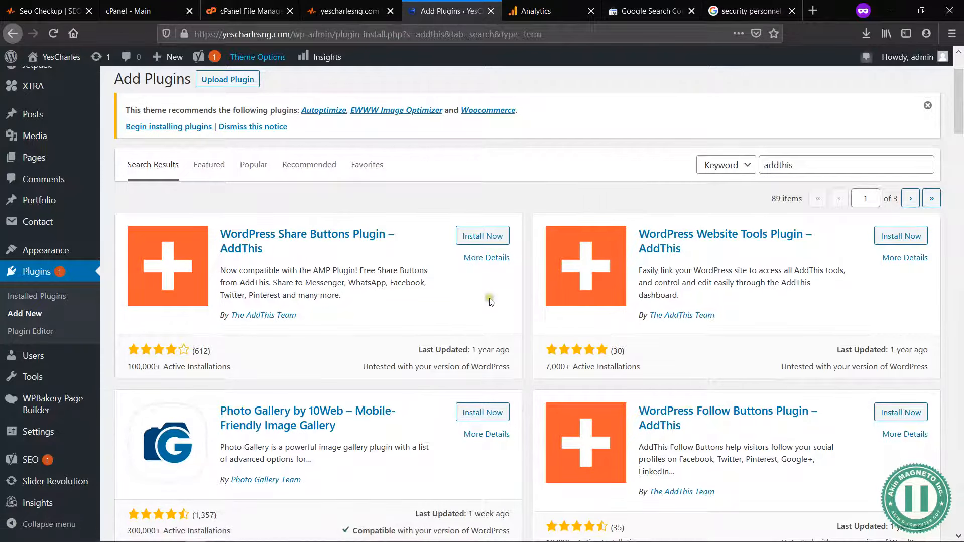
{"action": "scroll", "coordinate": [498, 314], "scroll_direction": "down", "scroll_amount": 3}
{"action": "scroll", "coordinate": [495, 309], "scroll_direction": "down", "scroll_amount": 10}
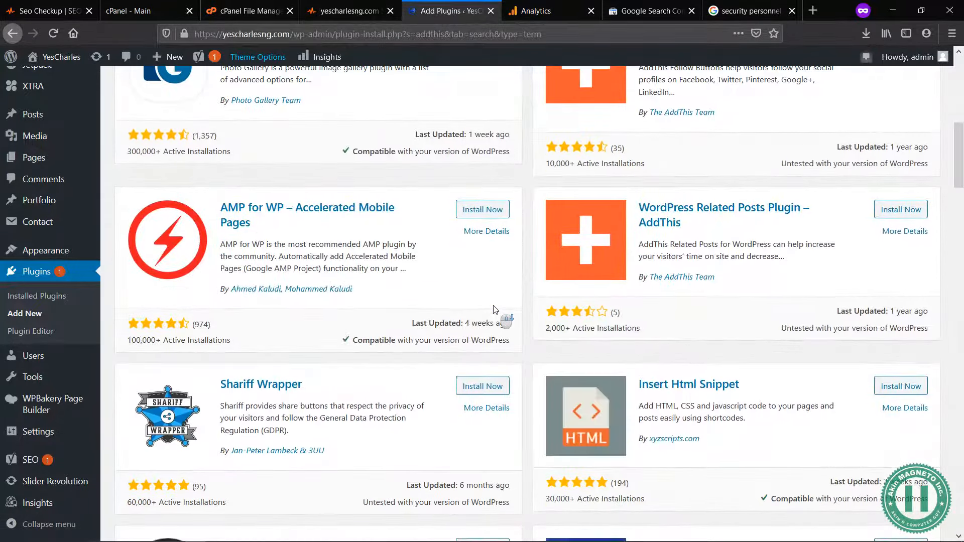
{"action": "scroll", "coordinate": [495, 309], "scroll_direction": "down", "scroll_amount": 12}
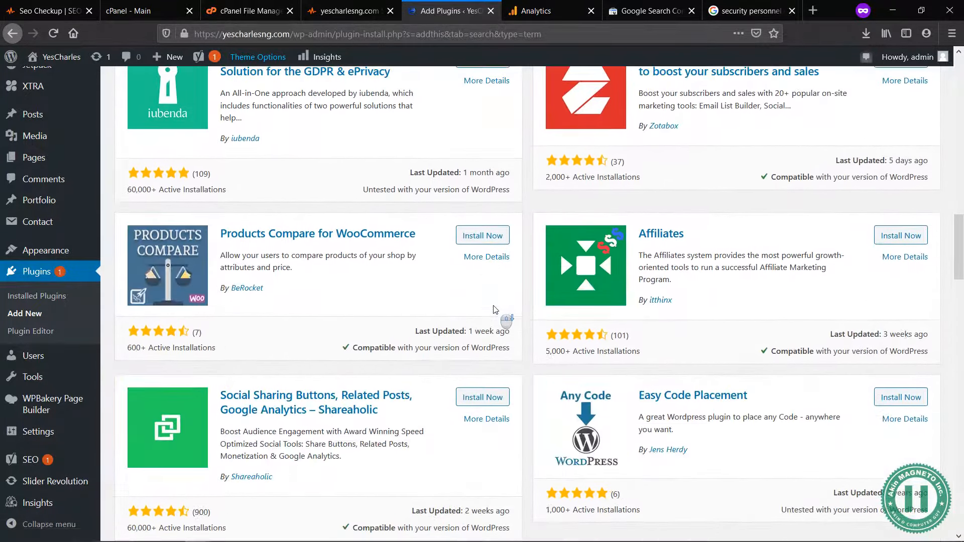
{"action": "scroll", "coordinate": [495, 309], "scroll_direction": "down", "scroll_amount": 10}
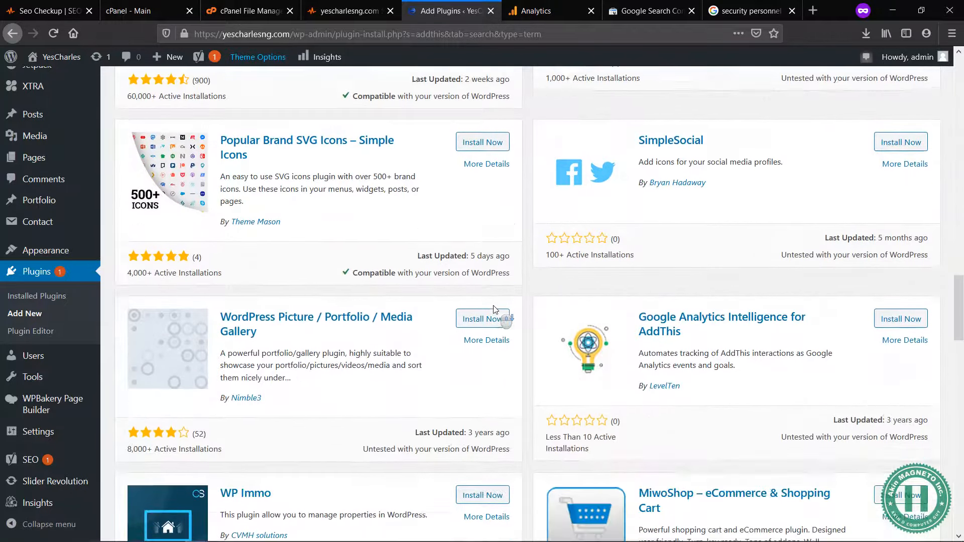
{"action": "scroll", "coordinate": [494, 309], "scroll_direction": "down", "scroll_amount": 4}
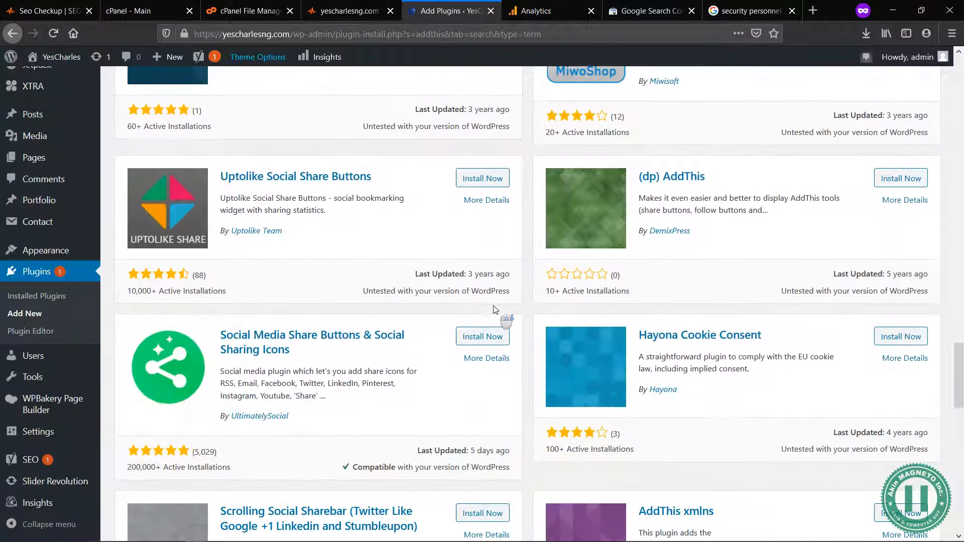
{"action": "scroll", "coordinate": [495, 309], "scroll_direction": "down", "scroll_amount": 2}
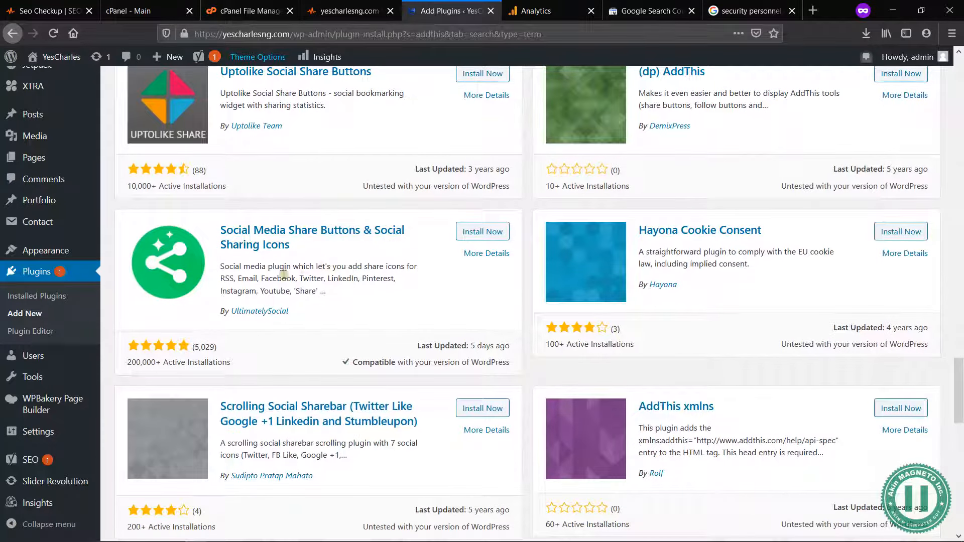
{"action": "scroll", "coordinate": [552, 315], "scroll_direction": "down", "scroll_amount": 3}
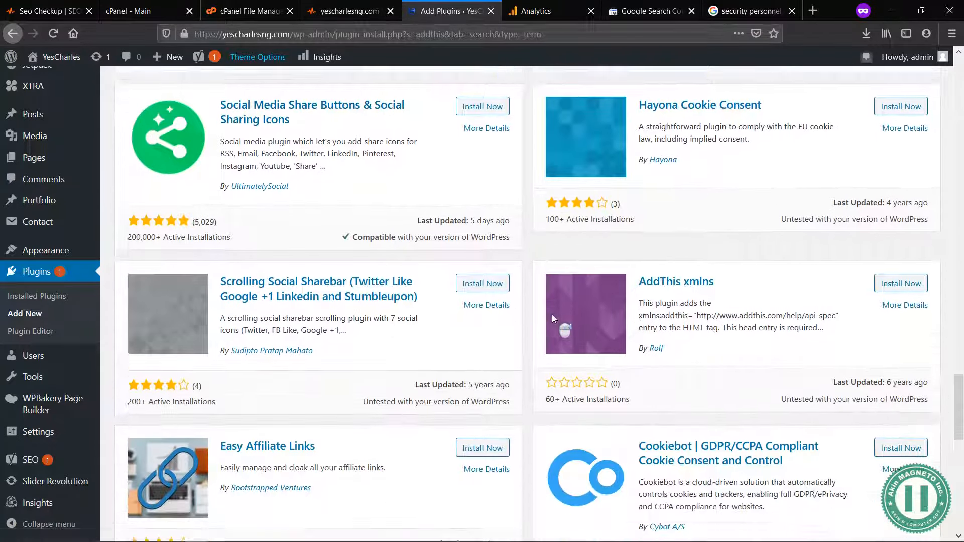
{"action": "scroll", "coordinate": [553, 318], "scroll_direction": "down", "scroll_amount": 2}
{"action": "scroll", "coordinate": [553, 318], "scroll_direction": "down", "scroll_amount": 6}
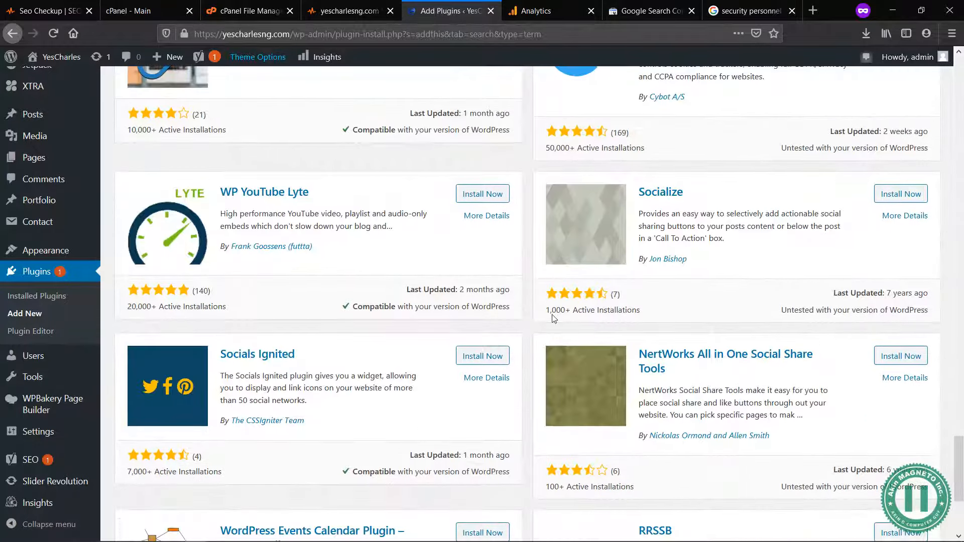
{"action": "scroll", "coordinate": [553, 318], "scroll_direction": "down", "scroll_amount": 4}
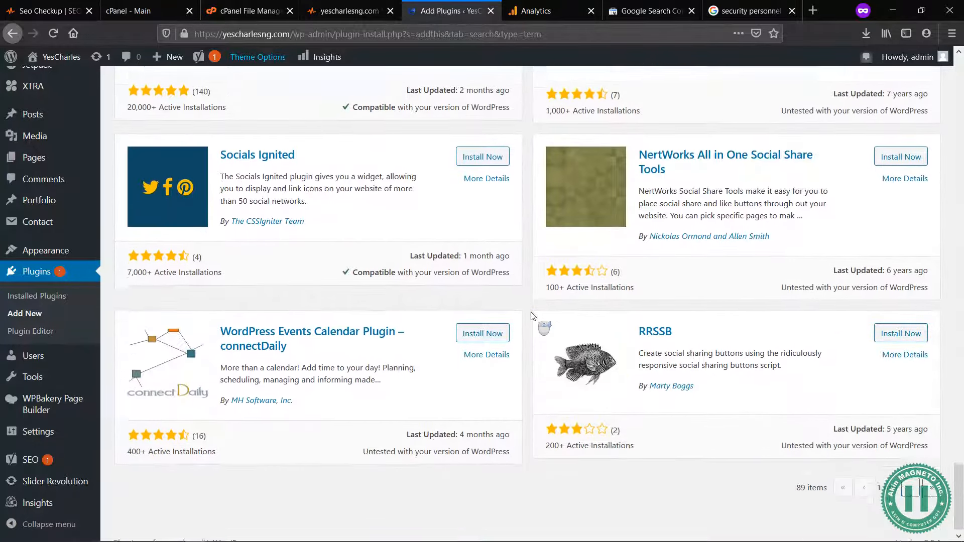
{"action": "scroll", "coordinate": [533, 317], "scroll_direction": "up", "scroll_amount": 4}
{"action": "scroll", "coordinate": [534, 317], "scroll_direction": "up", "scroll_amount": 11}
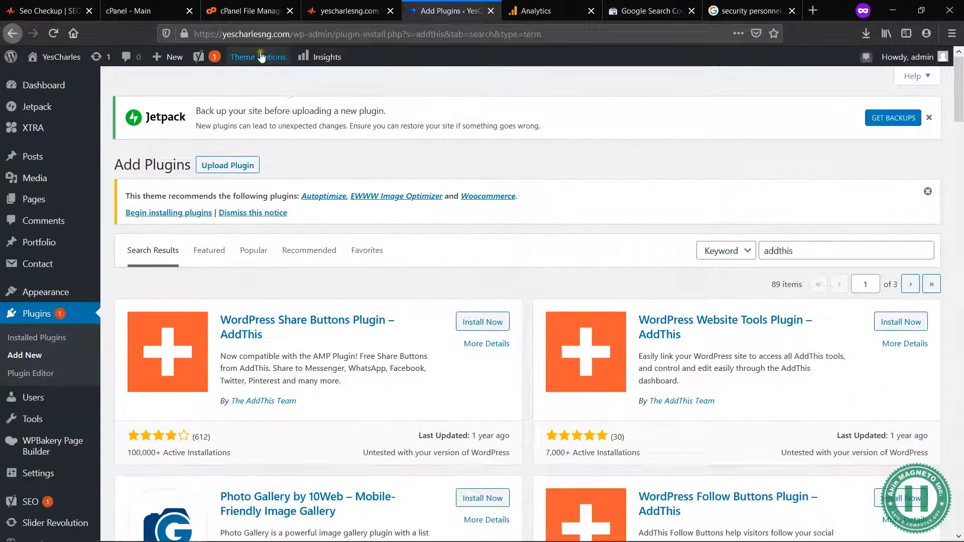
Step: Load the site's theme customizer and return to the Social Media Test in the audit report
{"action": "mouse_move", "coordinate": [258, 60]}
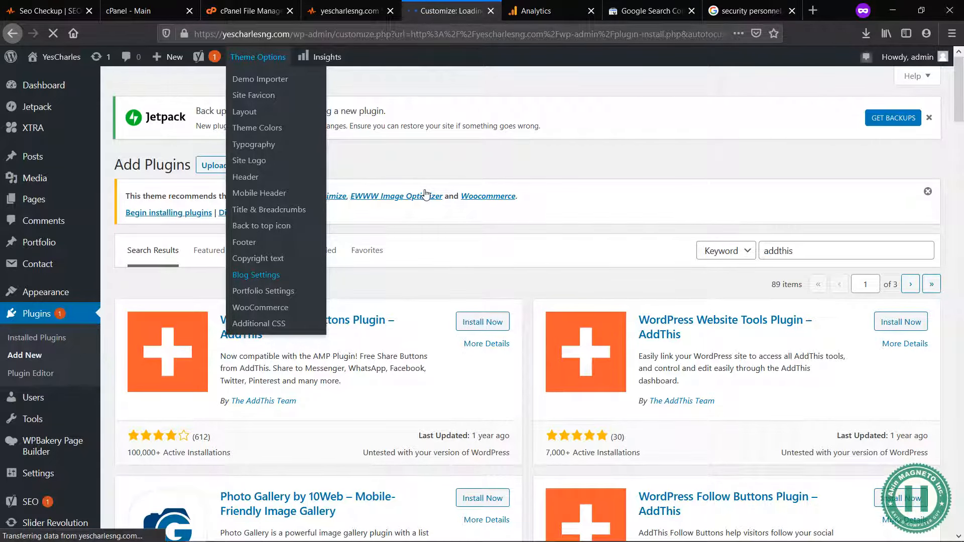
{"action": "left_click", "coordinate": [377, 5]}
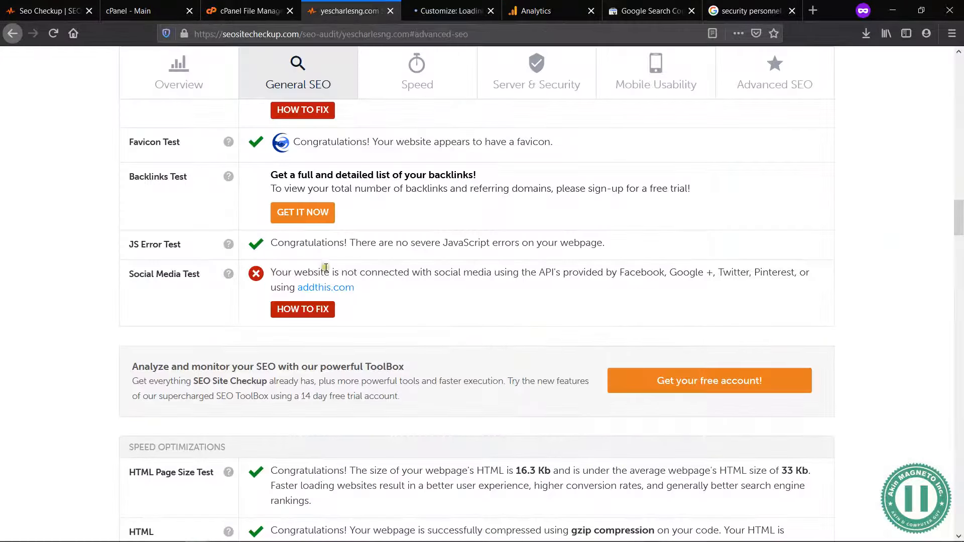
{"action": "left_click", "coordinate": [453, 20]}
{"action": "left_click", "coordinate": [369, 5]}
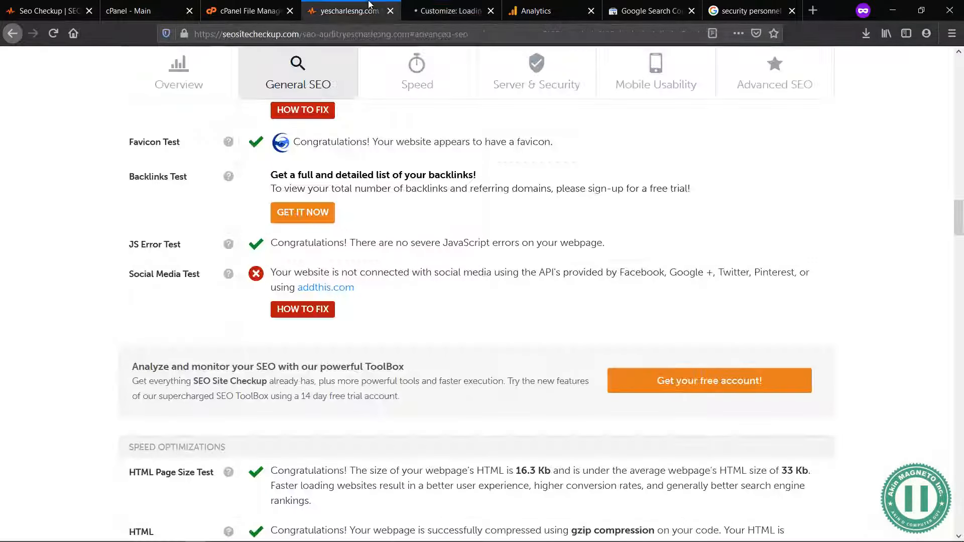
Step: Open the addthis.com link from the Social Media Test in a separate tab and show that site
{"action": "middle_click", "coordinate": [316, 291]}
{"action": "left_click", "coordinate": [443, 5]}
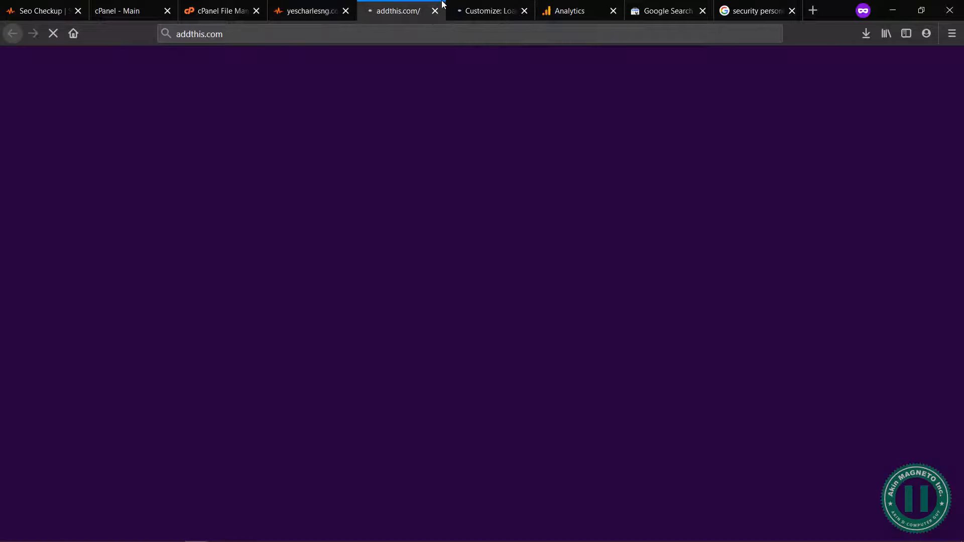
{"action": "left_click", "coordinate": [327, 6]}
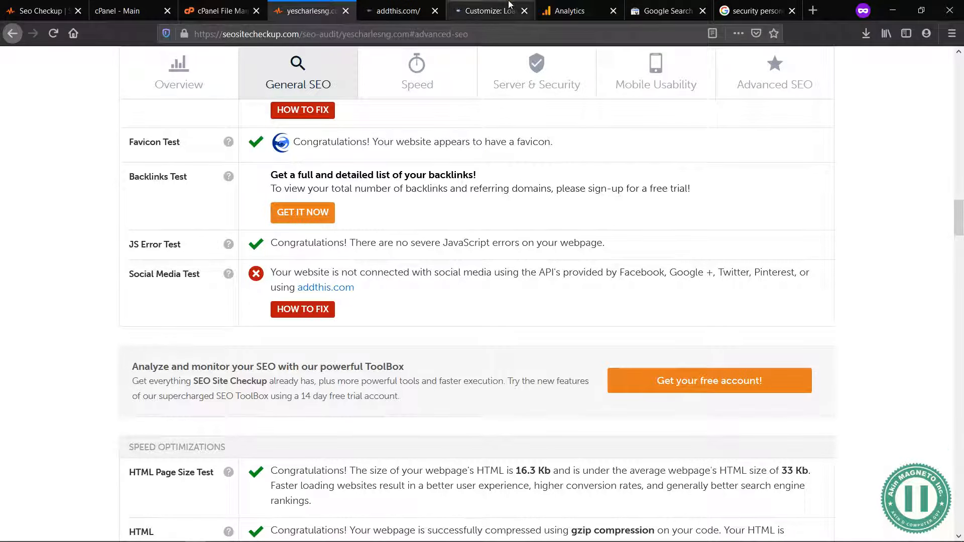
{"action": "left_click", "coordinate": [402, 10]}
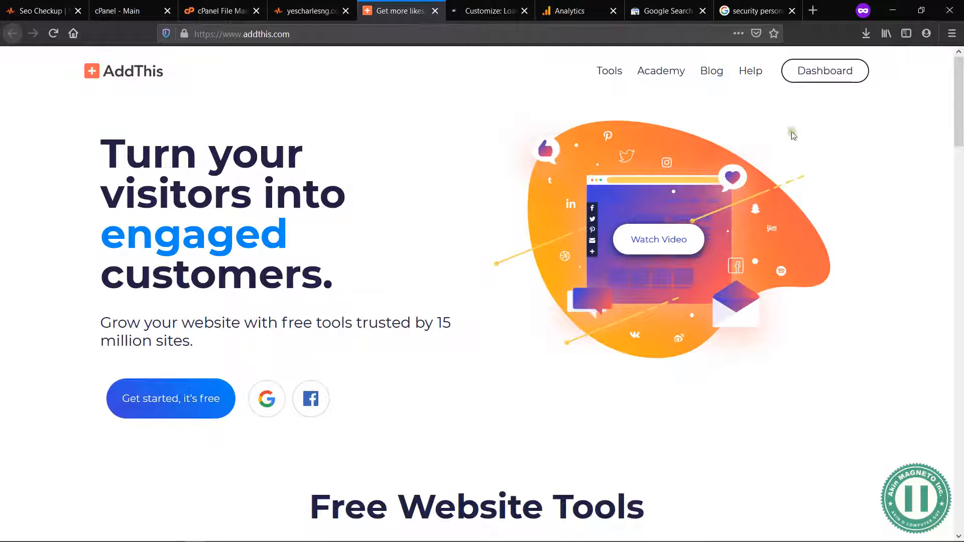
Step: Start getting AddThis Share Buttons and examine the fields of the account sign-up form
{"action": "scroll", "coordinate": [684, 308], "scroll_direction": "down", "scroll_amount": 10}
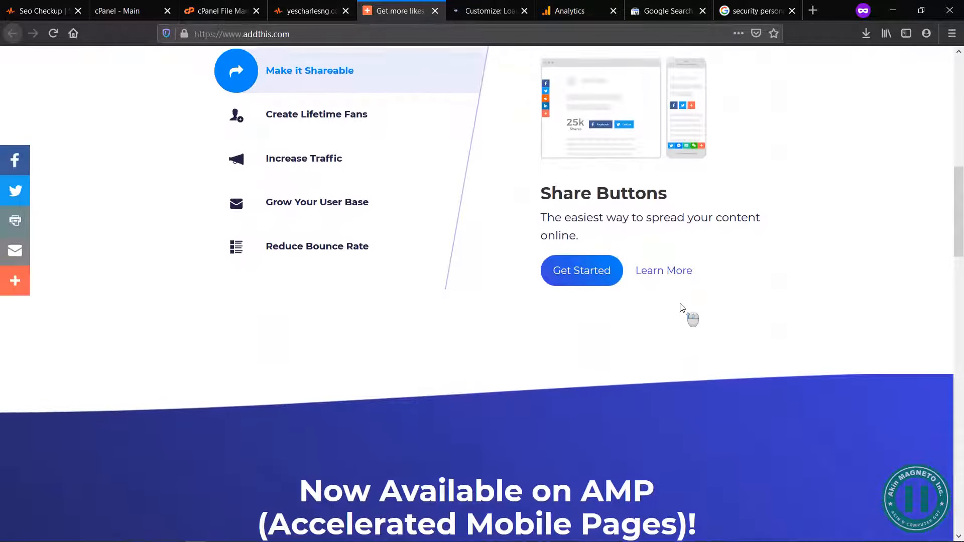
{"action": "left_click", "coordinate": [582, 283]}
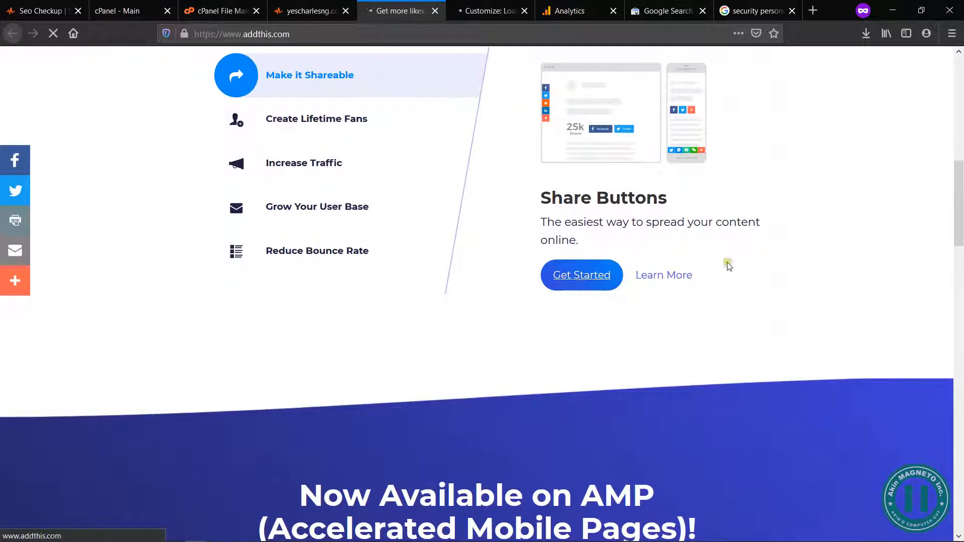
{"action": "scroll", "coordinate": [573, 346], "scroll_direction": "down", "scroll_amount": 4}
{"action": "scroll", "coordinate": [573, 346], "scroll_direction": "down", "scroll_amount": 5}
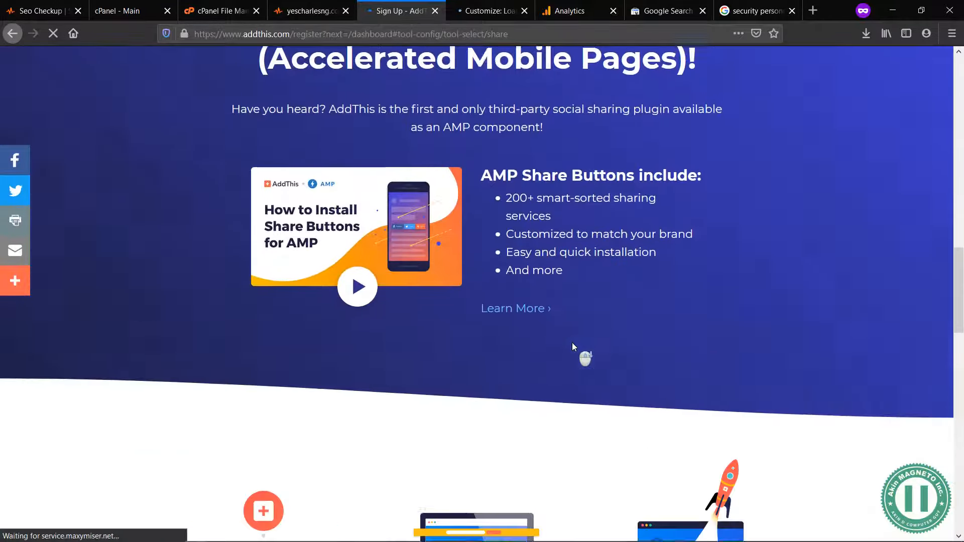
{"action": "scroll", "coordinate": [565, 315], "scroll_direction": "up", "scroll_amount": 5}
{"action": "left_click", "coordinate": [536, 238]}
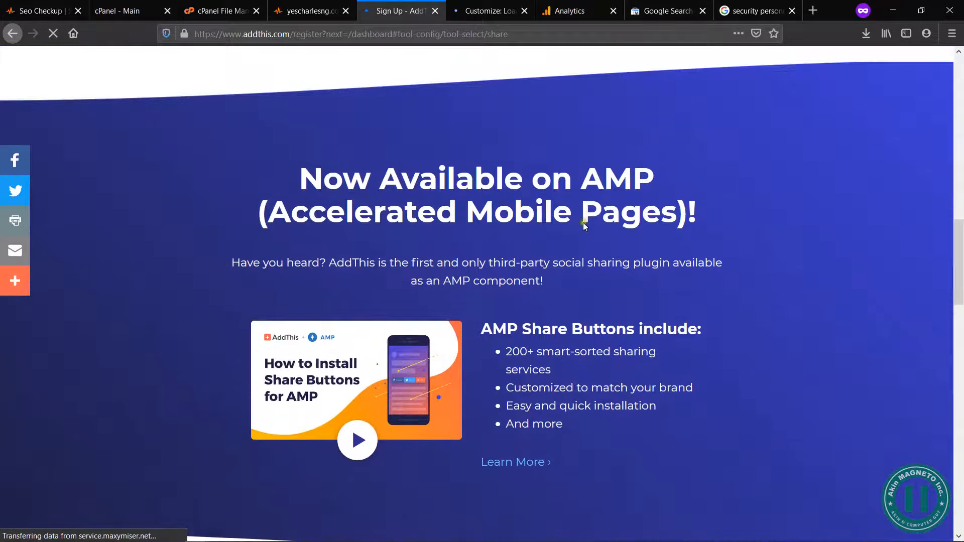
{"action": "scroll", "coordinate": [548, 312], "scroll_direction": "down", "scroll_amount": 3}
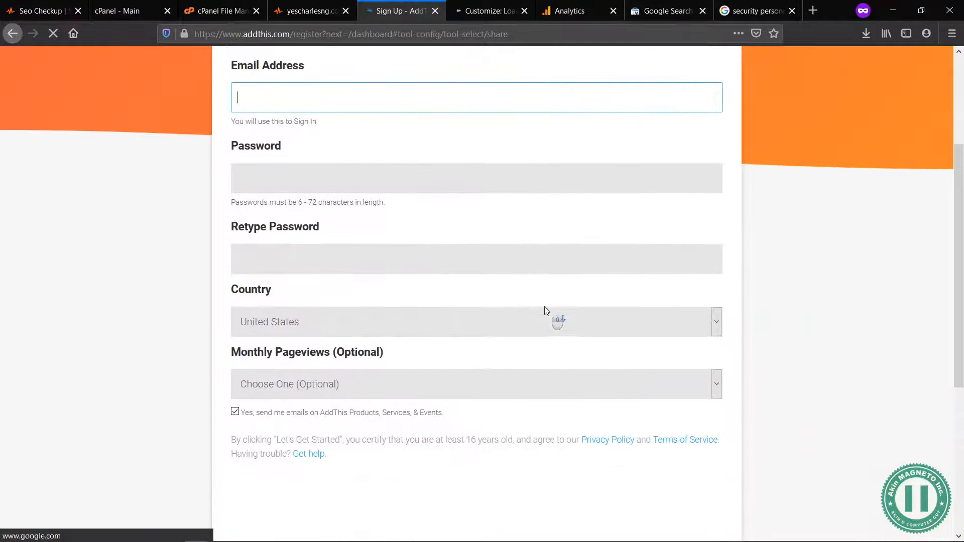
{"action": "scroll", "coordinate": [547, 310], "scroll_direction": "down", "scroll_amount": 3}
{"action": "left_click", "coordinate": [442, 226]}
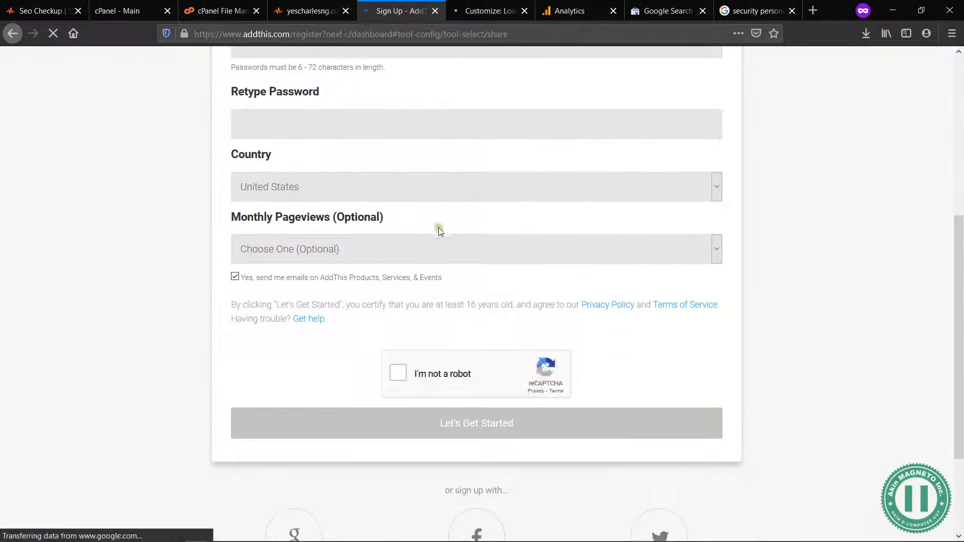
{"action": "scroll", "coordinate": [632, 416], "scroll_direction": "down", "scroll_amount": 3}
{"action": "scroll", "coordinate": [633, 417], "scroll_direction": "up", "scroll_amount": 9}
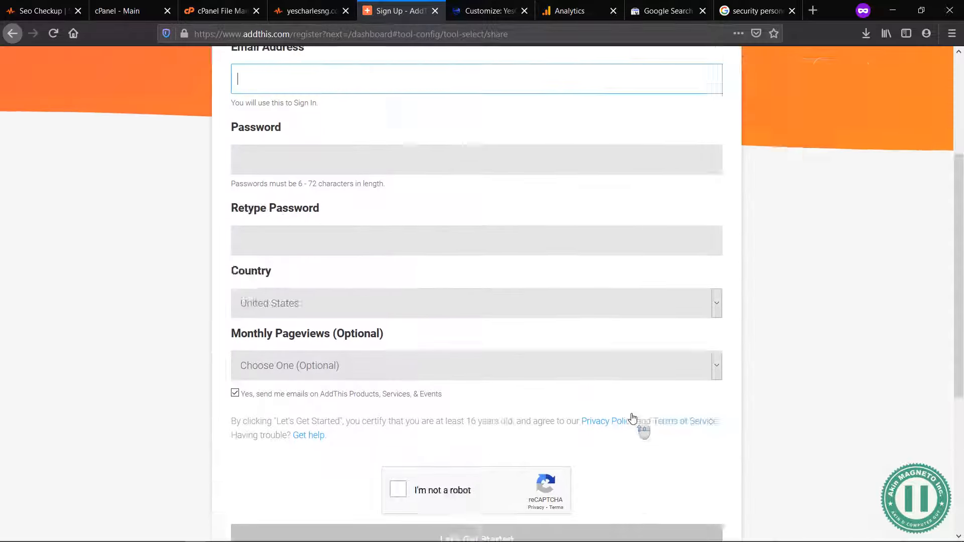
Step: Search the web in a new tab for "addThis wordpress plugin"
{"action": "left_click", "coordinate": [502, 4]}
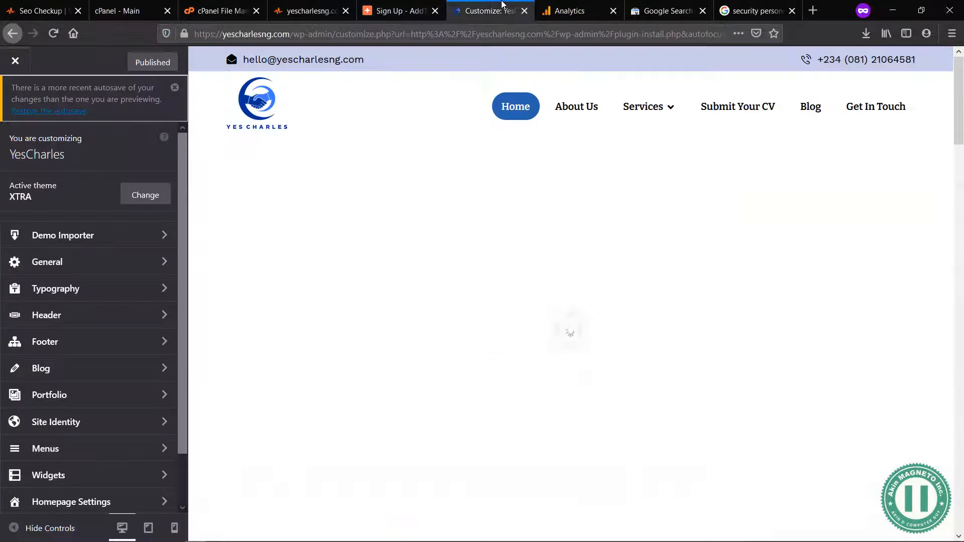
{"action": "left_click", "coordinate": [400, 4]}
{"action": "key", "text": "ctrl+t"}
{"action": "type", "text": "addt"}
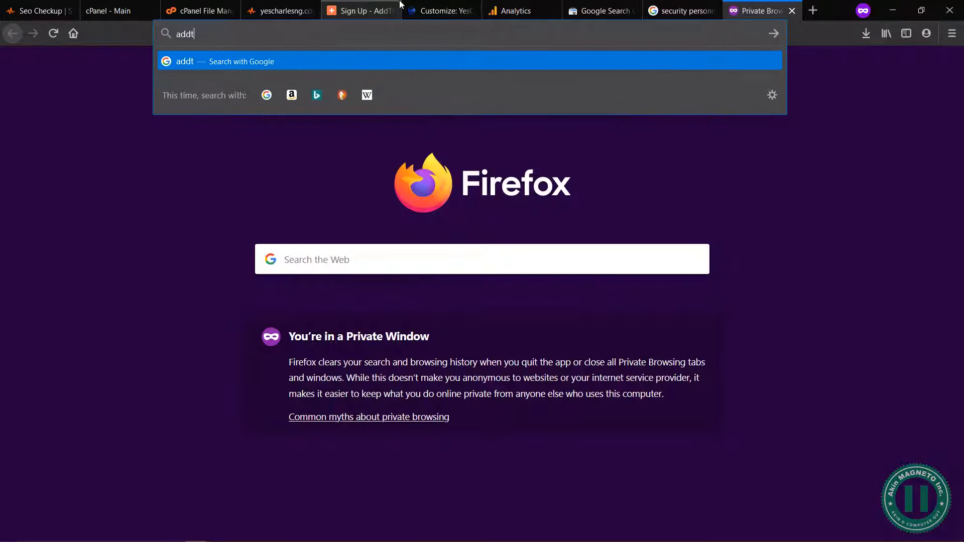
{"action": "key", "text": "BackSpace"}
{"action": "type", "text": "This "}
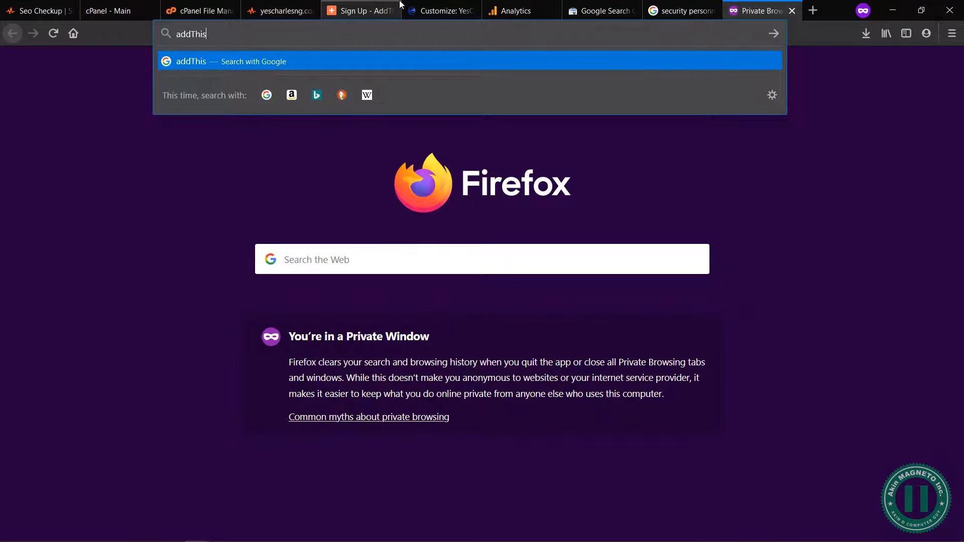
{"action": "type", "text": "wordpress "}
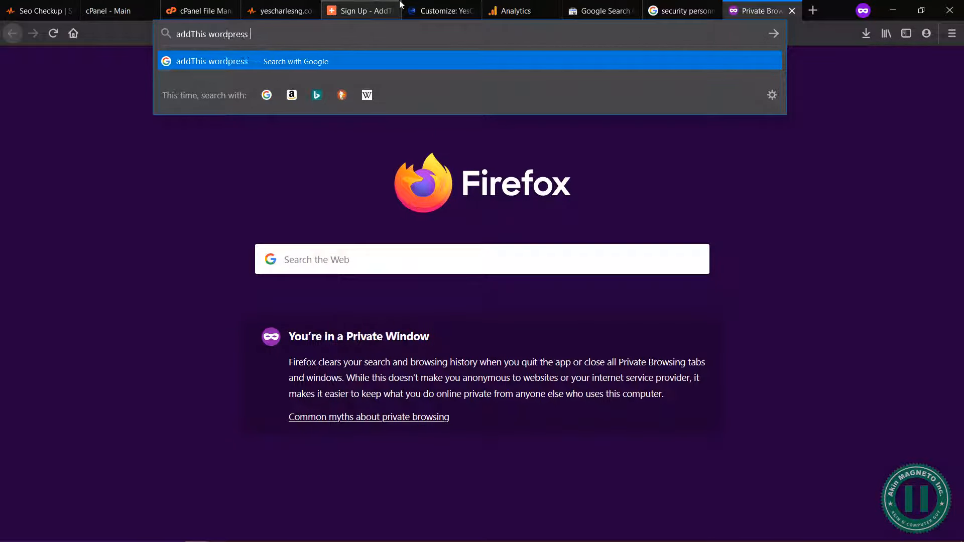
{"action": "type", "text": "pllugin"}
{"action": "key", "text": "Return"}
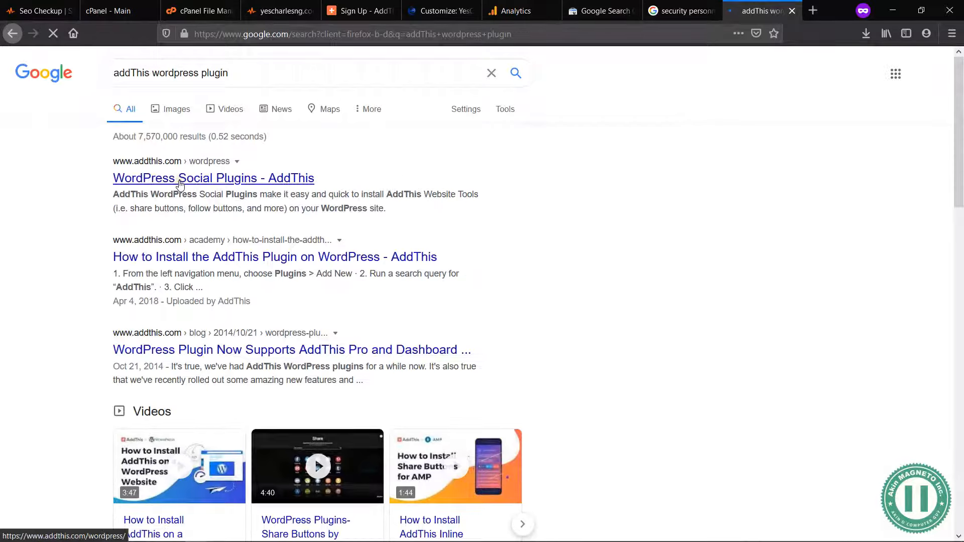
Step: Open AddThis's WordPress Social Plugins page from the results and go to the install page of the WordPress Share Plugin
{"action": "left_click", "coordinate": [180, 184]}
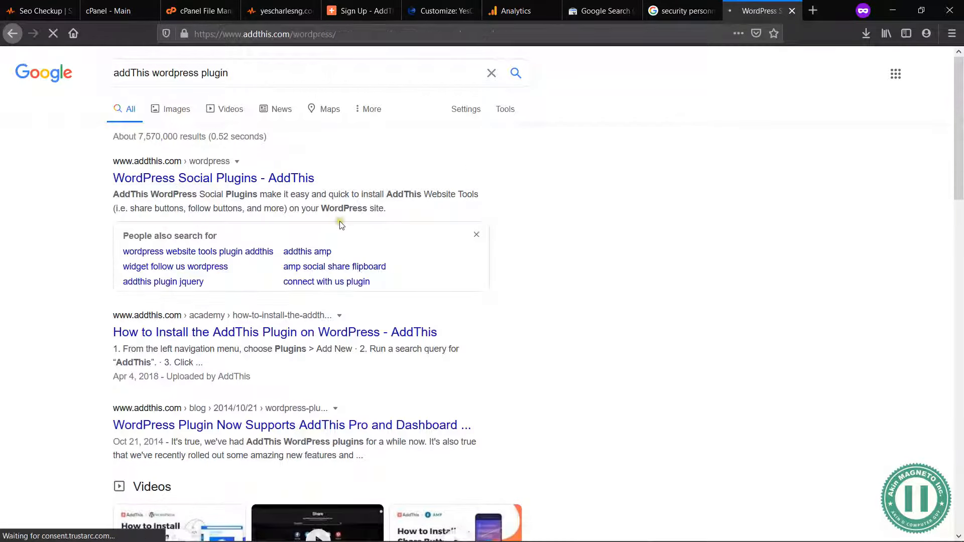
{"action": "scroll", "coordinate": [621, 398], "scroll_direction": "down", "scroll_amount": 1}
{"action": "scroll", "coordinate": [625, 402], "scroll_direction": "up", "scroll_amount": 1}
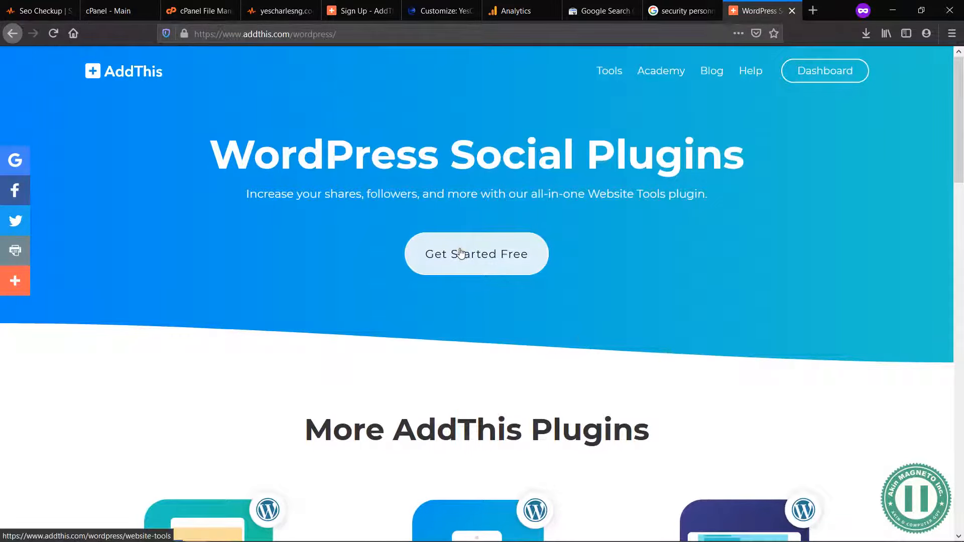
{"action": "scroll", "coordinate": [668, 428], "scroll_direction": "down", "scroll_amount": 5}
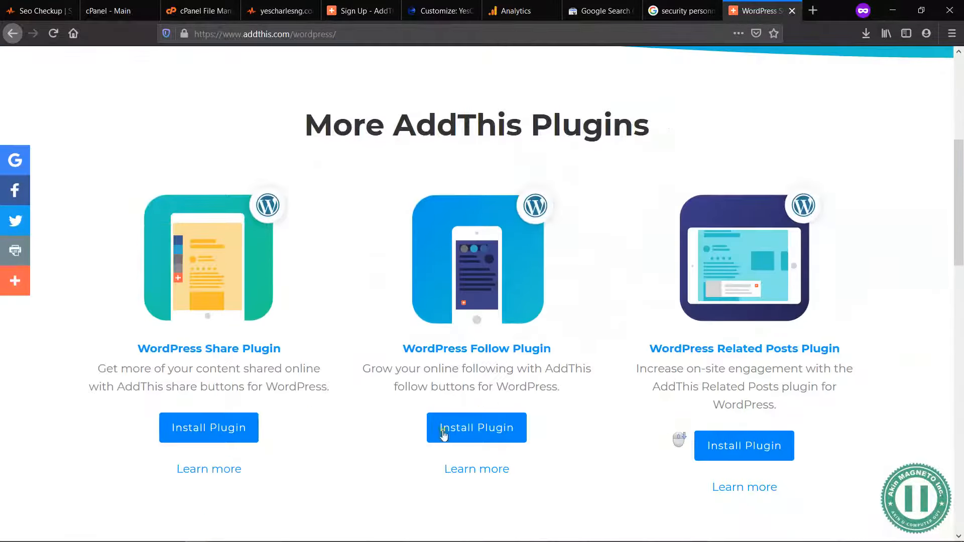
{"action": "left_click", "coordinate": [205, 435]}
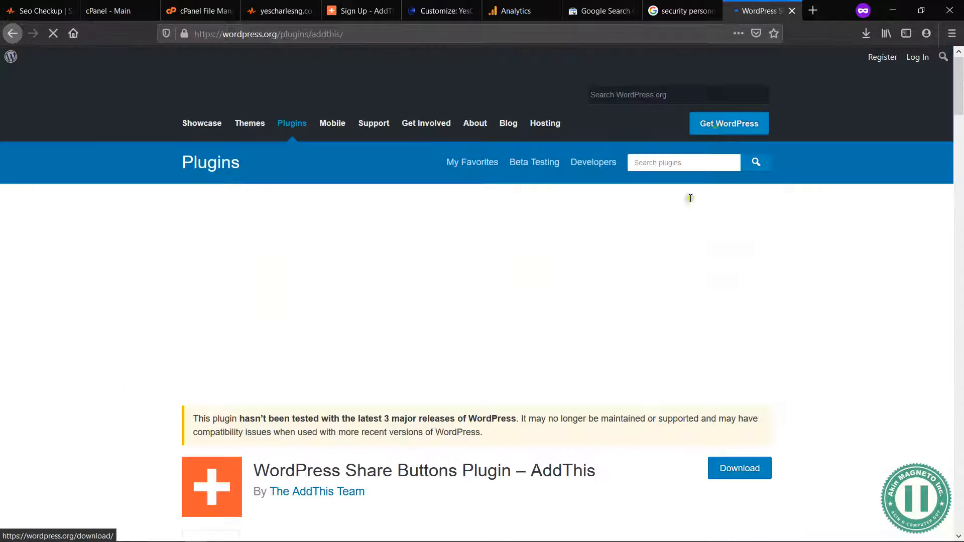
Step: Examine the compatibility notice and last update date of the AddThis Share Buttons plugin
{"action": "scroll", "coordinate": [584, 370], "scroll_direction": "down", "scroll_amount": 1}
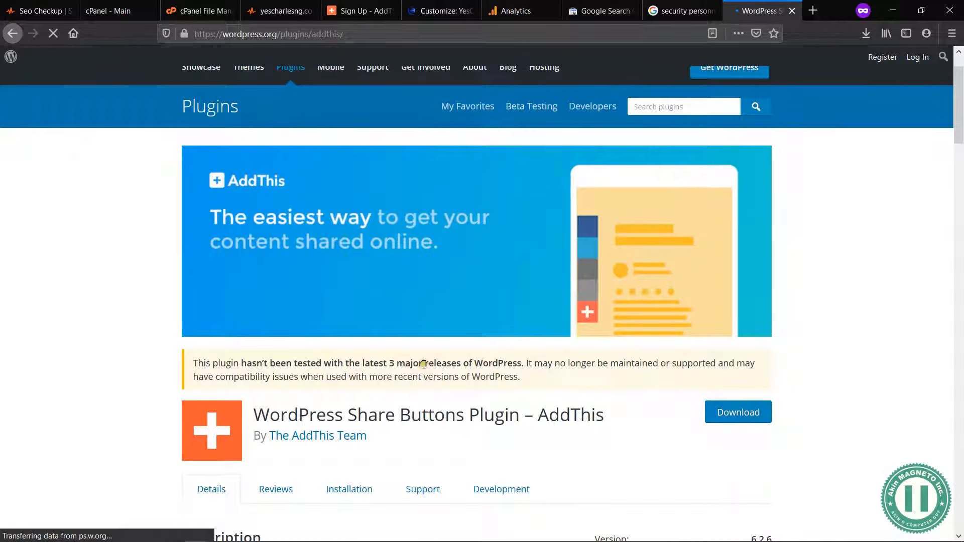
{"action": "left_click_drag", "start_coordinate": [270, 368], "coordinate": [350, 364]}
{"action": "left_click", "coordinate": [350, 363]}
{"action": "scroll", "coordinate": [663, 442], "scroll_direction": "down", "scroll_amount": 4}
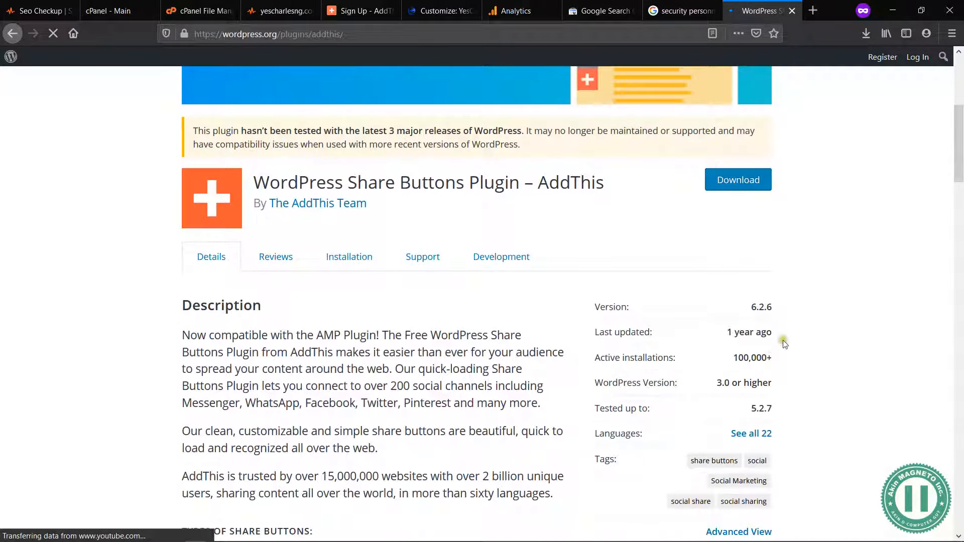
{"action": "left_click_drag", "start_coordinate": [776, 335], "coordinate": [740, 333]}
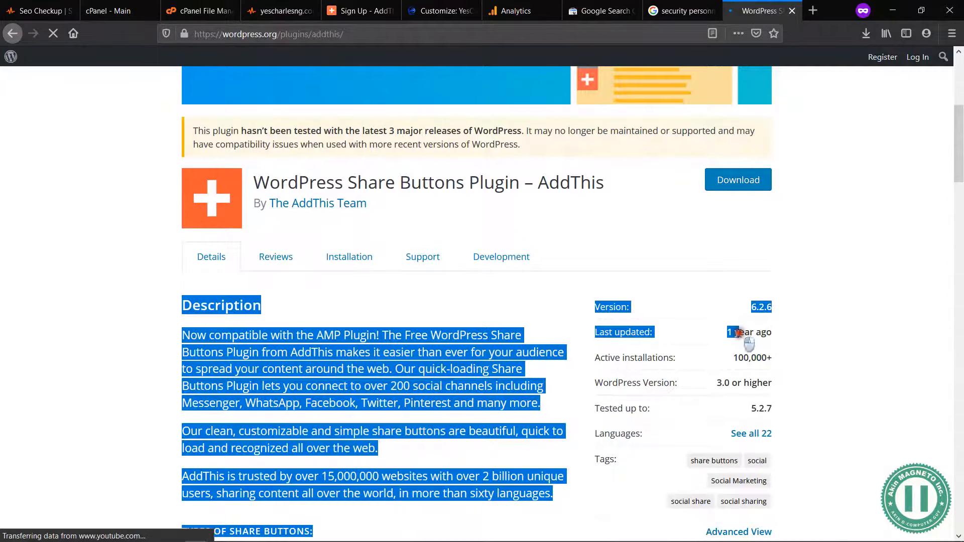
{"action": "left_click", "coordinate": [740, 334]}
{"action": "scroll", "coordinate": [654, 270], "scroll_direction": "up", "scroll_amount": 5}
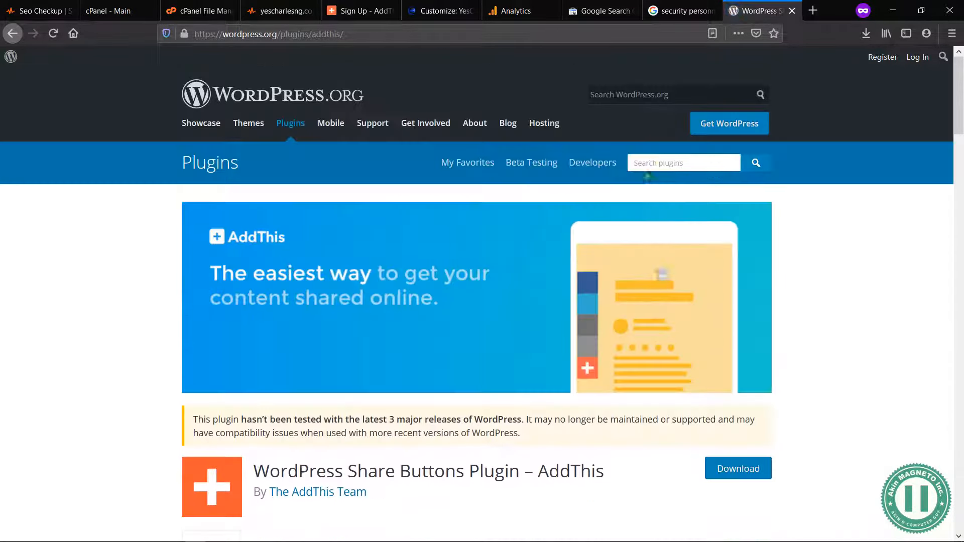
Step: Return to the site's theme customizer and check its Homepage Settings and Demo Importer sections for sharing options
{"action": "left_click", "coordinate": [682, 11]}
{"action": "left_click", "coordinate": [464, 4]}
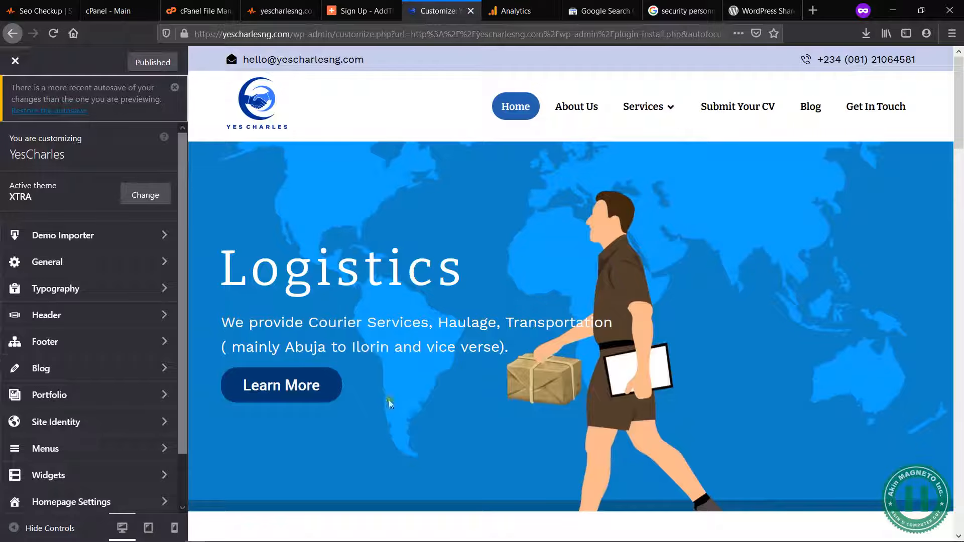
{"action": "scroll", "coordinate": [160, 369], "scroll_direction": "down", "scroll_amount": 2}
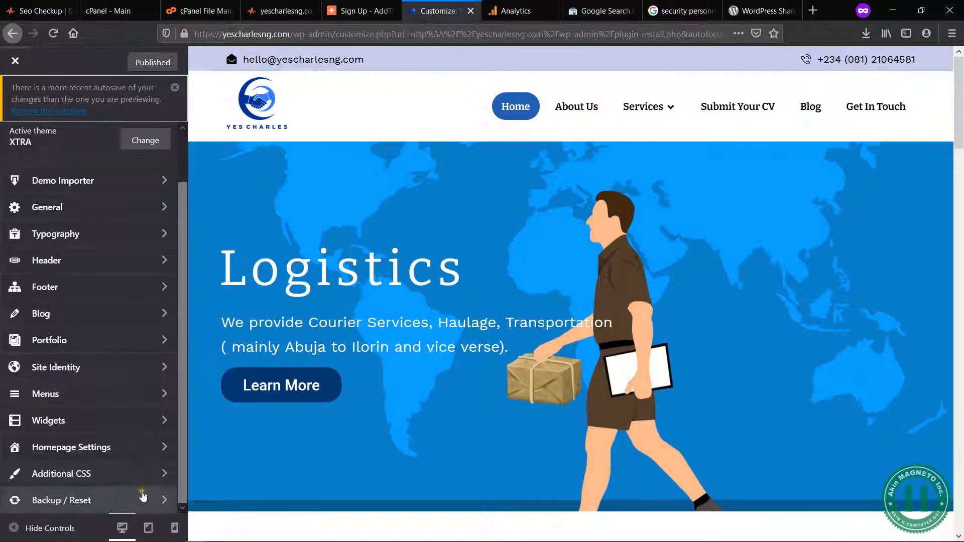
{"action": "left_click", "coordinate": [161, 447]}
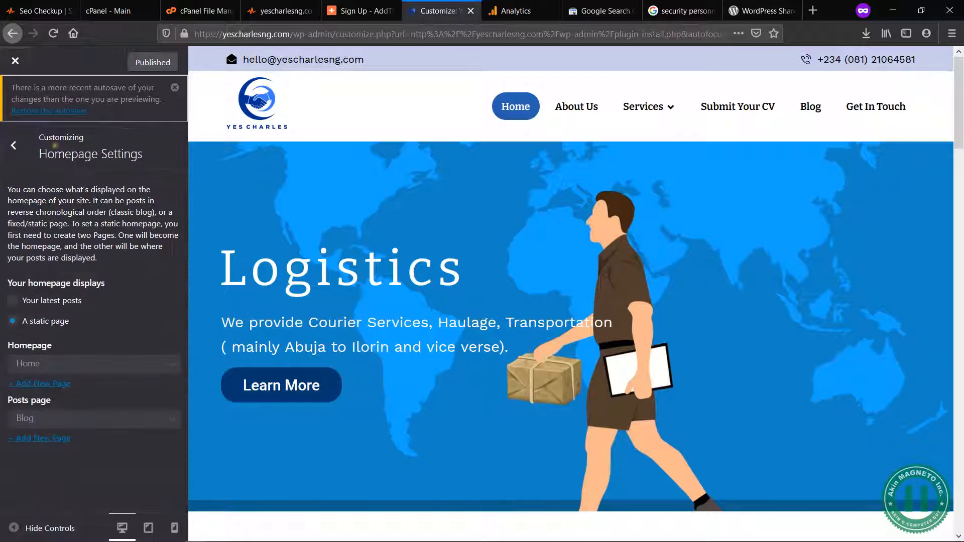
{"action": "left_click", "coordinate": [12, 143]}
{"action": "scroll", "coordinate": [125, 294], "scroll_direction": "up", "scroll_amount": 2}
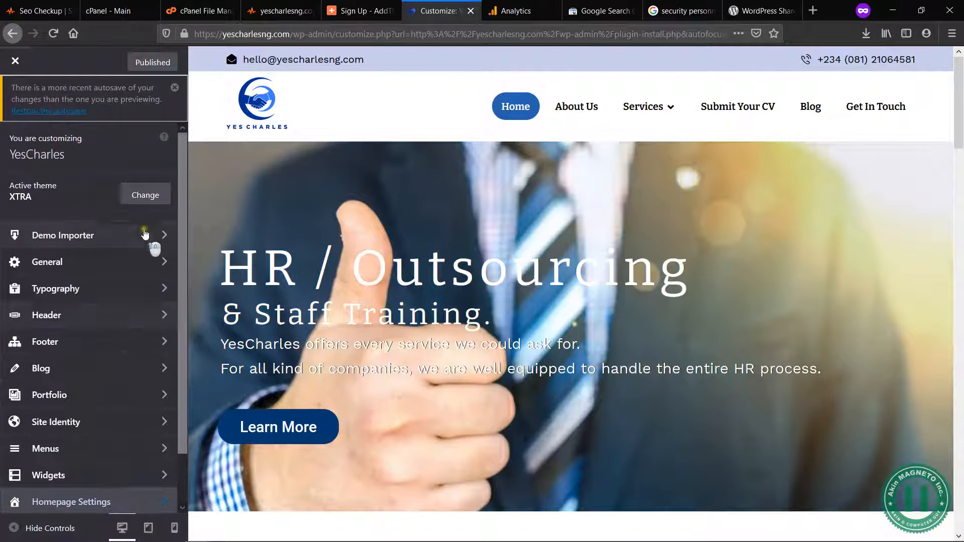
{"action": "left_click", "coordinate": [161, 234]}
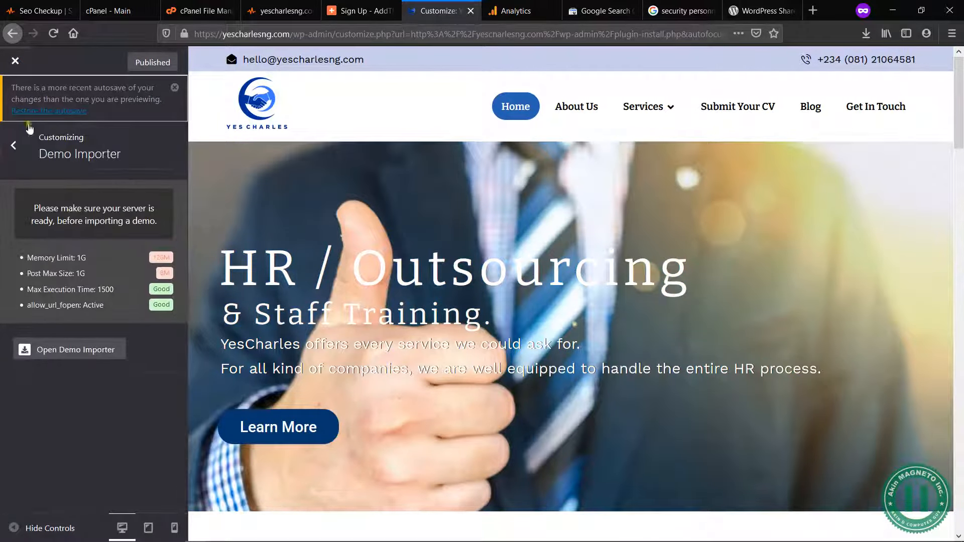
{"action": "left_click", "coordinate": [14, 147]}
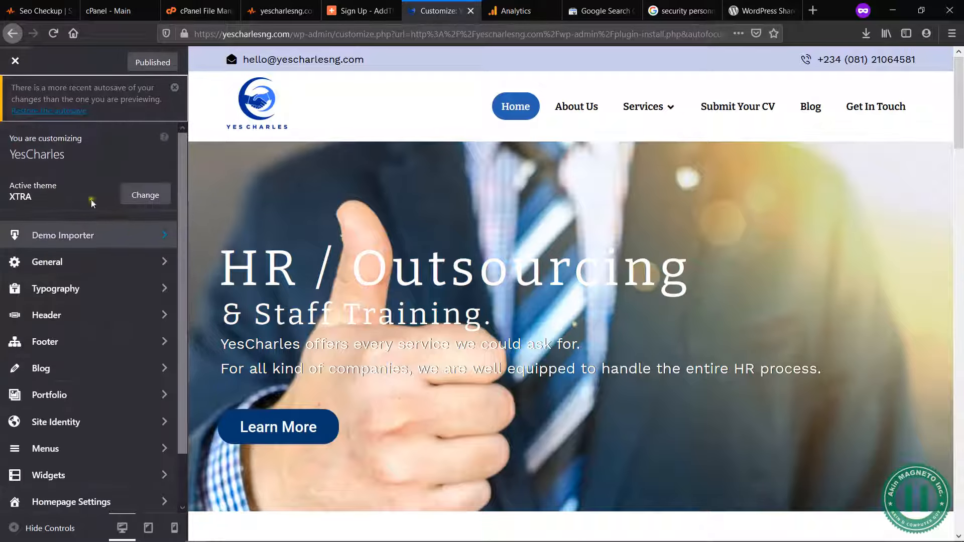
Step: In the General Share Icons settings, enable sharing on posts with the Facebook, Twitter, Whatsapp and Email icons
{"action": "left_click", "coordinate": [161, 267]}
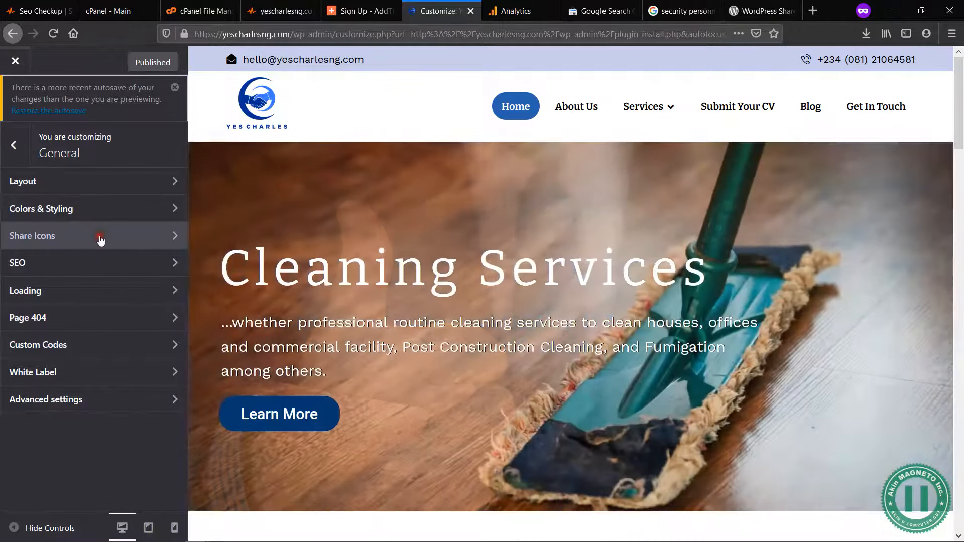
{"action": "left_click", "coordinate": [100, 237]}
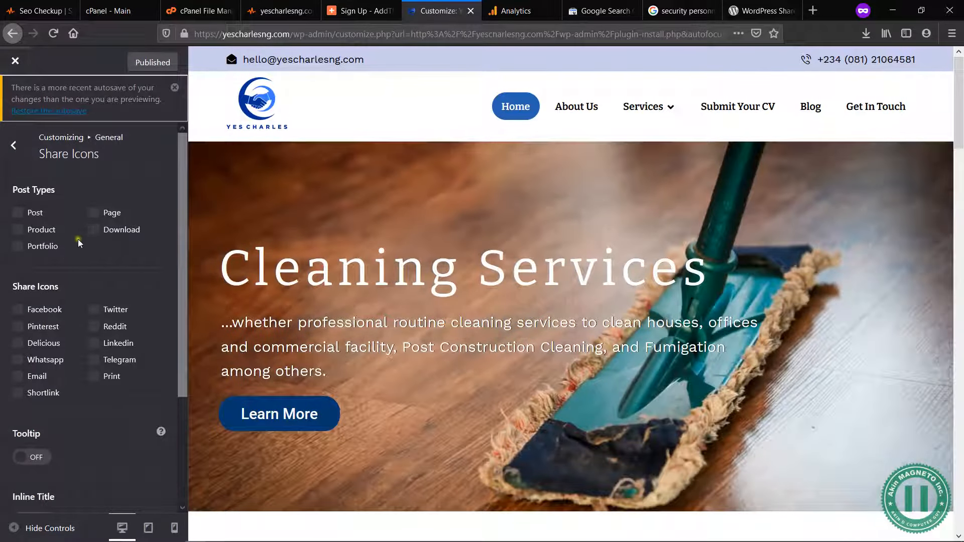
{"action": "left_click", "coordinate": [20, 213]}
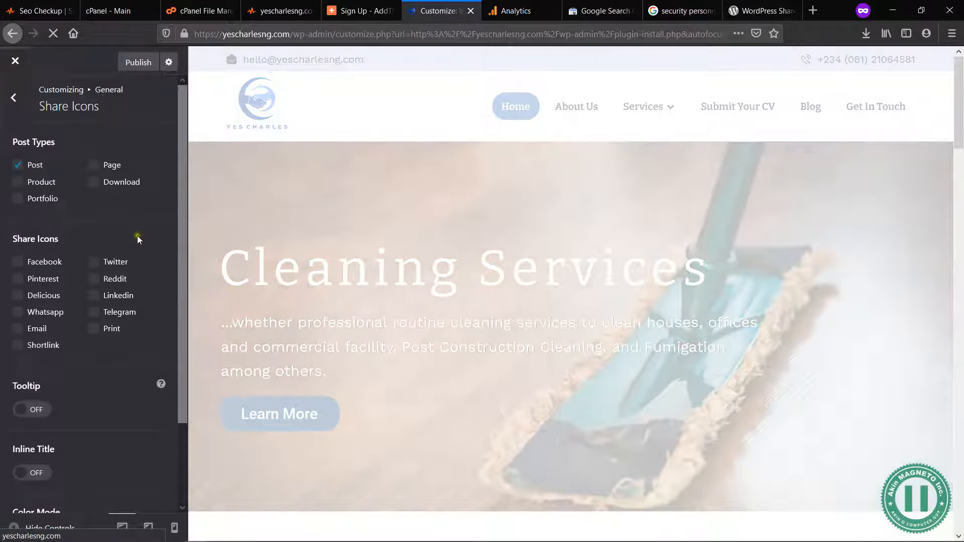
{"action": "left_click", "coordinate": [20, 263]}
{"action": "left_click", "coordinate": [18, 312]}
{"action": "scroll", "coordinate": [102, 350], "scroll_direction": "down", "scroll_amount": 2}
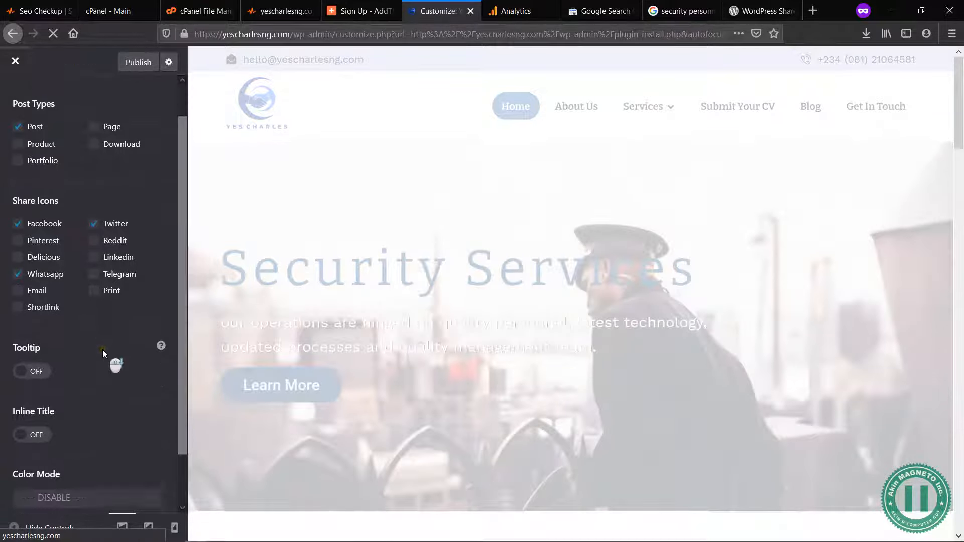
{"action": "left_click", "coordinate": [21, 275]}
{"action": "scroll", "coordinate": [94, 319], "scroll_direction": "down", "scroll_amount": 2}
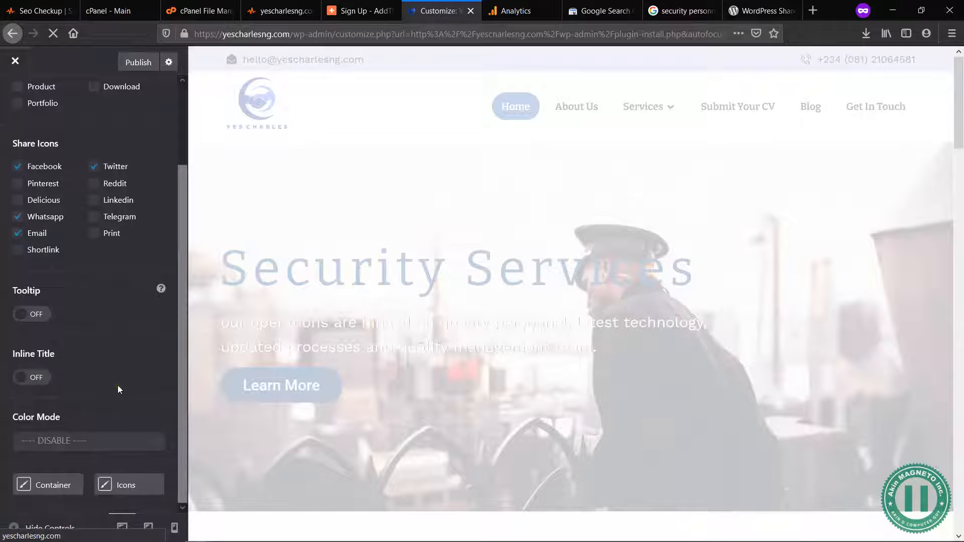
Step: Inspect the homepage preview from header to footer for the share icons
{"action": "scroll", "coordinate": [382, 394], "scroll_direction": "down", "scroll_amount": 10}
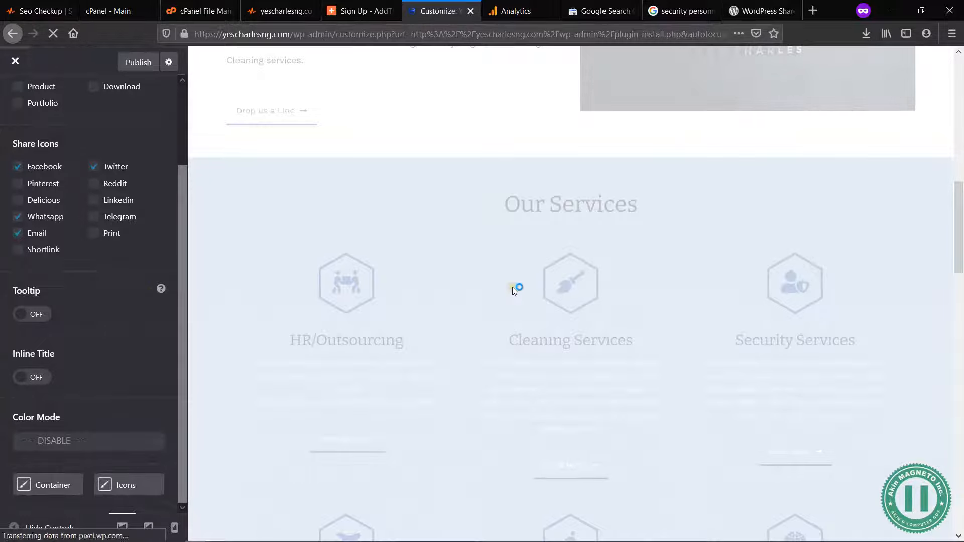
{"action": "scroll", "coordinate": [512, 287], "scroll_direction": "up", "scroll_amount": 3}
{"action": "scroll", "coordinate": [506, 257], "scroll_direction": "up", "scroll_amount": 10}
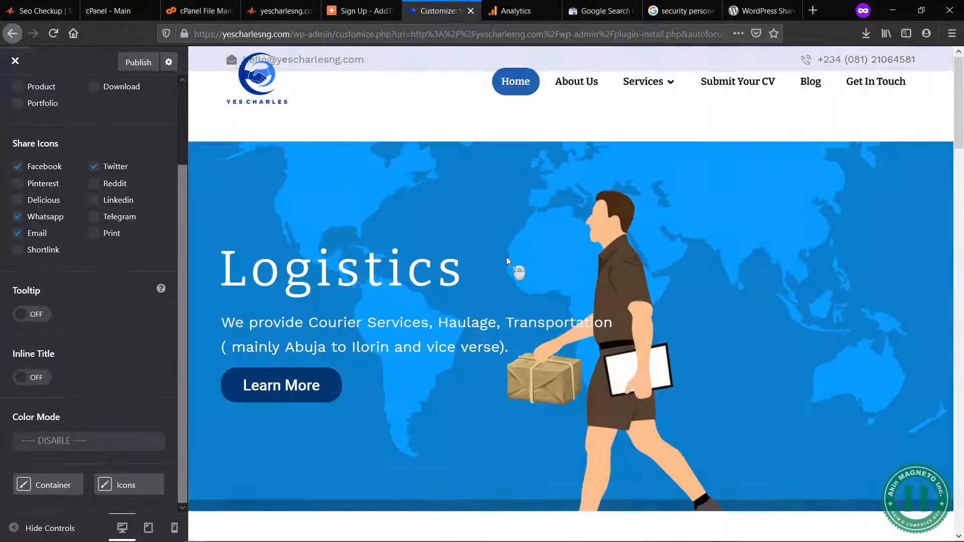
{"action": "scroll", "coordinate": [507, 258], "scroll_direction": "down", "scroll_amount": 20}
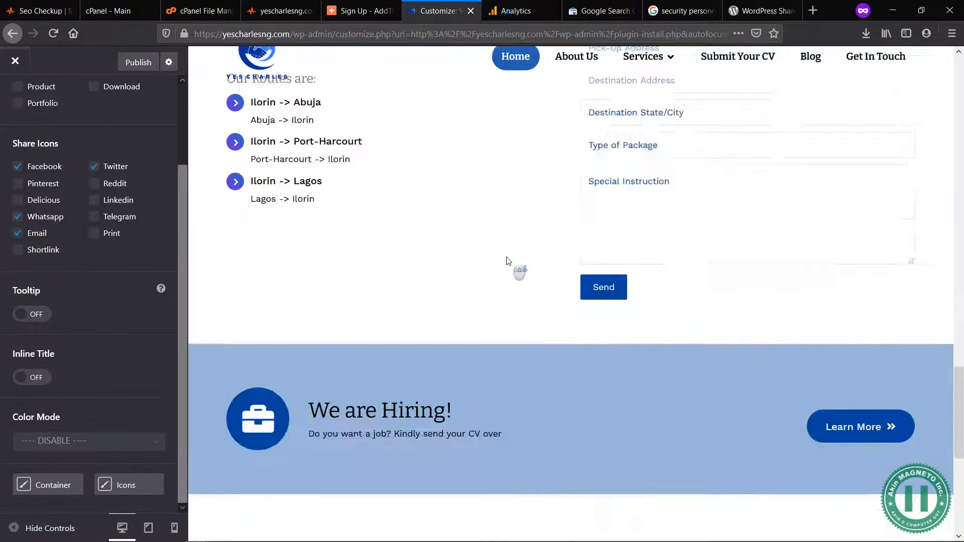
{"action": "scroll", "coordinate": [507, 258], "scroll_direction": "down", "scroll_amount": 1}
{"action": "scroll", "coordinate": [506, 258], "scroll_direction": "up", "scroll_amount": 10}
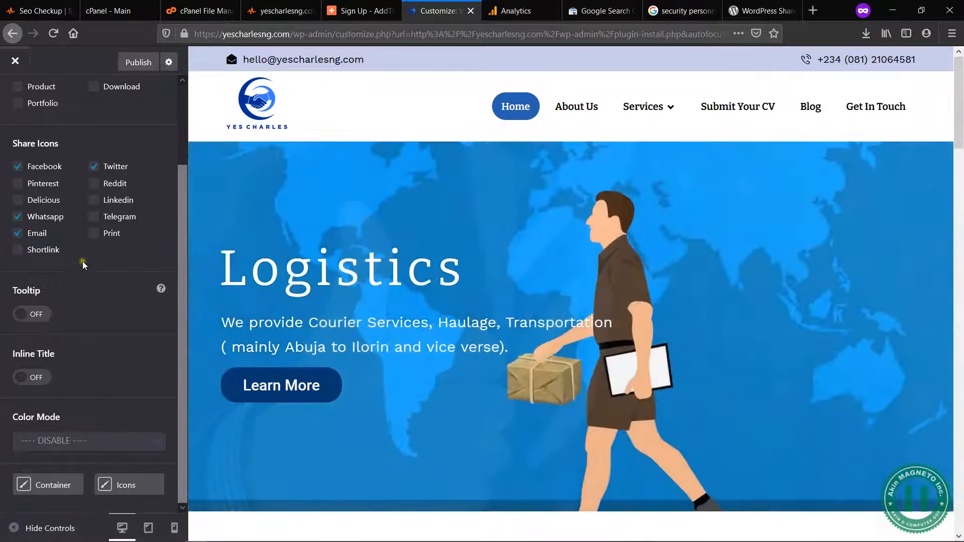
Step: Enable the share icons for the Page post type and check them above the homepage preview's footer
{"action": "scroll", "coordinate": [90, 210], "scroll_direction": "up", "scroll_amount": 3}
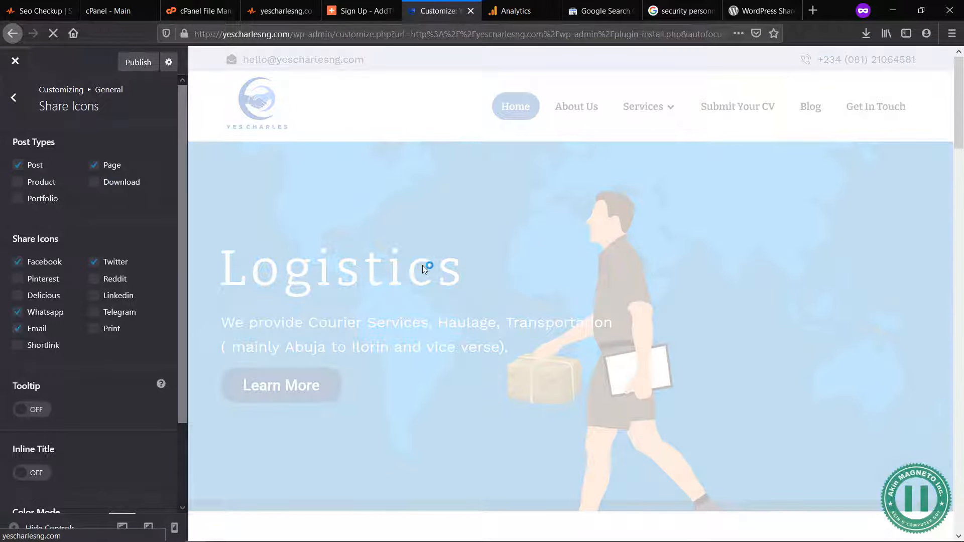
{"action": "scroll", "coordinate": [127, 425], "scroll_direction": "down", "scroll_amount": 3}
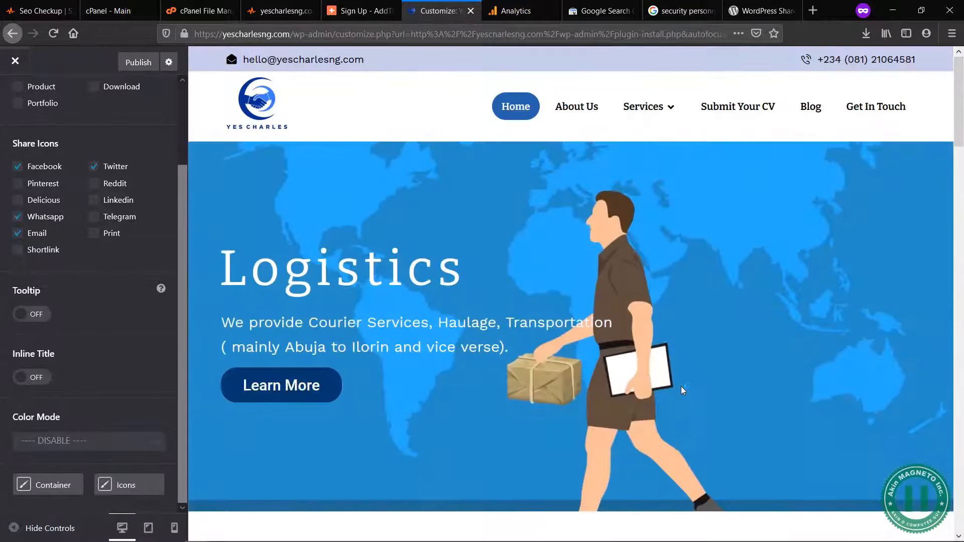
{"action": "scroll", "coordinate": [682, 388], "scroll_direction": "down", "scroll_amount": 10}
{"action": "scroll", "coordinate": [681, 387], "scroll_direction": "down", "scroll_amount": 15}
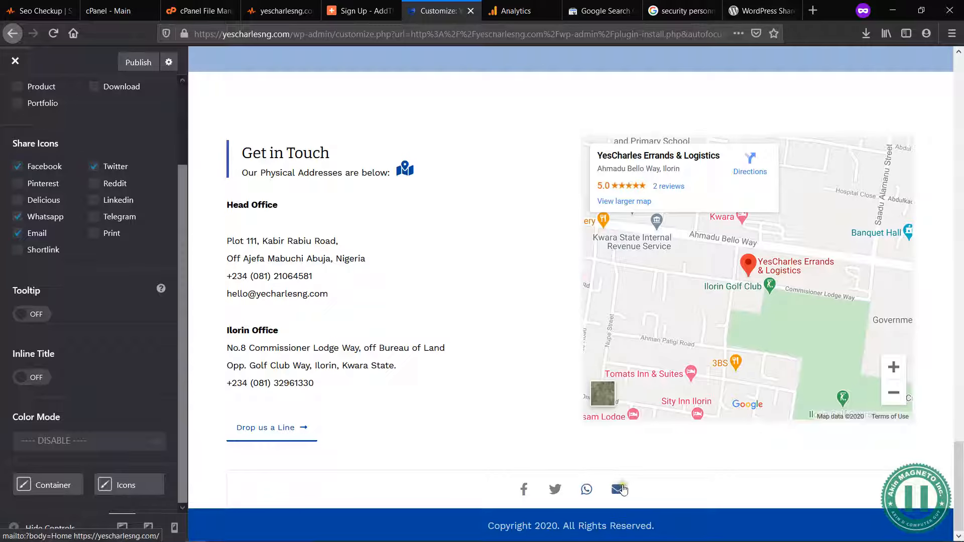
Step: Publish the share icon settings and review the homepage preview down to its footer
{"action": "scroll", "coordinate": [466, 374], "scroll_direction": "up", "scroll_amount": 5}
{"action": "scroll", "coordinate": [466, 375], "scroll_direction": "up", "scroll_amount": 3}
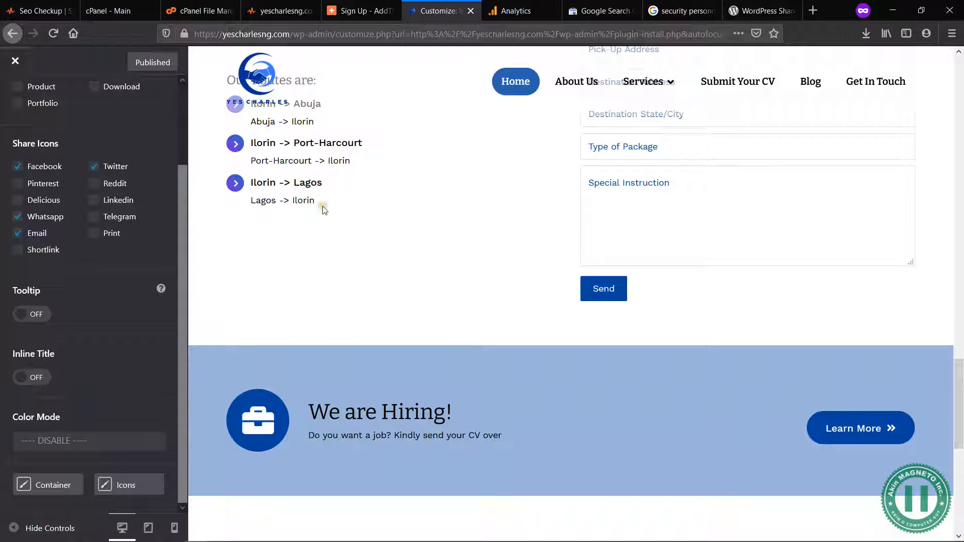
{"action": "scroll", "coordinate": [329, 215], "scroll_direction": "up", "scroll_amount": 5}
{"action": "scroll", "coordinate": [437, 230], "scroll_direction": "up", "scroll_amount": 5}
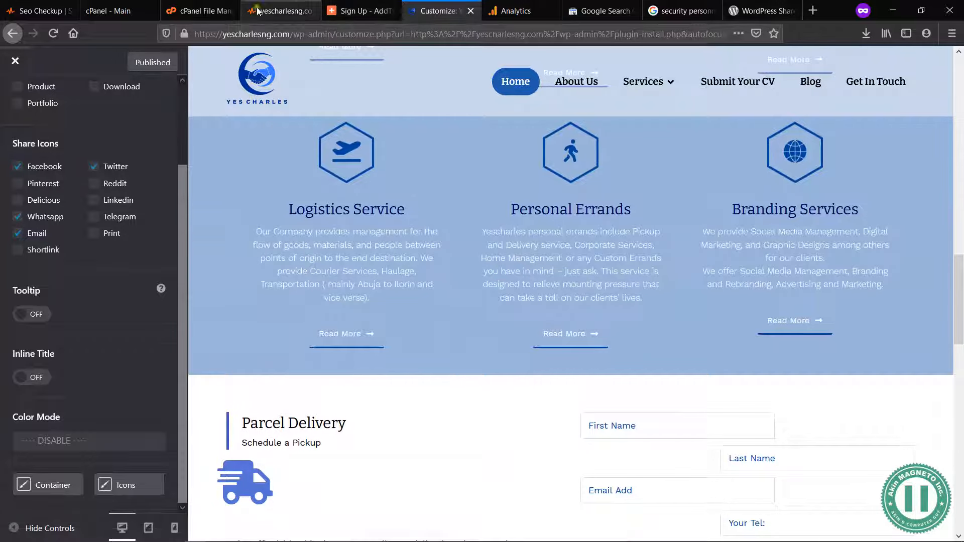
{"action": "scroll", "coordinate": [471, 351], "scroll_direction": "down", "scroll_amount": 8}
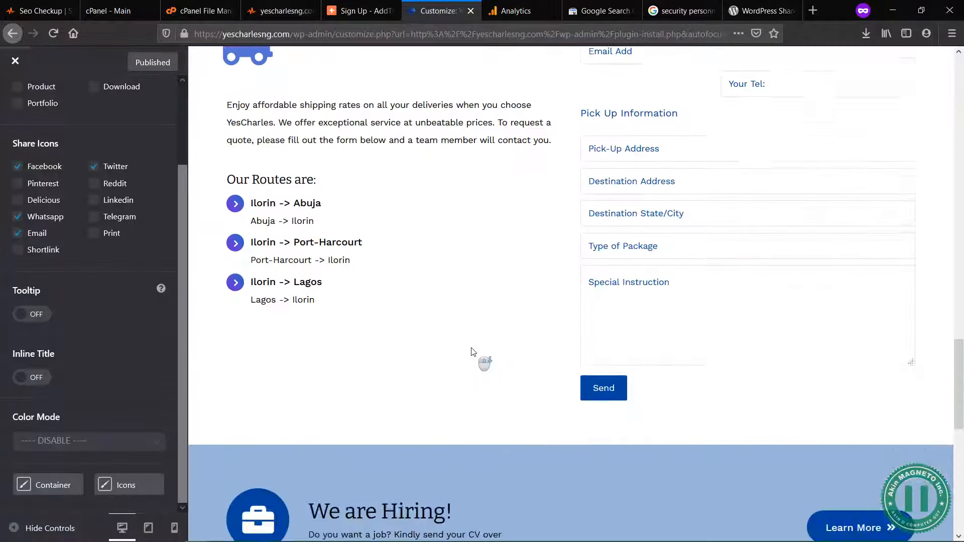
{"action": "scroll", "coordinate": [471, 352], "scroll_direction": "down", "scroll_amount": 8}
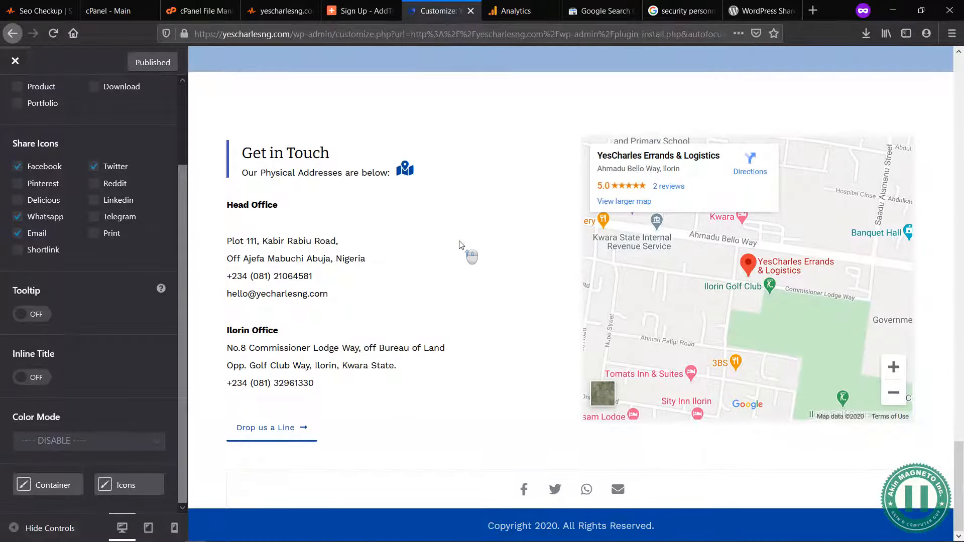
Step: Open the HR / Outsourcing service page in the preview and check the share icons above its footer
{"action": "scroll", "coordinate": [466, 255], "scroll_direction": "up", "scroll_amount": 20}
{"action": "mouse_move", "coordinate": [648, 106]}
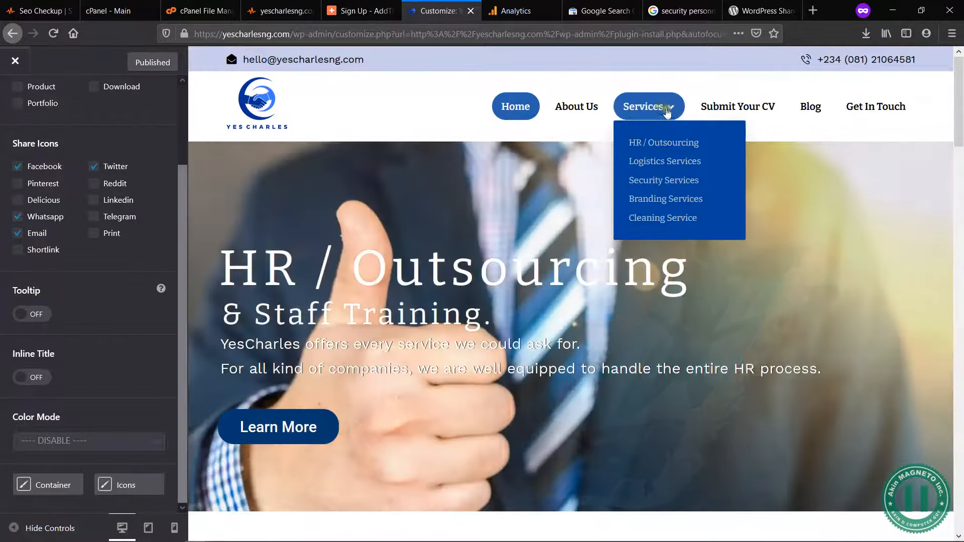
{"action": "left_click", "coordinate": [661, 144]}
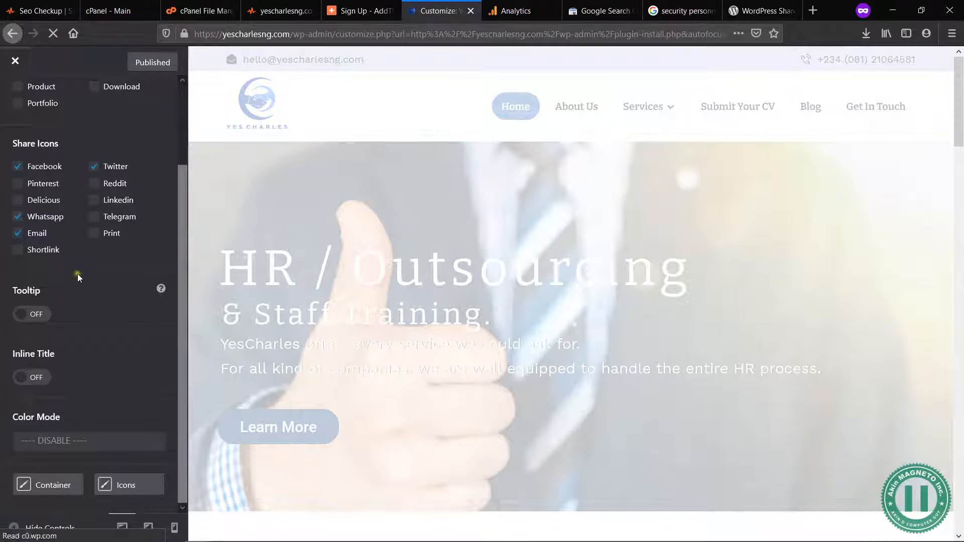
{"action": "scroll", "coordinate": [107, 304], "scroll_direction": "up", "scroll_amount": 2}
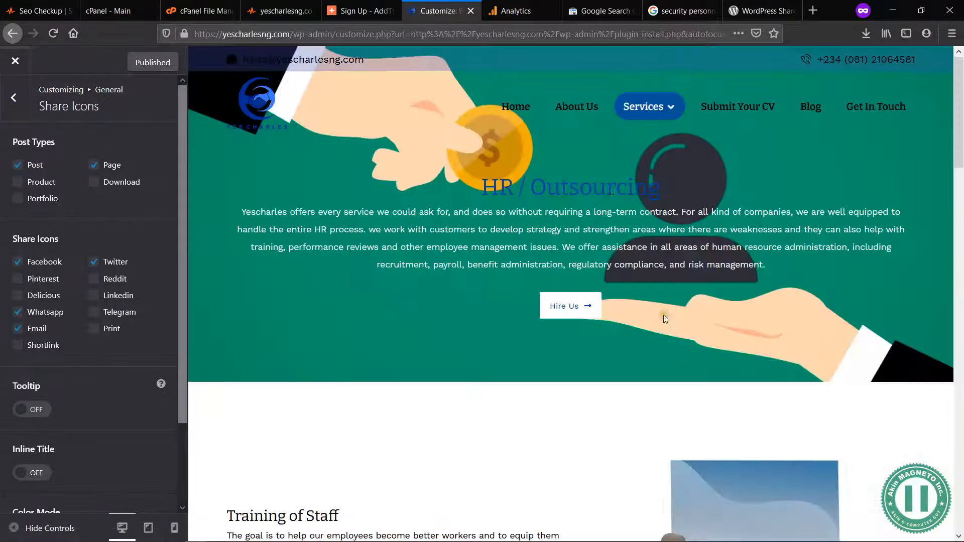
{"action": "scroll", "coordinate": [664, 315], "scroll_direction": "down", "scroll_amount": 15}
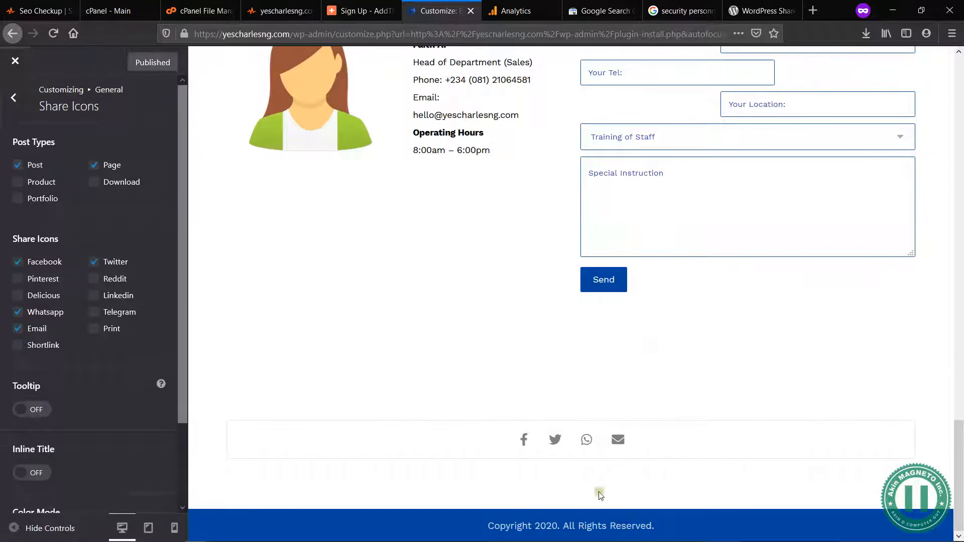
Step: Turn on Inline Title and Tooltip for the share icons and publish the changes
{"action": "scroll", "coordinate": [116, 423], "scroll_direction": "down", "scroll_amount": 2}
{"action": "scroll", "coordinate": [116, 423], "scroll_direction": "down", "scroll_amount": 1}
{"action": "left_click", "coordinate": [32, 377]}
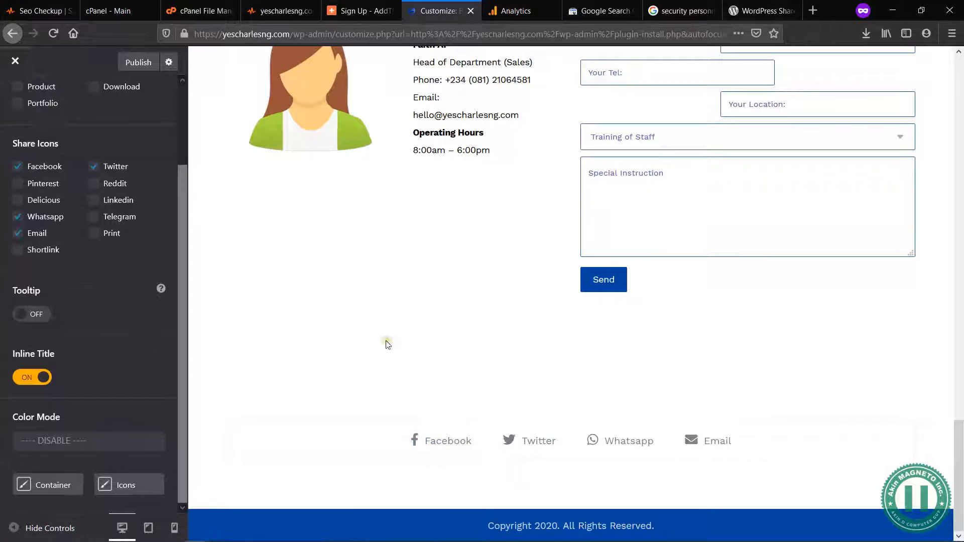
{"action": "left_click", "coordinate": [36, 315]}
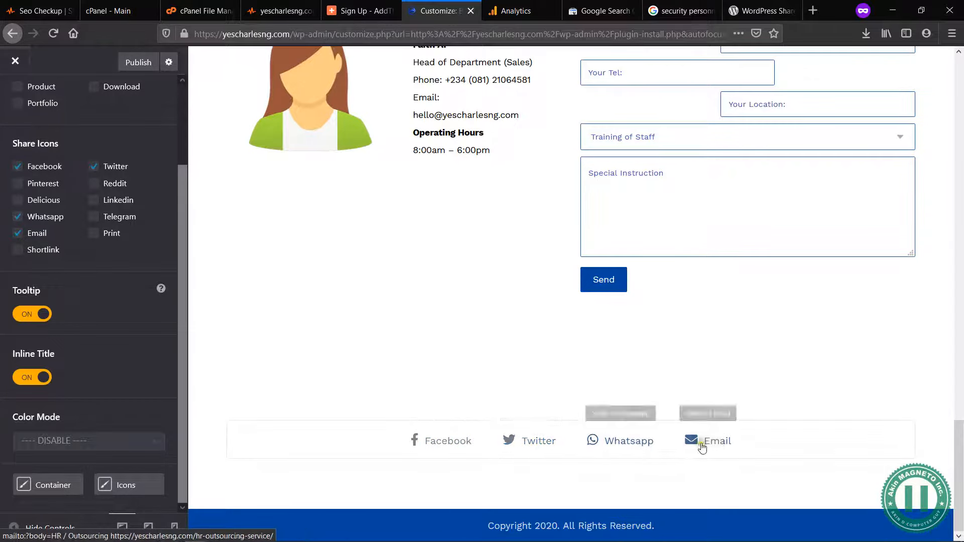
{"action": "left_click", "coordinate": [138, 62]}
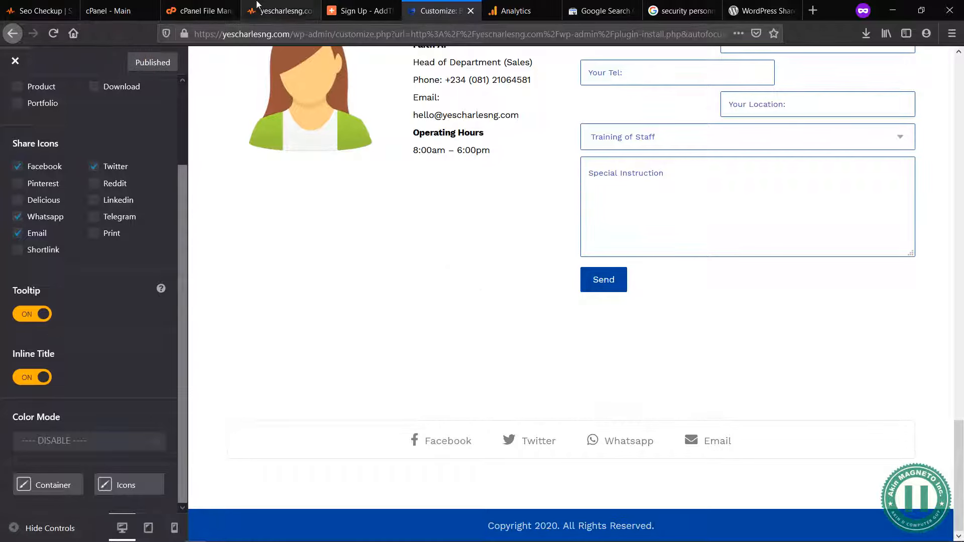
Step: Switch to the SEO Site Checkup audit and review its HTML page size, compression and site loading speed tests
{"action": "left_click", "coordinate": [282, 11]}
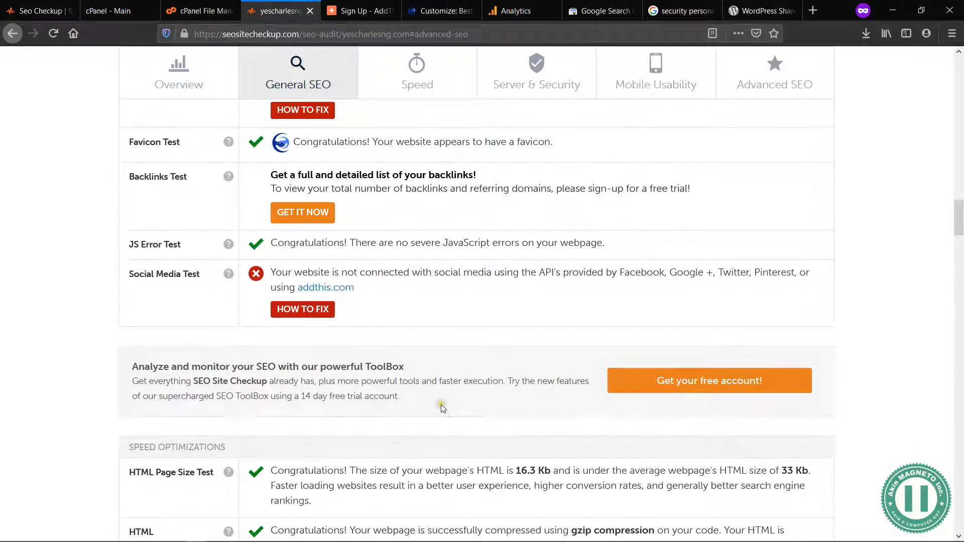
{"action": "scroll", "coordinate": [442, 405], "scroll_direction": "down", "scroll_amount": 5}
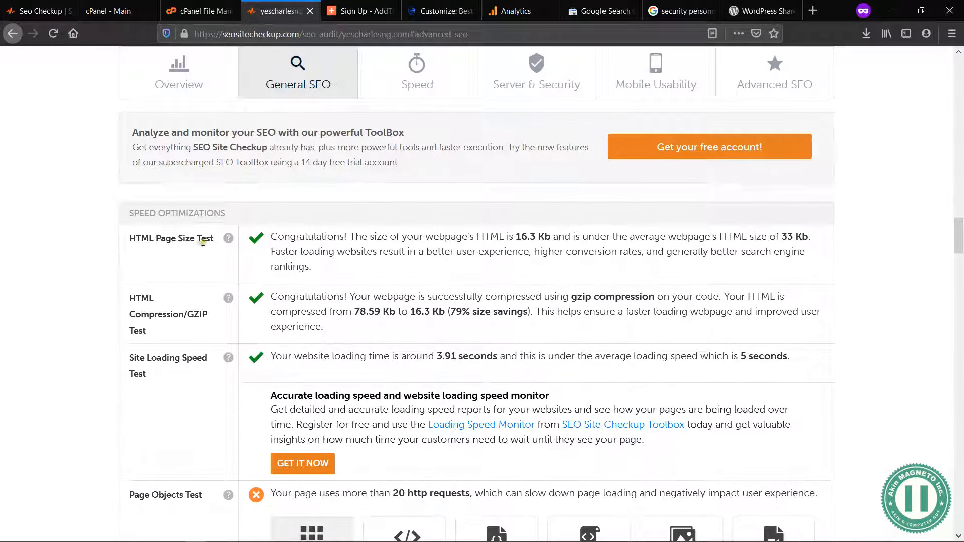
{"action": "left_click_drag", "start_coordinate": [127, 240], "coordinate": [364, 437]}
{"action": "left_click", "coordinate": [364, 437]}
{"action": "left_click_drag", "start_coordinate": [155, 330], "coordinate": [128, 297]}
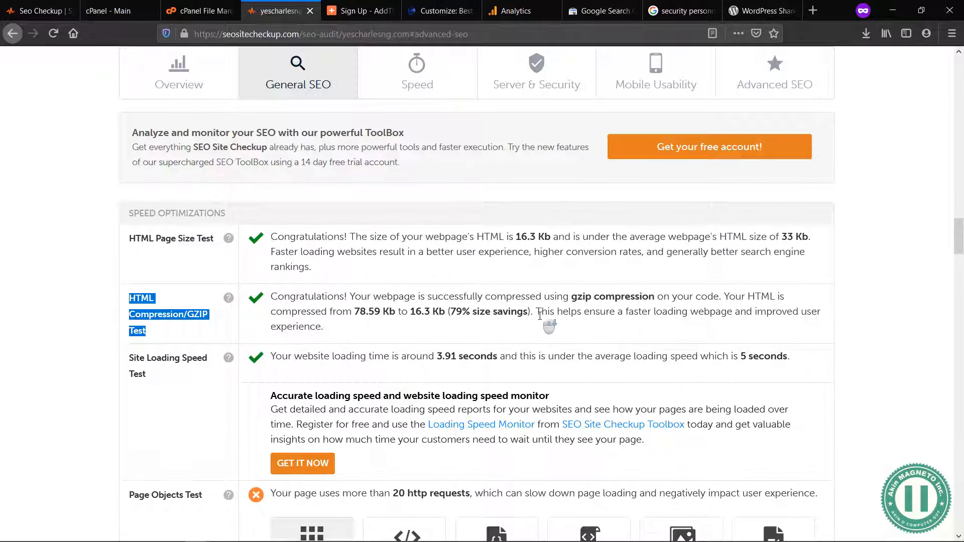
{"action": "scroll", "coordinate": [540, 315], "scroll_direction": "down", "scroll_amount": 3}
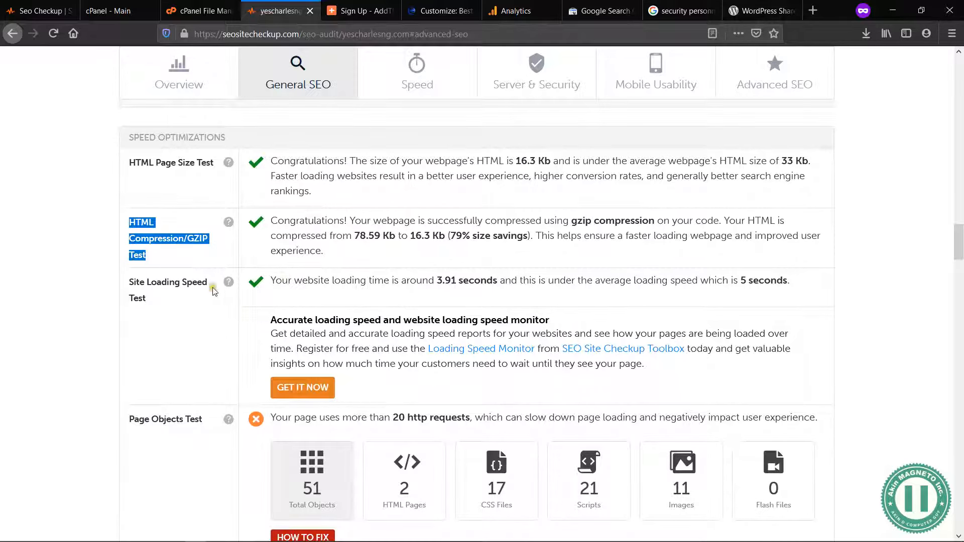
{"action": "left_click_drag", "start_coordinate": [146, 298], "coordinate": [130, 281]}
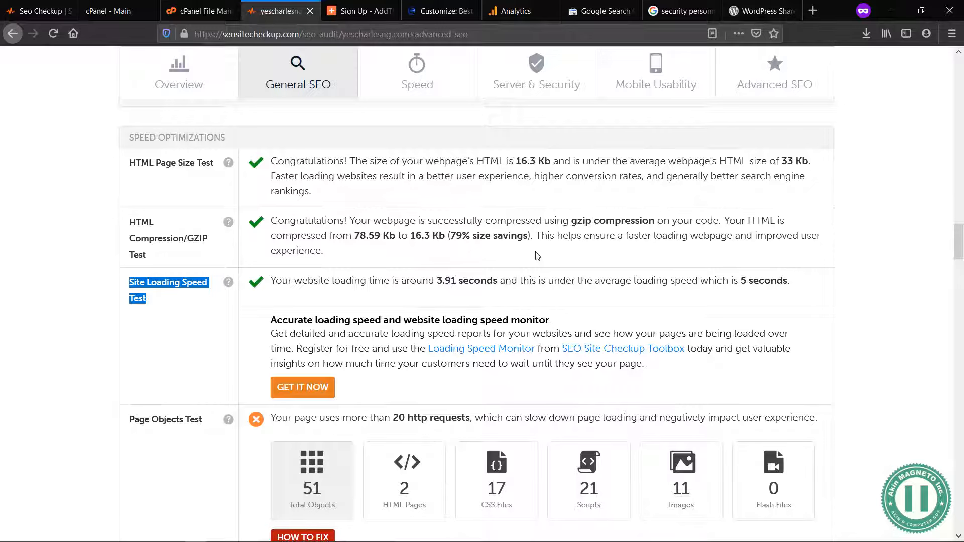
Step: Examine the Page Objects Test in the speed results and read its how-to-fix guidance
{"action": "scroll", "coordinate": [537, 257], "scroll_direction": "down", "scroll_amount": 5}
{"action": "scroll", "coordinate": [518, 284], "scroll_direction": "up", "scroll_amount": 2}
{"action": "scroll", "coordinate": [384, 351], "scroll_direction": "up", "scroll_amount": 3}
{"action": "scroll", "coordinate": [392, 351], "scroll_direction": "down", "scroll_amount": 3}
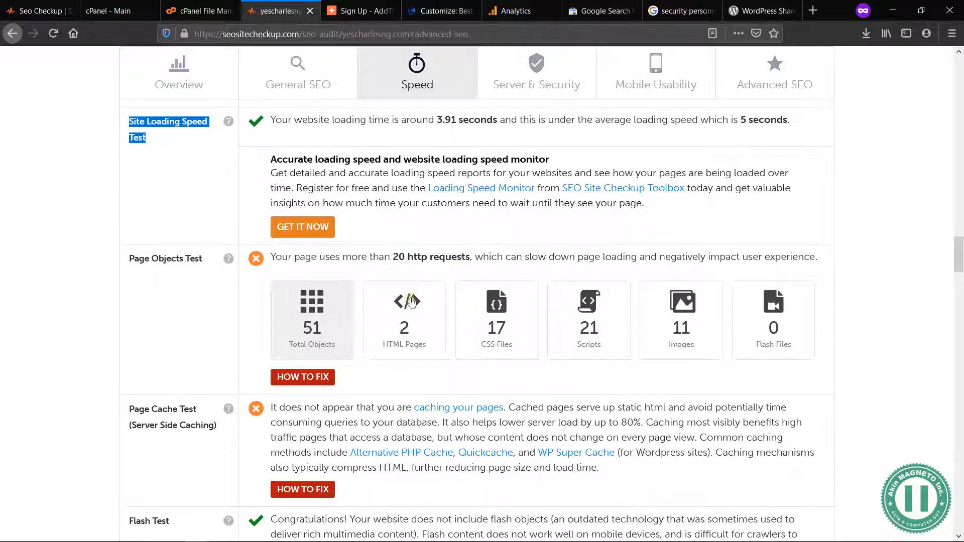
{"action": "left_click", "coordinate": [297, 381]}
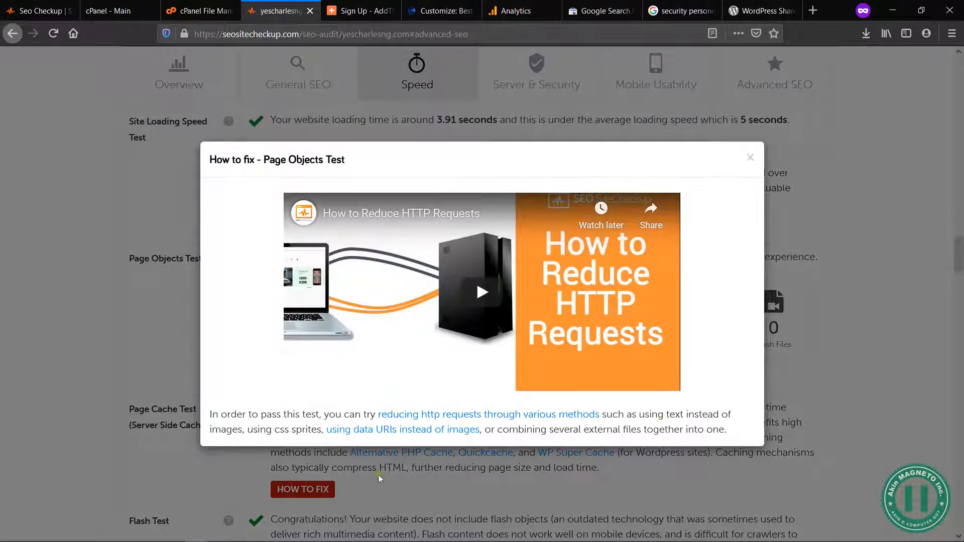
{"action": "left_click", "coordinate": [754, 157]}
{"action": "scroll", "coordinate": [852, 324], "scroll_direction": "down", "scroll_amount": 2}
{"action": "scroll", "coordinate": [852, 324], "scroll_direction": "down", "scroll_amount": 2}
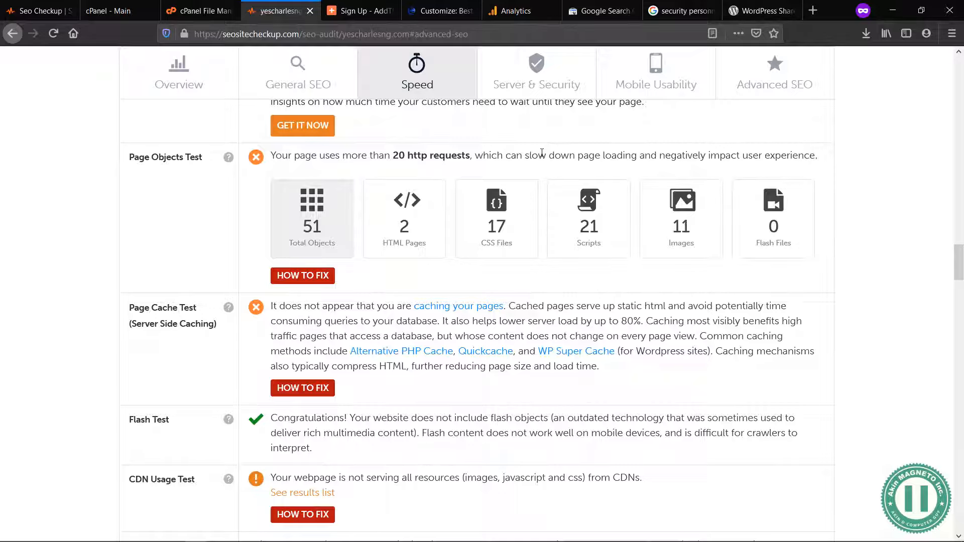
{"action": "left_click", "coordinate": [304, 277]}
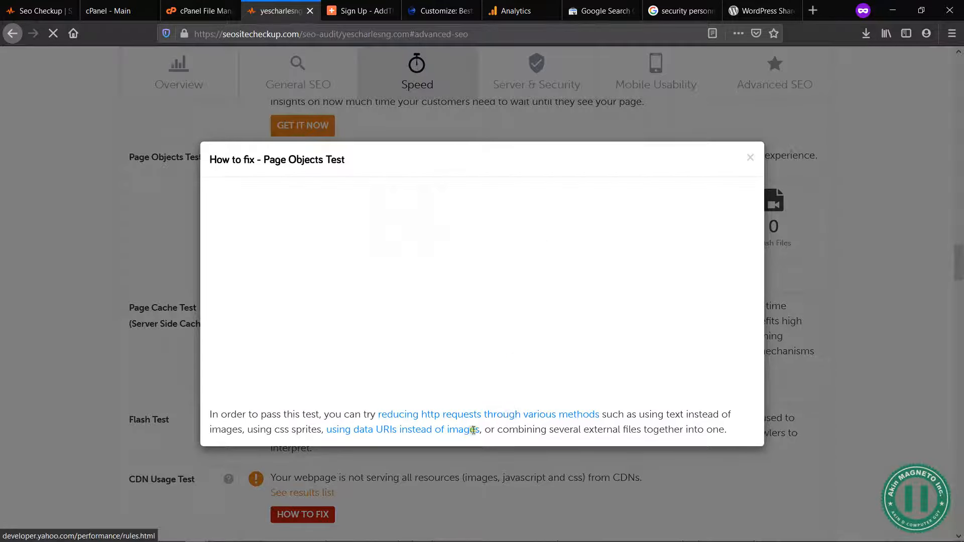
{"action": "left_click", "coordinate": [751, 161]}
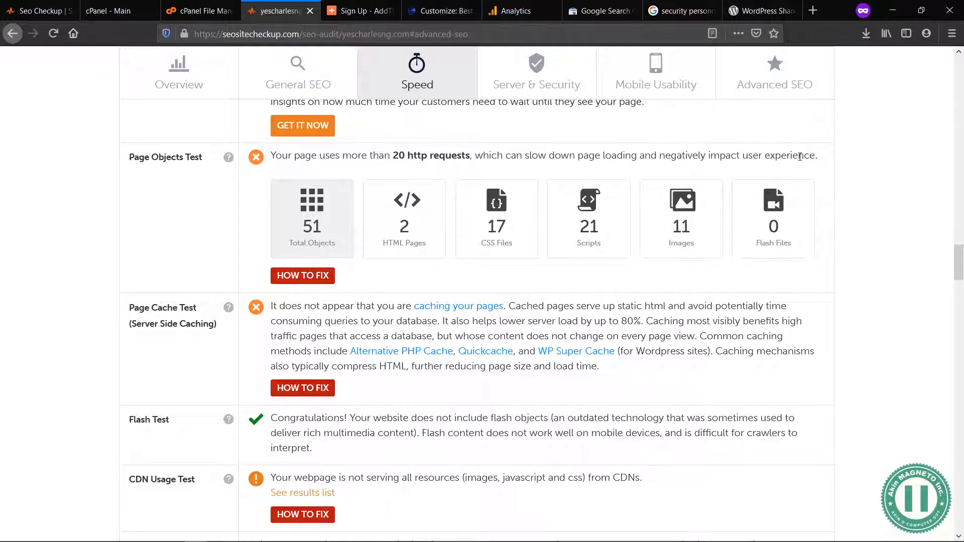
{"action": "double_click", "coordinate": [495, 156]}
{"action": "left_click", "coordinate": [496, 156]}
Step: Read the Page Cache Test explanation, including the caching method suggested for WordPress sites
{"action": "scroll", "coordinate": [351, 316], "scroll_direction": "down", "scroll_amount": 2}
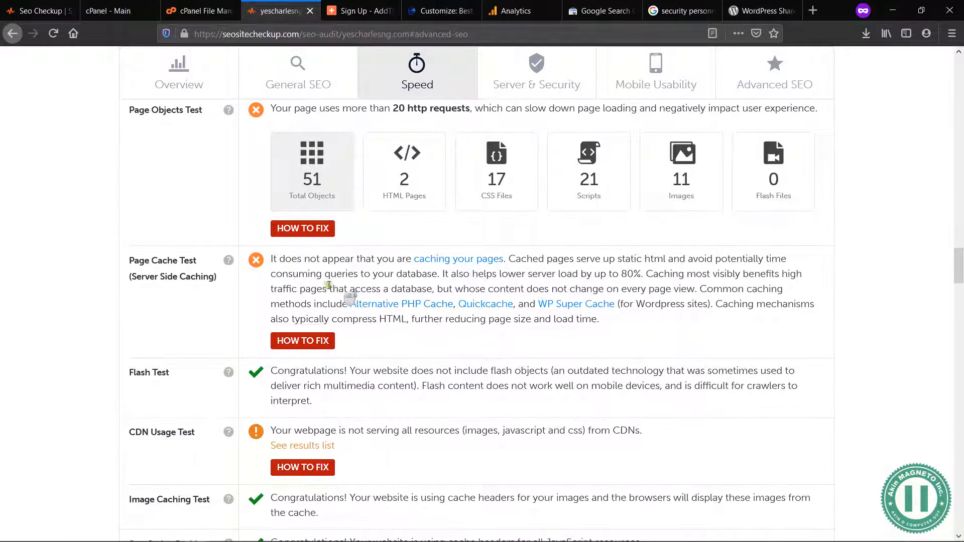
{"action": "left_click", "coordinate": [270, 258]}
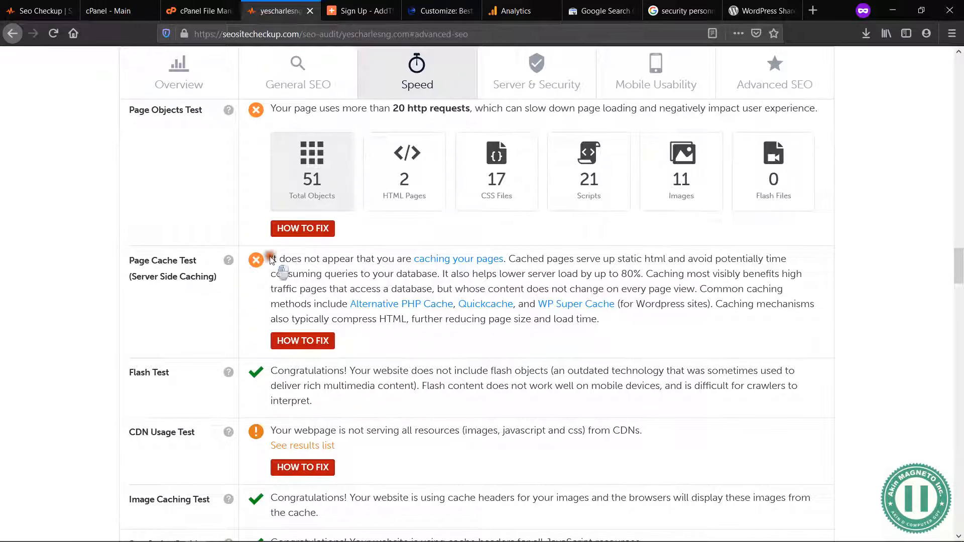
{"action": "left_click_drag", "start_coordinate": [271, 258], "coordinate": [366, 274]}
{"action": "left_click", "coordinate": [365, 272]}
{"action": "scroll", "coordinate": [553, 275], "scroll_direction": "up", "scroll_amount": 9}
{"action": "scroll", "coordinate": [553, 274], "scroll_direction": "down", "scroll_amount": 2}
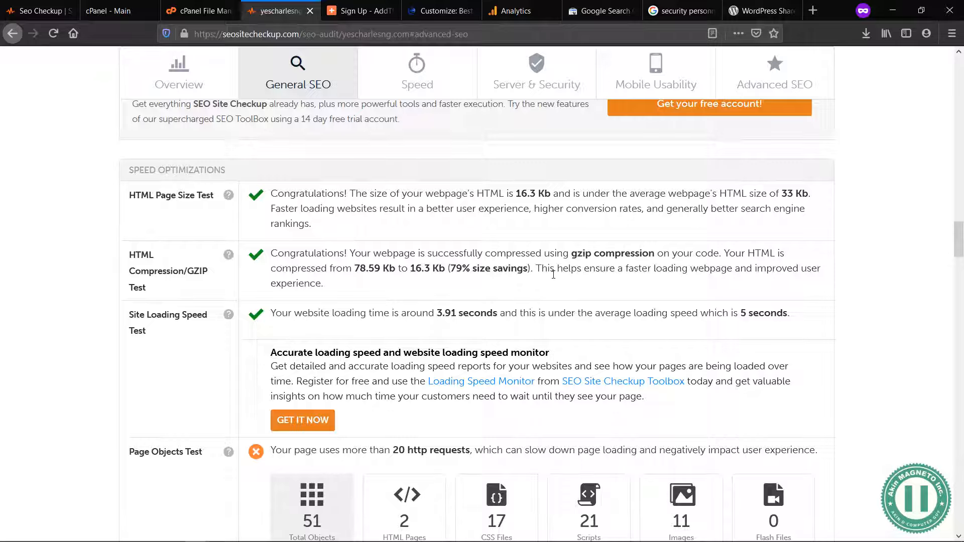
{"action": "scroll", "coordinate": [553, 275], "scroll_direction": "down", "scroll_amount": 7}
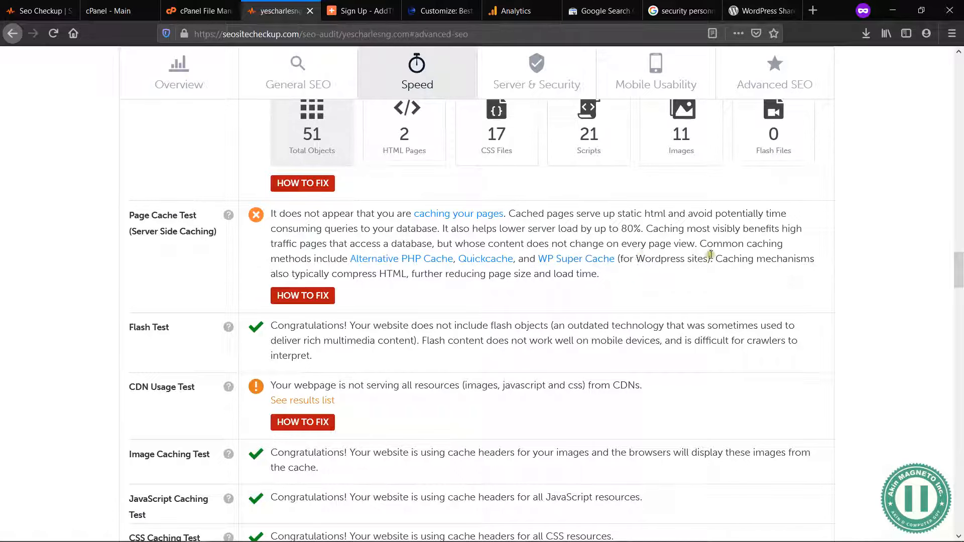
{"action": "left_click_drag", "start_coordinate": [708, 259], "coordinate": [621, 256]}
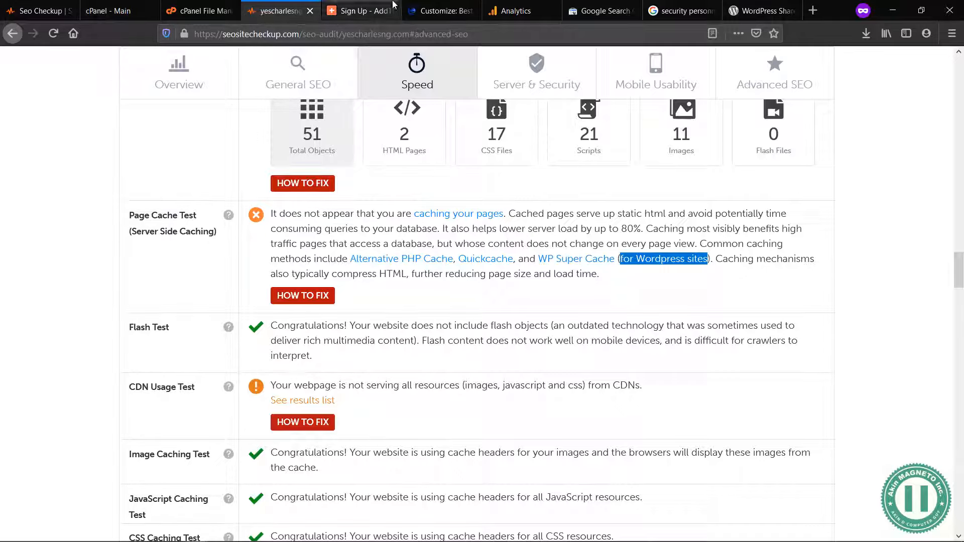
Step: Close the yescharlesng.com theme customizer and open a fresh Add Plugins page in the WordPress admin
{"action": "left_click", "coordinate": [438, 11]}
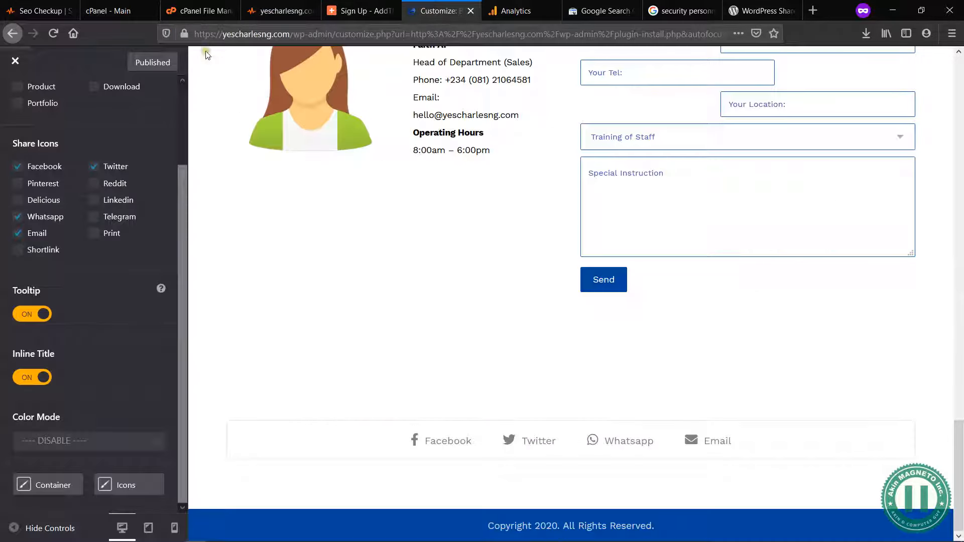
{"action": "left_click", "coordinate": [13, 62]}
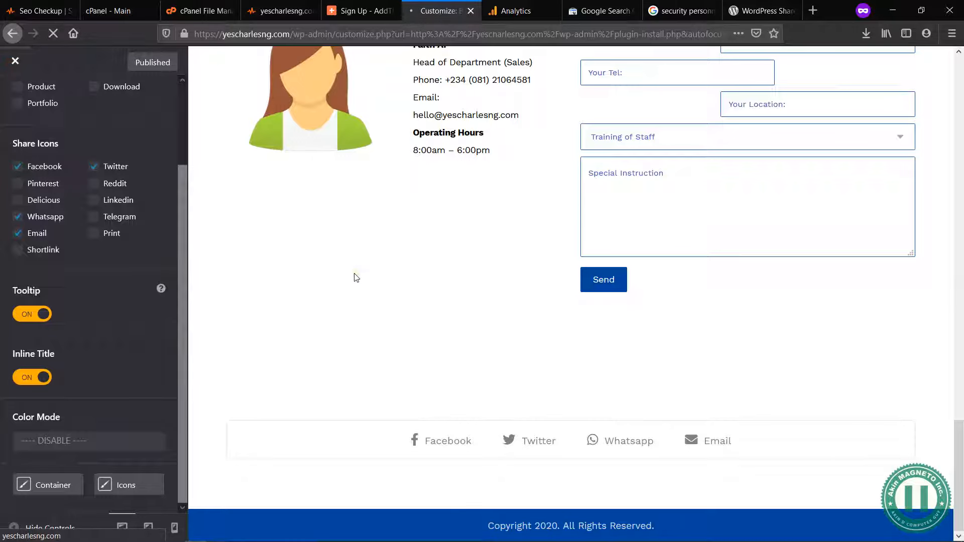
{"action": "left_click", "coordinate": [198, 11]}
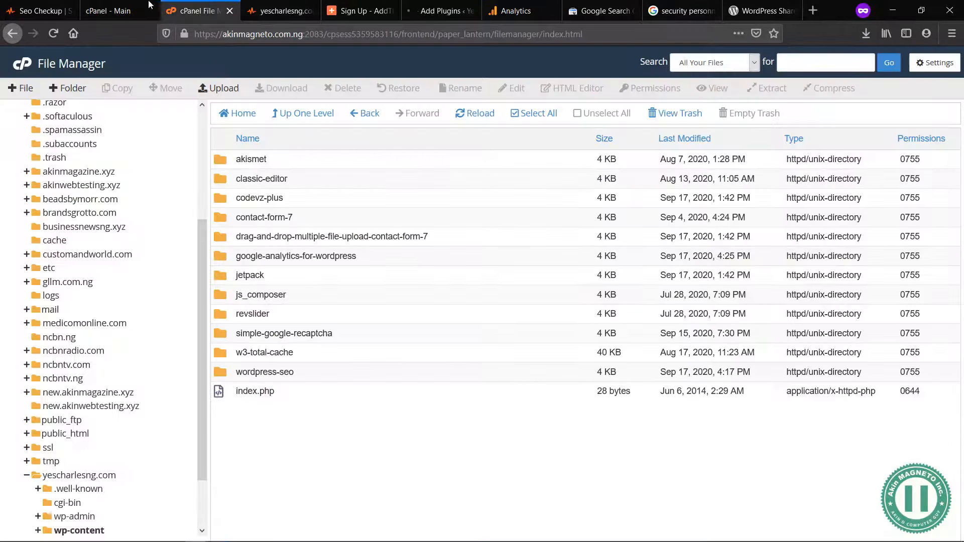
{"action": "left_click", "coordinate": [279, 9]}
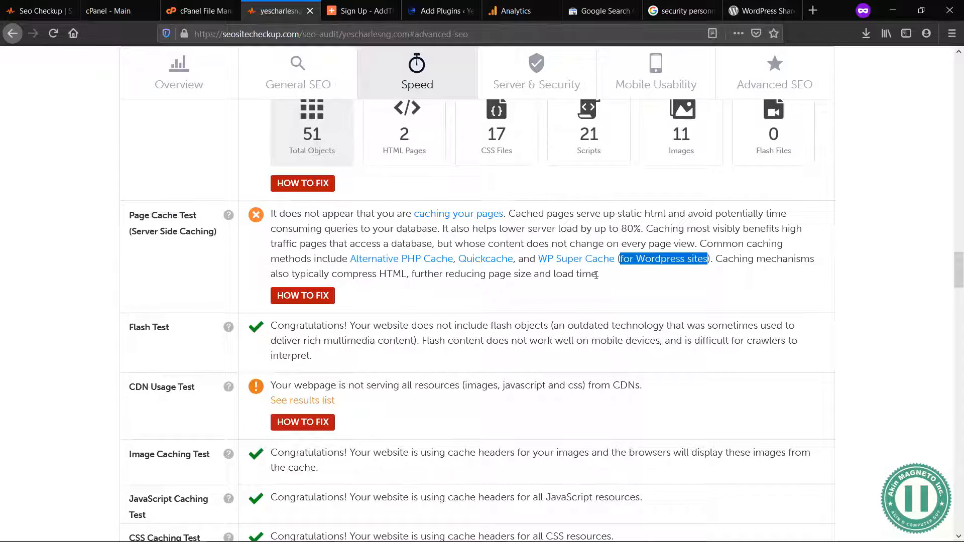
{"action": "left_click", "coordinate": [438, 10]}
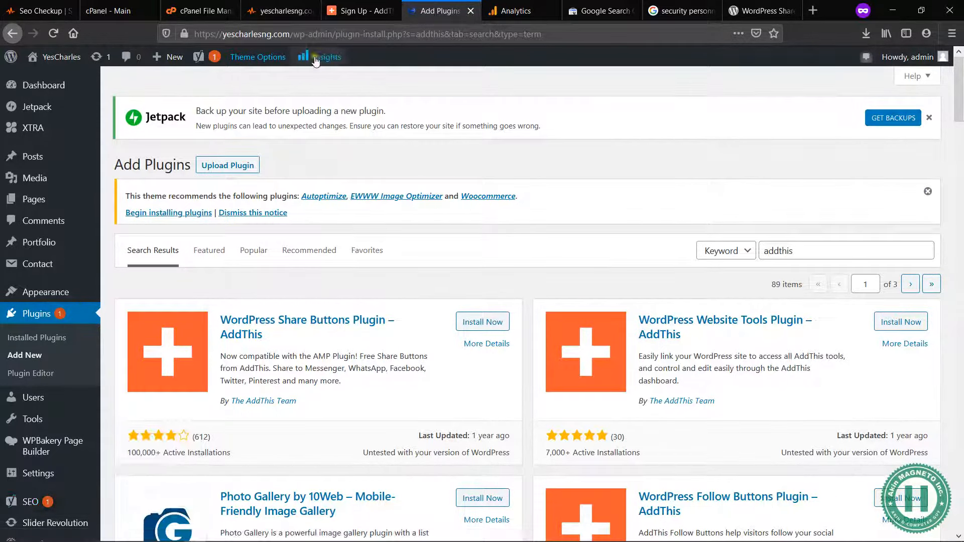
{"action": "scroll", "coordinate": [47, 378], "scroll_direction": "down", "scroll_amount": 10}
{"action": "mouse_move", "coordinate": [39, 439]}
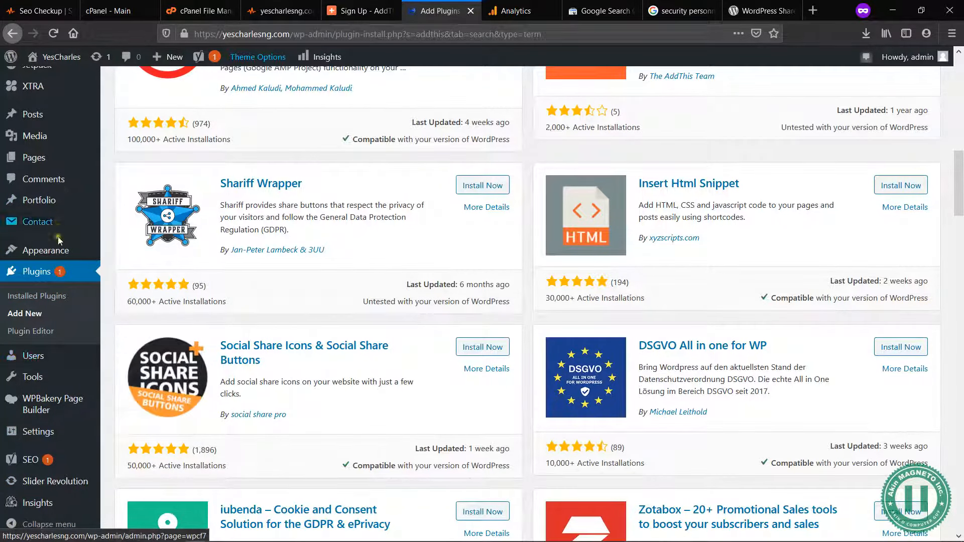
{"action": "left_click", "coordinate": [30, 316]}
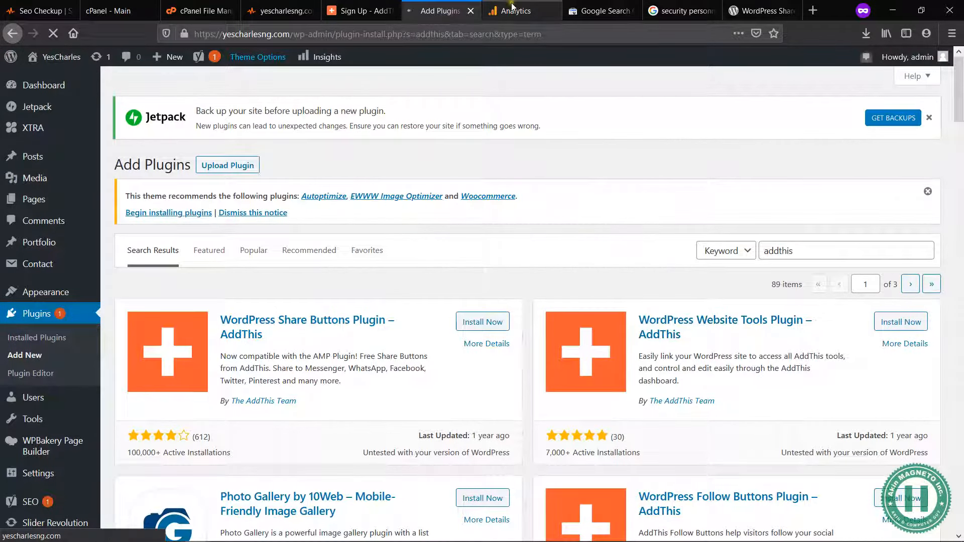
Step: Check the reloaded Add Plugins page and return to the Page Cache Test in the SEO Site Checkup audit
{"action": "left_click", "coordinate": [513, 6]}
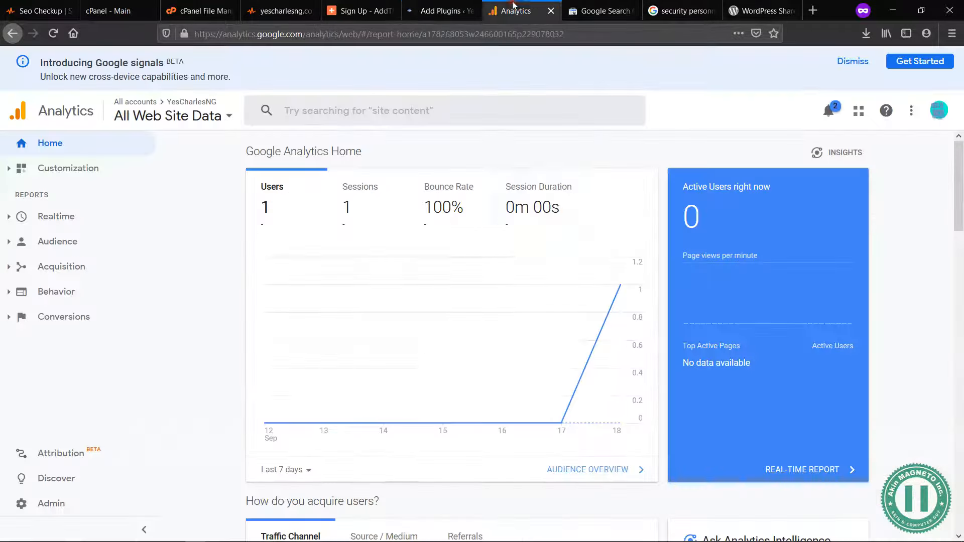
{"action": "left_click", "coordinate": [415, 11]}
{"action": "left_click", "coordinate": [386, 4]}
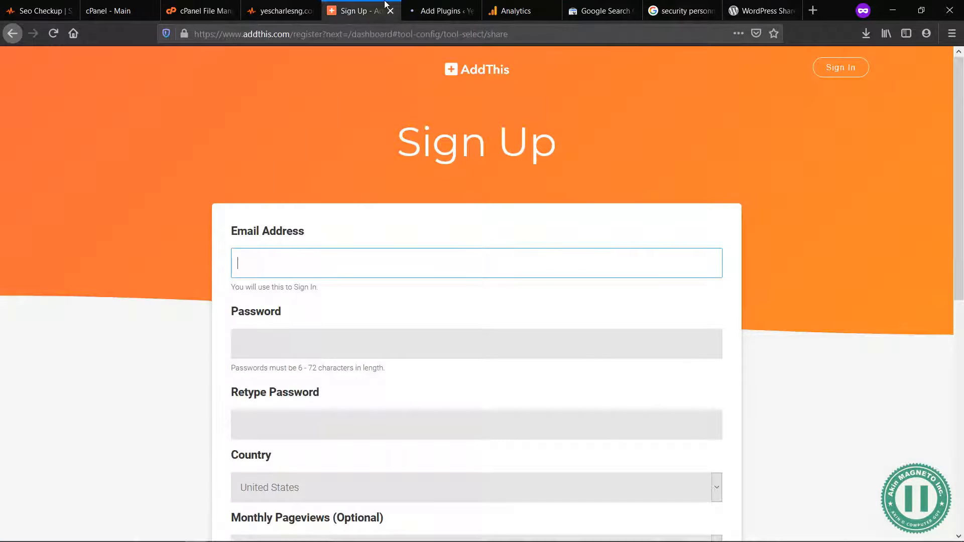
{"action": "left_click", "coordinate": [291, 11]}
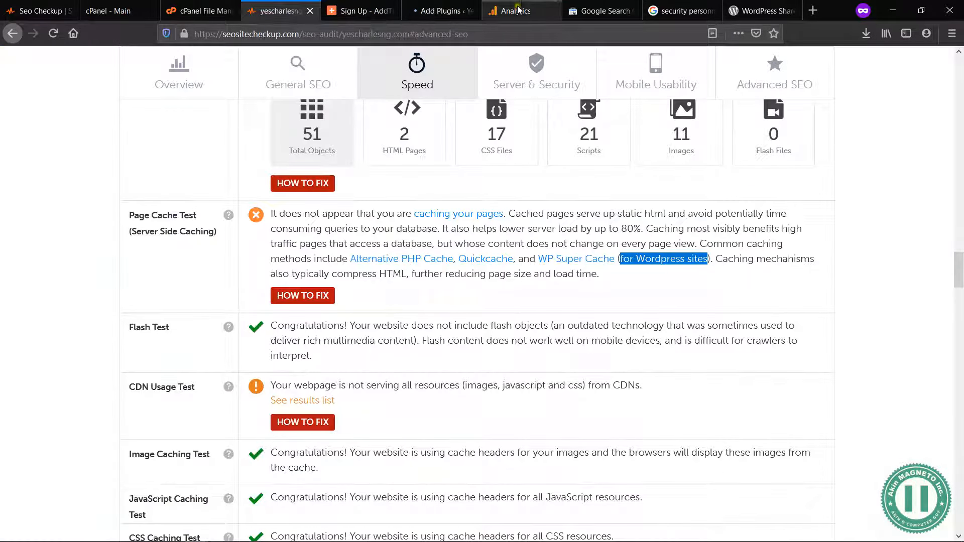
{"action": "left_click", "coordinate": [520, 8]}
{"action": "left_click", "coordinate": [607, 12]}
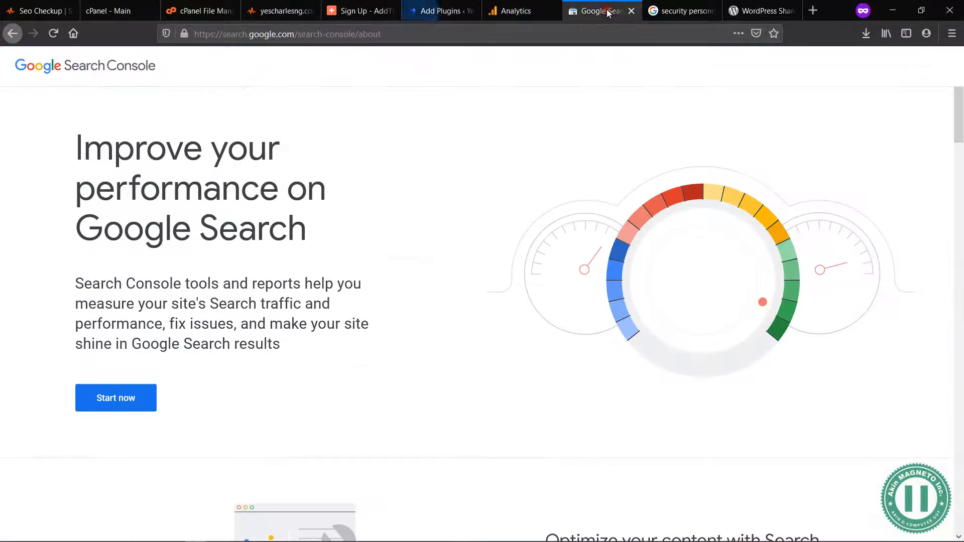
{"action": "left_click", "coordinate": [445, 10]}
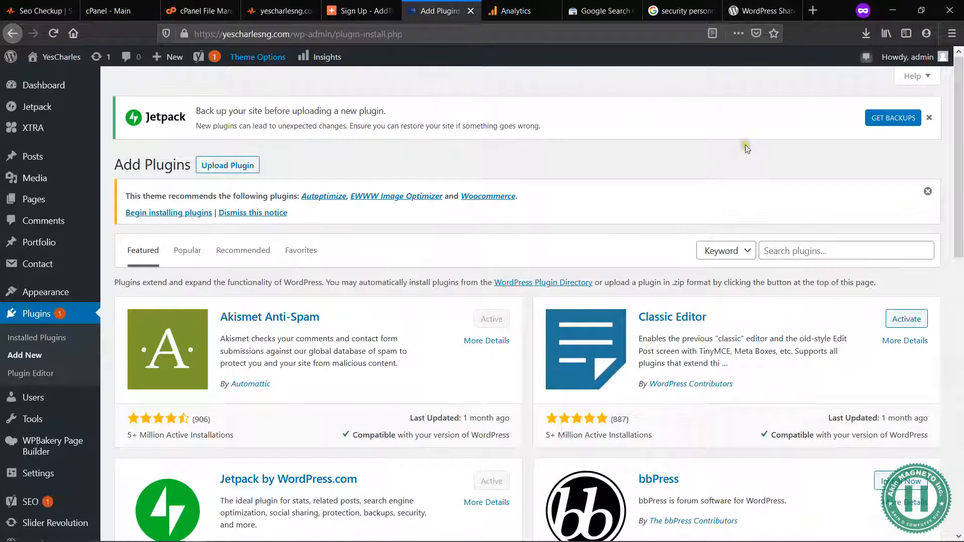
{"action": "left_click", "coordinate": [268, 11]}
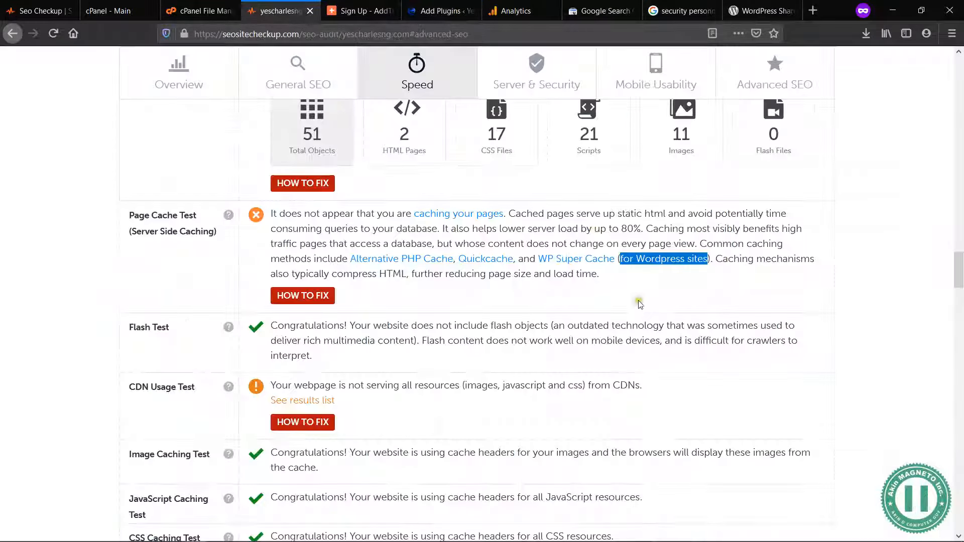
Step: Search the WordPress plugin directory on the Add Plugins page for "WP Super Cache"
{"action": "left_click", "coordinate": [637, 272]}
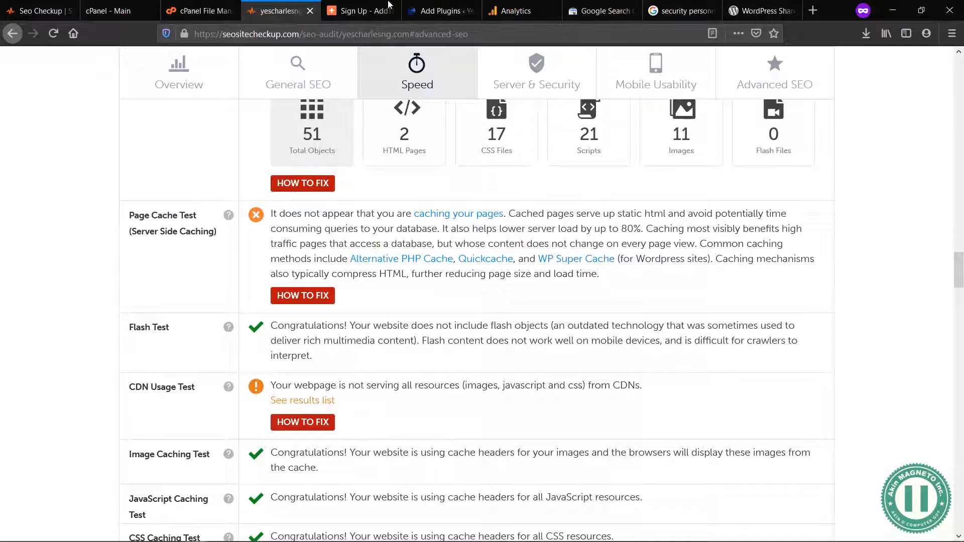
{"action": "left_click", "coordinate": [408, 5]}
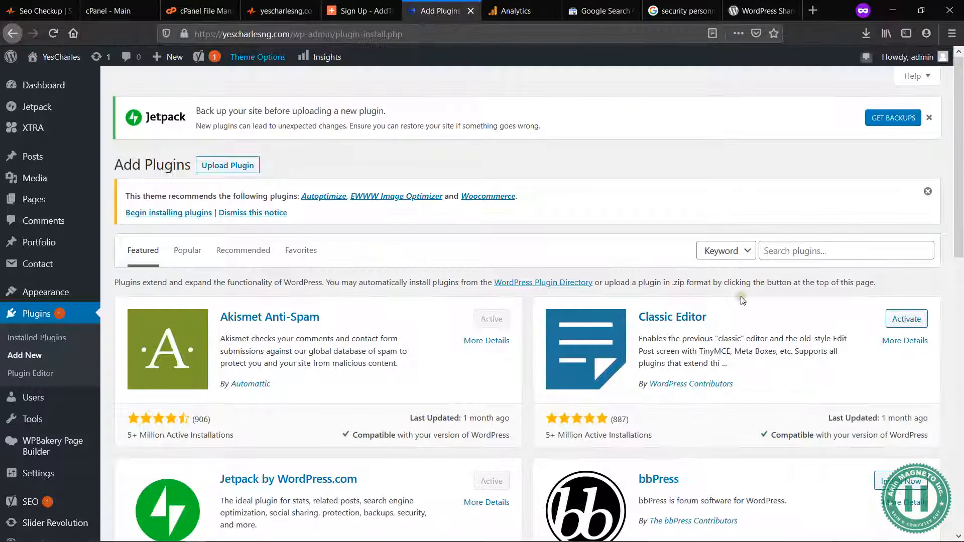
{"action": "left_click", "coordinate": [784, 247]}
{"action": "type", "text": "WP Super Cach"}
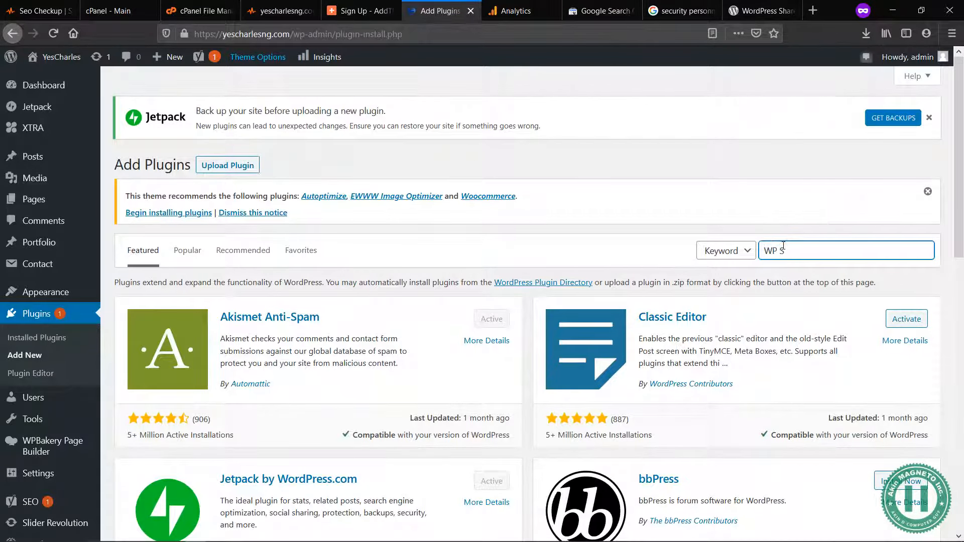
{"action": "type", "text": "e"}
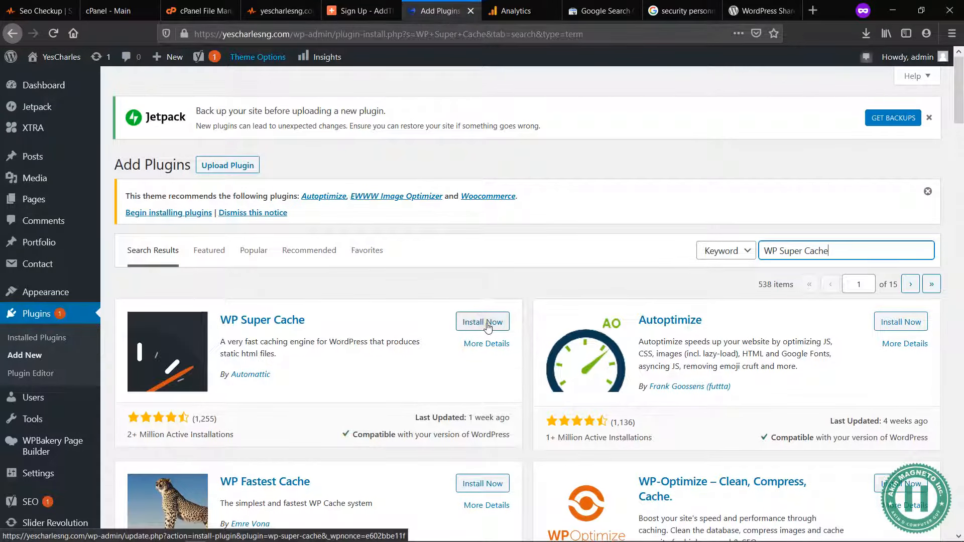
Step: Install the WP Super Cache plugin by Automattic and activate it
{"action": "left_click", "coordinate": [487, 327]}
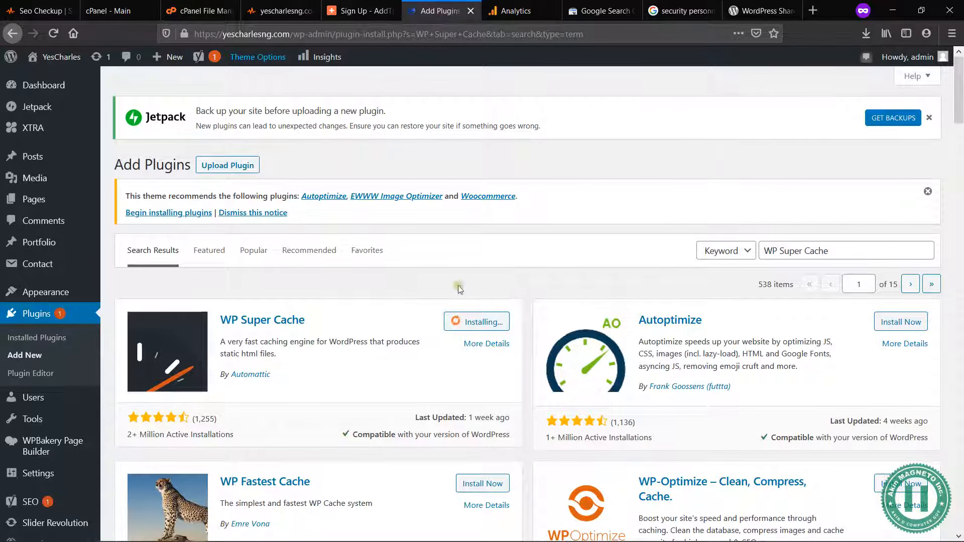
{"action": "left_click_drag", "start_coordinate": [271, 374], "coordinate": [233, 381]}
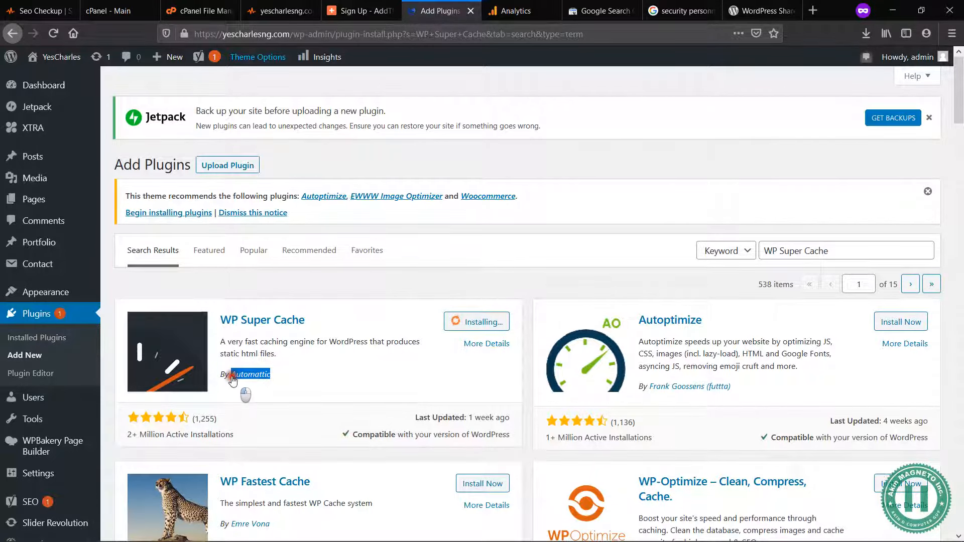
{"action": "left_click", "coordinate": [315, 349]}
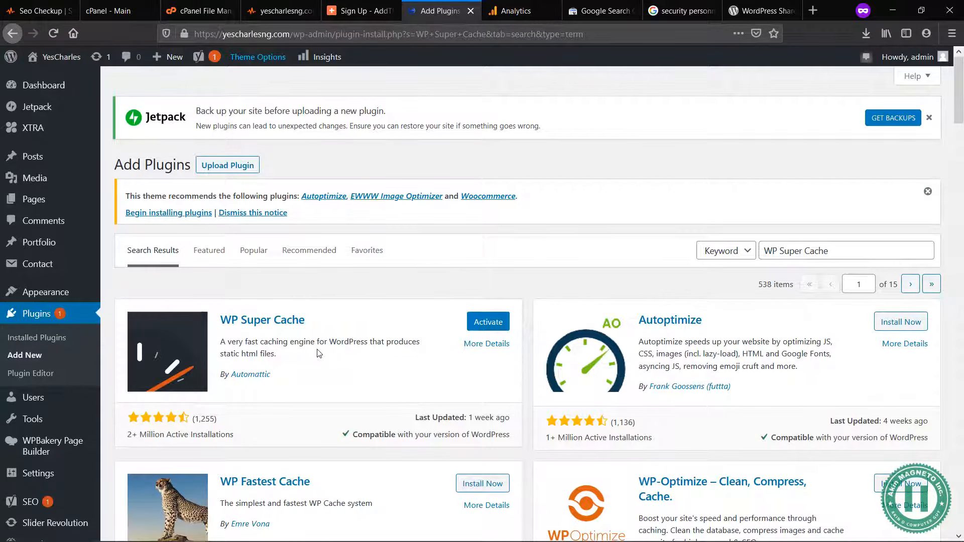
{"action": "left_click", "coordinate": [488, 323]}
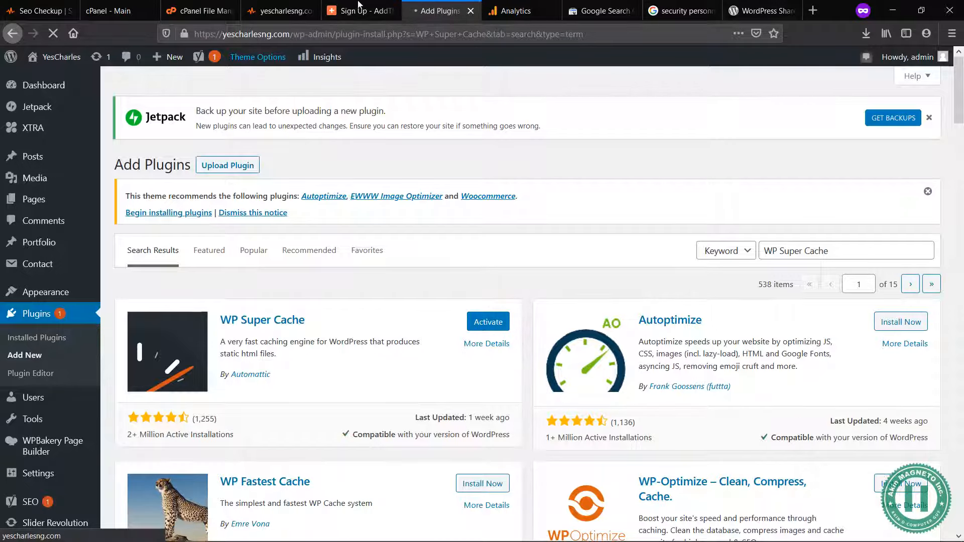
Step: Reread the caching benefits in the audit's Page Cache Test and open the WP Super Cache settings from the installed plugins
{"action": "left_click", "coordinate": [280, 11]}
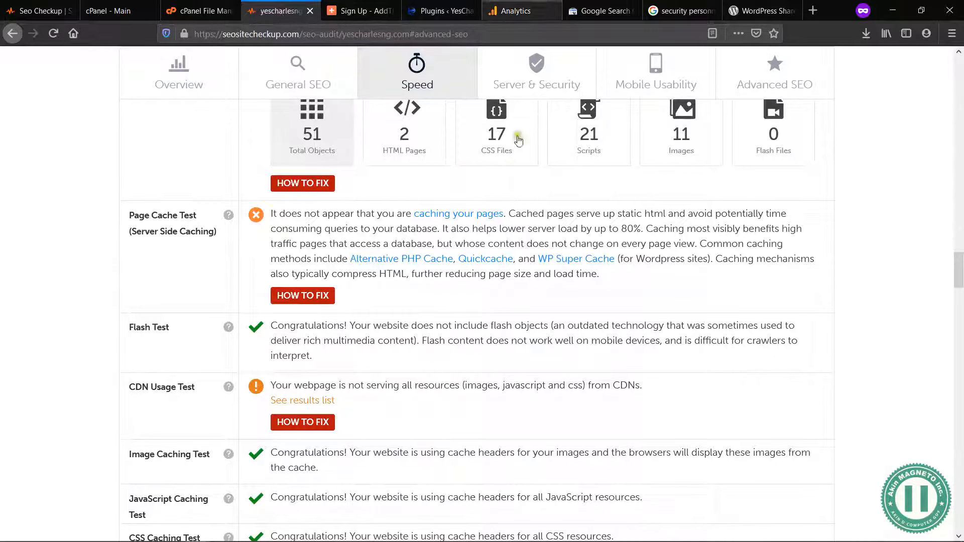
{"action": "left_click_drag", "start_coordinate": [511, 212], "coordinate": [596, 227]}
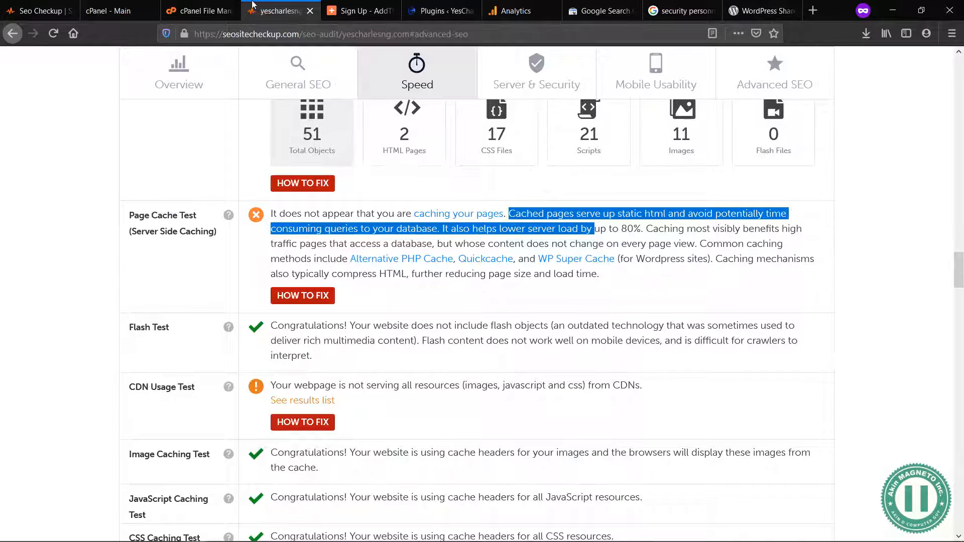
{"action": "left_click", "coordinate": [432, 11]}
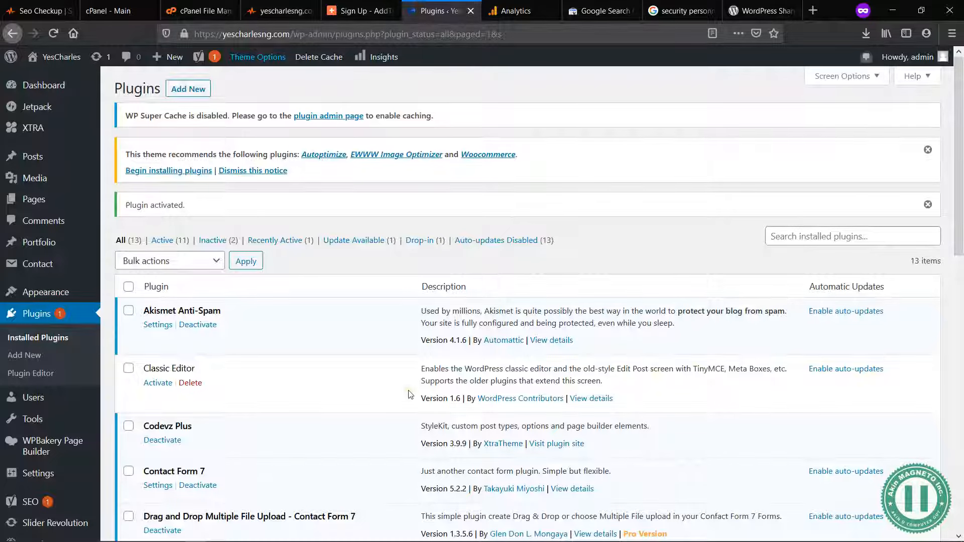
{"action": "scroll", "coordinate": [409, 395], "scroll_direction": "down", "scroll_amount": 10}
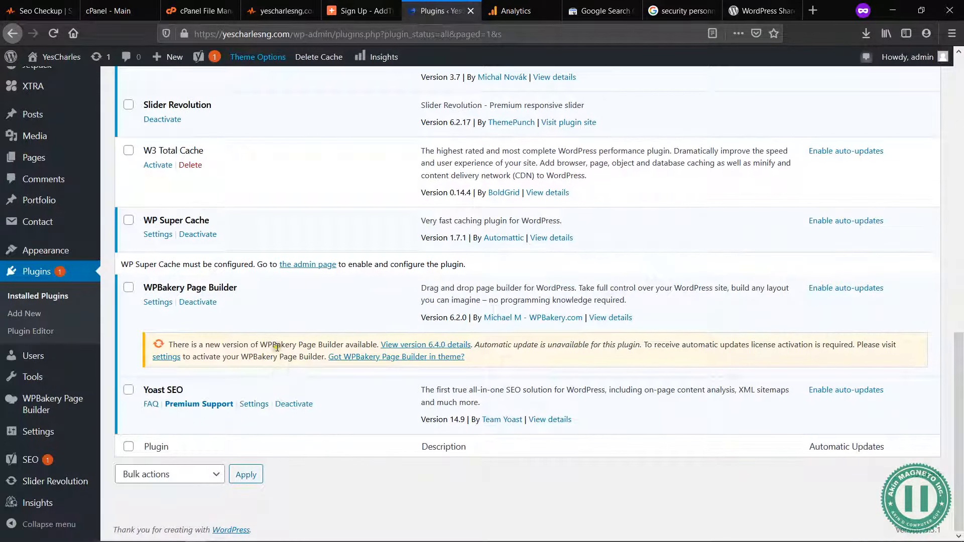
{"action": "scroll", "coordinate": [286, 250], "scroll_direction": "up", "scroll_amount": 2}
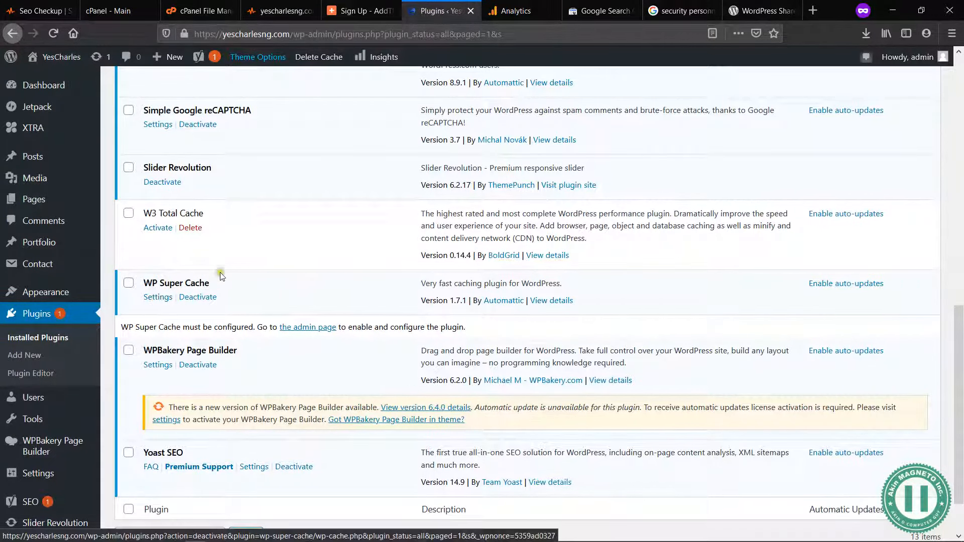
{"action": "mouse_move", "coordinate": [205, 215]}
{"action": "left_mouse_down"}
{"action": "mouse_move", "coordinate": [142, 217]}
{"action": "mouse_move", "coordinate": [209, 228]}
{"action": "left_mouse_up"}
{"action": "left_click", "coordinate": [209, 228]}
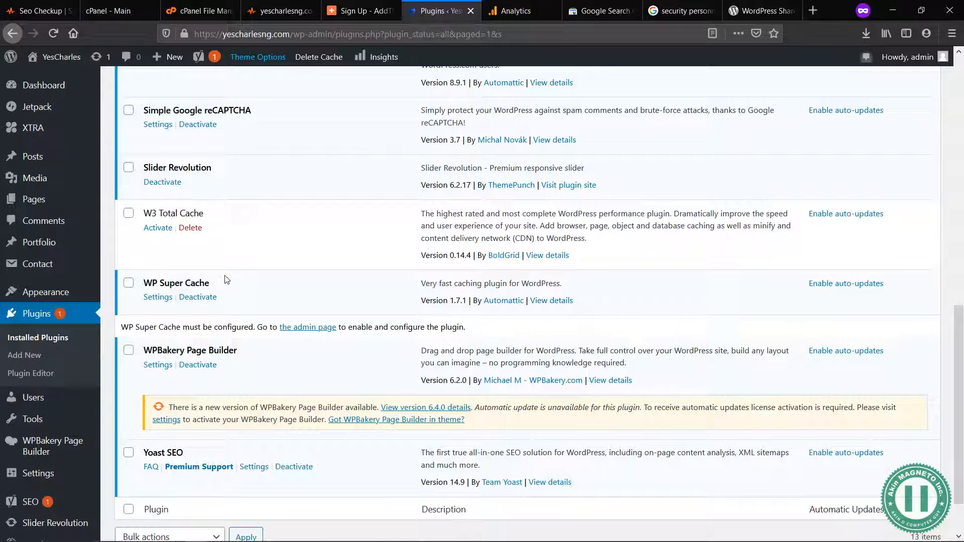
{"action": "left_click", "coordinate": [163, 298]}
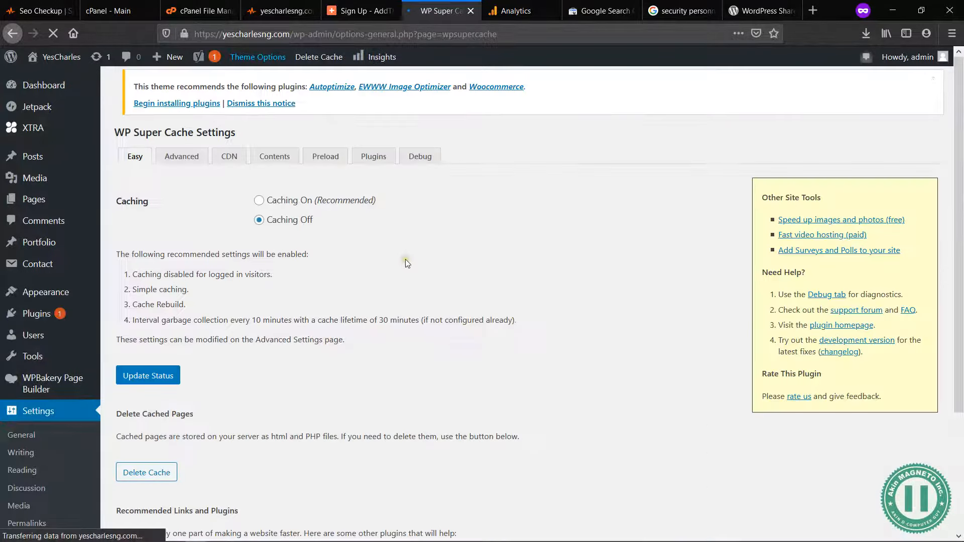
Step: Set WP Super Cache to the recommended Caching On option and update the status
{"action": "left_click_drag", "start_coordinate": [112, 200], "coordinate": [150, 200]}
{"action": "left_click", "coordinate": [149, 199]}
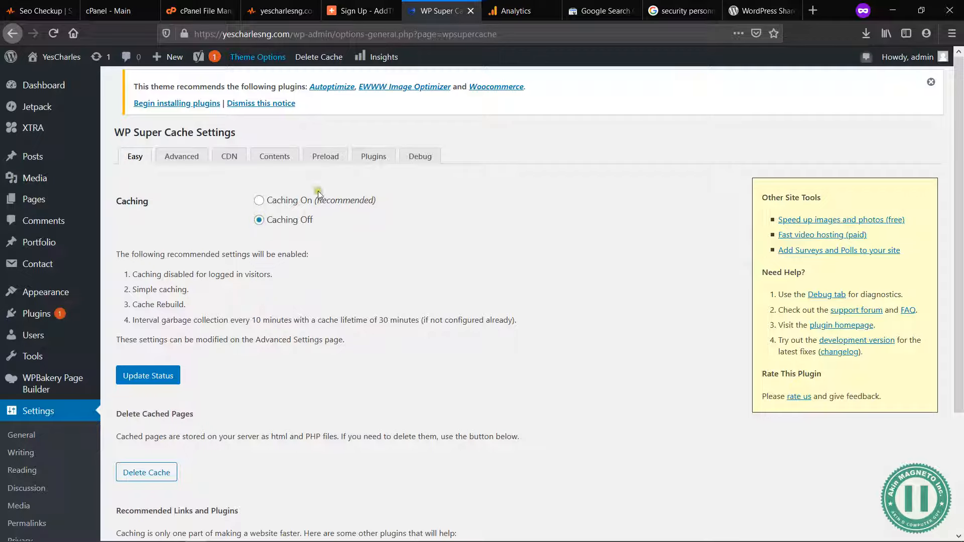
{"action": "left_click", "coordinate": [259, 200]}
{"action": "left_click_drag", "start_coordinate": [376, 200], "coordinate": [318, 206]}
{"action": "left_click", "coordinate": [412, 208]}
{"action": "left_click", "coordinate": [141, 378]}
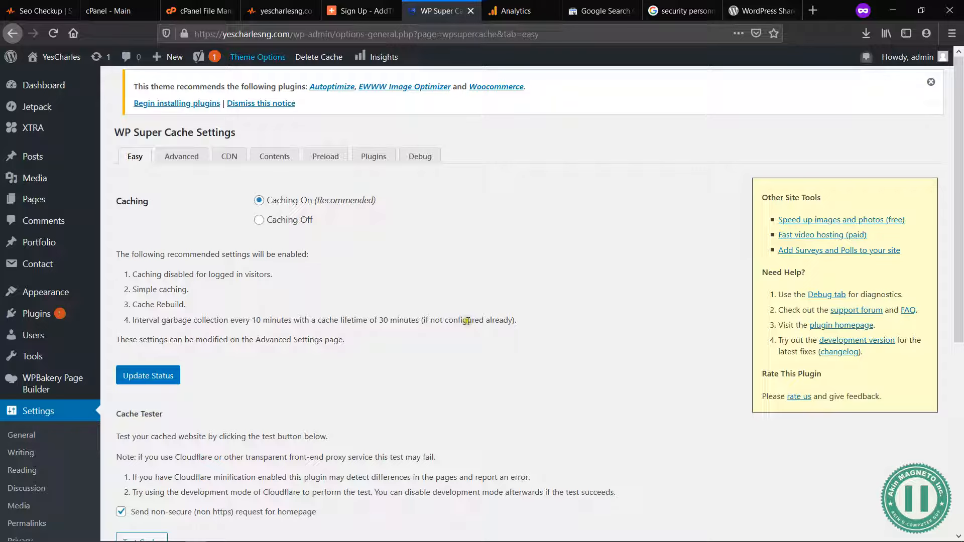
Step: Review the rest of WP Super Cache's Easy settings and view its Advanced settings
{"action": "scroll", "coordinate": [390, 360], "scroll_direction": "down", "scroll_amount": 5}
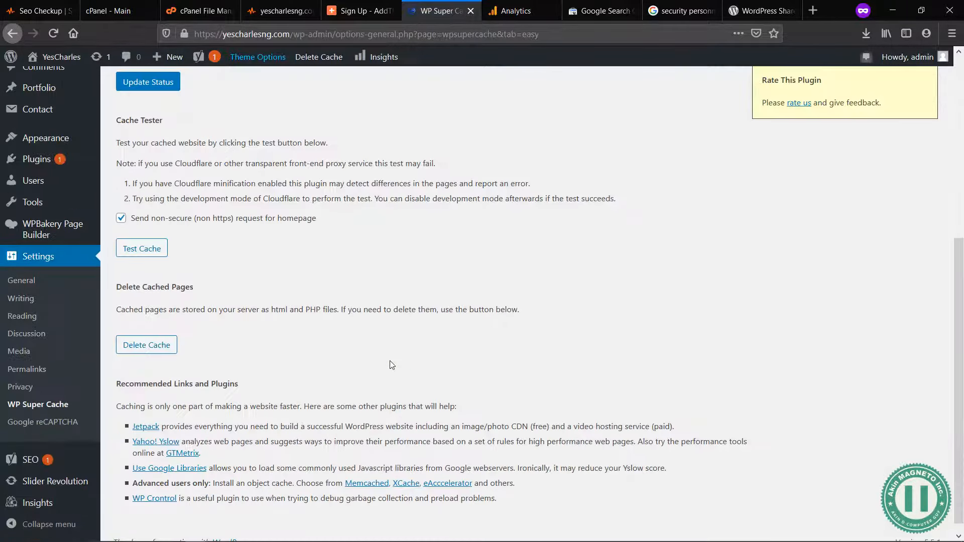
{"action": "scroll", "coordinate": [390, 361], "scroll_direction": "up", "scroll_amount": 5}
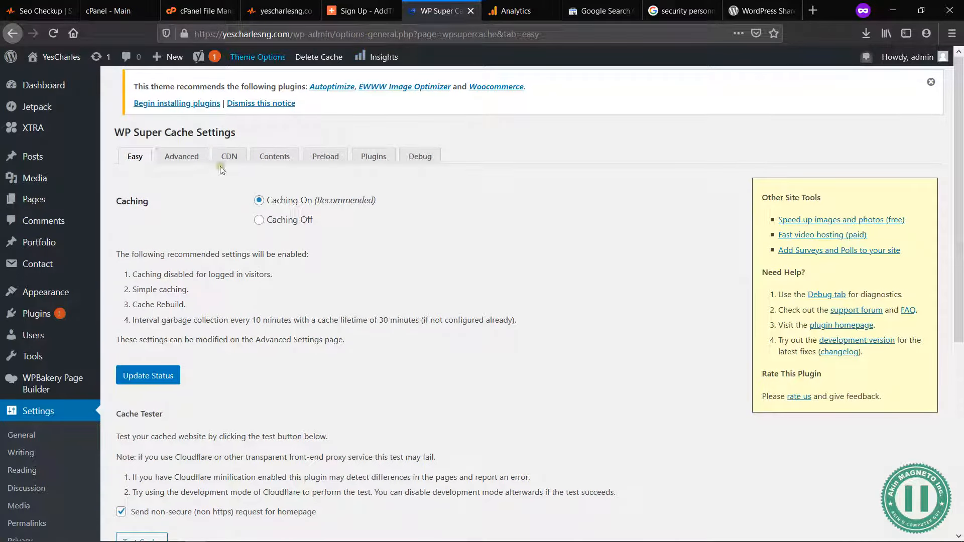
{"action": "left_click", "coordinate": [174, 159]}
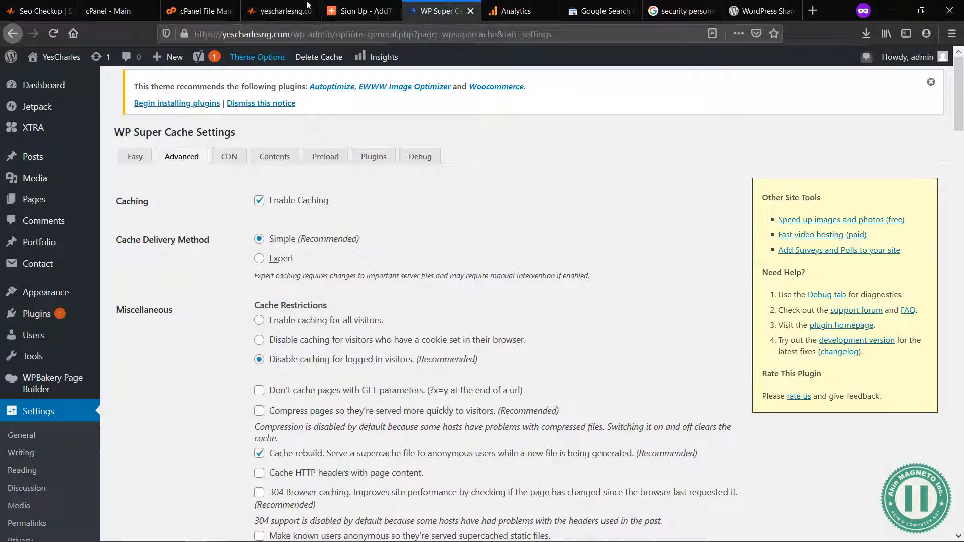
Step: Return to the Page Cache Test in the SEO audit and read the how-to-fix guidance for the CDN Usage Test
{"action": "left_click", "coordinate": [277, 4]}
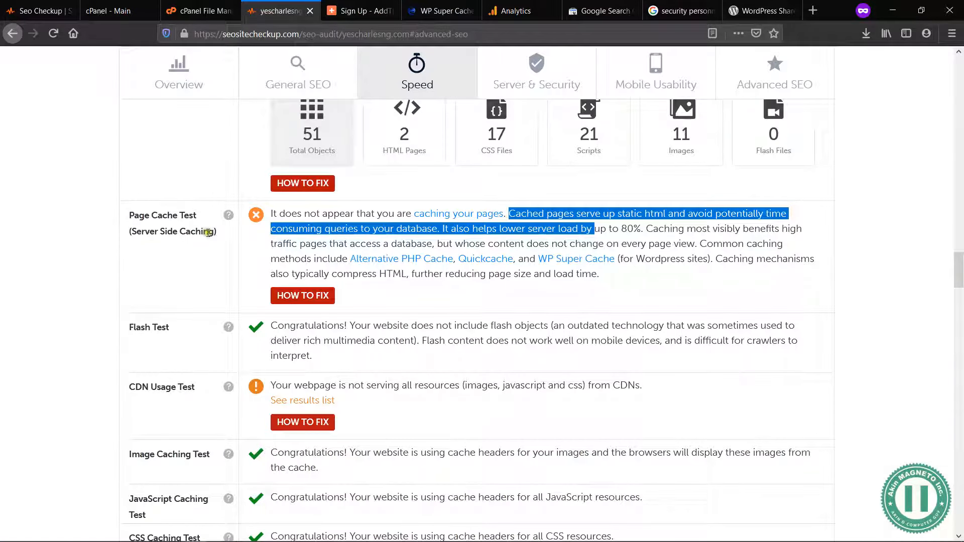
{"action": "left_click_drag", "start_coordinate": [212, 233], "coordinate": [148, 216]}
{"action": "left_click", "coordinate": [148, 217]}
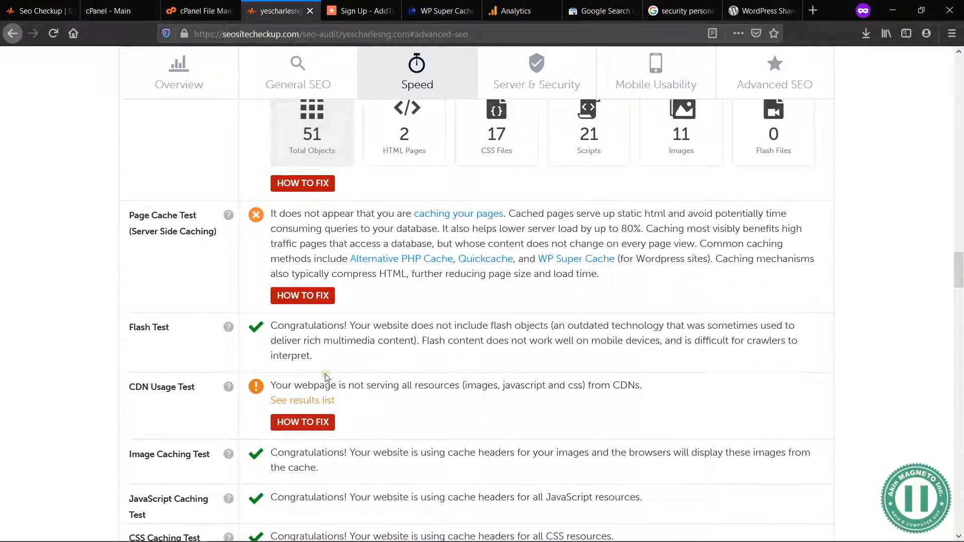
{"action": "scroll", "coordinate": [326, 378], "scroll_direction": "down", "scroll_amount": 1}
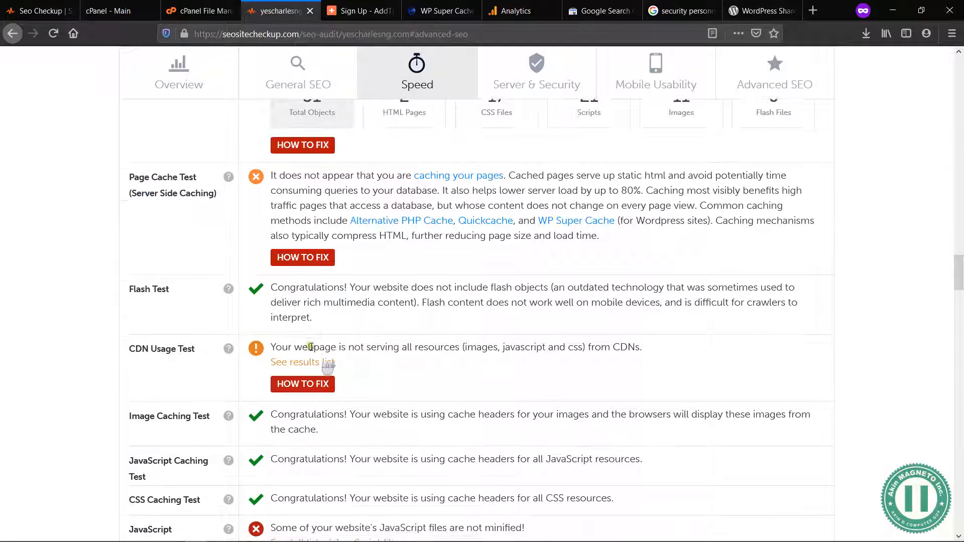
{"action": "left_click", "coordinate": [311, 386]}
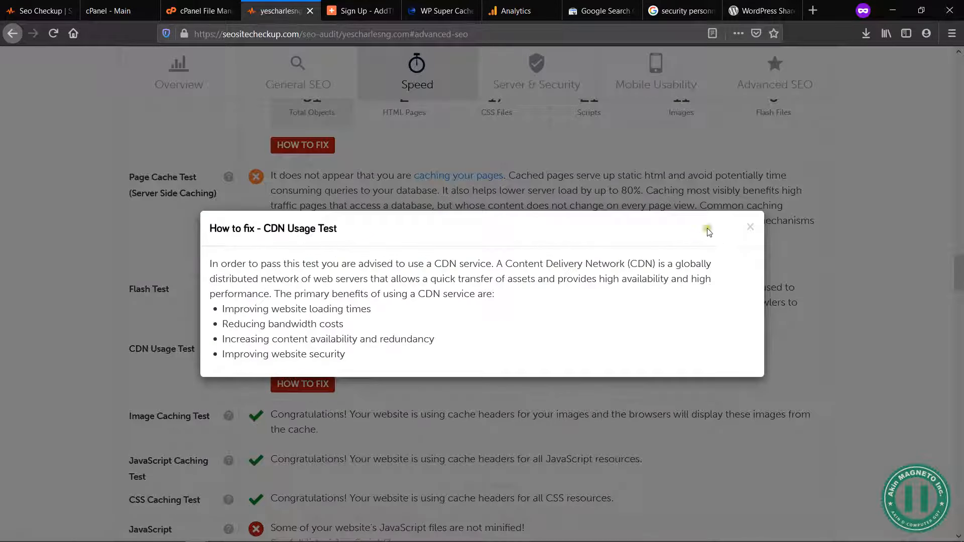
{"action": "left_click", "coordinate": [751, 227]}
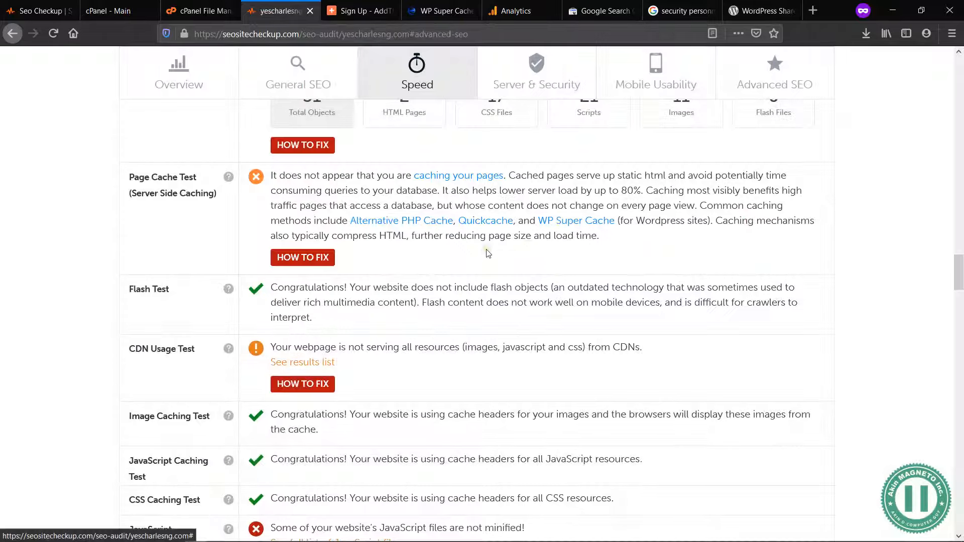
Step: Search Google for "cloudfare" in a new browser tab
{"action": "key", "text": "ctrl+shift+p"}
{"action": "type", "text": "cloudfare"}
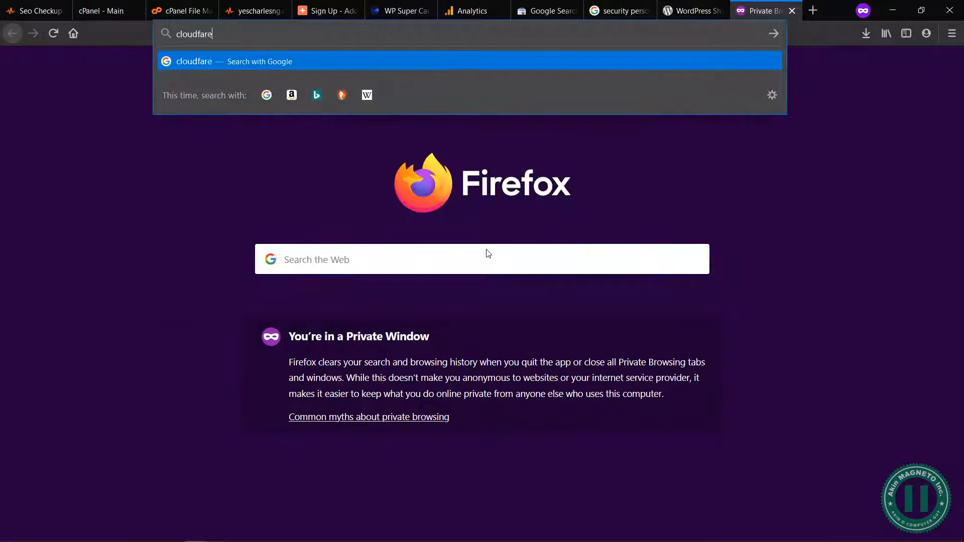
{"action": "key", "text": "Return"}
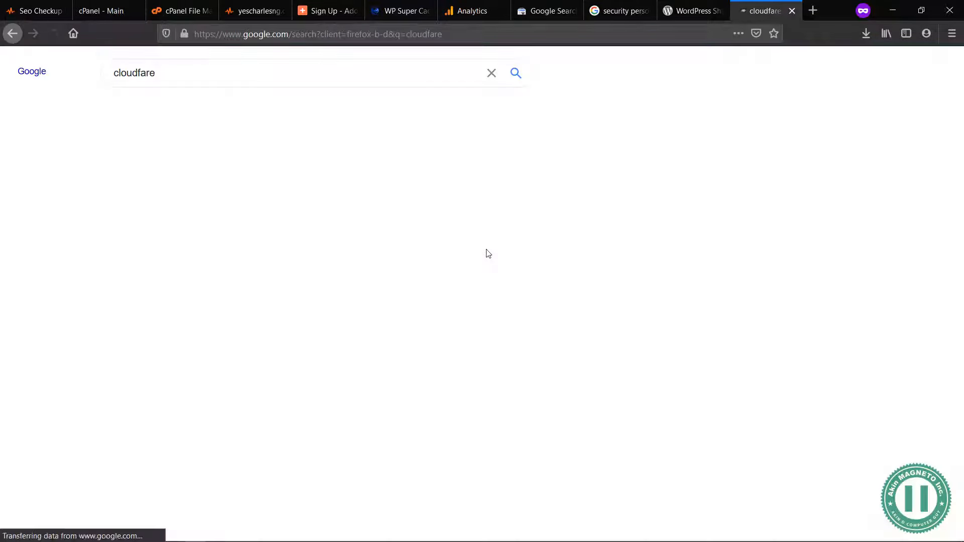
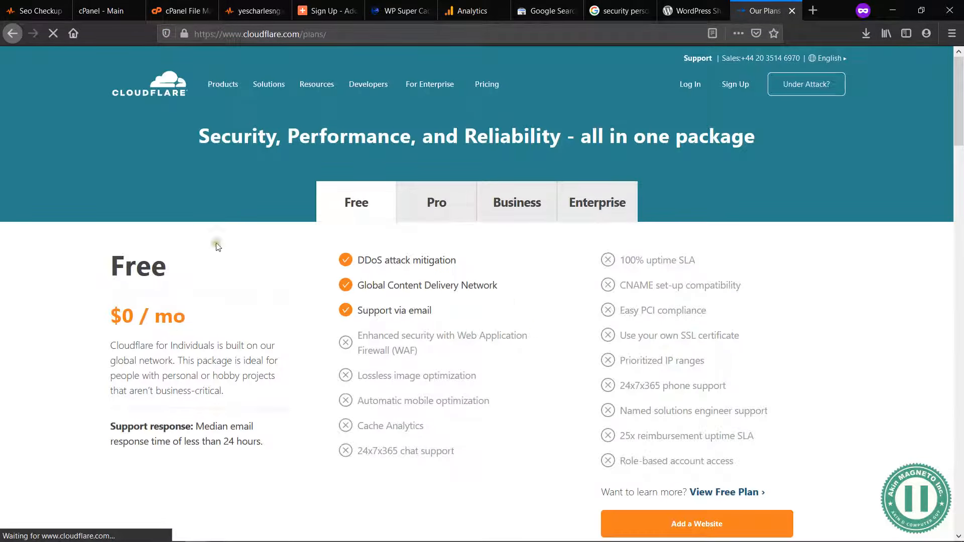
Step: Compare the features and prices of Cloudflare's Free, Pro, Business and Enterprise plans
{"action": "left_click_drag", "start_coordinate": [162, 355], "coordinate": [123, 345]}
{"action": "left_click", "coordinate": [242, 351]}
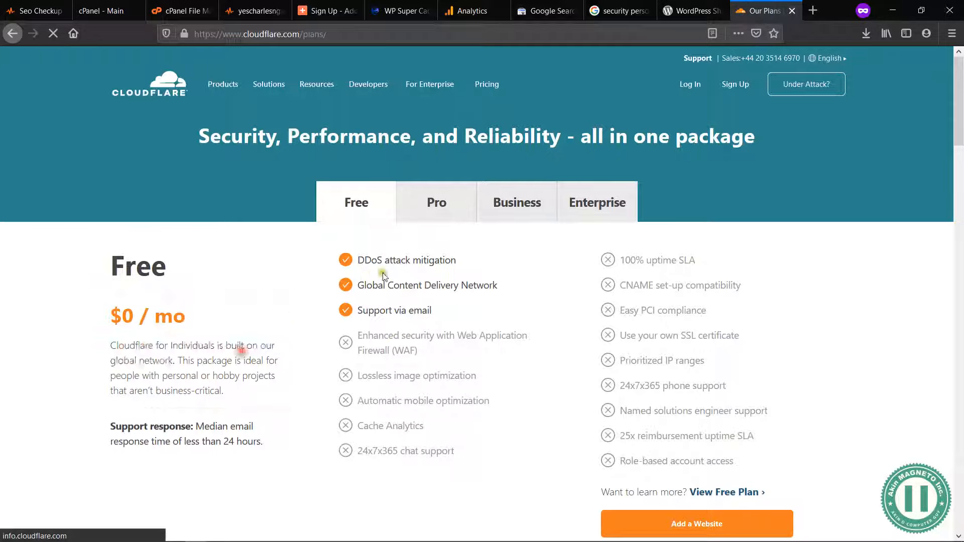
{"action": "left_click_drag", "start_coordinate": [450, 260], "coordinate": [346, 262]}
{"action": "left_click", "coordinate": [440, 285]}
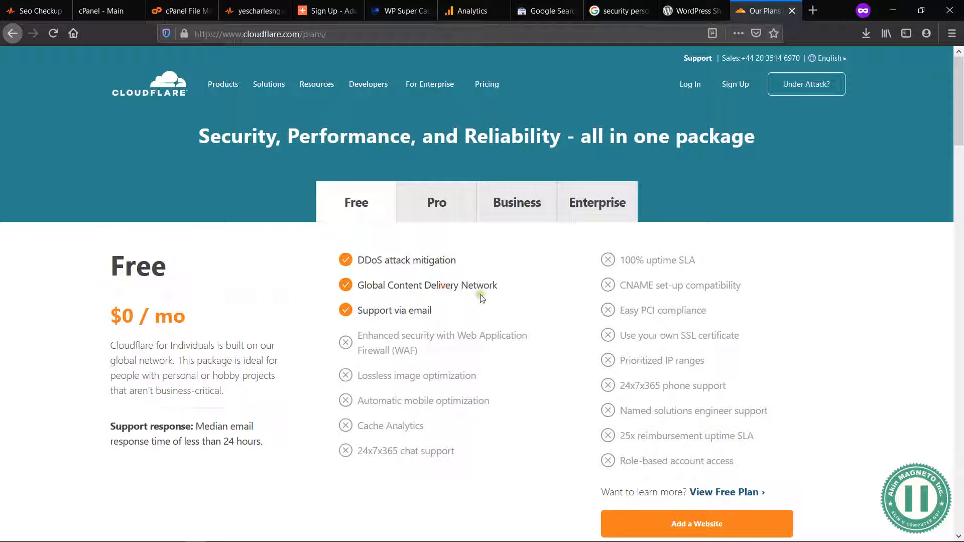
{"action": "left_click_drag", "start_coordinate": [440, 312], "coordinate": [369, 312]}
{"action": "left_click", "coordinate": [607, 339]}
{"action": "left_click", "coordinate": [423, 194]}
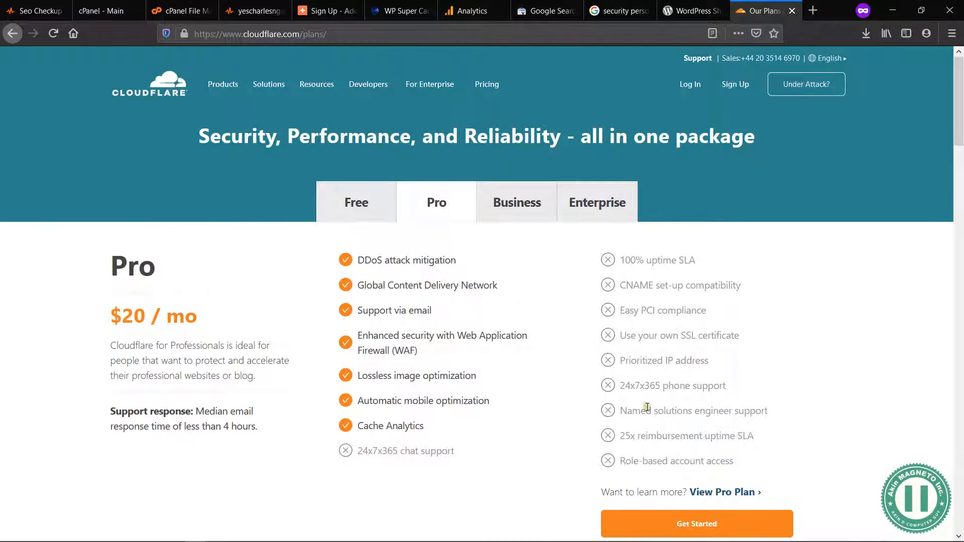
{"action": "left_click", "coordinate": [510, 212]}
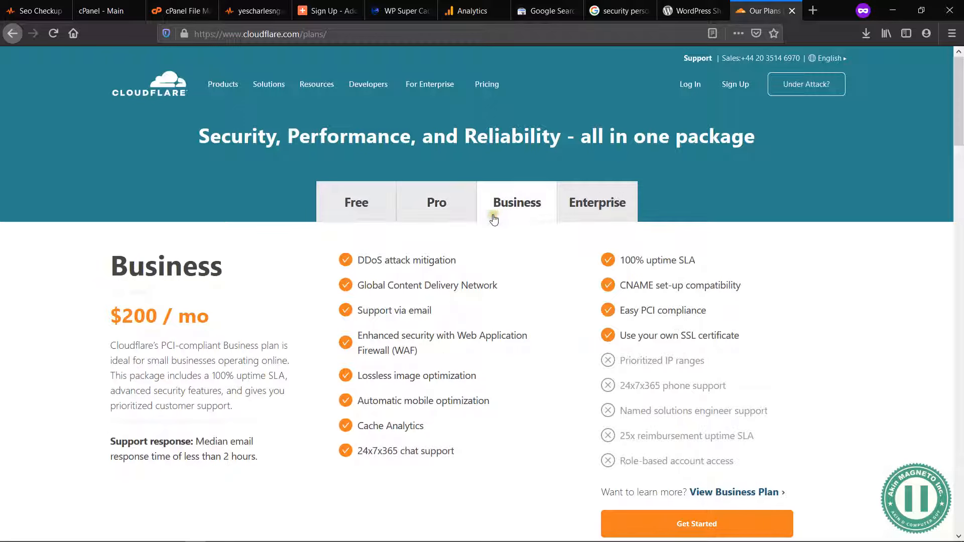
{"action": "left_click", "coordinate": [597, 211]}
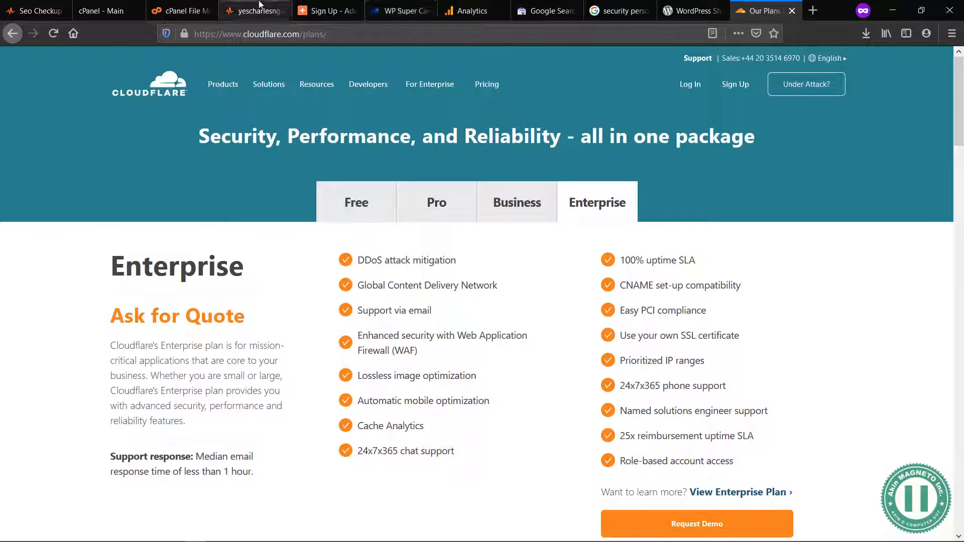
Step: Recheck the audit's CDN Usage Test, choose Cloudflare's Free plan and open its sign-up form for adding a website
{"action": "left_click", "coordinate": [402, 16]}
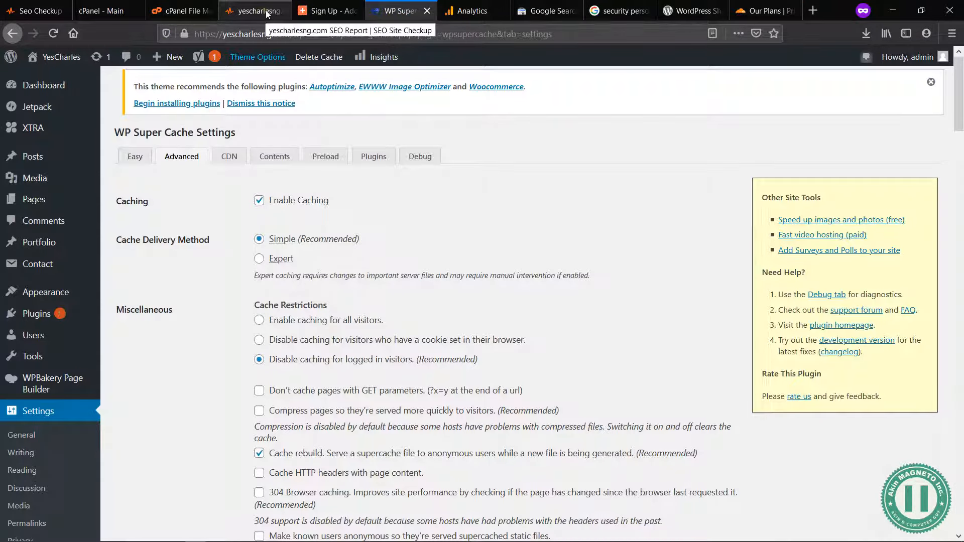
{"action": "left_click", "coordinate": [253, 11]}
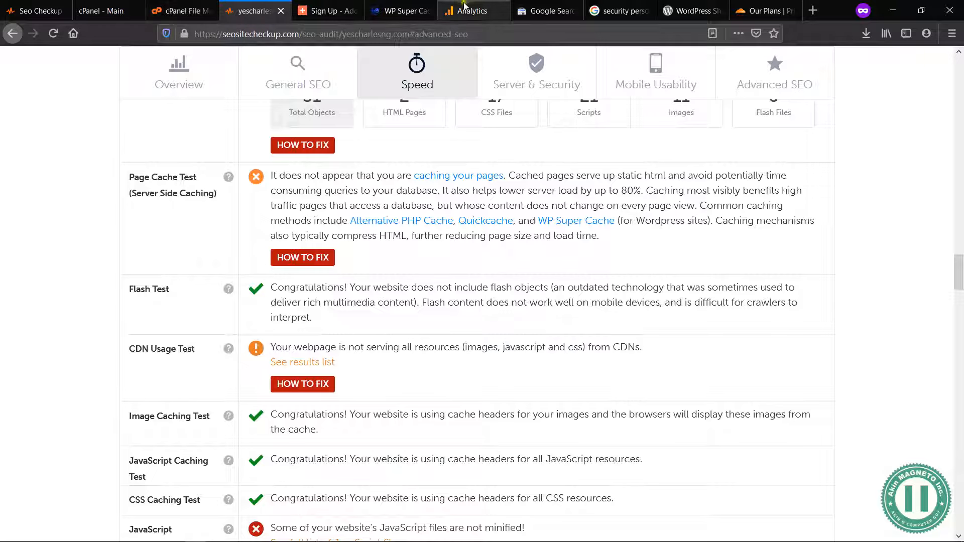
{"action": "left_click", "coordinate": [742, 11]}
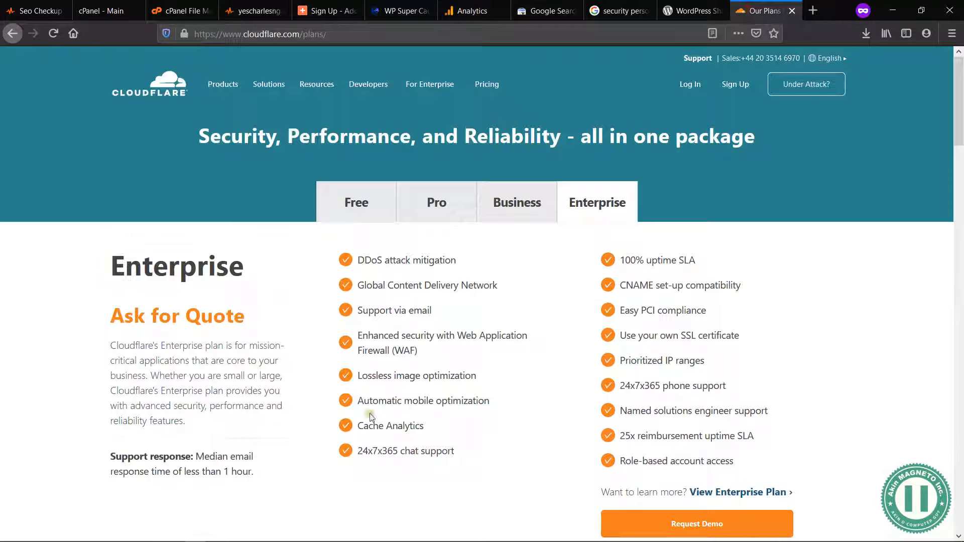
{"action": "left_click", "coordinate": [358, 211]}
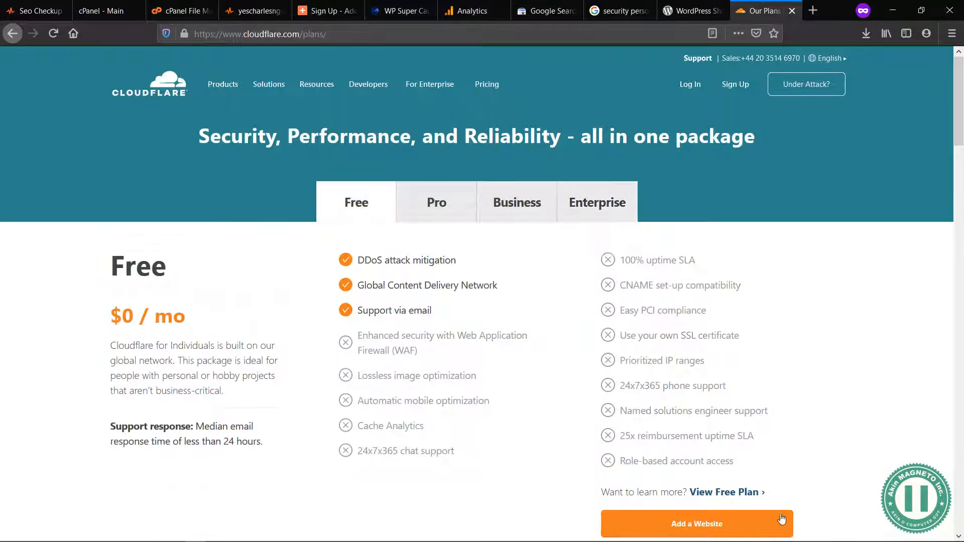
{"action": "left_click", "coordinate": [724, 536]}
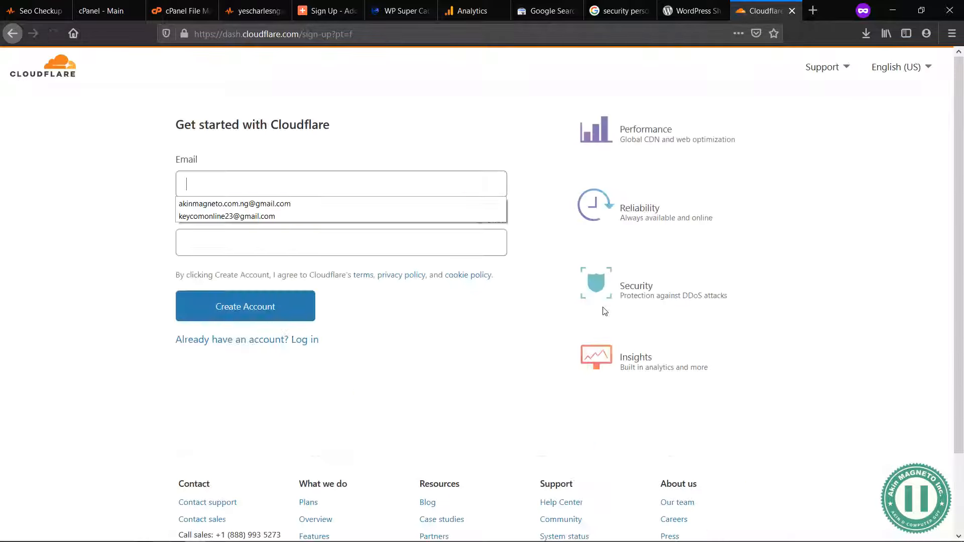
{"action": "left_click", "coordinate": [334, 109]}
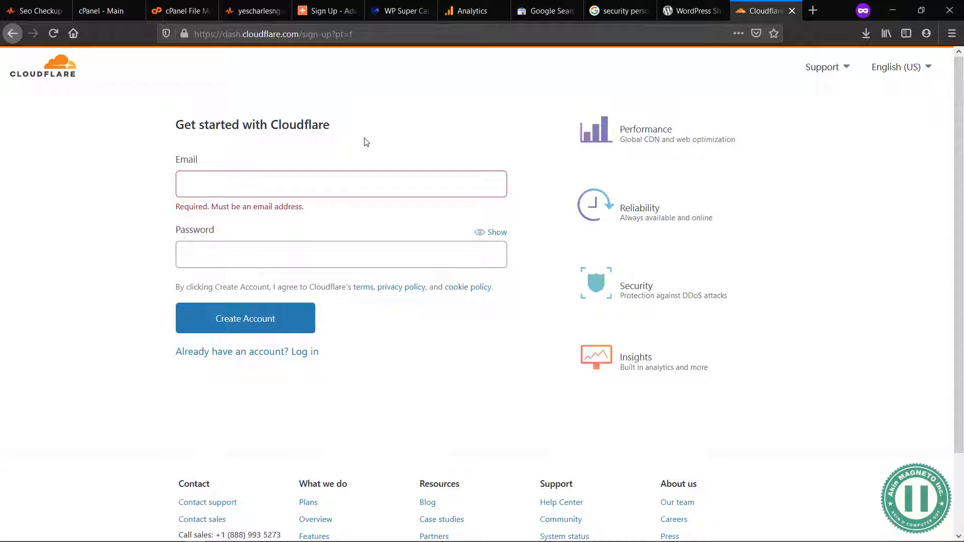
Step: Return to the SEO audit's Speed section and examine the JavaScript and CSS Minification Tests
{"action": "left_click", "coordinate": [244, 5]}
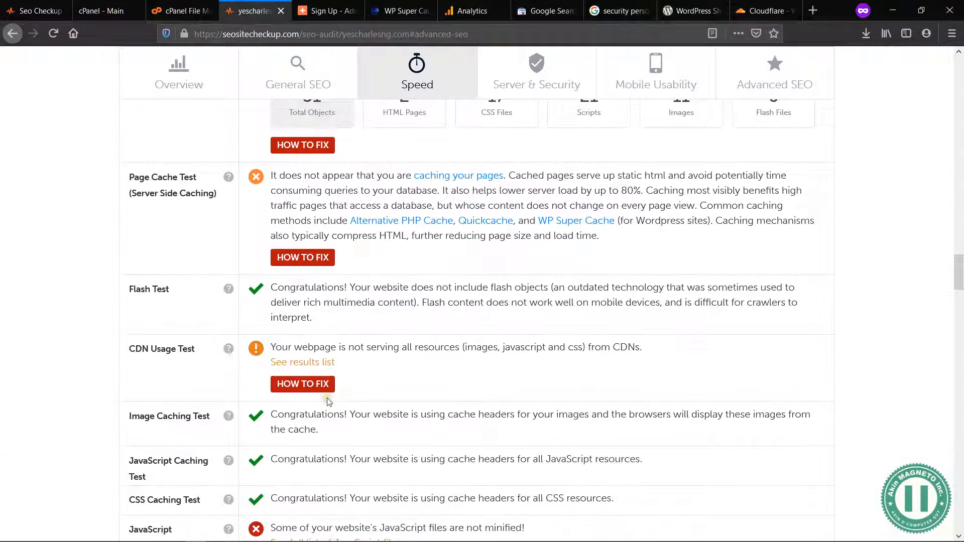
{"action": "scroll", "coordinate": [303, 284], "scroll_direction": "down", "scroll_amount": 5}
{"action": "scroll", "coordinate": [241, 190], "scroll_direction": "up", "scroll_amount": 2}
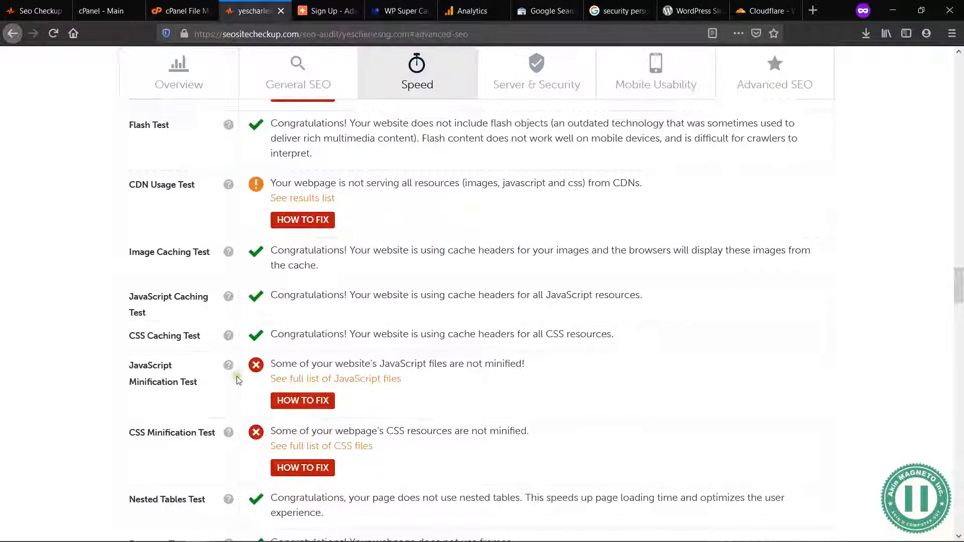
{"action": "scroll", "coordinate": [240, 381], "scroll_direction": "down", "scroll_amount": 2}
{"action": "left_click_drag", "start_coordinate": [351, 370], "coordinate": [128, 267]}
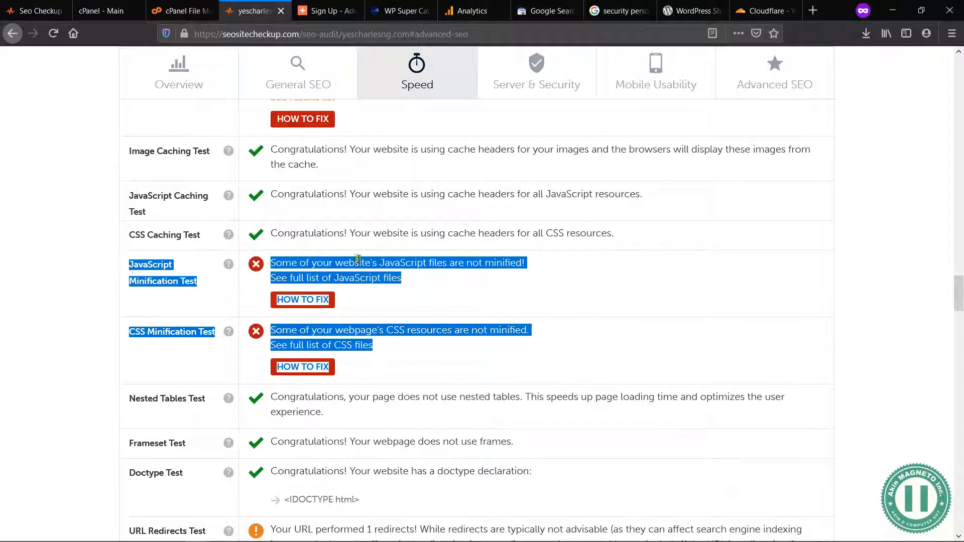
{"action": "left_click", "coordinate": [416, 296]}
{"action": "left_click_drag", "start_coordinate": [299, 355], "coordinate": [129, 266]}
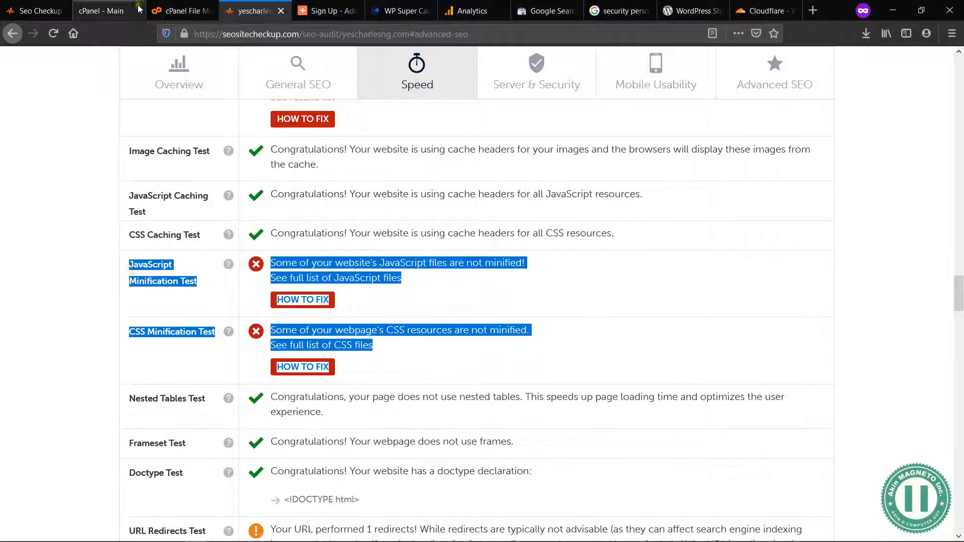
Step: Review WP Super Cache's Advanced settings and its cache contents
{"action": "left_click", "coordinate": [401, 11]}
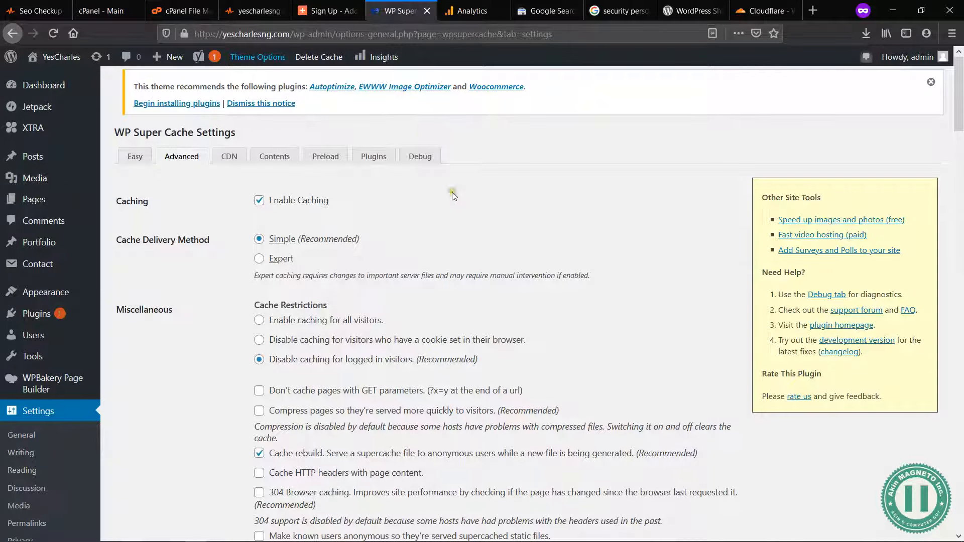
{"action": "scroll", "coordinate": [462, 224], "scroll_direction": "down", "scroll_amount": 5}
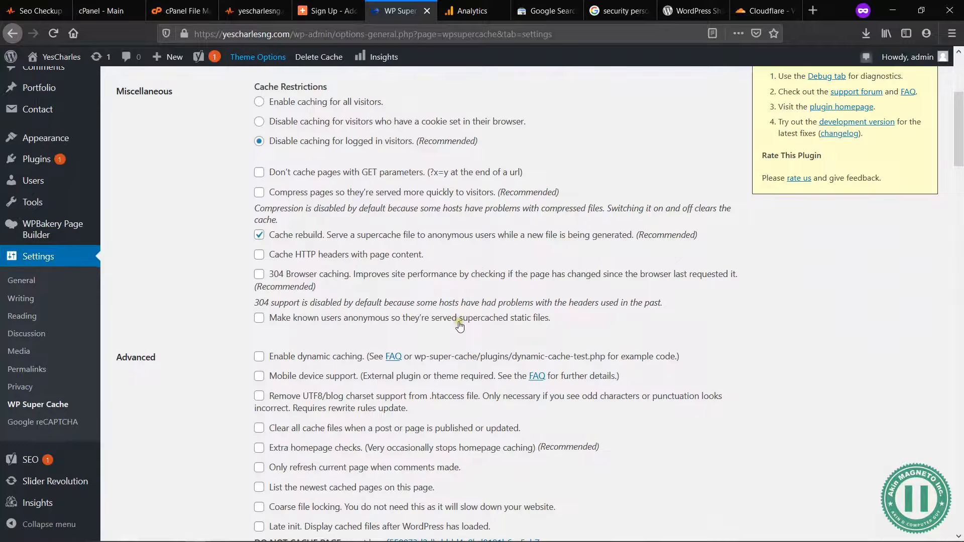
{"action": "scroll", "coordinate": [459, 325], "scroll_direction": "down", "scroll_amount": 10}
{"action": "scroll", "coordinate": [459, 325], "scroll_direction": "up", "scroll_amount": 15}
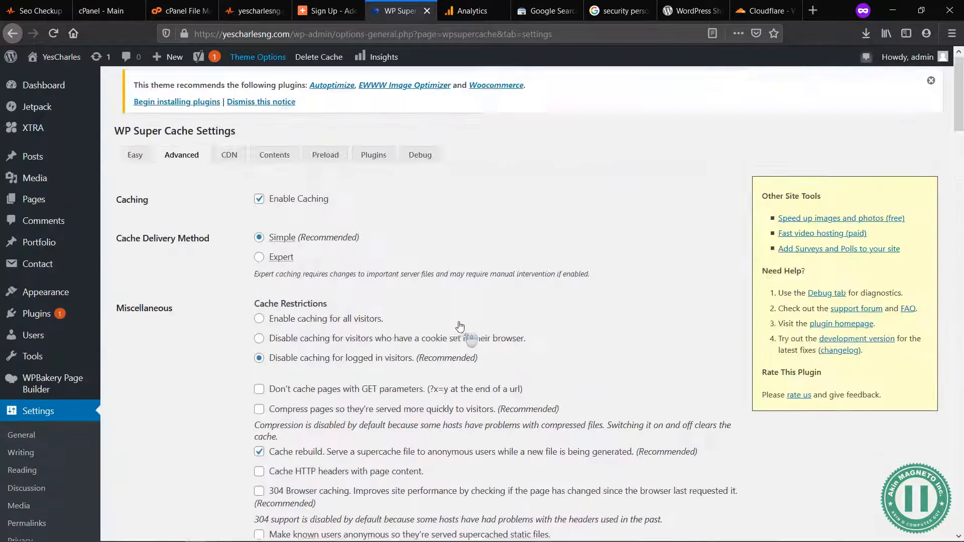
{"action": "left_click", "coordinate": [274, 157]}
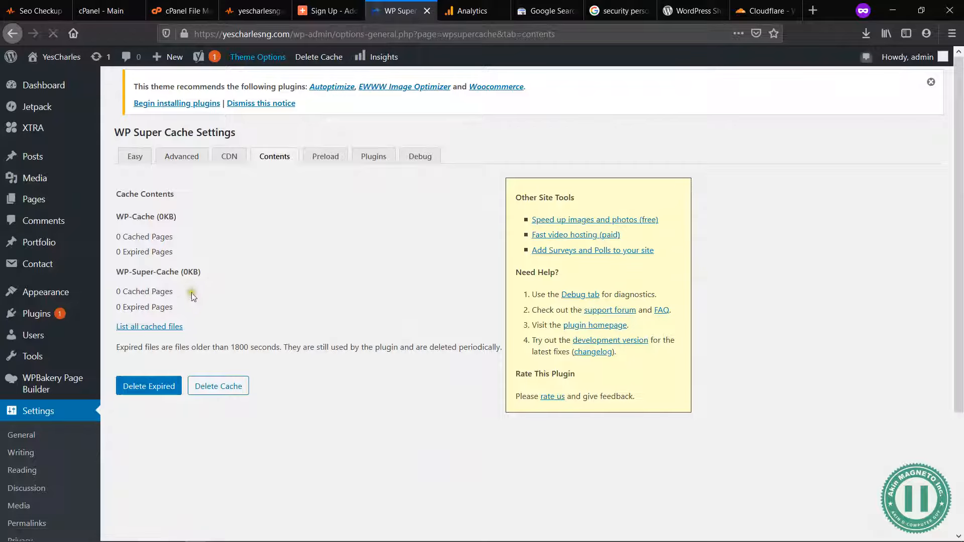
{"action": "left_click_drag", "start_coordinate": [176, 304], "coordinate": [116, 198]}
{"action": "left_click", "coordinate": [116, 198]}
Step: Open the WordPress page for adding new plugins and recheck the audit's JavaScript and CSS Minification Tests while it loads
{"action": "mouse_move", "coordinate": [59, 314]}
{"action": "left_click", "coordinate": [130, 334]}
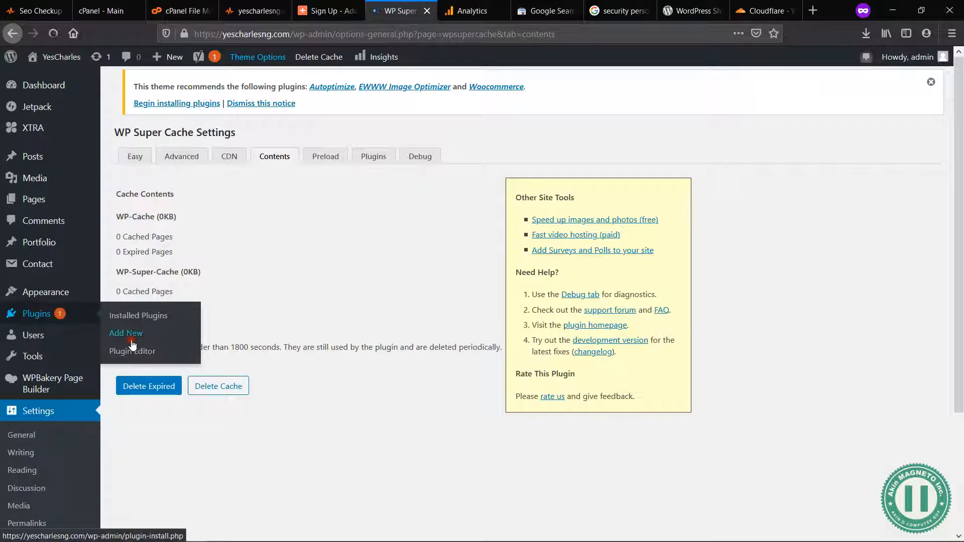
{"action": "left_click", "coordinate": [239, 5]}
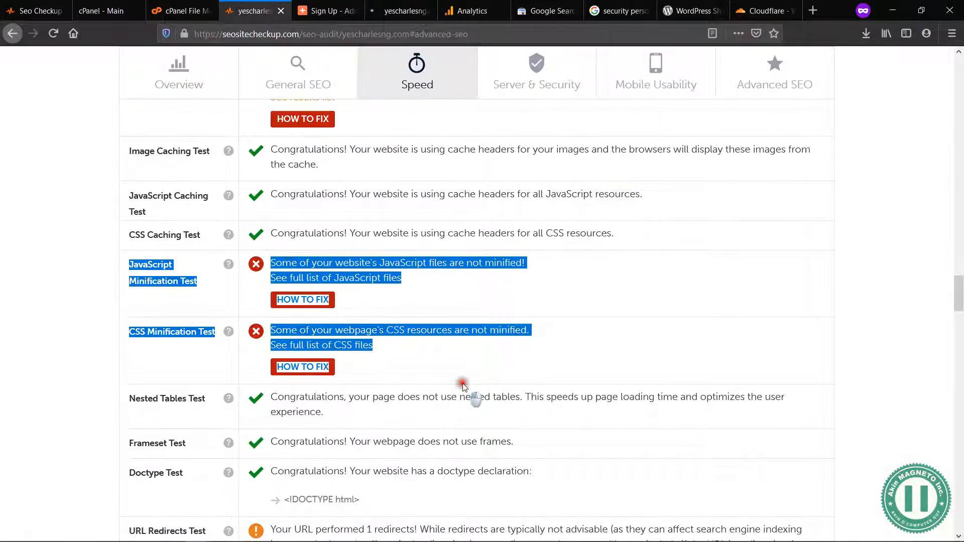
{"action": "left_click", "coordinate": [460, 384]}
{"action": "left_click_drag", "start_coordinate": [348, 383], "coordinate": [127, 267]}
{"action": "left_click", "coordinate": [128, 268]}
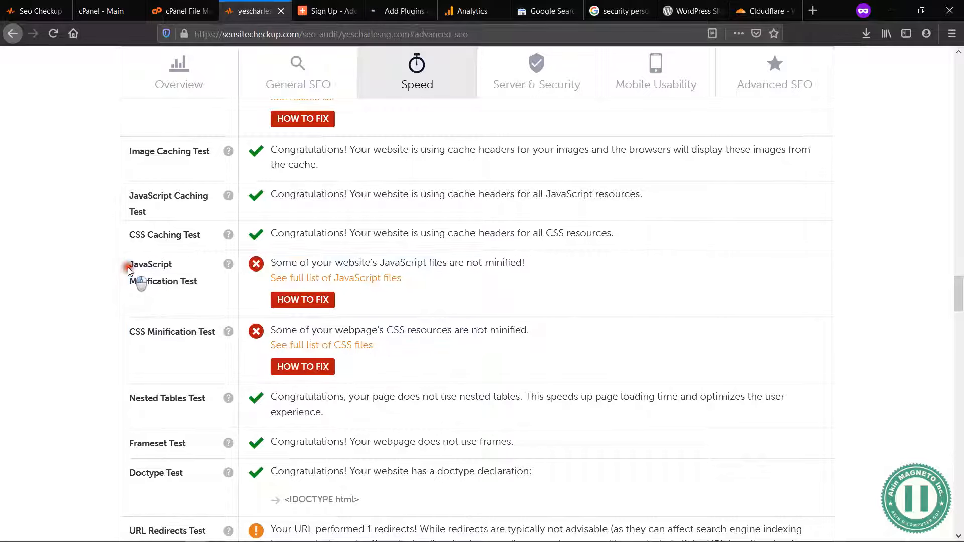
Step: Search the WordPress plugins for "Super Minify", and install and activate WP Super Minify
{"action": "left_click", "coordinate": [393, 6]}
{"action": "left_click", "coordinate": [815, 250]}
{"action": "type", "text": "Super Minify"}
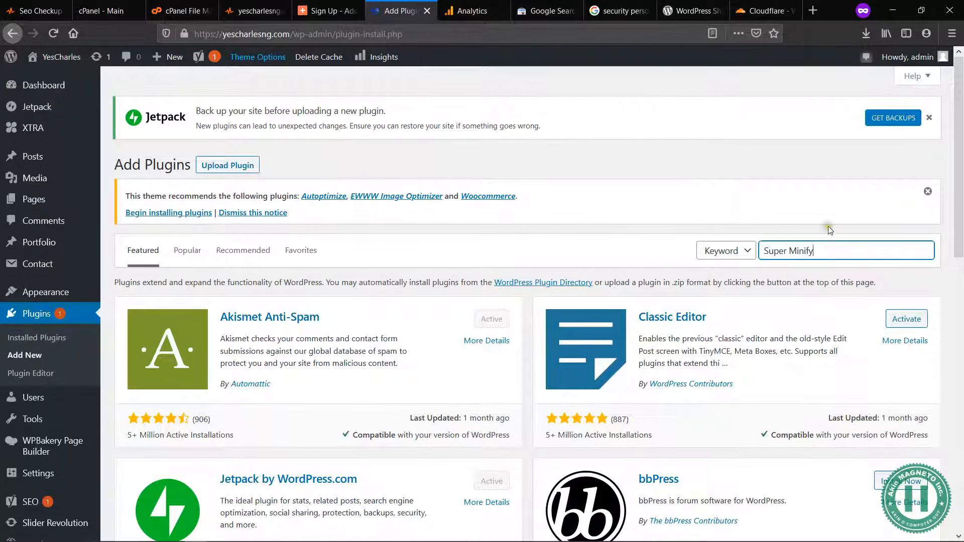
{"action": "left_click", "coordinate": [845, 191]}
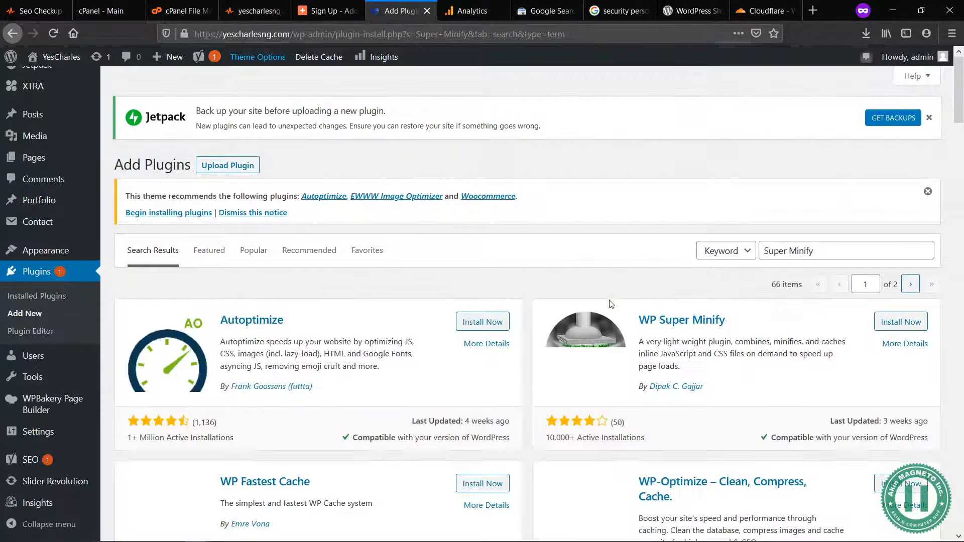
{"action": "scroll", "coordinate": [562, 288], "scroll_direction": "down", "scroll_amount": 1}
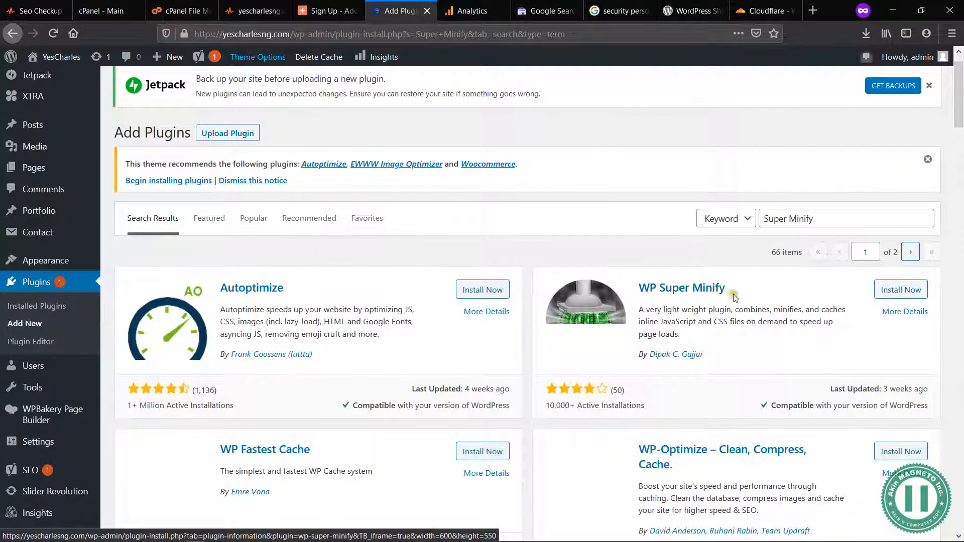
{"action": "left_click", "coordinate": [913, 291]}
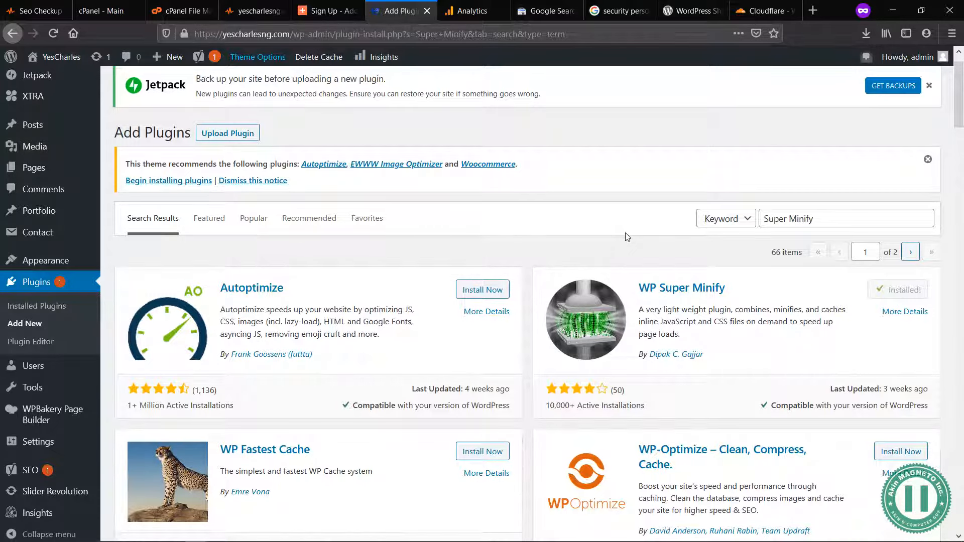
{"action": "left_click", "coordinate": [906, 290]}
Step: Reread the audit's JavaScript and CSS Minification Test entries while the plugin activates
{"action": "left_click", "coordinate": [329, 7]}
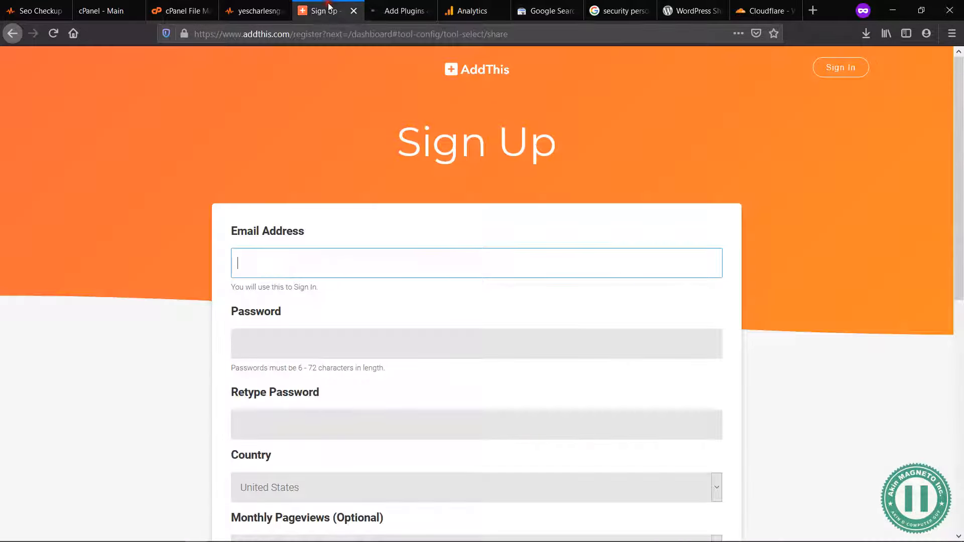
{"action": "left_click", "coordinate": [256, 11]}
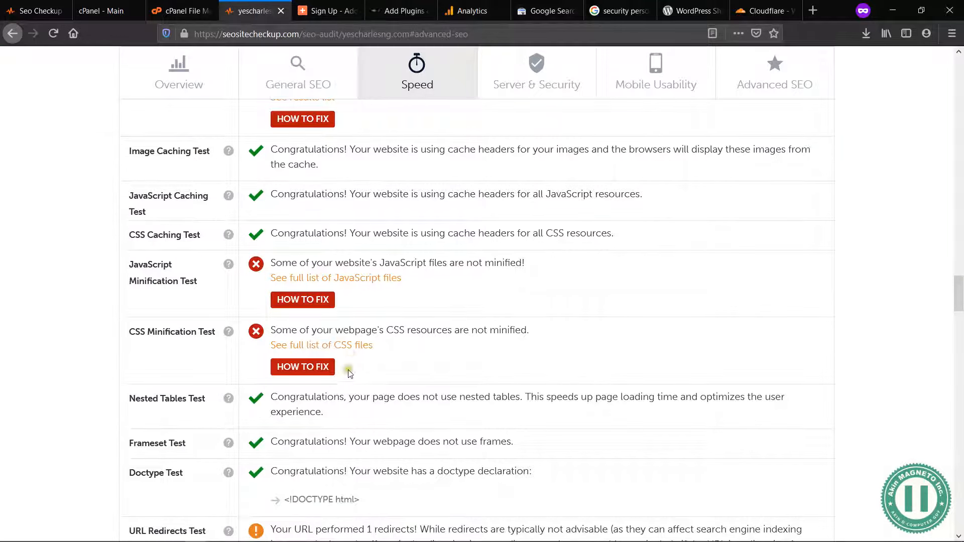
{"action": "left_click_drag", "start_coordinate": [345, 371], "coordinate": [129, 268]}
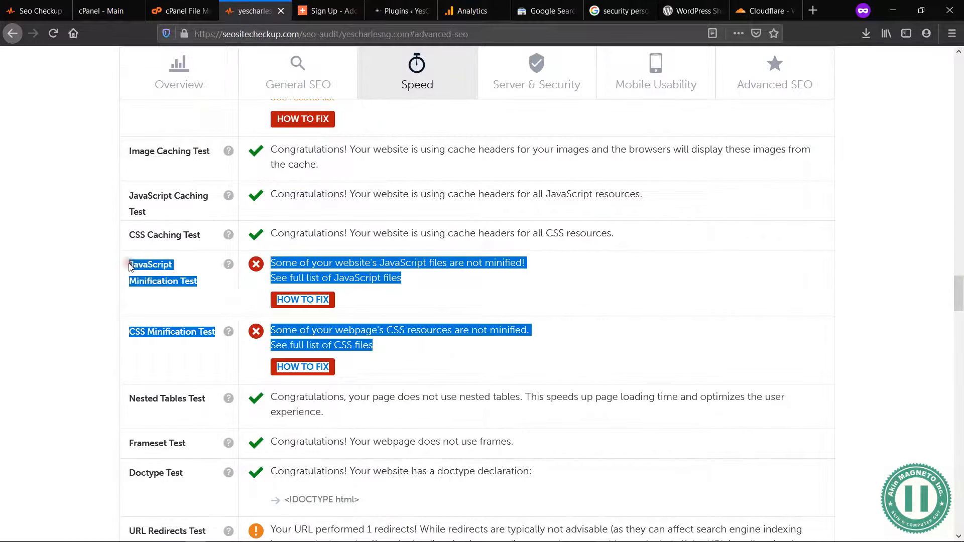
Step: Open WP Super Minify's settings from the installed plugins and save them with Compress JavaScript and Compress CSS enabled
{"action": "left_click", "coordinate": [387, 10]}
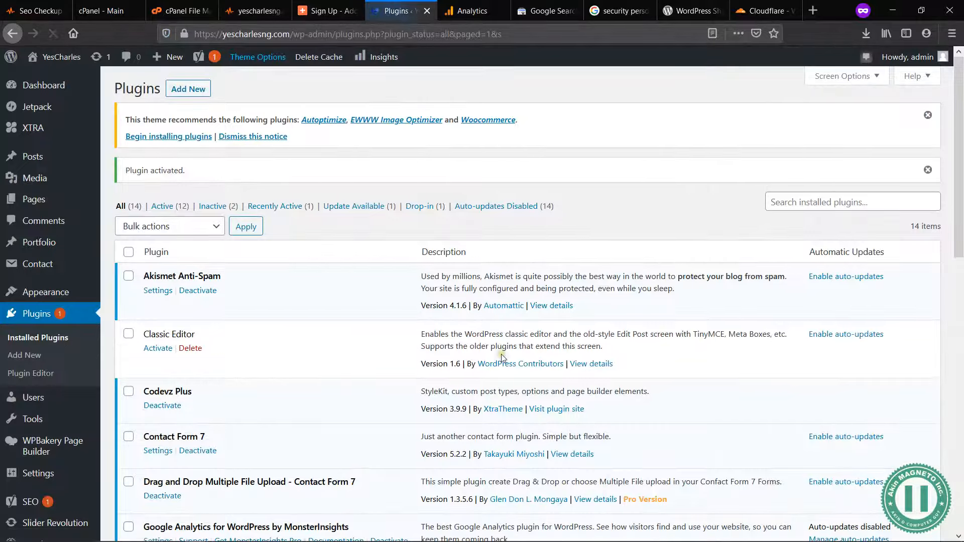
{"action": "scroll", "coordinate": [501, 354], "scroll_direction": "down", "scroll_amount": 10}
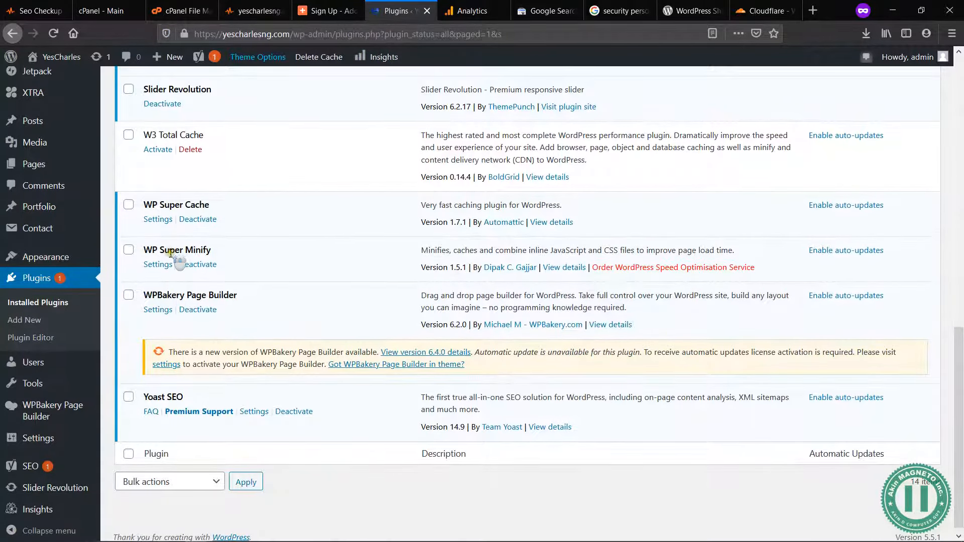
{"action": "left_click", "coordinate": [158, 264]}
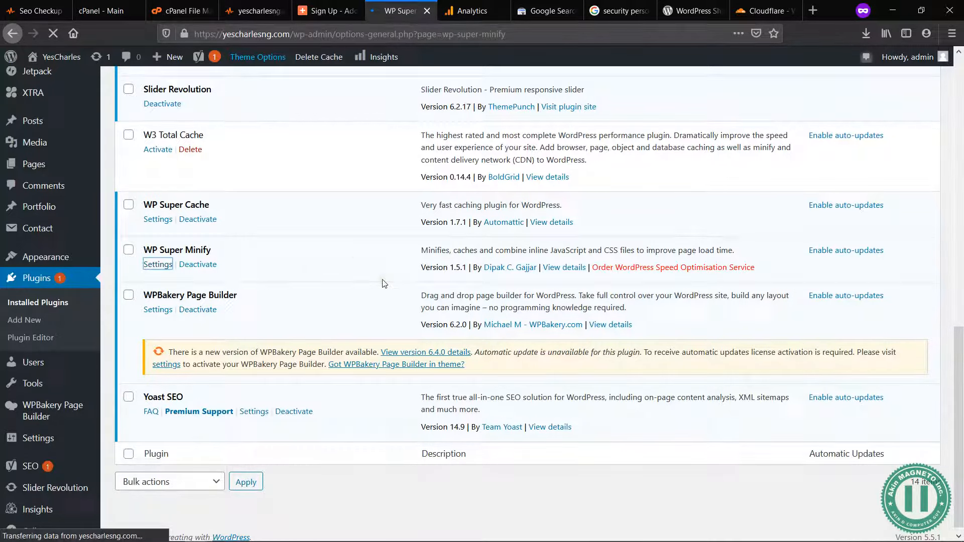
{"action": "scroll", "coordinate": [382, 281], "scroll_direction": "up", "scroll_amount": 10}
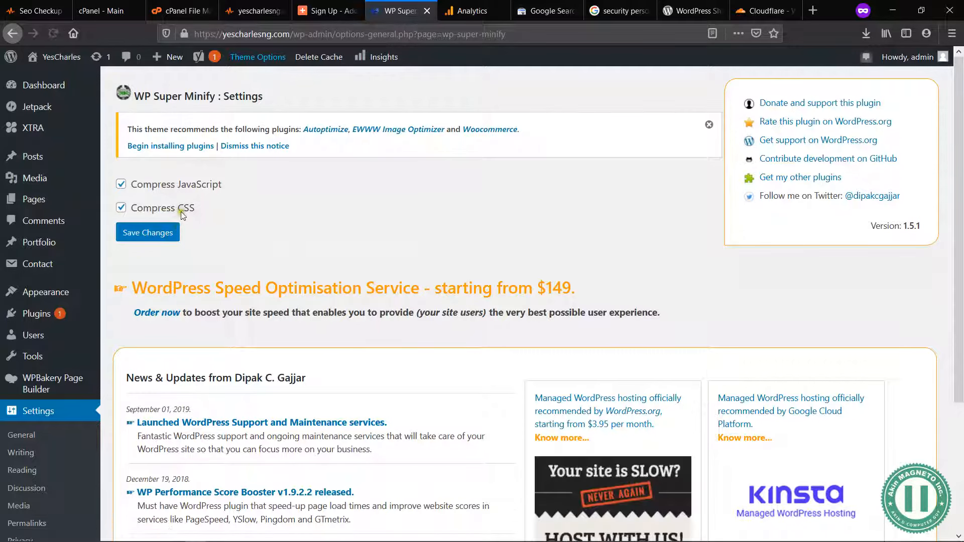
{"action": "left_click", "coordinate": [249, 11]}
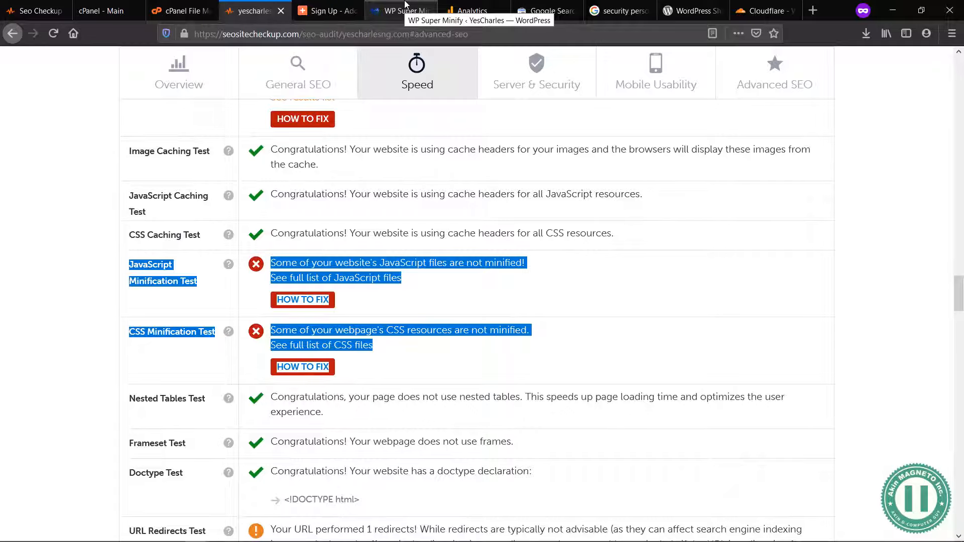
{"action": "left_click", "coordinate": [405, 5]}
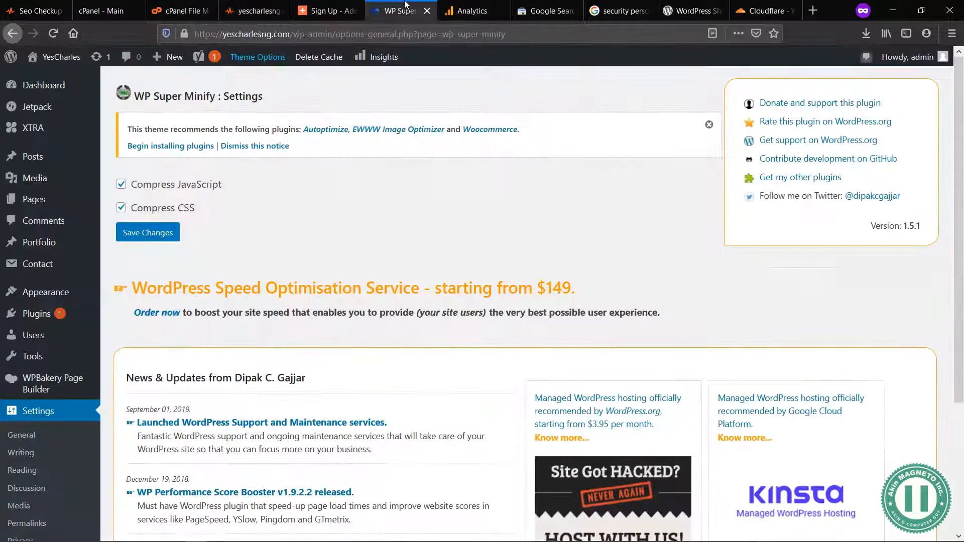
{"action": "left_click", "coordinate": [152, 234]}
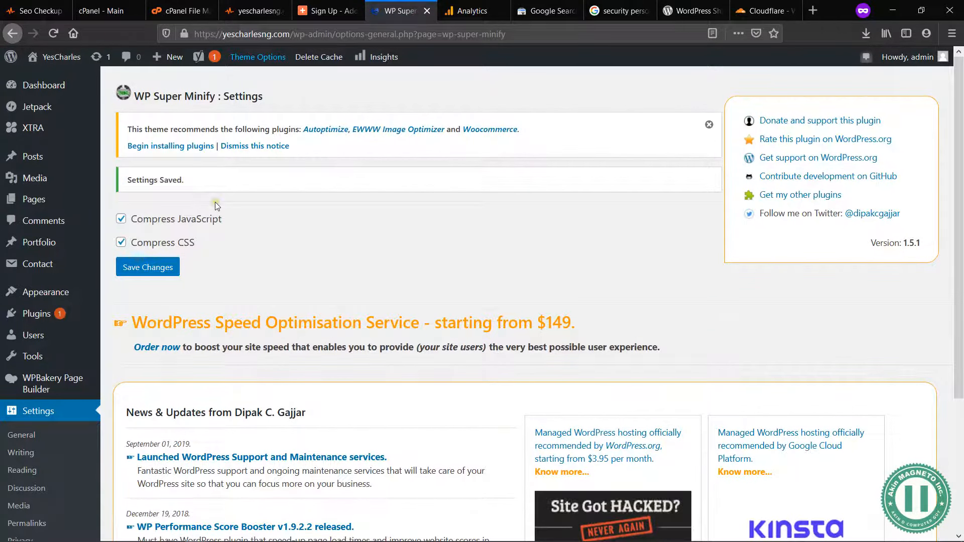
Step: Return to the SEO audit and read the URL Redirects Test entry with its source and target addresses
{"action": "left_click", "coordinate": [257, 4]}
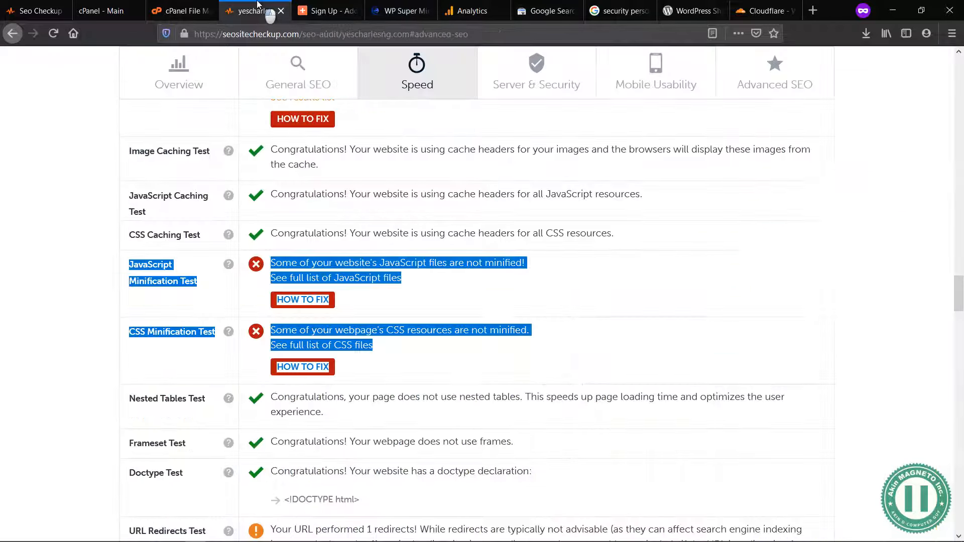
{"action": "scroll", "coordinate": [411, 388], "scroll_direction": "down", "scroll_amount": 5}
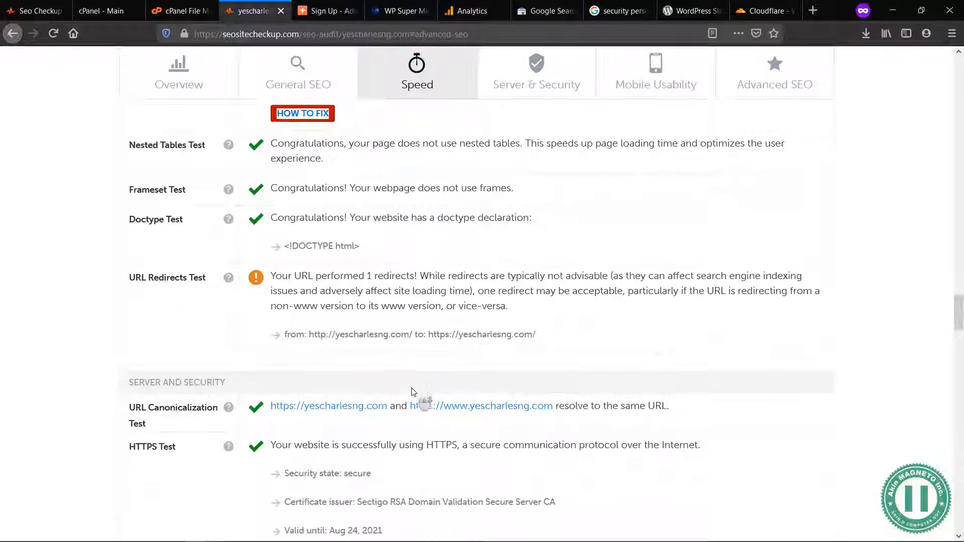
{"action": "left_click", "coordinate": [508, 331]}
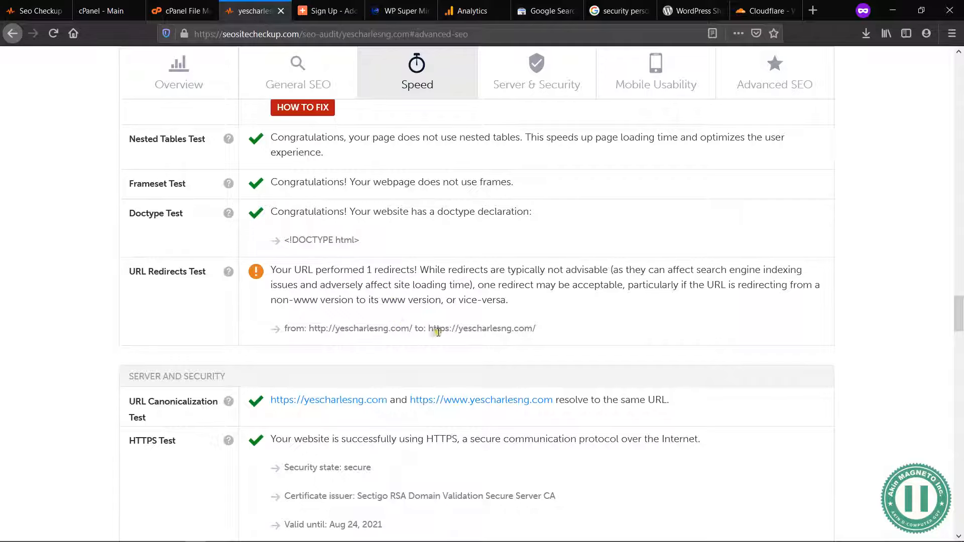
{"action": "left_click_drag", "start_coordinate": [308, 329], "coordinate": [413, 330]}
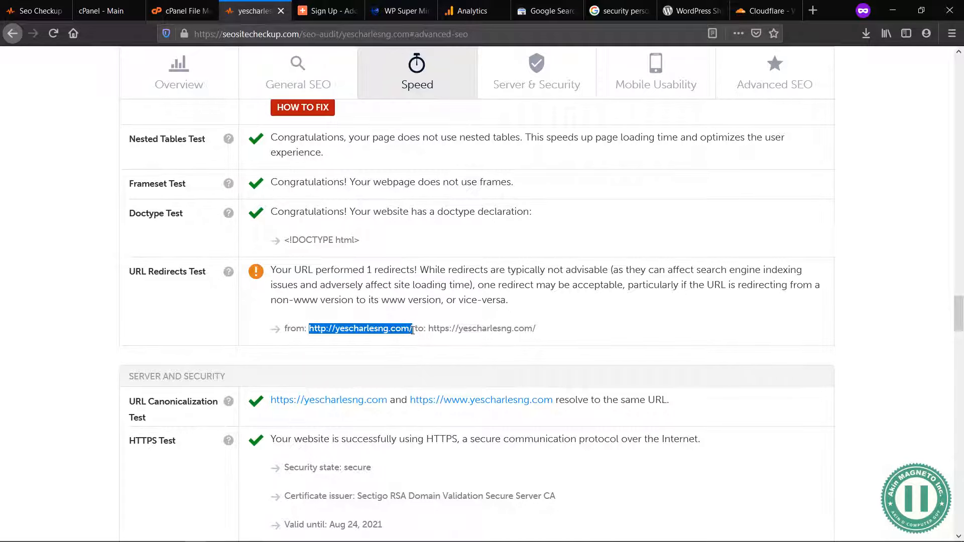
{"action": "left_click_drag", "start_coordinate": [426, 327], "coordinate": [536, 327]}
{"action": "left_click", "coordinate": [536, 327]}
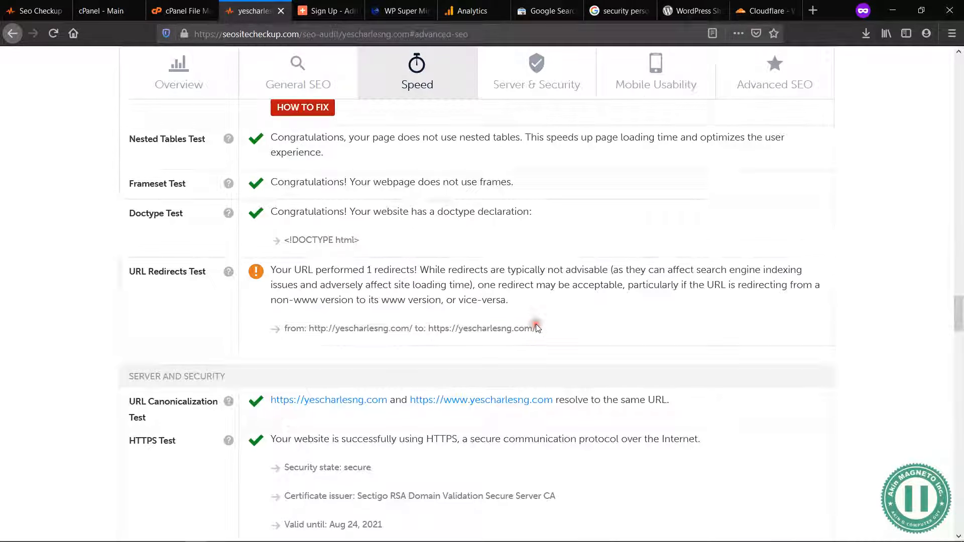
Step: Review the audit's Server and Security results, focusing on the Plaintext Emails Test advice
{"action": "scroll", "coordinate": [535, 328], "scroll_direction": "down", "scroll_amount": 5}
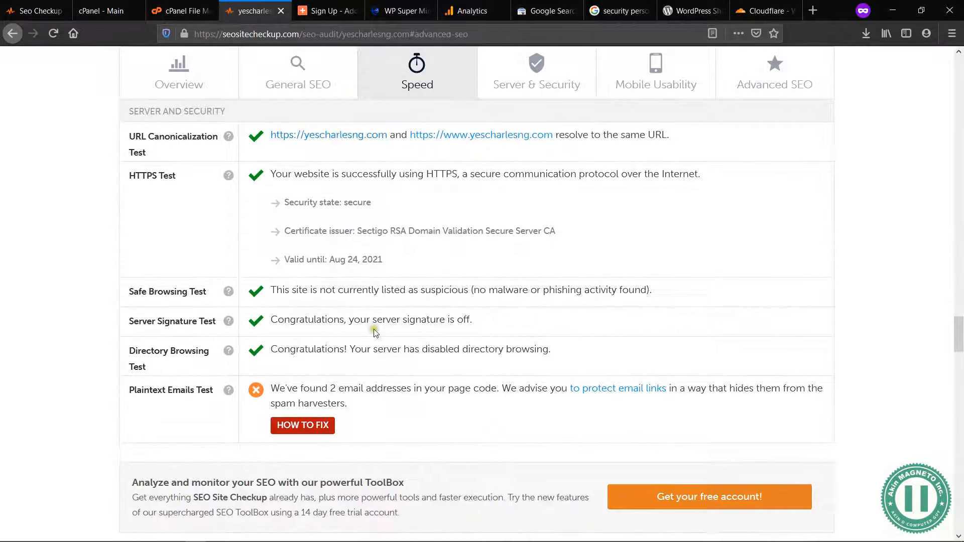
{"action": "scroll", "coordinate": [375, 333], "scroll_direction": "down", "scroll_amount": 1}
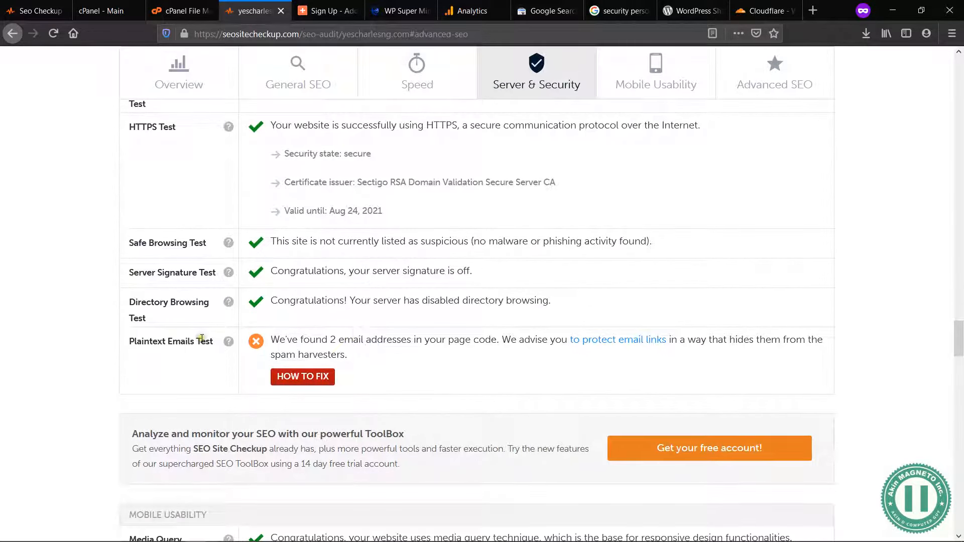
{"action": "left_click", "coordinate": [151, 341]}
{"action": "left_click_drag", "start_coordinate": [301, 340], "coordinate": [389, 347]}
{"action": "left_click", "coordinate": [382, 340]}
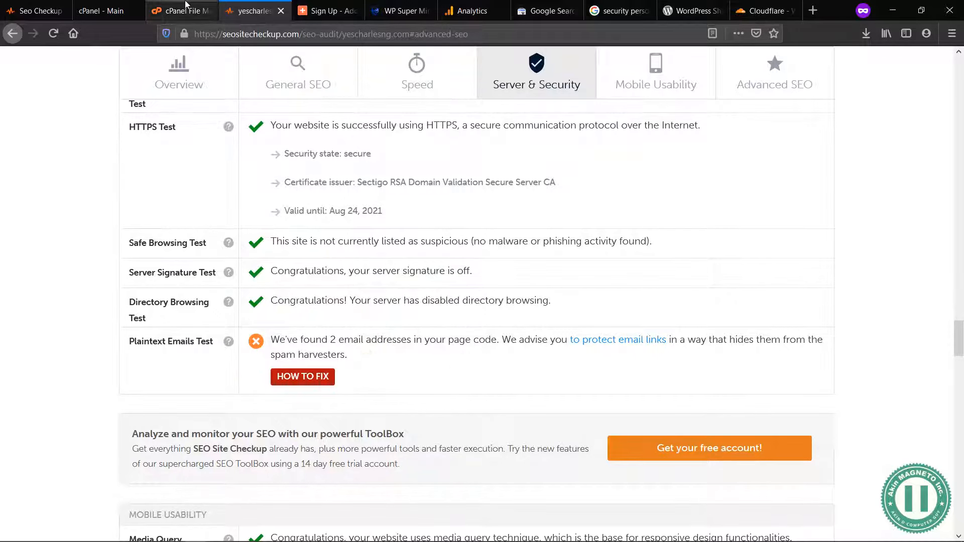
Step: Open the live YesCharles website in a new tab from the WordPress admin
{"action": "left_click", "coordinate": [413, 7]}
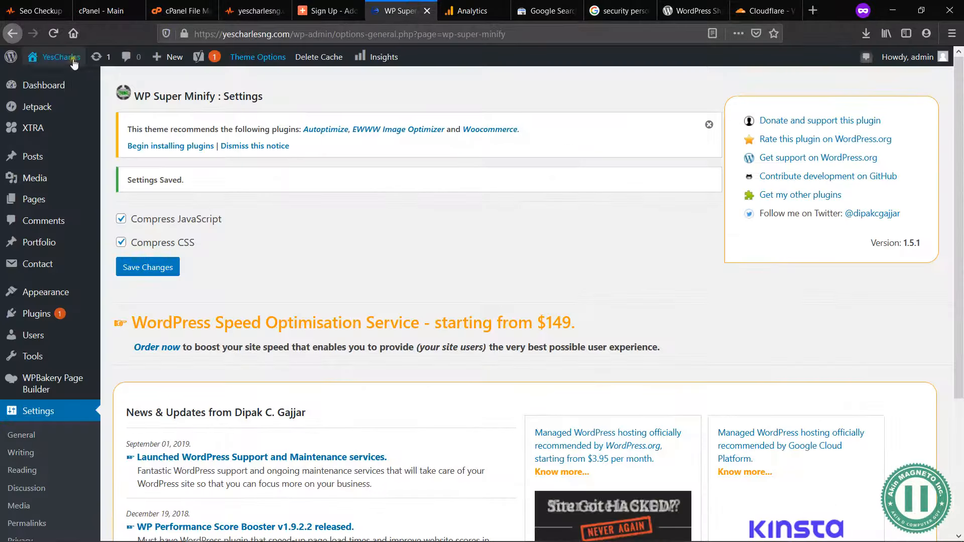
{"action": "mouse_move", "coordinate": [51, 60]}
{"action": "middle_click", "coordinate": [59, 83]}
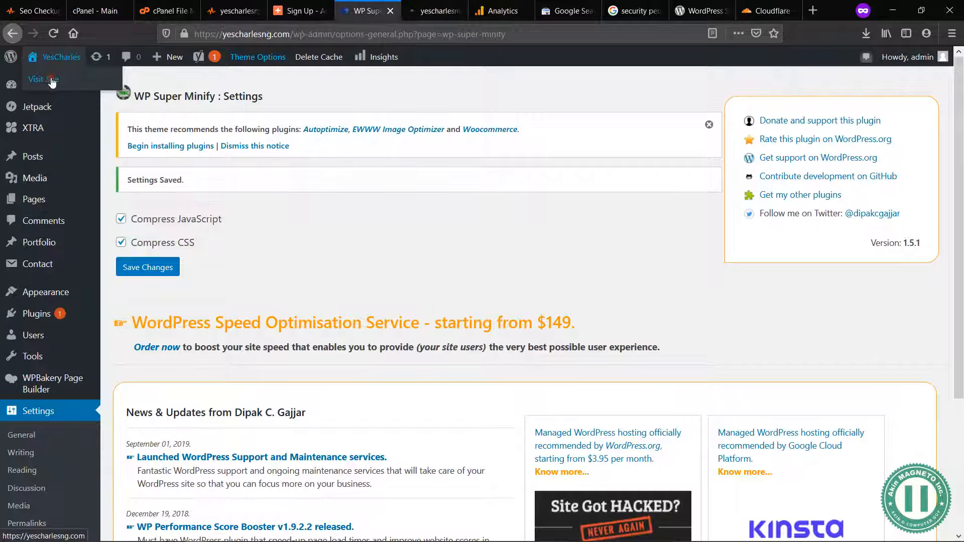
{"action": "left_click", "coordinate": [409, 6]}
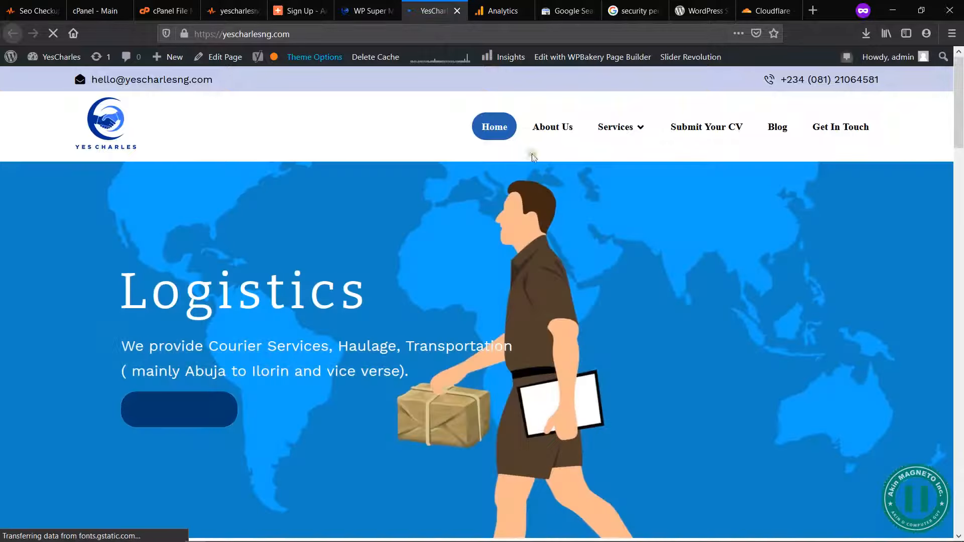
Step: Check the Google Analytics Home overview for the site while its home page loads in the other tab
{"action": "left_click", "coordinate": [502, 5]}
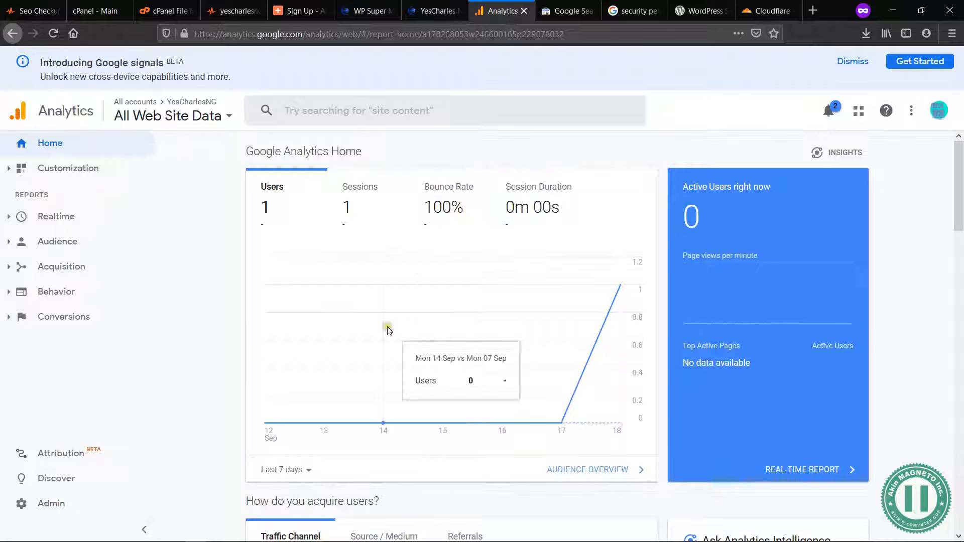
{"action": "scroll", "coordinate": [496, 346], "scroll_direction": "down", "scroll_amount": 4}
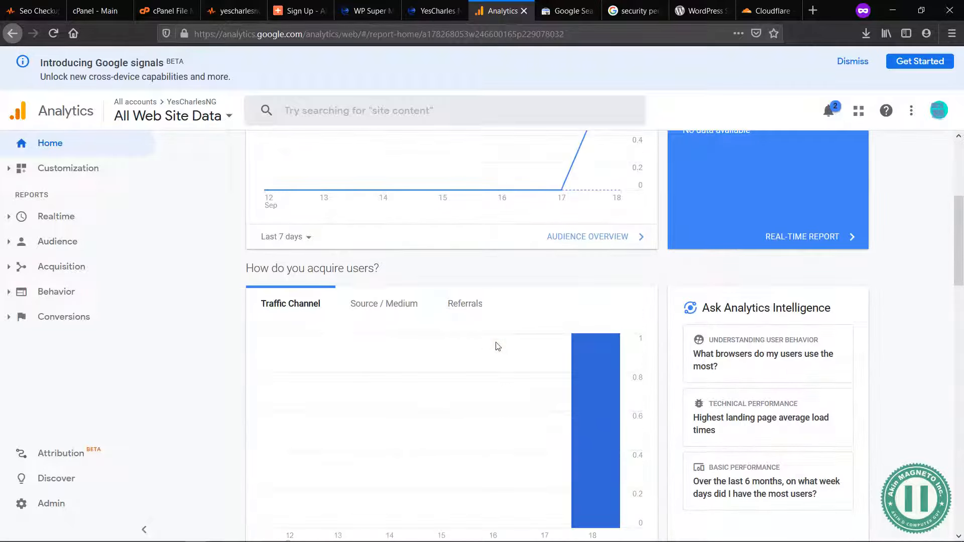
{"action": "scroll", "coordinate": [497, 346], "scroll_direction": "up", "scroll_amount": 4}
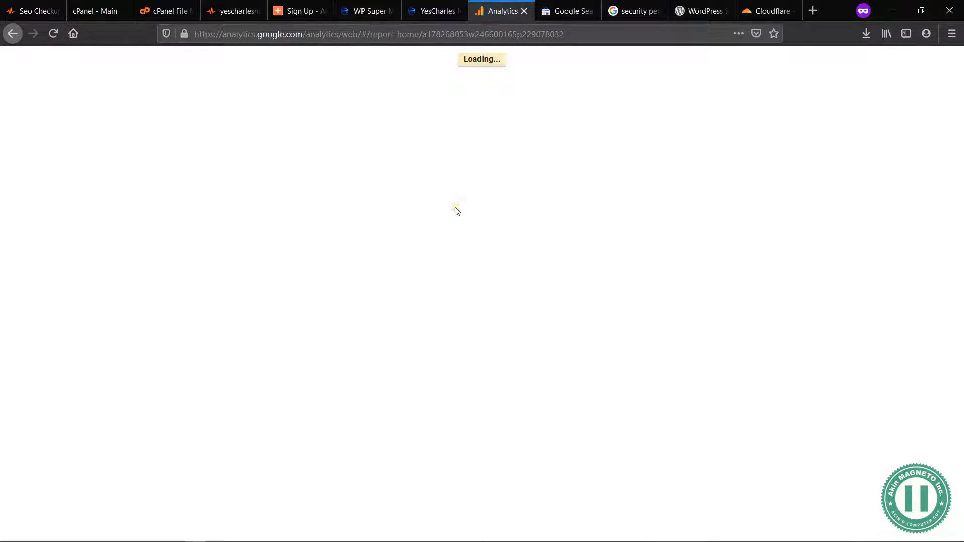
{"action": "left_click", "coordinate": [436, 13]}
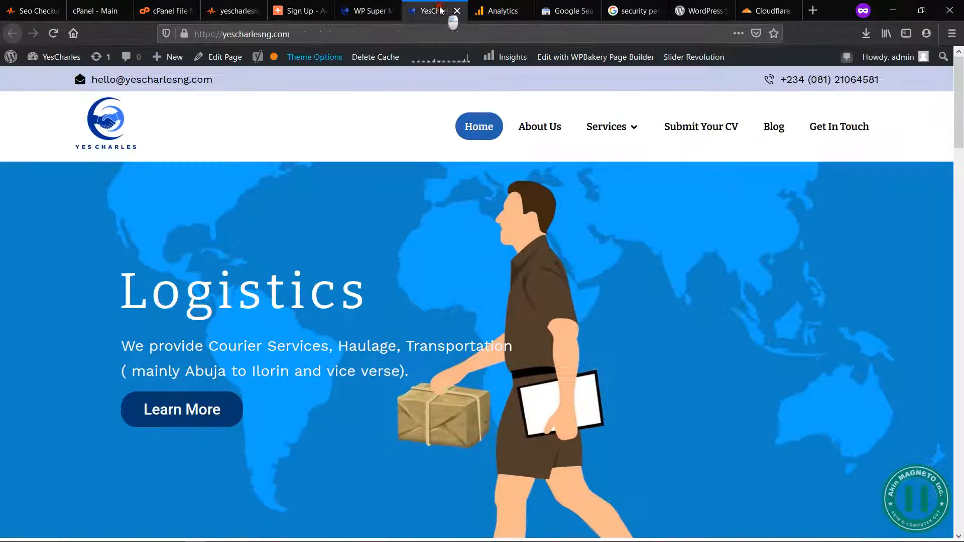
{"action": "left_click", "coordinate": [499, 7]}
{"action": "left_click", "coordinate": [448, 11]}
{"action": "left_click", "coordinate": [482, 11]}
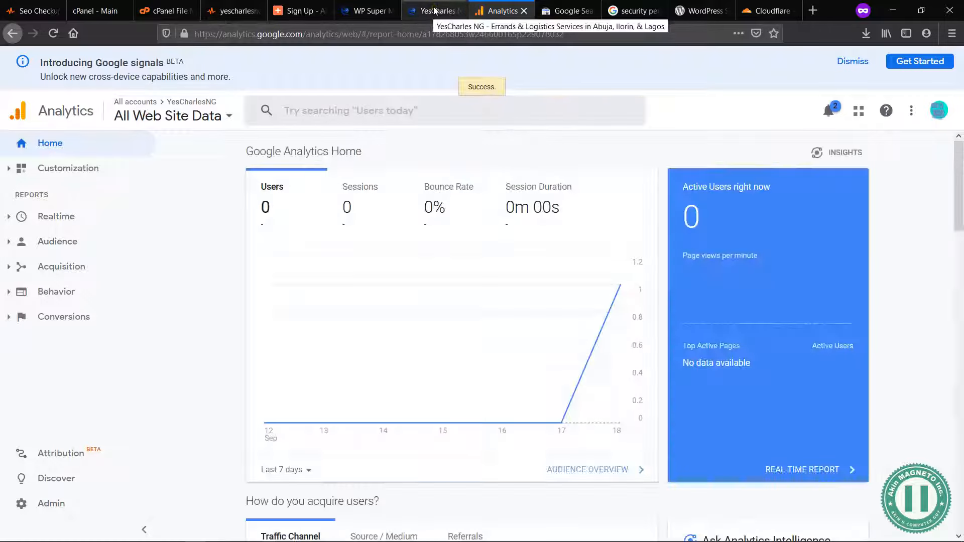
Step: Examine the Analytics Home cards on traffic channels, active users, retention, visit times, countries, devices and visited pages
{"action": "scroll", "coordinate": [465, 273], "scroll_direction": "down", "scroll_amount": 5}
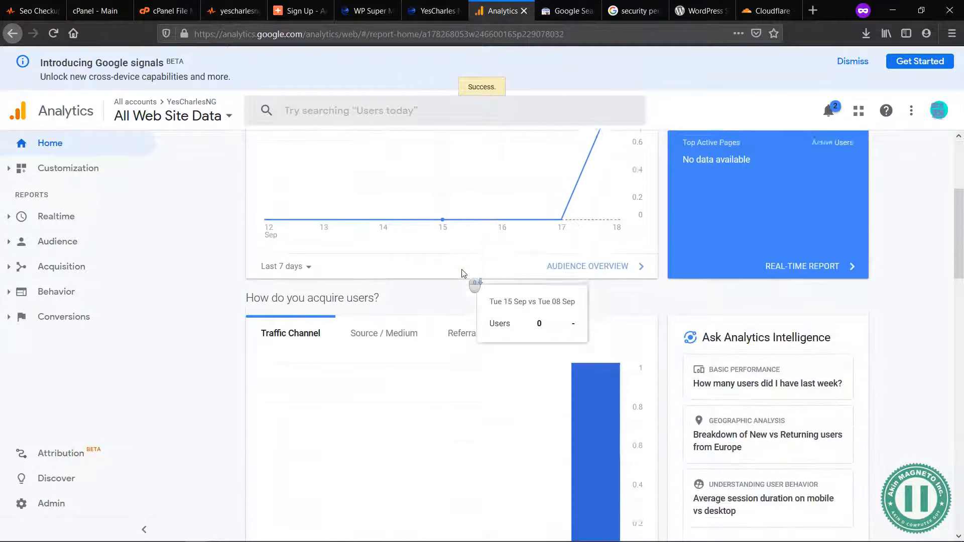
{"action": "scroll", "coordinate": [570, 378], "scroll_direction": "down", "scroll_amount": 13}
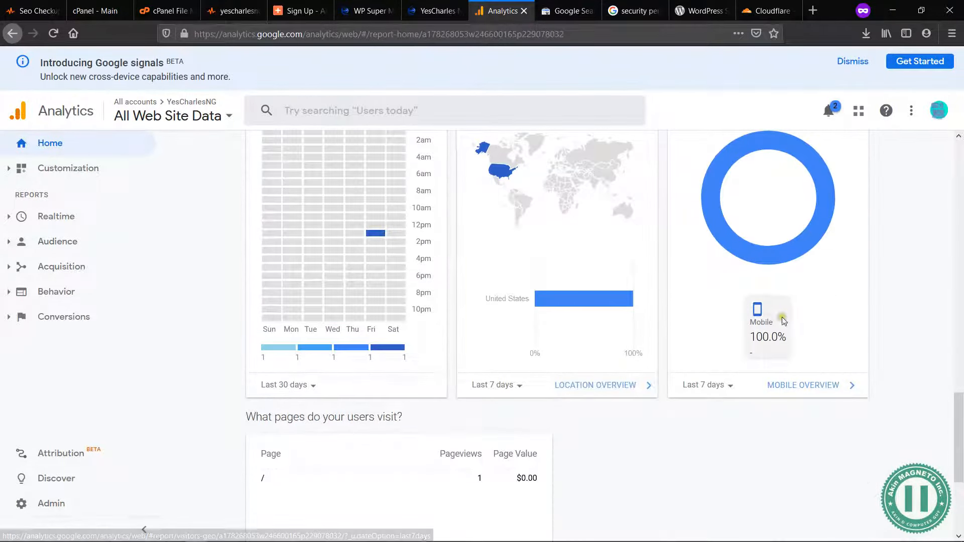
{"action": "scroll", "coordinate": [486, 465], "scroll_direction": "down", "scroll_amount": 3}
{"action": "scroll", "coordinate": [486, 465], "scroll_direction": "up", "scroll_amount": 20}
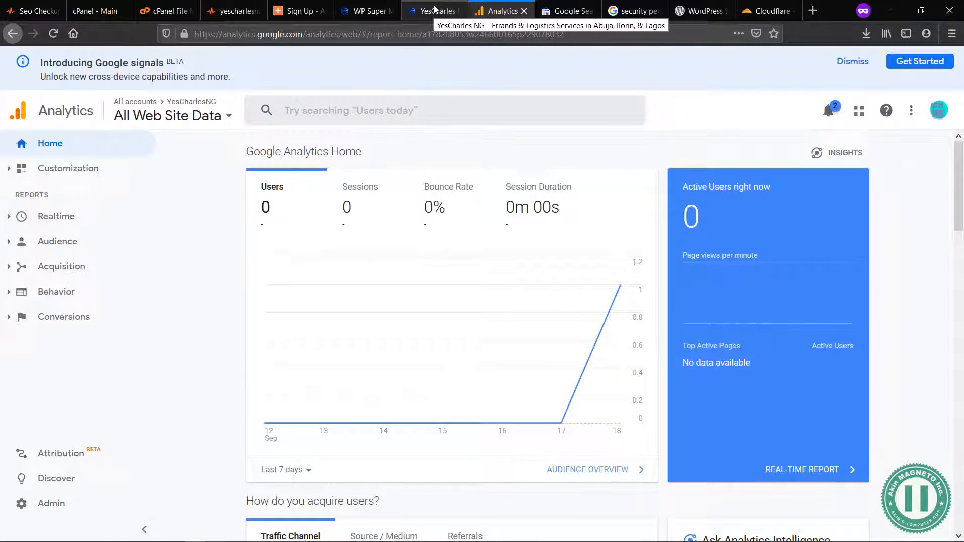
{"action": "scroll", "coordinate": [484, 388], "scroll_direction": "down", "scroll_amount": 6}
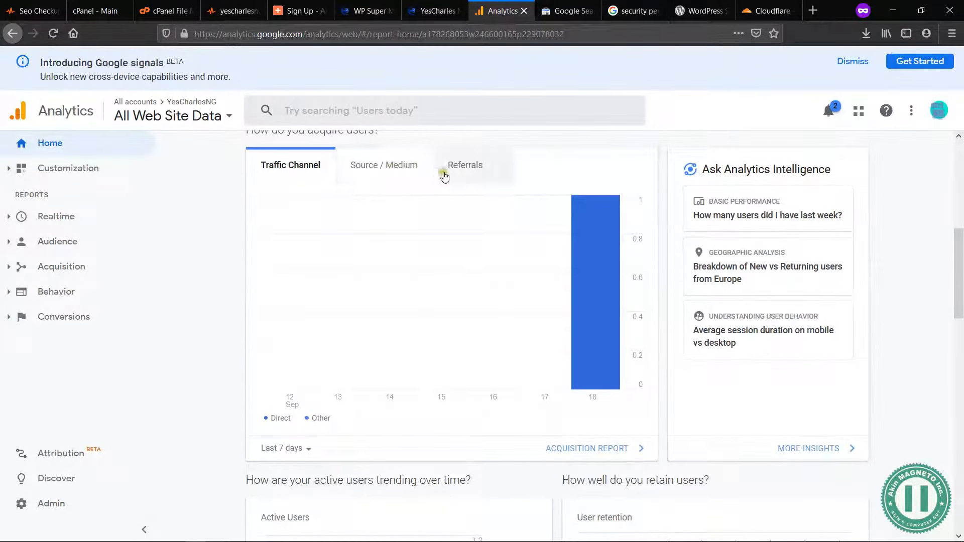
{"action": "scroll", "coordinate": [603, 447], "scroll_direction": "down", "scroll_amount": 5}
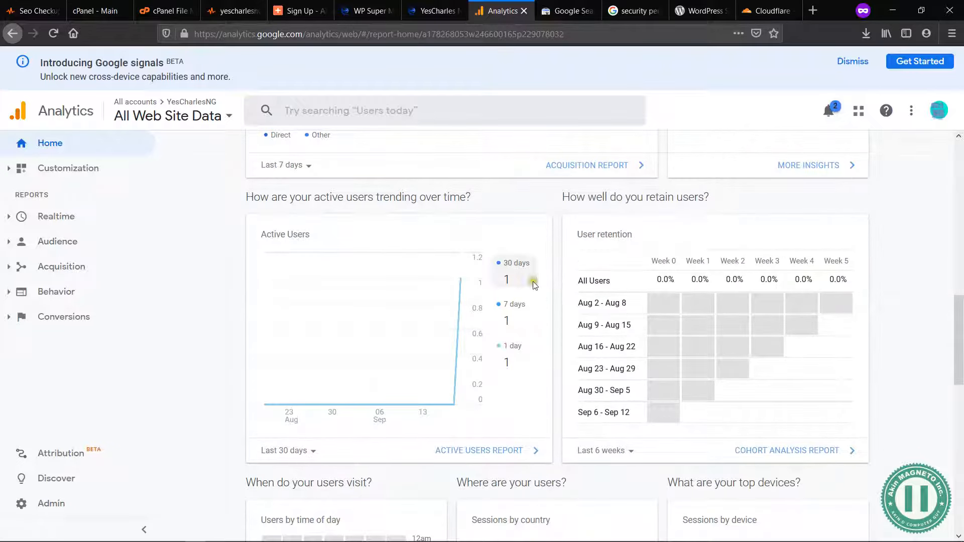
{"action": "scroll", "coordinate": [492, 396], "scroll_direction": "down", "scroll_amount": 5}
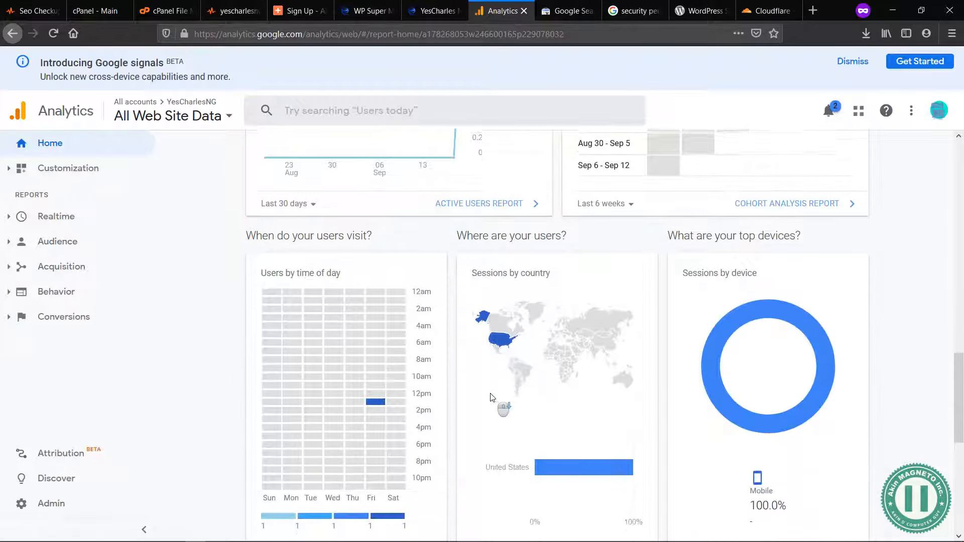
{"action": "scroll", "coordinate": [491, 398], "scroll_direction": "down", "scroll_amount": 1}
Step: Inspect the YesCharles home page from header to footer for plaintext email addresses
{"action": "left_click", "coordinate": [446, 5]}
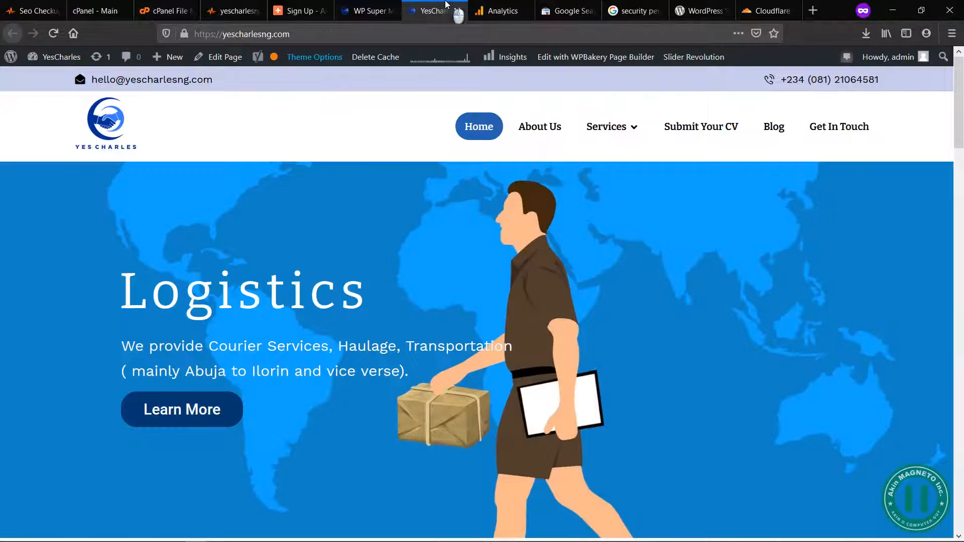
{"action": "left_click", "coordinate": [372, 10]}
{"action": "left_click", "coordinate": [435, 11]}
{"action": "scroll", "coordinate": [557, 387], "scroll_direction": "down", "scroll_amount": 9}
{"action": "scroll", "coordinate": [557, 387], "scroll_direction": "up", "scroll_amount": 10}
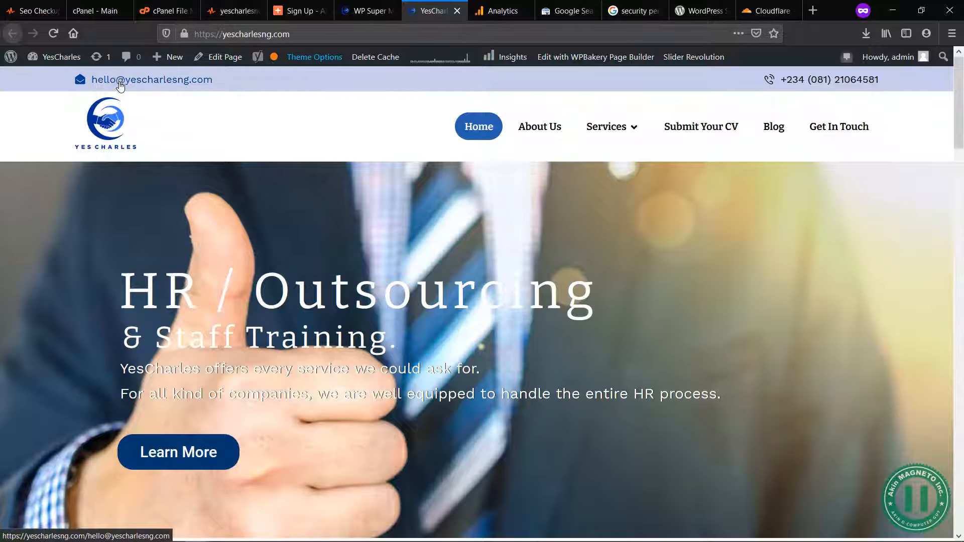
{"action": "scroll", "coordinate": [538, 322], "scroll_direction": "down", "scroll_amount": 15}
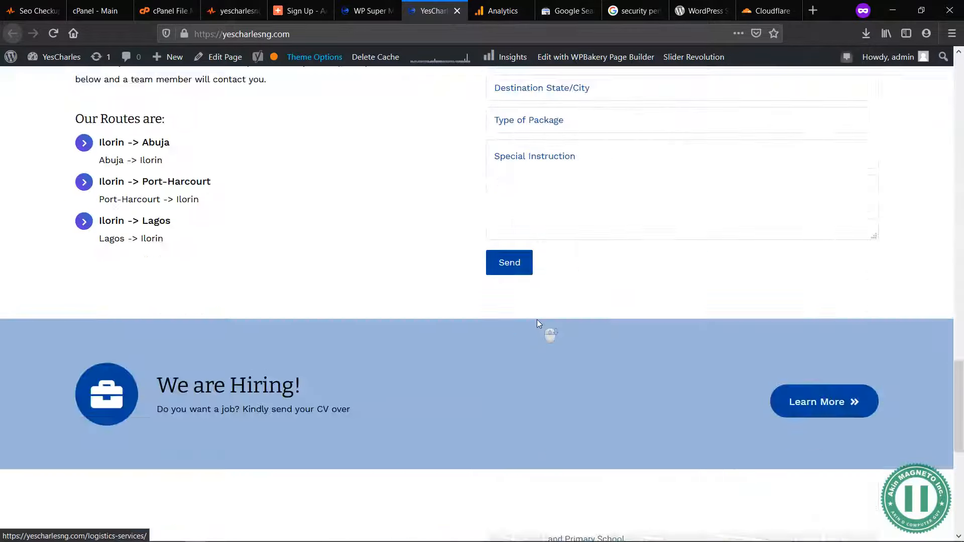
{"action": "scroll", "coordinate": [537, 319], "scroll_direction": "down", "scroll_amount": 8}
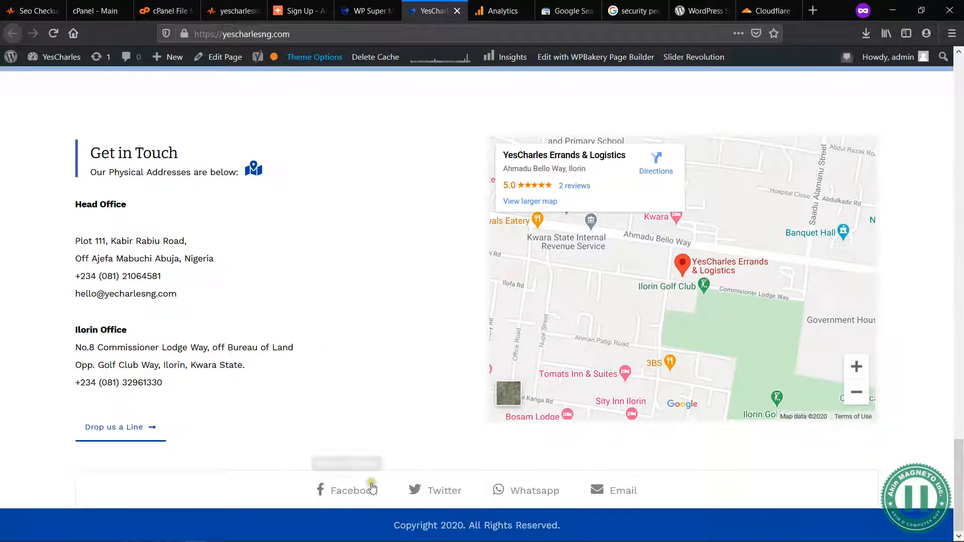
Step: Open the site's About Us page in a new tab from the home page header
{"action": "scroll", "coordinate": [389, 345], "scroll_direction": "up", "scroll_amount": 2}
{"action": "scroll", "coordinate": [390, 347], "scroll_direction": "up", "scroll_amount": 15}
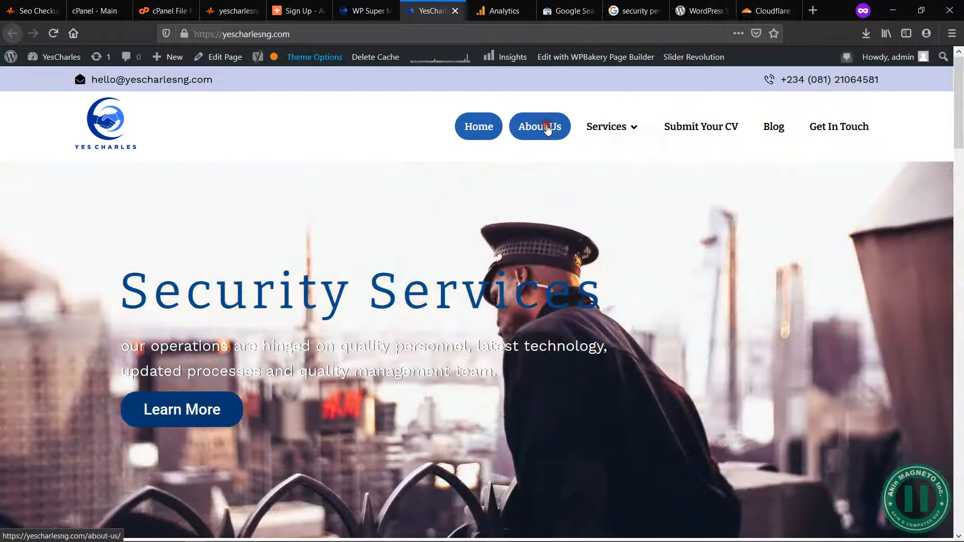
{"action": "mouse_move", "coordinate": [620, 128]}
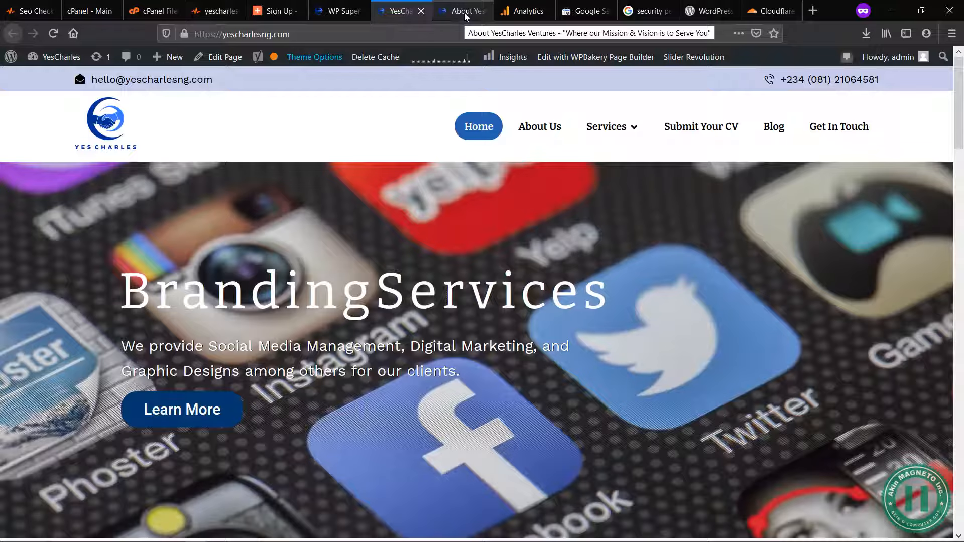
Step: Inspect the About Us page from header to footer for plaintext email addresses
{"action": "left_click", "coordinate": [466, 17]}
{"action": "scroll", "coordinate": [387, 310], "scroll_direction": "down", "scroll_amount": 5}
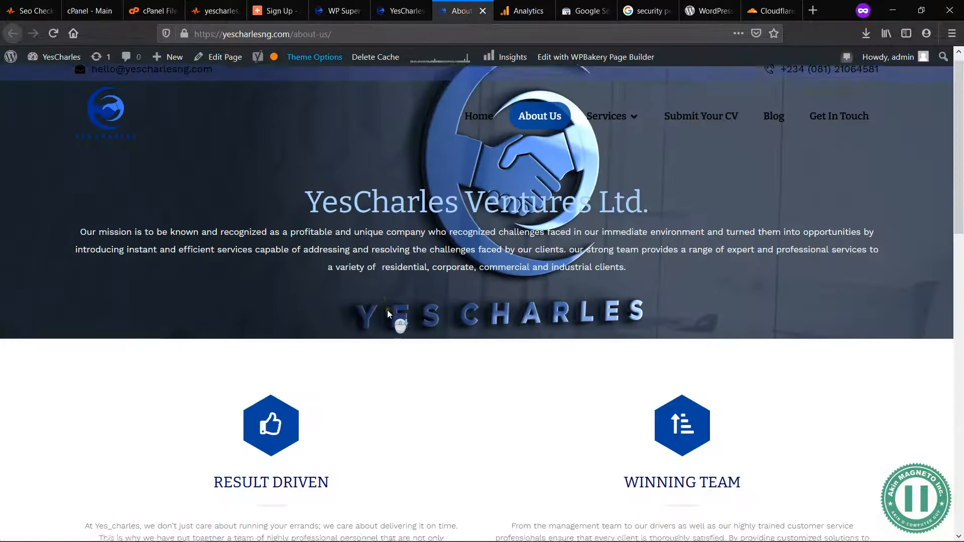
{"action": "scroll", "coordinate": [452, 427], "scroll_direction": "down", "scroll_amount": 5}
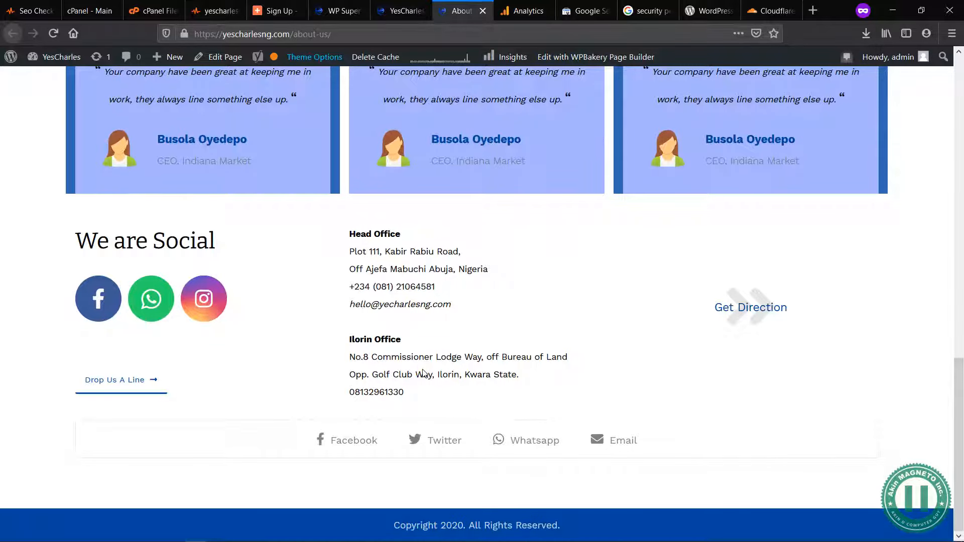
{"action": "scroll", "coordinate": [435, 285], "scroll_direction": "up", "scroll_amount": 15}
Step: Return to the site's home page and open the theme's Header options in a new tab
{"action": "left_click", "coordinate": [412, 14]}
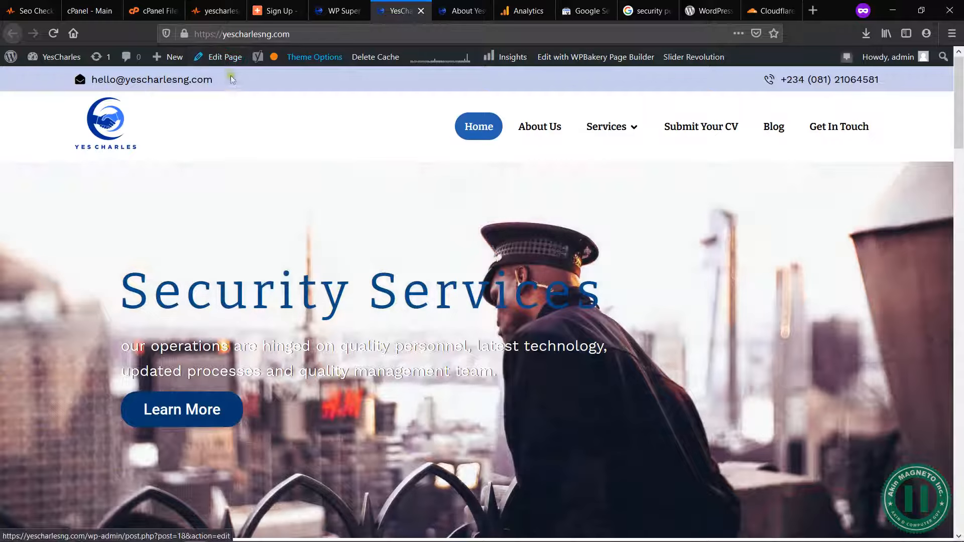
{"action": "mouse_move", "coordinate": [315, 58]}
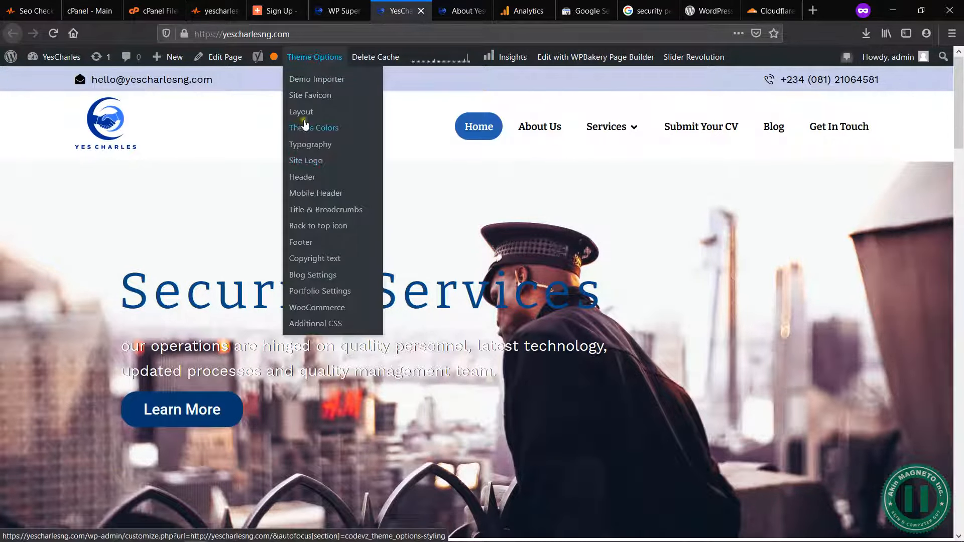
{"action": "middle_click", "coordinate": [312, 180]}
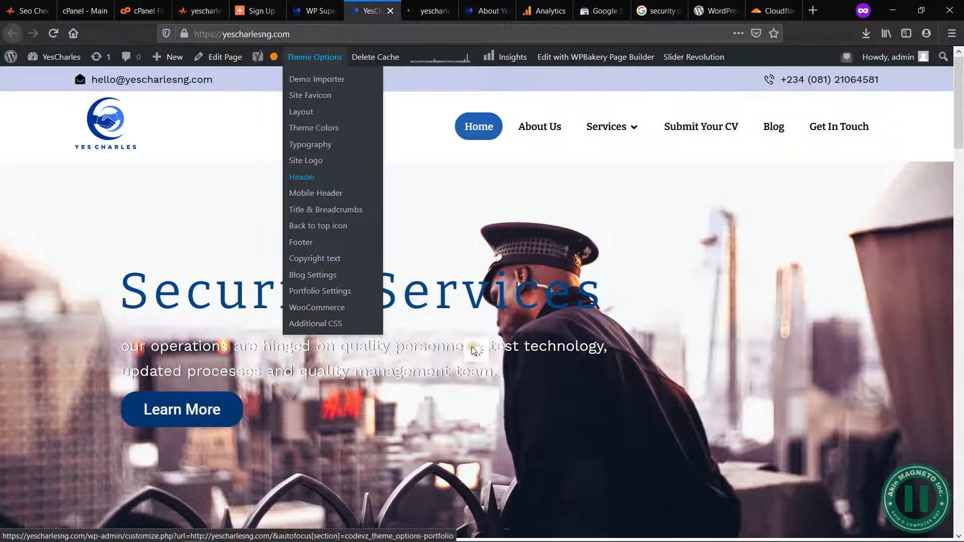
Step: Check the home page's Get in Touch section for a plaintext email, and open the home page for editing
{"action": "scroll", "coordinate": [351, 274], "scroll_direction": "down", "scroll_amount": 10}
{"action": "scroll", "coordinate": [353, 275], "scroll_direction": "up", "scroll_amount": 5}
{"action": "scroll", "coordinate": [354, 273], "scroll_direction": "up", "scroll_amount": 5}
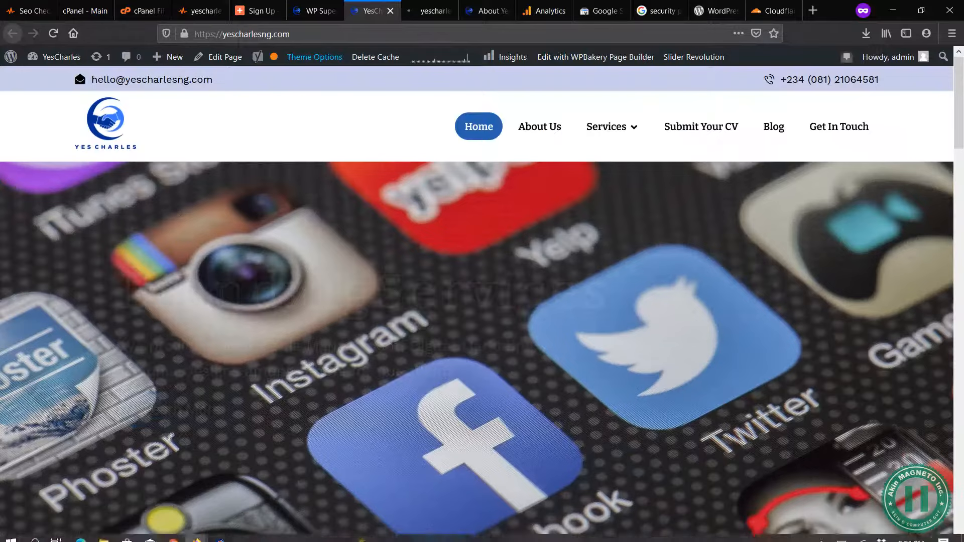
{"action": "scroll", "coordinate": [291, 386], "scroll_direction": "down", "scroll_amount": 20}
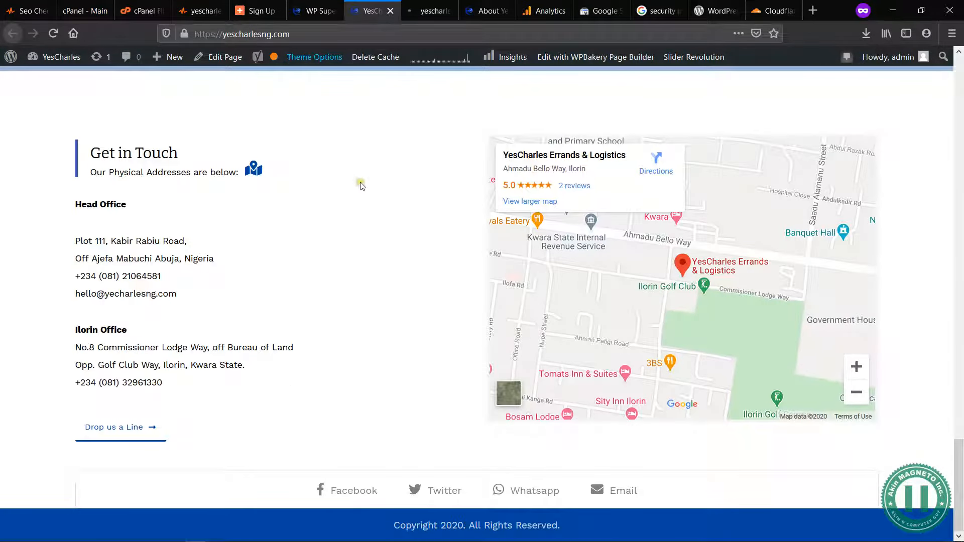
{"action": "left_click", "coordinate": [221, 56]}
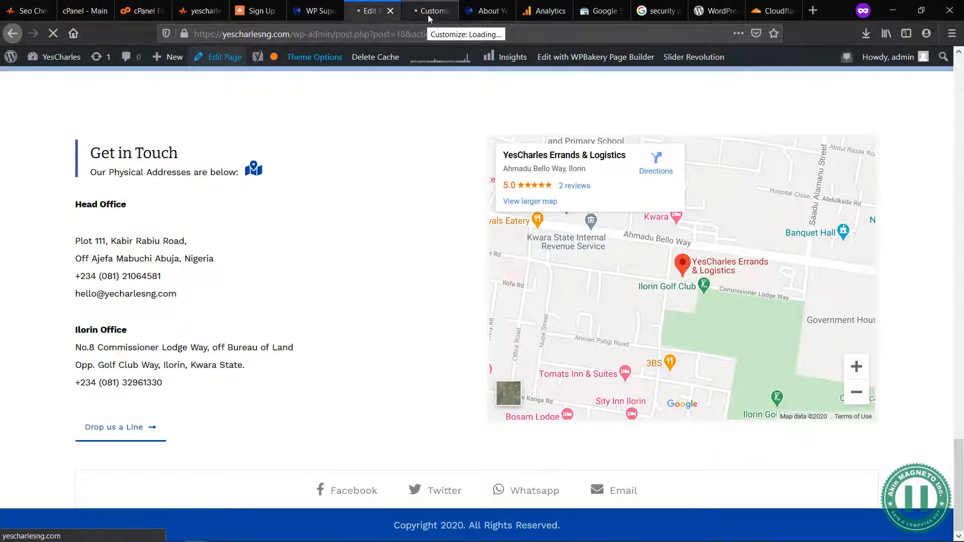
Step: Open the About Us page for editing in its own tab and check whether the theme customizer has loaded
{"action": "left_click", "coordinate": [477, 12]}
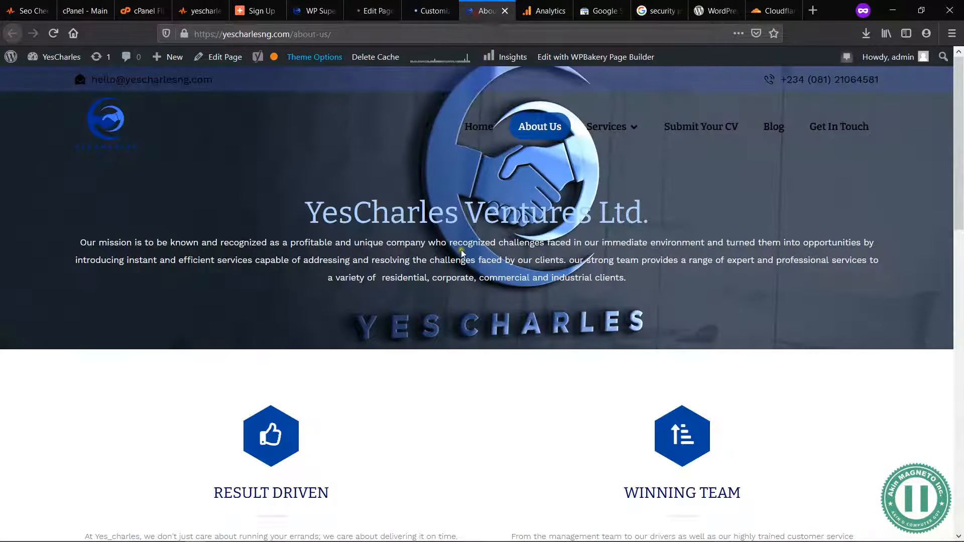
{"action": "left_click", "coordinate": [221, 57]}
{"action": "scroll", "coordinate": [557, 301], "scroll_direction": "down", "scroll_amount": 15}
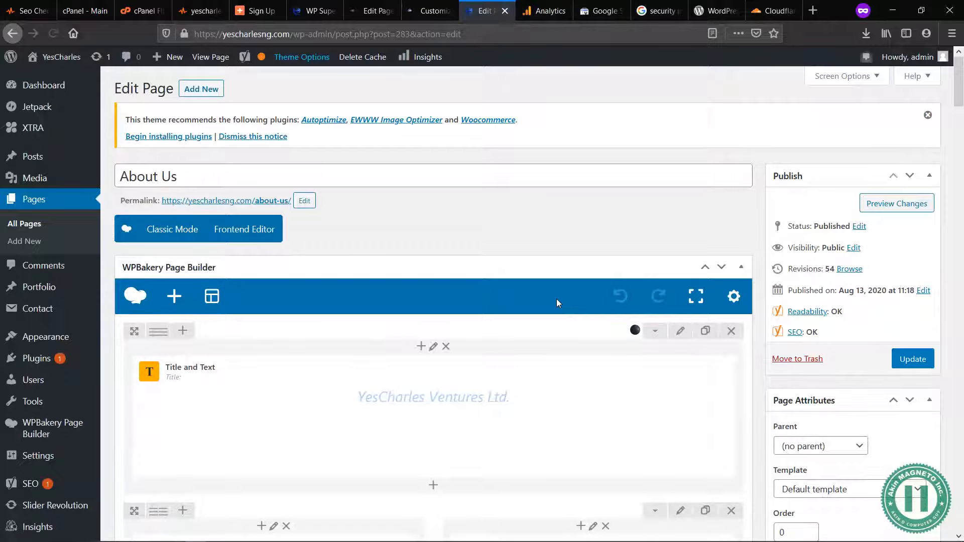
{"action": "left_click", "coordinate": [444, 11]}
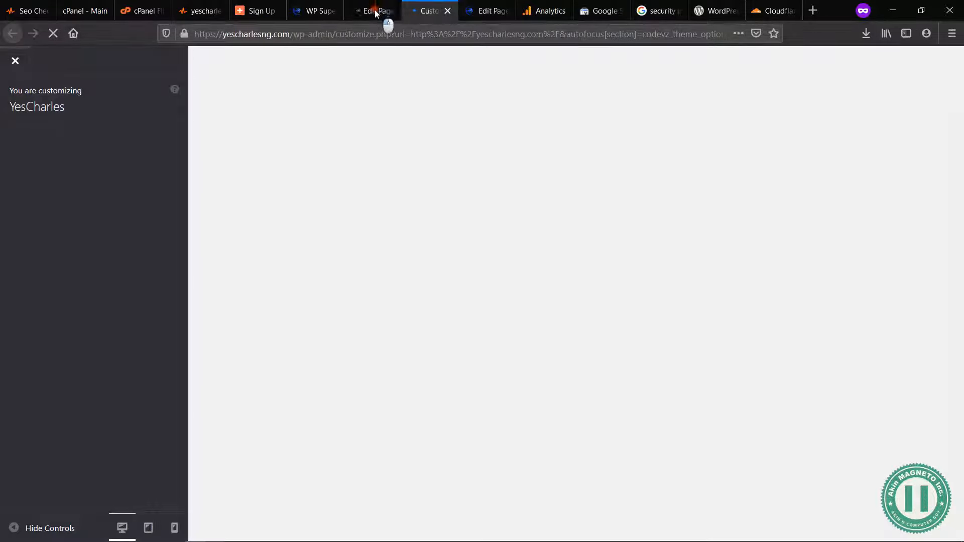
{"action": "left_click", "coordinate": [484, 14]}
Step: Enclose the @ of the Head Office email in square brackets in the About Us page's address Title and Text element
{"action": "scroll", "coordinate": [512, 274], "scroll_direction": "down", "scroll_amount": 10}
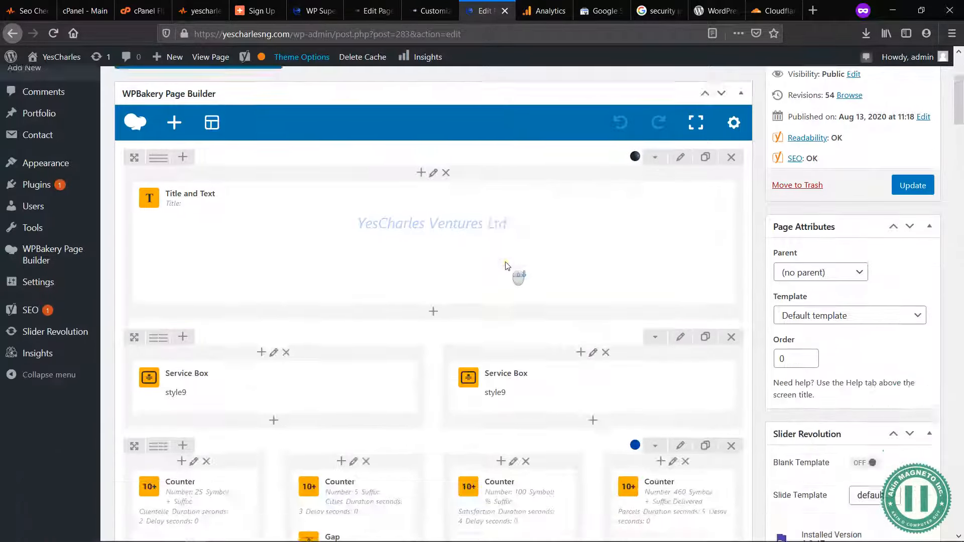
{"action": "scroll", "coordinate": [507, 267], "scroll_direction": "down", "scroll_amount": 6}
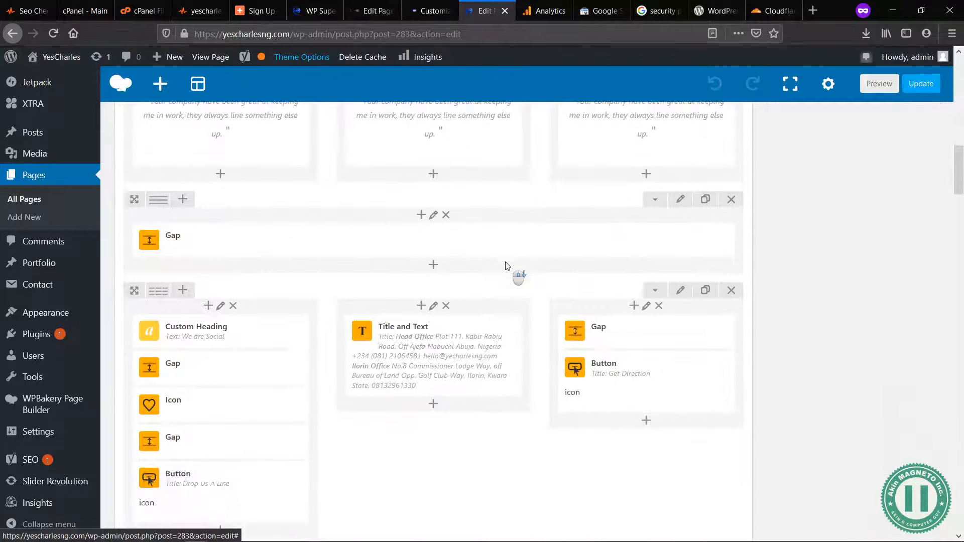
{"action": "mouse_move", "coordinate": [444, 357]}
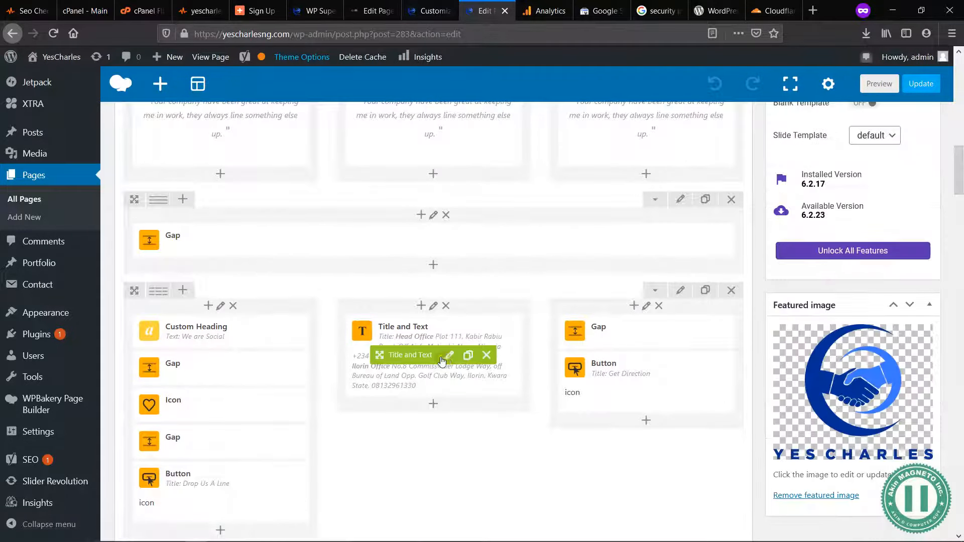
{"action": "left_click", "coordinate": [452, 355]}
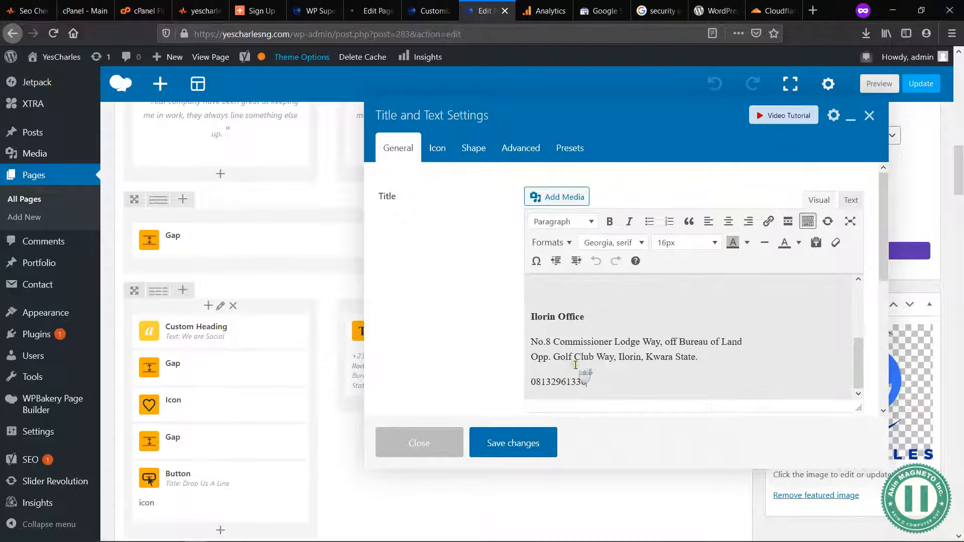
{"action": "scroll", "coordinate": [576, 366], "scroll_direction": "down", "scroll_amount": 3}
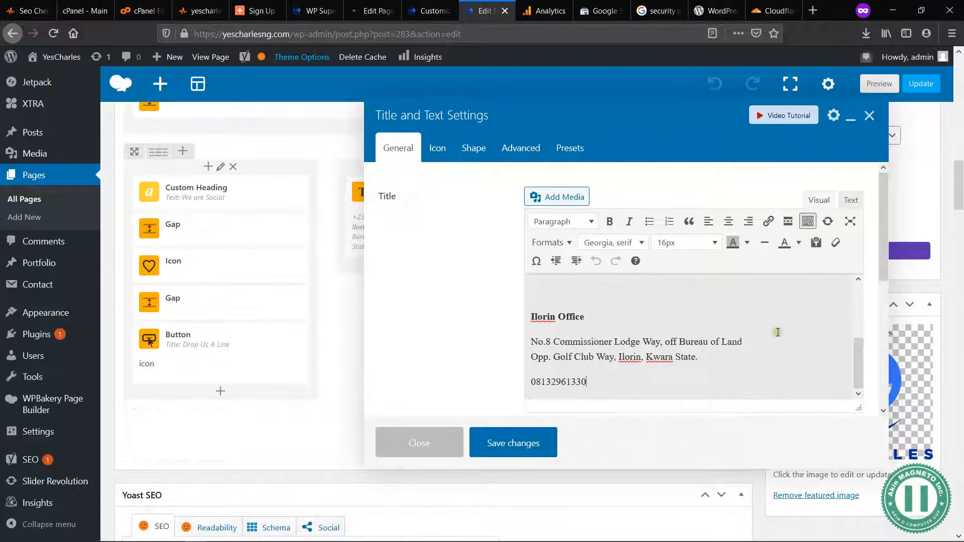
{"action": "scroll", "coordinate": [777, 333], "scroll_direction": "up", "scroll_amount": 3}
{"action": "left_click", "coordinate": [558, 371]}
{"action": "type", "text": "]yecharlesng.com"}
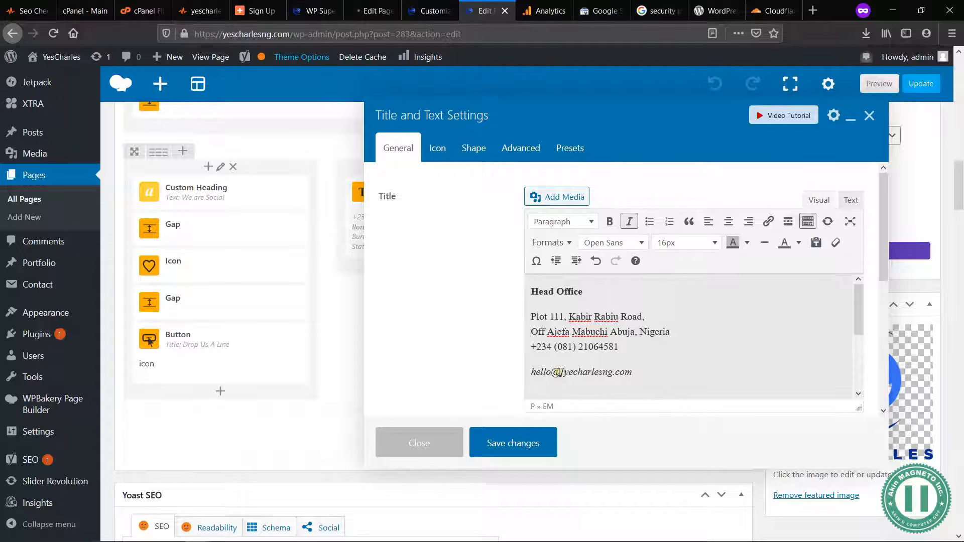
{"action": "left_click", "coordinate": [551, 375]}
{"action": "type", "text": "["}
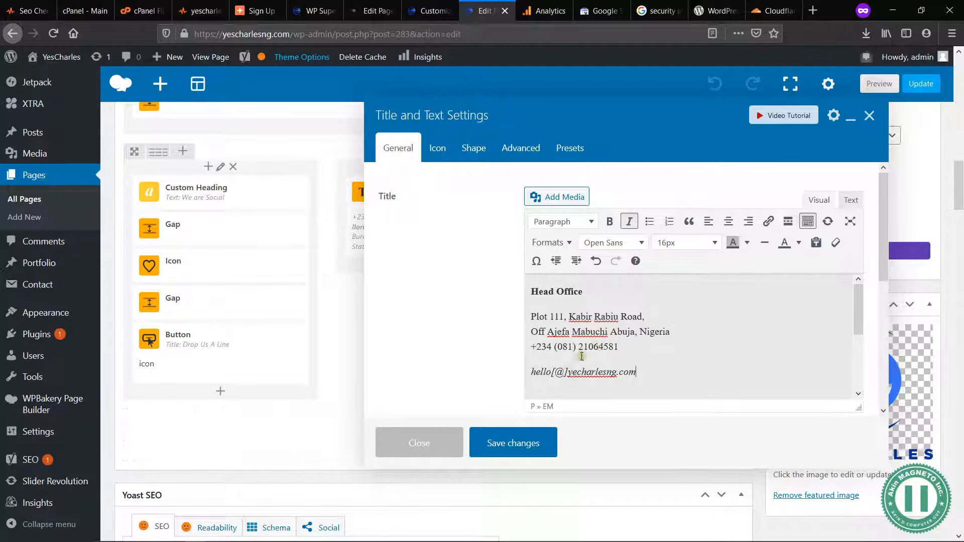
Step: Put a space before and after the bracketed @ in the Head Office email, and save the element's changes
{"action": "left_click", "coordinate": [552, 370]}
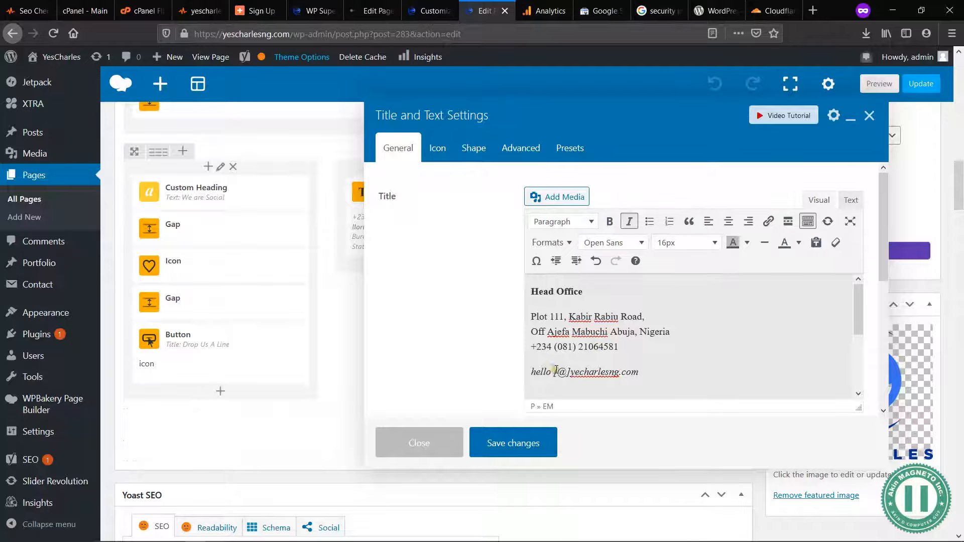
{"action": "left_click", "coordinate": [573, 370]}
{"action": "left_click", "coordinate": [609, 346]}
{"action": "left_click", "coordinate": [536, 444]}
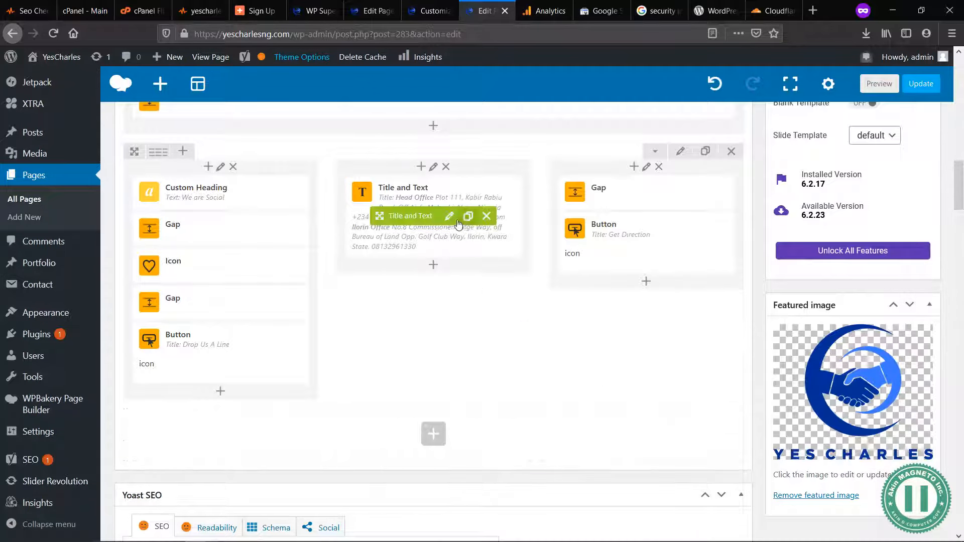
Step: Replace the Head Office email address in the Title and Text element with the text "Email Us"
{"action": "left_click", "coordinate": [458, 227]}
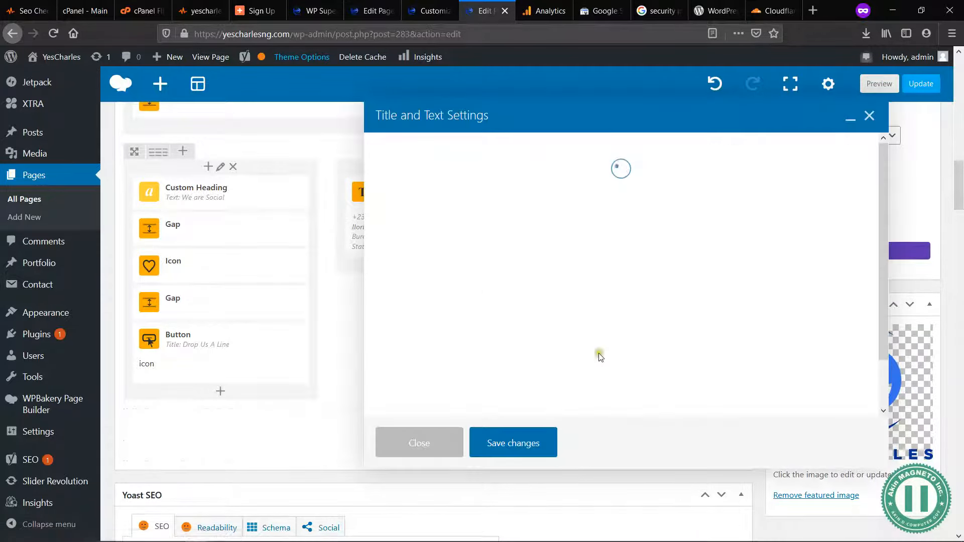
{"action": "scroll", "coordinate": [592, 347], "scroll_direction": "down", "scroll_amount": 3}
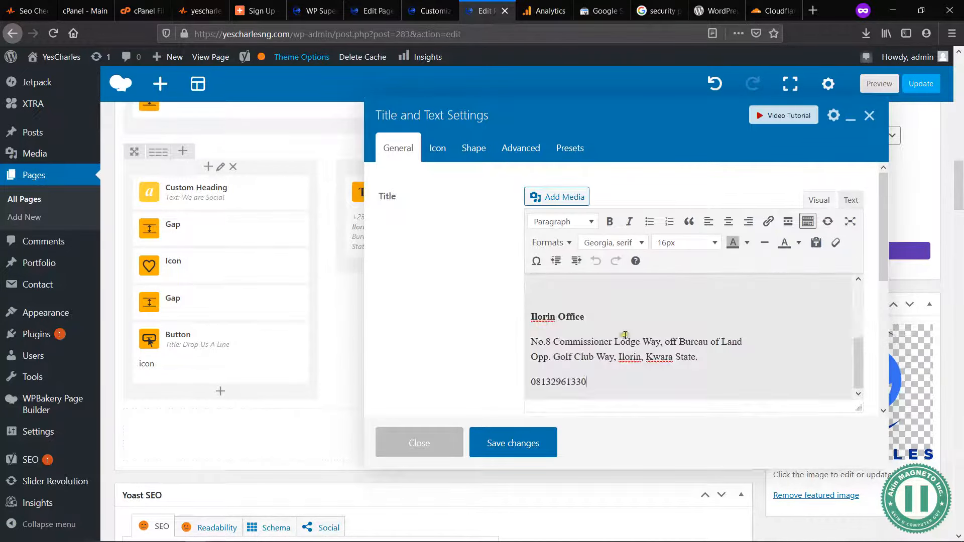
{"action": "scroll", "coordinate": [625, 335], "scroll_direction": "up", "scroll_amount": 4}
{"action": "left_click_drag", "start_coordinate": [653, 359], "coordinate": [531, 356]}
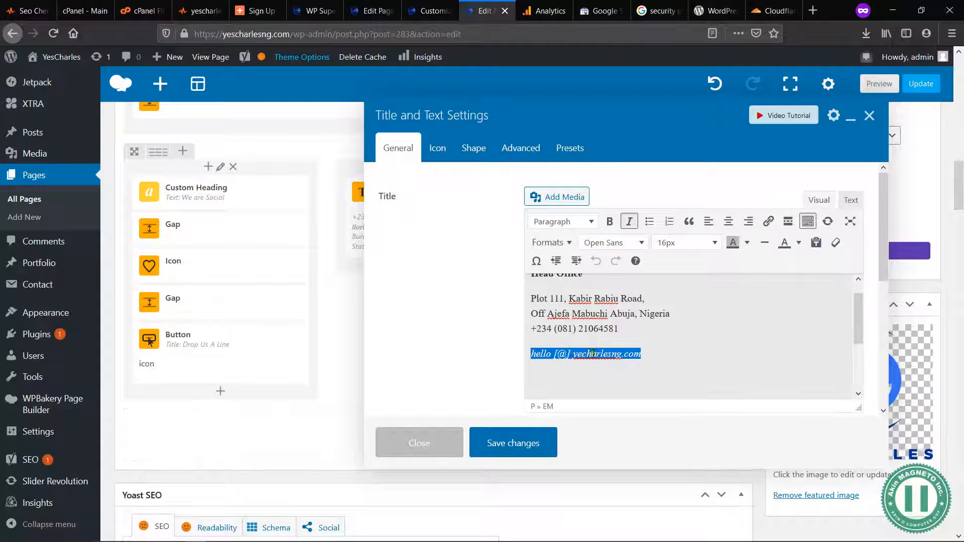
{"action": "type", "text": "Email Us"}
{"action": "key", "text": "shift+Home"}
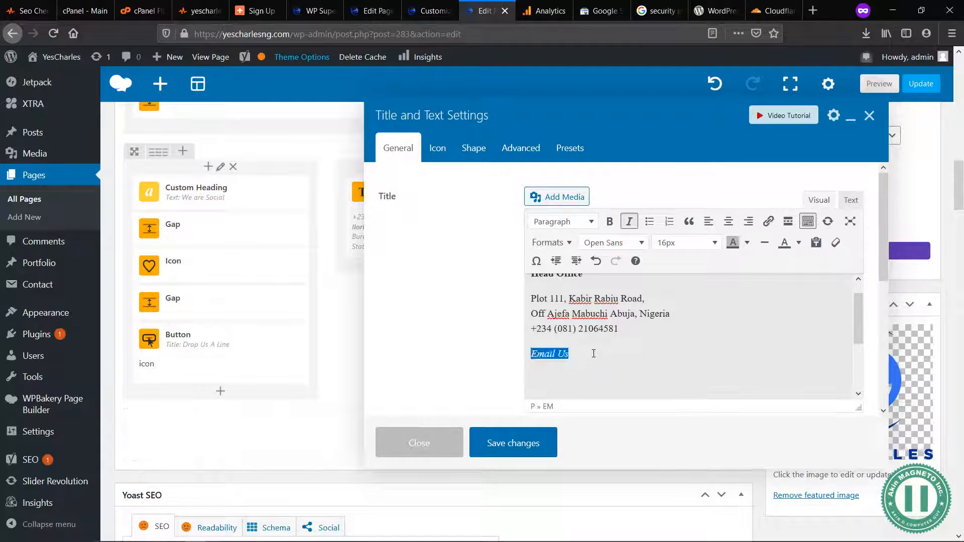
Step: Link the "Email Us" text to a mailto link for the company's email, and save both the element and the About Us page
{"action": "left_click", "coordinate": [771, 220]}
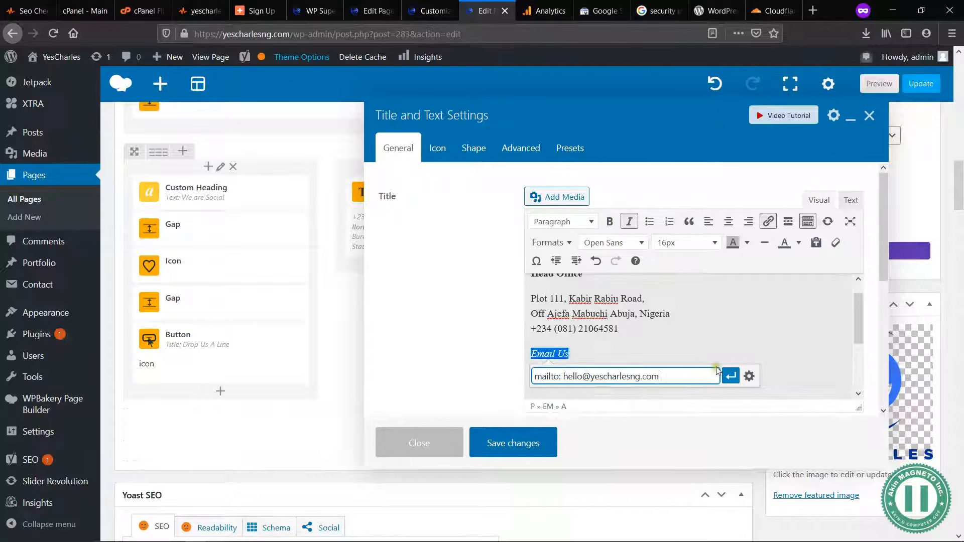
{"action": "left_click", "coordinate": [730, 376]}
{"action": "left_click", "coordinate": [644, 331]}
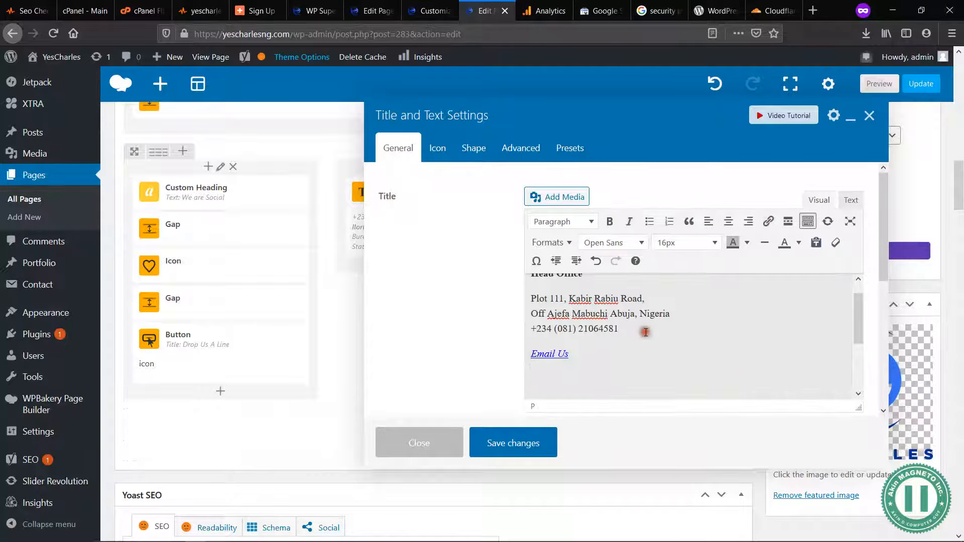
{"action": "left_click", "coordinate": [518, 444]}
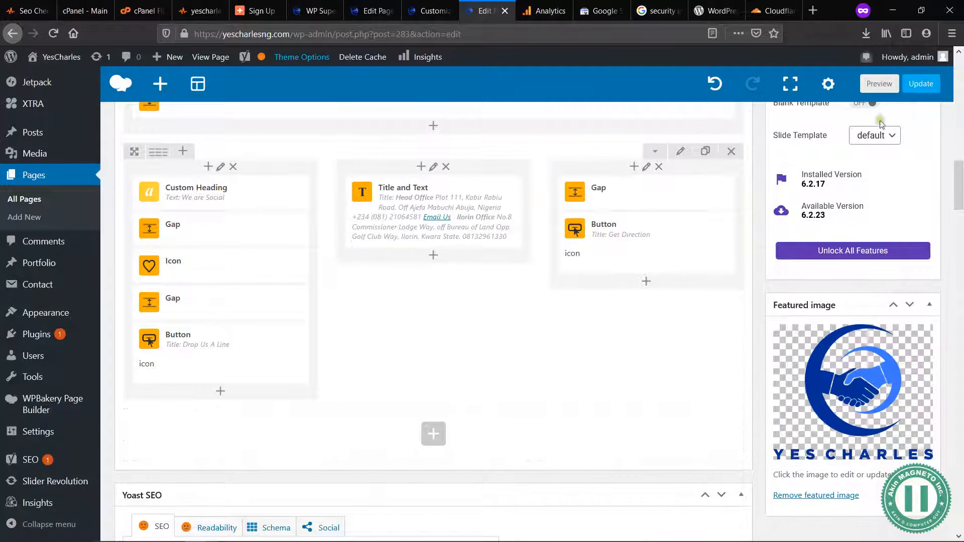
{"action": "left_click", "coordinate": [907, 86]}
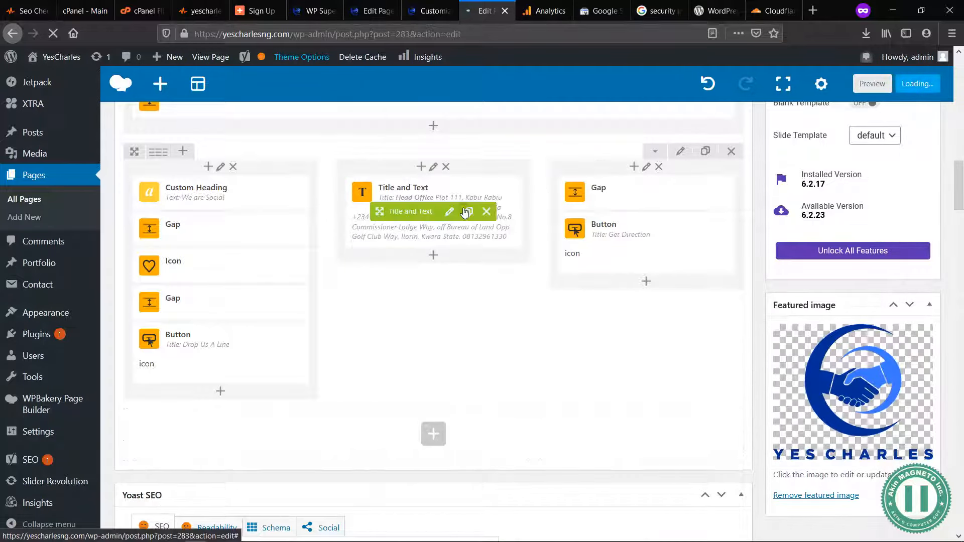
Step: Switch to the theme customizer and open the Header top bar settings
{"action": "left_click", "coordinate": [430, 11]}
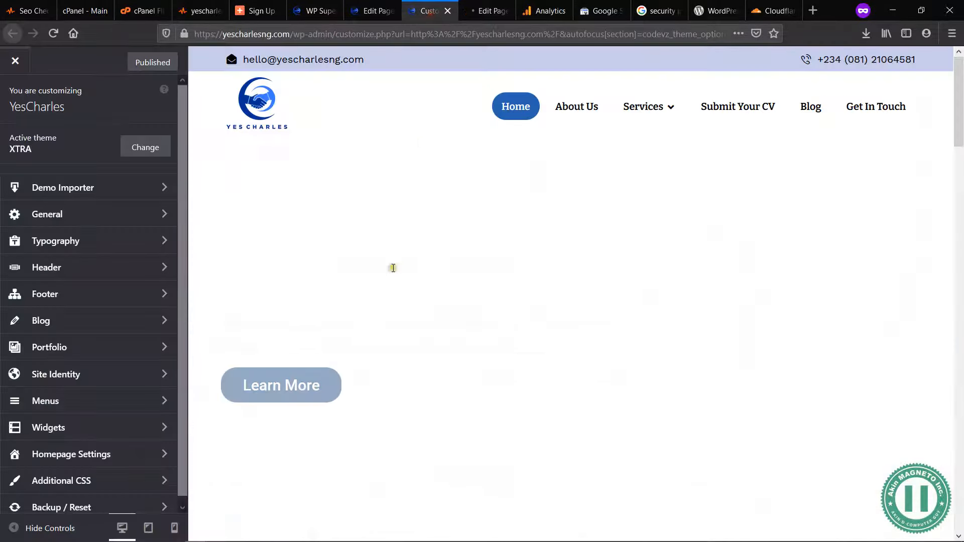
{"action": "left_click", "coordinate": [121, 272]}
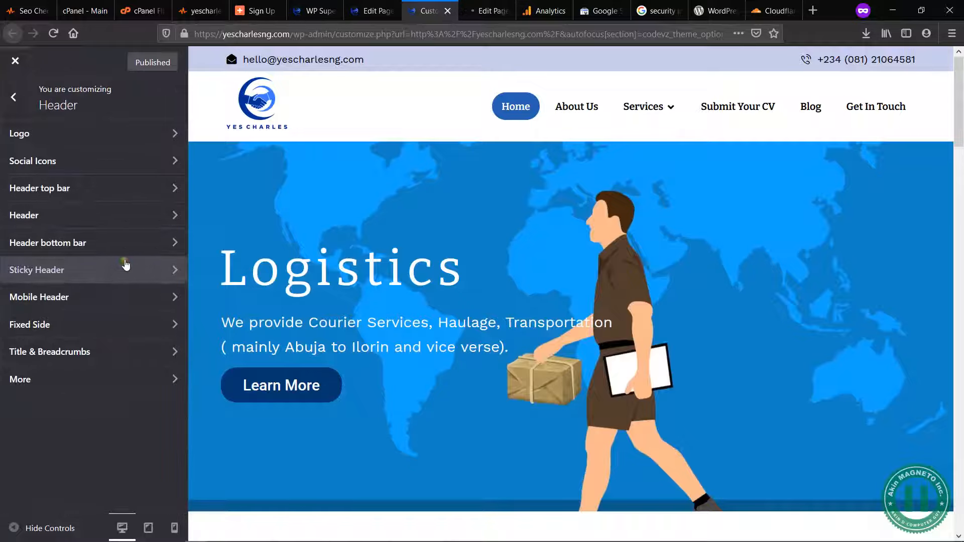
{"action": "left_click", "coordinate": [143, 195]}
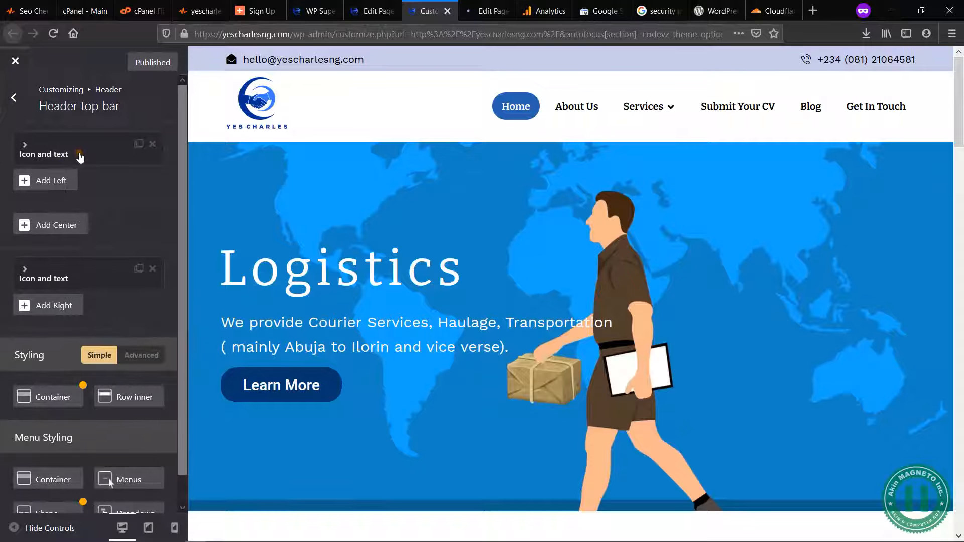
Step: Enclose the @ in square brackets in the text of the top bar's email element, and publish the change
{"action": "left_click", "coordinate": [79, 157]}
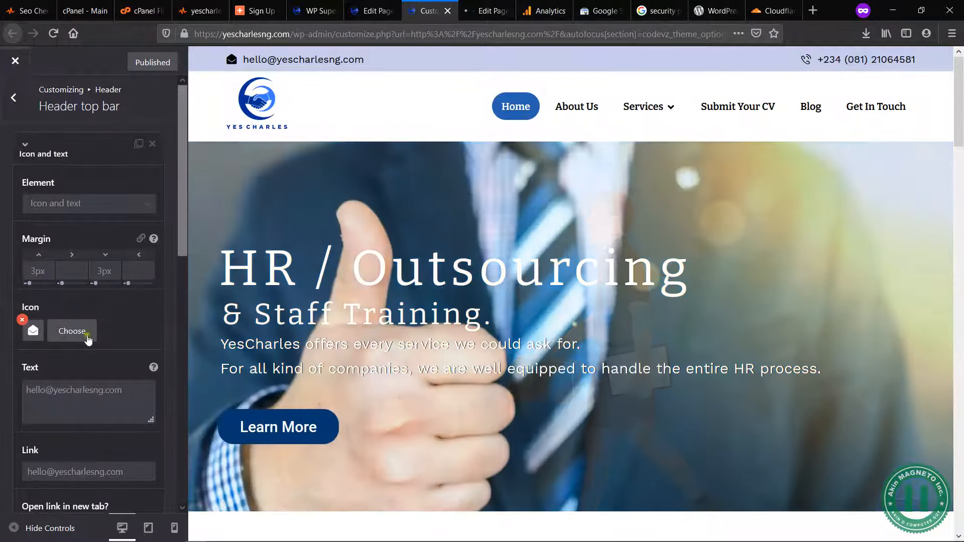
{"action": "left_click", "coordinate": [53, 390]}
{"action": "type", "text": "]"}
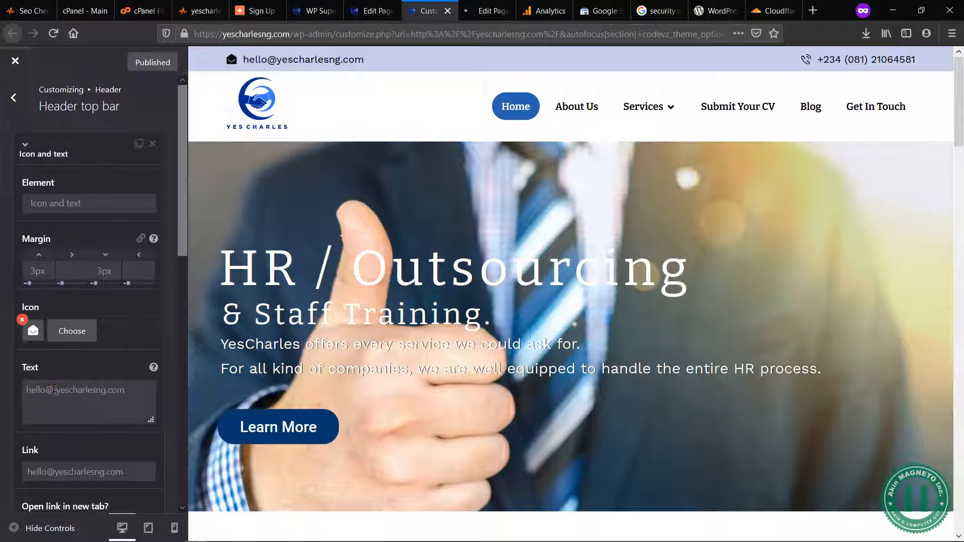
{"action": "left_click", "coordinate": [46, 391]}
{"action": "type", "text": "["}
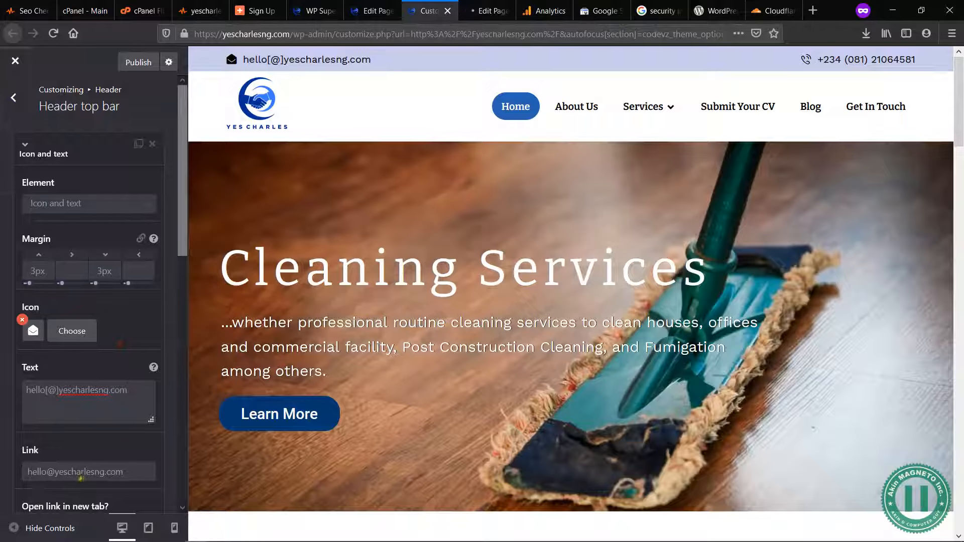
{"action": "left_click", "coordinate": [134, 64]}
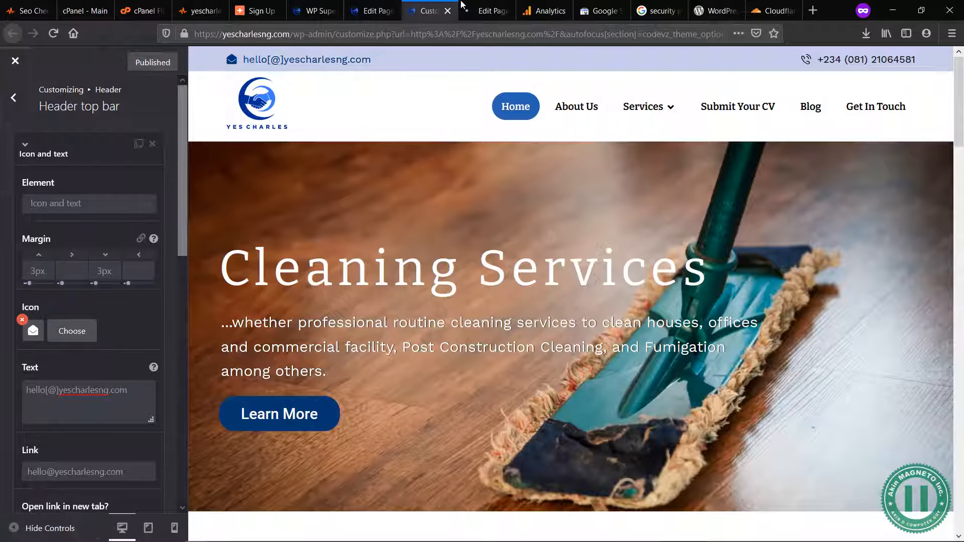
Step: Switch to the Home page editor and open the settings of the text block containing the Head Office address
{"action": "left_click", "coordinate": [463, 7]}
{"action": "scroll", "coordinate": [524, 273], "scroll_direction": "down", "scroll_amount": 2}
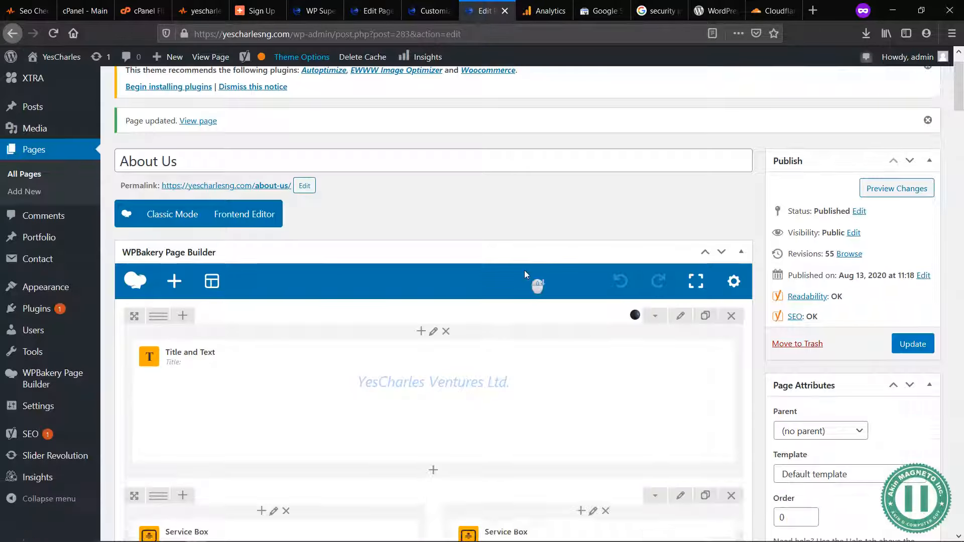
{"action": "scroll", "coordinate": [525, 274], "scroll_direction": "down", "scroll_amount": 7}
{"action": "scroll", "coordinate": [531, 275], "scroll_direction": "up", "scroll_amount": 8}
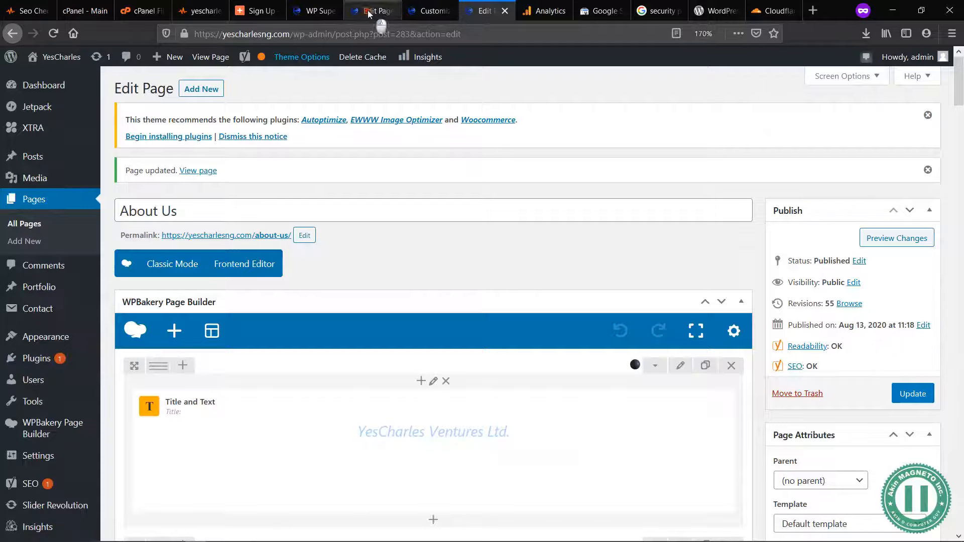
{"action": "left_click", "coordinate": [368, 13]}
{"action": "scroll", "coordinate": [425, 346], "scroll_direction": "down", "scroll_amount": 3}
{"action": "left_click_drag", "start_coordinate": [426, 345], "coordinate": [426, 345]}
{"action": "left_click", "coordinate": [704, 34]}
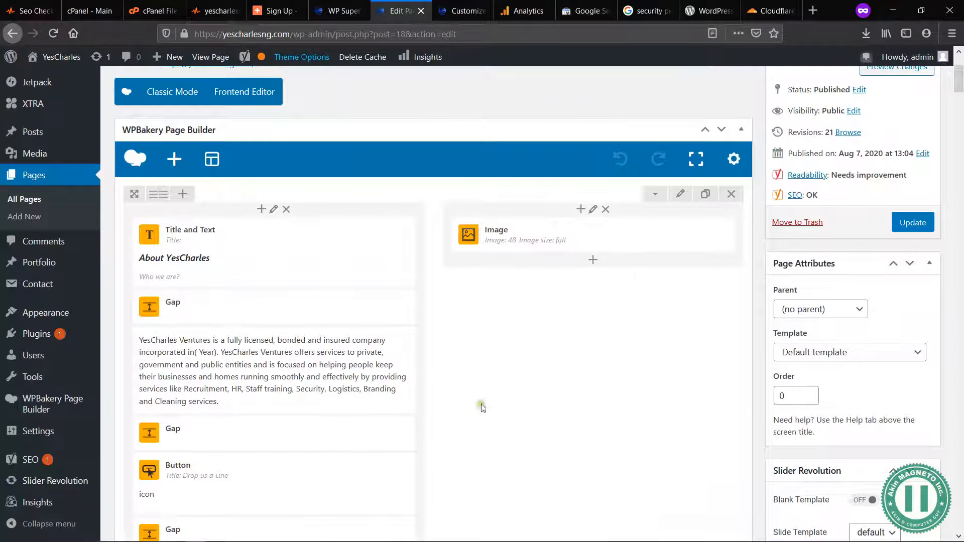
{"action": "scroll", "coordinate": [495, 430], "scroll_direction": "down", "scroll_amount": 15}
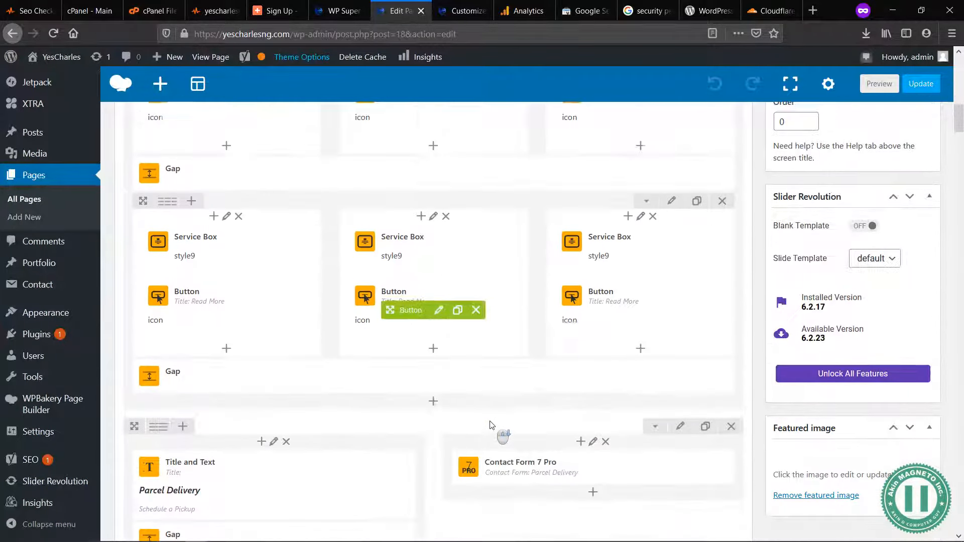
{"action": "scroll", "coordinate": [492, 425], "scroll_direction": "down", "scroll_amount": 15}
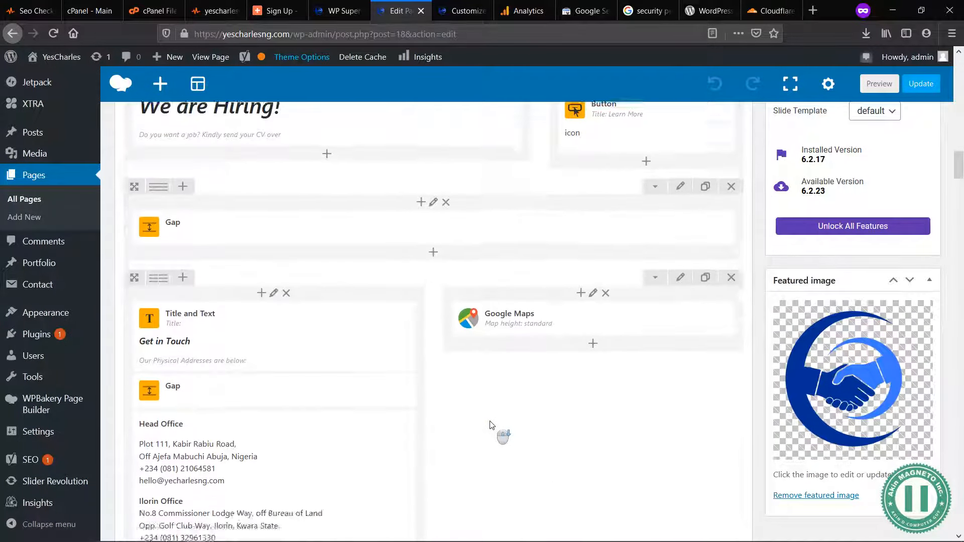
{"action": "scroll", "coordinate": [492, 426], "scroll_direction": "down", "scroll_amount": 2}
{"action": "left_click", "coordinate": [286, 367]}
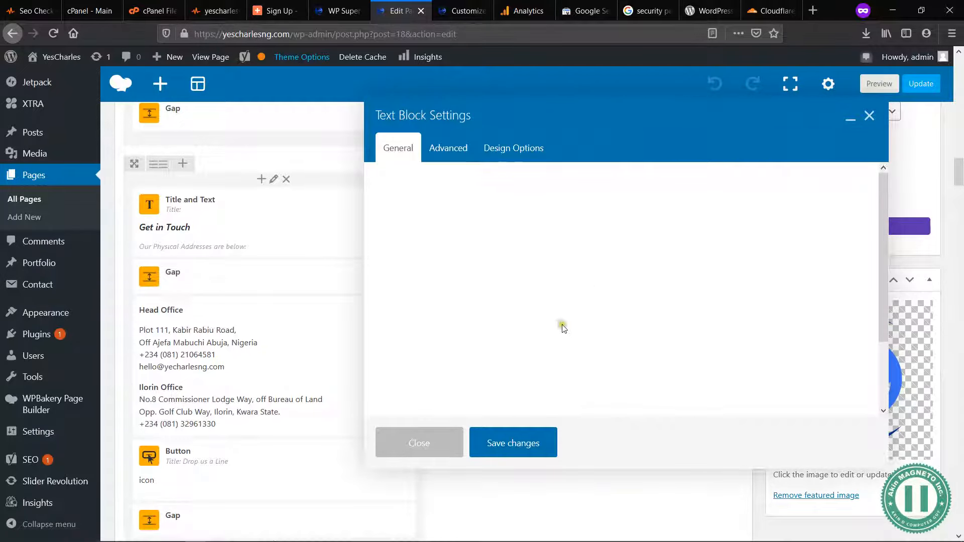
Step: Replace the Head Office email address in the text block with the text "Email Us"
{"action": "left_click", "coordinate": [479, 298]}
{"action": "key", "text": "shift+Home"}
{"action": "key", "text": "ctrl+c"}
{"action": "key", "text": "BackSpace"}
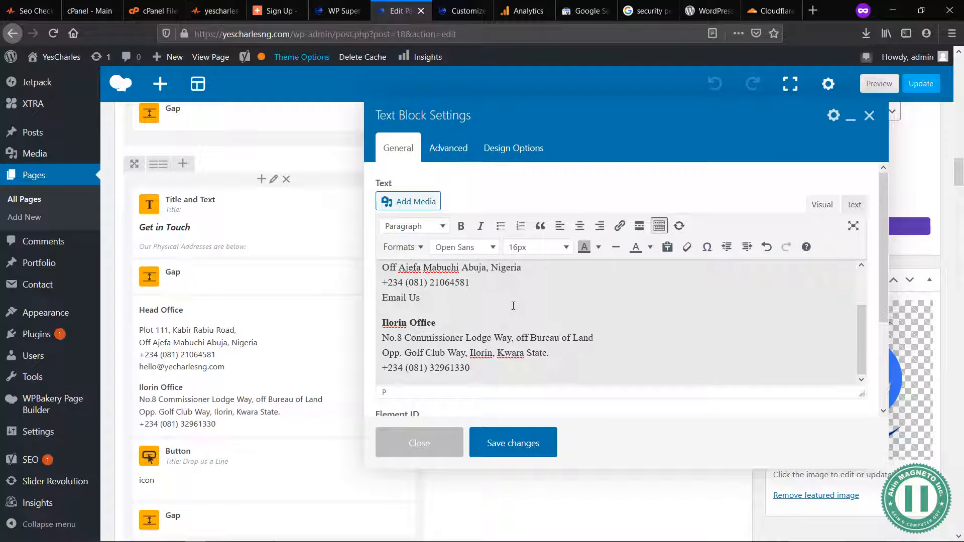
Step: Link the Home page's "Email Us" text to a mailto link for the company's email, and save both the text block and the page
{"action": "key", "text": "shift+Home"}
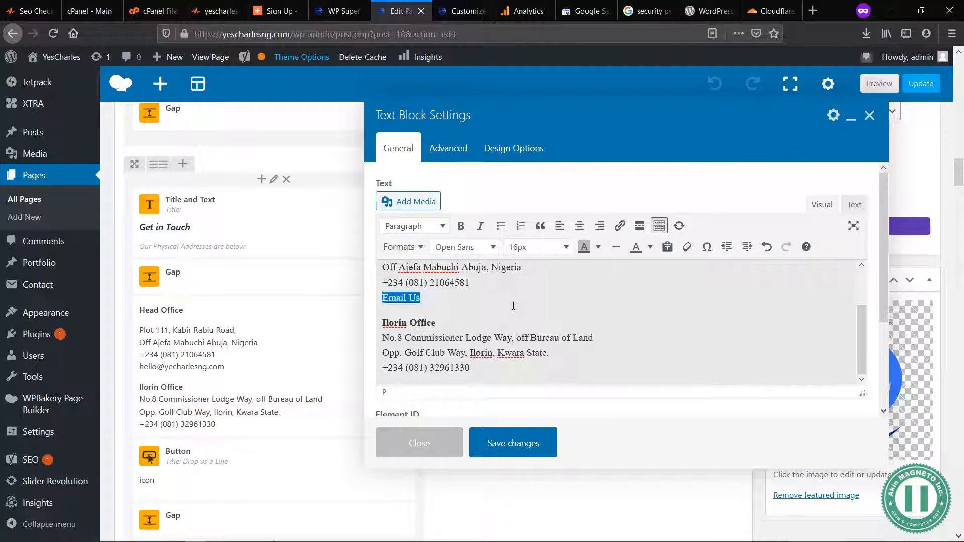
{"action": "left_click", "coordinate": [620, 226]}
{"action": "type", "text": "ma"}
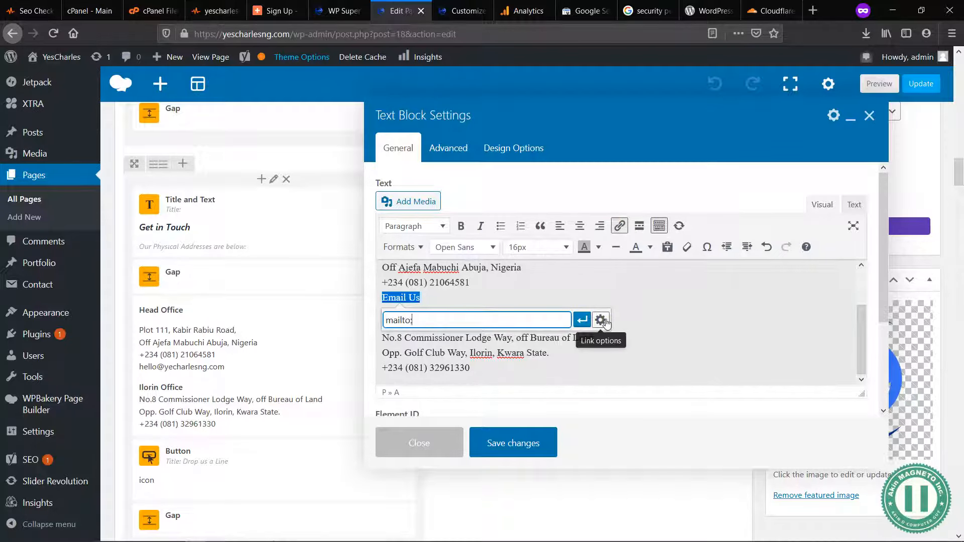
{"action": "type", "text": "ilto:"}
{"action": "key", "text": "ctrl+v"}
{"action": "left_click", "coordinate": [582, 320]}
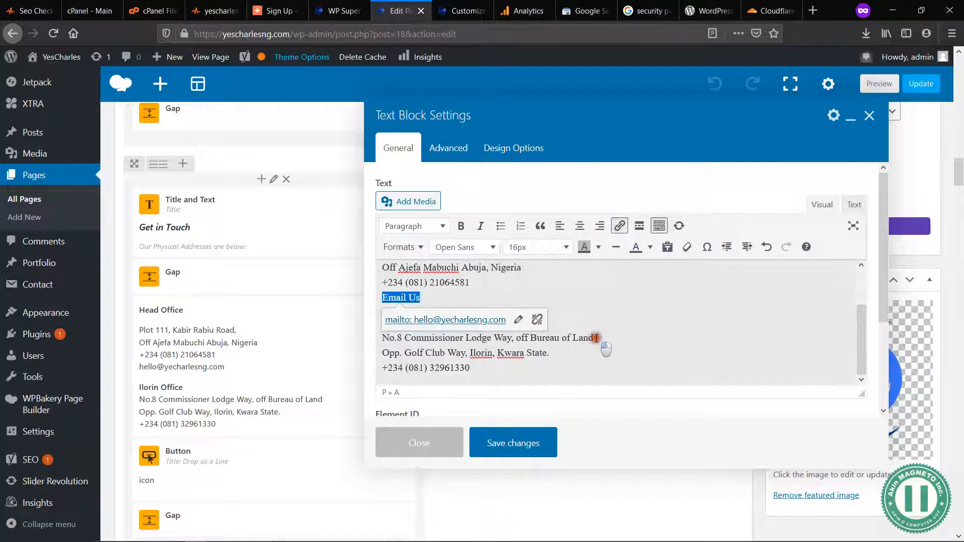
{"action": "left_click", "coordinate": [596, 338]}
{"action": "left_click", "coordinate": [545, 435]}
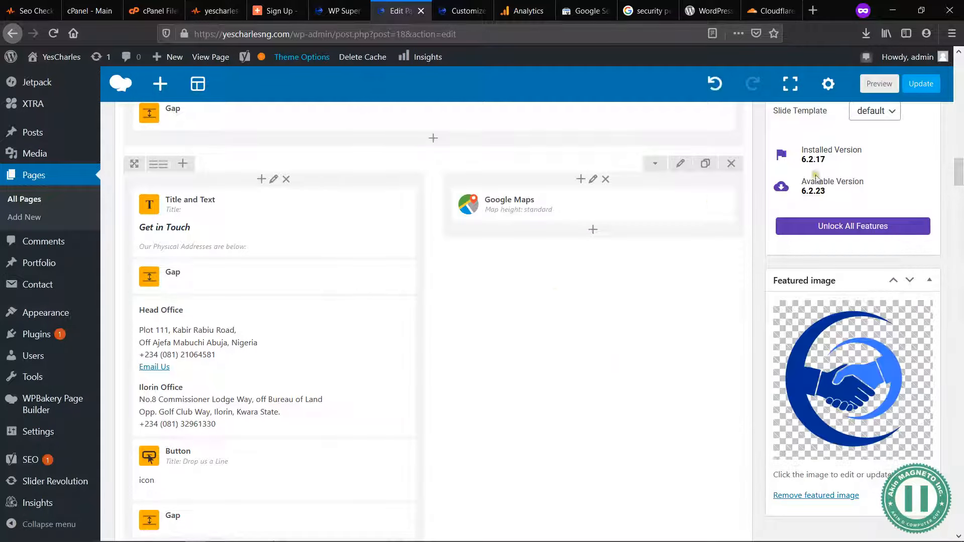
{"action": "left_click", "coordinate": [921, 84]}
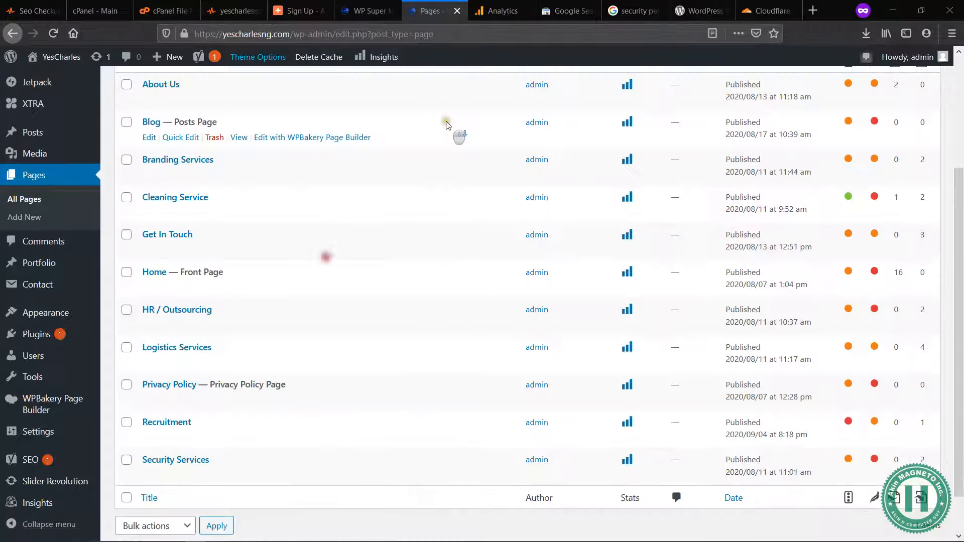
{"action": "scroll", "coordinate": [446, 121], "scroll_direction": "up", "scroll_amount": 3}
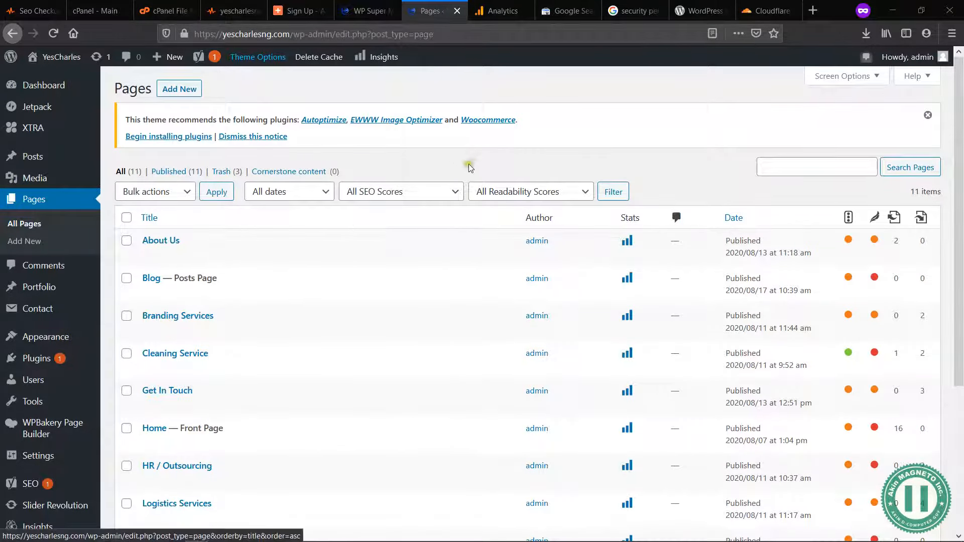
{"action": "left_click", "coordinate": [703, 178]}
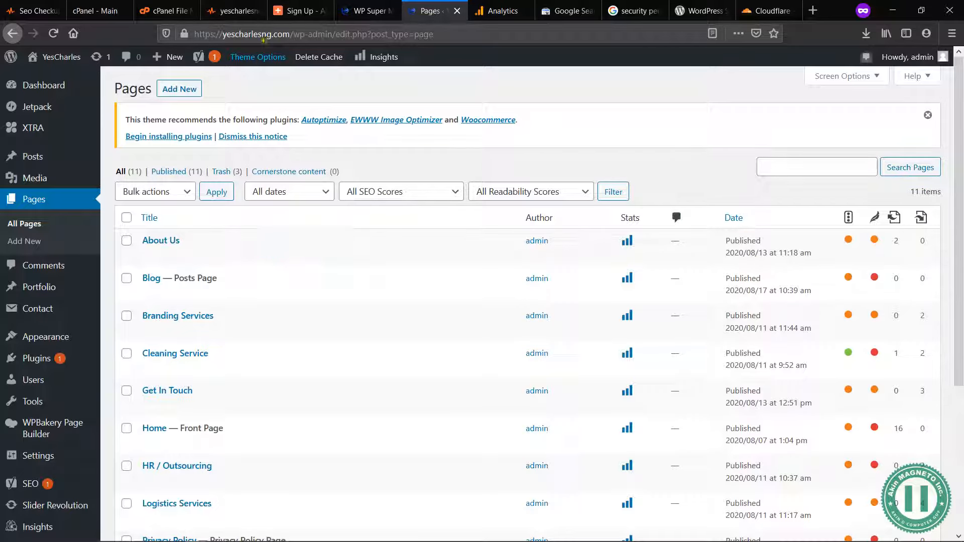
{"action": "left_click", "coordinate": [360, 11]}
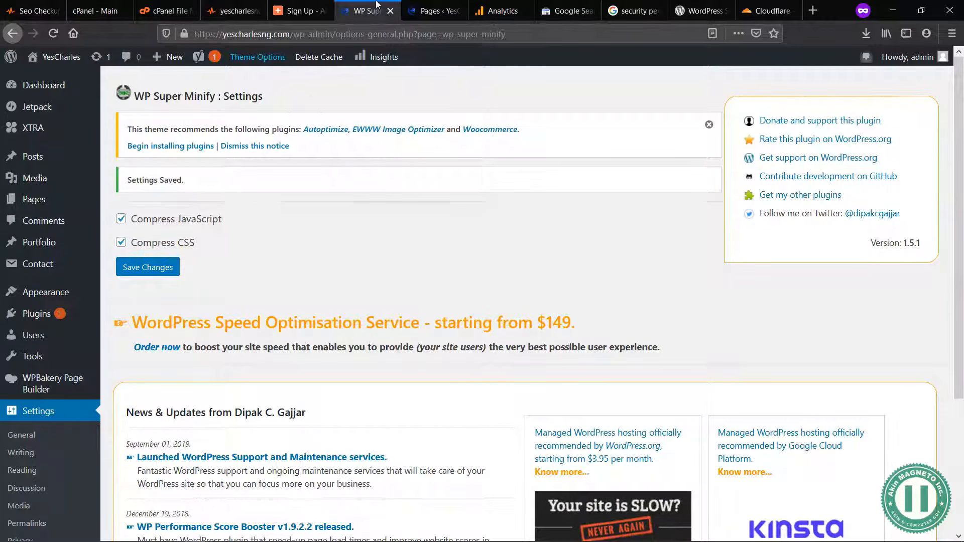
{"action": "left_click", "coordinate": [428, 13]}
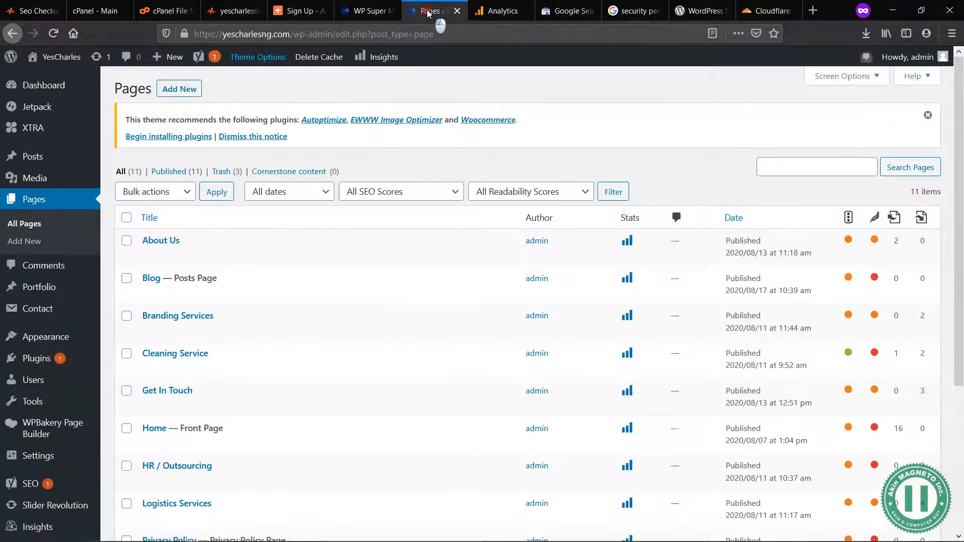
{"action": "scroll", "coordinate": [456, 273], "scroll_direction": "down", "scroll_amount": 5}
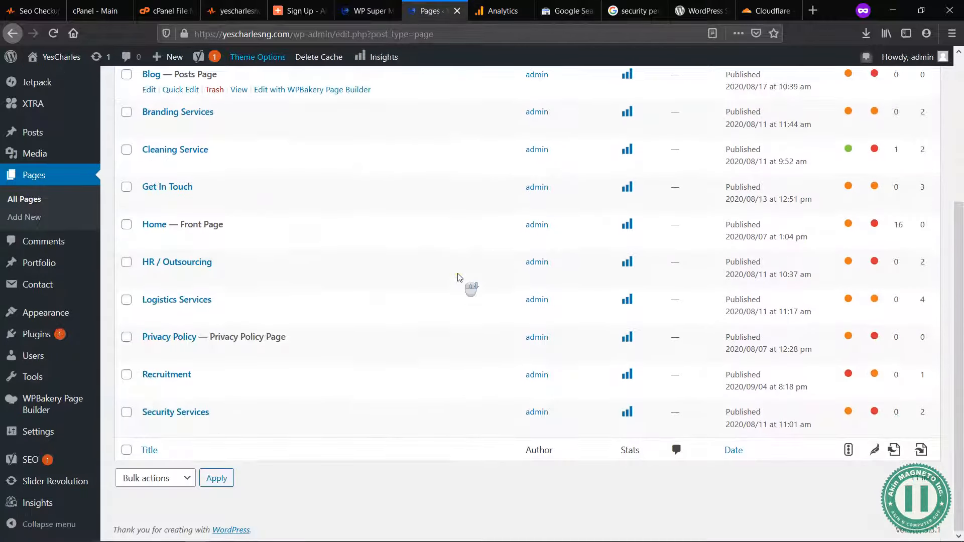
{"action": "scroll", "coordinate": [458, 277], "scroll_direction": "up", "scroll_amount": 5}
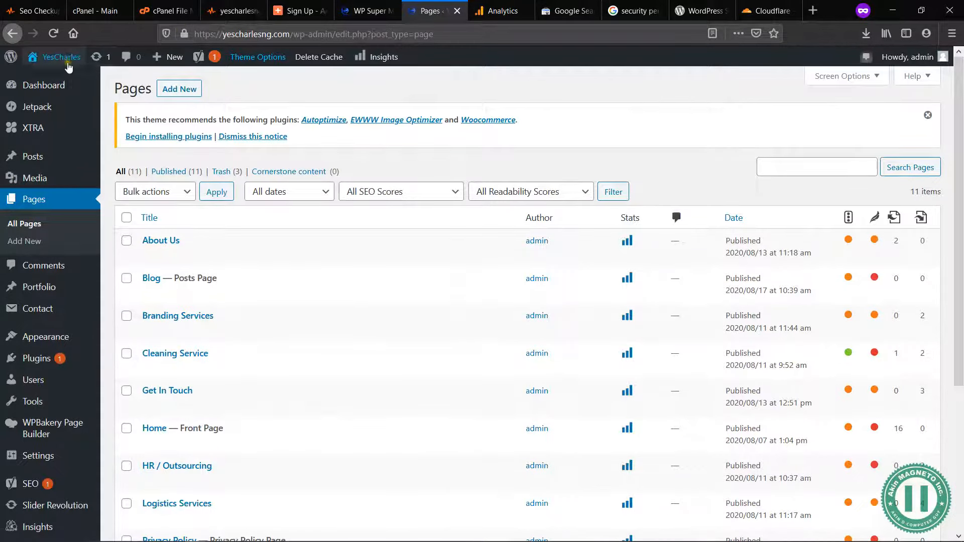
Step: Visit the live site and check the email details in the top bar, the Get in Touch section and the Logistics Services page
{"action": "mouse_move", "coordinate": [68, 65]}
{"action": "left_click", "coordinate": [37, 79]}
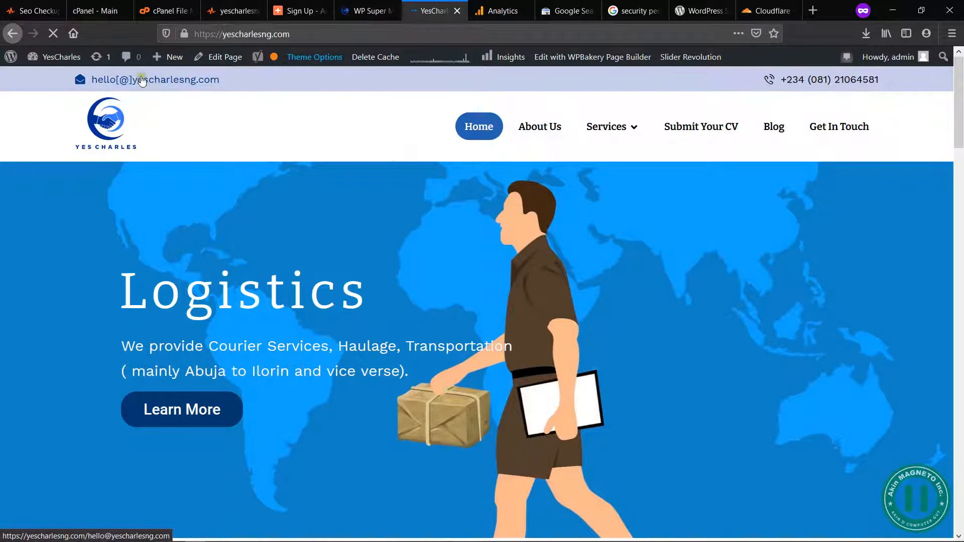
{"action": "scroll", "coordinate": [477, 250], "scroll_direction": "down", "scroll_amount": 15}
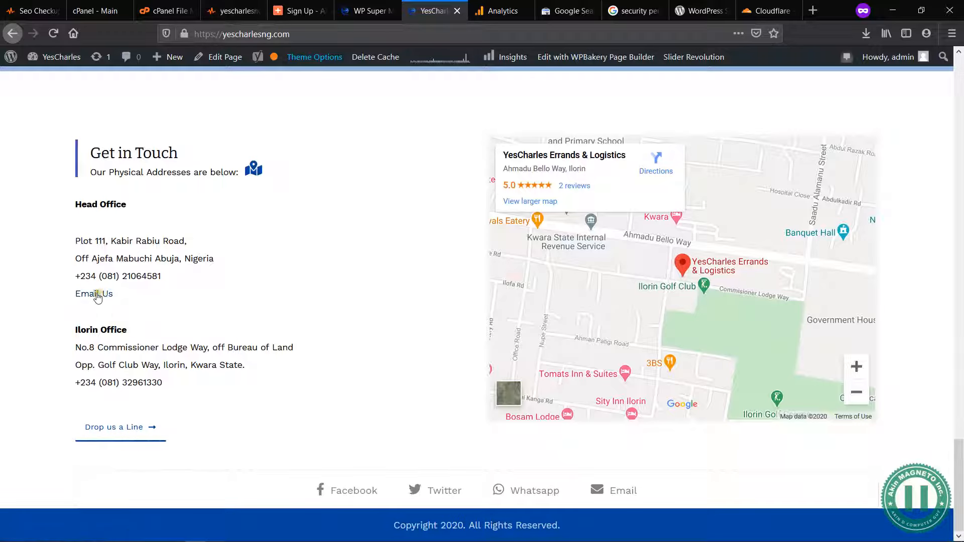
{"action": "scroll", "coordinate": [340, 262], "scroll_direction": "up", "scroll_amount": 20}
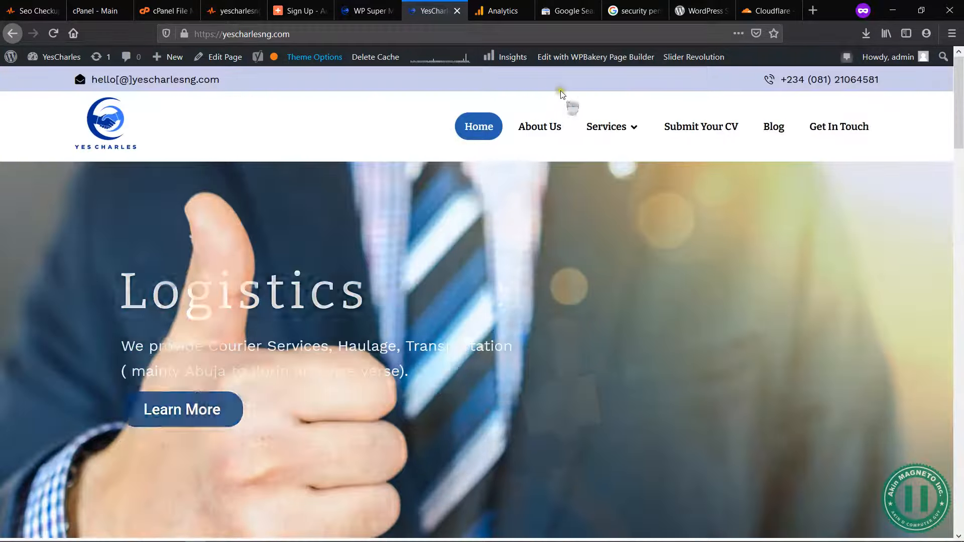
{"action": "mouse_move", "coordinate": [609, 125]}
{"action": "left_click", "coordinate": [650, 181]}
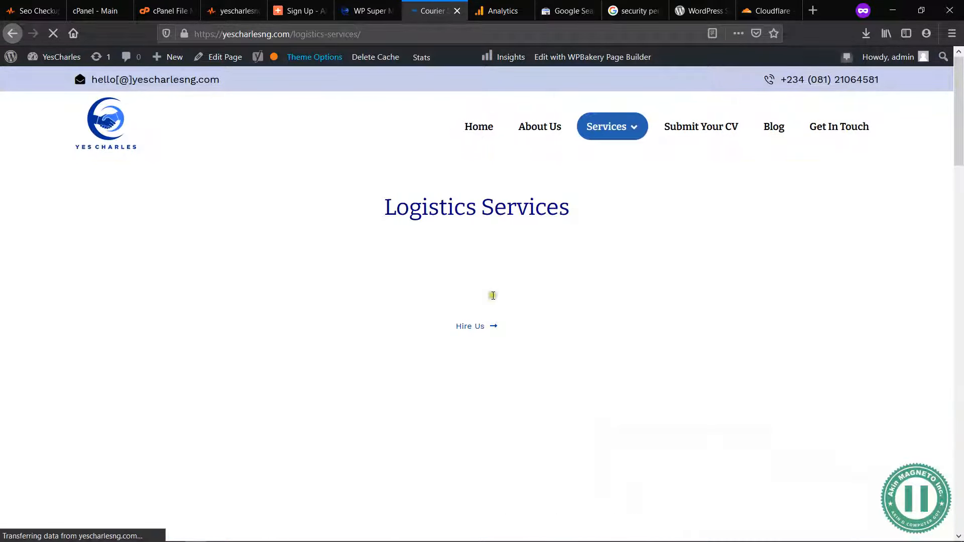
{"action": "scroll", "coordinate": [493, 296], "scroll_direction": "down", "scroll_amount": 15}
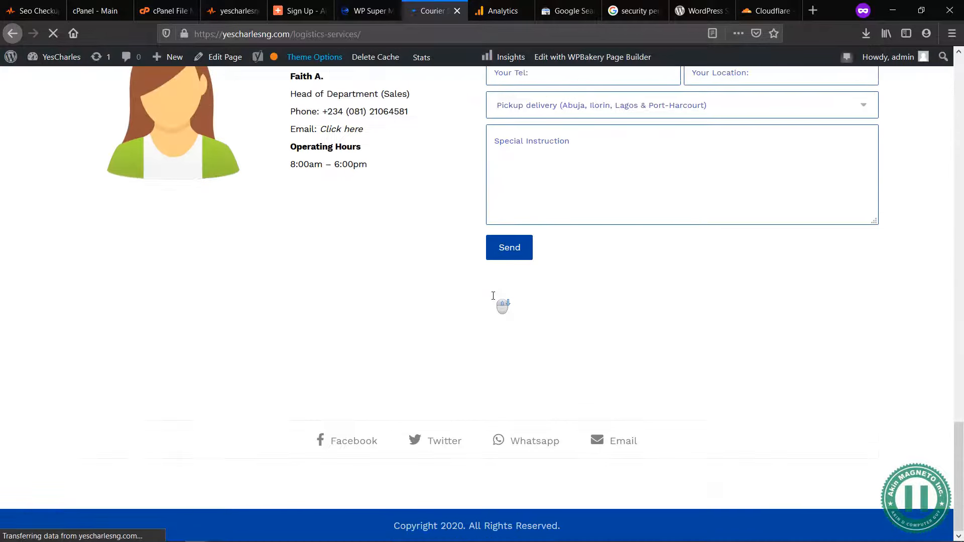
{"action": "scroll", "coordinate": [397, 317], "scroll_direction": "up", "scroll_amount": 4}
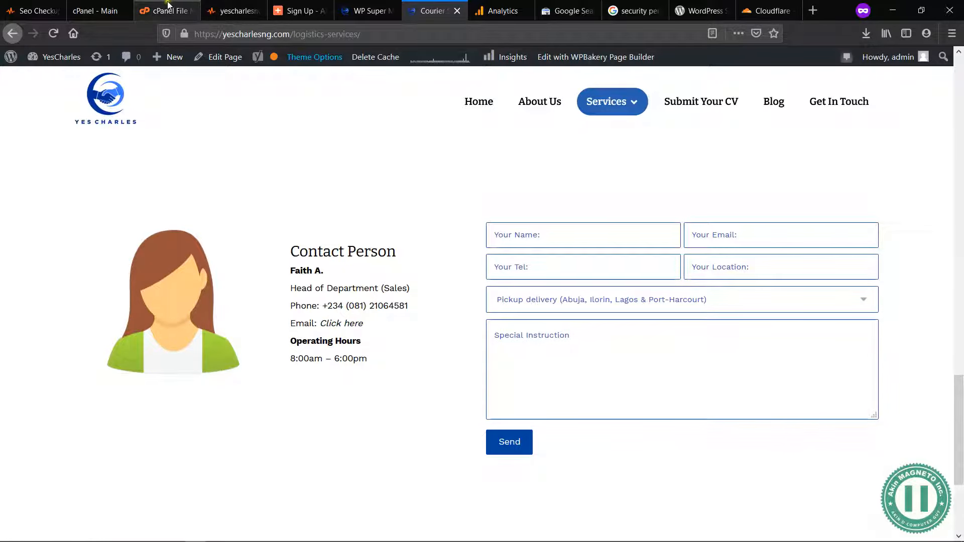
Step: Return to the SEO audit report and review the Plaintext Emails Test
{"action": "left_click", "coordinate": [254, 9]}
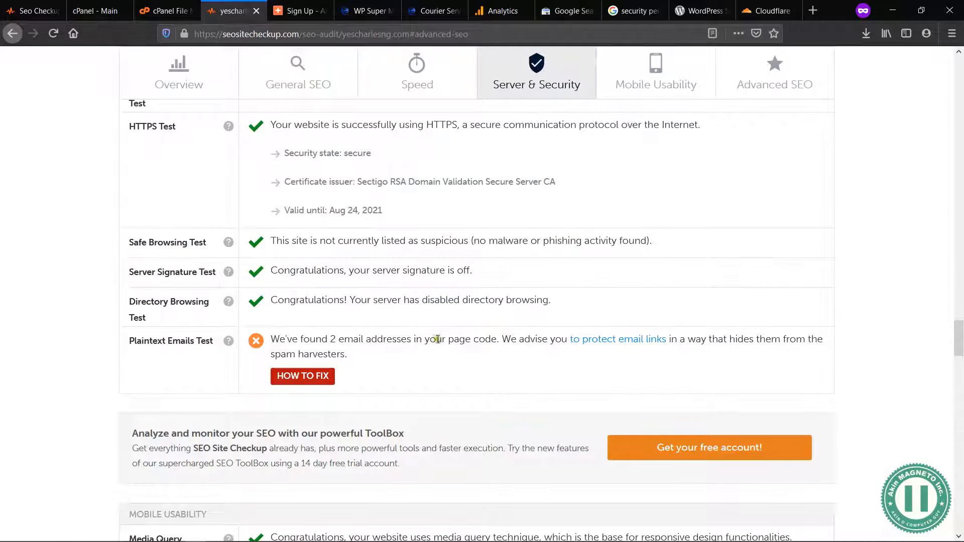
{"action": "left_click_drag", "start_coordinate": [525, 340], "coordinate": [541, 342]}
{"action": "left_click_drag", "start_coordinate": [719, 339], "coordinate": [760, 345]}
{"action": "left_click", "coordinate": [758, 339]}
Step: Examine the Structured Data Test in the audit's Advanced SEO section, including its how-to-fix guidance
{"action": "scroll", "coordinate": [346, 354], "scroll_direction": "down", "scroll_amount": 7}
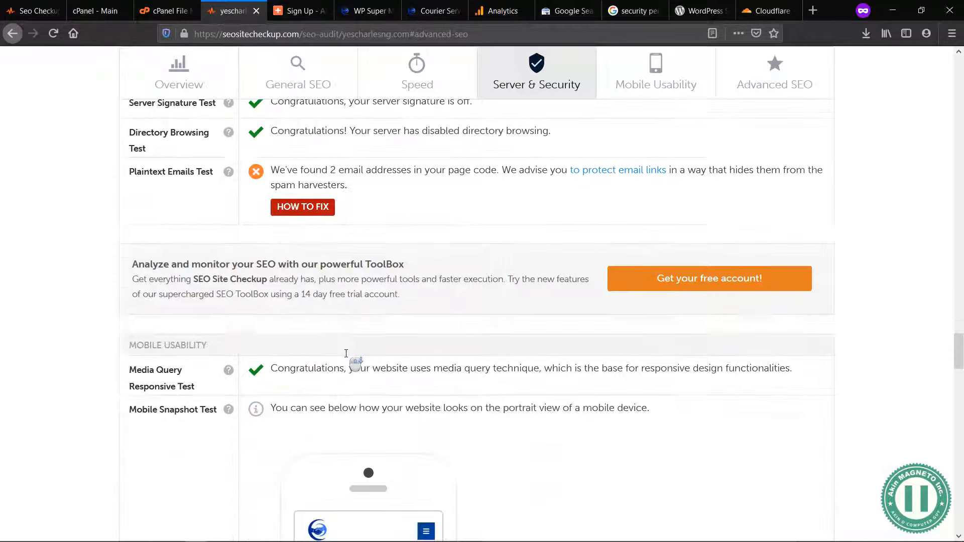
{"action": "scroll", "coordinate": [410, 224], "scroll_direction": "down", "scroll_amount": 1}
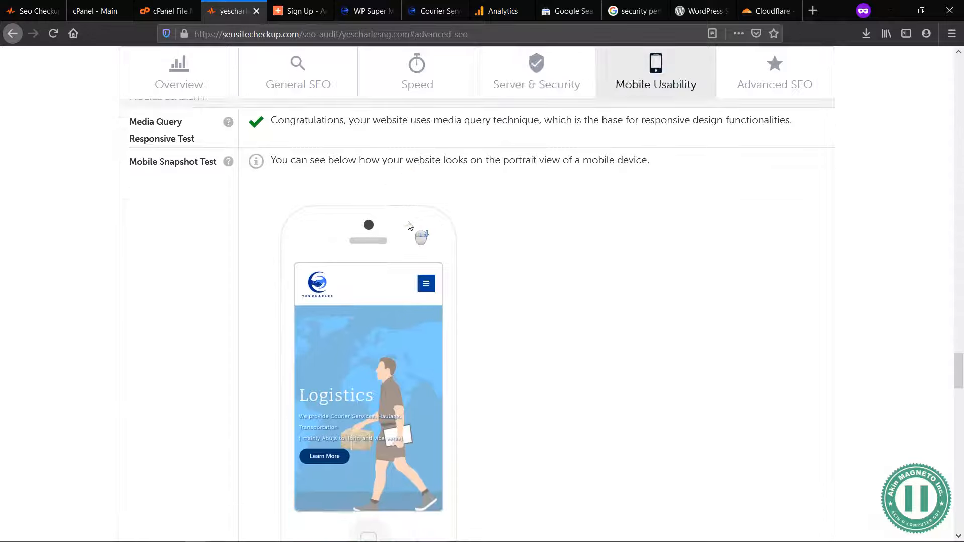
{"action": "scroll", "coordinate": [429, 314], "scroll_direction": "down", "scroll_amount": 3}
{"action": "scroll", "coordinate": [430, 314], "scroll_direction": "down", "scroll_amount": 7}
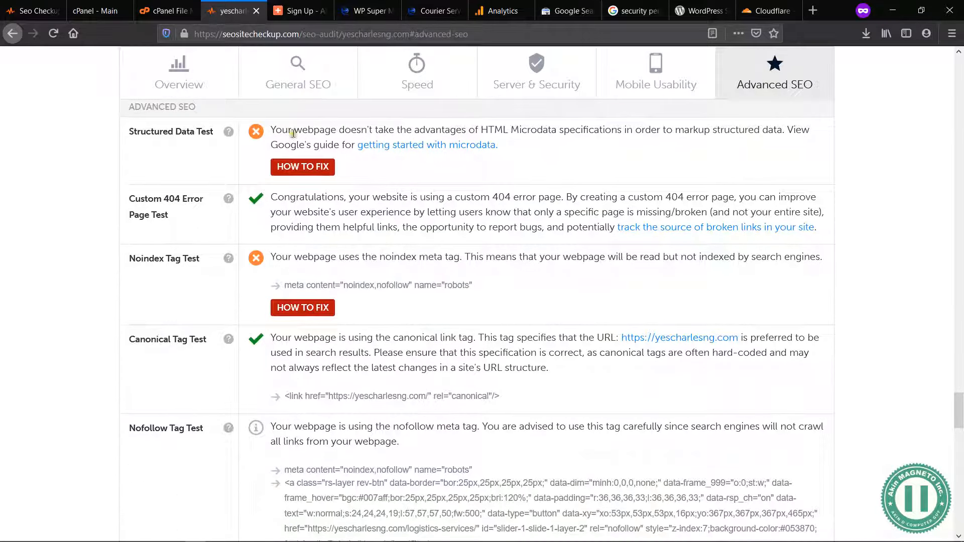
{"action": "left_click_drag", "start_coordinate": [273, 128], "coordinate": [357, 145]}
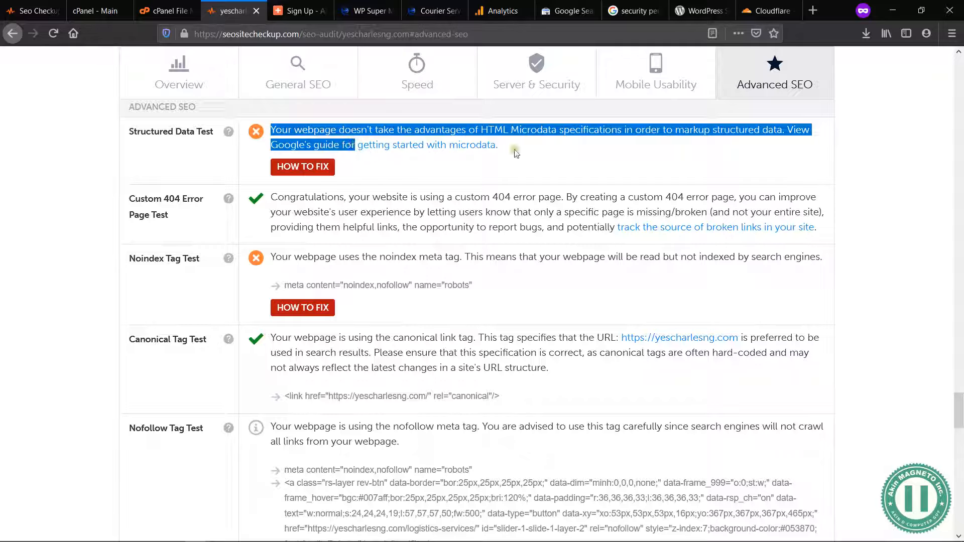
{"action": "left_click", "coordinate": [626, 140]}
{"action": "left_click", "coordinate": [420, 152]}
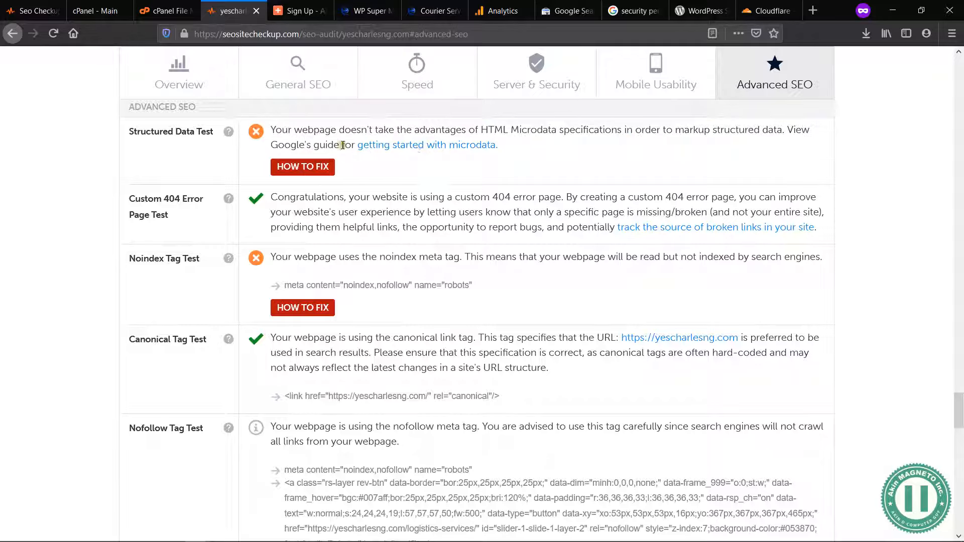
{"action": "left_click", "coordinate": [326, 164]}
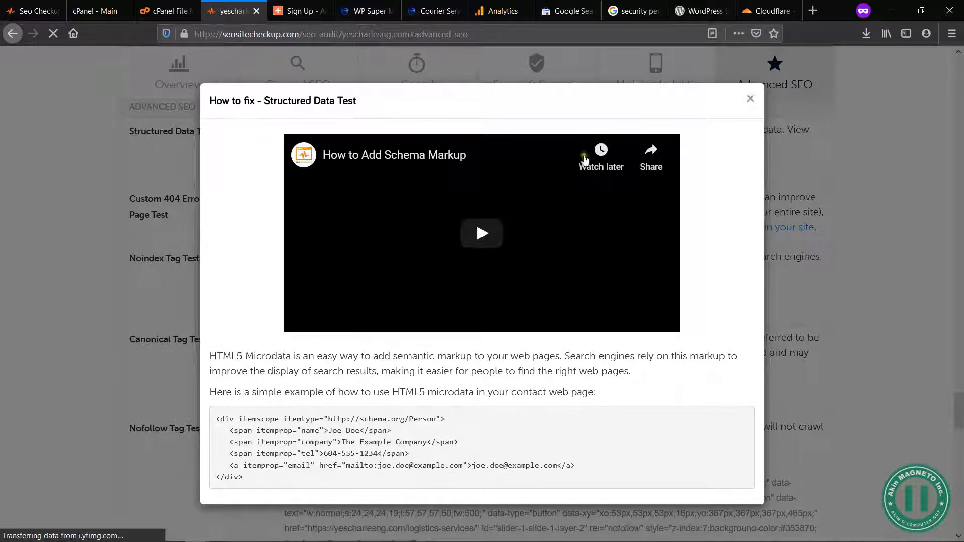
{"action": "left_click", "coordinate": [751, 99]}
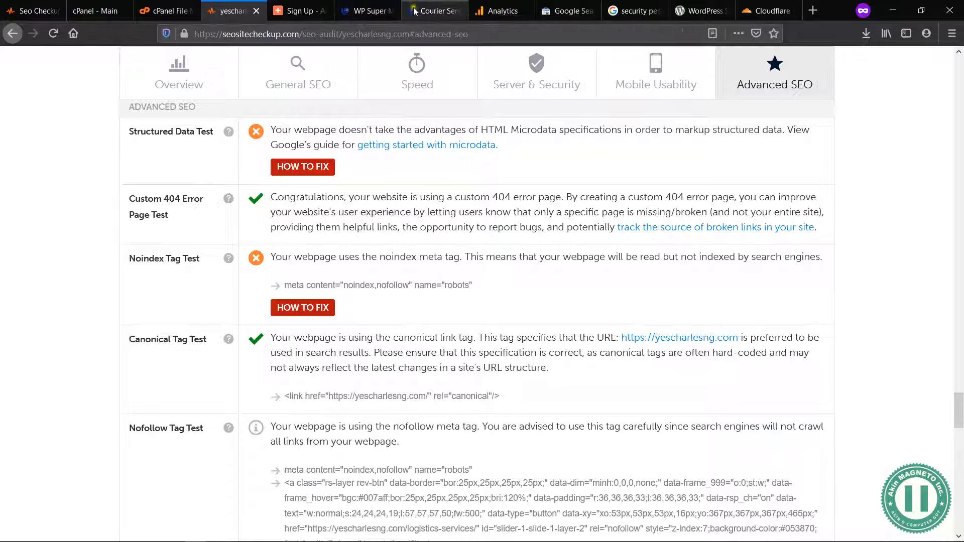
Step: Switch to the site's WordPress admin and search the plugins available to add for "Schema"
{"action": "left_click", "coordinate": [380, 11]}
{"action": "mouse_move", "coordinate": [69, 312]}
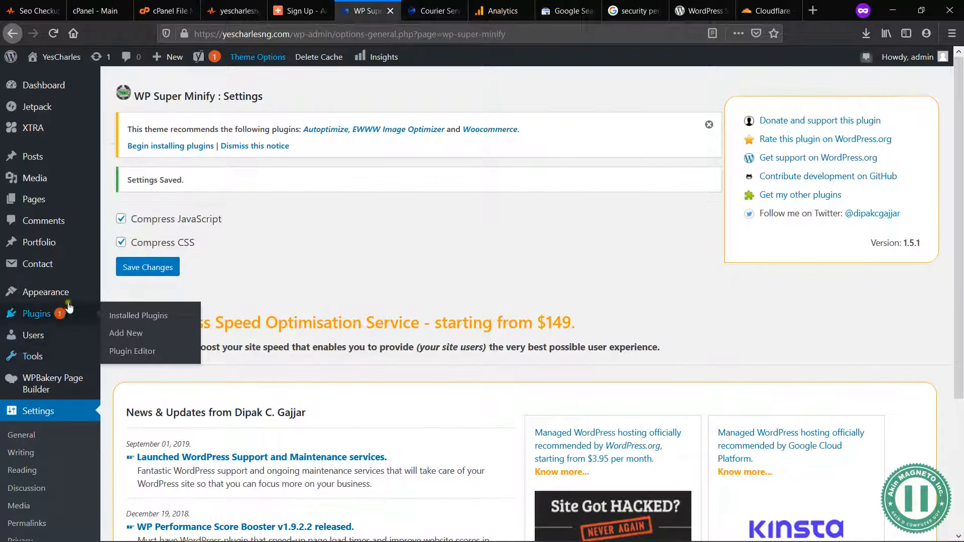
{"action": "left_click", "coordinate": [105, 321]}
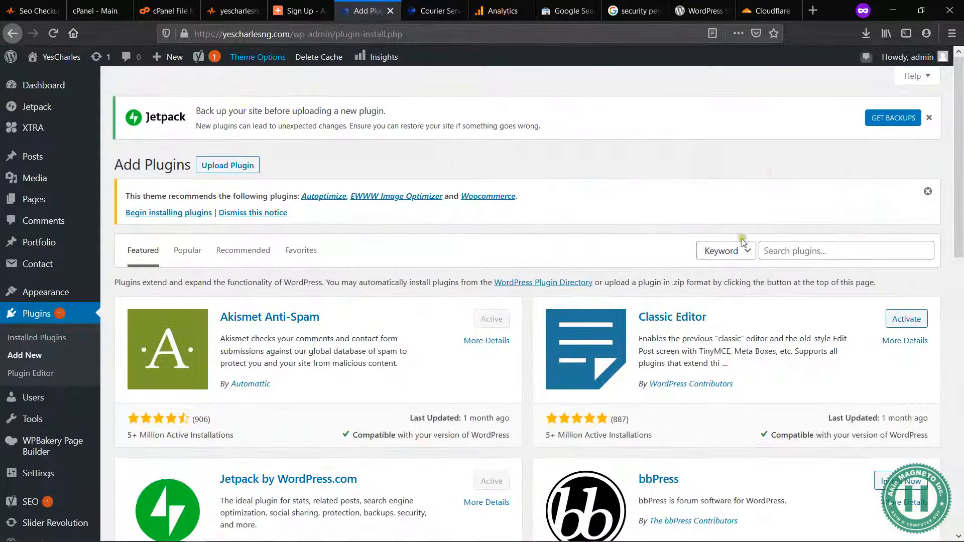
{"action": "left_click", "coordinate": [776, 247]}
{"action": "type", "text": "S"}
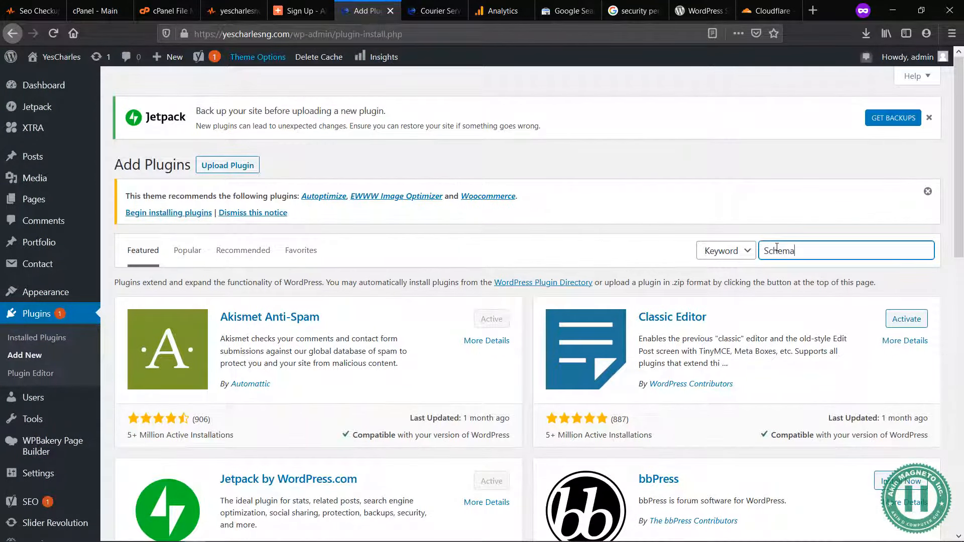
{"action": "type", "text": "chema"}
{"action": "left_click", "coordinate": [683, 162]}
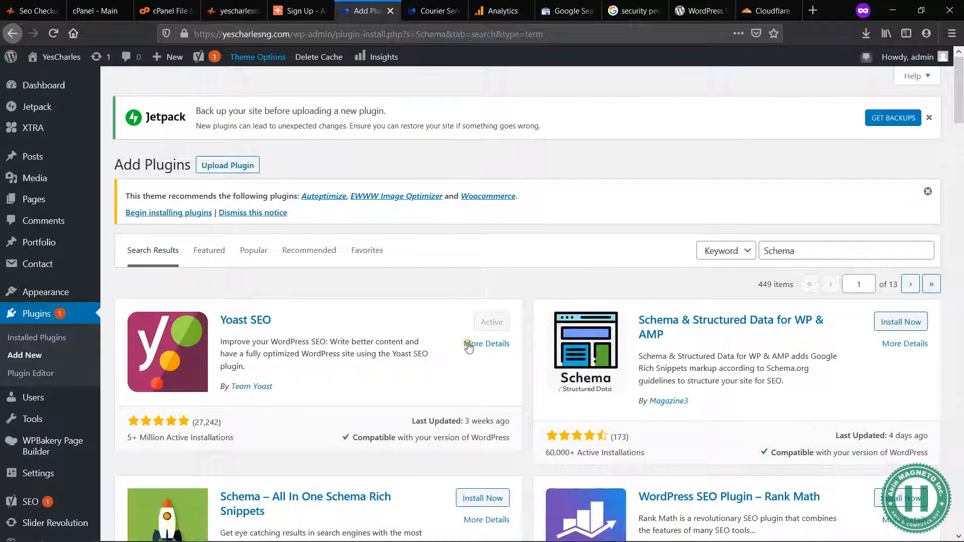
Step: Install and activate the plugin named simply "Schema" for next-generation Schema Structured Data
{"action": "scroll", "coordinate": [784, 344], "scroll_direction": "down", "scroll_amount": 1}
{"action": "scroll", "coordinate": [786, 344], "scroll_direction": "down", "scroll_amount": 5}
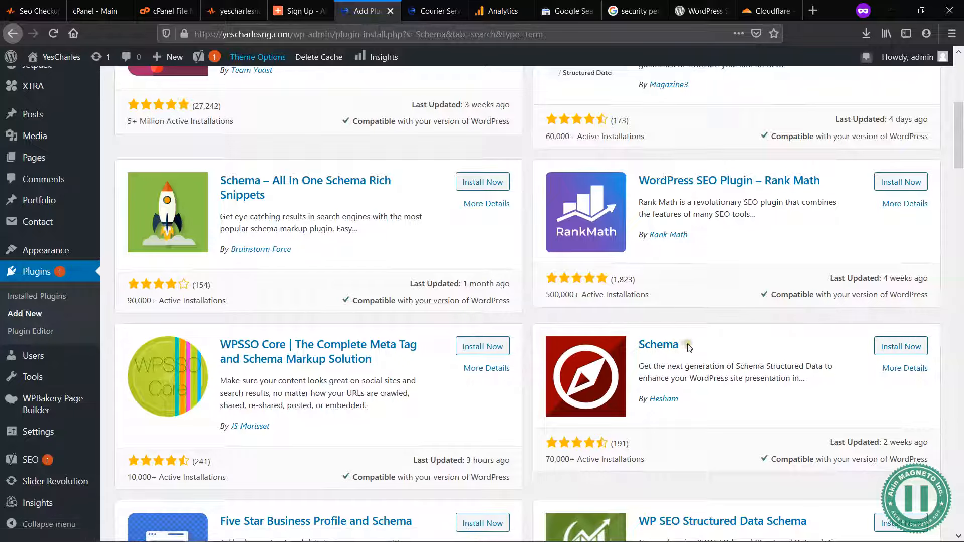
{"action": "left_click_drag", "start_coordinate": [686, 348], "coordinate": [638, 347]}
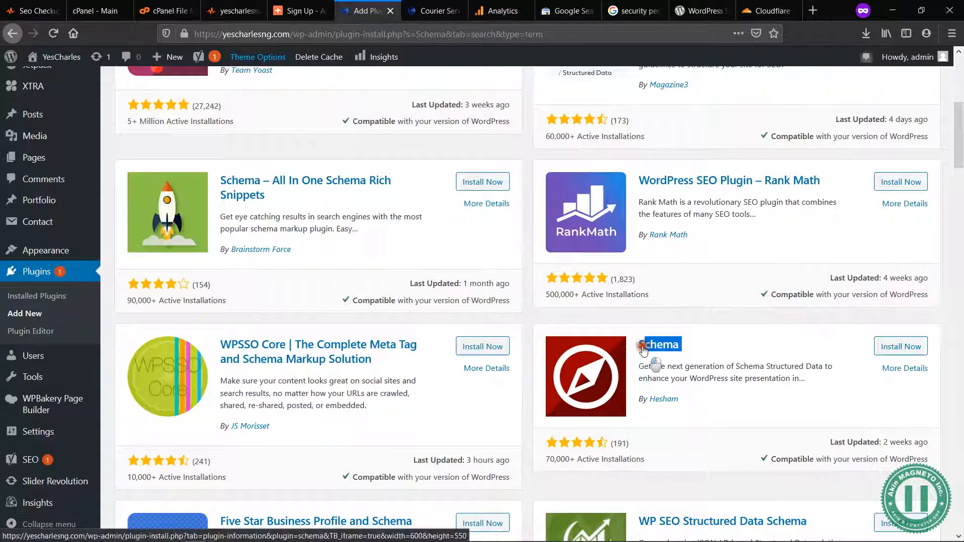
{"action": "left_click", "coordinate": [660, 322]}
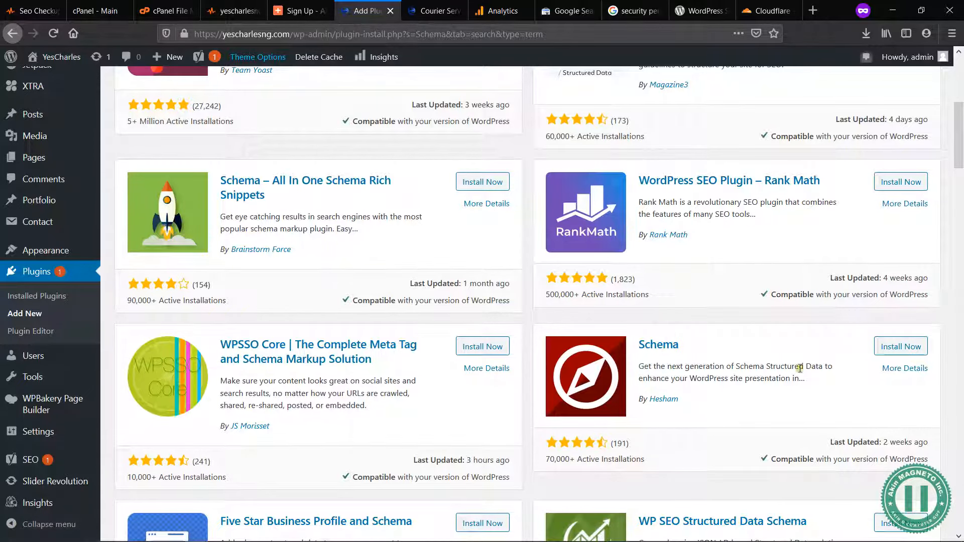
{"action": "left_click_drag", "start_coordinate": [807, 383], "coordinate": [640, 366]}
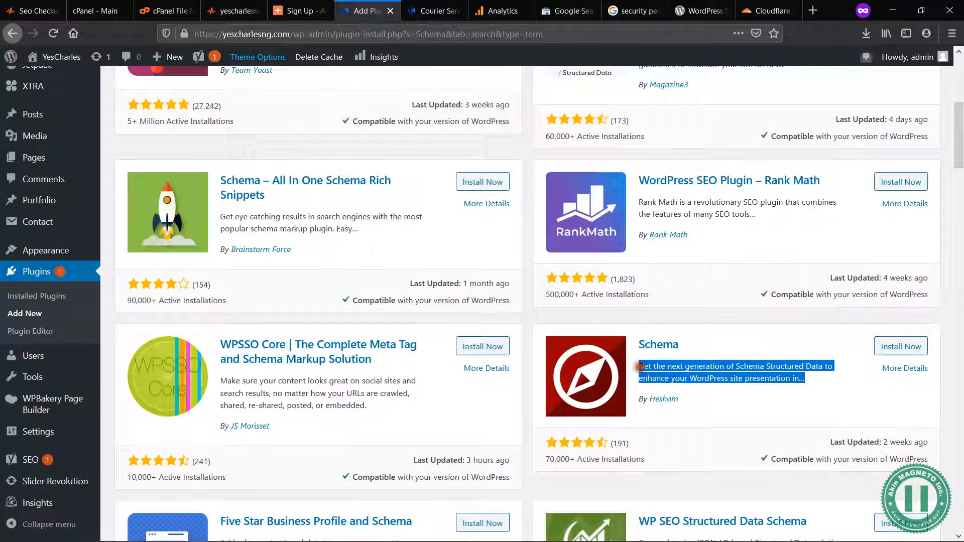
{"action": "left_click", "coordinate": [641, 368]}
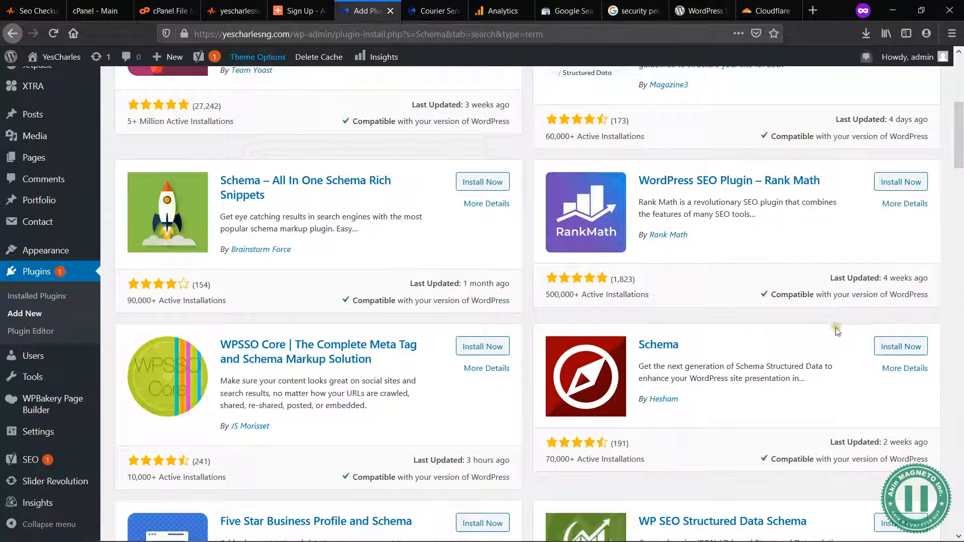
{"action": "left_click", "coordinate": [907, 346]}
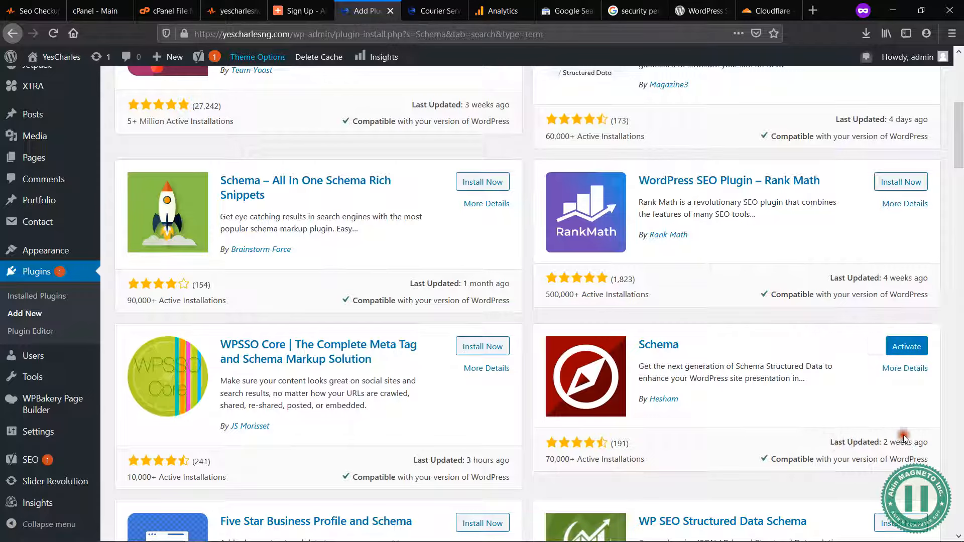
{"action": "left_click", "coordinate": [905, 348]}
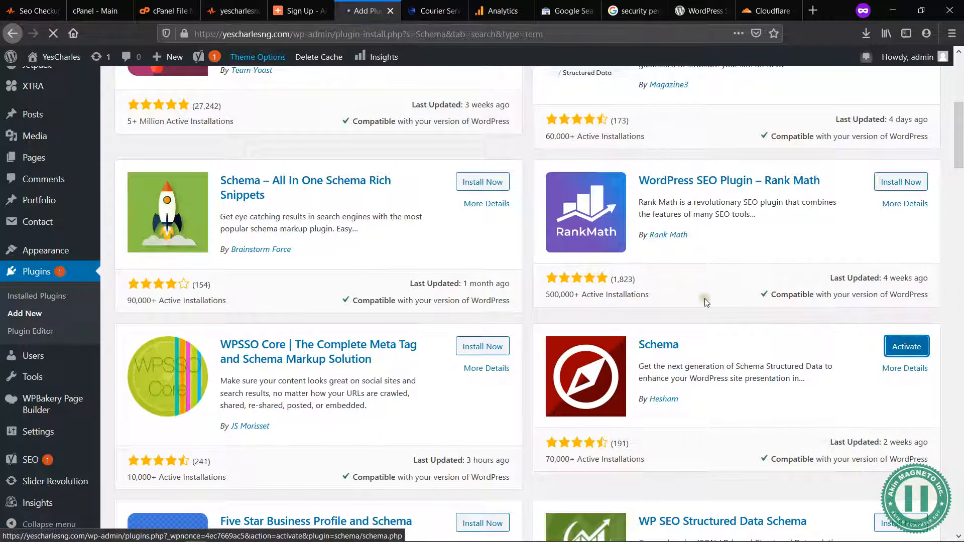
{"action": "left_click", "coordinate": [732, 314]}
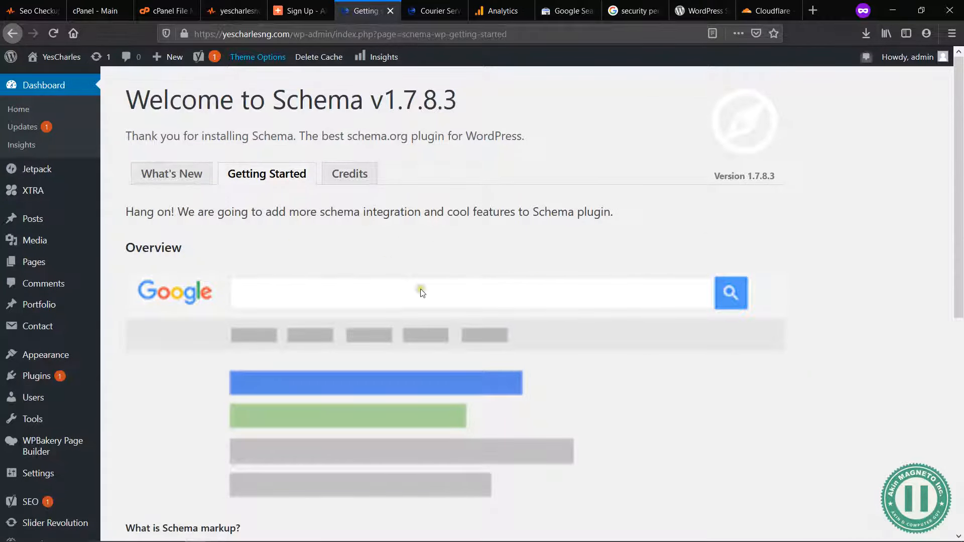
Step: Go to the Schema plugin's settings and set the site type to Corporation
{"action": "scroll", "coordinate": [423, 292], "scroll_direction": "down", "scroll_amount": 8}
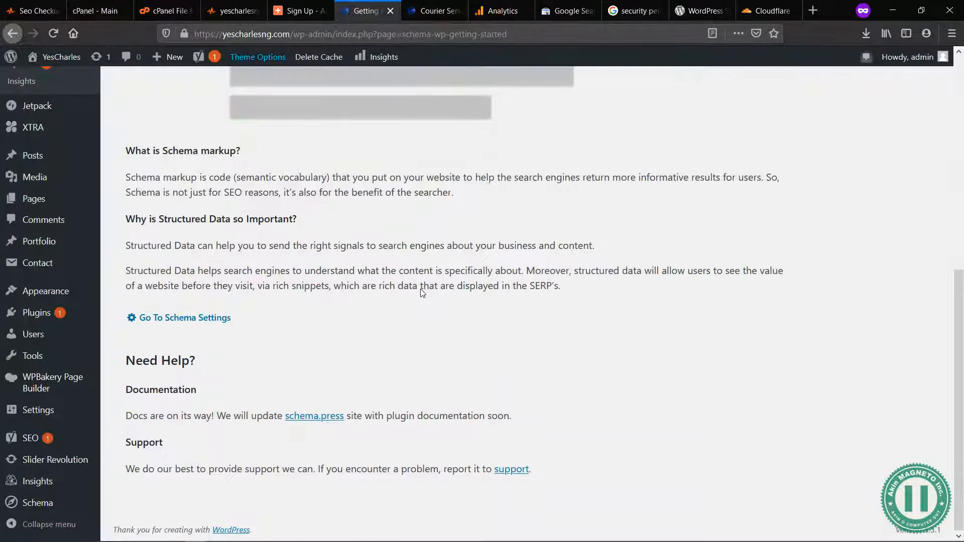
{"action": "left_click", "coordinate": [196, 321]}
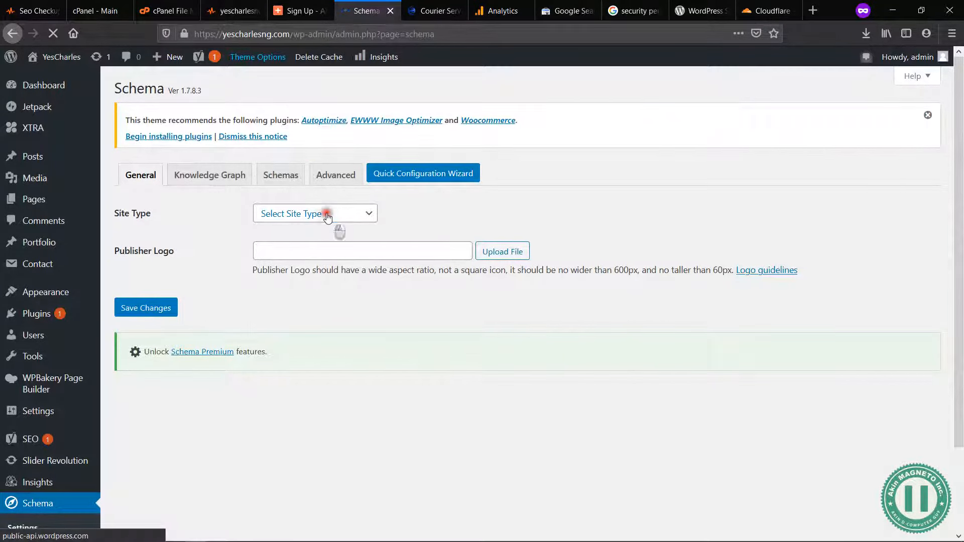
{"action": "left_click", "coordinate": [327, 215]}
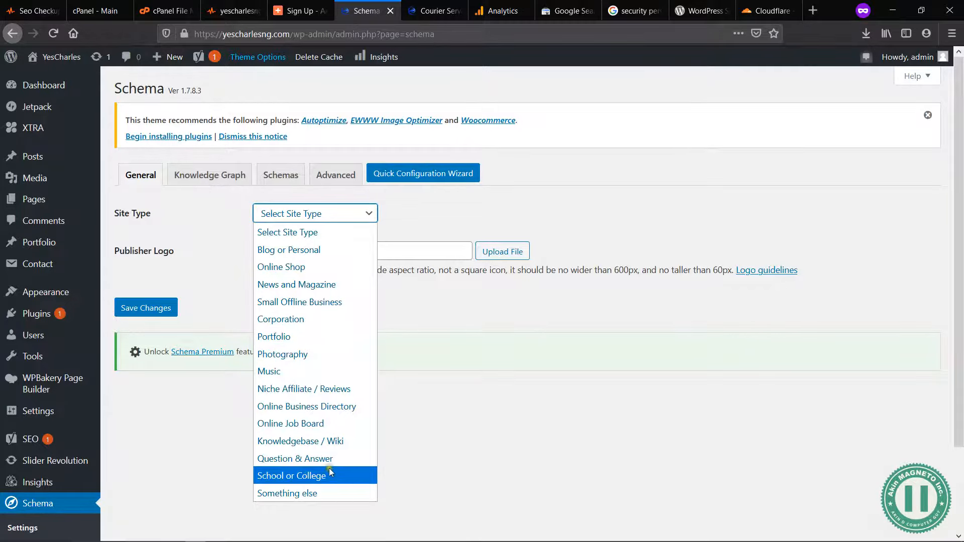
{"action": "left_click", "coordinate": [324, 319]}
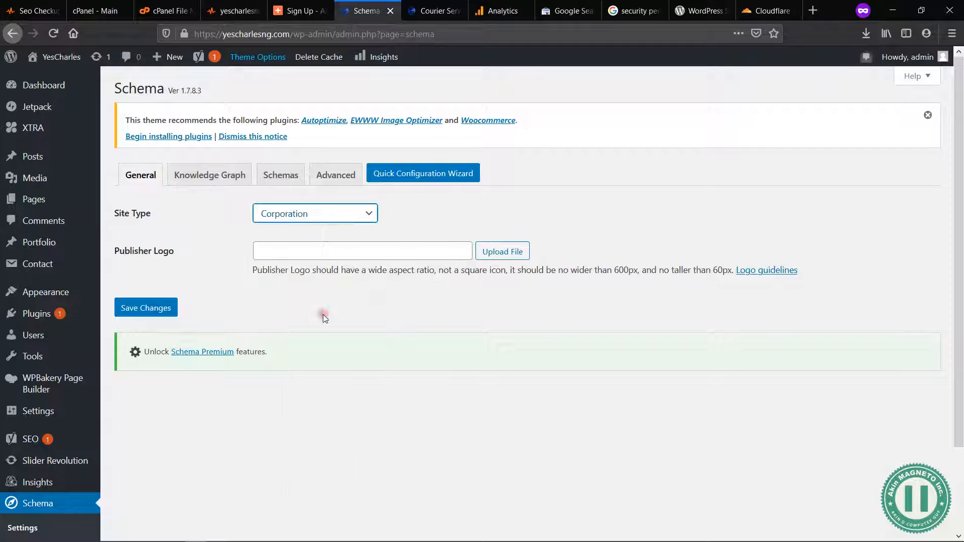
Step: Set the publisher logo to yes-charles-png.png from the media library and save the Schema settings
{"action": "left_click", "coordinate": [495, 251]}
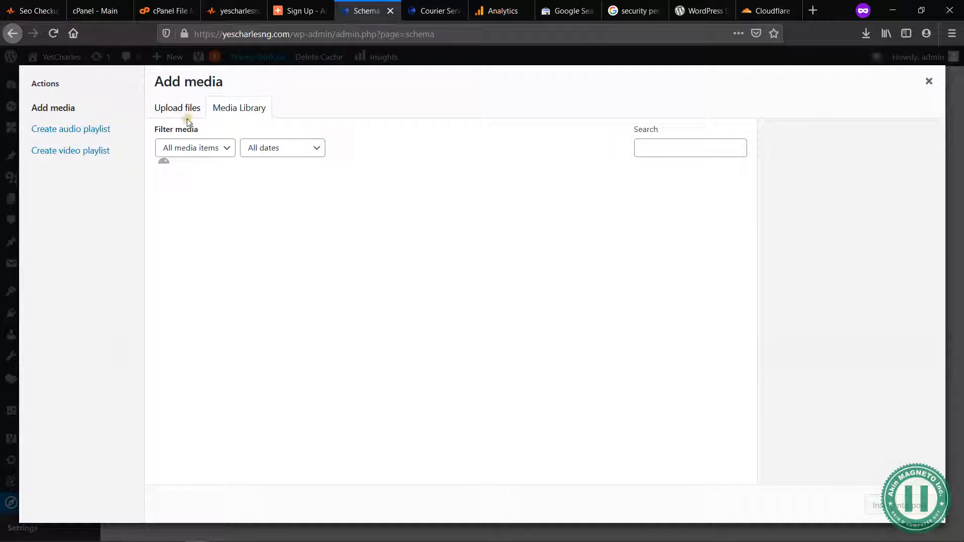
{"action": "scroll", "coordinate": [583, 370], "scroll_direction": "down", "scroll_amount": 2}
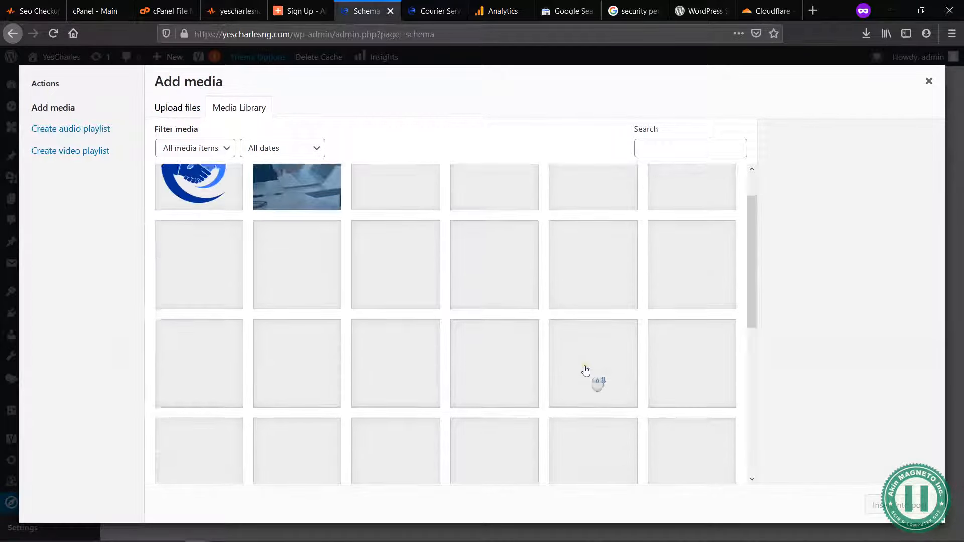
{"action": "scroll", "coordinate": [584, 370], "scroll_direction": "down", "scroll_amount": 5}
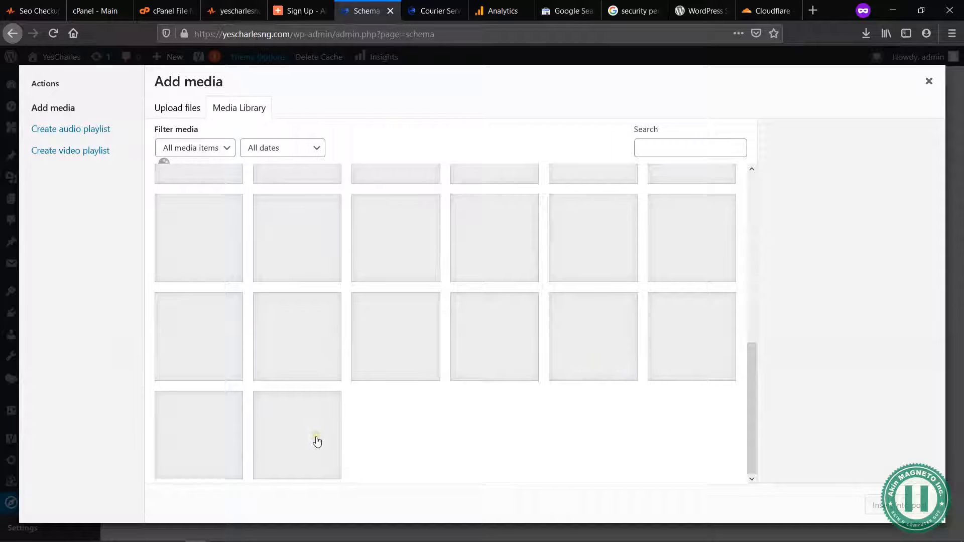
{"action": "scroll", "coordinate": [324, 448], "scroll_direction": "up", "scroll_amount": 7}
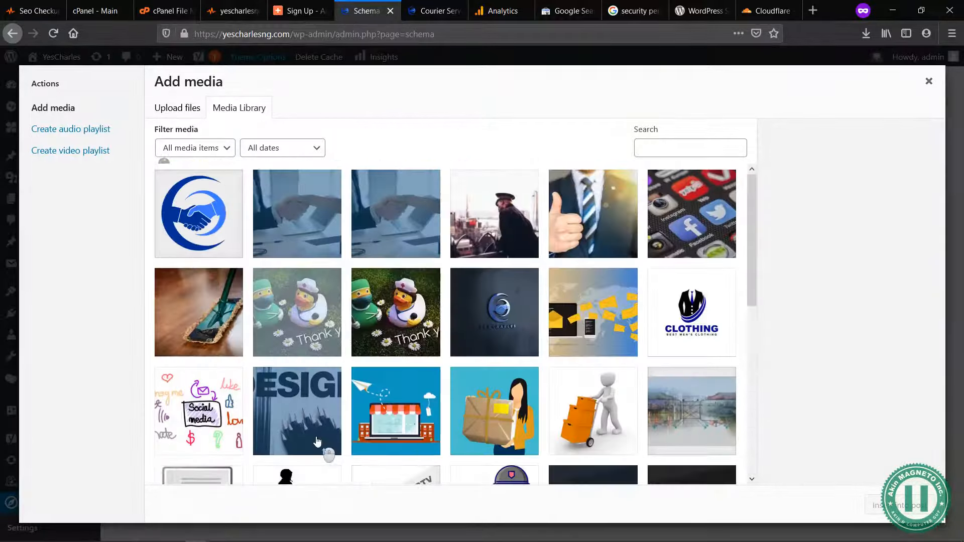
{"action": "scroll", "coordinate": [428, 451], "scroll_direction": "down", "scroll_amount": 7}
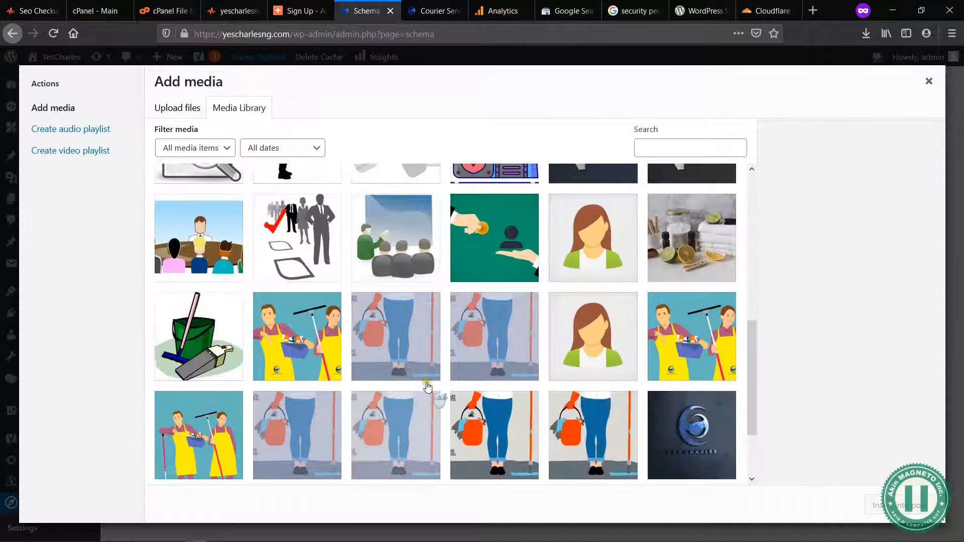
{"action": "scroll", "coordinate": [425, 394], "scroll_direction": "down", "scroll_amount": 2}
{"action": "left_click", "coordinate": [492, 445]}
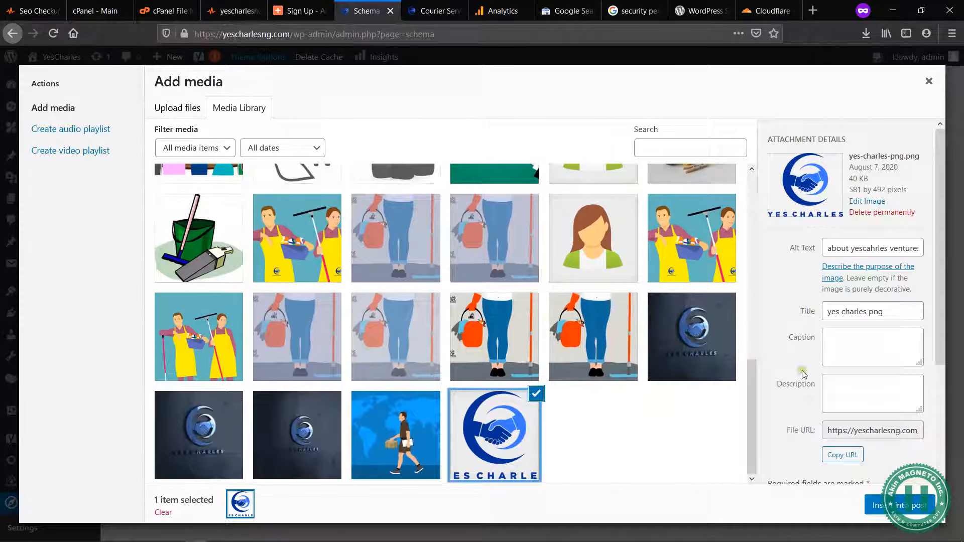
{"action": "left_click", "coordinate": [875, 505]}
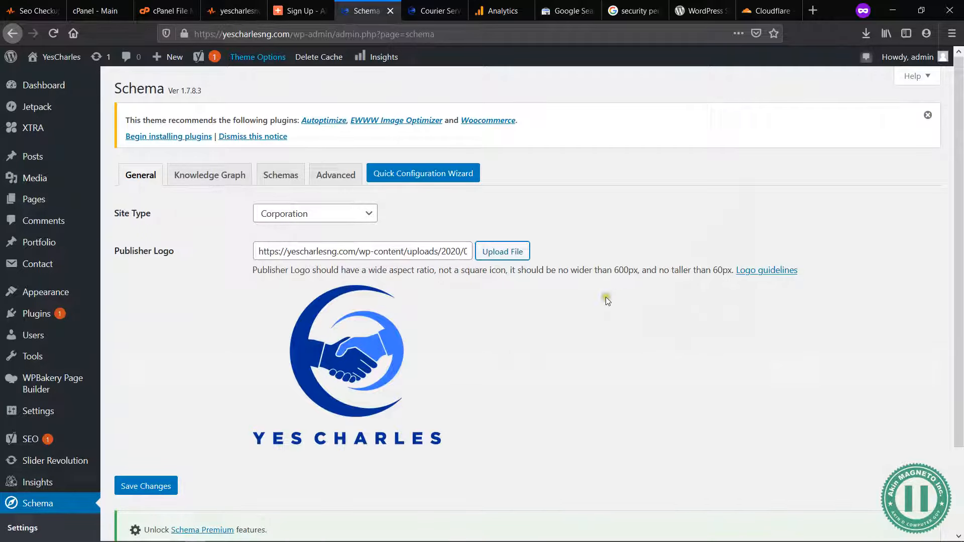
{"action": "scroll", "coordinate": [674, 309], "scroll_direction": "down", "scroll_amount": 3}
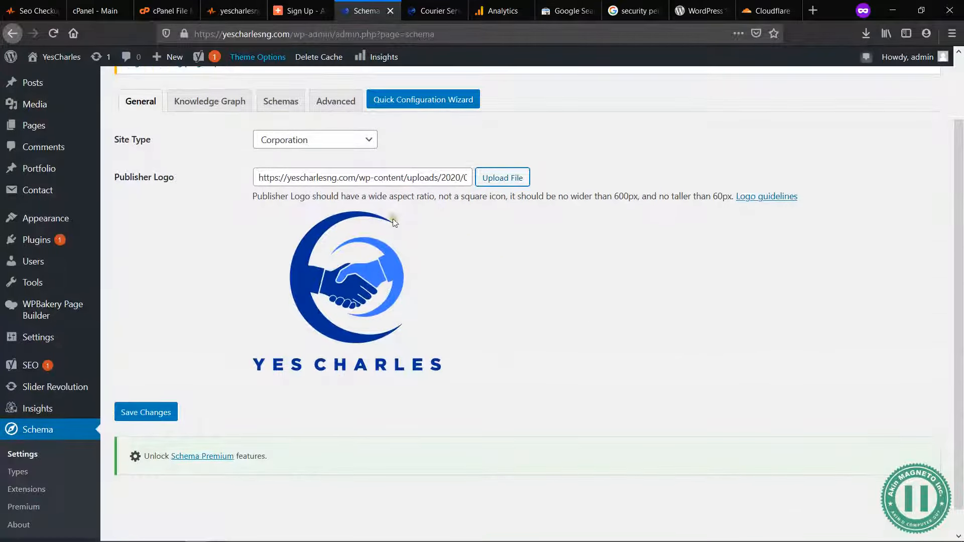
{"action": "left_click", "coordinate": [136, 413]}
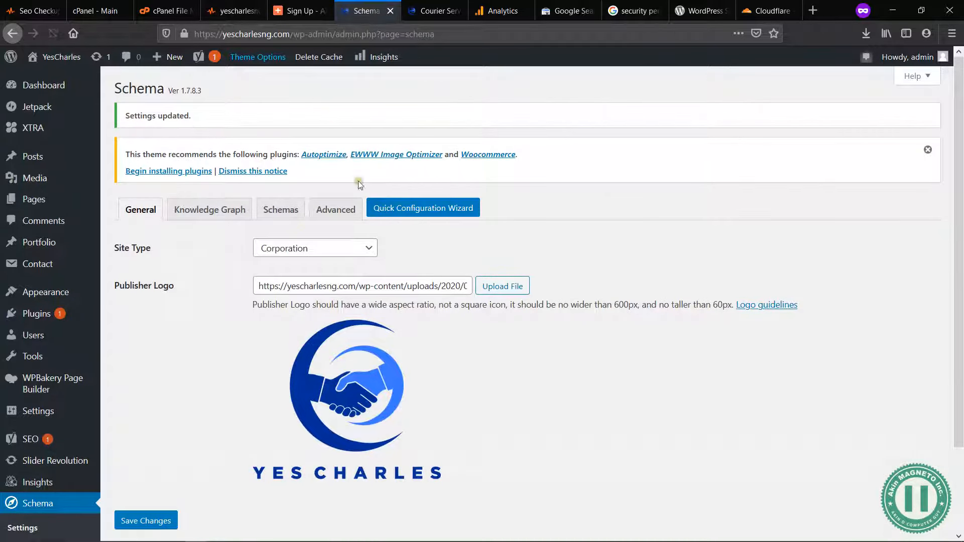
Step: Start Schema's quick configuration wizard and continue past the Site Type step with Corporation selected
{"action": "left_click", "coordinate": [423, 213]}
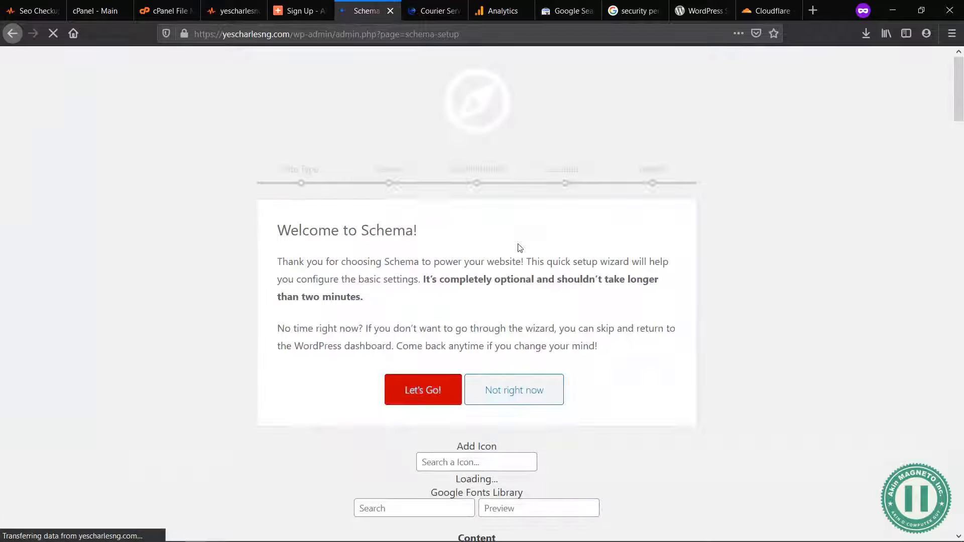
{"action": "scroll", "coordinate": [553, 463], "scroll_direction": "down", "scroll_amount": 2}
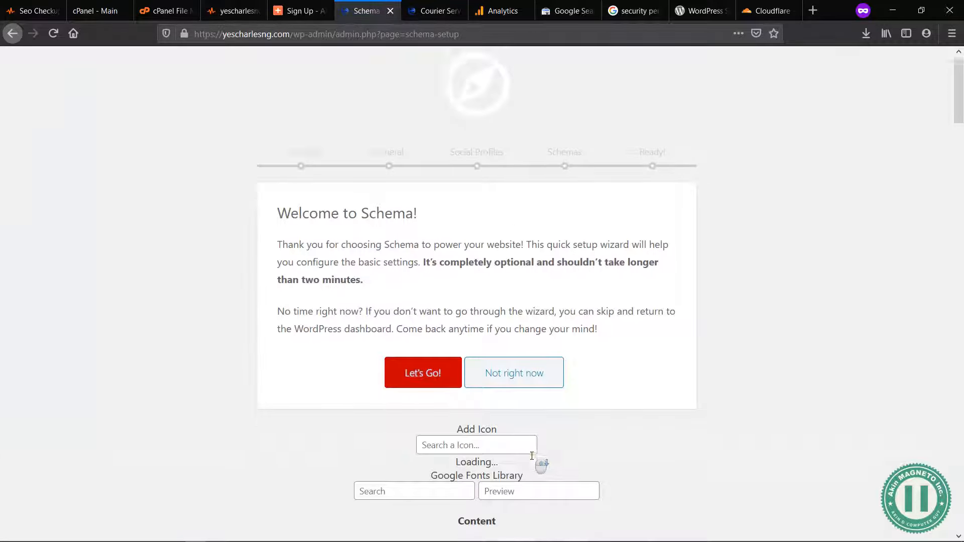
{"action": "left_click", "coordinate": [466, 402]}
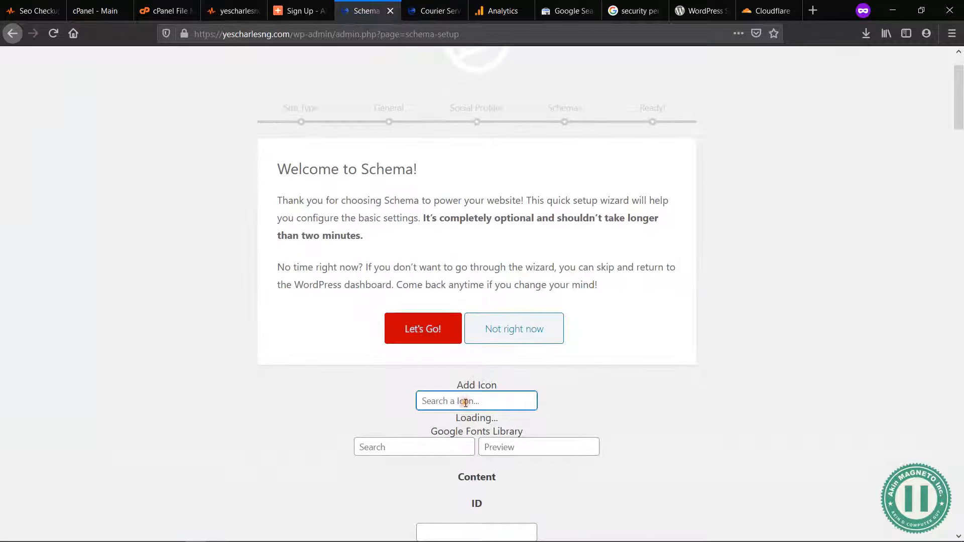
{"action": "scroll", "coordinate": [509, 238], "scroll_direction": "up", "scroll_amount": 2}
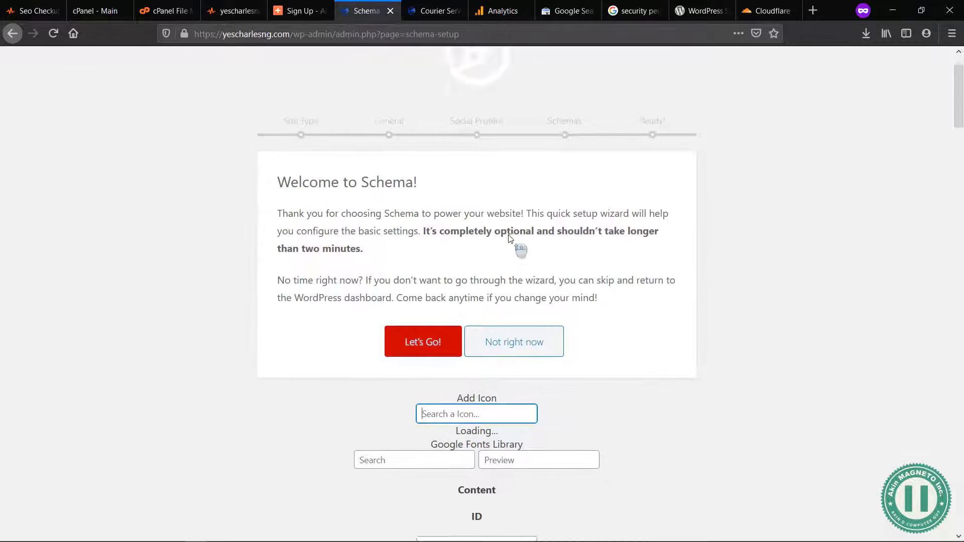
{"action": "left_click", "coordinate": [423, 390]}
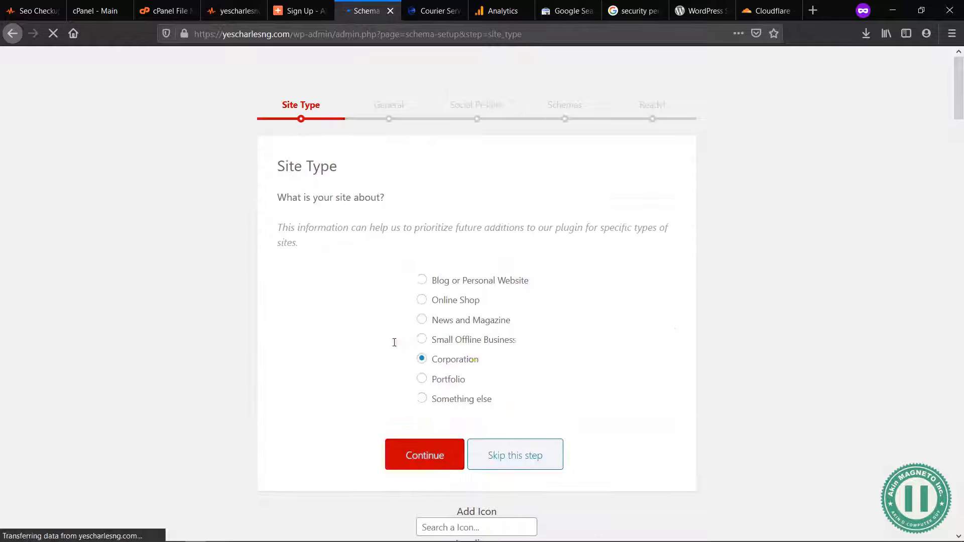
{"action": "scroll", "coordinate": [471, 490], "scroll_direction": "down", "scroll_amount": 3}
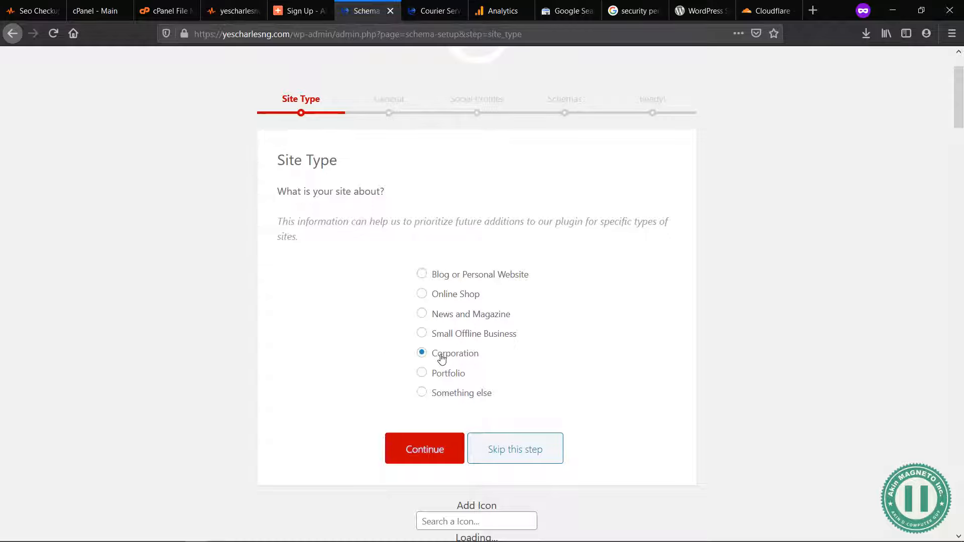
{"action": "left_click", "coordinate": [426, 442]}
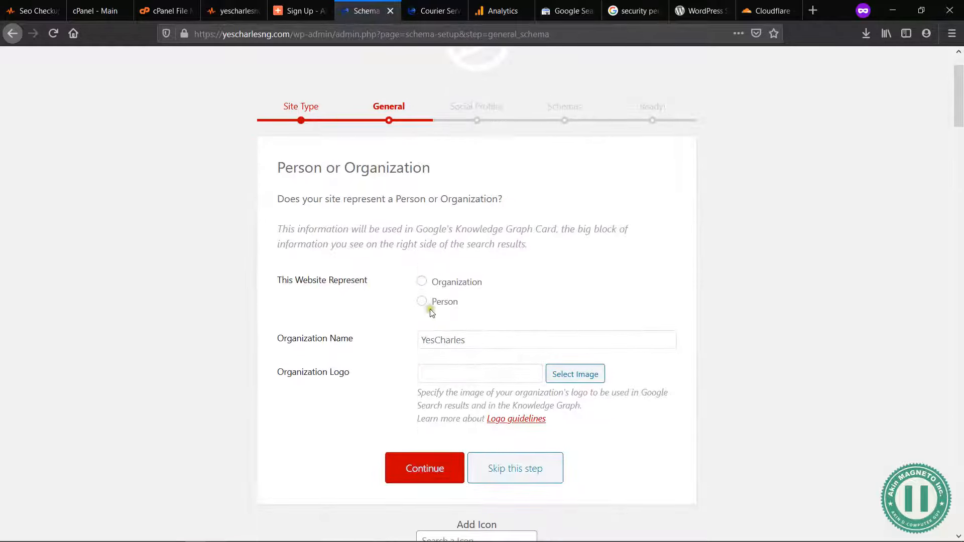
Step: Set the website to represent an Organization and name it YesCharles Ventures
{"action": "left_click", "coordinate": [422, 282]}
{"action": "left_click", "coordinate": [471, 337]}
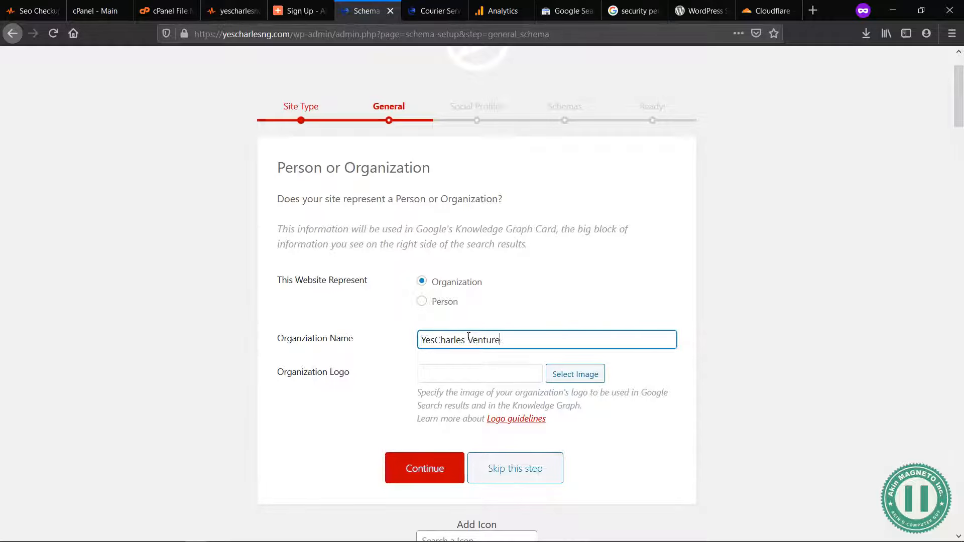
Step: Choose the blue Yes Charles handshake image on a white background from the media library as the organization logo
{"action": "left_click", "coordinate": [571, 377]}
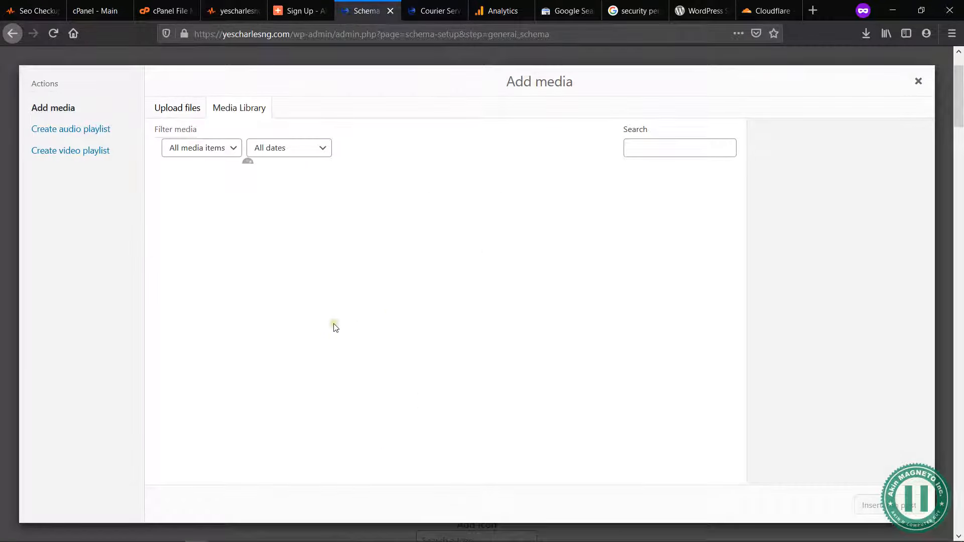
{"action": "scroll", "coordinate": [561, 339], "scroll_direction": "down", "scroll_amount": 5}
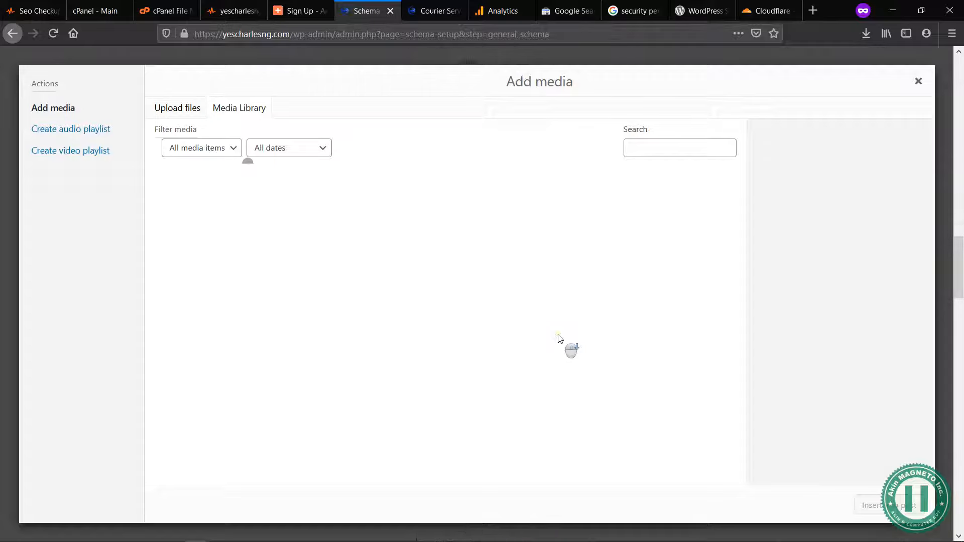
{"action": "scroll", "coordinate": [462, 345], "scroll_direction": "down", "scroll_amount": 10}
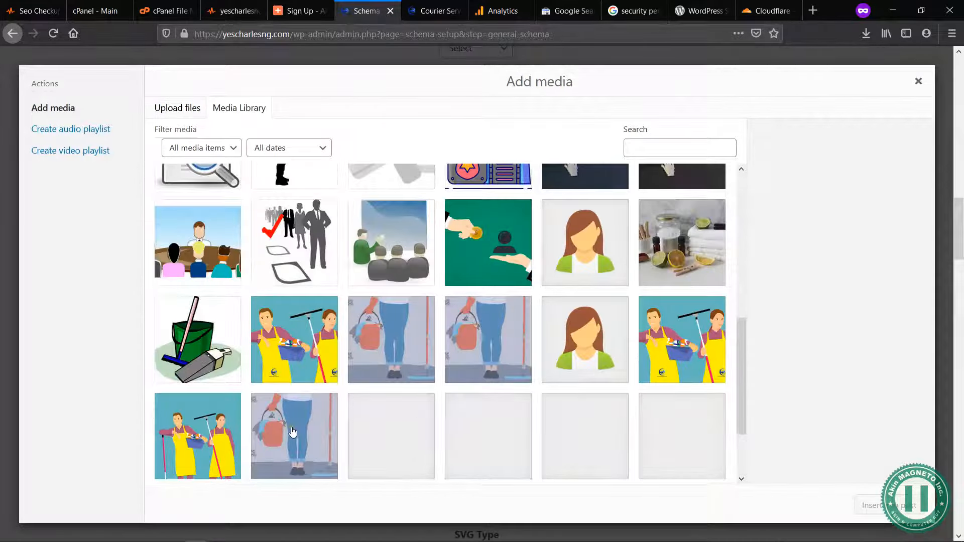
{"action": "scroll", "coordinate": [577, 411], "scroll_direction": "down", "scroll_amount": 2}
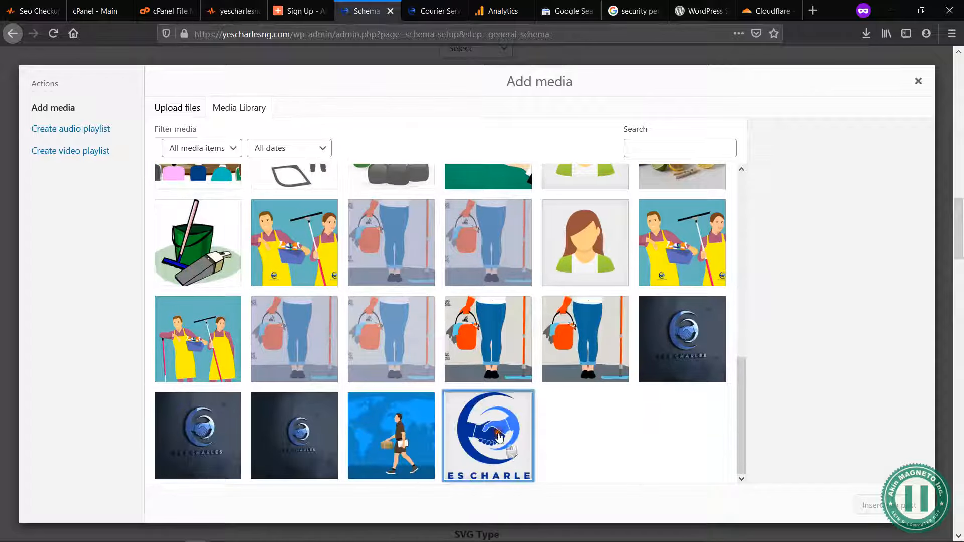
{"action": "left_click", "coordinate": [497, 436]}
{"action": "left_click", "coordinate": [864, 507]}
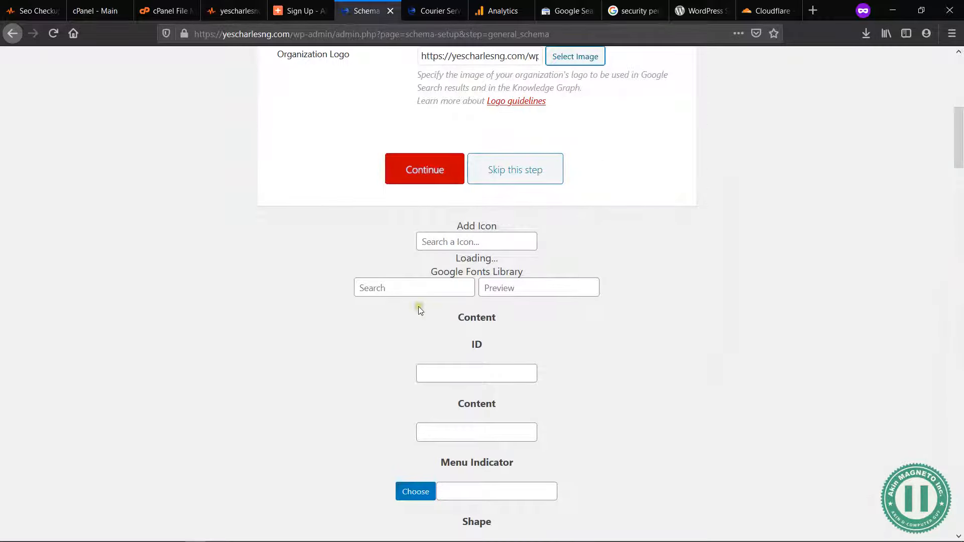
Step: Review the organization details and continue the setup wizard to the Social Profiles step
{"action": "scroll", "coordinate": [661, 198], "scroll_direction": "up", "scroll_amount": 1}
{"action": "scroll", "coordinate": [660, 197], "scroll_direction": "down", "scroll_amount": 6}
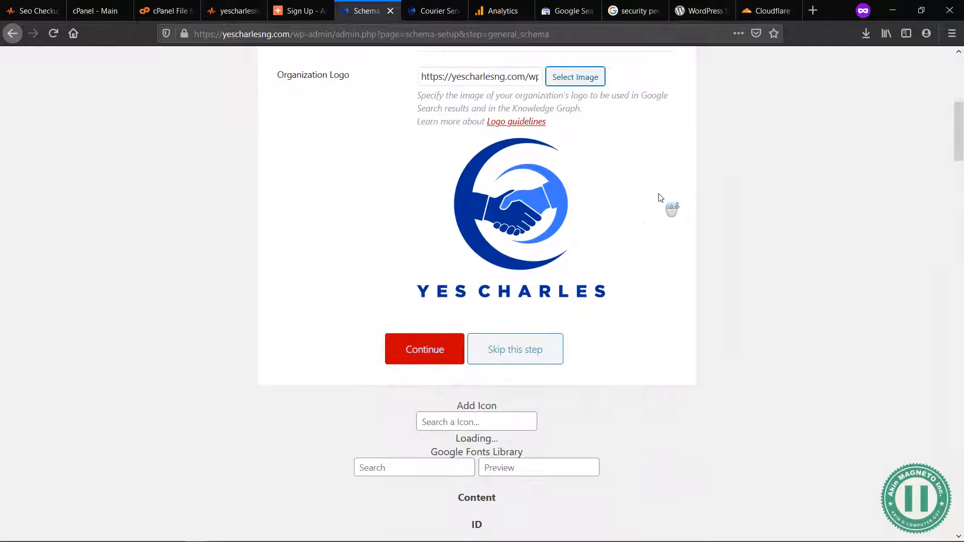
{"action": "scroll", "coordinate": [660, 197], "scroll_direction": "down", "scroll_amount": 7}
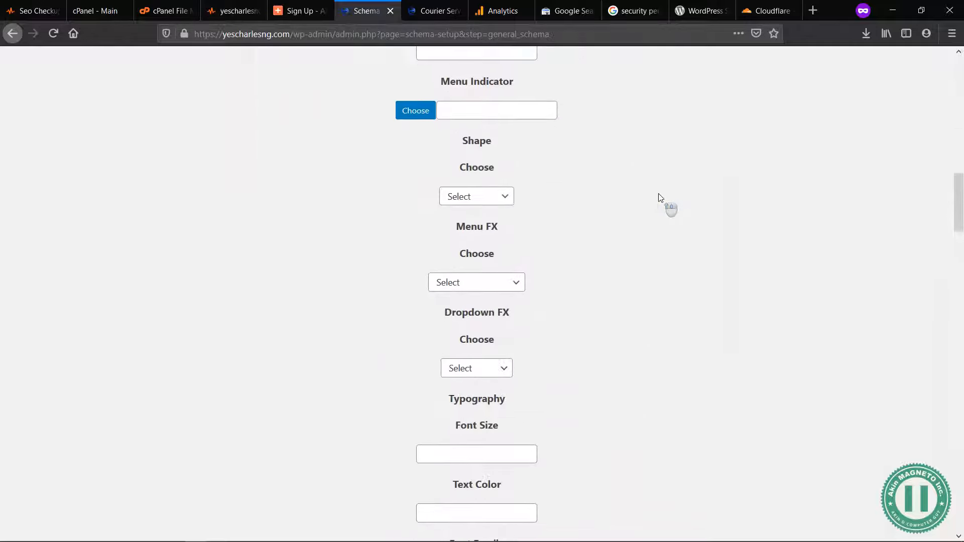
{"action": "scroll", "coordinate": [661, 198], "scroll_direction": "up", "scroll_amount": 15}
{"action": "scroll", "coordinate": [660, 198], "scroll_direction": "down", "scroll_amount": 3}
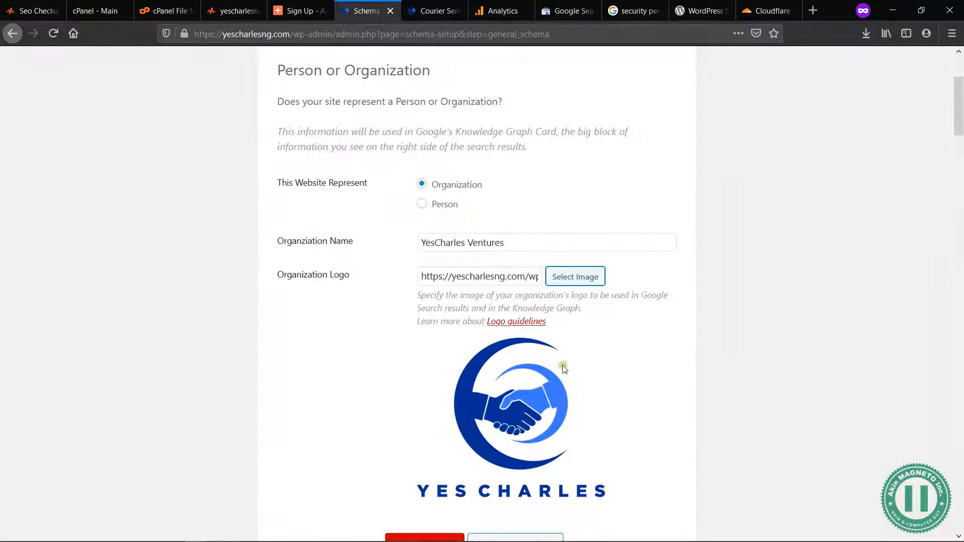
{"action": "scroll", "coordinate": [569, 363], "scroll_direction": "down", "scroll_amount": 2}
{"action": "left_click", "coordinate": [430, 466]}
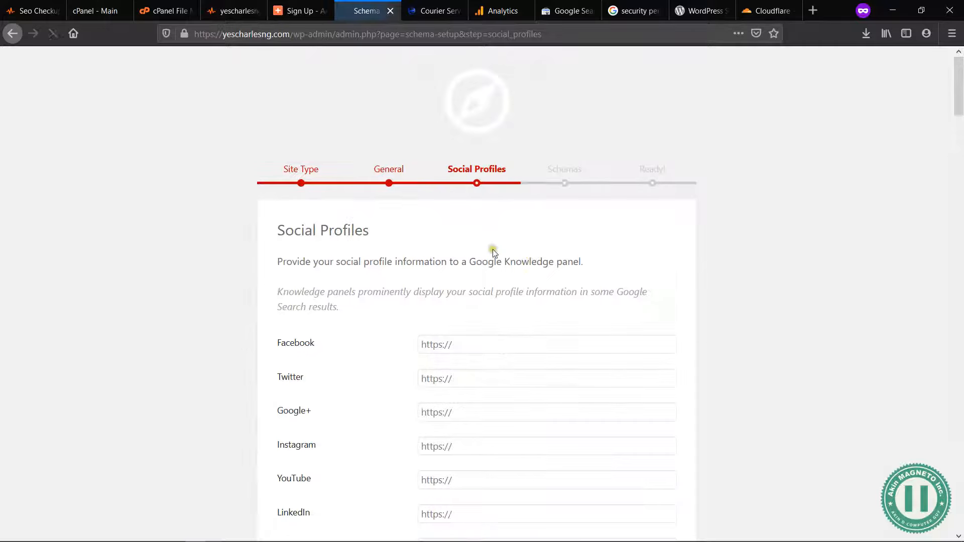
{"action": "scroll", "coordinate": [487, 337], "scroll_direction": "down", "scroll_amount": 1}
{"action": "left_click", "coordinate": [448, 306]}
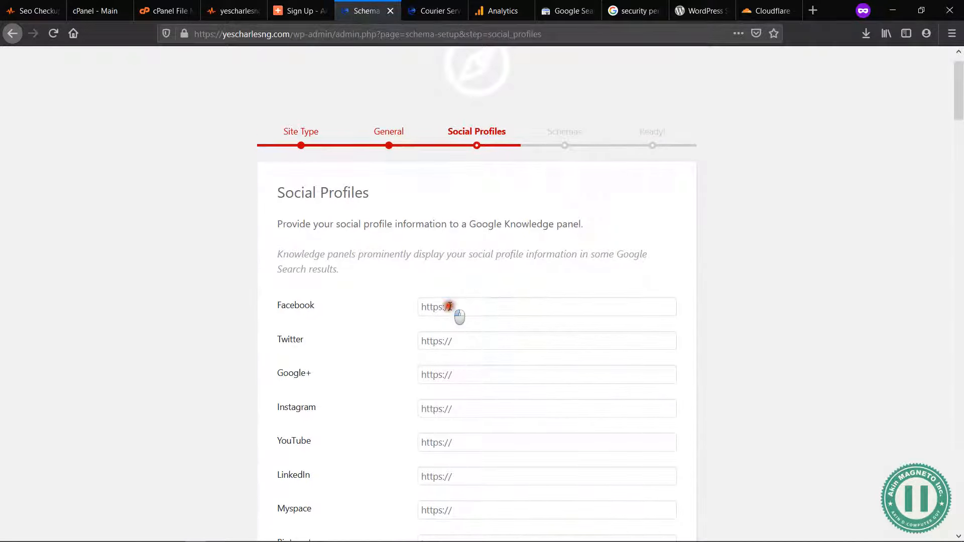
{"action": "left_click", "coordinate": [527, 255]}
{"action": "scroll", "coordinate": [525, 314], "scroll_direction": "down", "scroll_amount": 5}
{"action": "scroll", "coordinate": [525, 314], "scroll_direction": "up", "scroll_amount": 6}
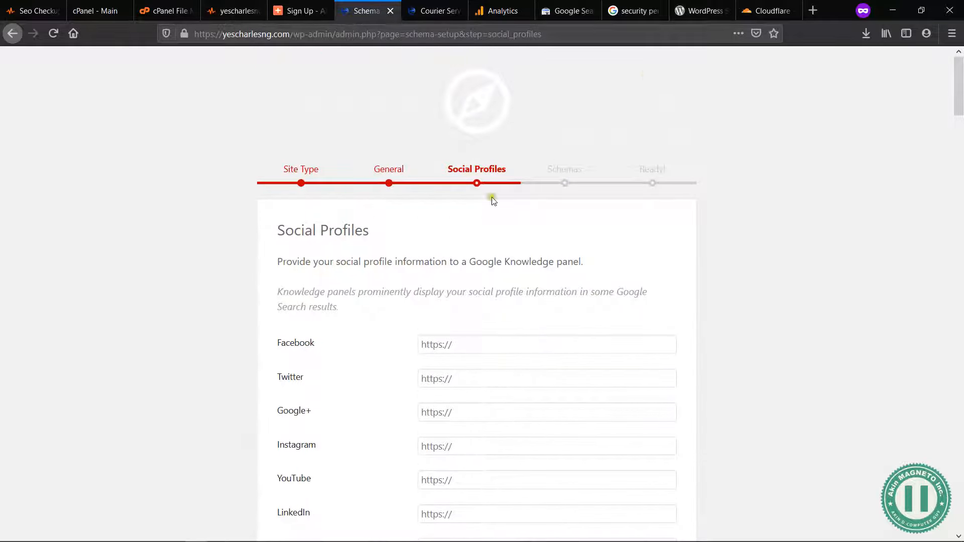
{"action": "left_click", "coordinate": [501, 346]}
{"action": "left_click", "coordinate": [557, 292]}
{"action": "left_click", "coordinate": [462, 346]}
{"action": "type", "text": "http"}
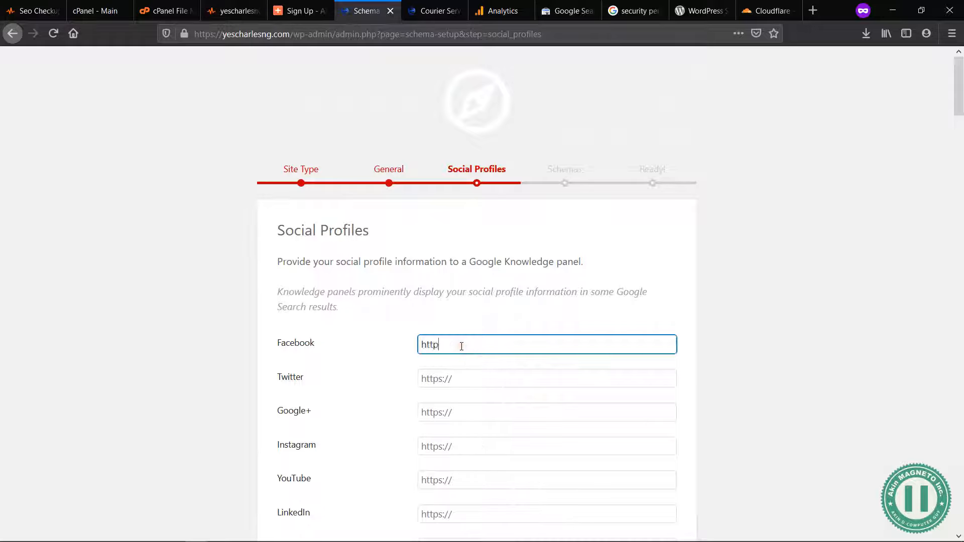
{"action": "type", "text": "s://facebook.com"}
{"action": "left_click_drag", "start_coordinate": [491, 345], "coordinate": [455, 347]}
{"action": "type", "text": "b"}
{"action": "left_click", "coordinate": [496, 345]}
{"action": "type", "text": "yeschar"}
{"action": "key", "text": "BackSpace"}
{"action": "key", "text": "BackSpace"}
{"action": "key", "text": "BackSpace"}
{"action": "key", "text": "BackSpace"}
{"action": "type", "text": "-charles"}
Step: Leave the other social profiles empty and continue past the Social Profiles step
{"action": "left_click", "coordinate": [565, 327]}
{"action": "scroll", "coordinate": [564, 324], "scroll_direction": "down", "scroll_amount": 5}
{"action": "left_click", "coordinate": [428, 453]}
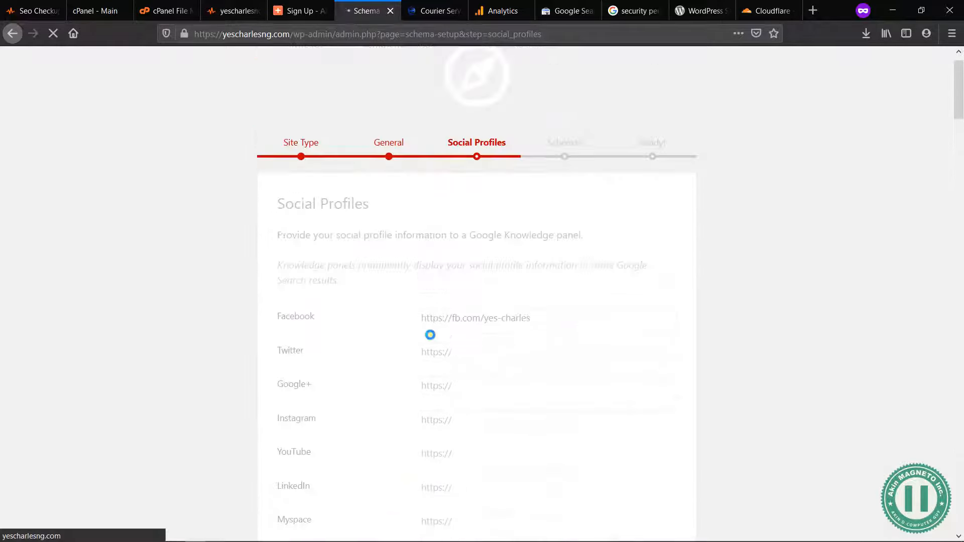
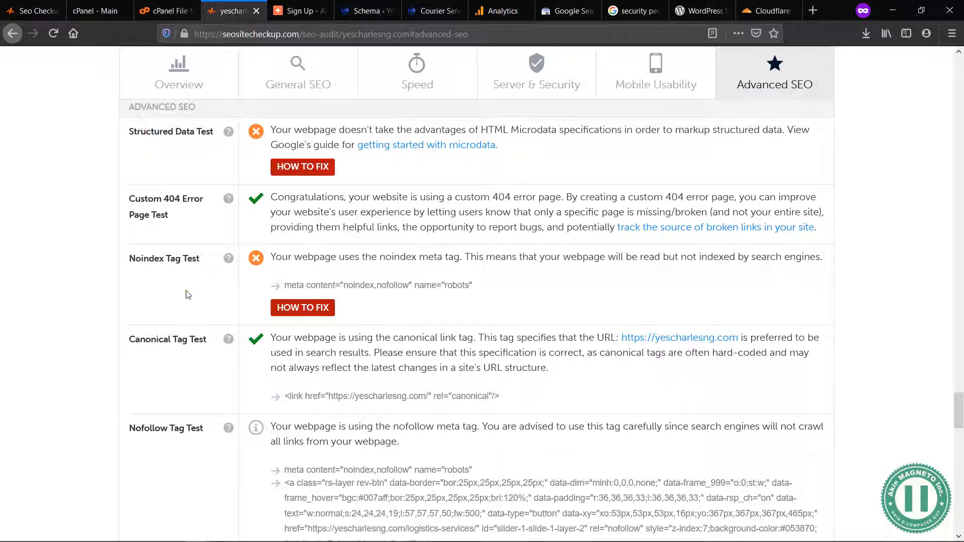
Step: Examine the Noindex Tag Test result, including its fix guidance and the listed robots meta tag
{"action": "left_click", "coordinate": [311, 309]}
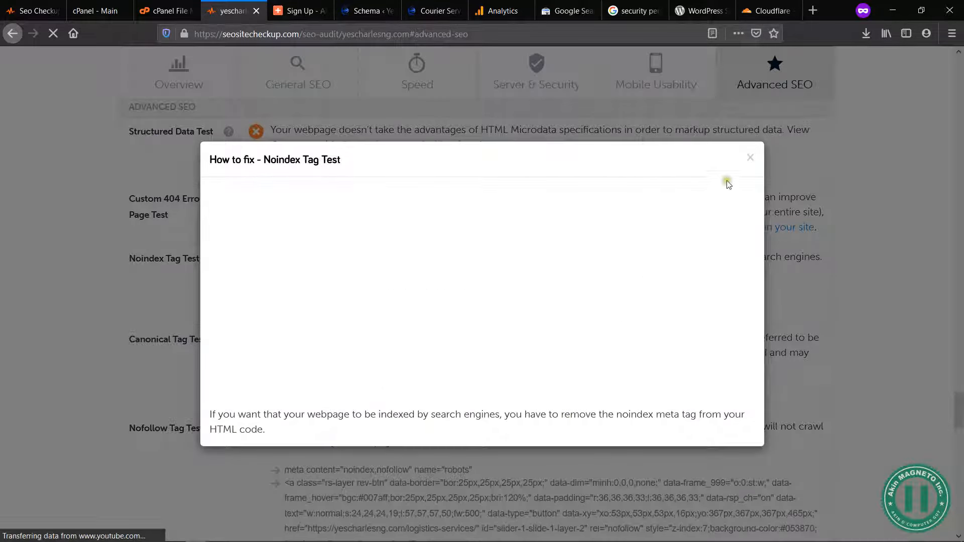
{"action": "left_click", "coordinate": [759, 152]}
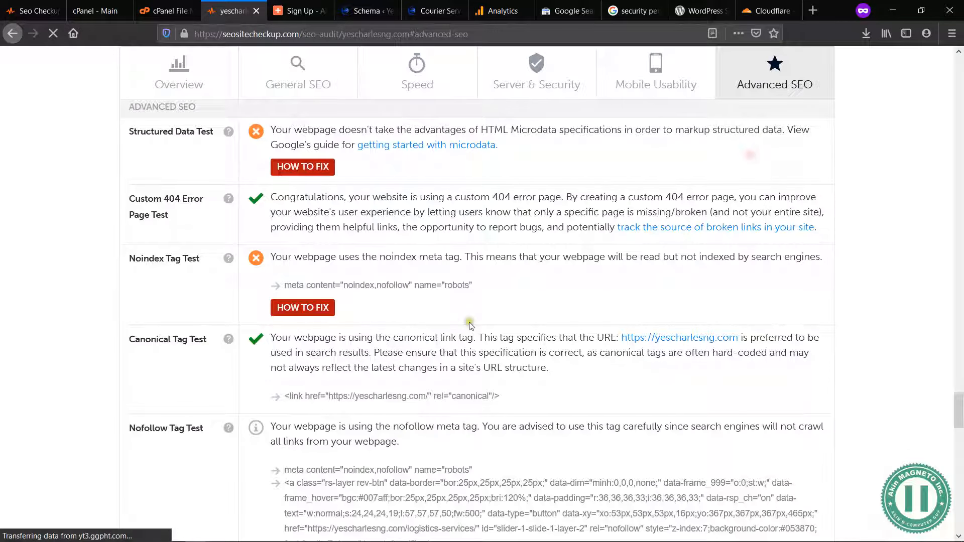
{"action": "left_click_drag", "start_coordinate": [380, 286], "coordinate": [423, 284]}
{"action": "left_click", "coordinate": [423, 284]}
{"action": "left_click_drag", "start_coordinate": [472, 286], "coordinate": [447, 286]}
{"action": "scroll", "coordinate": [452, 288], "scroll_direction": "down", "scroll_amount": 3}
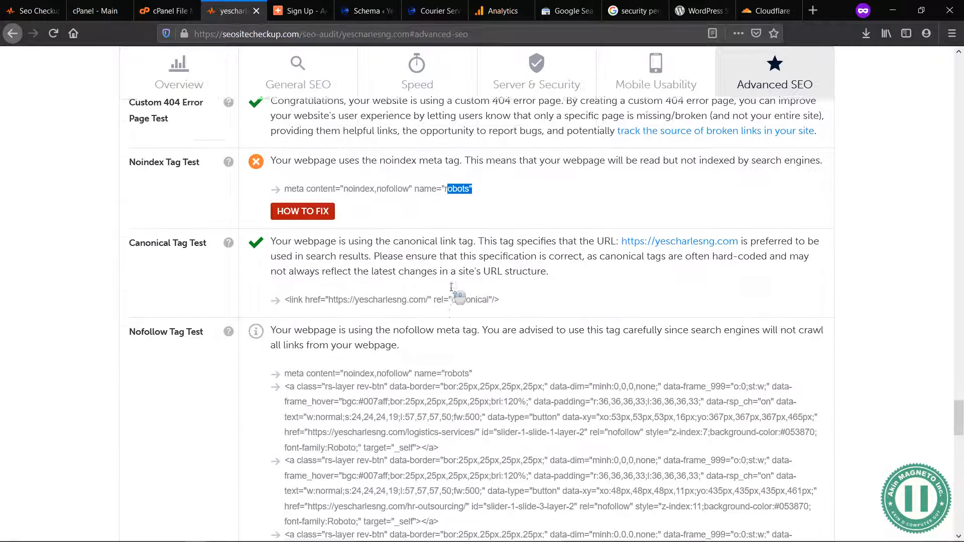
{"action": "scroll", "coordinate": [452, 289], "scroll_direction": "up", "scroll_amount": 2}
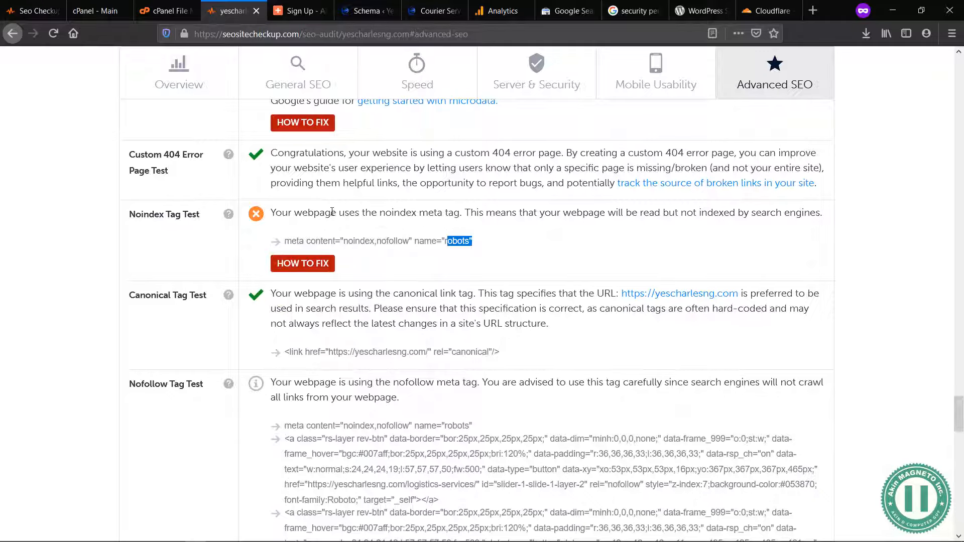
{"action": "left_click", "coordinate": [424, 235]}
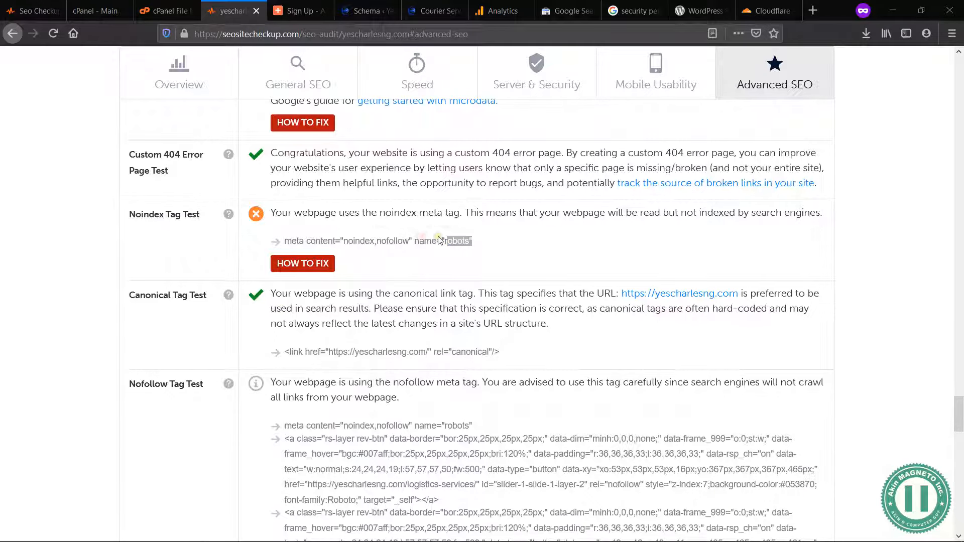
Step: Read the Disallow Directive Test and SPF Records Test findings at the end of the Advanced SEO audit
{"action": "scroll", "coordinate": [325, 296], "scroll_direction": "down", "scroll_amount": 15}
{"action": "scroll", "coordinate": [326, 297], "scroll_direction": "down", "scroll_amount": 6}
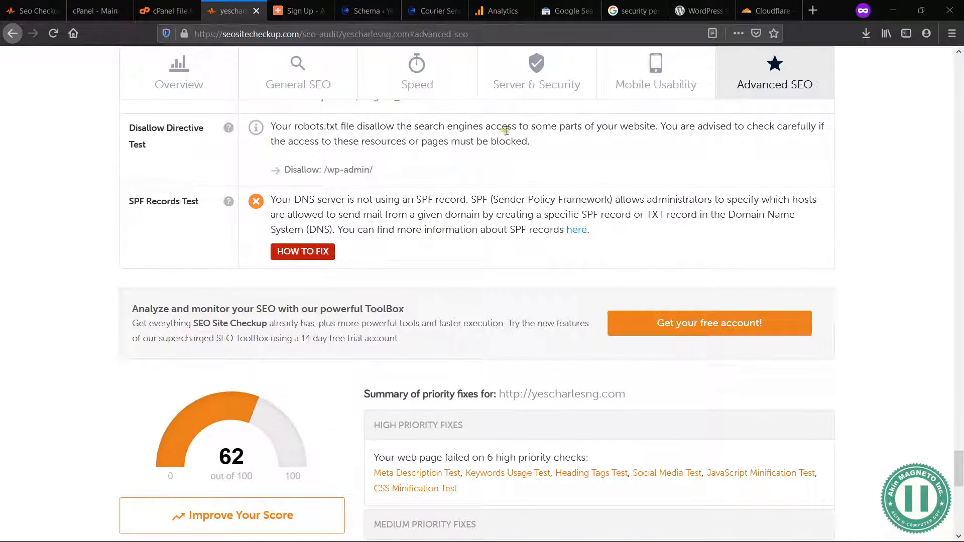
{"action": "left_click_drag", "start_coordinate": [531, 142], "coordinate": [278, 122]}
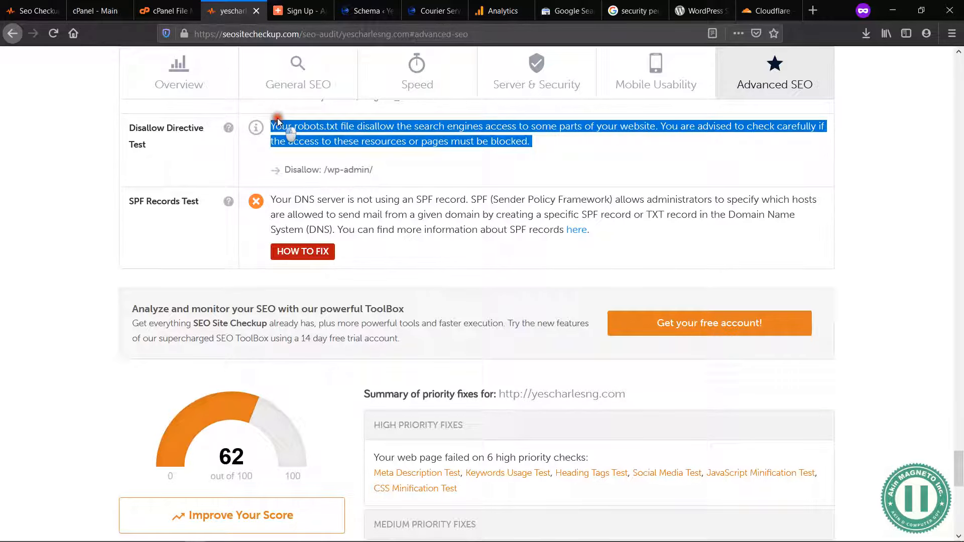
{"action": "left_click", "coordinate": [278, 126]}
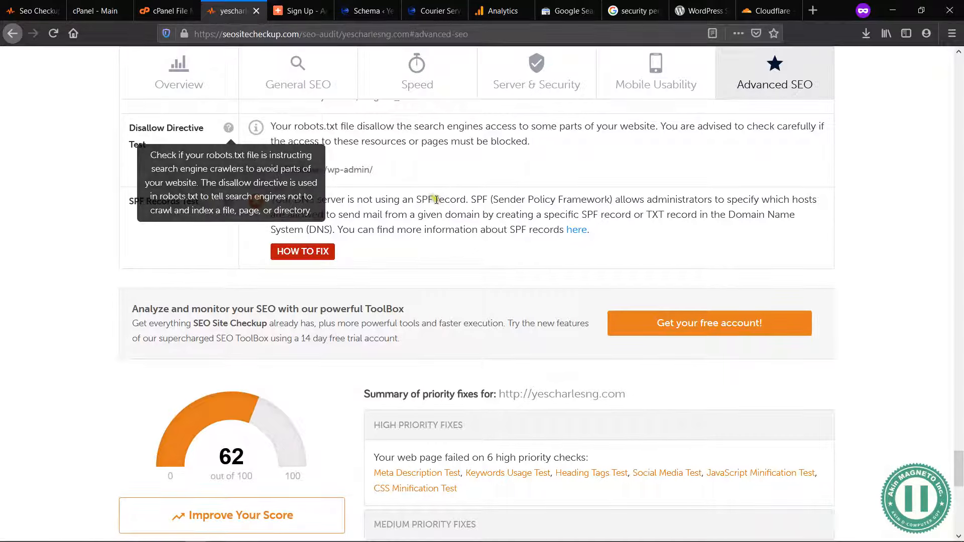
{"action": "left_click_drag", "start_coordinate": [273, 200], "coordinate": [348, 216]}
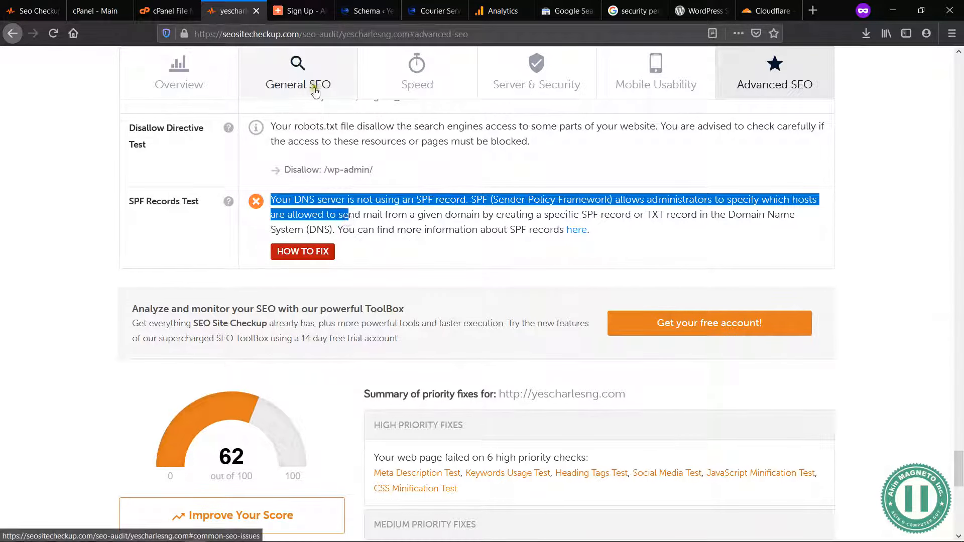
{"action": "left_click", "coordinate": [122, 10]}
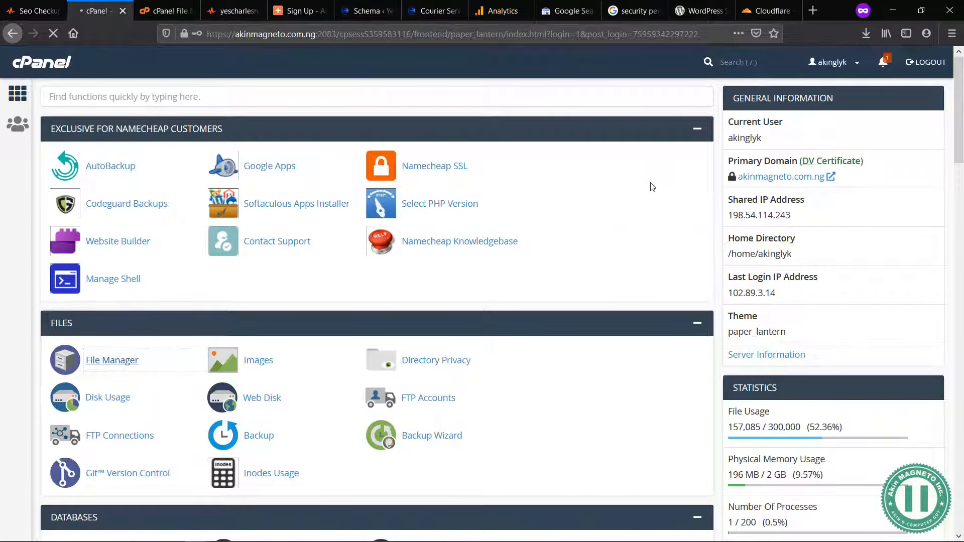
{"action": "scroll", "coordinate": [651, 186], "scroll_direction": "down", "scroll_amount": 10}
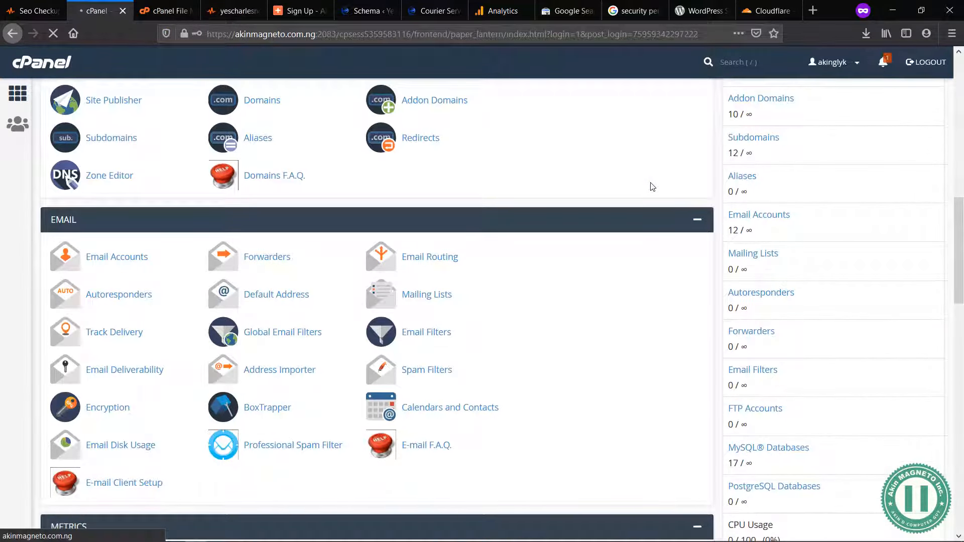
{"action": "scroll", "coordinate": [653, 188], "scroll_direction": "up", "scroll_amount": 8}
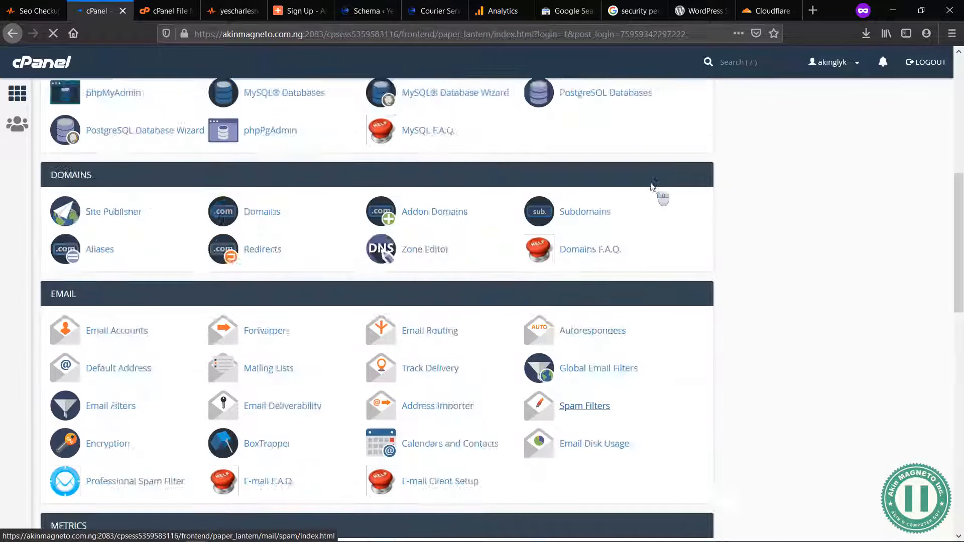
{"action": "left_click", "coordinate": [249, 8]}
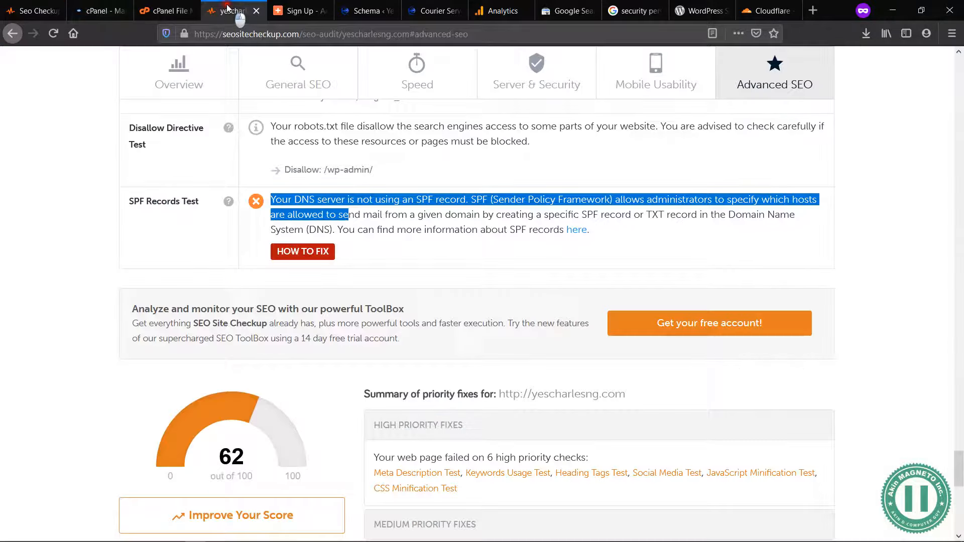
{"action": "left_click", "coordinate": [293, 10]}
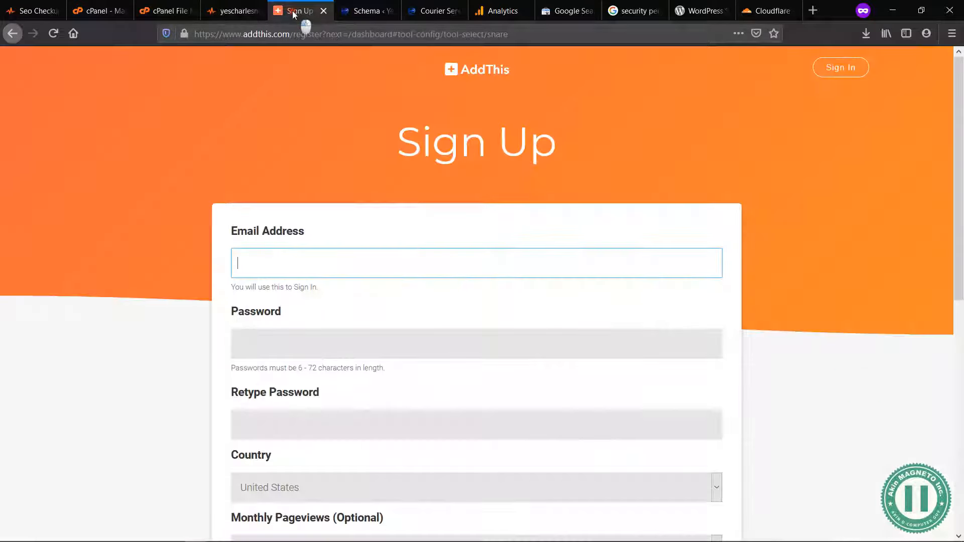
{"action": "left_click", "coordinate": [357, 11]}
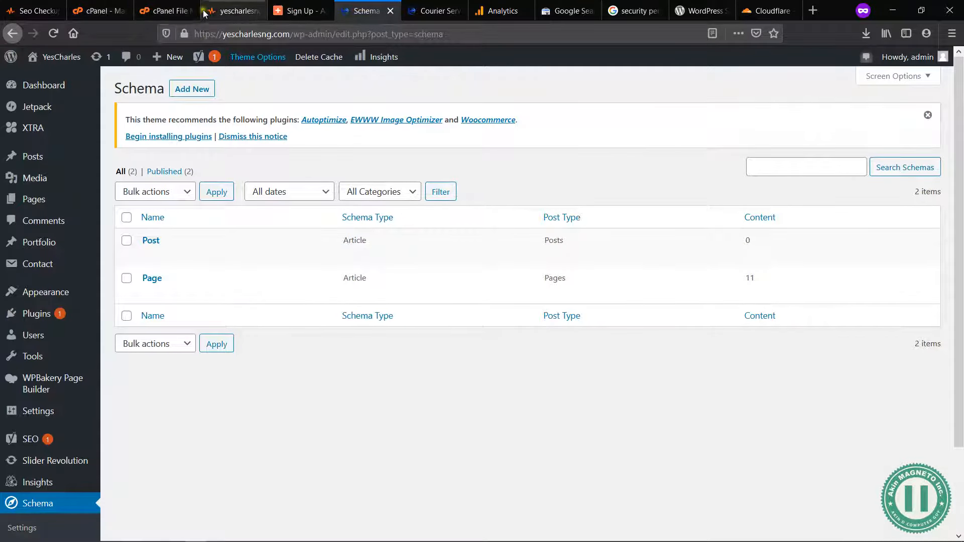
Step: Switch to cPanel, search its functions for "optim" and open Optimize Website
{"action": "left_click", "coordinate": [106, 9]}
{"action": "left_click", "coordinate": [768, 63]}
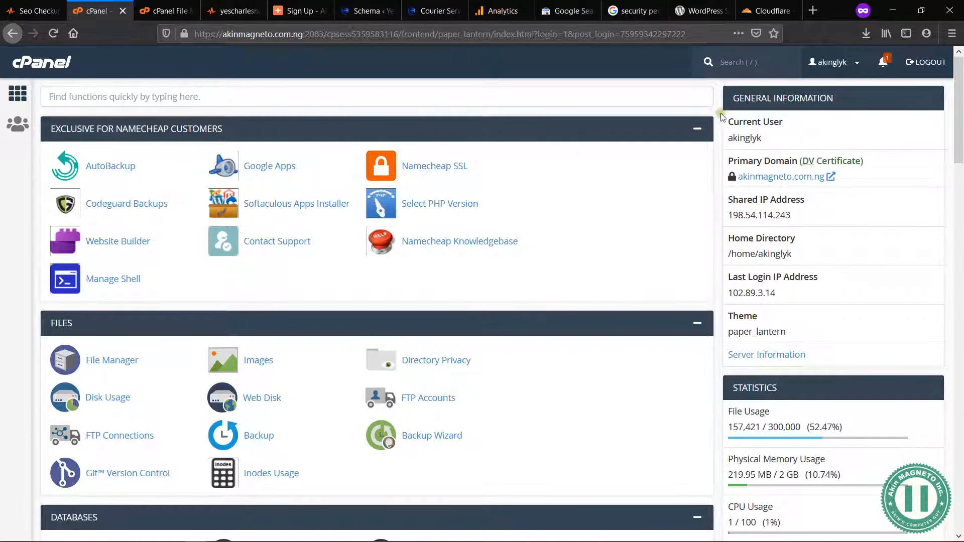
{"action": "left_click", "coordinate": [582, 153]}
{"action": "left_click", "coordinate": [742, 60]}
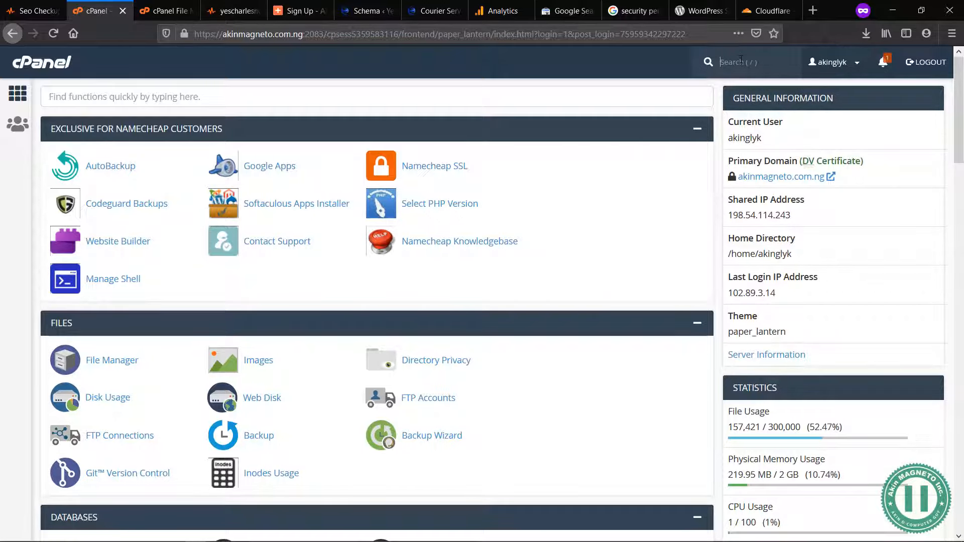
{"action": "type", "text": "optimi"}
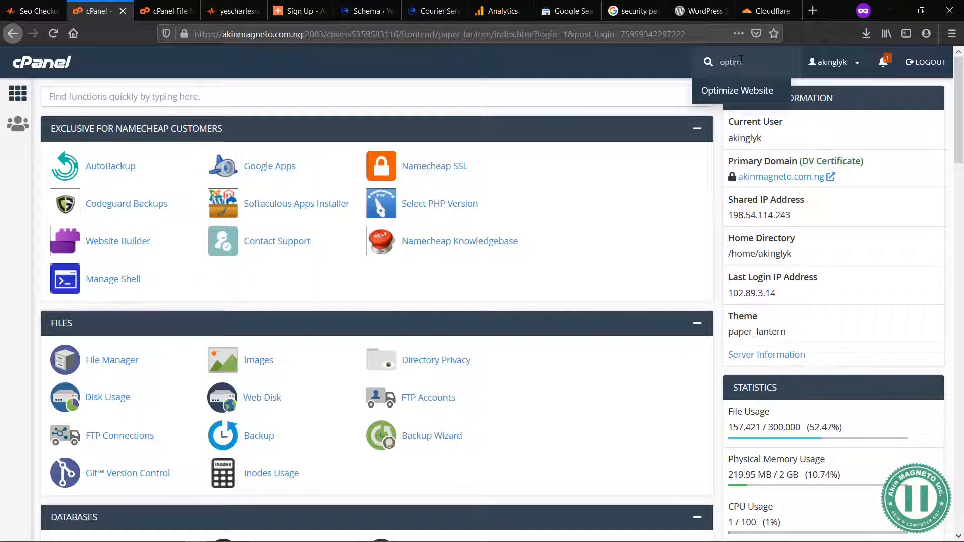
{"action": "left_click", "coordinate": [752, 86]}
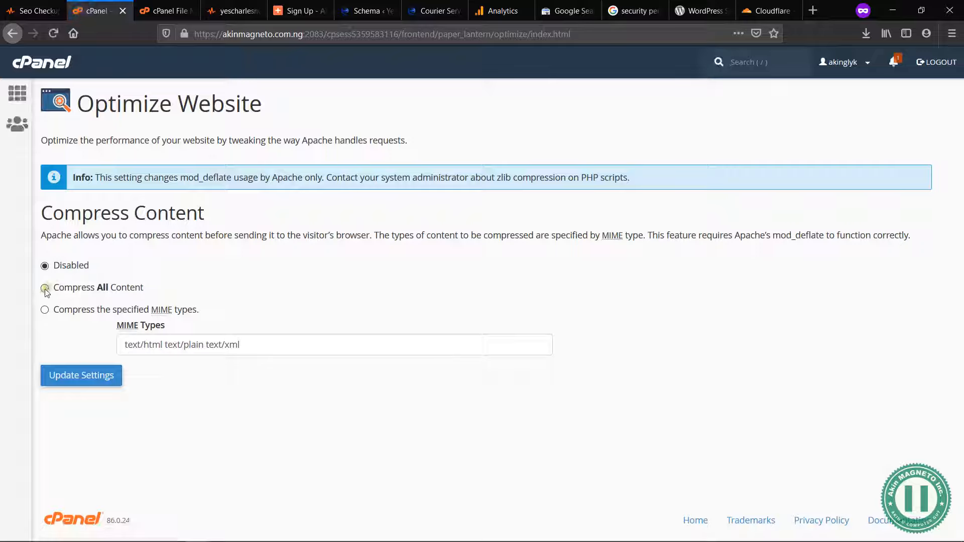
Step: Set content compression to Compress All Content, update the settings and go back to the optimization page
{"action": "left_click", "coordinate": [44, 288]}
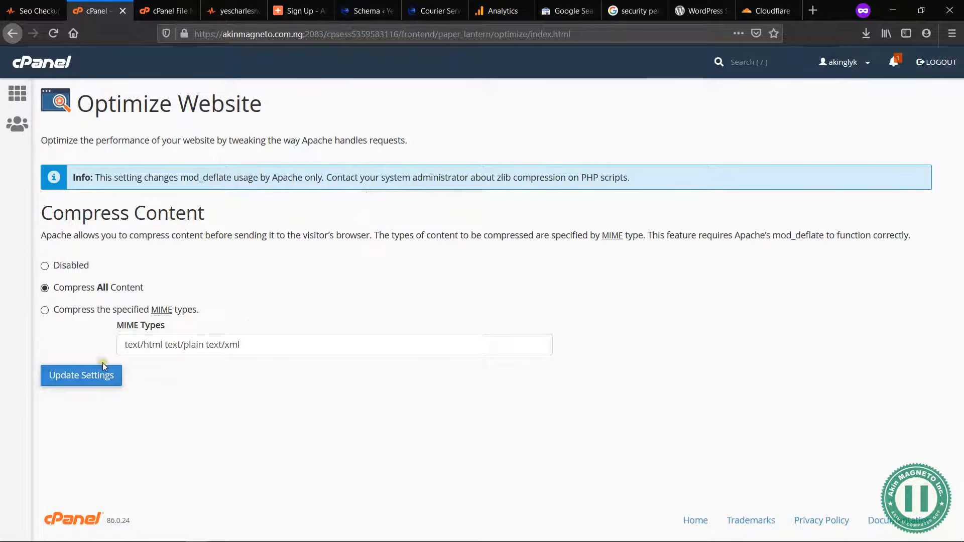
{"action": "left_click", "coordinate": [86, 382]}
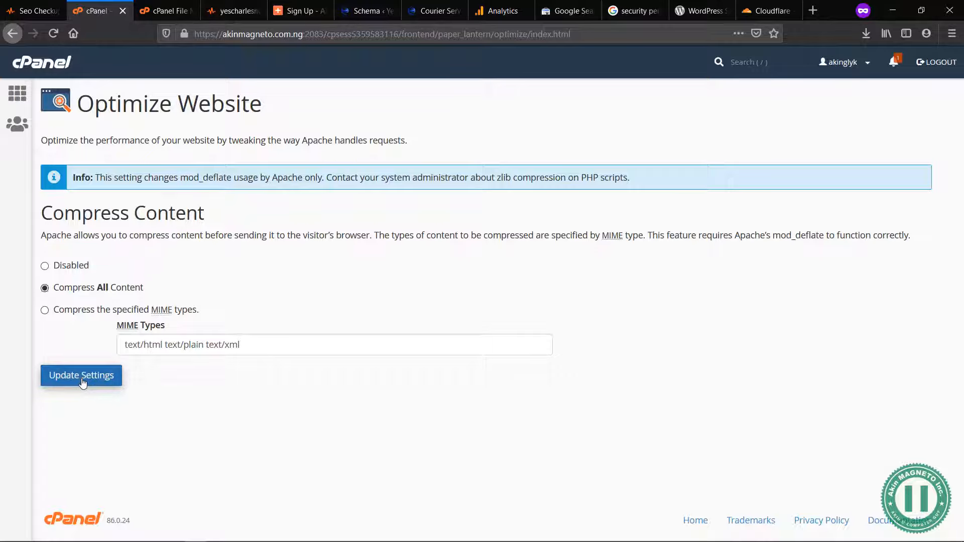
{"action": "left_click", "coordinate": [83, 381]}
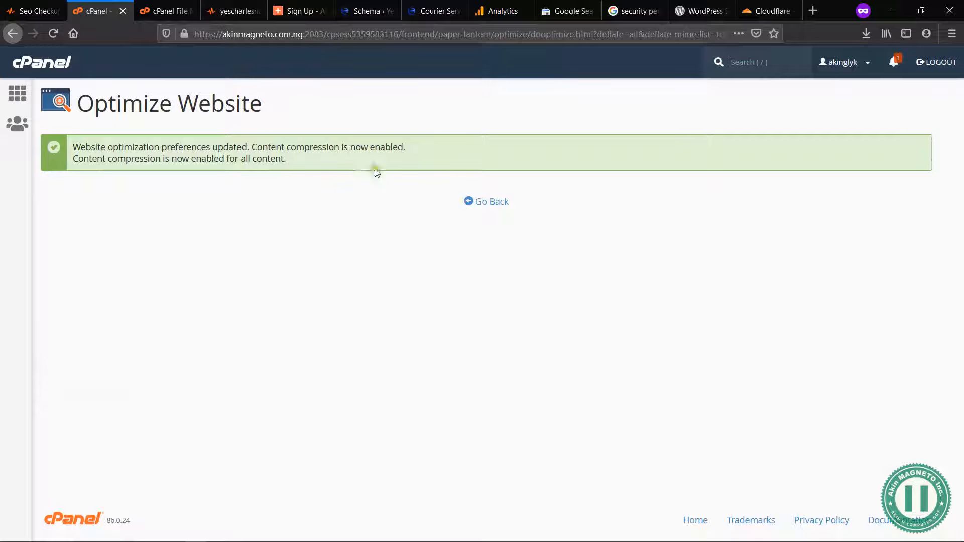
{"action": "left_click", "coordinate": [488, 201]}
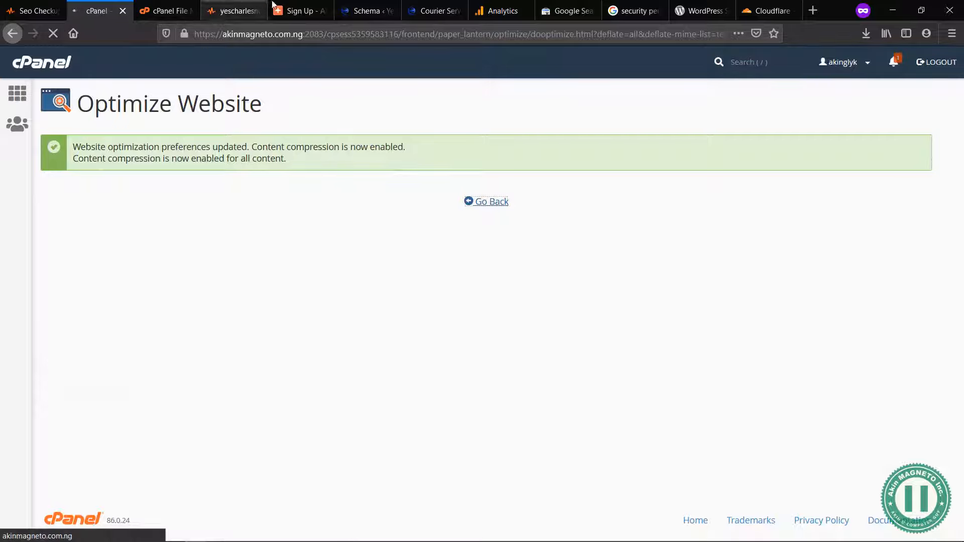
Step: Load the YesCharles website's home page and look it over from the header to the Get in Touch section
{"action": "left_click", "coordinate": [422, 6]}
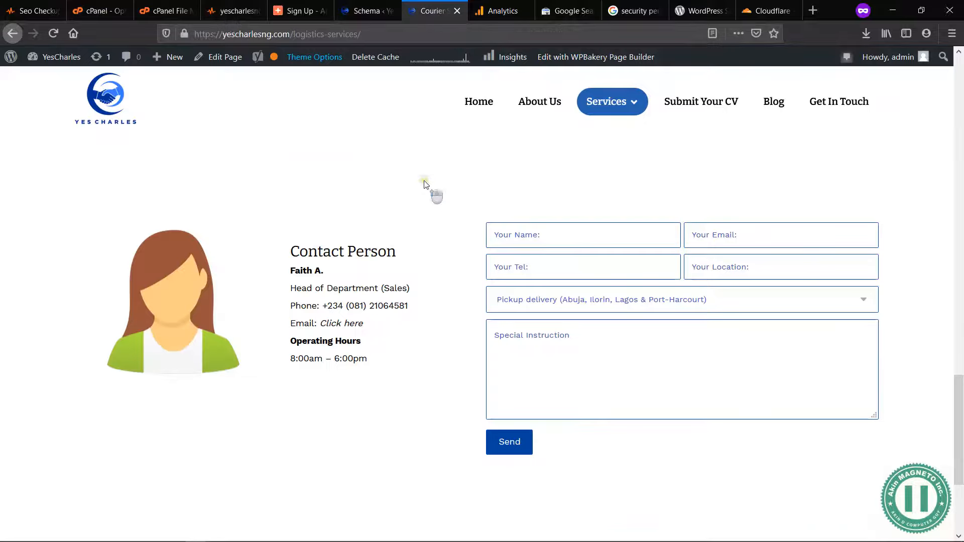
{"action": "scroll", "coordinate": [425, 184], "scroll_direction": "up", "scroll_amount": 10}
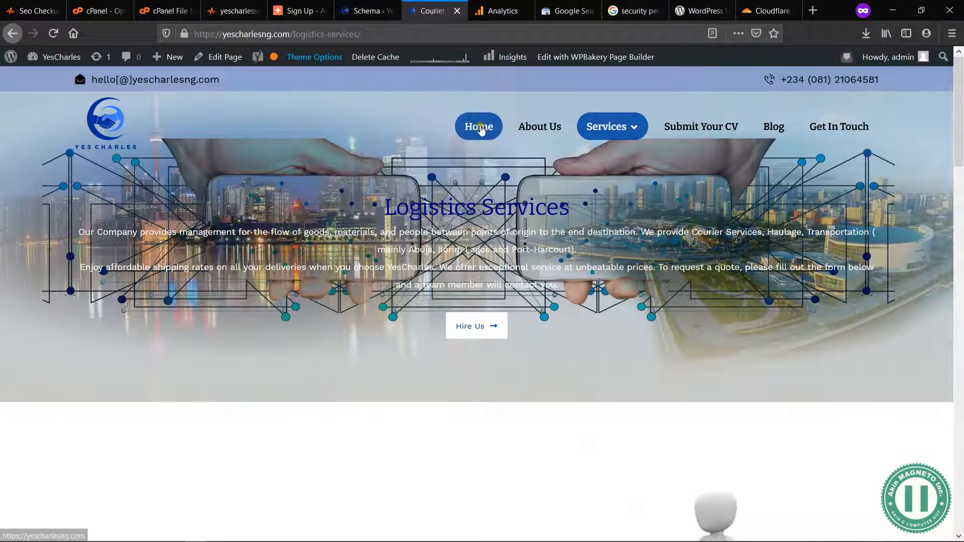
{"action": "left_click", "coordinate": [480, 128]}
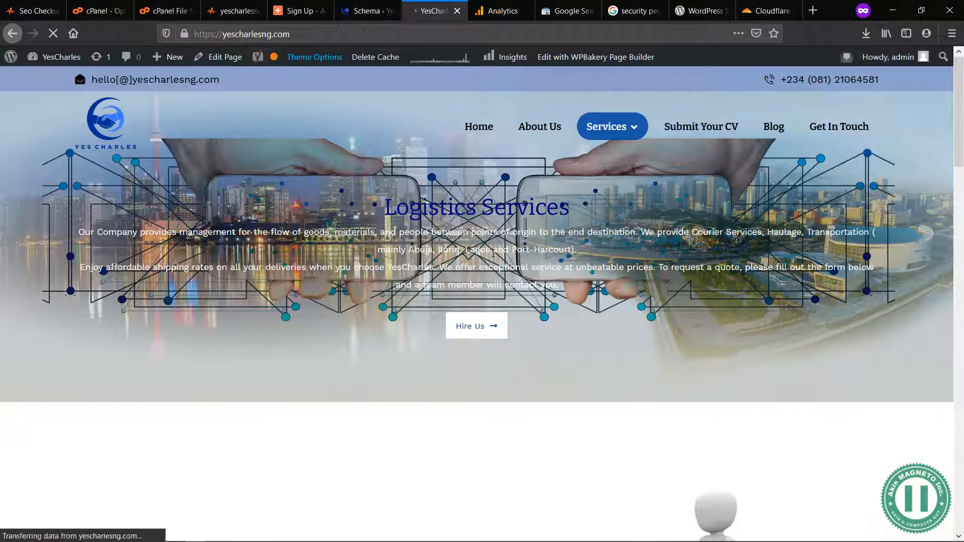
{"action": "scroll", "coordinate": [493, 253], "scroll_direction": "down", "scroll_amount": 3}
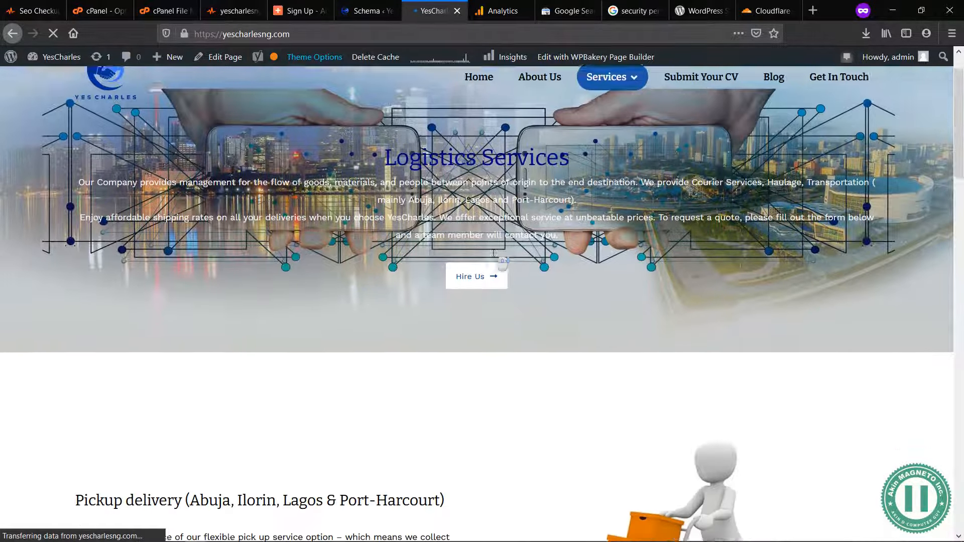
{"action": "scroll", "coordinate": [493, 254], "scroll_direction": "up", "scroll_amount": 3}
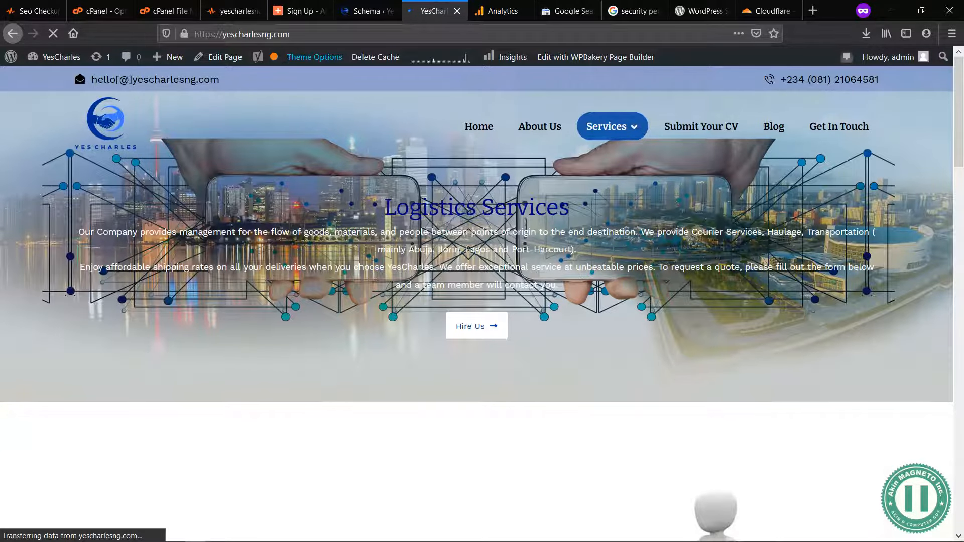
{"action": "scroll", "coordinate": [581, 274], "scroll_direction": "down", "scroll_amount": 6}
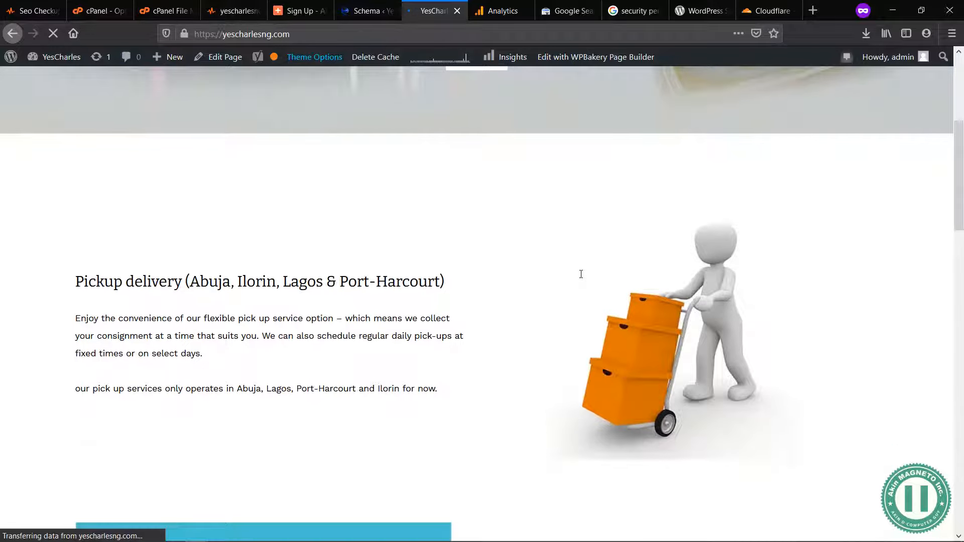
{"action": "scroll", "coordinate": [581, 274], "scroll_direction": "up", "scroll_amount": 6}
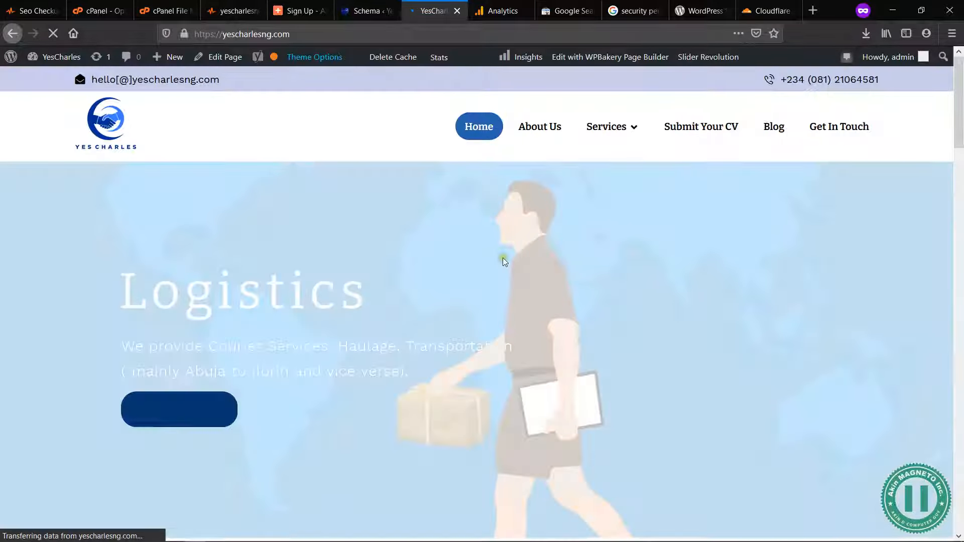
{"action": "scroll", "coordinate": [502, 258], "scroll_direction": "down", "scroll_amount": 6}
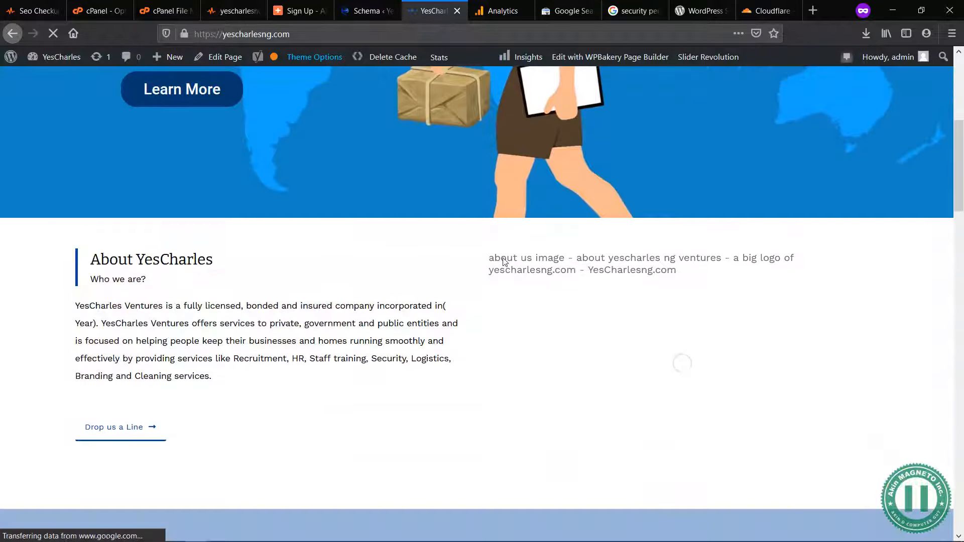
{"action": "scroll", "coordinate": [565, 317], "scroll_direction": "down", "scroll_amount": 20}
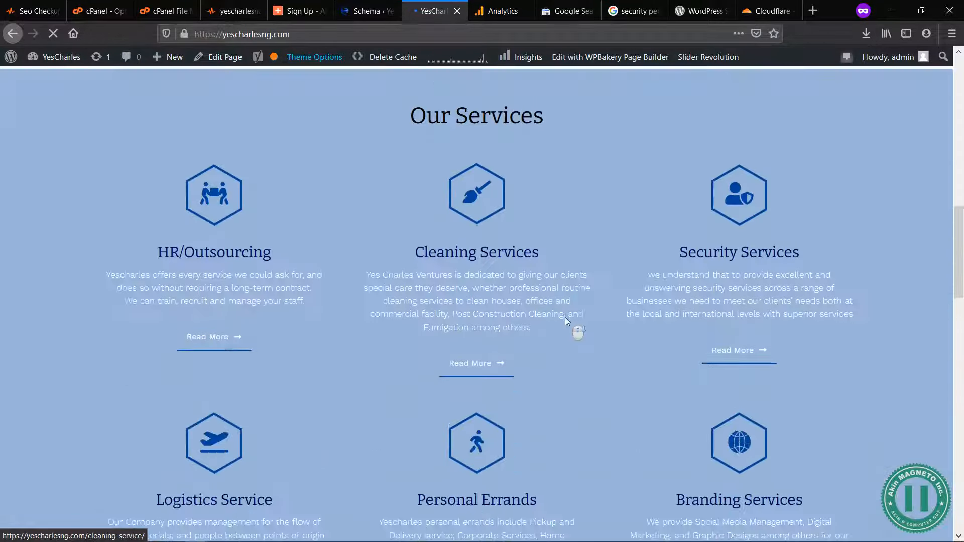
{"action": "scroll", "coordinate": [565, 322], "scroll_direction": "down", "scroll_amount": 10}
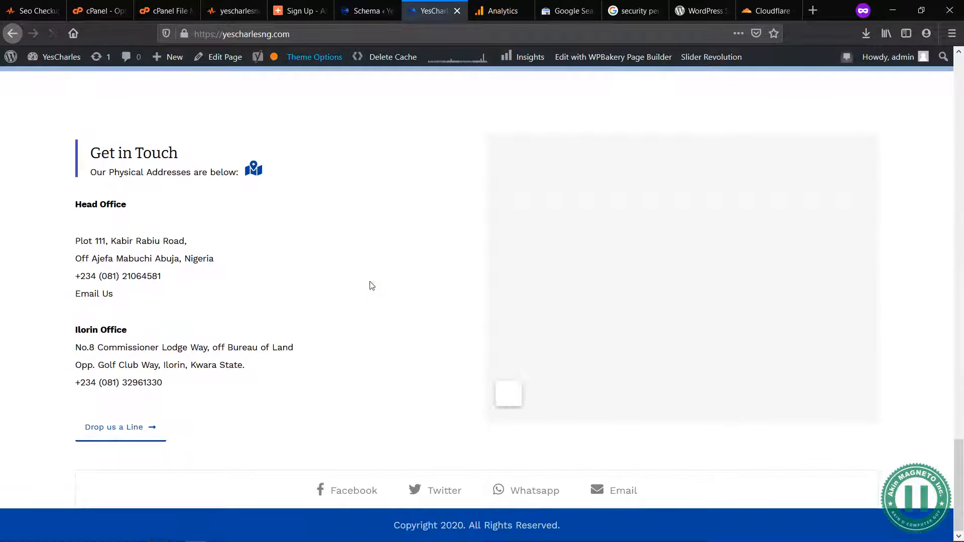
{"action": "scroll", "coordinate": [372, 285], "scroll_direction": "up", "scroll_amount": 20}
{"action": "scroll", "coordinate": [370, 285], "scroll_direction": "up", "scroll_amount": 10}
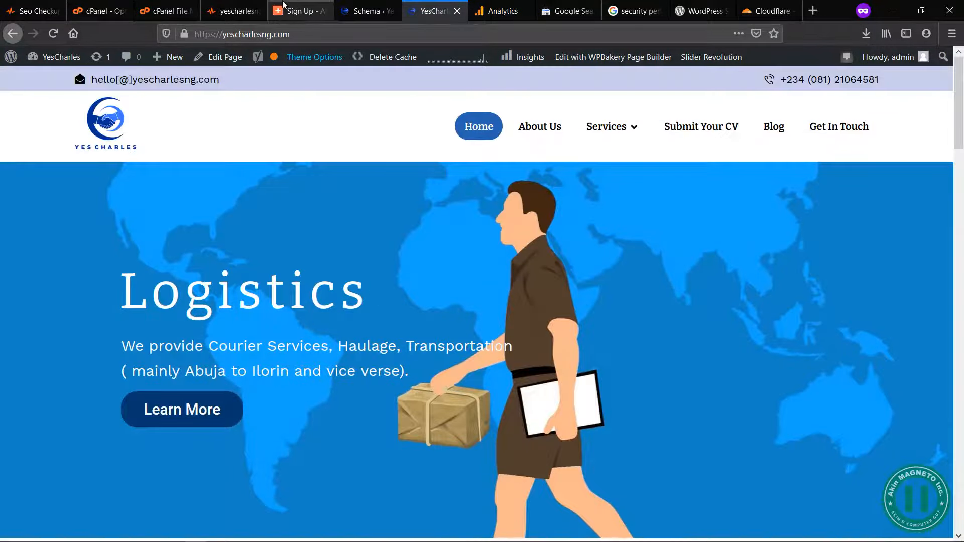
Step: Close the AddThis sign-up and Schema pages and return to the SPF Records Test finding in the SEO audit
{"action": "left_click", "coordinate": [311, 12]}
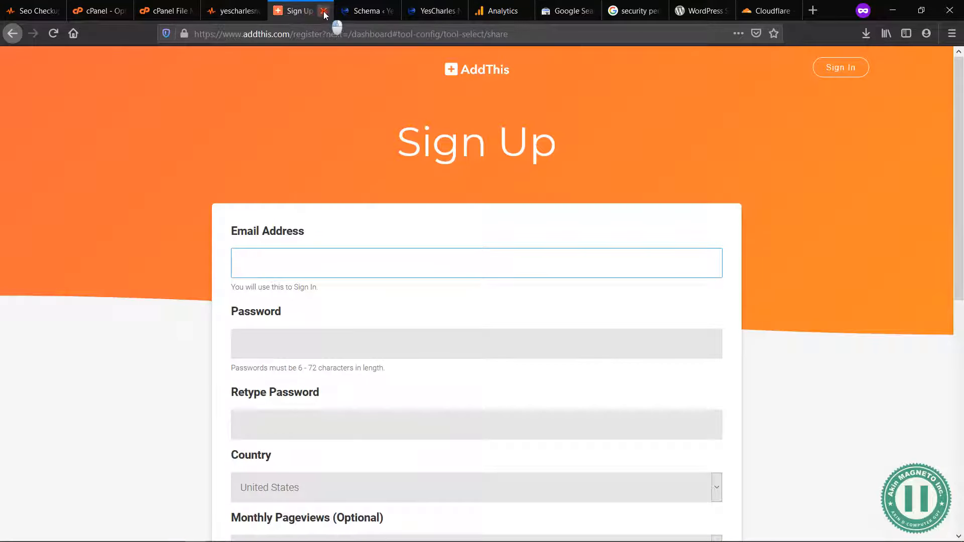
{"action": "left_click", "coordinate": [323, 11]}
{"action": "left_click", "coordinate": [324, 11]}
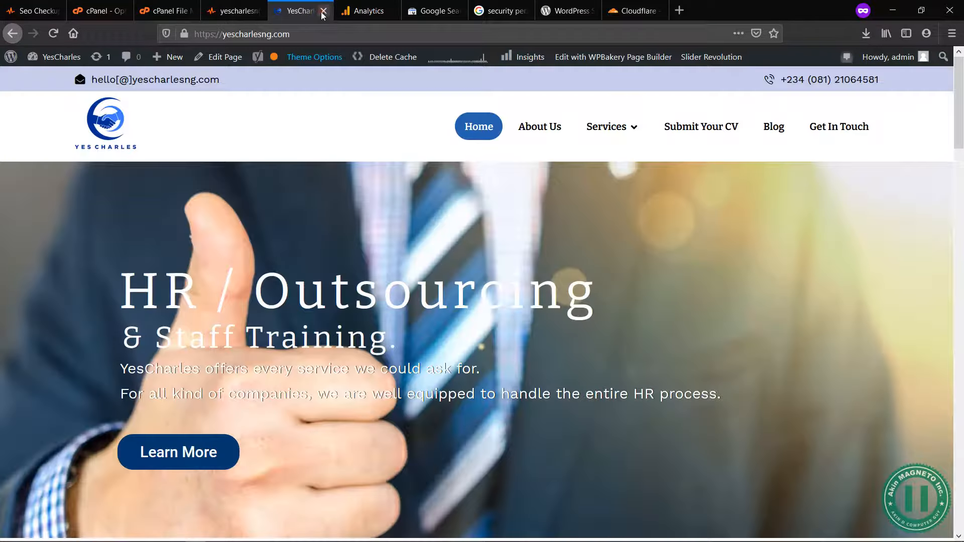
{"action": "left_click", "coordinate": [242, 10]}
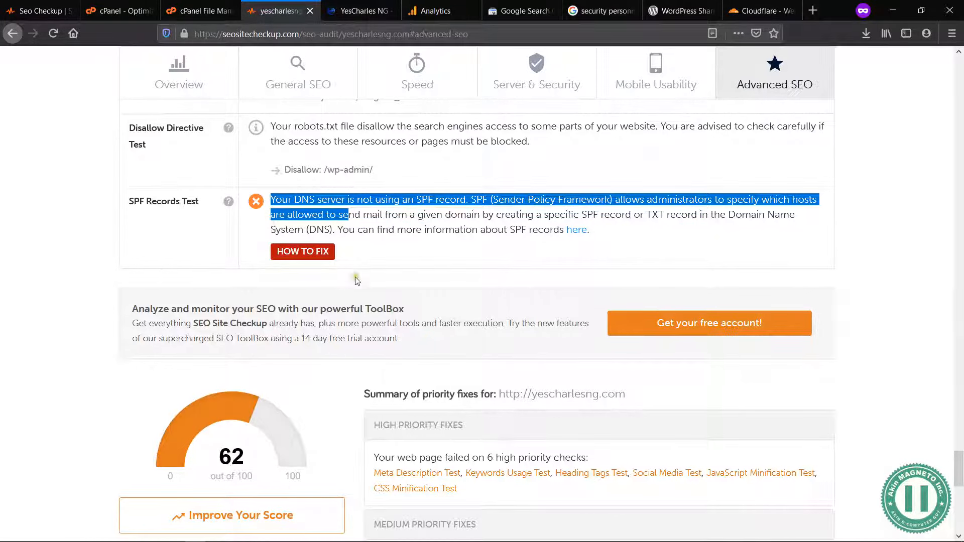
{"action": "left_click", "coordinate": [384, 226]}
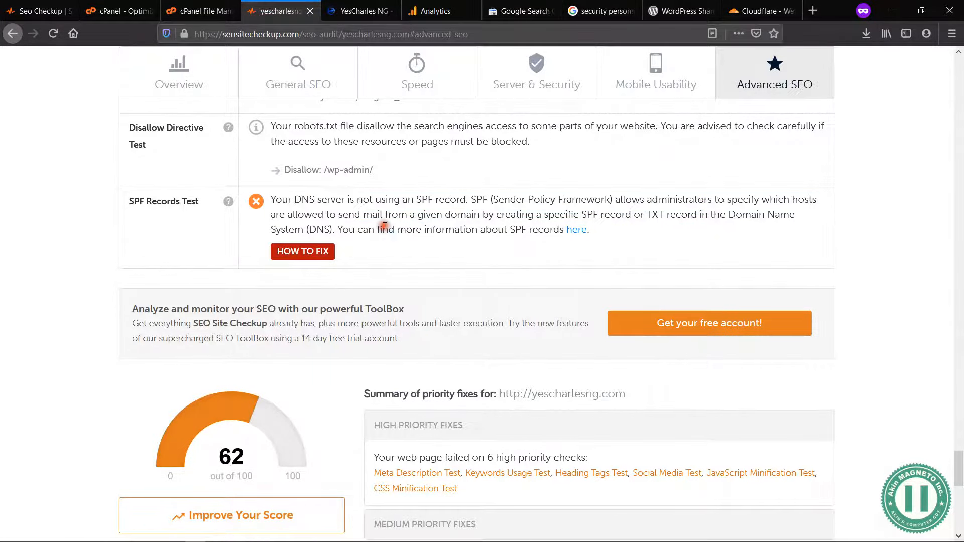
Step: Switch to cPanel, search its functions for "spf" and open Email Deliverability
{"action": "left_click", "coordinate": [760, 12]}
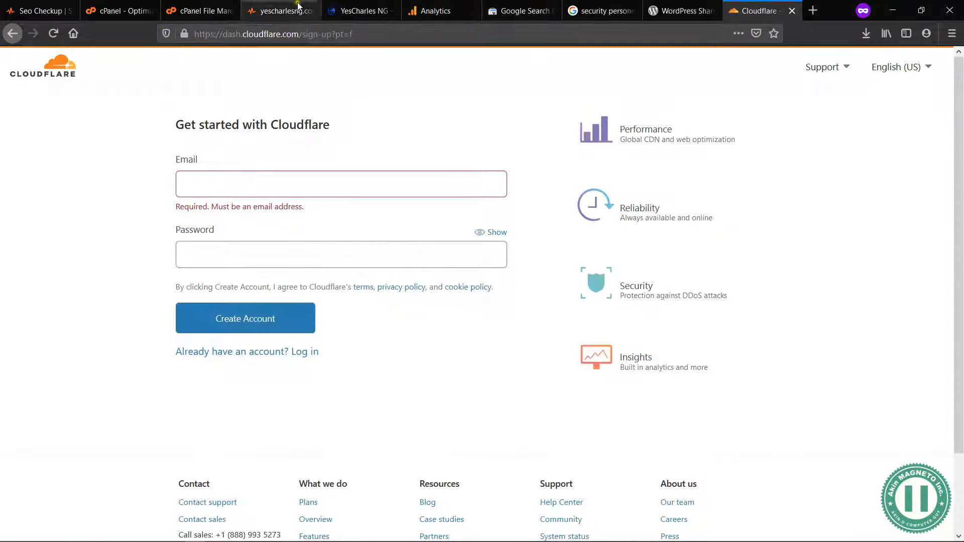
{"action": "left_click", "coordinate": [196, 8]}
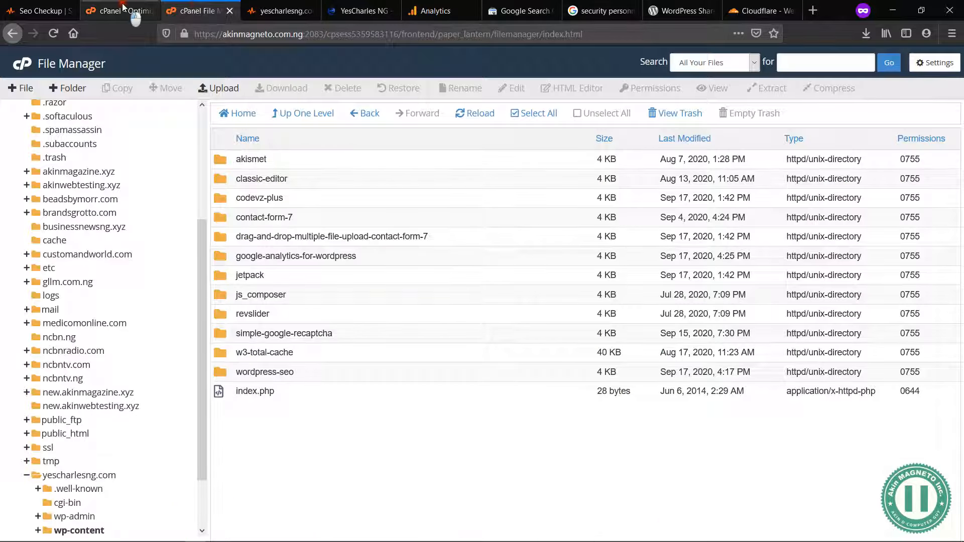
{"action": "left_click", "coordinate": [123, 7]}
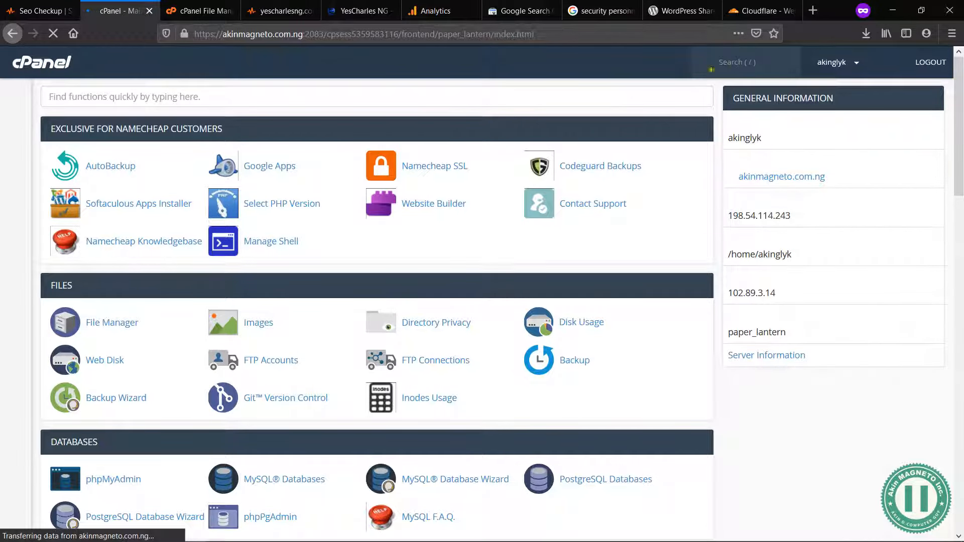
{"action": "left_click", "coordinate": [735, 64]}
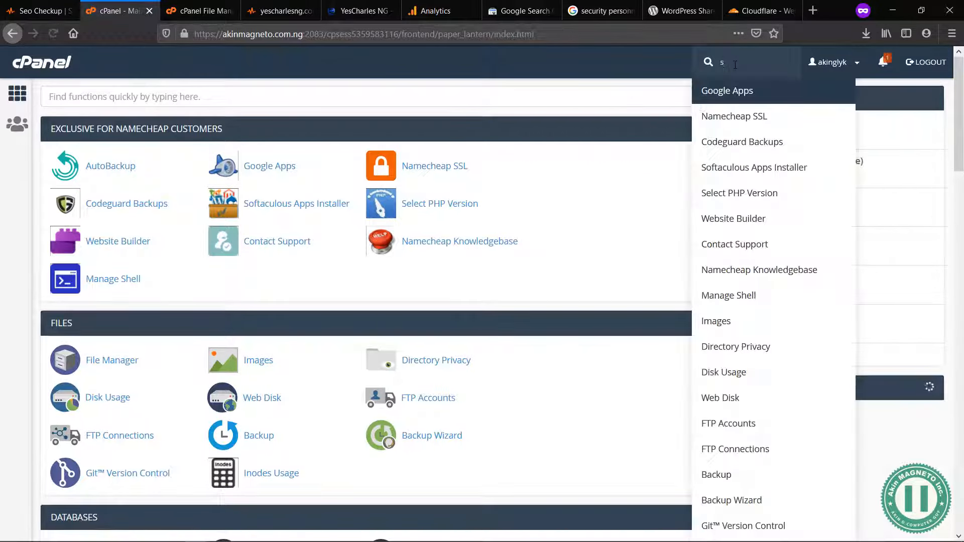
{"action": "type", "text": "spf"}
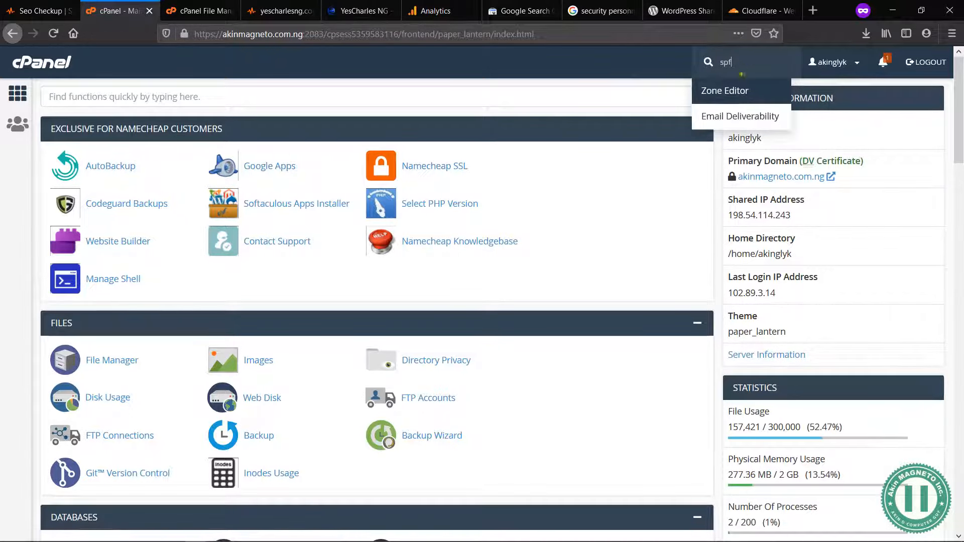
{"action": "left_click", "coordinate": [723, 112]}
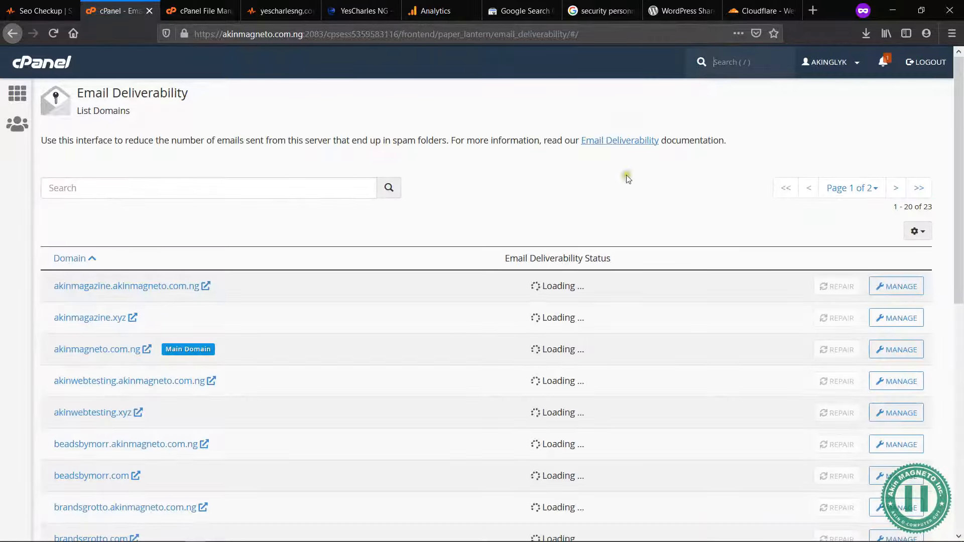
Step: Recheck the SPF Records Test in the SEO audit and return to the Email Deliverability domain list in cPanel
{"action": "left_click", "coordinate": [741, 62]}
{"action": "left_click", "coordinate": [269, 6]}
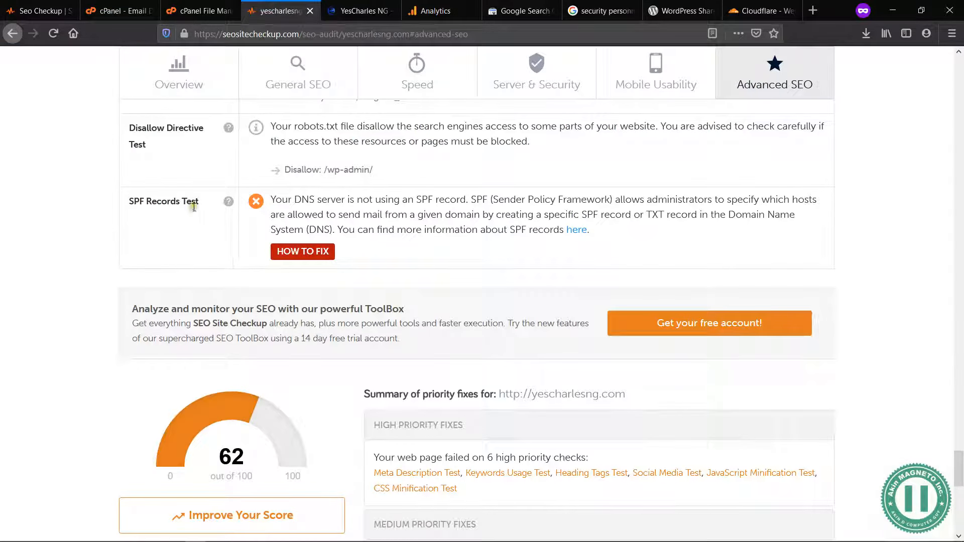
{"action": "left_click", "coordinate": [138, 6]}
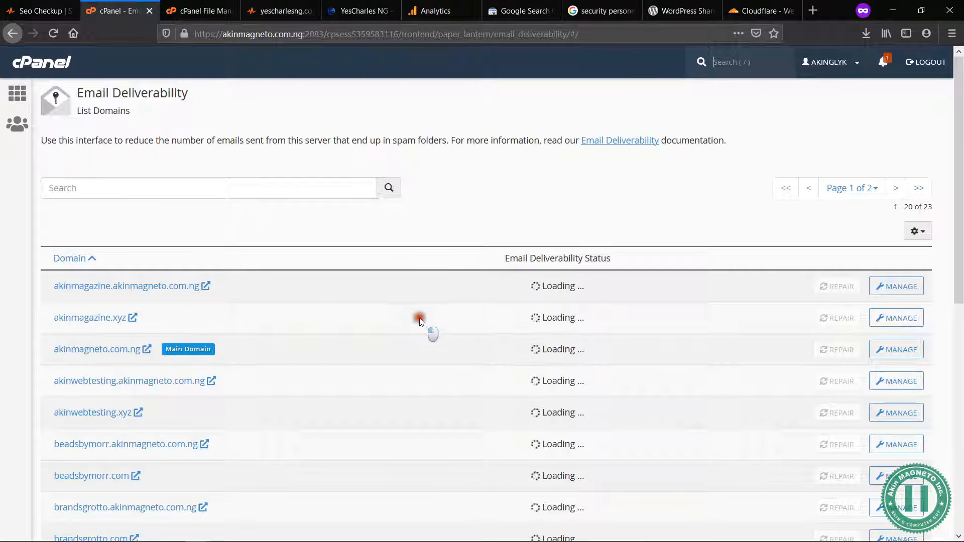
Step: Repair the SPF record of yescharlesng.com by installing the suggested TXT record
{"action": "scroll", "coordinate": [431, 318], "scroll_direction": "down", "scroll_amount": 5}
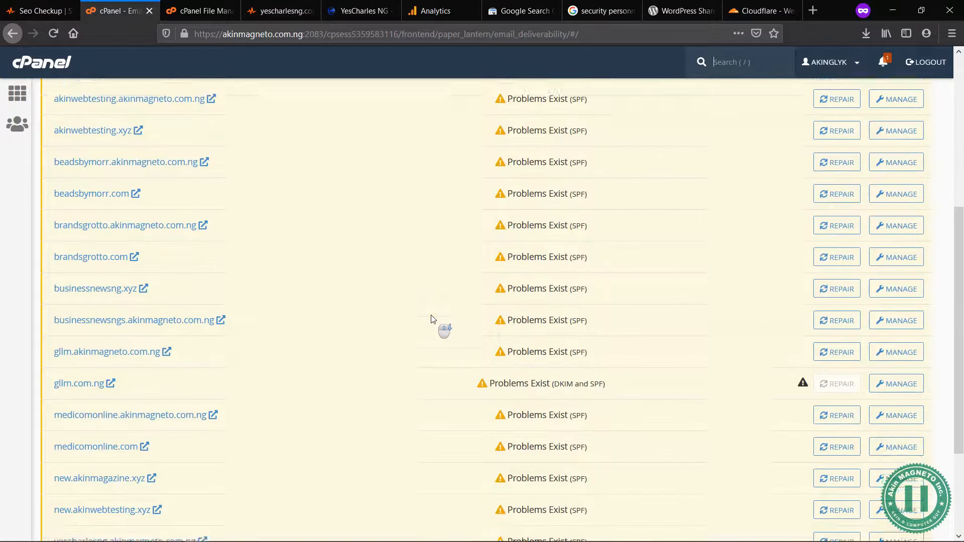
{"action": "scroll", "coordinate": [446, 397], "scroll_direction": "down", "scroll_amount": 3}
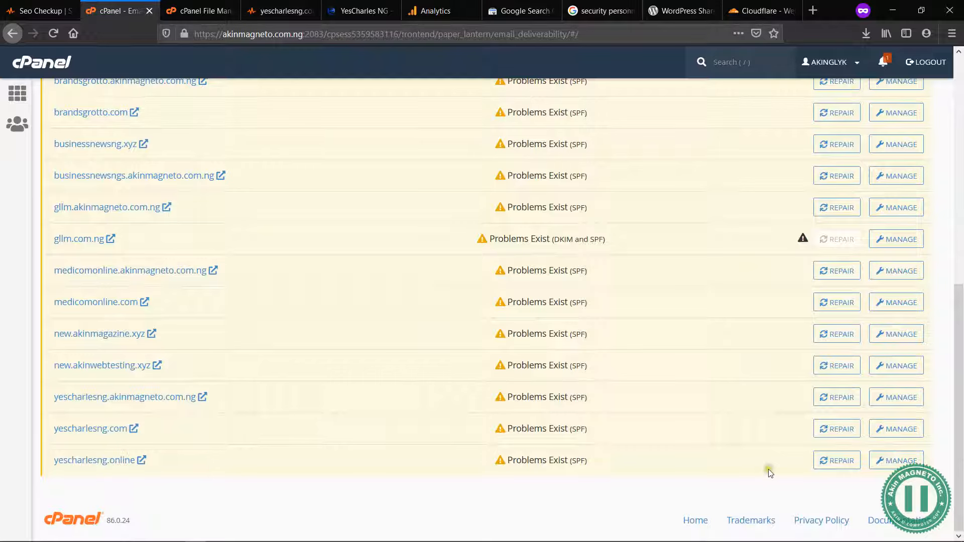
{"action": "left_click", "coordinate": [836, 428]}
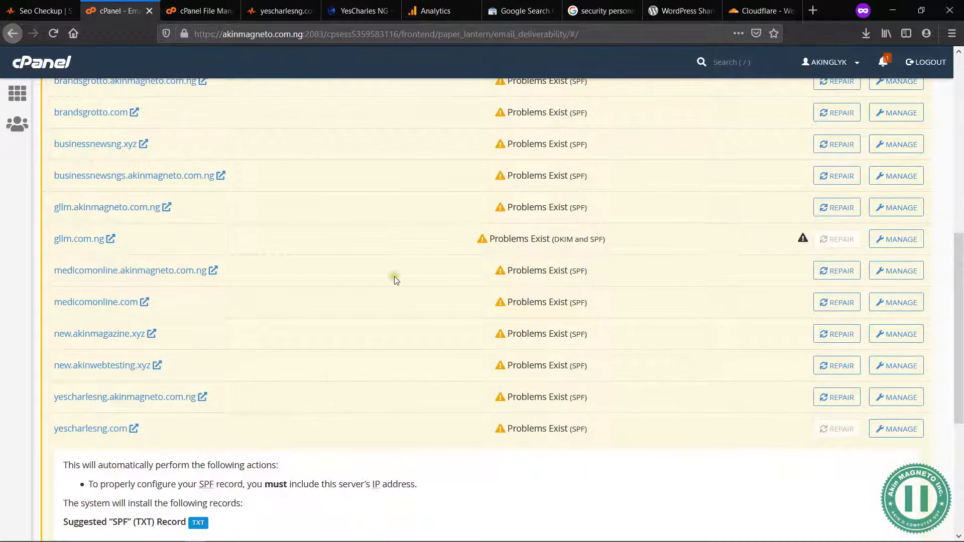
{"action": "scroll", "coordinate": [396, 281], "scroll_direction": "down", "scroll_amount": 3}
{"action": "scroll", "coordinate": [248, 414], "scroll_direction": "down", "scroll_amount": 2}
{"action": "left_click", "coordinate": [82, 424]}
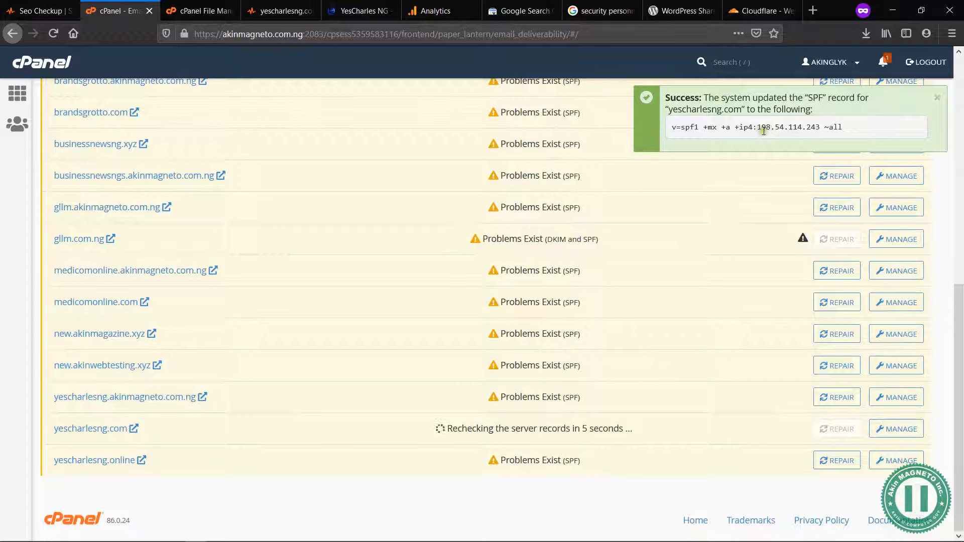
{"action": "triple_click", "coordinate": [747, 129]}
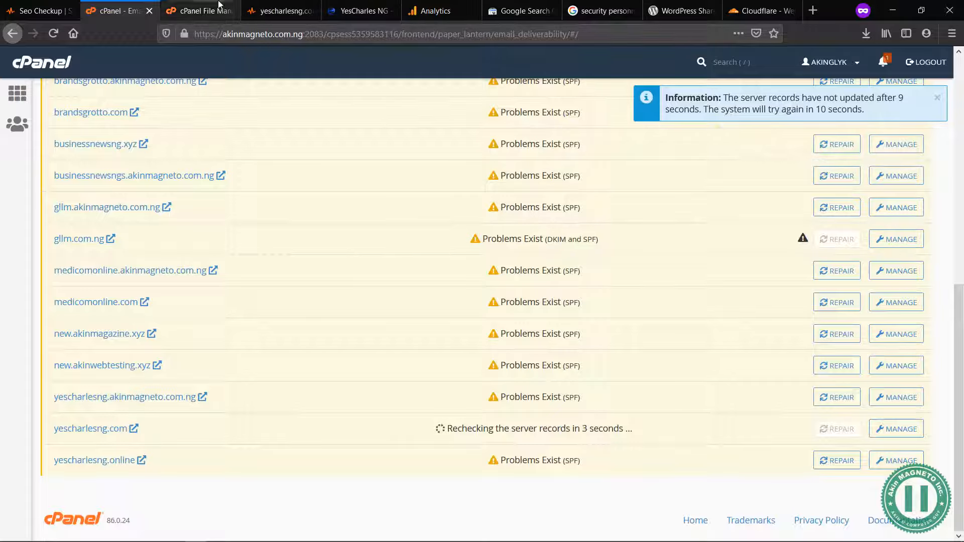
Step: Return to the SEO audit and look back through its tests up to the overall score for yescharlesng.com
{"action": "left_click", "coordinate": [278, 11]}
{"action": "scroll", "coordinate": [255, 259], "scroll_direction": "down", "scroll_amount": 5}
{"action": "scroll", "coordinate": [255, 260], "scroll_direction": "up", "scroll_amount": 12}
{"action": "scroll", "coordinate": [257, 259], "scroll_direction": "up", "scroll_amount": 15}
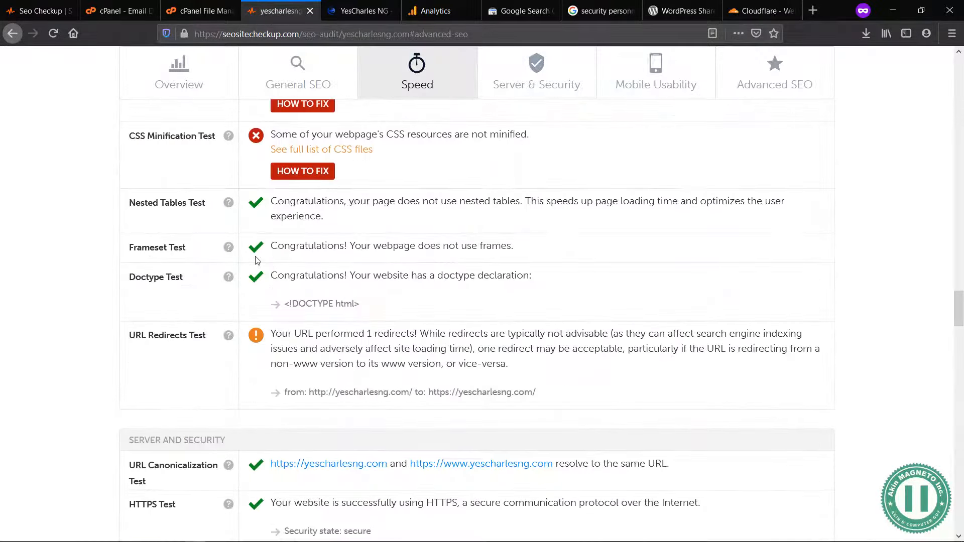
{"action": "scroll", "coordinate": [257, 260], "scroll_direction": "up", "scroll_amount": 10}
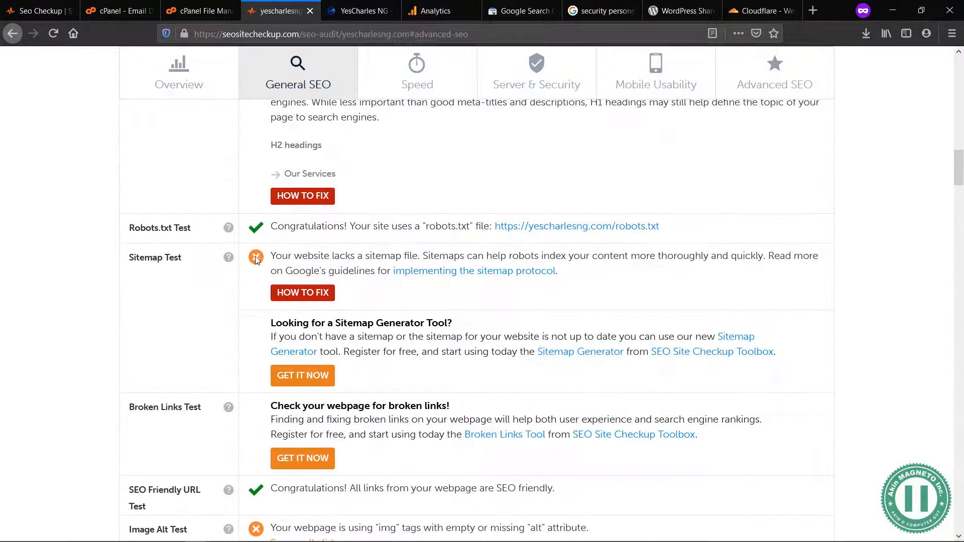
{"action": "scroll", "coordinate": [257, 260], "scroll_direction": "up", "scroll_amount": 10}
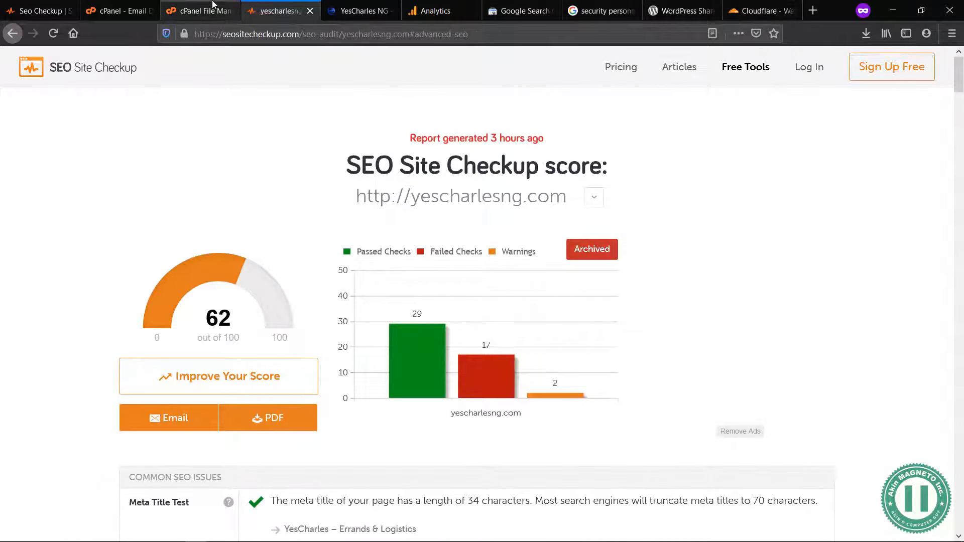
Step: Switch back to cPanel and check the email deliverability status of yescharlesng.com
{"action": "left_click", "coordinate": [199, 7]}
{"action": "left_click", "coordinate": [111, 4]}
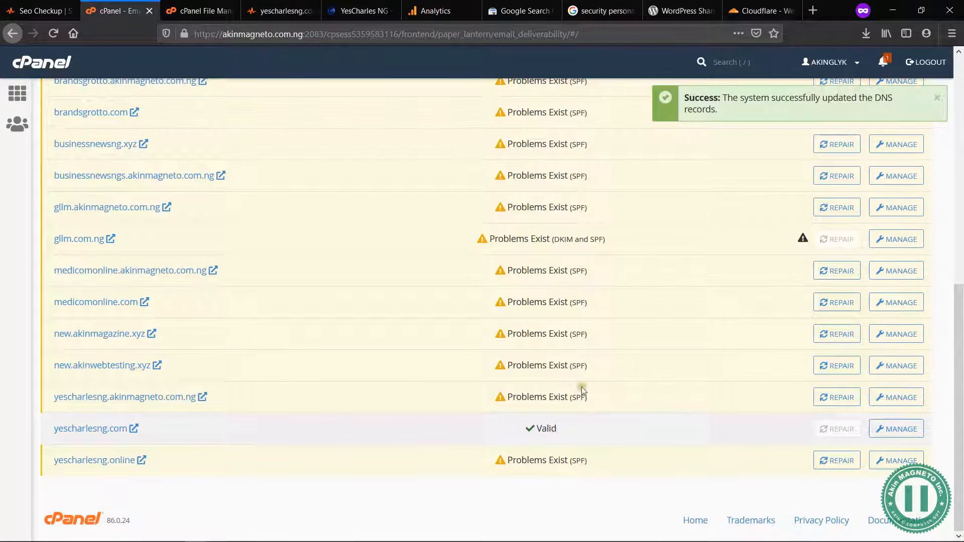
{"action": "left_click_drag", "start_coordinate": [558, 428], "coordinate": [535, 429]}
{"action": "left_click", "coordinate": [536, 429]}
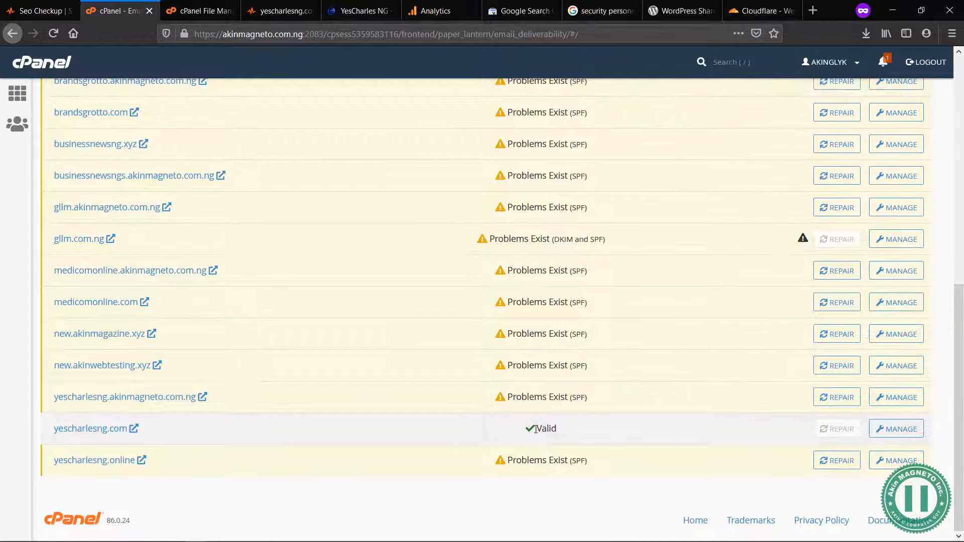
Step: Switch to SEO ToolBox, open its dashboard and run a new report for yescharlesng.com
{"action": "left_click", "coordinate": [3, 6]}
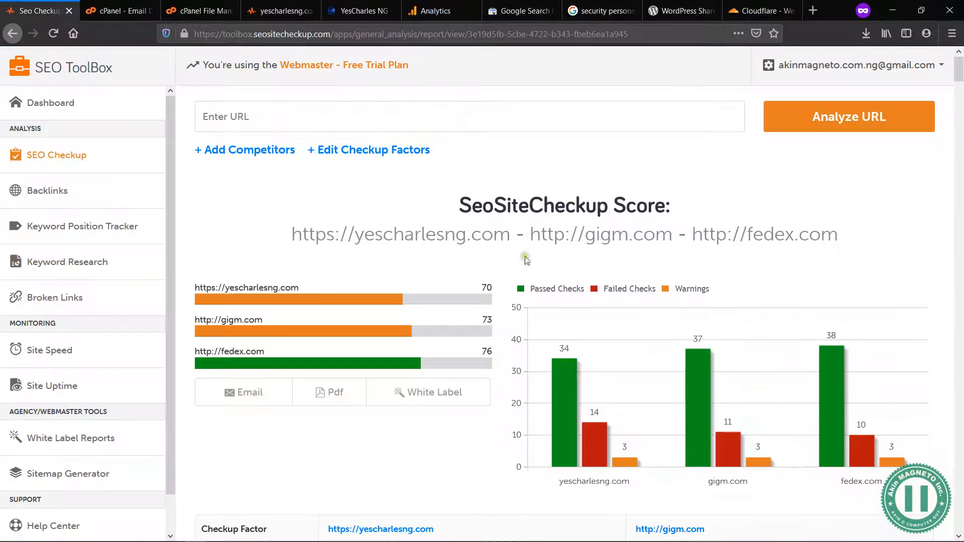
{"action": "left_click", "coordinate": [52, 110]}
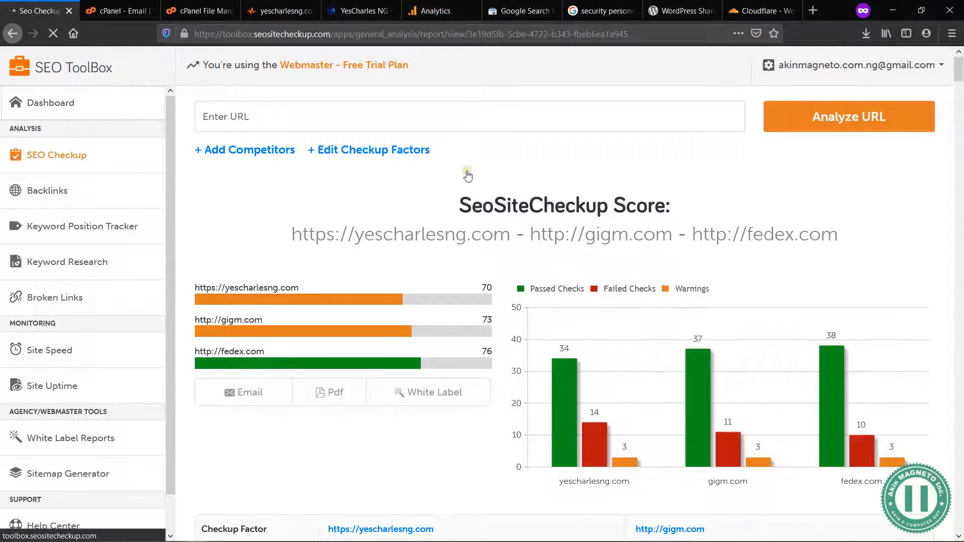
{"action": "left_click", "coordinate": [337, 5]}
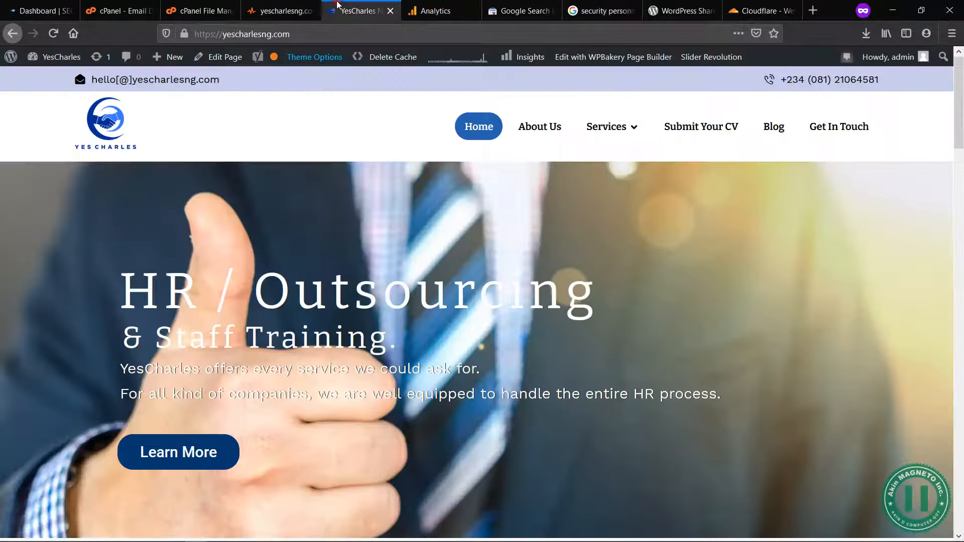
{"action": "left_click", "coordinate": [45, 10]}
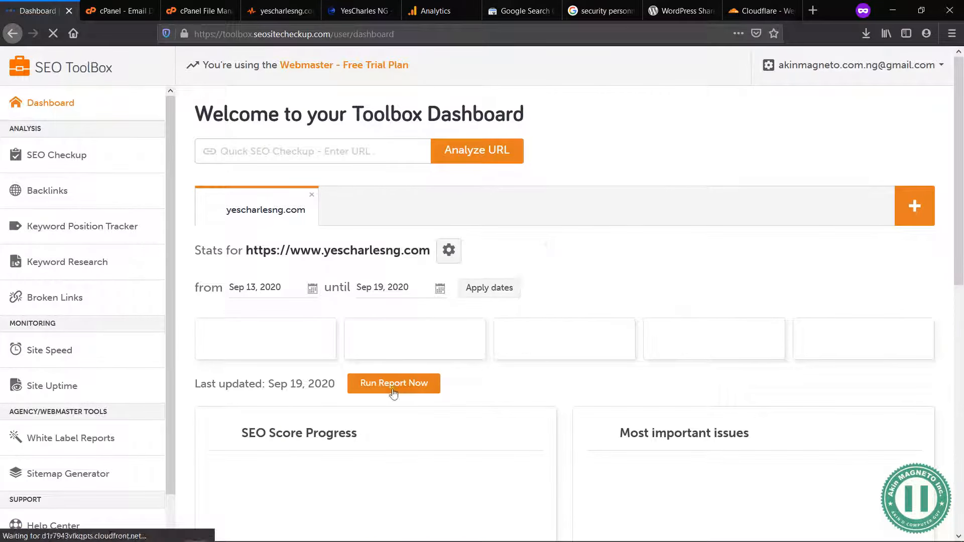
{"action": "left_click", "coordinate": [374, 384]}
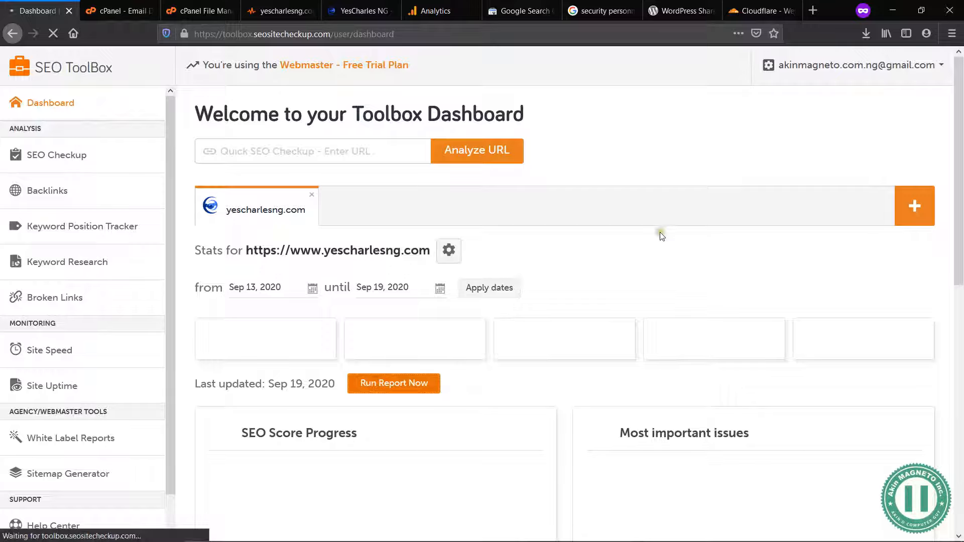
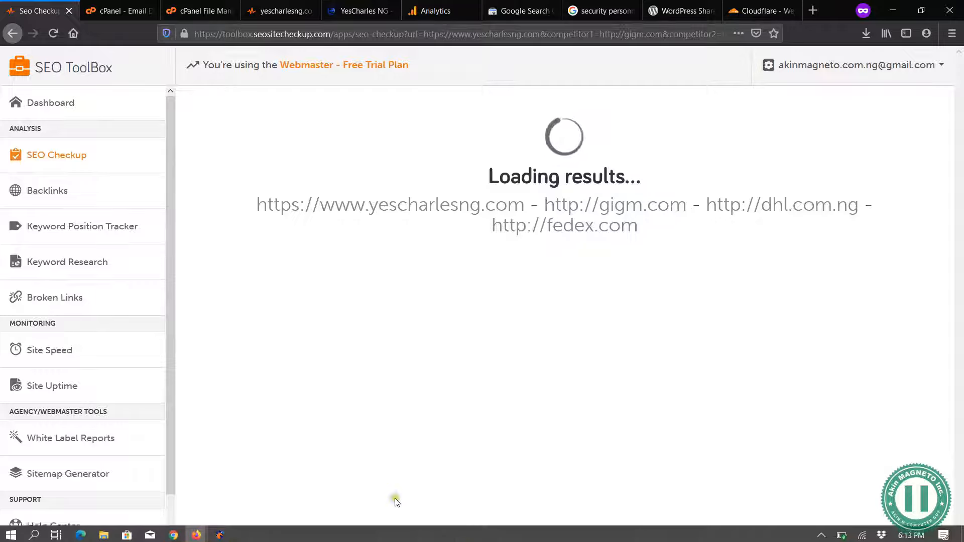
{"action": "mouse_move", "coordinate": [534, 540]}
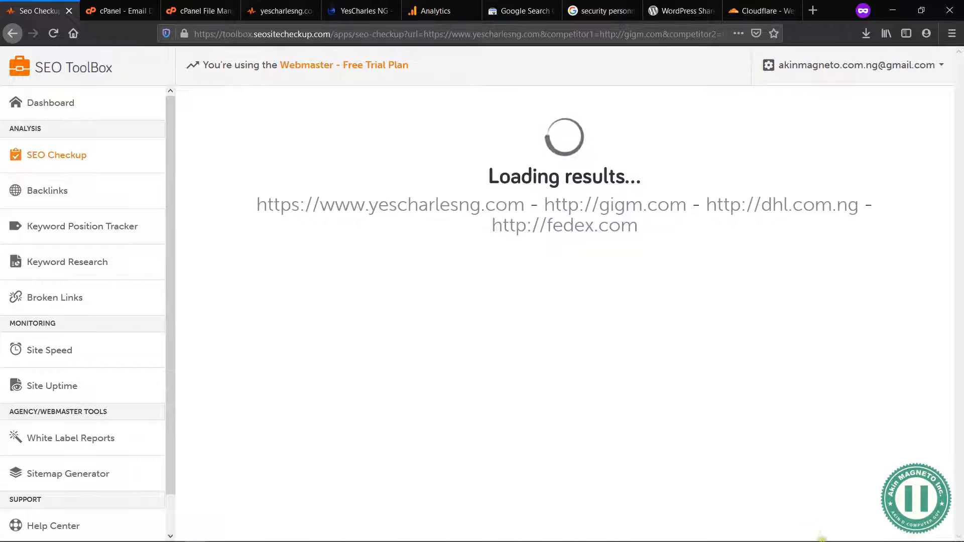
{"action": "left_click", "coordinate": [822, 534]}
{"action": "left_click", "coordinate": [588, 415]}
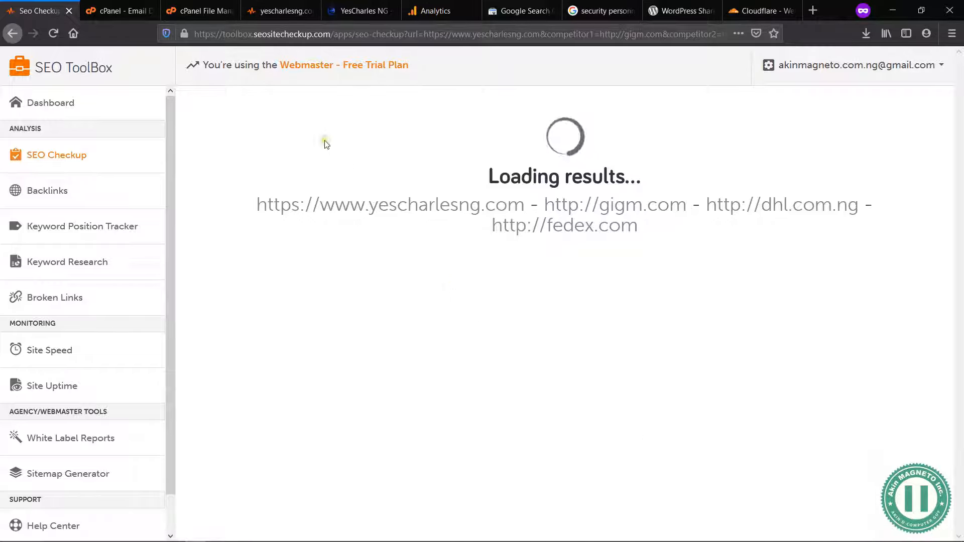
{"action": "left_click", "coordinate": [199, 6]}
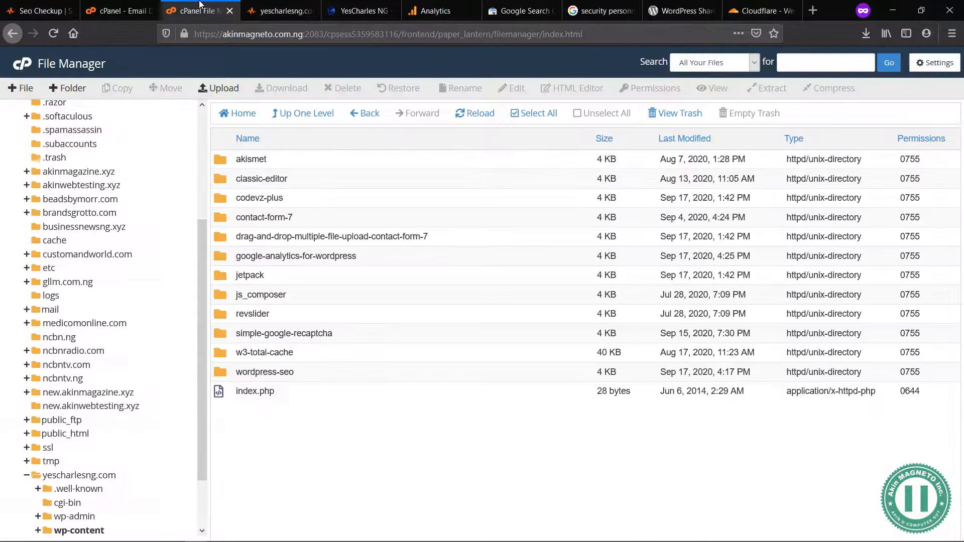
{"action": "left_click", "coordinate": [294, 7]}
{"action": "left_click", "coordinate": [359, 9]}
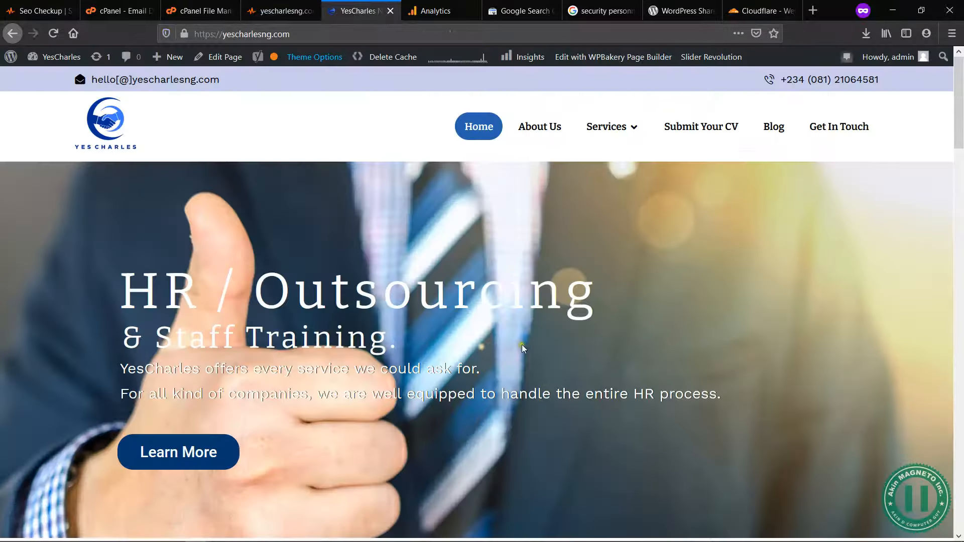
{"action": "scroll", "coordinate": [546, 387], "scroll_direction": "down", "scroll_amount": 3}
{"action": "scroll", "coordinate": [502, 300], "scroll_direction": "up", "scroll_amount": 2}
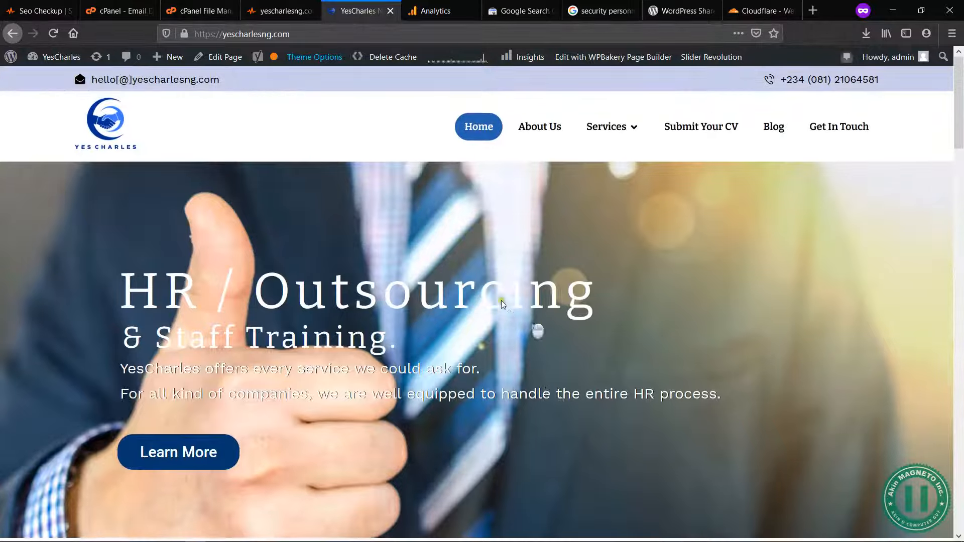
{"action": "scroll", "coordinate": [493, 303], "scroll_direction": "down", "scroll_amount": 5}
{"action": "scroll", "coordinate": [493, 302], "scroll_direction": "down", "scroll_amount": 10}
{"action": "left_click", "coordinate": [279, 11]}
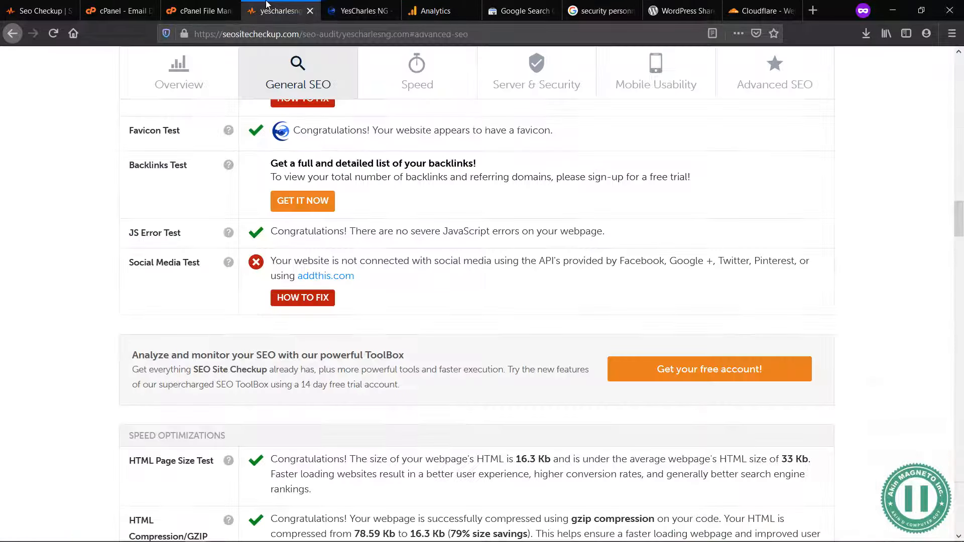
{"action": "left_click", "coordinate": [73, 5]}
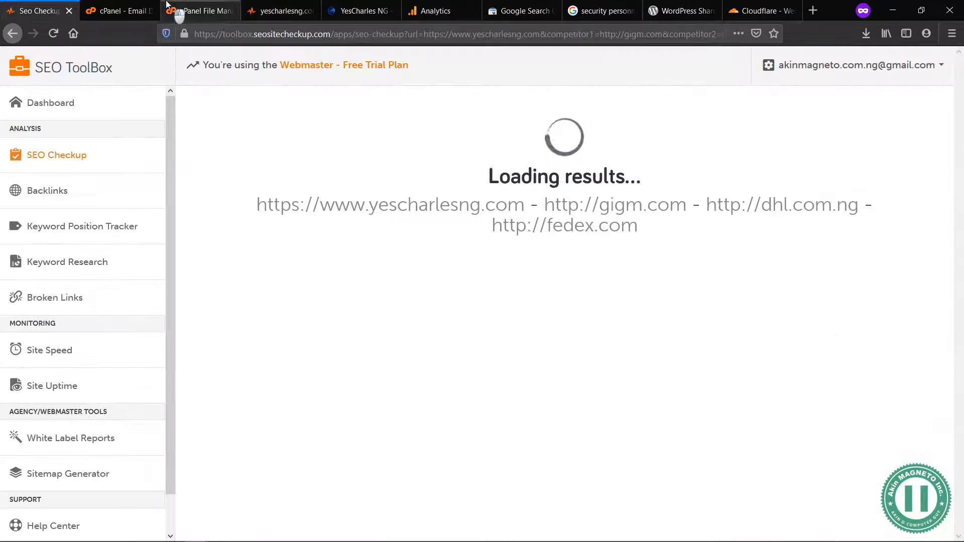
Step: Return to the earlier SEO audit of yescharlesng.com and review its advanced SEO tests down to the SPF Records Test and priority fixes summary
{"action": "left_click", "coordinate": [179, 11]}
{"action": "left_click", "coordinate": [266, 5]}
{"action": "scroll", "coordinate": [462, 389], "scroll_direction": "down", "scroll_amount": 10}
{"action": "scroll", "coordinate": [462, 389], "scroll_direction": "down", "scroll_amount": 15}
{"action": "scroll", "coordinate": [462, 389], "scroll_direction": "down", "scroll_amount": 15}
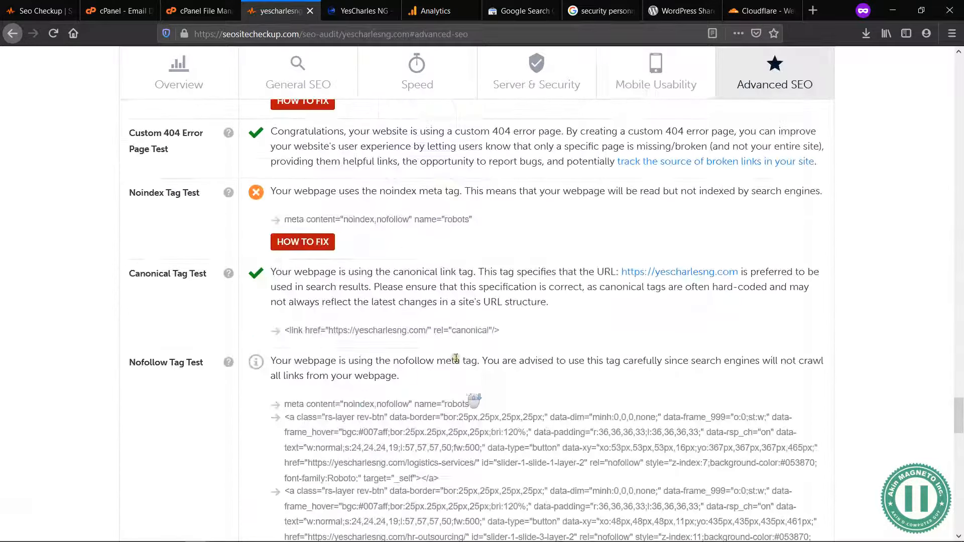
{"action": "scroll", "coordinate": [411, 256], "scroll_direction": "down", "scroll_amount": 5}
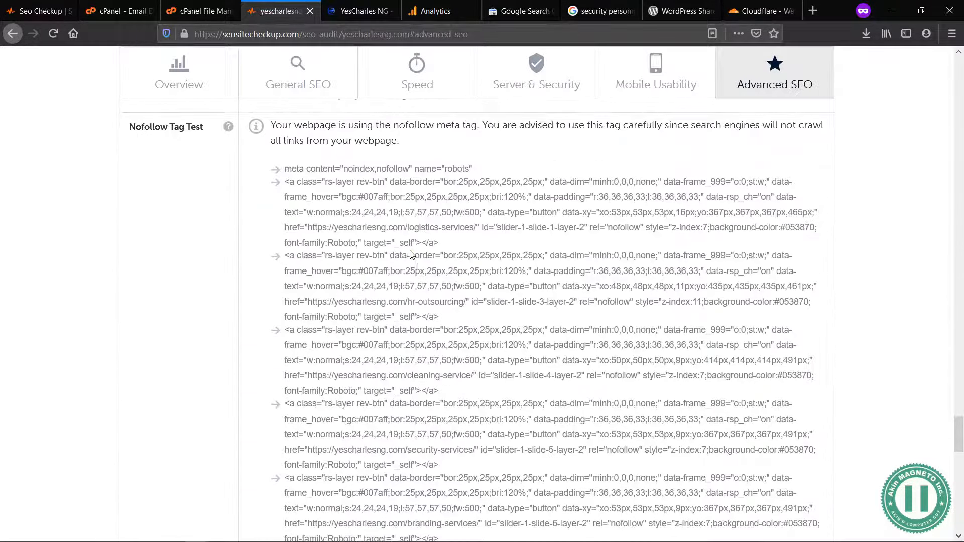
{"action": "scroll", "coordinate": [524, 401], "scroll_direction": "down", "scroll_amount": 15}
{"action": "scroll", "coordinate": [530, 404], "scroll_direction": "up", "scroll_amount": 20}
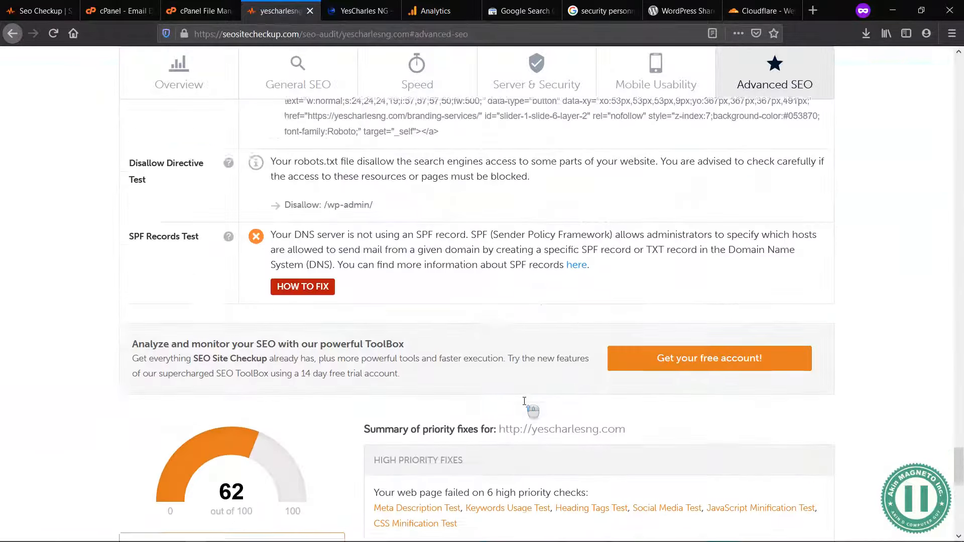
Step: Switch to cPanel and look through the email deliverability statuses of the listed domains down to yescharlesng.com
{"action": "left_click", "coordinate": [30, 4]}
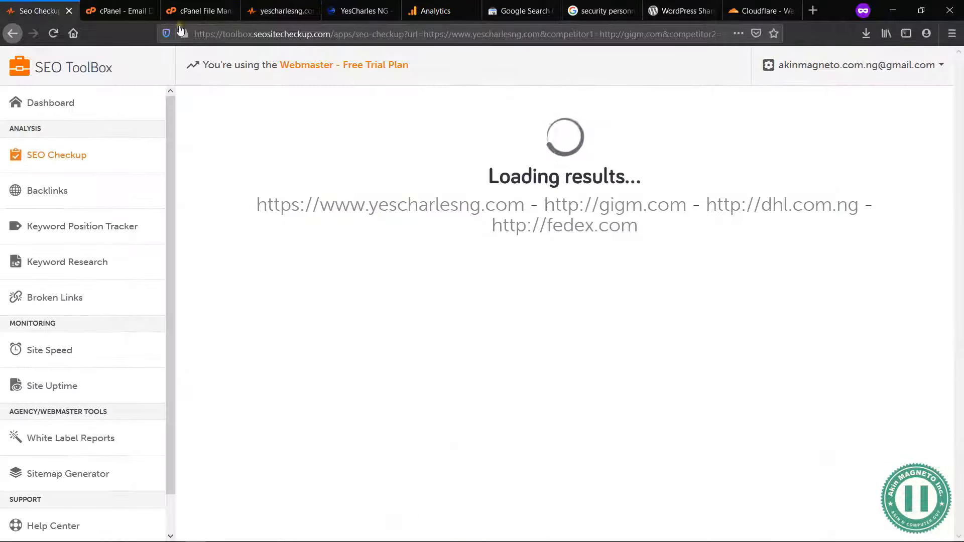
{"action": "left_click", "coordinate": [120, 4]}
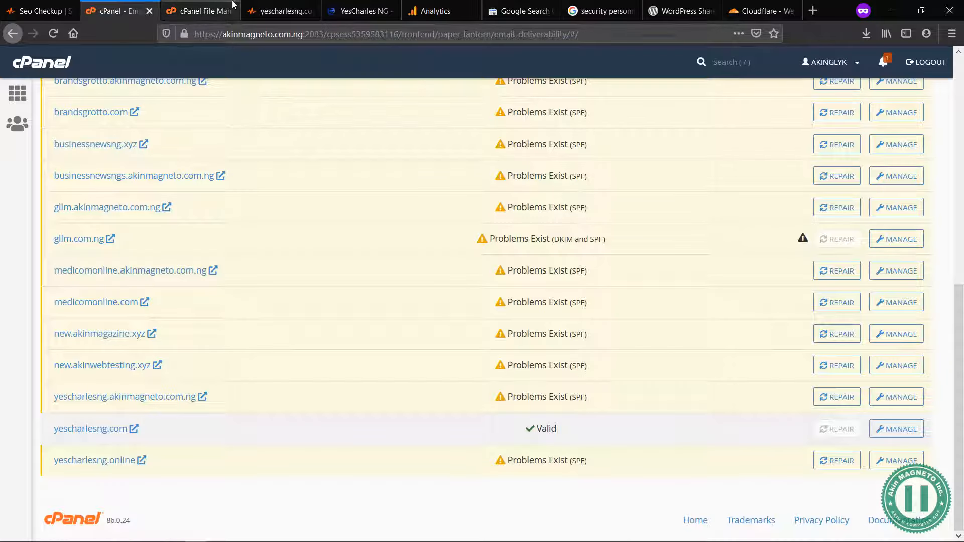
{"action": "scroll", "coordinate": [447, 166], "scroll_direction": "up", "scroll_amount": 6}
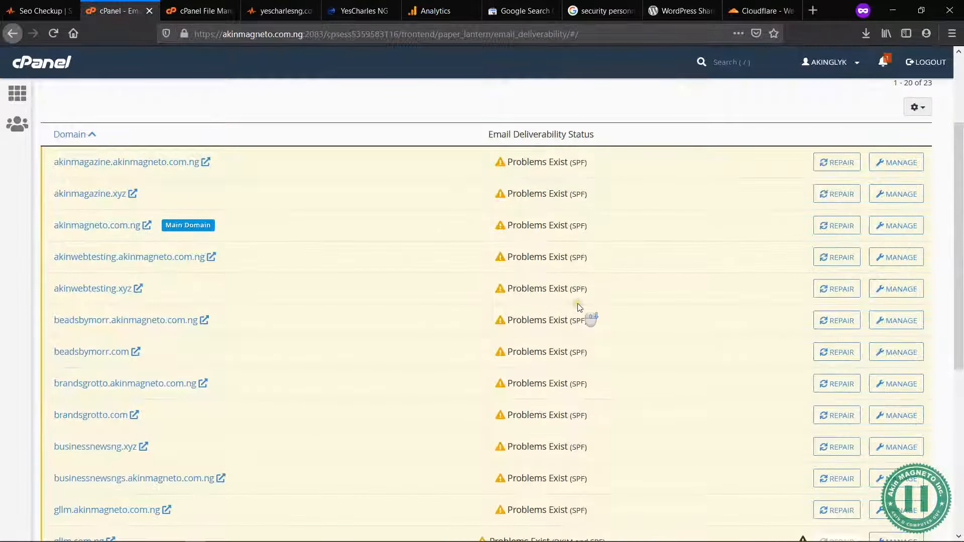
{"action": "scroll", "coordinate": [583, 312], "scroll_direction": "down", "scroll_amount": 6}
{"action": "scroll", "coordinate": [635, 363], "scroll_direction": "up", "scroll_amount": 2}
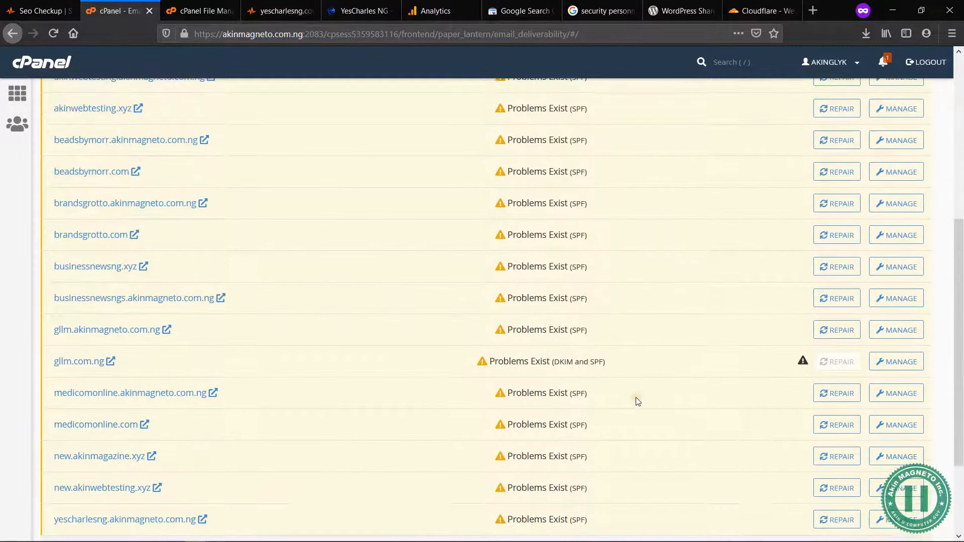
{"action": "scroll", "coordinate": [645, 407], "scroll_direction": "down", "scroll_amount": 3}
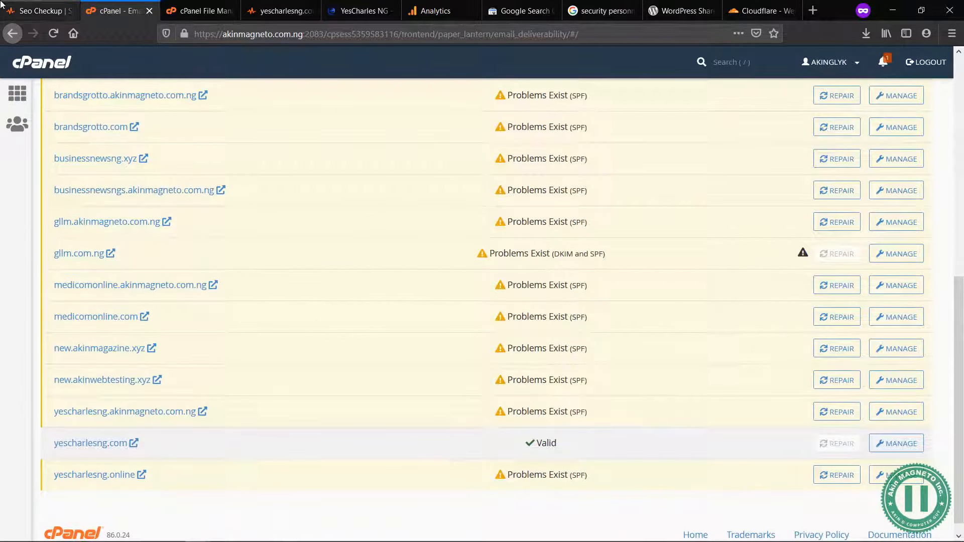
Step: Return to SEO ToolBox and compare the new report's score and check counts for yescharlesng.com with gigm.com and fedex.com
{"action": "left_click", "coordinate": [18, 6]}
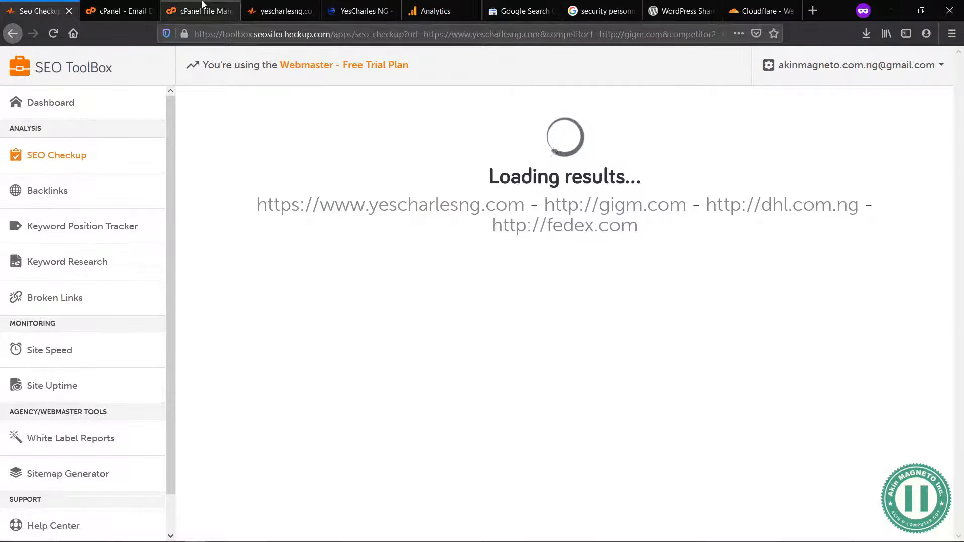
{"action": "left_click", "coordinate": [206, 10]}
{"action": "left_click", "coordinate": [249, 6]}
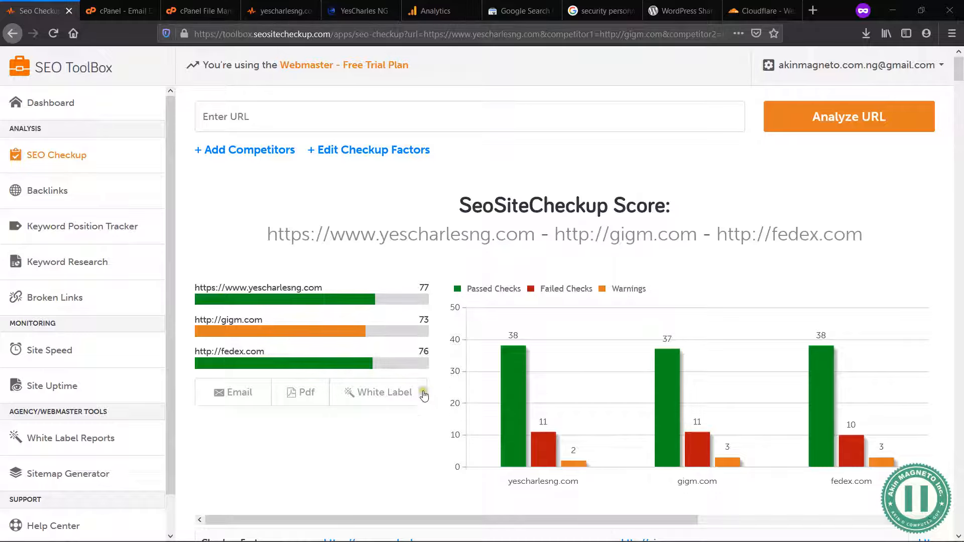
{"action": "scroll", "coordinate": [449, 456], "scroll_direction": "down", "scroll_amount": 2}
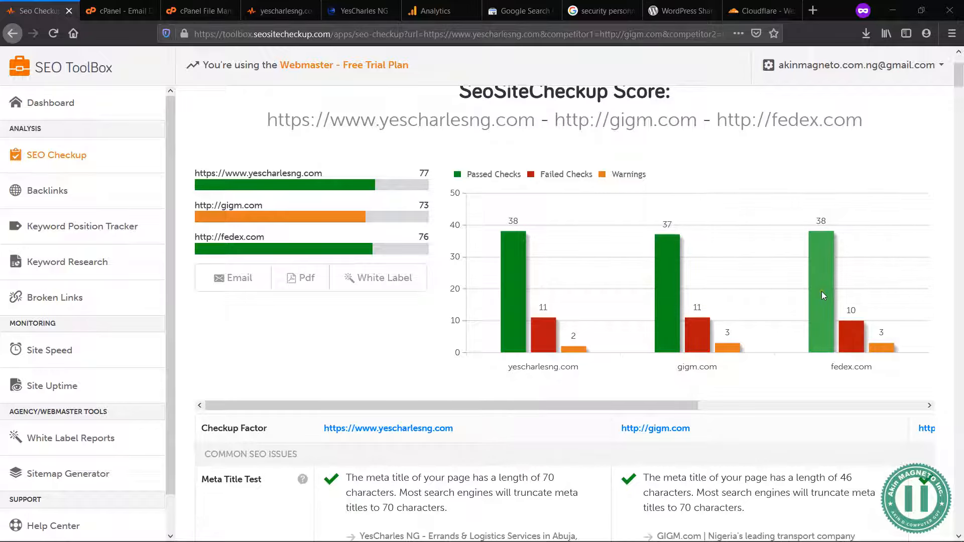
{"action": "scroll", "coordinate": [482, 446], "scroll_direction": "down", "scroll_amount": 4}
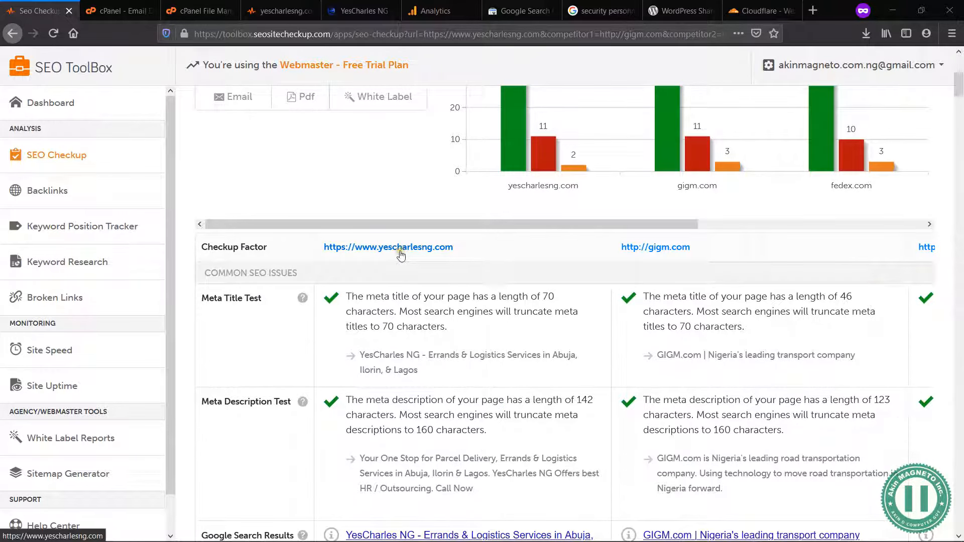
Step: Examine the report's meta title, meta description, search preview and keyword tests for yescharlesng.com, continuing to the Heading Tags Test
{"action": "scroll", "coordinate": [426, 345], "scroll_direction": "down", "scroll_amount": 1}
{"action": "scroll", "coordinate": [426, 345], "scroll_direction": "down", "scroll_amount": 4}
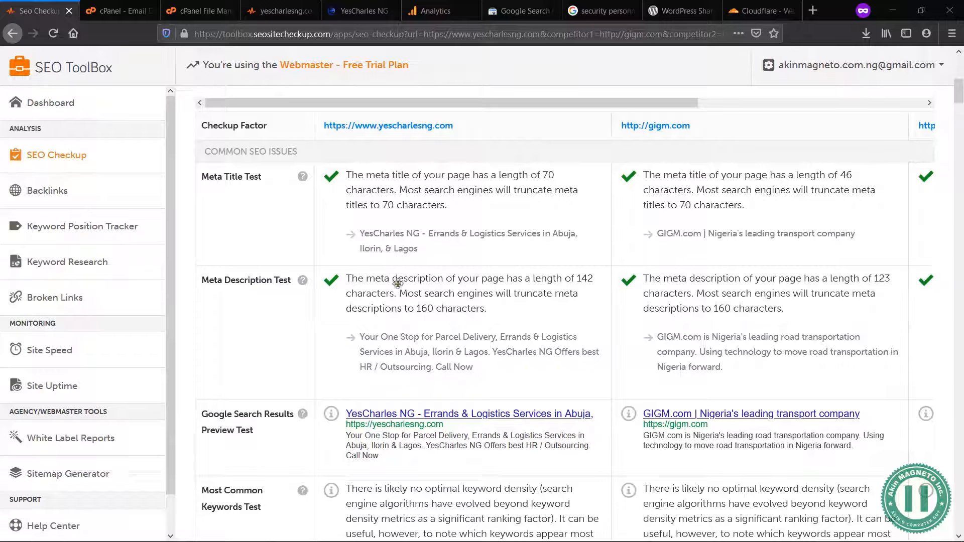
{"action": "scroll", "coordinate": [409, 328], "scroll_direction": "down", "scroll_amount": 3}
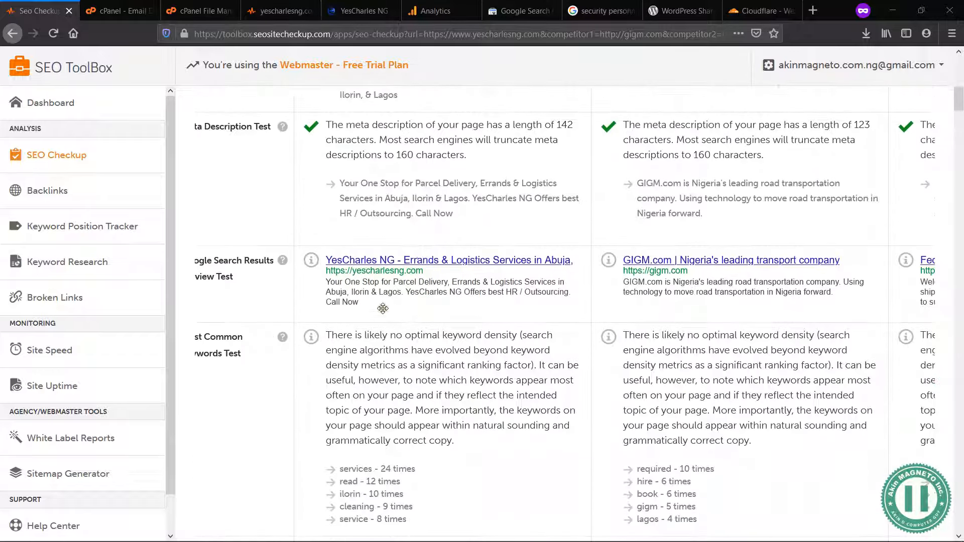
{"action": "scroll", "coordinate": [382, 308], "scroll_direction": "down", "scroll_amount": 1}
{"action": "scroll", "coordinate": [383, 309], "scroll_direction": "down", "scroll_amount": 1}
{"action": "scroll", "coordinate": [396, 332], "scroll_direction": "down", "scroll_amount": 4}
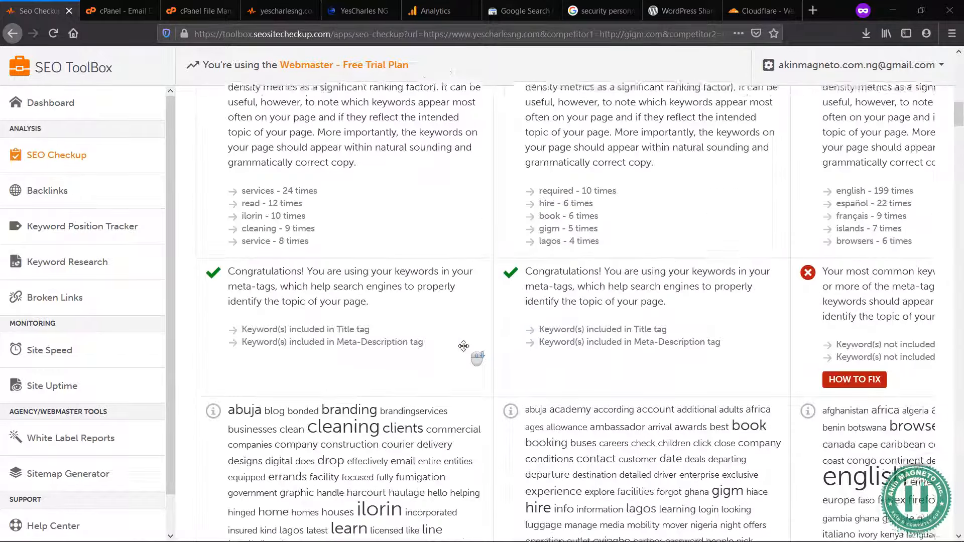
{"action": "scroll", "coordinate": [358, 328], "scroll_direction": "down", "scroll_amount": 10}
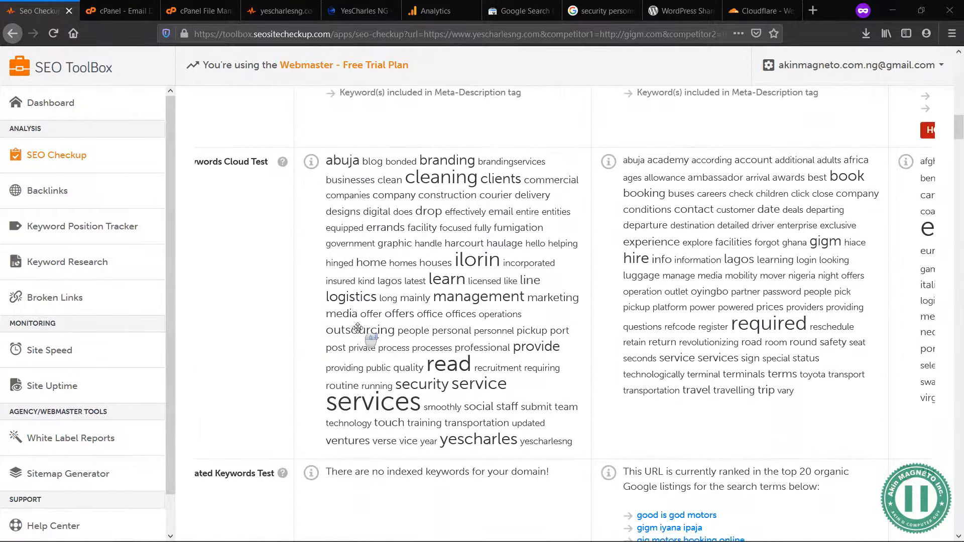
{"action": "scroll", "coordinate": [358, 328], "scroll_direction": "down", "scroll_amount": 2}
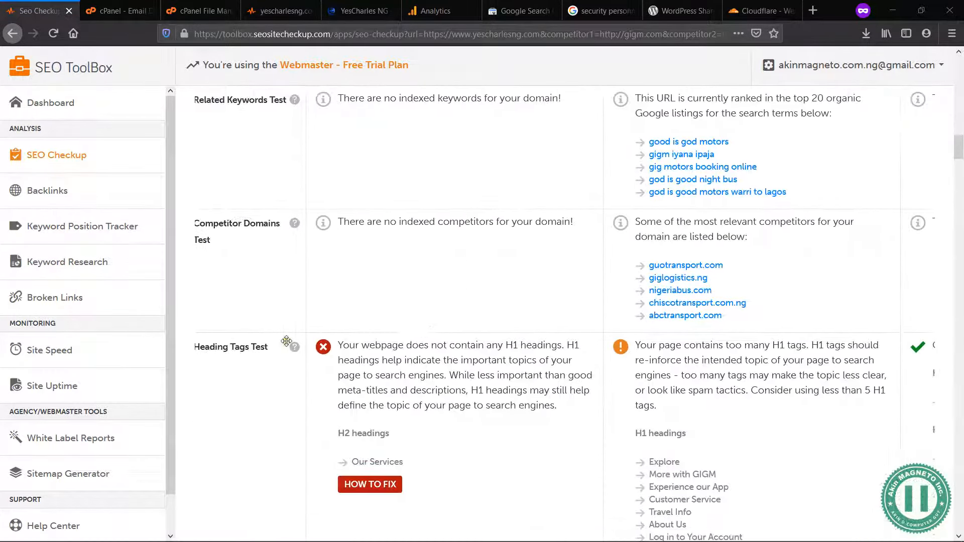
Step: Examine the remaining common SEO issues in the report, from robots.txt, sitemap and image alt tests to backlinks and social media
{"action": "scroll", "coordinate": [286, 342], "scroll_direction": "down", "scroll_amount": 1}
{"action": "scroll", "coordinate": [286, 341], "scroll_direction": "down", "scroll_amount": 6}
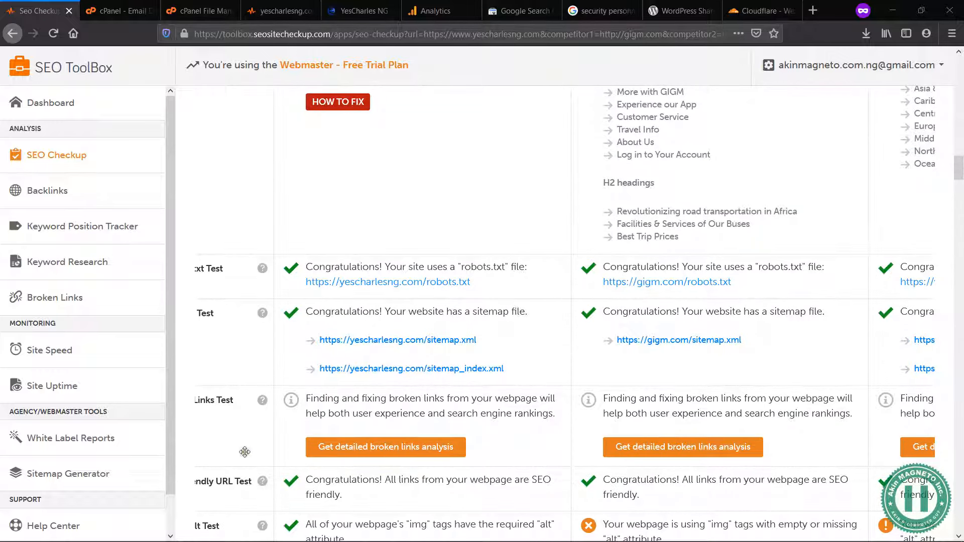
{"action": "scroll", "coordinate": [245, 452], "scroll_direction": "left", "scroll_amount": 1}
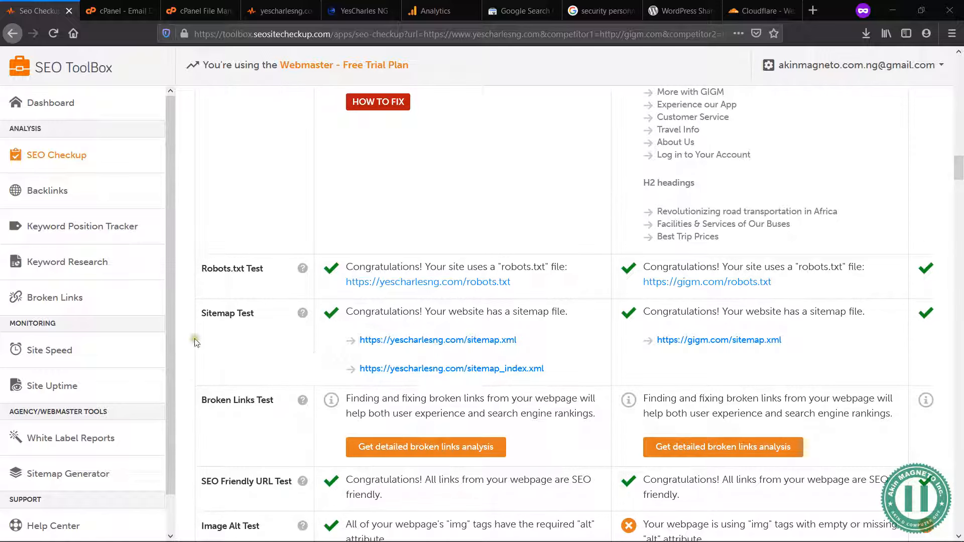
{"action": "scroll", "coordinate": [185, 350], "scroll_direction": "down", "scroll_amount": 1}
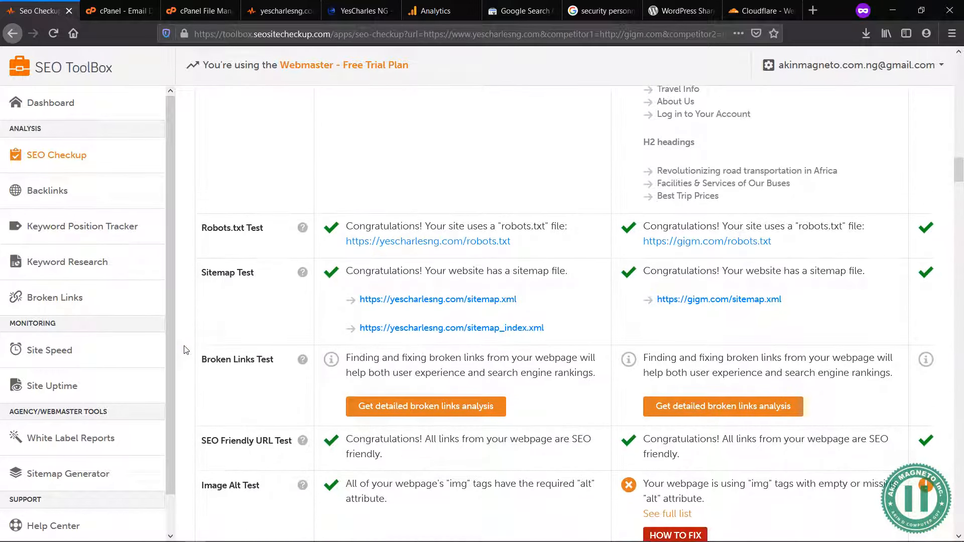
{"action": "scroll", "coordinate": [185, 350], "scroll_direction": "down", "scroll_amount": 3}
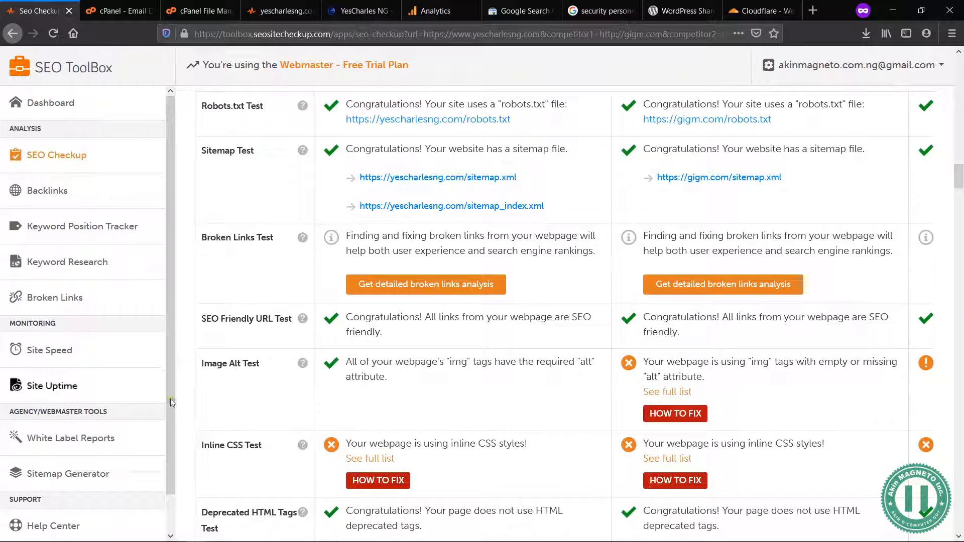
{"action": "left_click", "coordinate": [186, 397]}
{"action": "scroll", "coordinate": [189, 400], "scroll_direction": "down", "scroll_amount": 7}
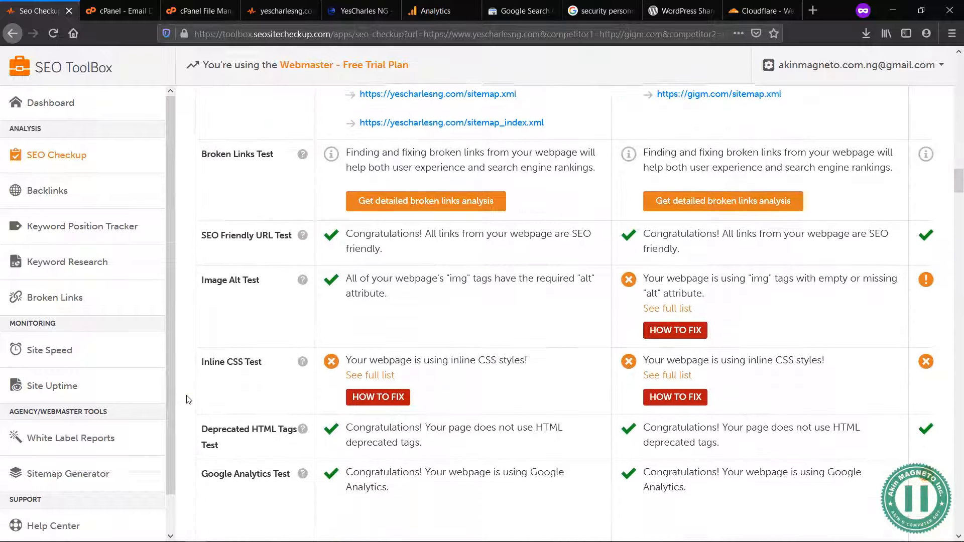
{"action": "scroll", "coordinate": [188, 401], "scroll_direction": "down", "scroll_amount": 6}
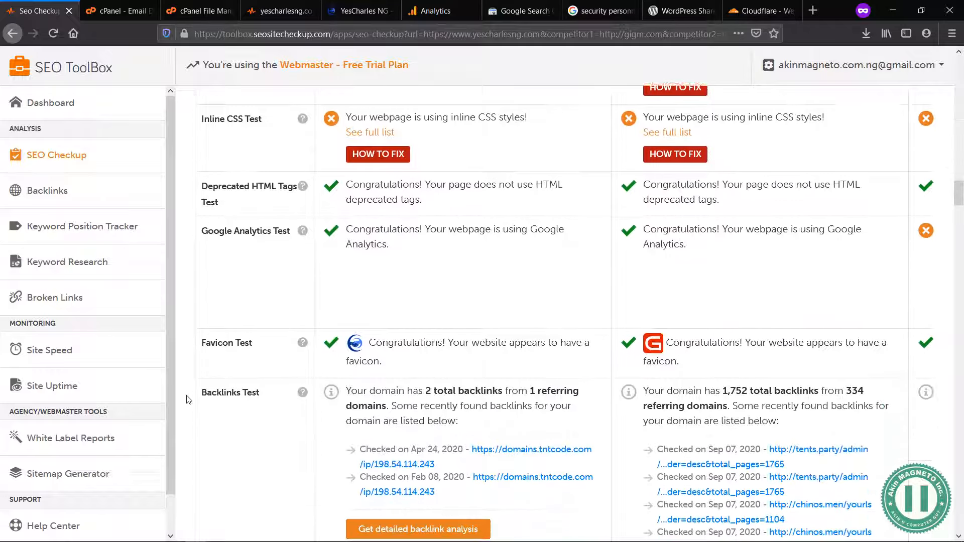
{"action": "scroll", "coordinate": [187, 396], "scroll_direction": "down", "scroll_amount": 7}
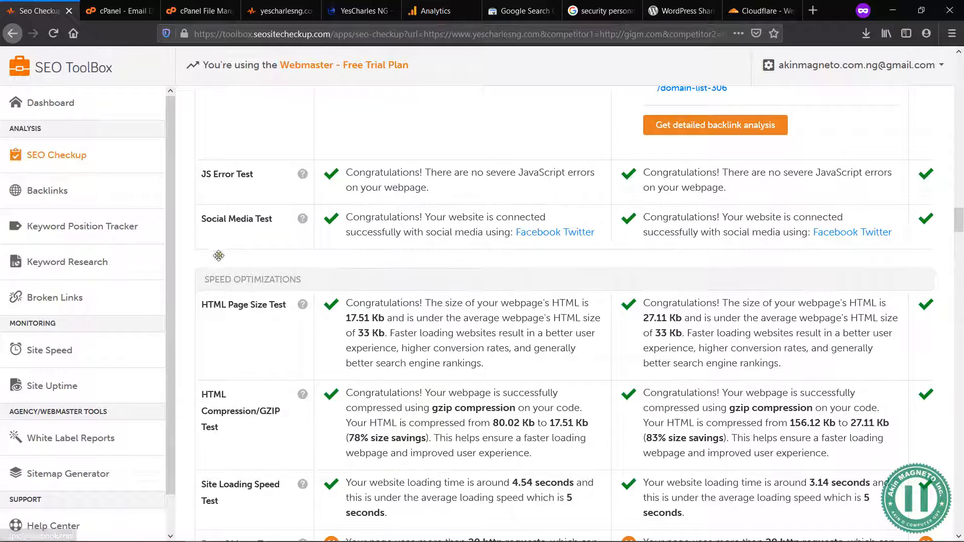
Step: Examine the report's speed optimization tests for yescharlesng.com, from HTML page size to the CDN usage and caching tests
{"action": "scroll", "coordinate": [190, 261], "scroll_direction": "down", "scroll_amount": 5}
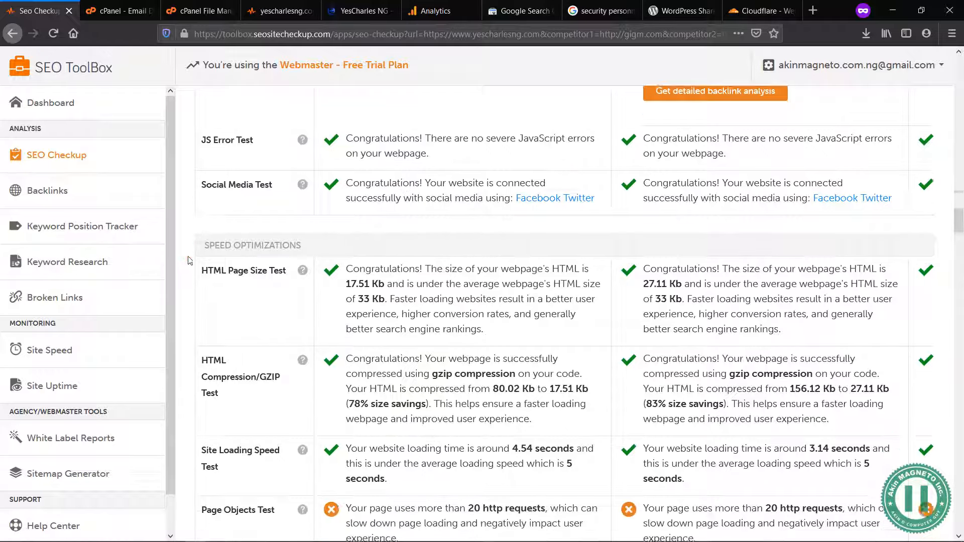
{"action": "scroll", "coordinate": [190, 260], "scroll_direction": "down", "scroll_amount": 5}
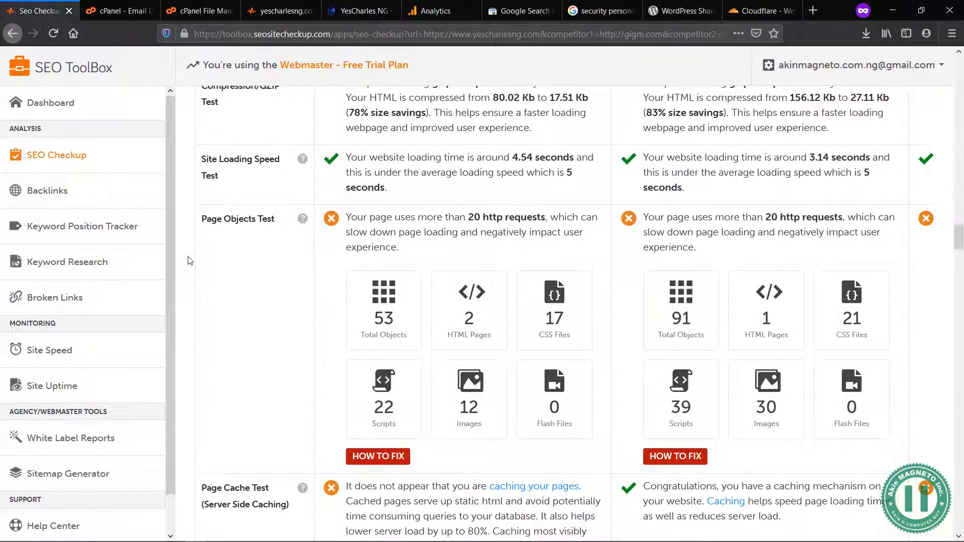
{"action": "scroll", "coordinate": [189, 260], "scroll_direction": "down", "scroll_amount": 1}
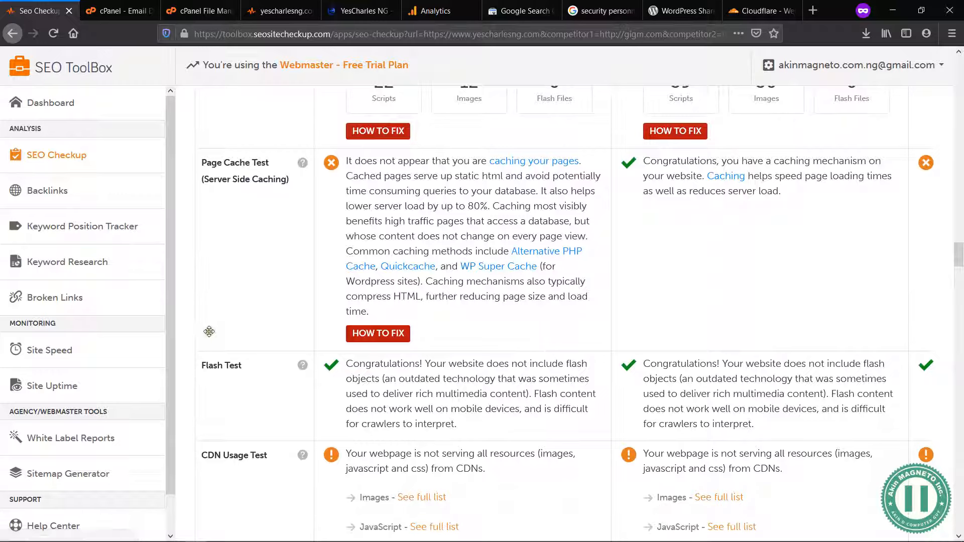
{"action": "scroll", "coordinate": [189, 332], "scroll_direction": "down", "scroll_amount": 3}
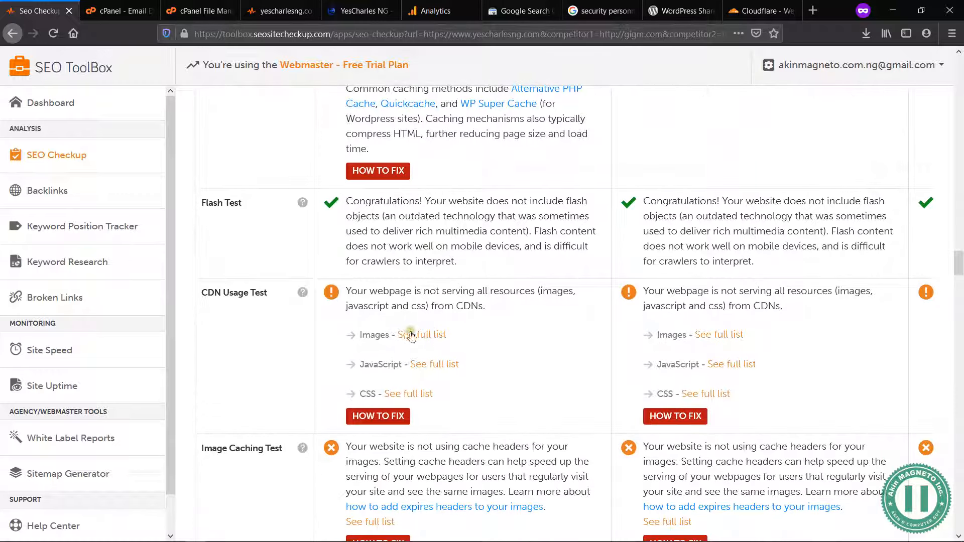
{"action": "scroll", "coordinate": [188, 356], "scroll_direction": "down", "scroll_amount": 3}
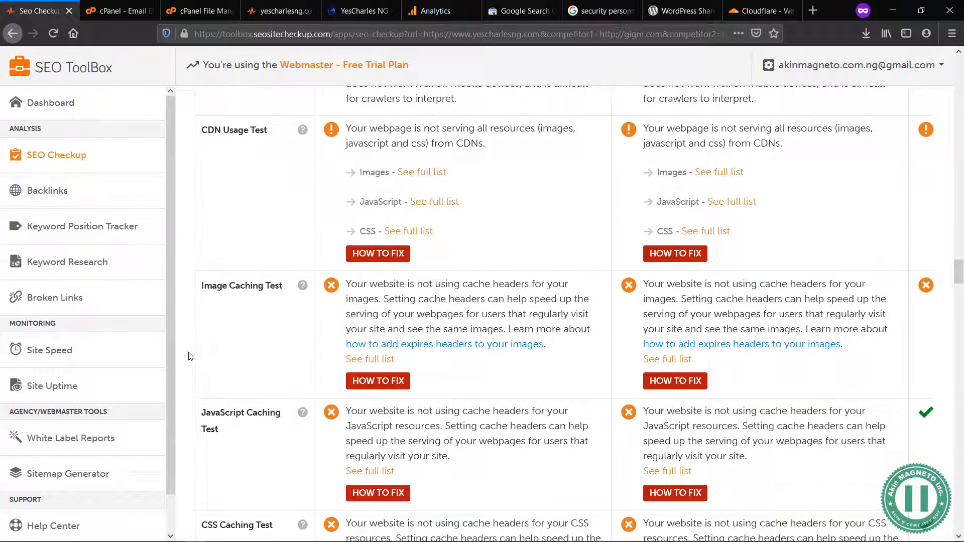
Step: Read the fix instructions for the Image Caching Test and JavaScript Caching Test, and look over the neighbouring caching and minification tests
{"action": "left_click", "coordinate": [387, 380]}
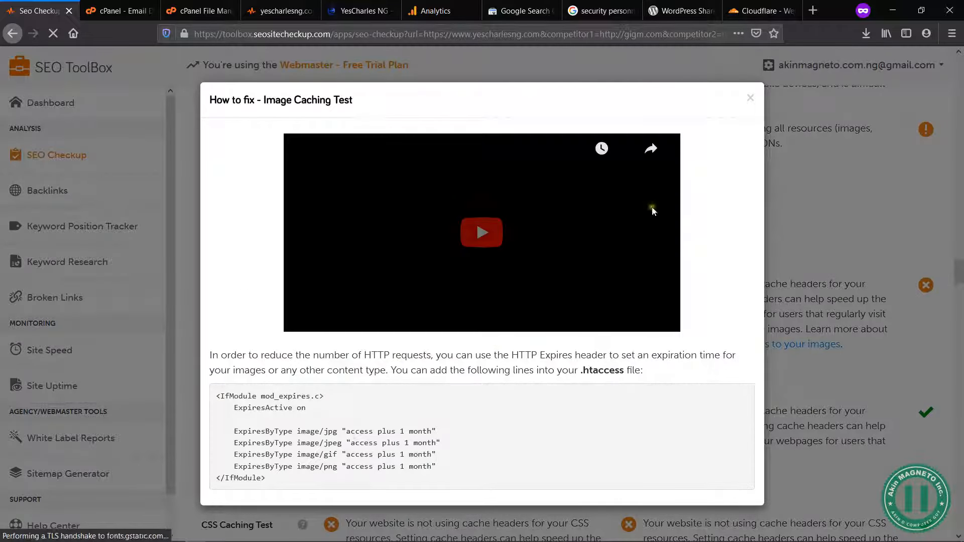
{"action": "left_click", "coordinate": [750, 98]}
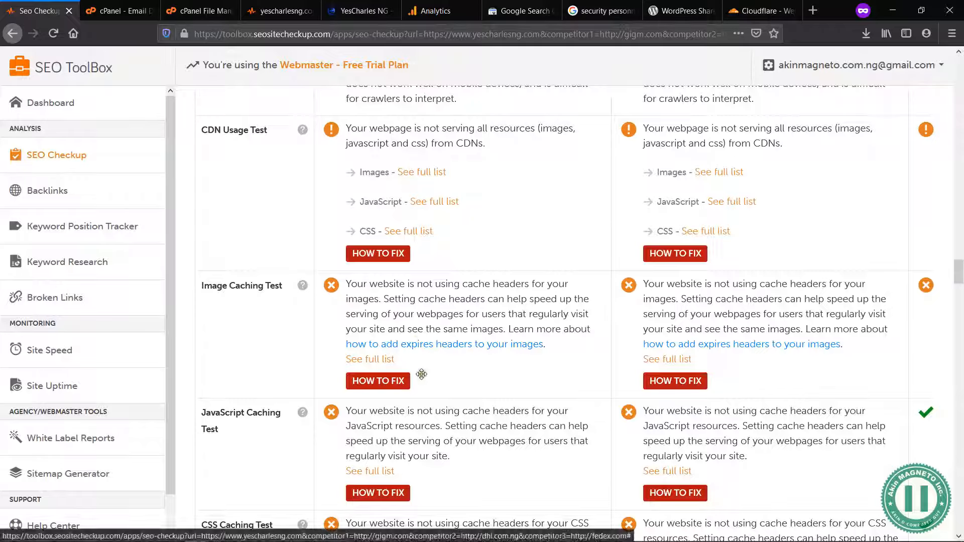
{"action": "scroll", "coordinate": [449, 410], "scroll_direction": "down", "scroll_amount": 1}
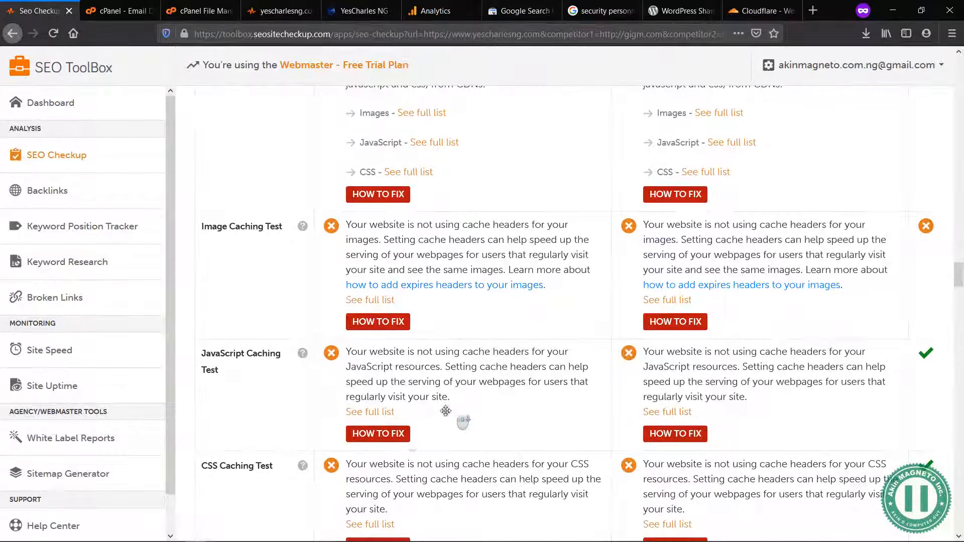
{"action": "left_click", "coordinate": [382, 437]}
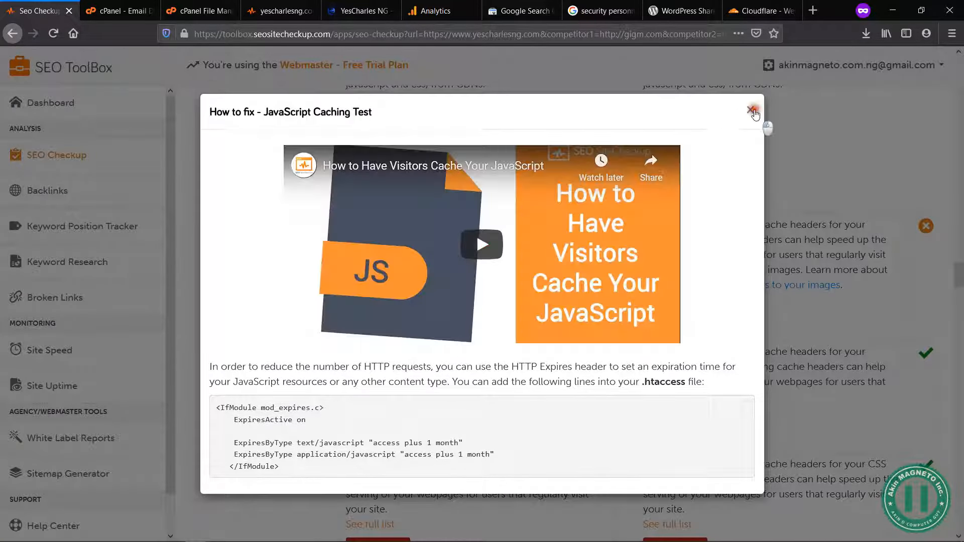
{"action": "left_click", "coordinate": [752, 111]}
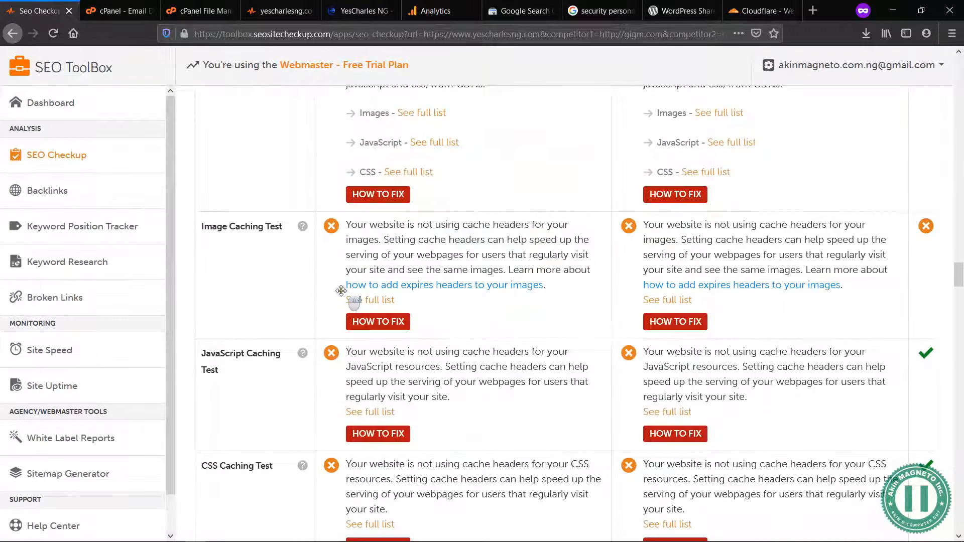
{"action": "scroll", "coordinate": [341, 291], "scroll_direction": "down", "scroll_amount": 2}
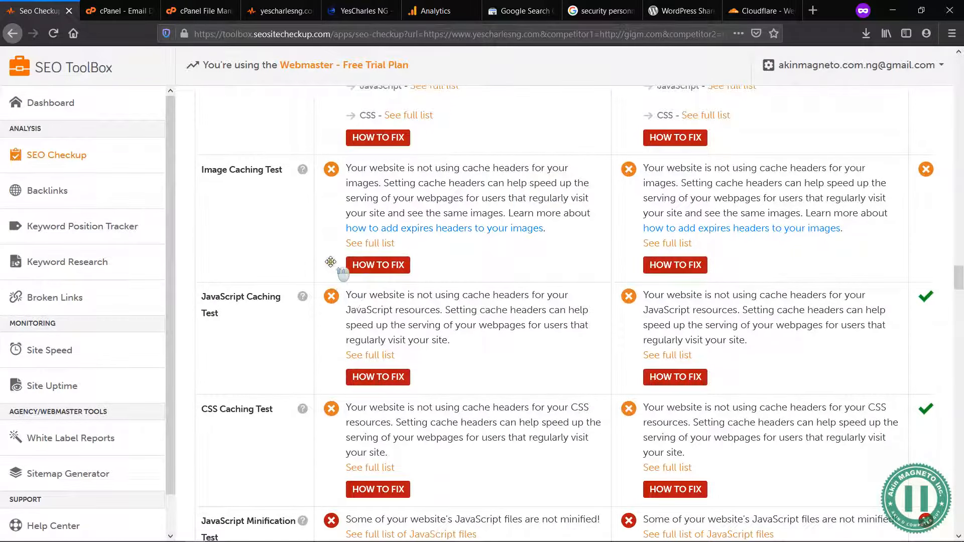
{"action": "scroll", "coordinate": [335, 271], "scroll_direction": "up", "scroll_amount": 4}
{"action": "scroll", "coordinate": [330, 262], "scroll_direction": "down", "scroll_amount": 1}
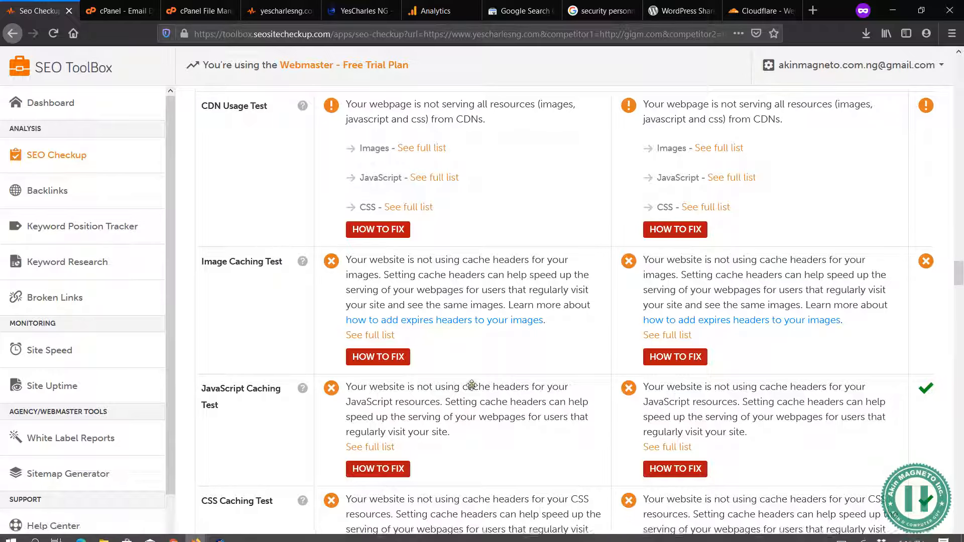
{"action": "scroll", "coordinate": [443, 428], "scroll_direction": "down", "scroll_amount": 5}
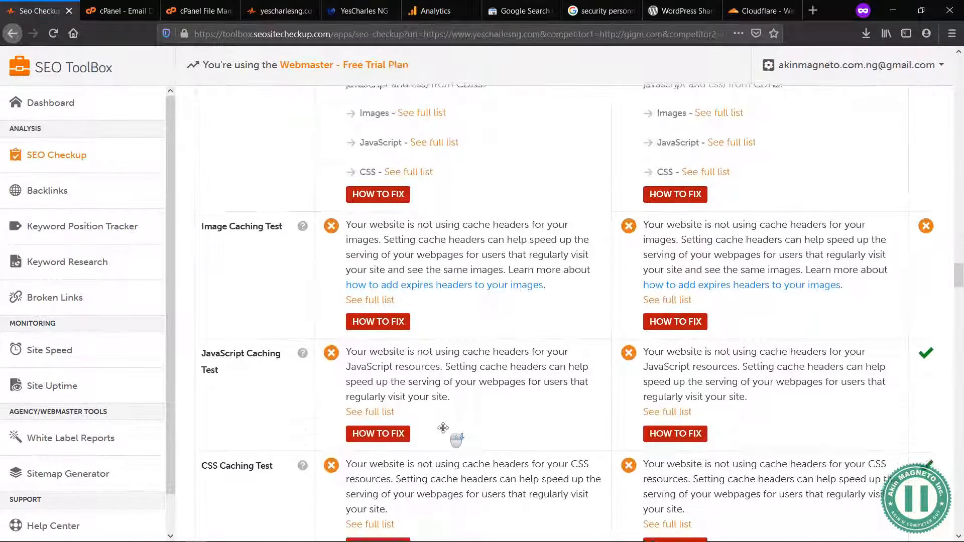
{"action": "scroll", "coordinate": [443, 428], "scroll_direction": "down", "scroll_amount": 1}
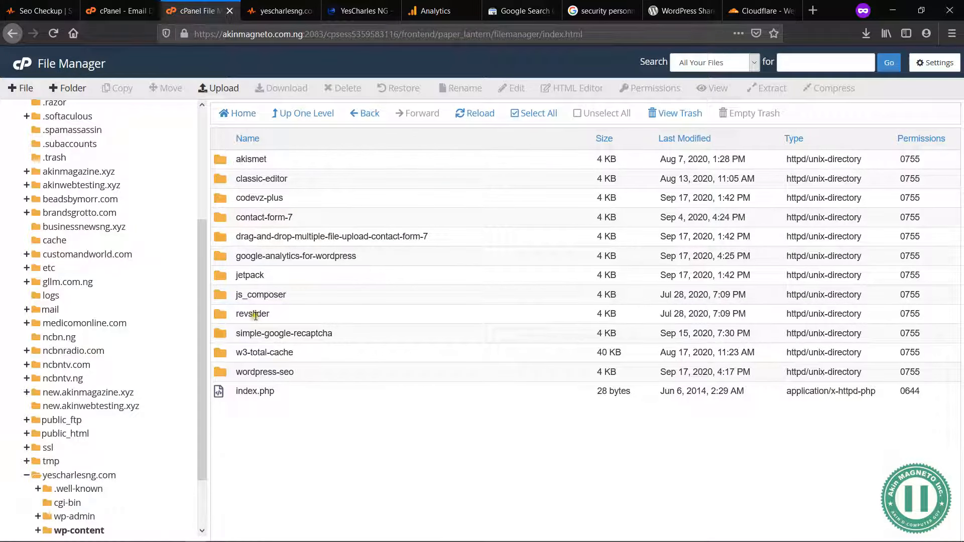
Step: Switch to cPanel File Manager, open the yescharlesng.com folder and select its .htaccess file
{"action": "left_click", "coordinate": [70, 476]}
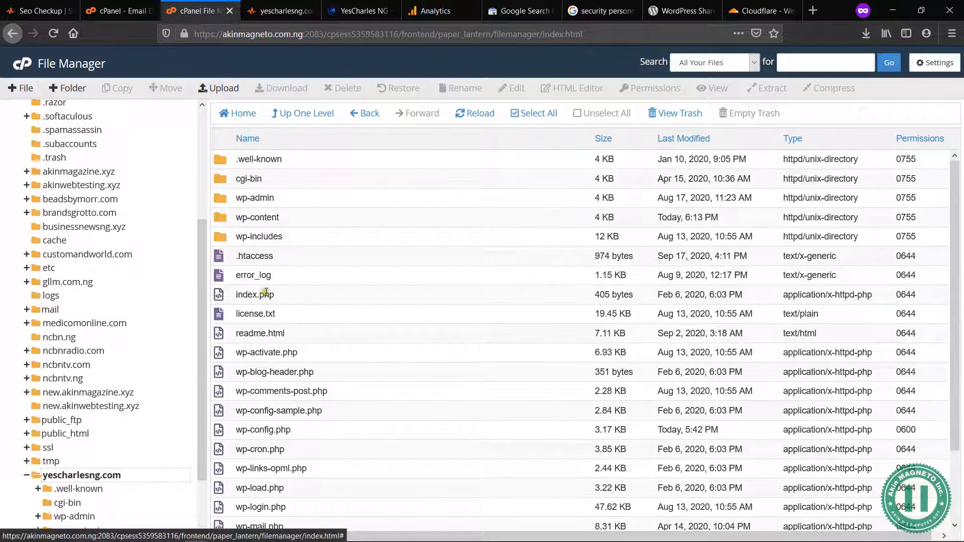
{"action": "left_click", "coordinate": [364, 257]}
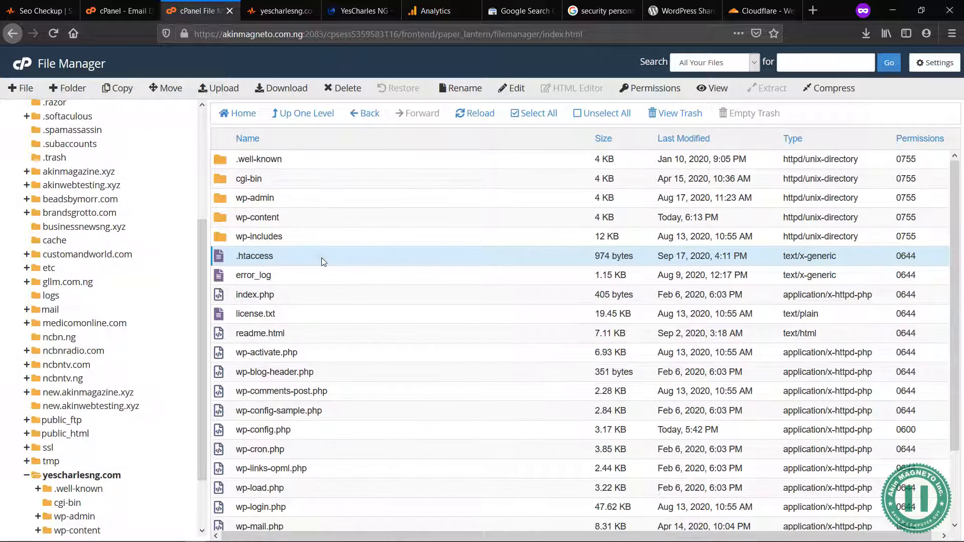
{"action": "left_click", "coordinate": [259, 241]}
{"action": "left_click", "coordinate": [264, 257]}
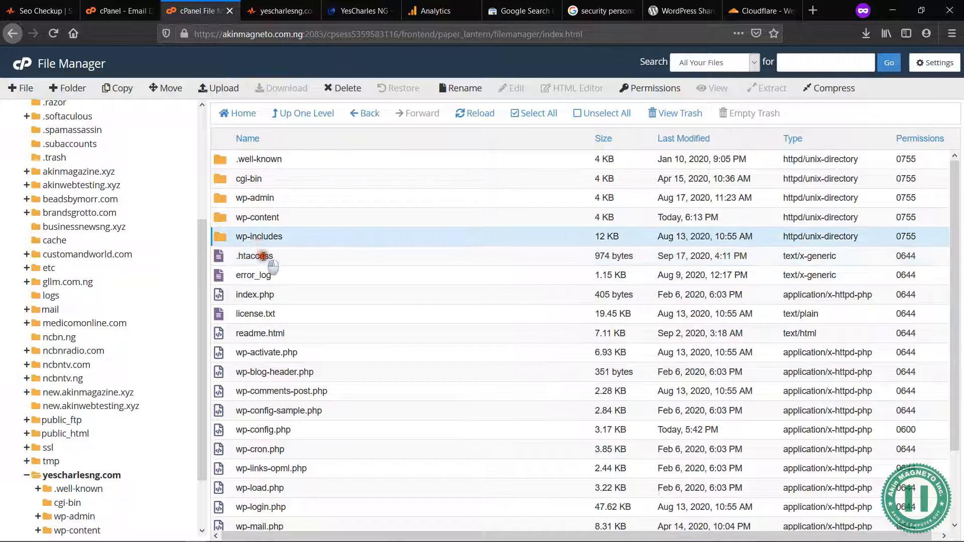
Step: Save the File Manager preferences with Show Hidden Files (dotfiles) enabled
{"action": "left_click", "coordinate": [939, 63]}
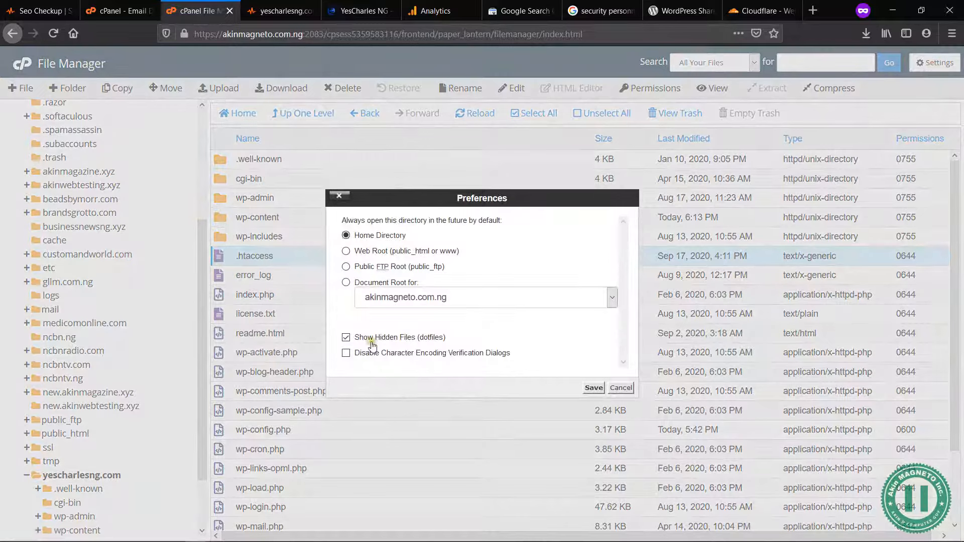
{"action": "left_click", "coordinate": [346, 338]}
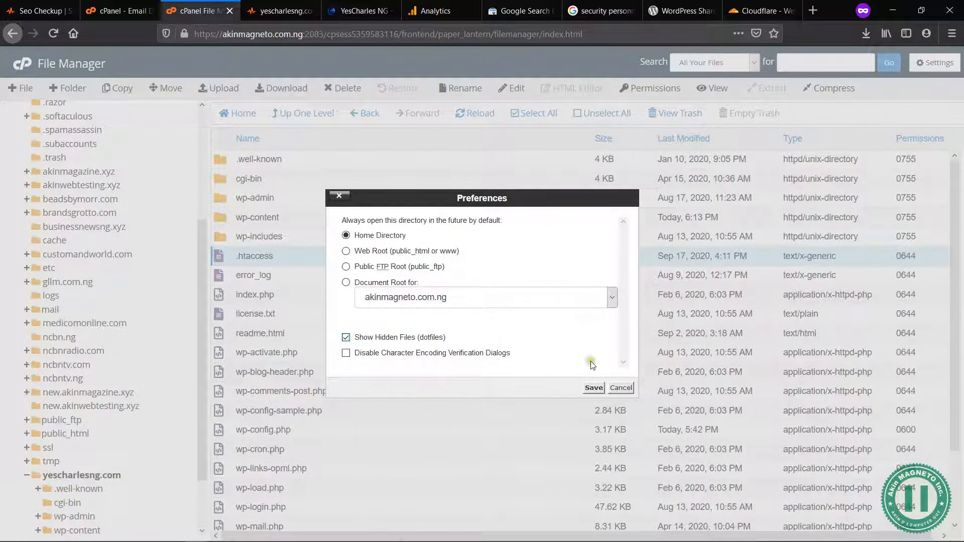
{"action": "left_click", "coordinate": [595, 388]}
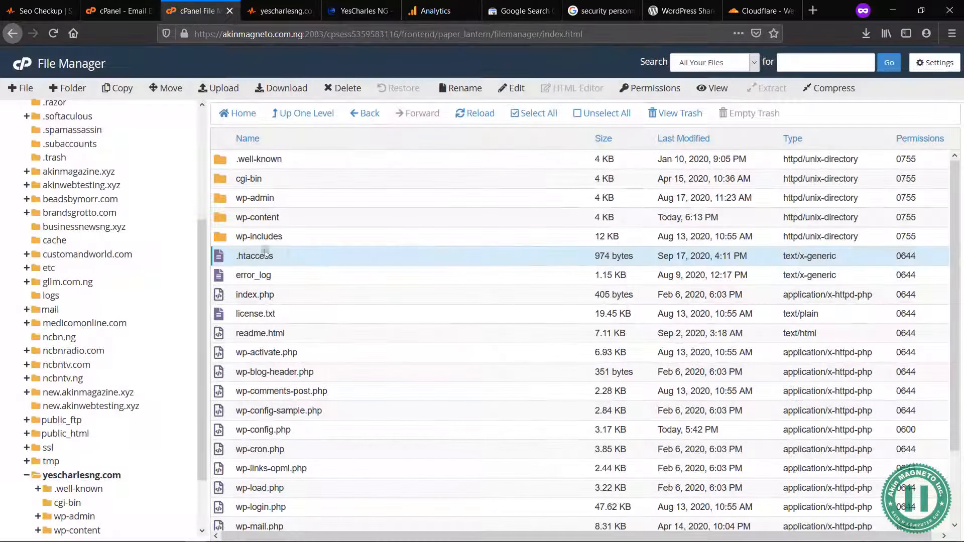
{"action": "right_click", "coordinate": [282, 256]}
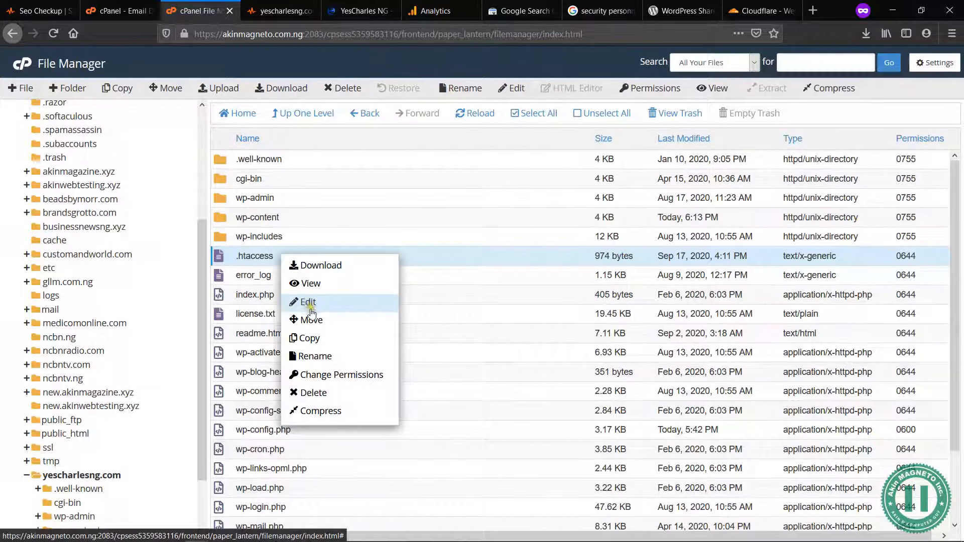
{"action": "left_click", "coordinate": [310, 287]}
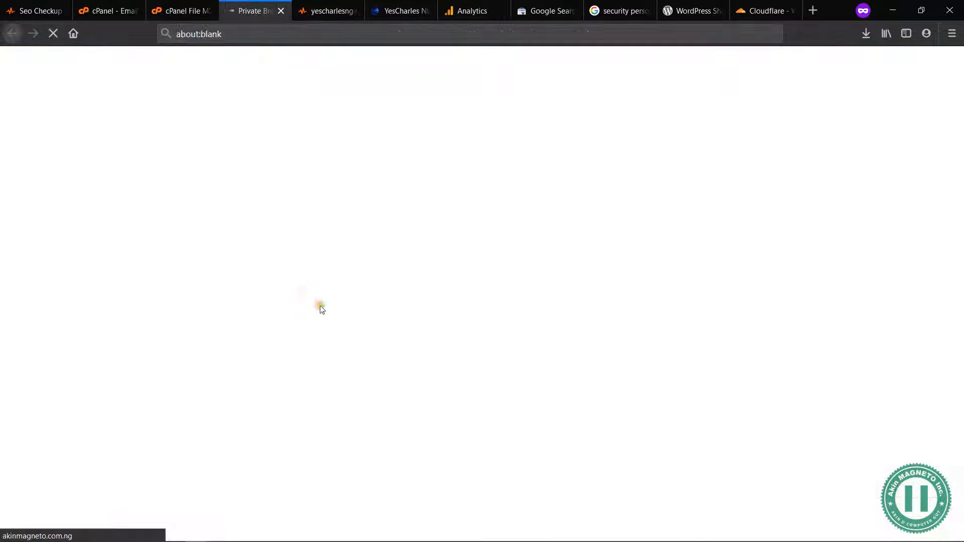
{"action": "key", "text": "ctrl+w"}
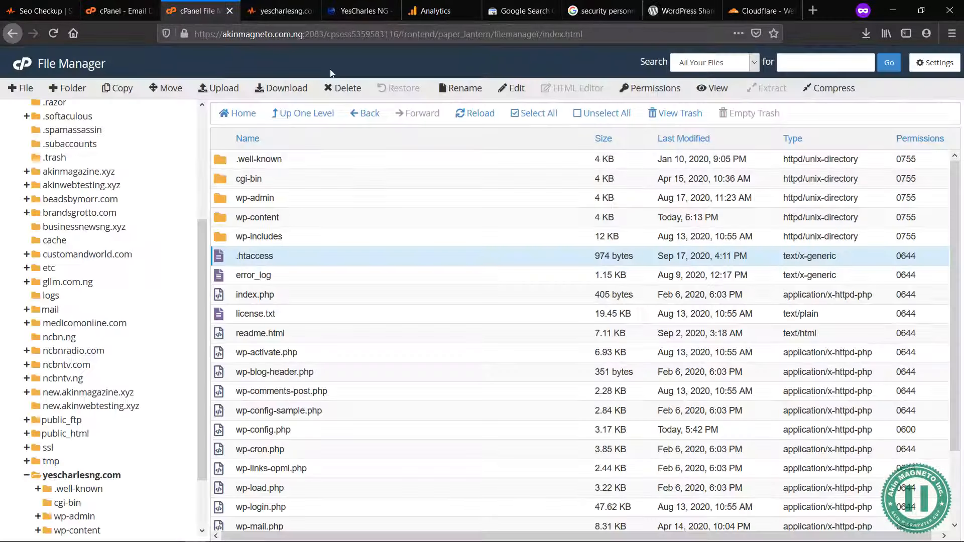
Step: Open the .htaccess file of yescharlesng.com for editing, accepting the character encoding check
{"action": "right_click", "coordinate": [263, 249]}
{"action": "left_click", "coordinate": [292, 296]}
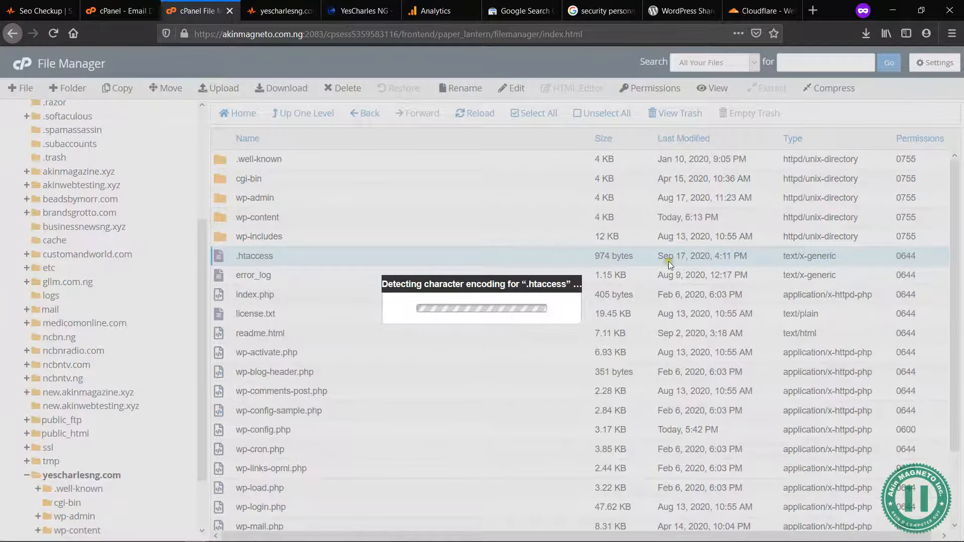
{"action": "left_click", "coordinate": [595, 392]}
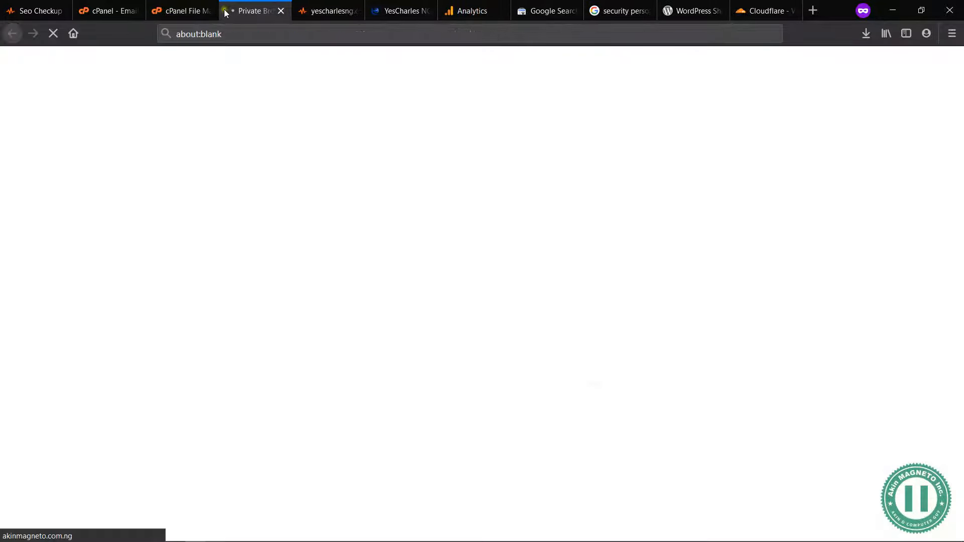
Step: Return to SEO ToolBox and copy the mod_expires code block from the Image Caching Test's fix instructions
{"action": "left_click", "coordinate": [108, 11]}
{"action": "left_click", "coordinate": [175, 11]}
{"action": "left_click", "coordinate": [317, 7]}
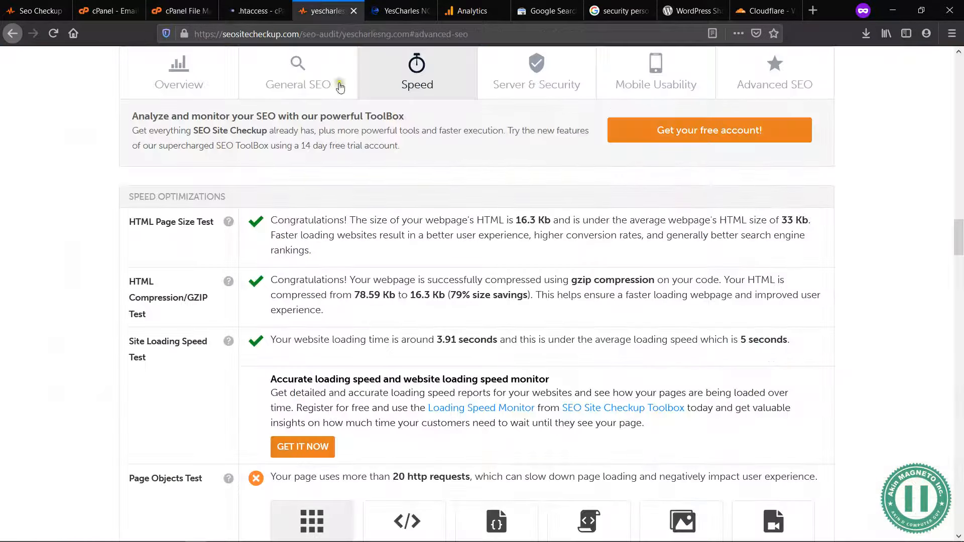
{"action": "left_click", "coordinate": [54, 6]}
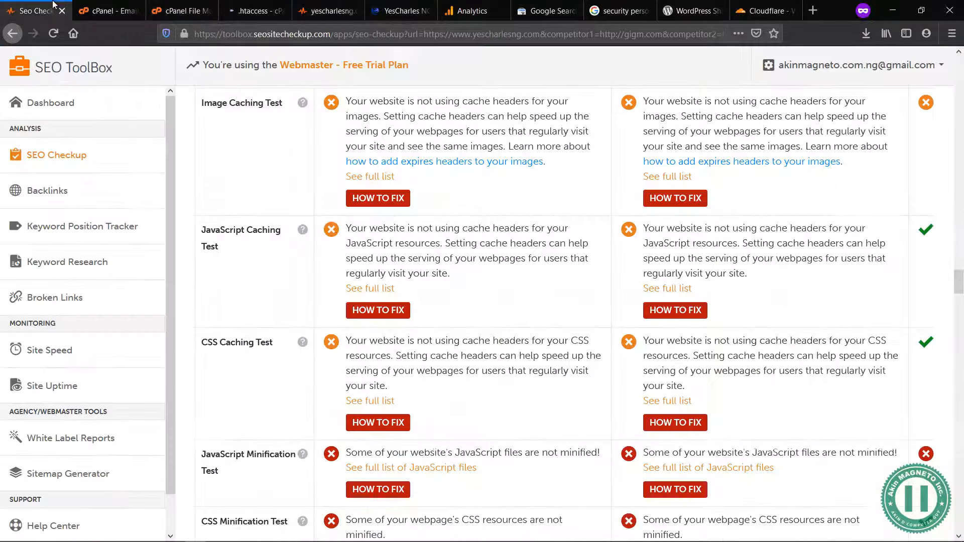
{"action": "left_click", "coordinate": [390, 201]}
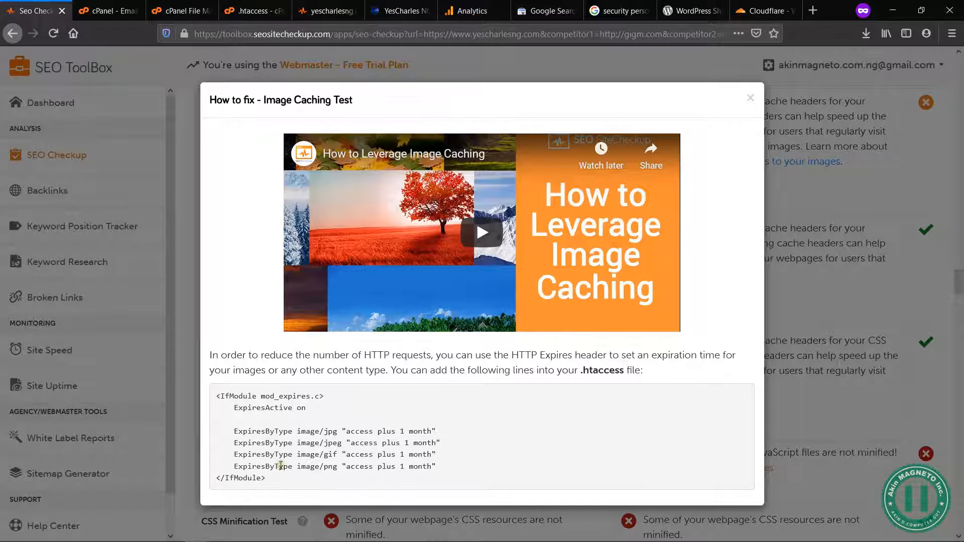
{"action": "left_click_drag", "start_coordinate": [279, 490], "coordinate": [216, 397]}
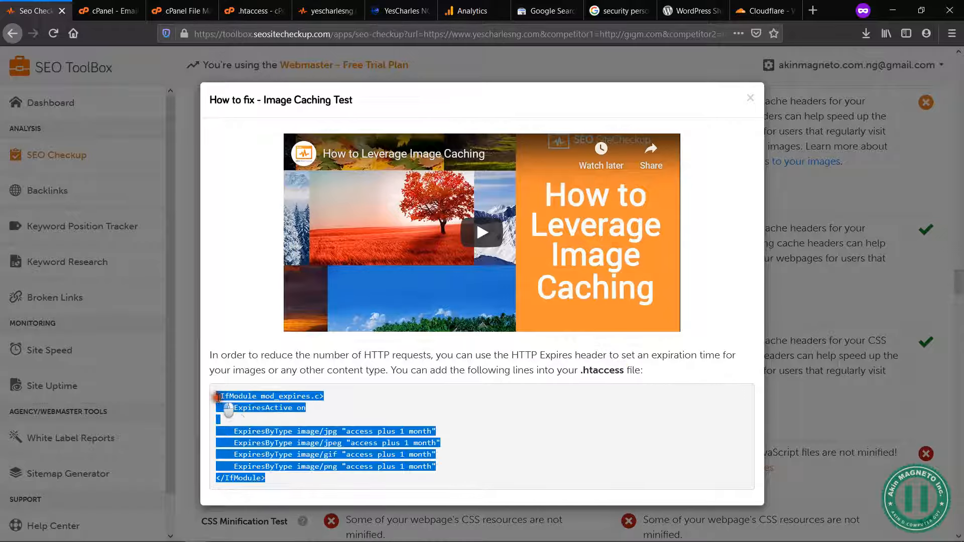
{"action": "right_click", "coordinate": [256, 393]}
{"action": "left_click", "coordinate": [275, 401]}
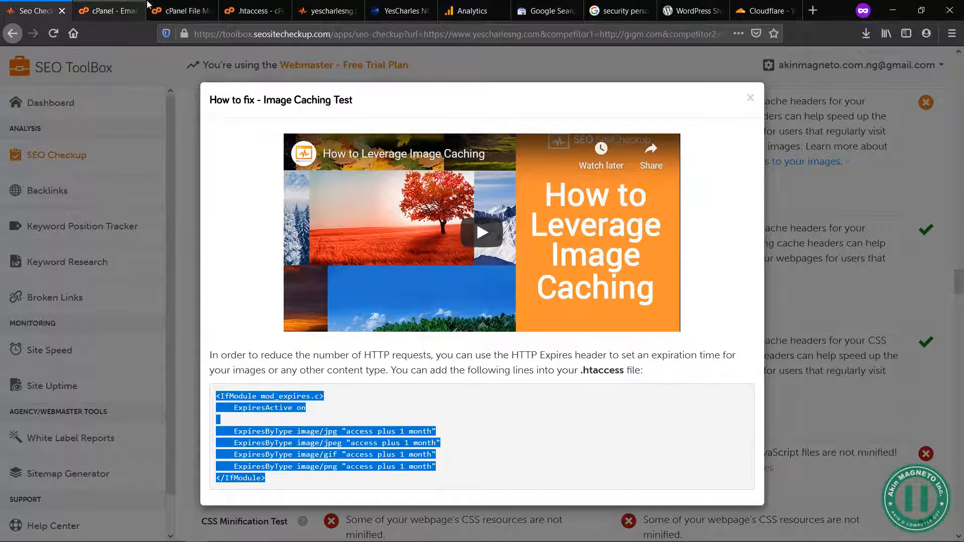
Step: Paste the mod_expires image caching block below the first mod_rewrite block in .htaccess, set off by a blank line, and save the file
{"action": "left_click", "coordinate": [253, 11]}
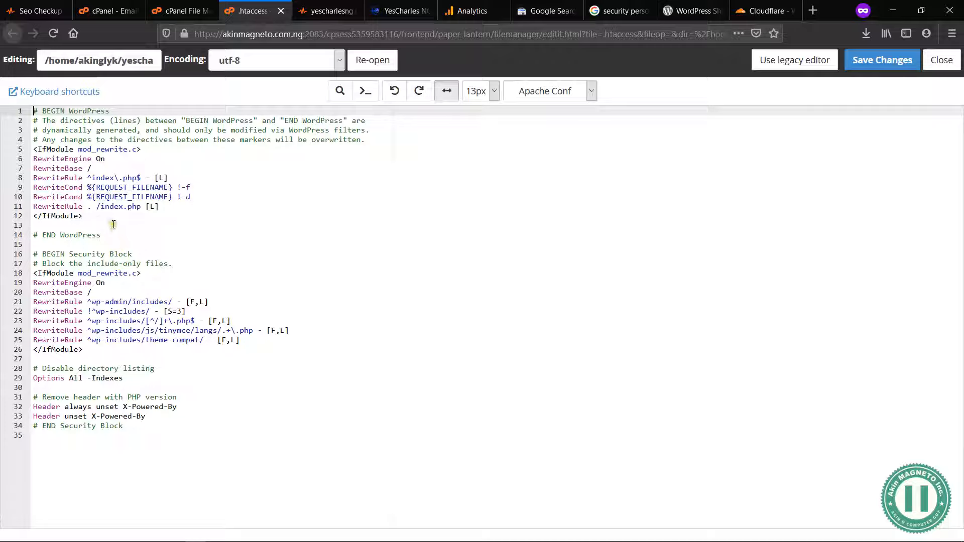
{"action": "left_click", "coordinate": [93, 220]}
{"action": "key", "text": "Return"}
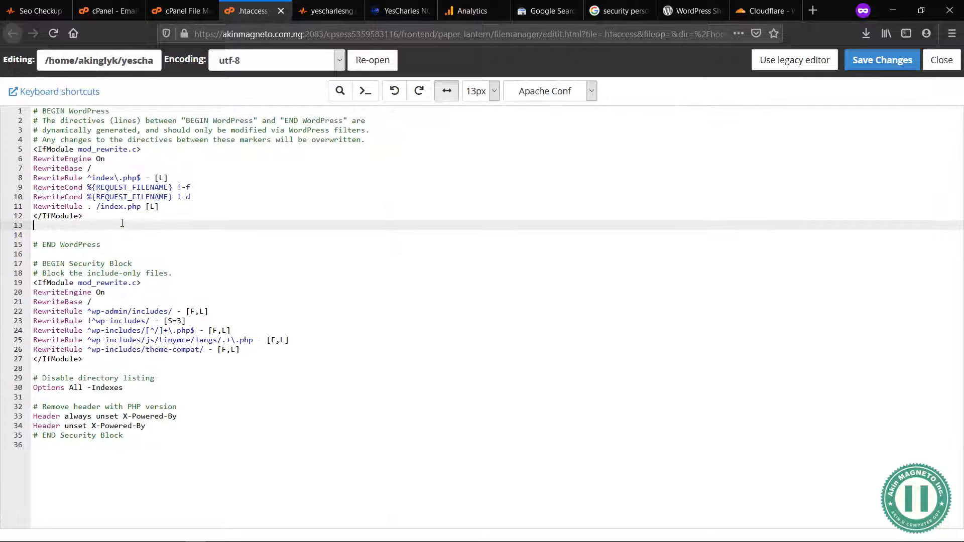
{"action": "key", "text": "Return"}
{"action": "key", "text": "ctrl+v"}
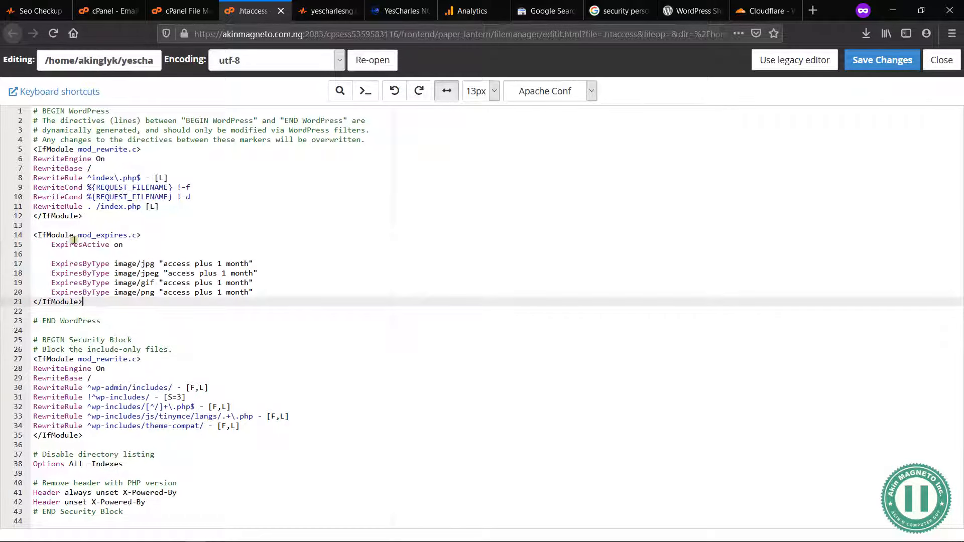
{"action": "left_click", "coordinate": [892, 61]}
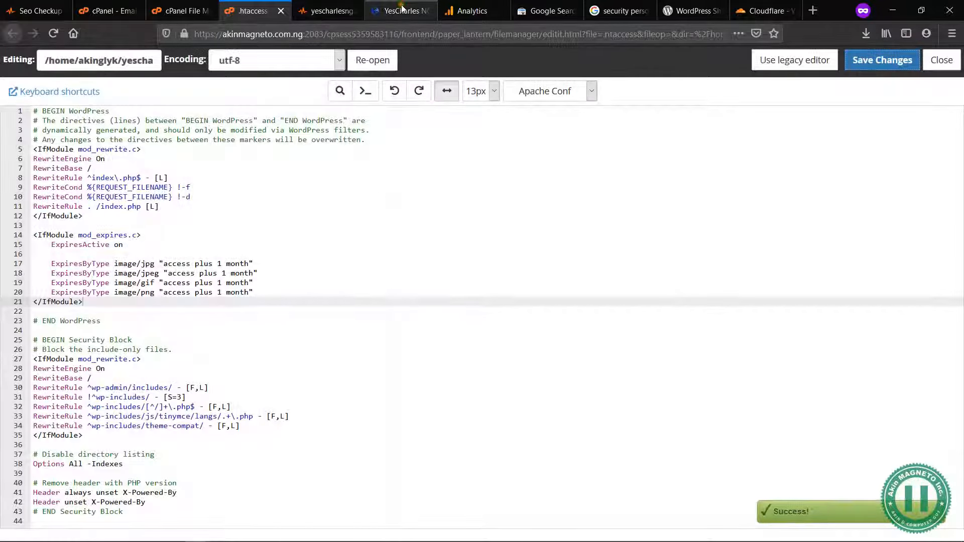
Step: Open the yescharlesng.com home page afresh to check that the site still loads with the edited .htaccess
{"action": "left_click", "coordinate": [402, 9]}
{"action": "scroll", "coordinate": [211, 131], "scroll_direction": "up", "scroll_amount": 14}
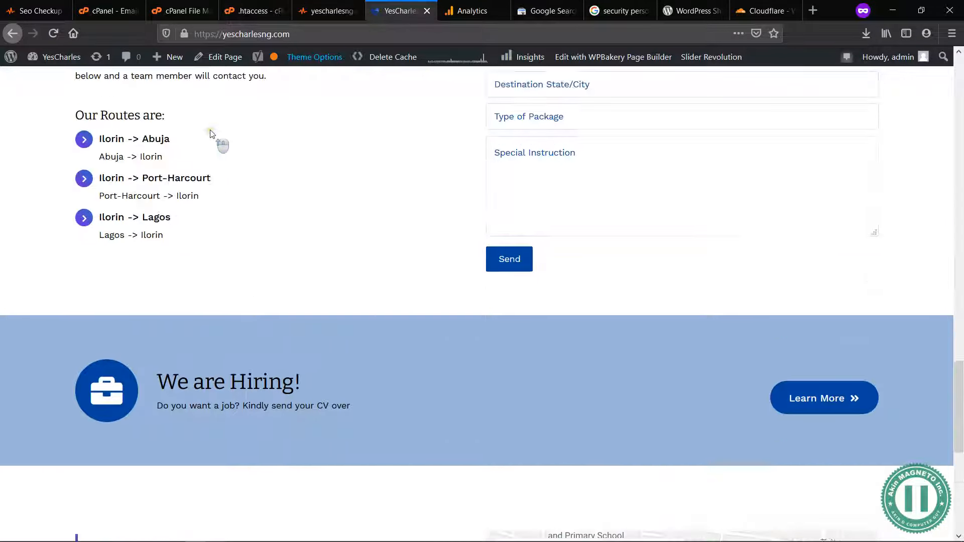
{"action": "left_click", "coordinate": [112, 124]}
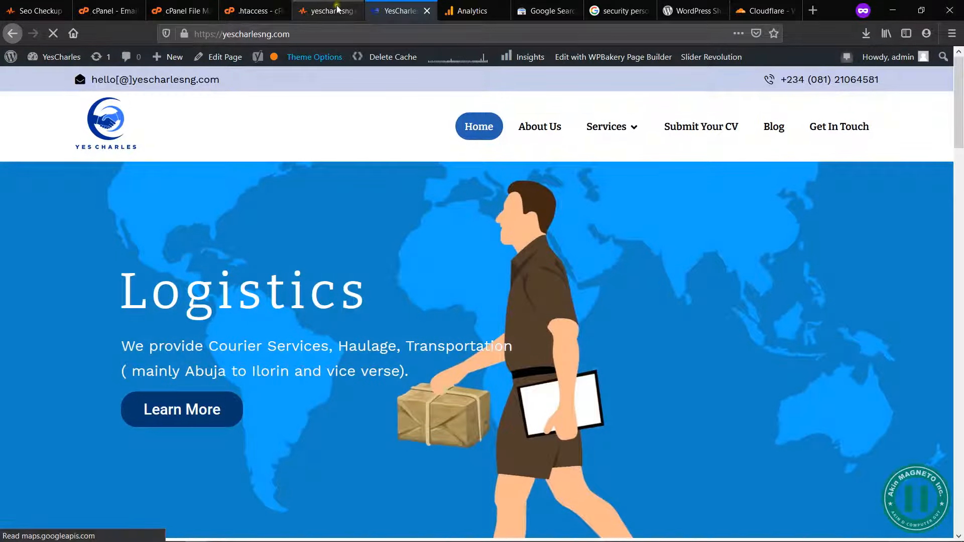
Step: Download a copy of yescharlesng.com's .htaccess file from File Manager
{"action": "left_click", "coordinate": [261, 12]}
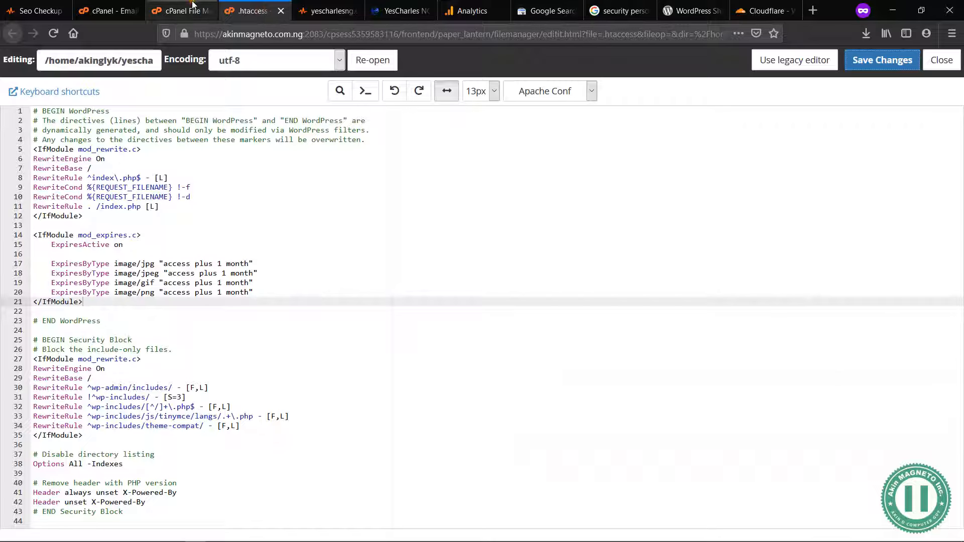
{"action": "left_click", "coordinate": [193, 5]}
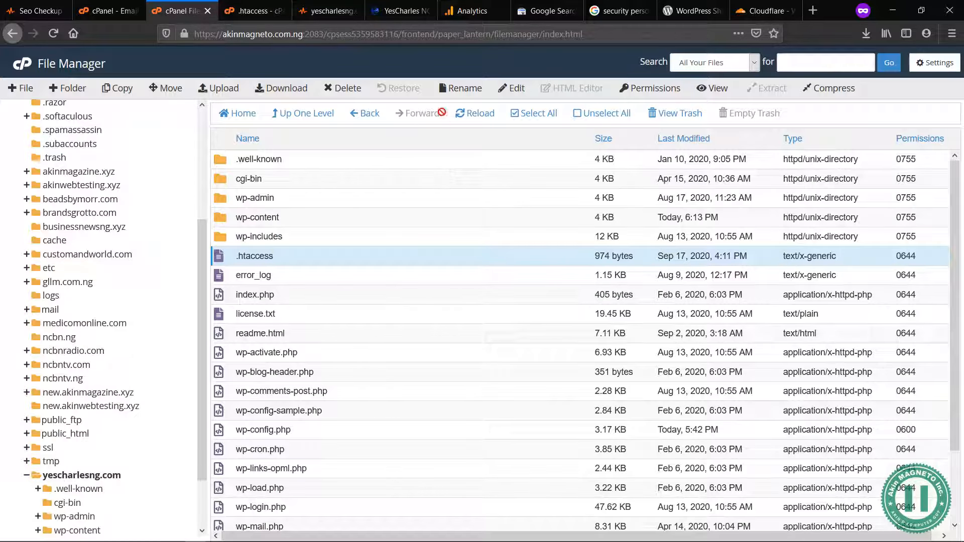
{"action": "left_click", "coordinate": [269, 93]}
{"action": "left_click", "coordinate": [547, 351]}
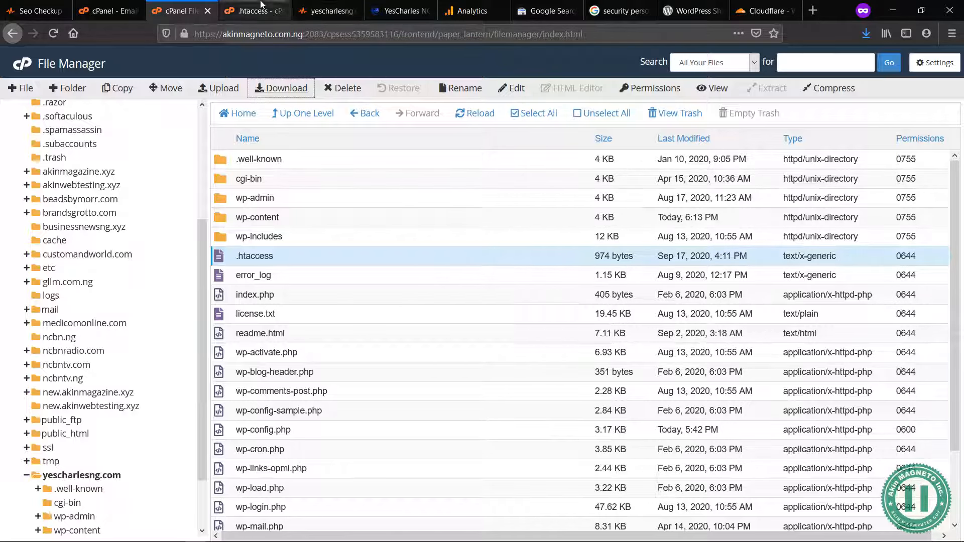
Step: Return to SEO ToolBox and copy the mod_expires code block from the JavaScript Caching Test's fix instructions
{"action": "left_click", "coordinate": [45, 10]}
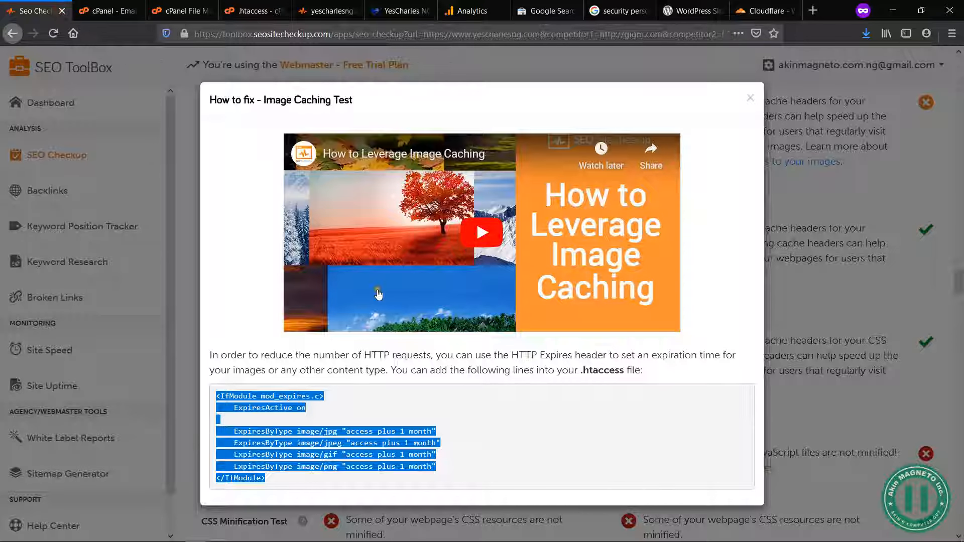
{"action": "left_click", "coordinate": [752, 97]}
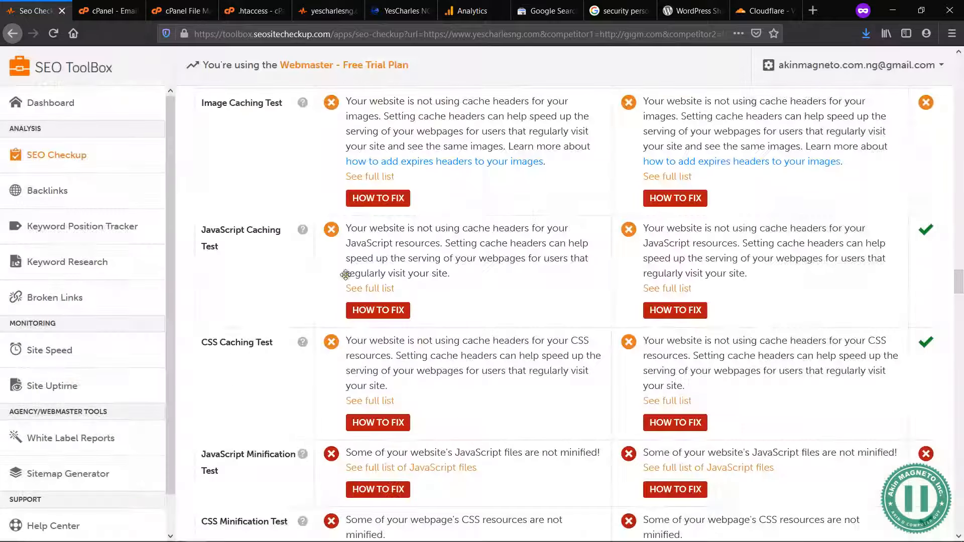
{"action": "left_click", "coordinate": [386, 312]}
{"action": "left_click_drag", "start_coordinate": [285, 466], "coordinate": [223, 408]}
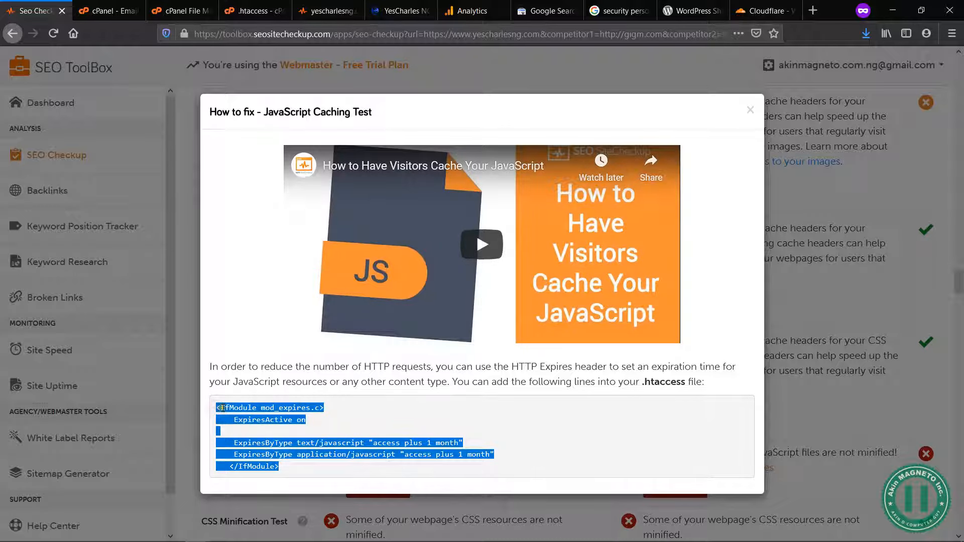
{"action": "right_click", "coordinate": [222, 408]}
{"action": "left_click", "coordinate": [248, 415]}
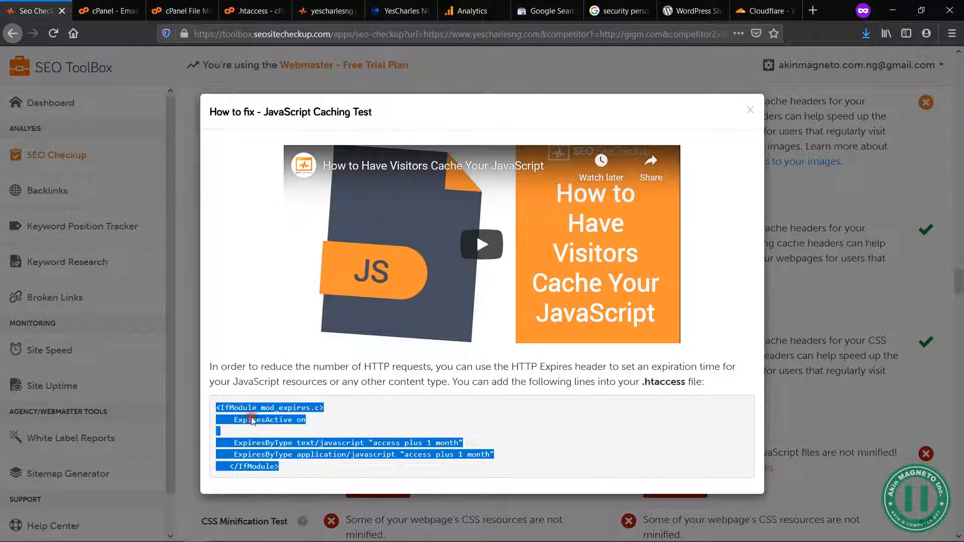
Step: Paste the JavaScript caching block below the image caching block in .htaccess, set off by a blank line, and save the file
{"action": "left_click", "coordinate": [222, 7]}
{"action": "key", "text": "ctrl+s"}
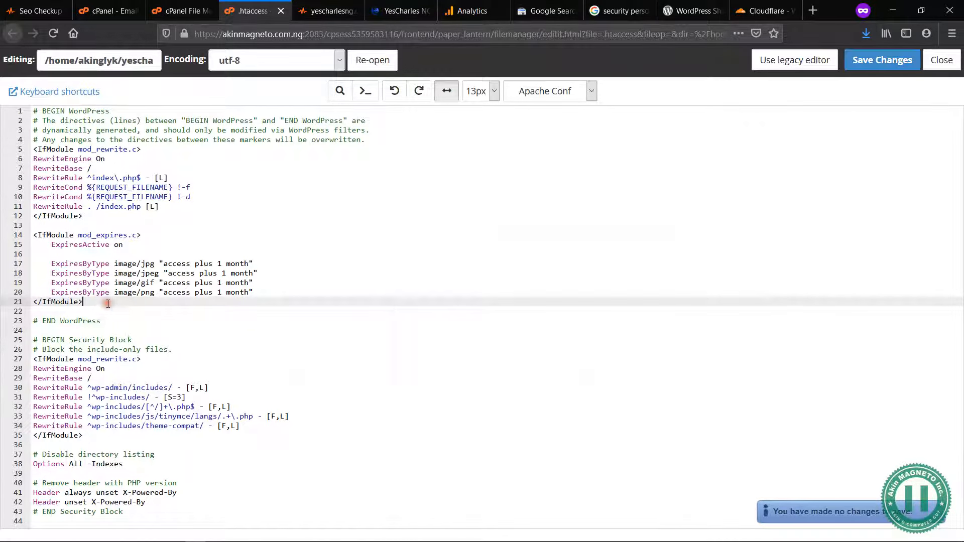
{"action": "key", "text": "Return"}
{"action": "key", "text": "Return"}
{"action": "key", "text": "ctrl+v"}
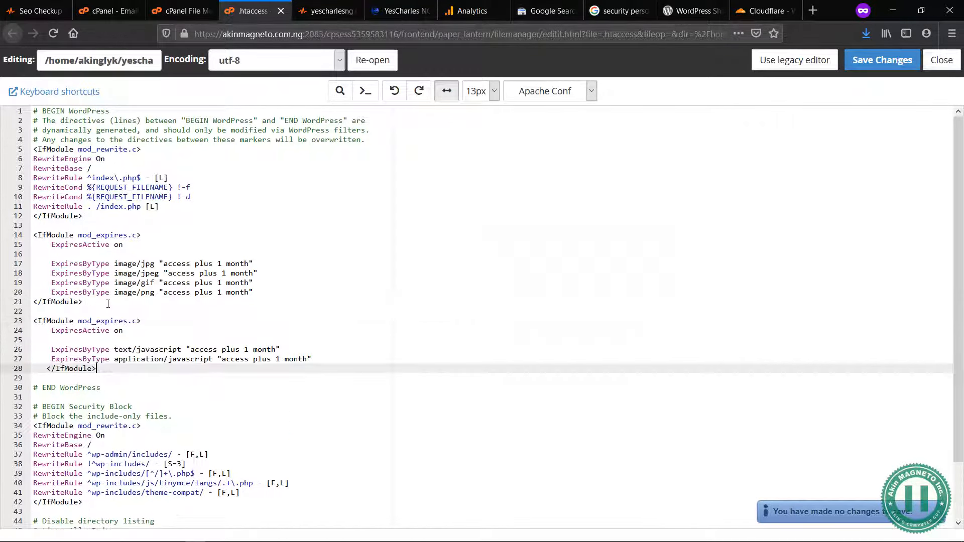
{"action": "left_click", "coordinate": [886, 62]}
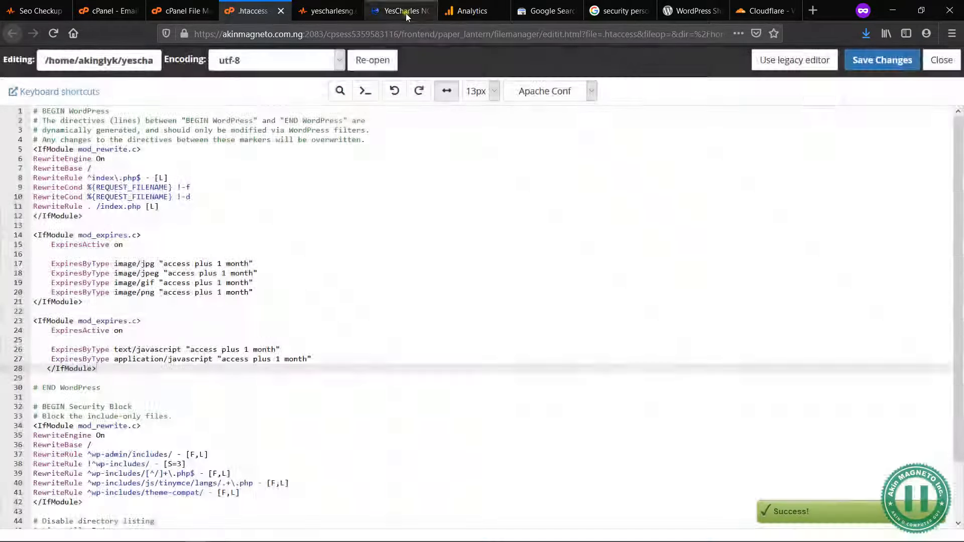
Step: Check on yescharlesng.com that the About Us page, through to its footer, and the home page load properly
{"action": "left_click", "coordinate": [406, 13]}
{"action": "left_click", "coordinate": [551, 130]}
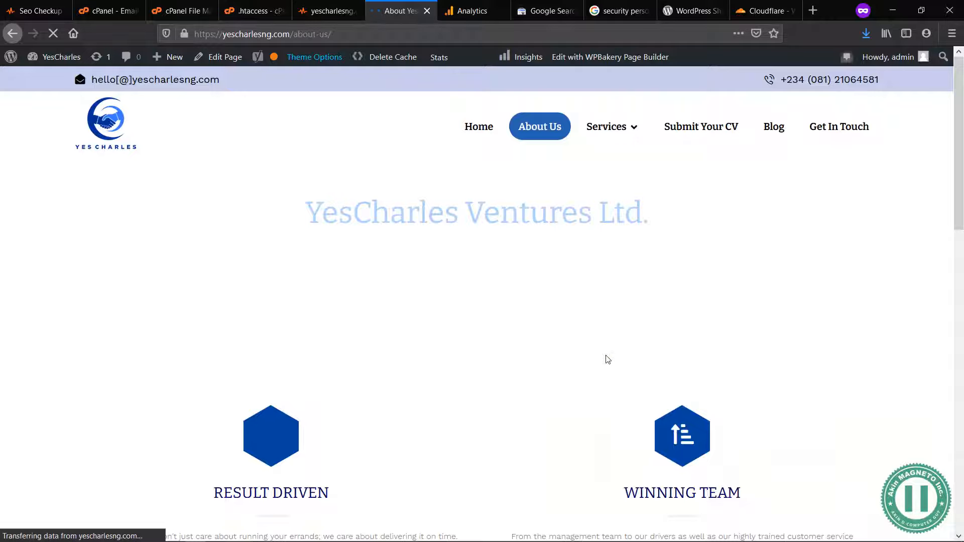
{"action": "scroll", "coordinate": [608, 351], "scroll_direction": "down", "scroll_amount": 5}
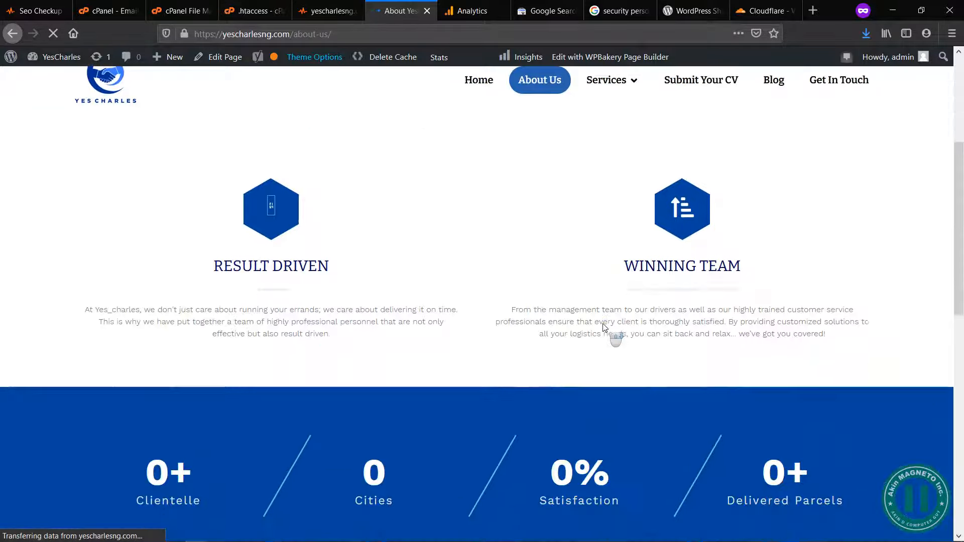
{"action": "scroll", "coordinate": [604, 327], "scroll_direction": "down", "scroll_amount": 5}
{"action": "scroll", "coordinate": [605, 327], "scroll_direction": "up", "scroll_amount": 10}
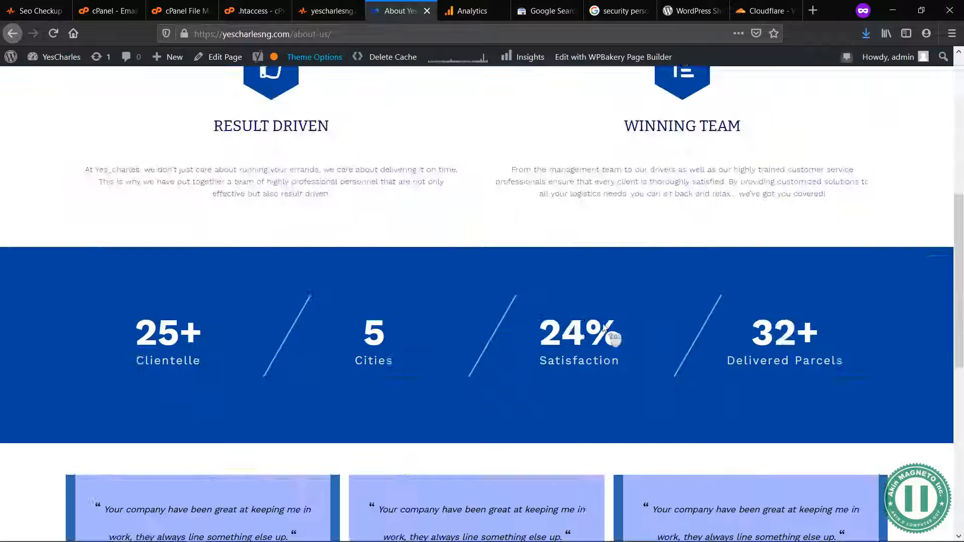
{"action": "scroll", "coordinate": [604, 327], "scroll_direction": "down", "scroll_amount": 15}
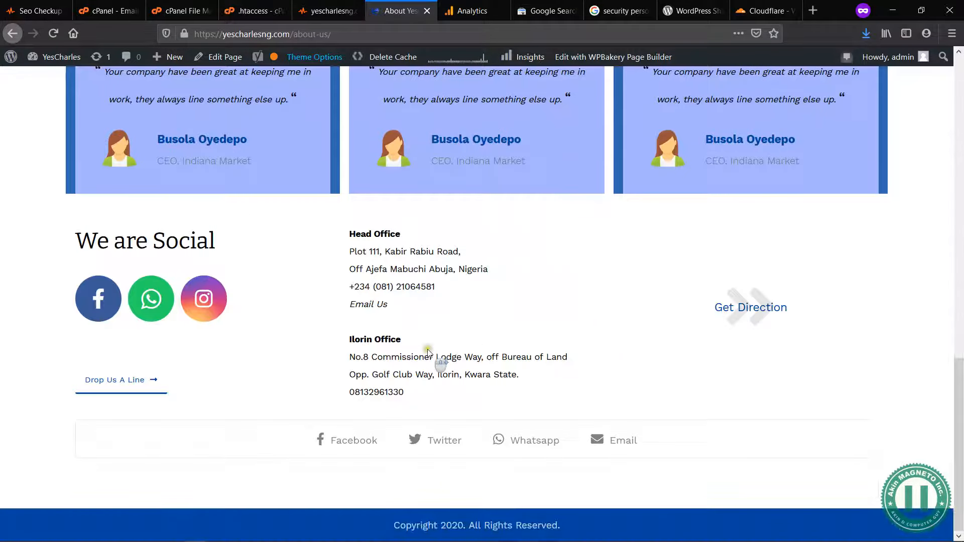
{"action": "scroll", "coordinate": [471, 287], "scroll_direction": "up", "scroll_amount": 15}
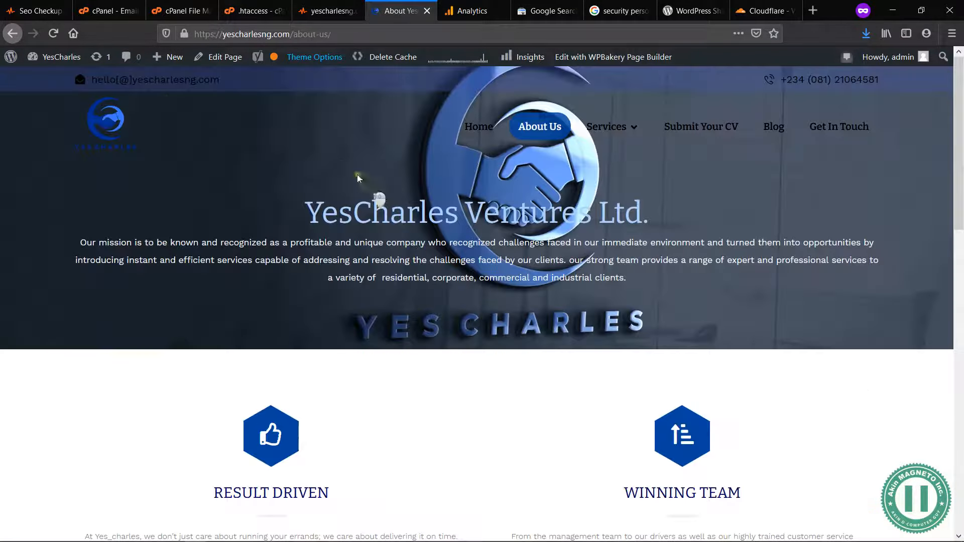
{"action": "left_click", "coordinate": [129, 103]}
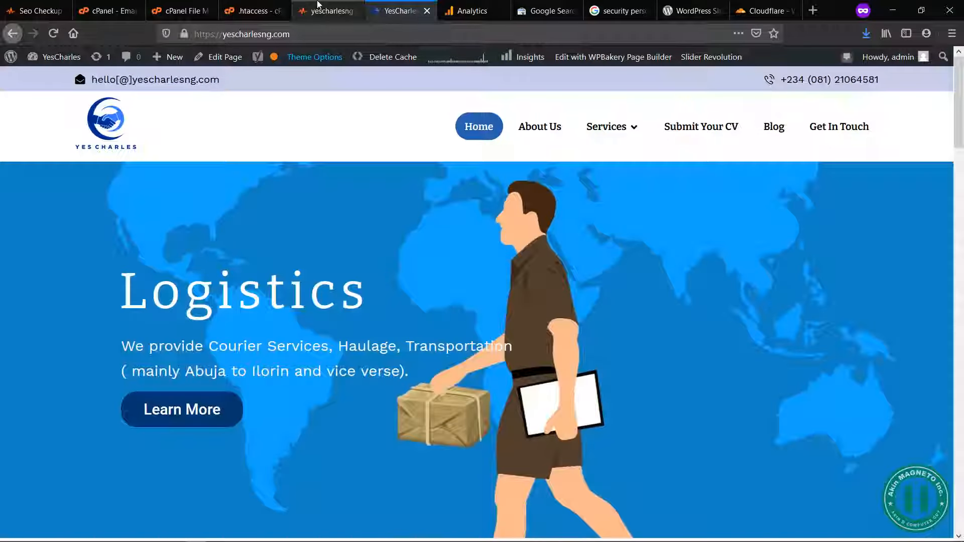
Step: Return to SEO ToolBox, close the JavaScript caching instructions, and copy the mod_expires code block from the CSS Caching Test's fix instructions
{"action": "left_click", "coordinate": [329, 10]}
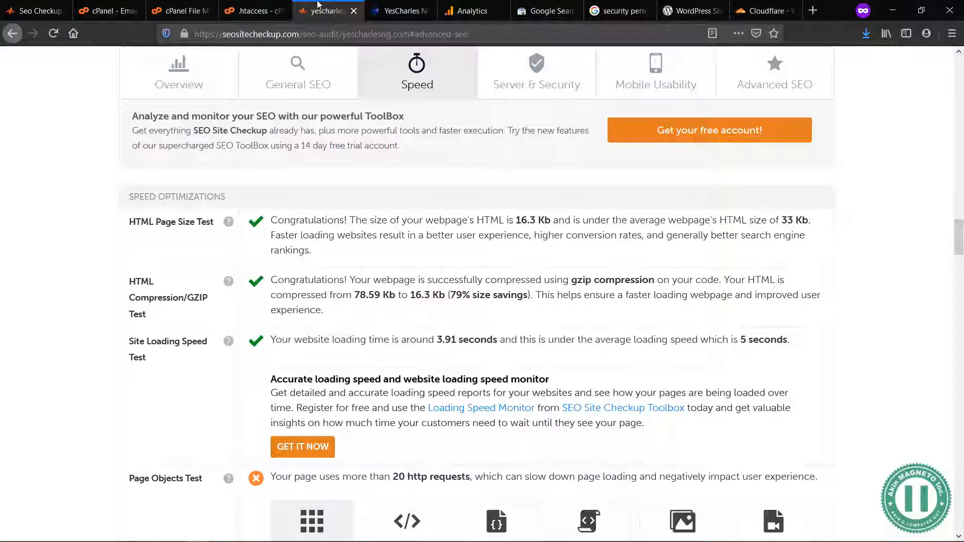
{"action": "left_click", "coordinate": [253, 5]}
{"action": "left_click", "coordinate": [191, 11]}
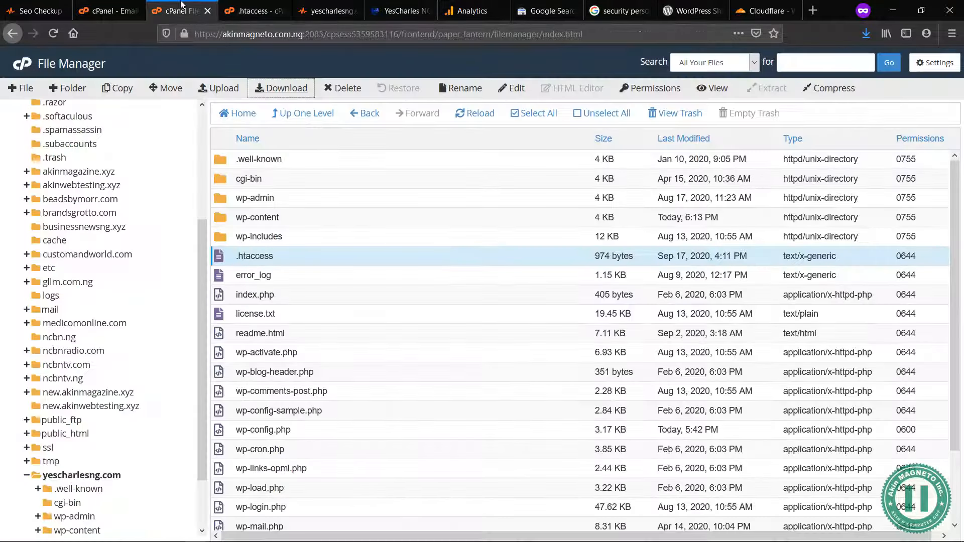
{"action": "left_click", "coordinate": [102, 7]}
{"action": "left_click", "coordinate": [43, 7]}
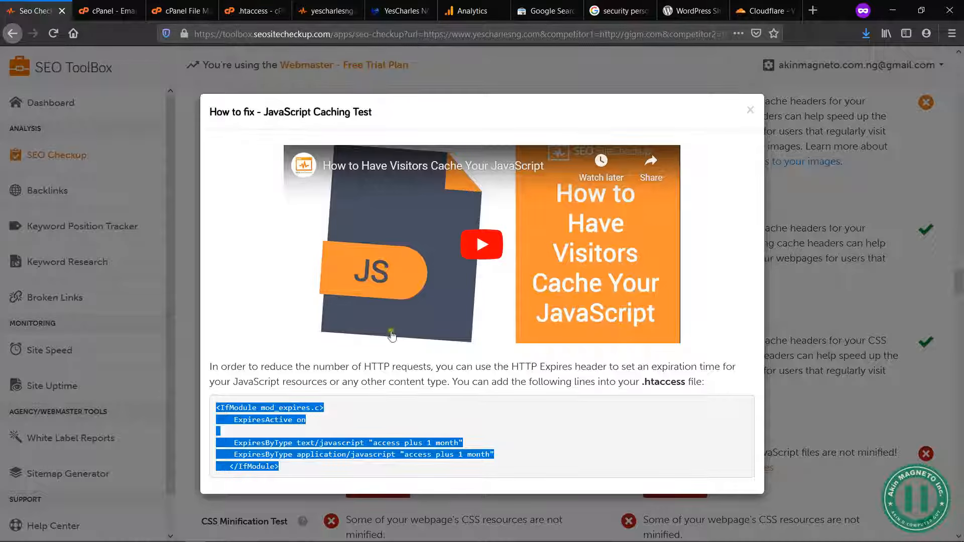
{"action": "left_click", "coordinate": [752, 109]}
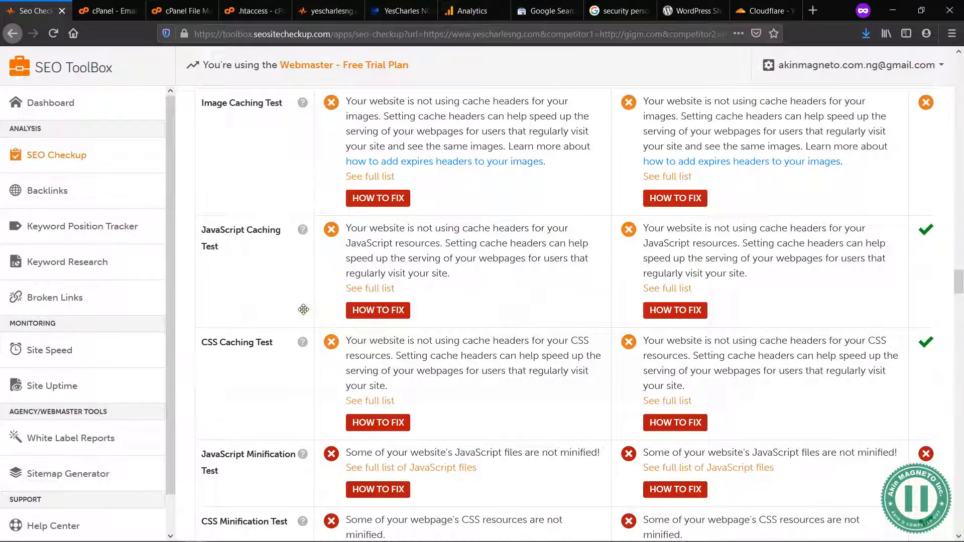
{"action": "left_click", "coordinate": [382, 422]}
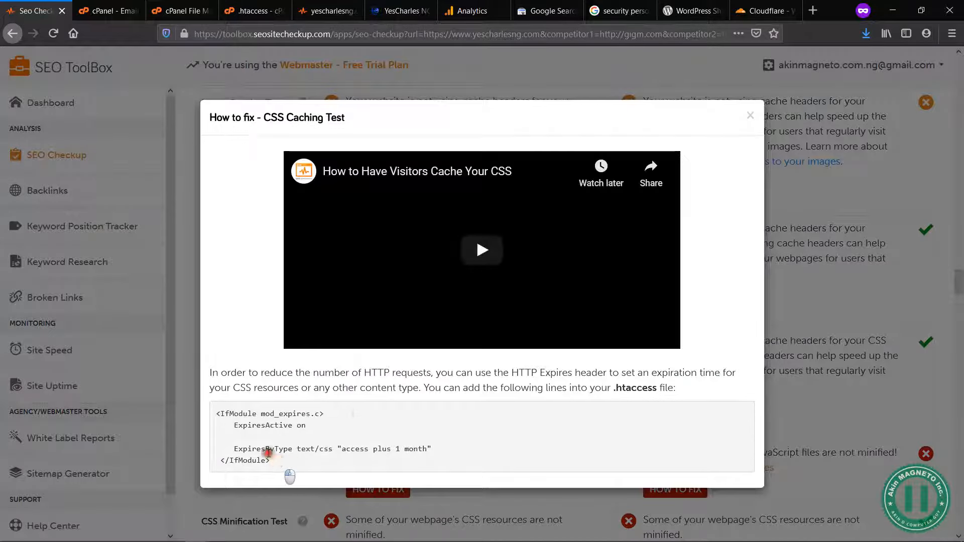
{"action": "left_click_drag", "start_coordinate": [276, 460], "coordinate": [216, 413]}
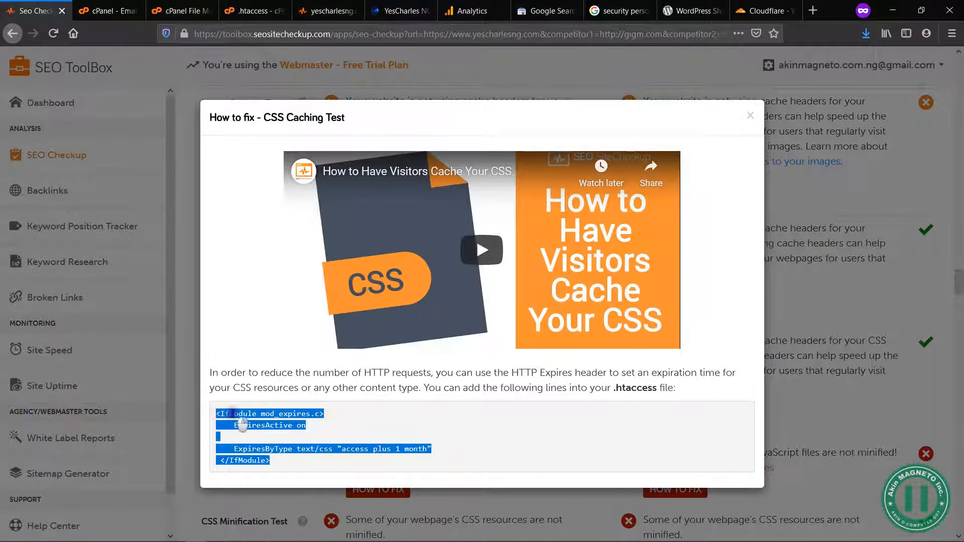
{"action": "right_click", "coordinate": [233, 415]}
{"action": "left_click", "coordinate": [262, 422]}
Step: Paste the text/css caching block below the JavaScript caching block in .htaccess, set off by a blank line, and save the file
{"action": "left_click", "coordinate": [252, 11]}
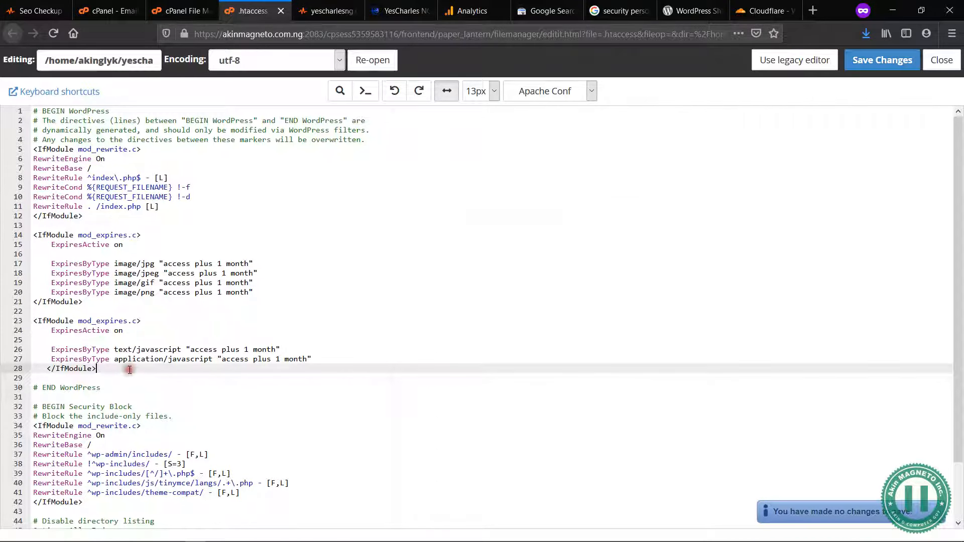
{"action": "key", "text": "Return"}
{"action": "key", "text": "Return"}
{"action": "key", "text": "ctrl+v"}
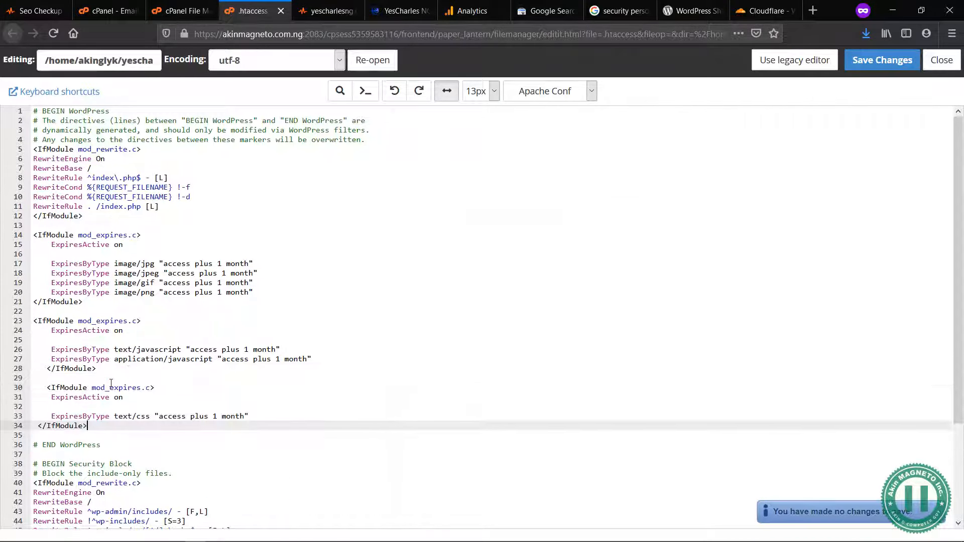
{"action": "left_click", "coordinate": [884, 57]}
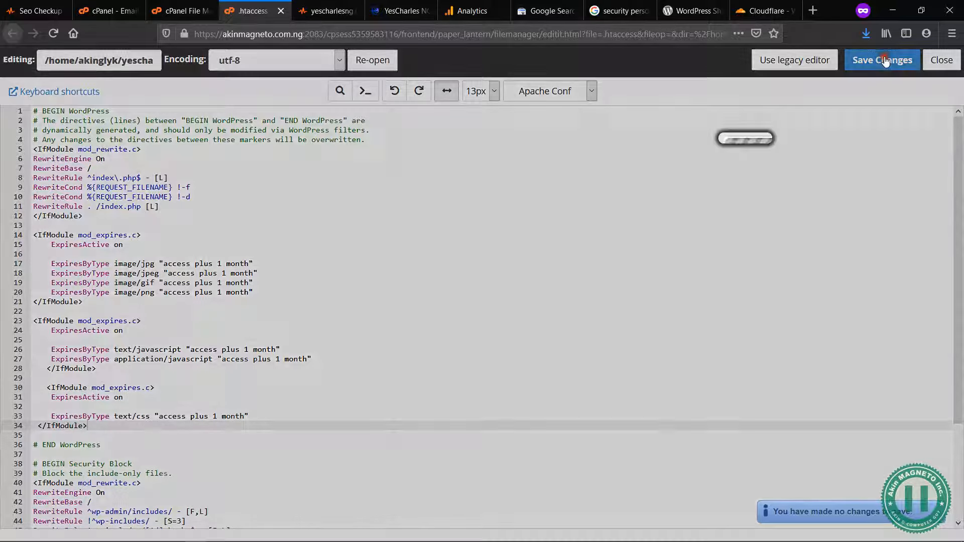
Step: Check that the Submit Your CV page and the home page of yescharlesng.com load properly
{"action": "left_click", "coordinate": [416, 5]}
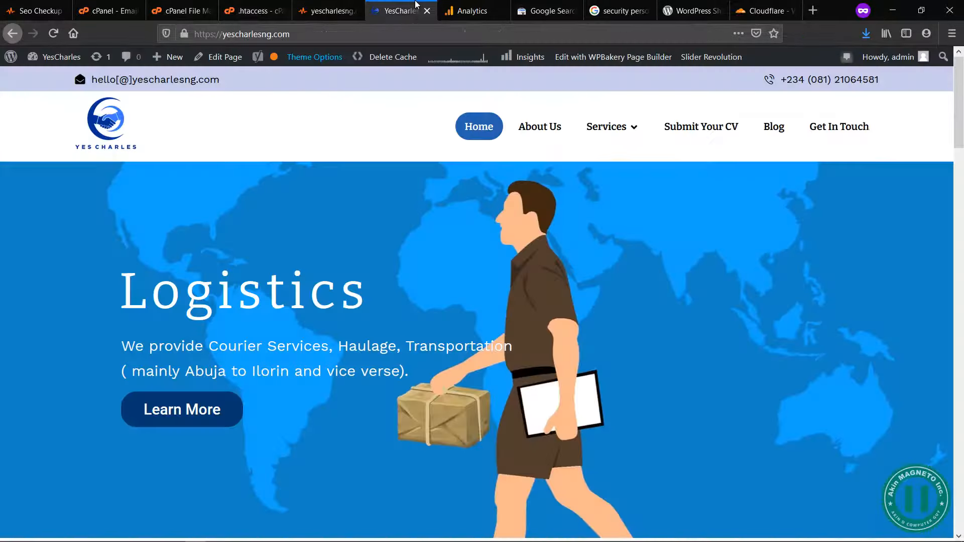
{"action": "mouse_move", "coordinate": [645, 132]}
{"action": "left_click", "coordinate": [701, 126]}
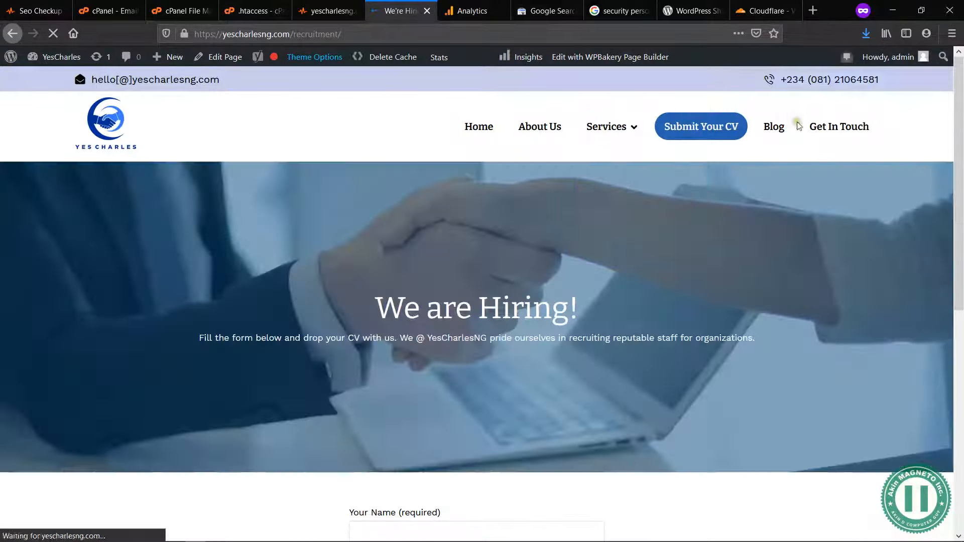
{"action": "left_click", "coordinate": [181, 158]}
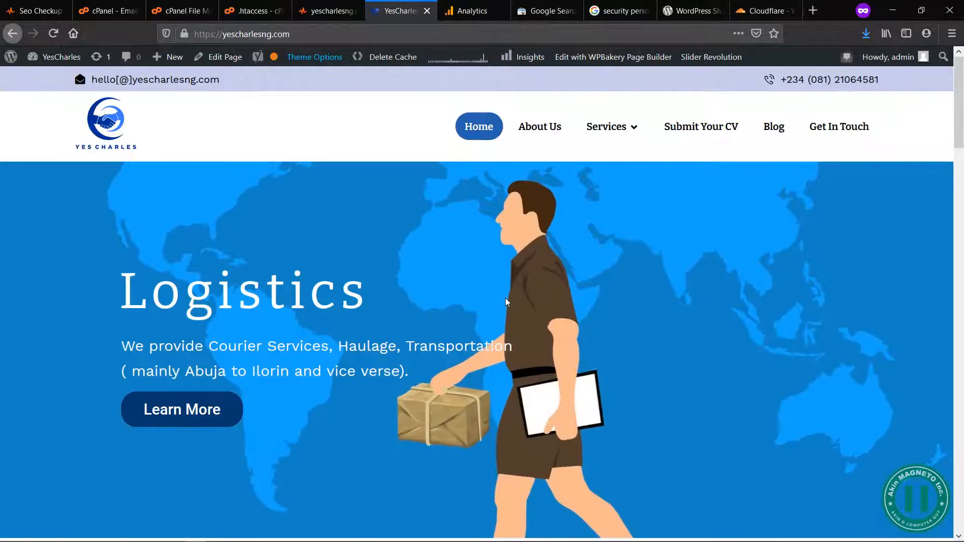
Step: Return to SEO ToolBox, close the CSS caching instructions, and open the fix instructions for the JavaScript Minification Test
{"action": "left_click", "coordinate": [301, 9]}
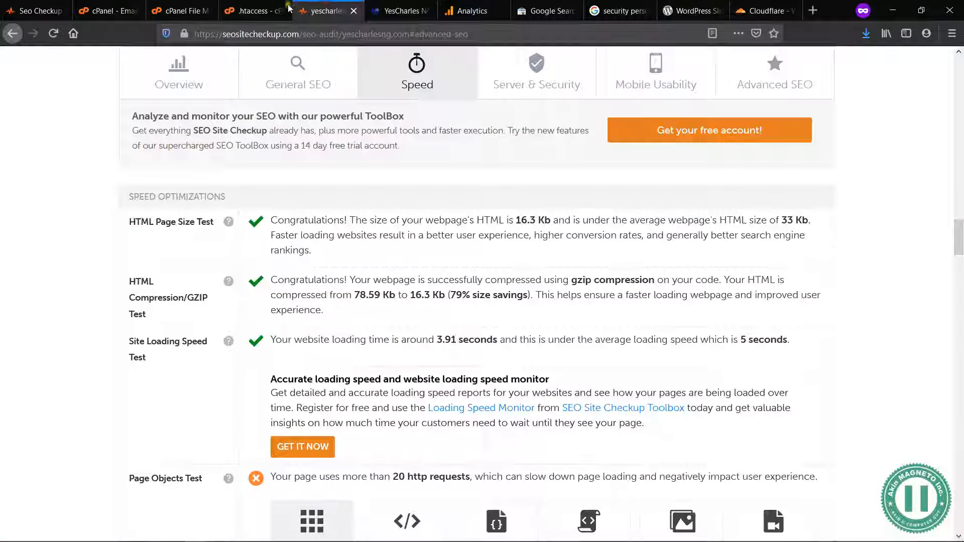
{"action": "left_click", "coordinate": [254, 11]}
{"action": "left_click", "coordinate": [181, 10]}
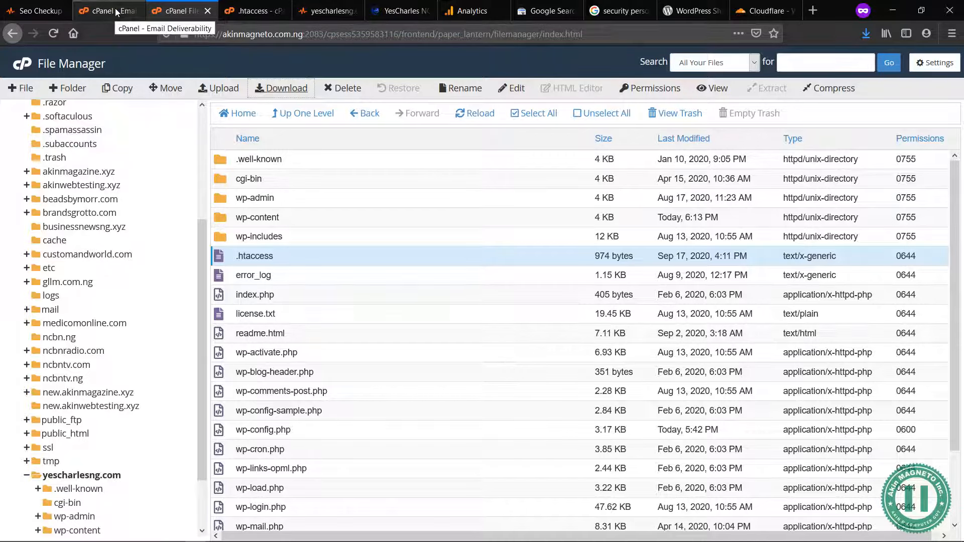
{"action": "left_click", "coordinate": [32, 10]}
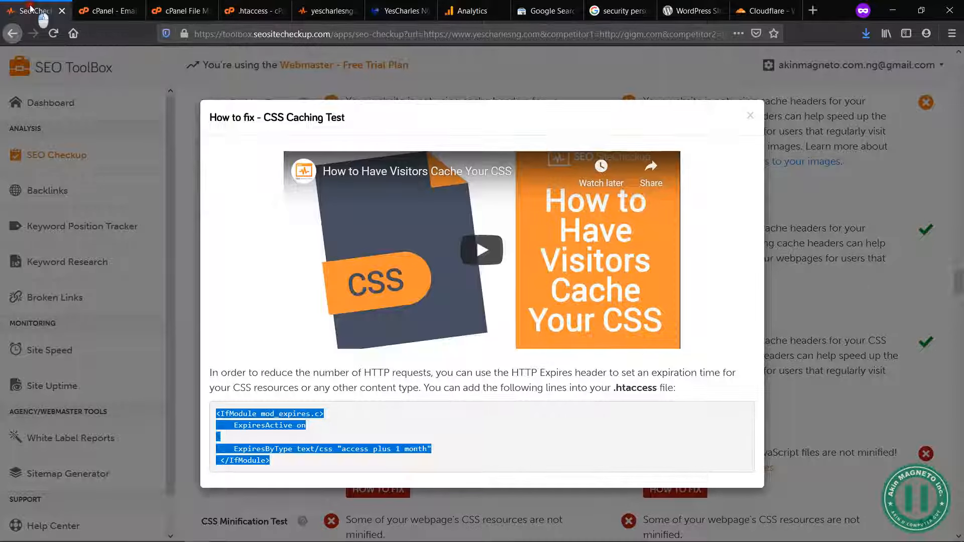
{"action": "left_click", "coordinate": [751, 116]}
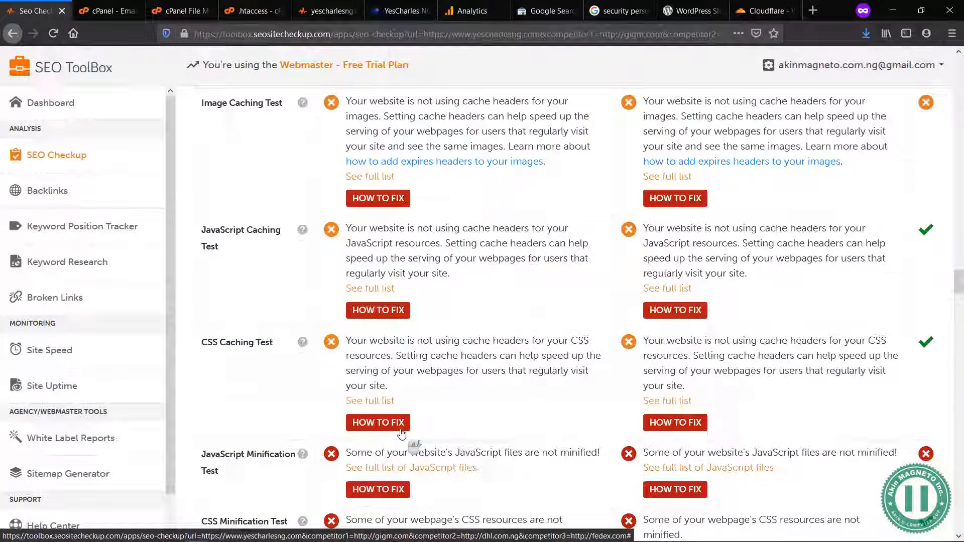
{"action": "scroll", "coordinate": [396, 422], "scroll_direction": "down", "scroll_amount": 1}
{"action": "left_click", "coordinate": [385, 435]}
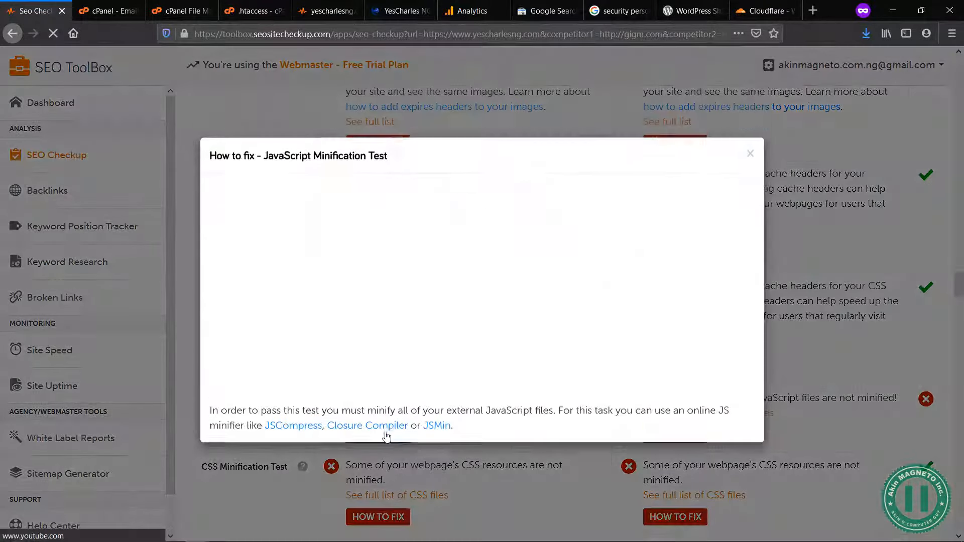
Step: Close the JavaScript minification instructions and examine the remaining speed, server and security, and mobile usability results for yescharlesng.com
{"action": "left_click", "coordinate": [750, 158]}
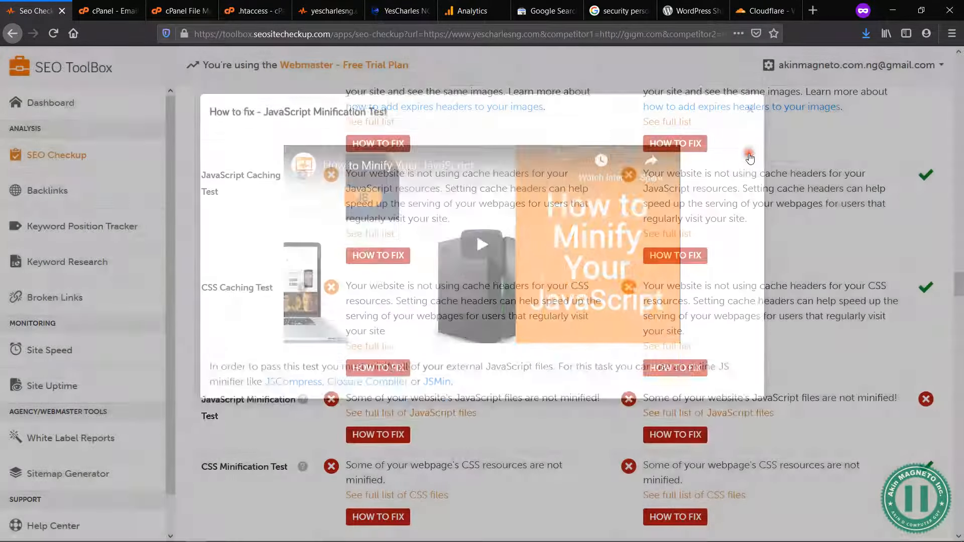
{"action": "middle_click", "coordinate": [466, 374]}
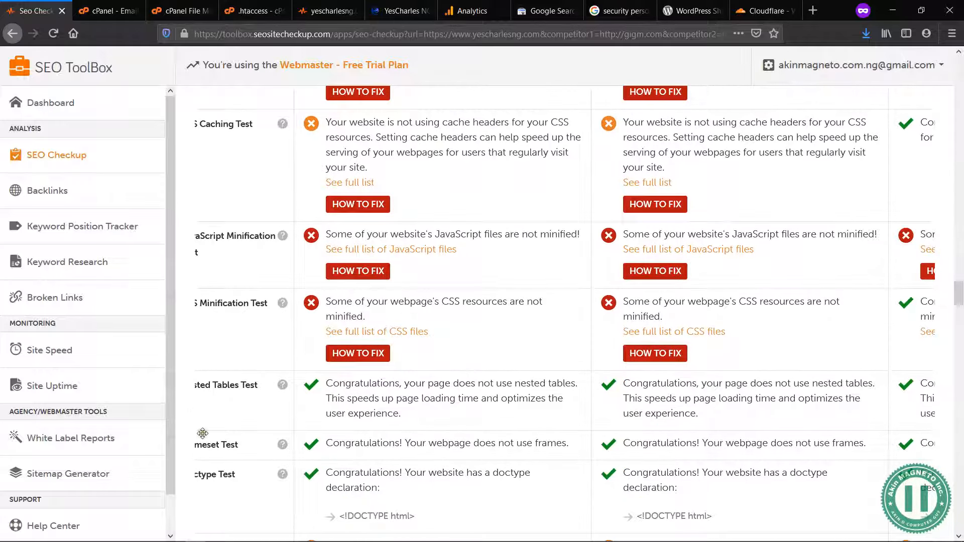
{"action": "left_click_drag", "start_coordinate": [215, 409], "coordinate": [265, 408]}
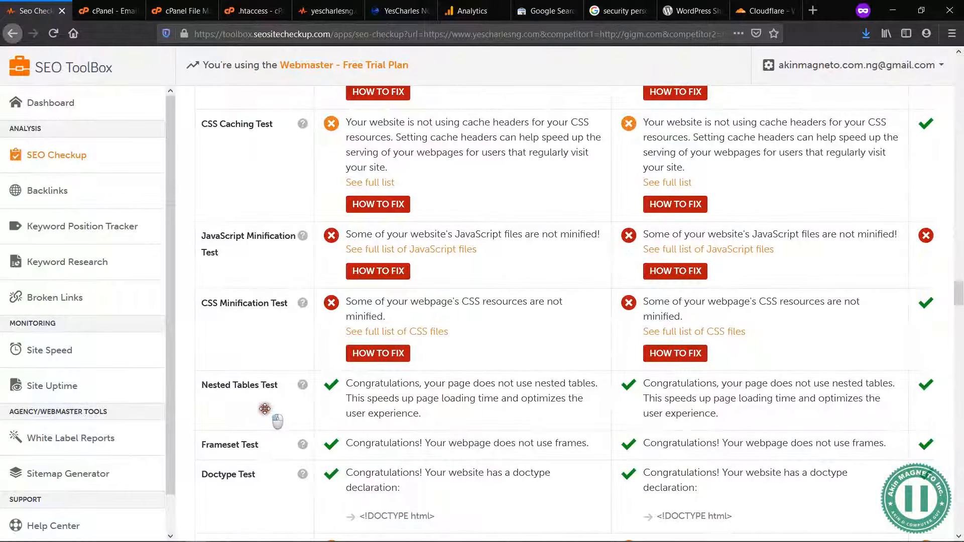
{"action": "left_click", "coordinate": [188, 394]}
{"action": "scroll", "coordinate": [190, 398], "scroll_direction": "down", "scroll_amount": 3}
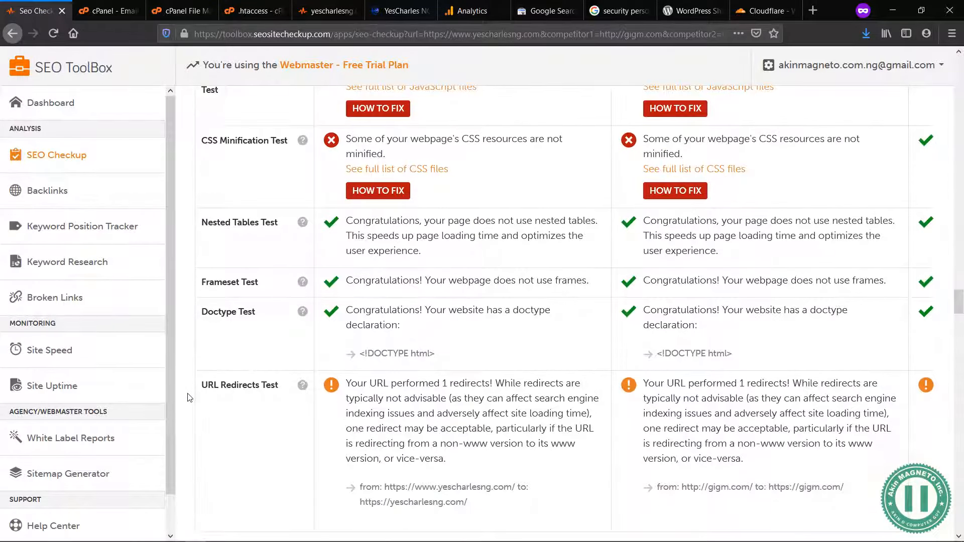
{"action": "scroll", "coordinate": [189, 398], "scroll_direction": "down", "scroll_amount": 2}
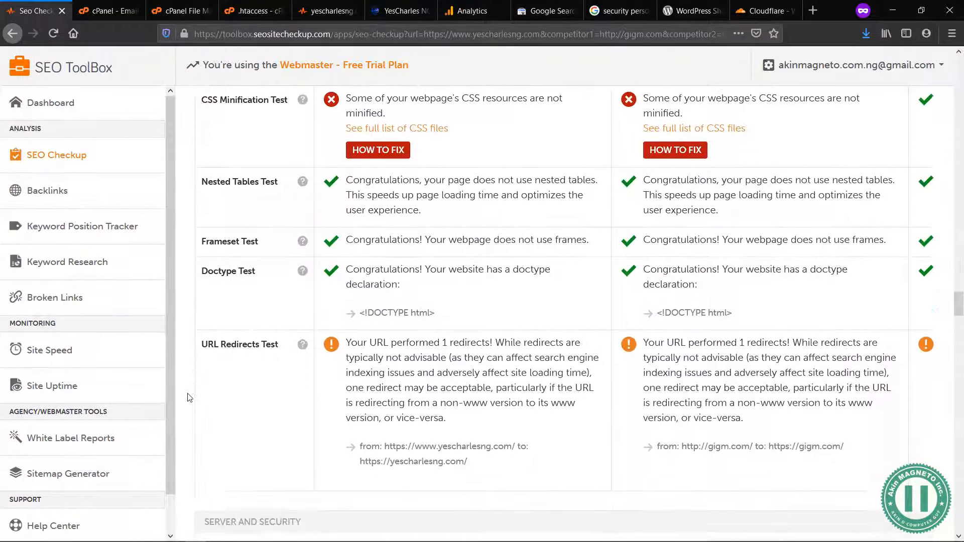
{"action": "scroll", "coordinate": [190, 398], "scroll_direction": "down", "scroll_amount": 9}
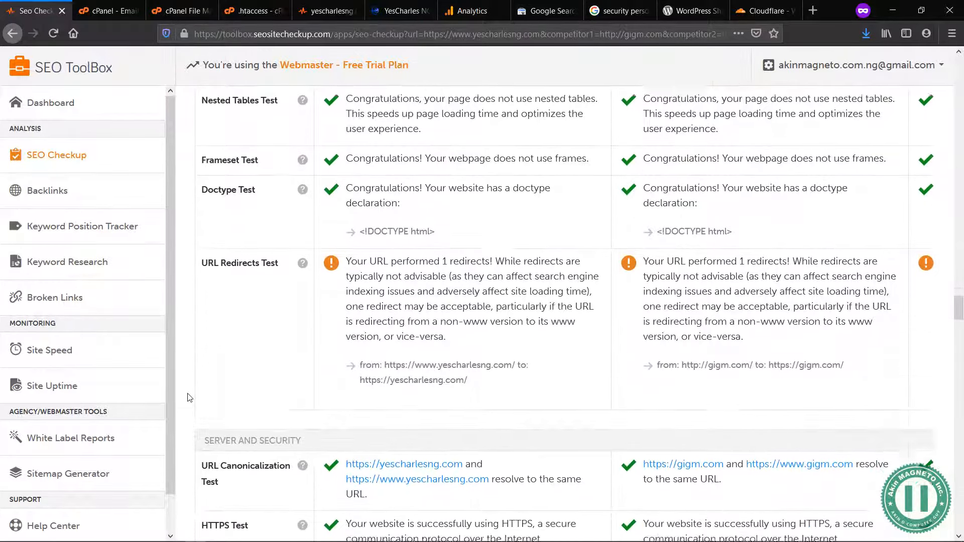
{"action": "scroll", "coordinate": [189, 398], "scroll_direction": "down", "scroll_amount": 1}
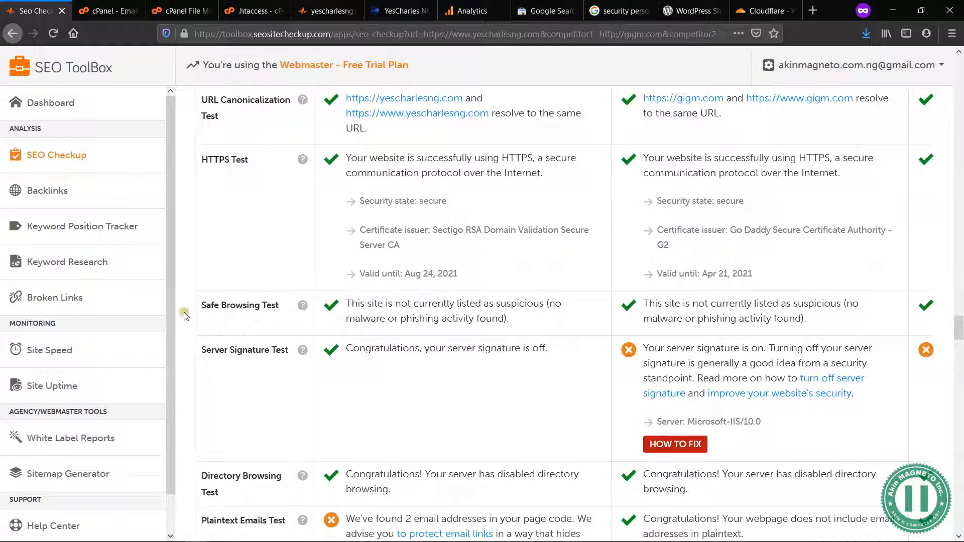
{"action": "scroll", "coordinate": [186, 308], "scroll_direction": "down", "scroll_amount": 5}
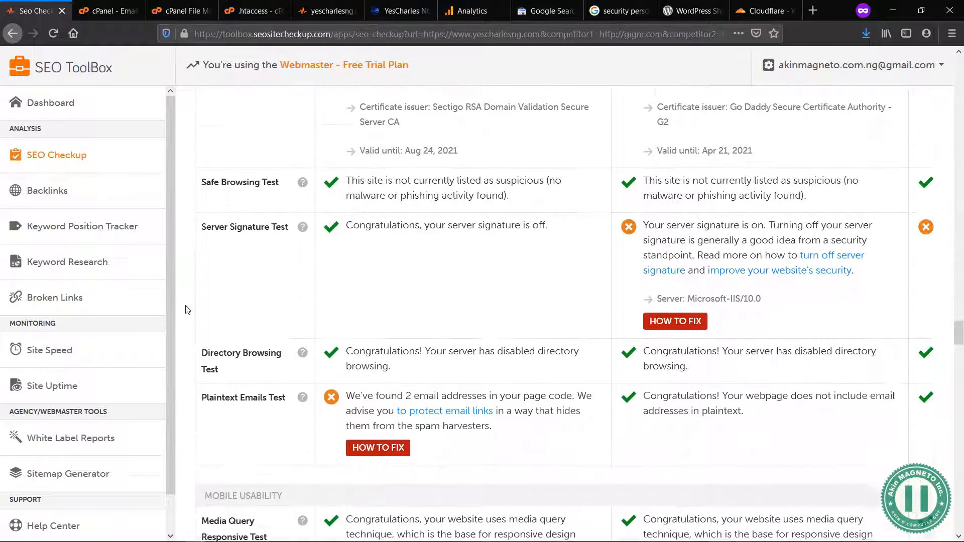
{"action": "scroll", "coordinate": [187, 310], "scroll_direction": "down", "scroll_amount": 1}
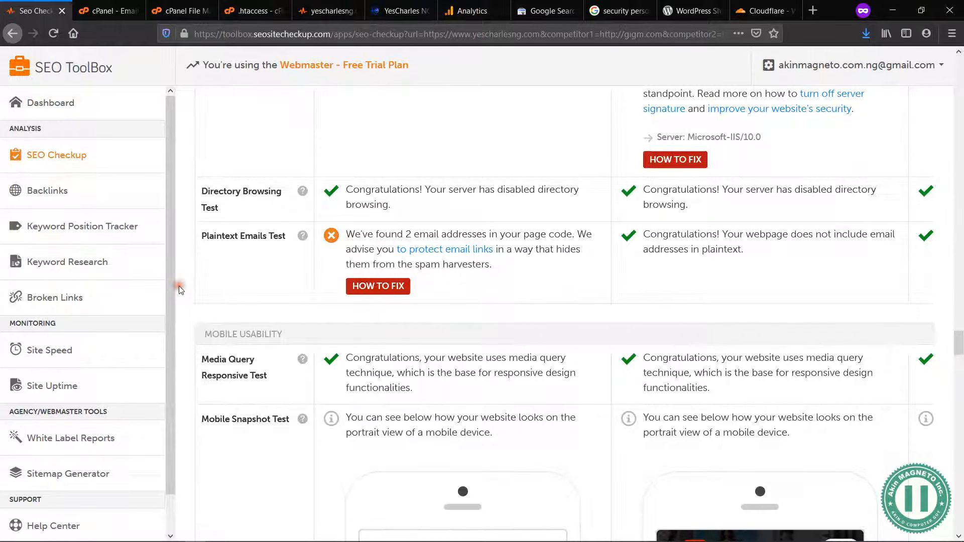
{"action": "scroll", "coordinate": [180, 290], "scroll_direction": "down", "scroll_amount": 4}
{"action": "scroll", "coordinate": [181, 290], "scroll_direction": "down", "scroll_amount": 7}
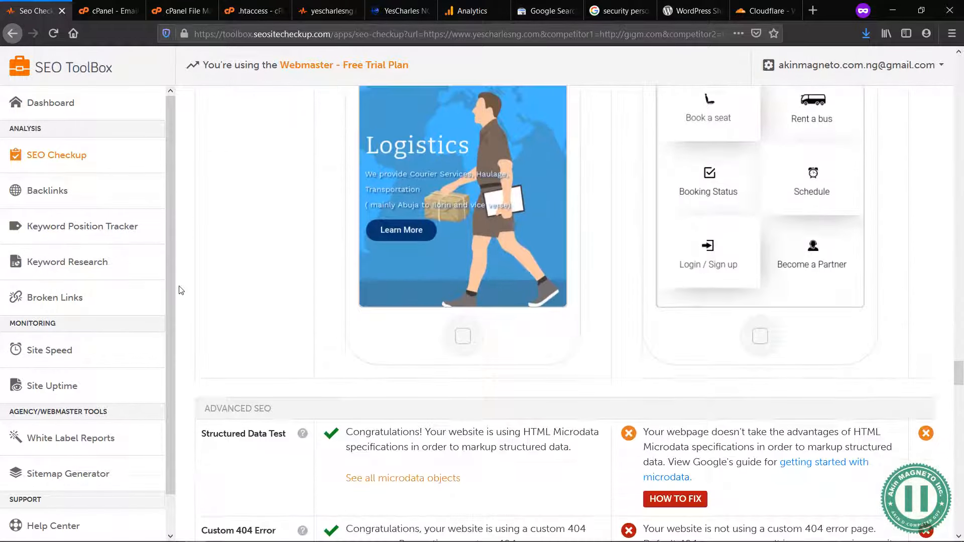
{"action": "scroll", "coordinate": [181, 290], "scroll_direction": "down", "scroll_amount": 3}
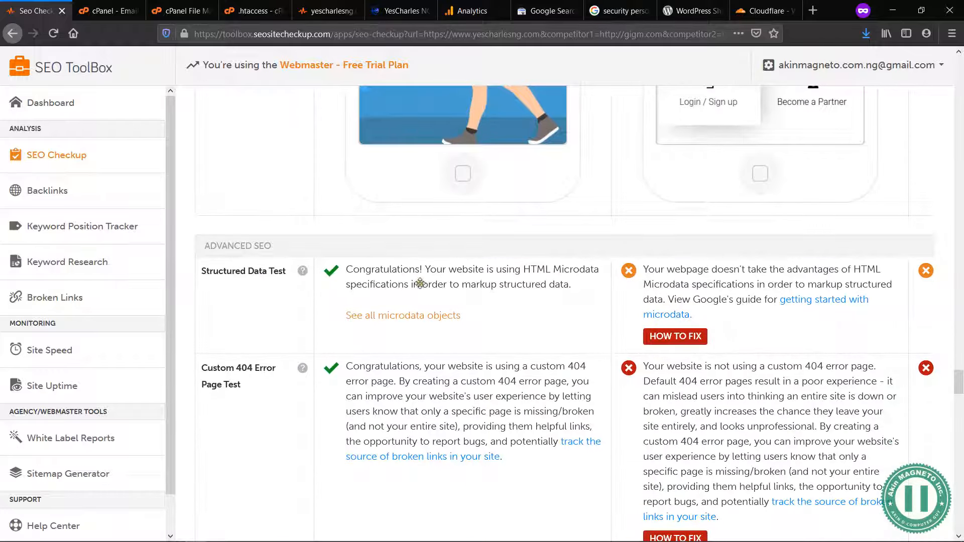
Step: View the full list of structured data objects, close it, and examine the other Advanced SEO results through to the priority fixes summary
{"action": "left_click", "coordinate": [449, 316]}
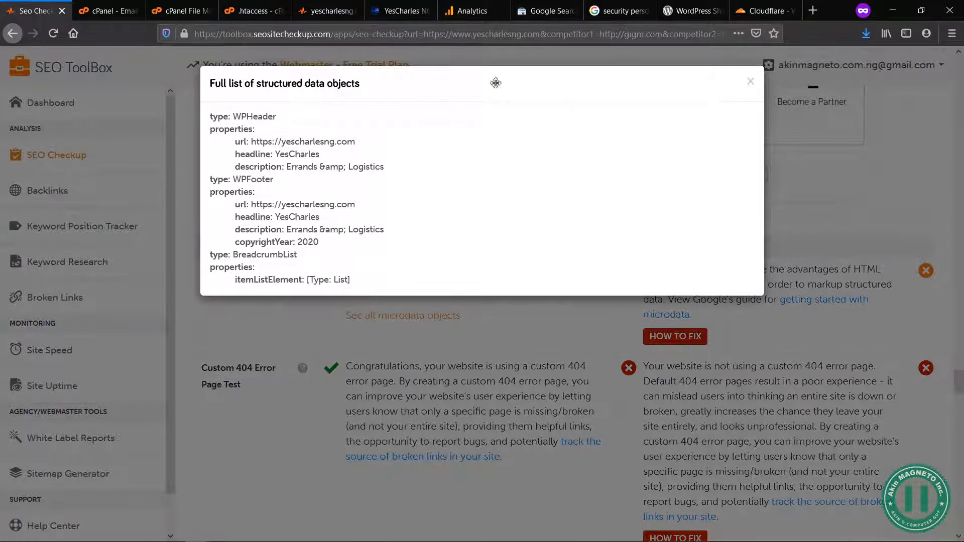
{"action": "left_click", "coordinate": [750, 81]}
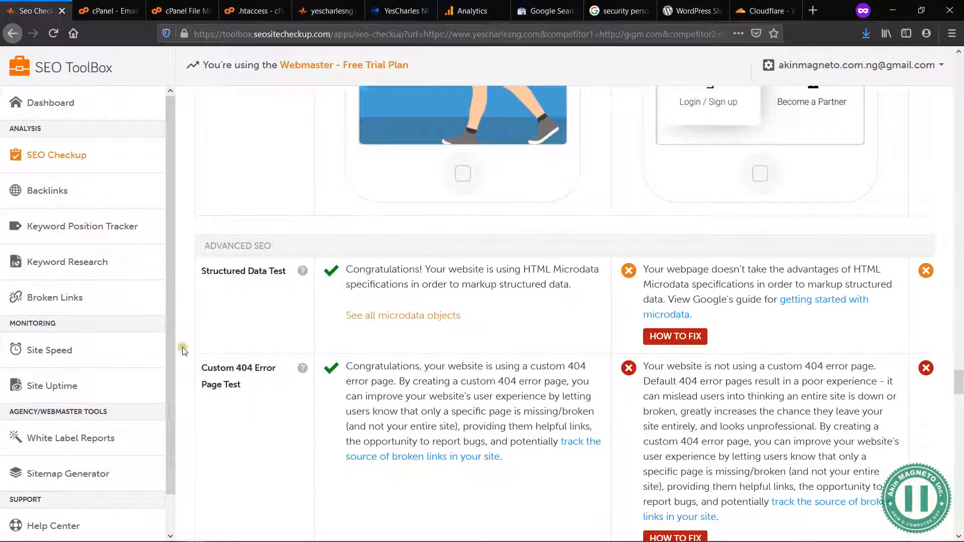
{"action": "scroll", "coordinate": [182, 345], "scroll_direction": "down", "scroll_amount": 5}
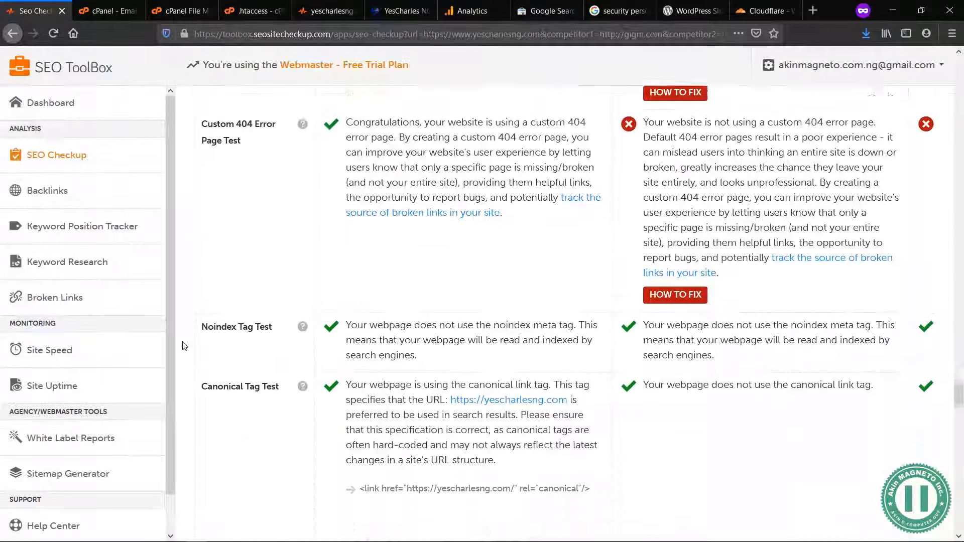
{"action": "scroll", "coordinate": [185, 346], "scroll_direction": "down", "scroll_amount": 10}
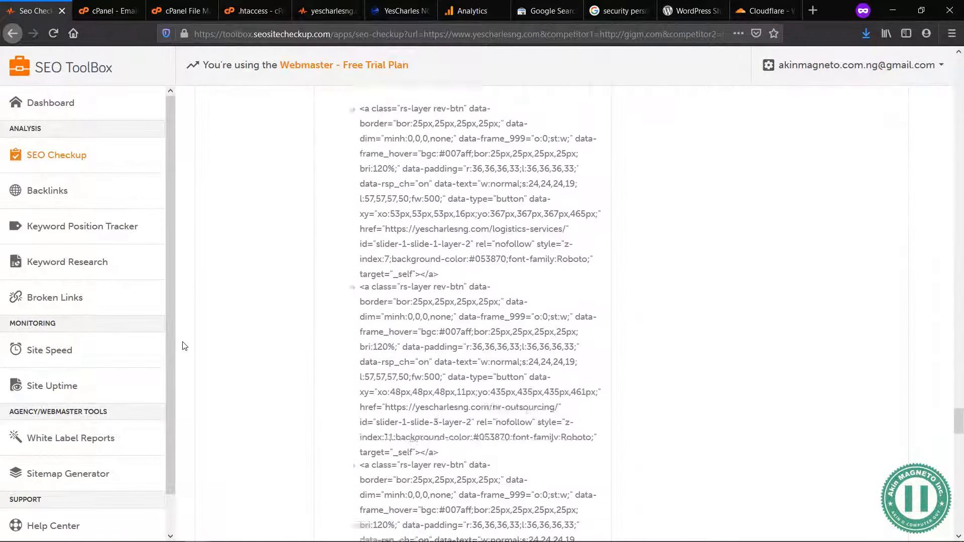
{"action": "scroll", "coordinate": [185, 346], "scroll_direction": "down", "scroll_amount": 9}
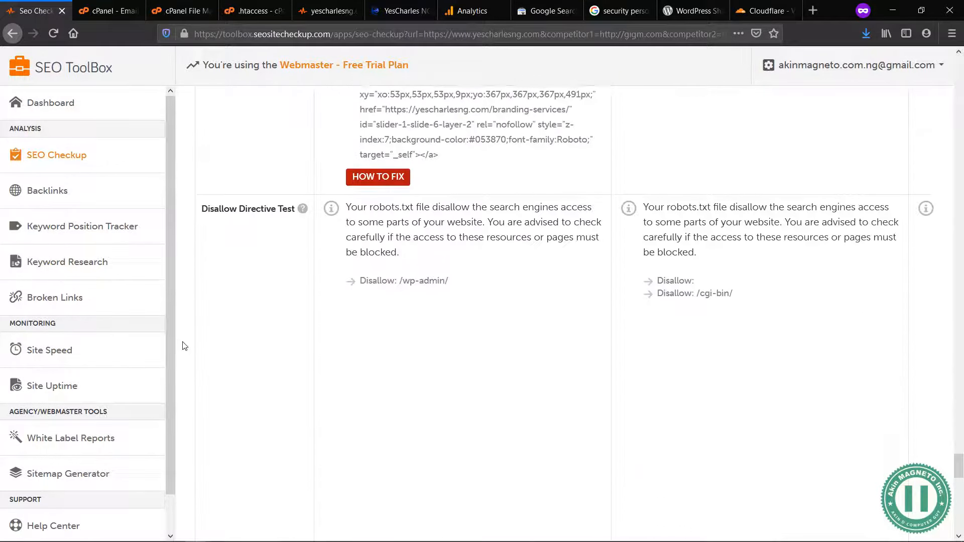
{"action": "scroll", "coordinate": [185, 347], "scroll_direction": "down", "scroll_amount": 5}
{"action": "scroll", "coordinate": [184, 346], "scroll_direction": "down", "scroll_amount": 8}
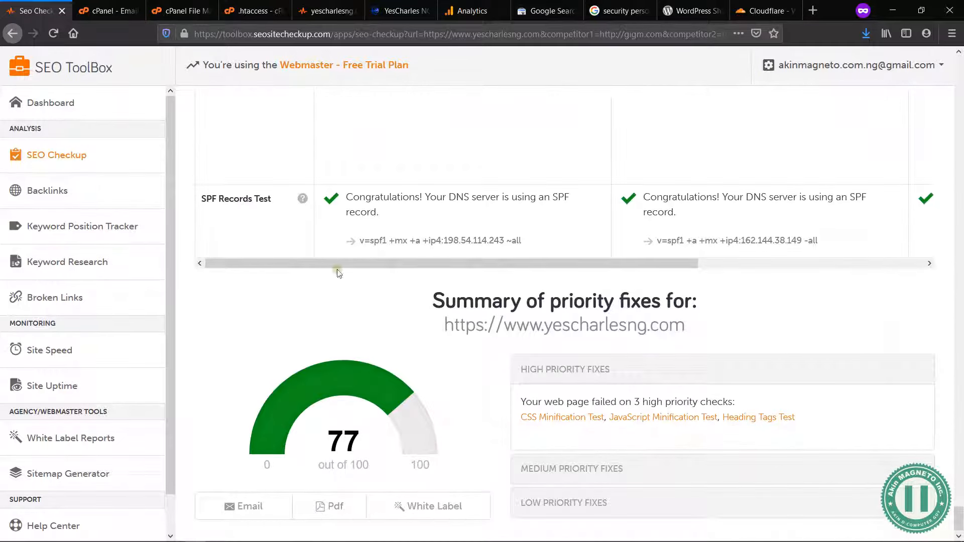
Step: Return to the report's score overview and compare yescharlesng.com with gigm.com and fedex.com
{"action": "left_click_drag", "start_coordinate": [436, 249], "coordinate": [497, 239]}
{"action": "scroll", "coordinate": [183, 254], "scroll_direction": "up", "scroll_amount": 15}
{"action": "scroll", "coordinate": [183, 256], "scroll_direction": "up", "scroll_amount": 15}
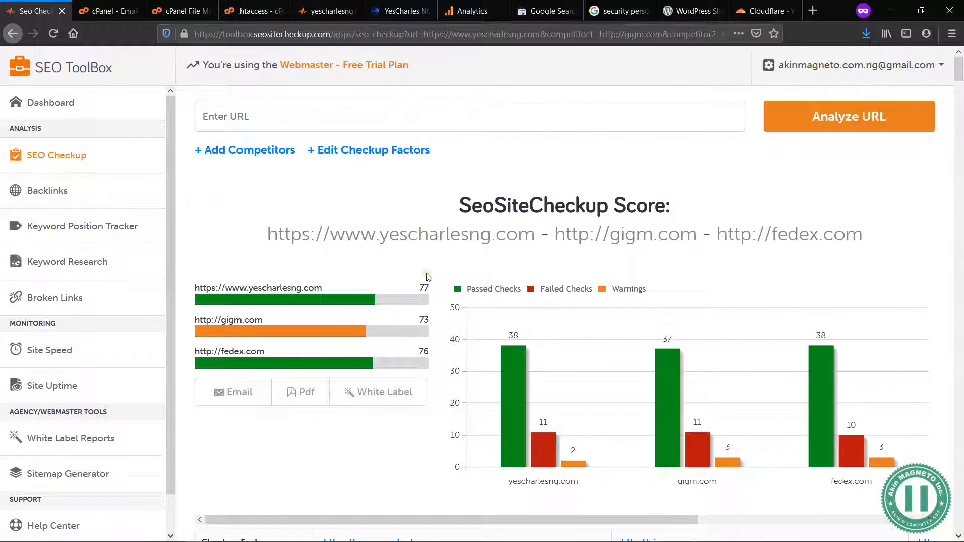
{"action": "key", "text": "XF86MonBrightnessUp"}
{"action": "key", "text": "XF86MonBrightnessUp"}
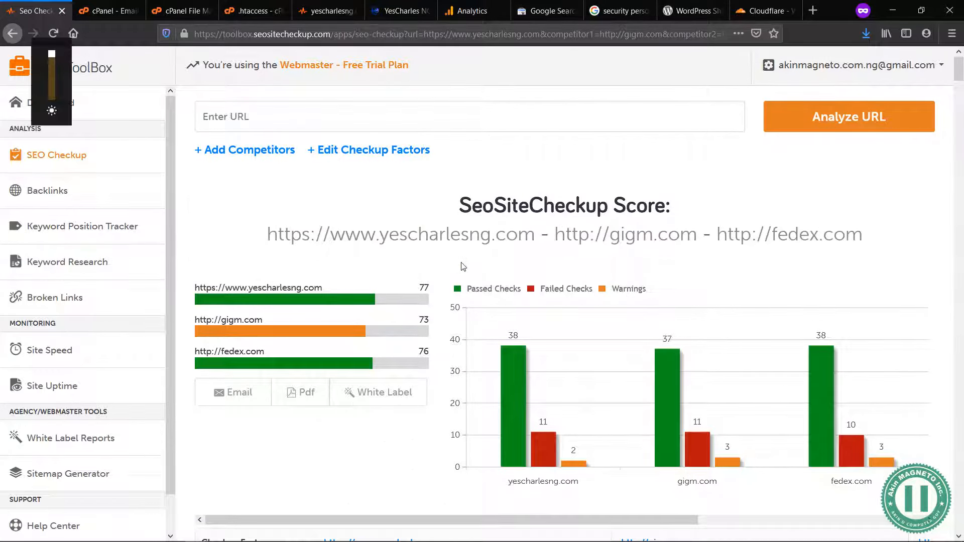
{"action": "left_click", "coordinate": [357, 202]}
{"action": "scroll", "coordinate": [372, 246], "scroll_direction": "down", "scroll_amount": 3}
{"action": "scroll", "coordinate": [415, 241], "scroll_direction": "up", "scroll_amount": 3}
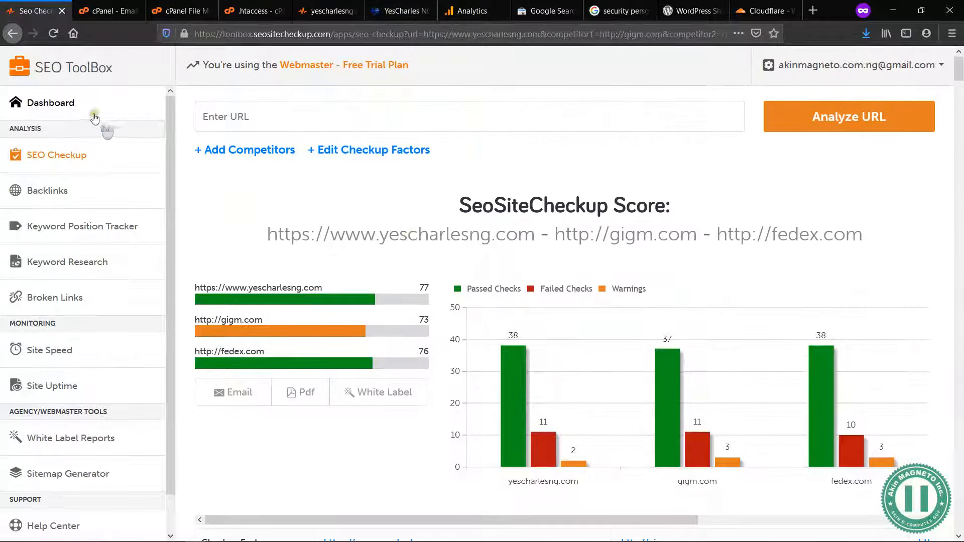
Step: Open the SEO ToolBox dashboard and close the .htaccess editor tab
{"action": "left_click", "coordinate": [58, 103]}
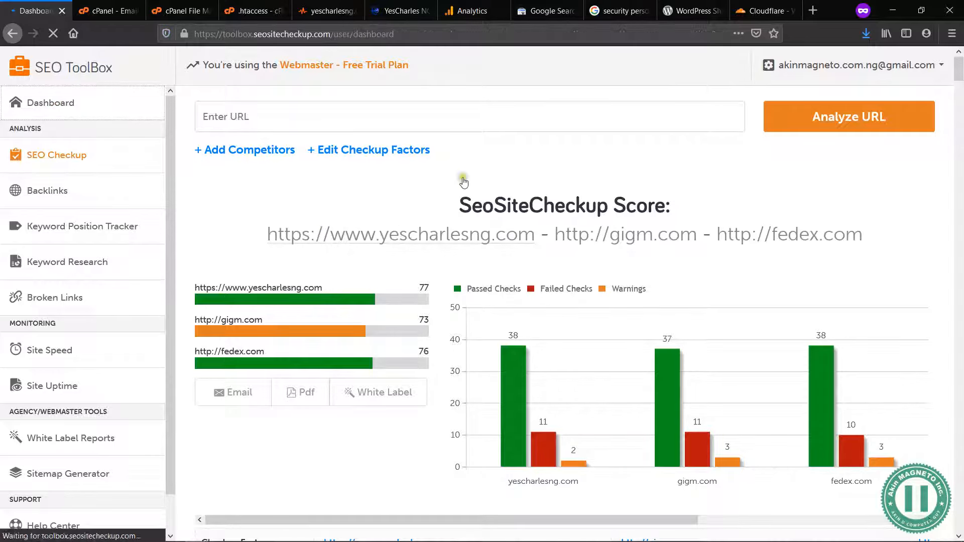
{"action": "left_click", "coordinate": [256, 4]}
{"action": "key", "text": "ctrl+w"}
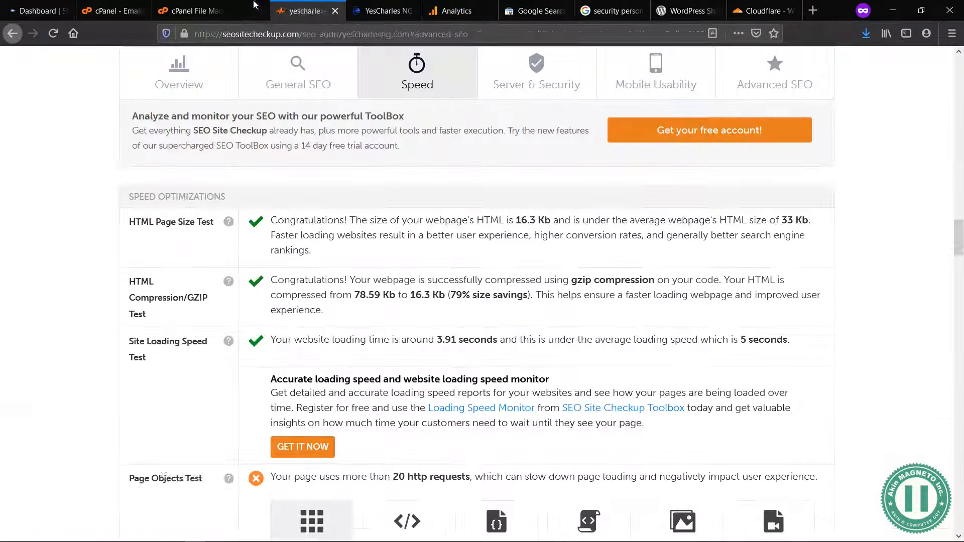
Step: Check the archived SEO Site Checkup score and run a new report for yescharlesng.com from the SEO ToolBox dashboard
{"action": "left_click", "coordinate": [338, 68]}
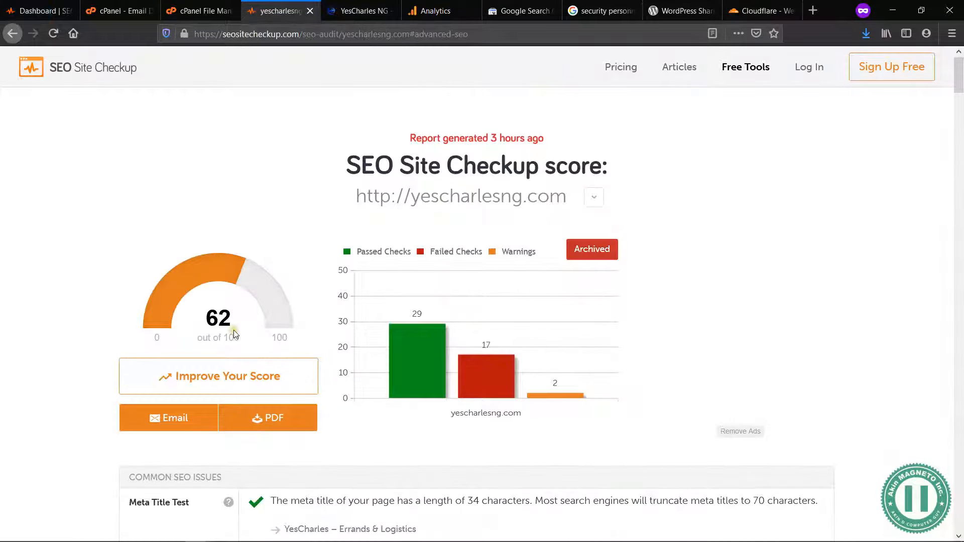
{"action": "left_click", "coordinate": [50, 4]}
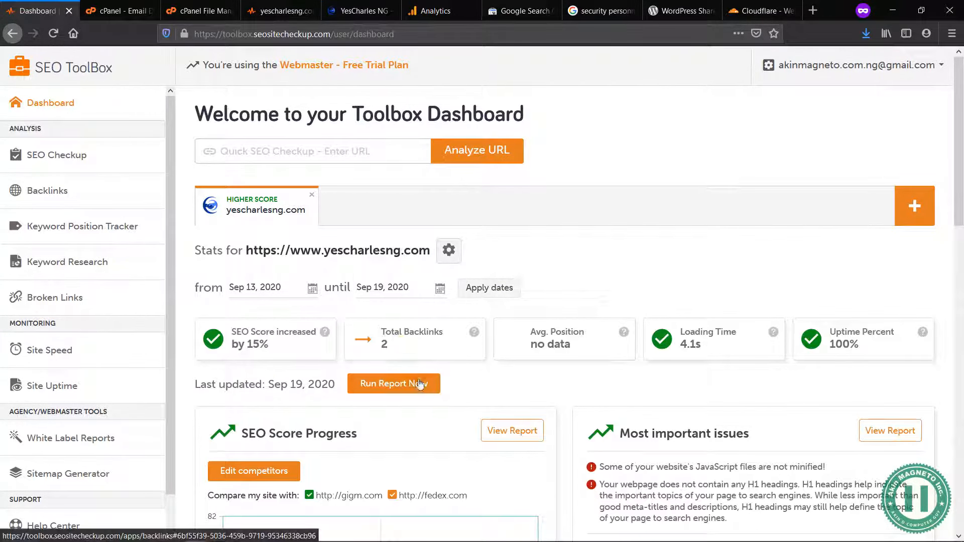
{"action": "left_click", "coordinate": [402, 388]}
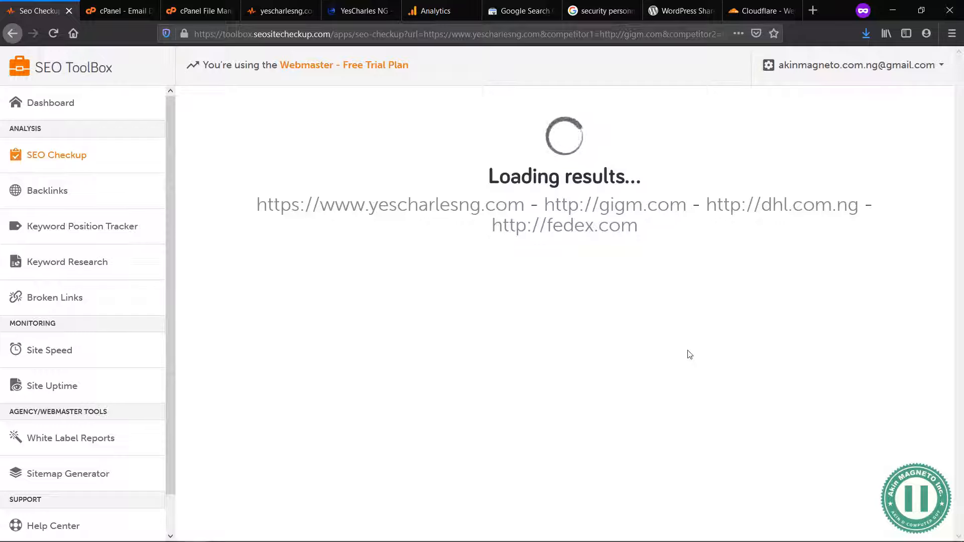
Step: Return cPanel from Email Deliverability to its main page and close the File Manager tab
{"action": "left_click", "coordinate": [126, 4]}
{"action": "scroll", "coordinate": [142, 97], "scroll_direction": "up", "scroll_amount": 8}
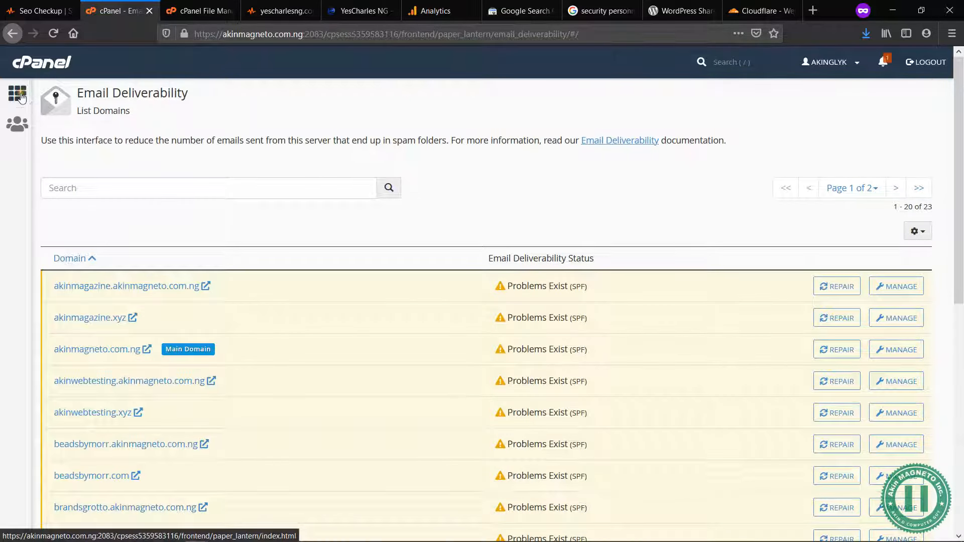
{"action": "left_click", "coordinate": [181, 4]}
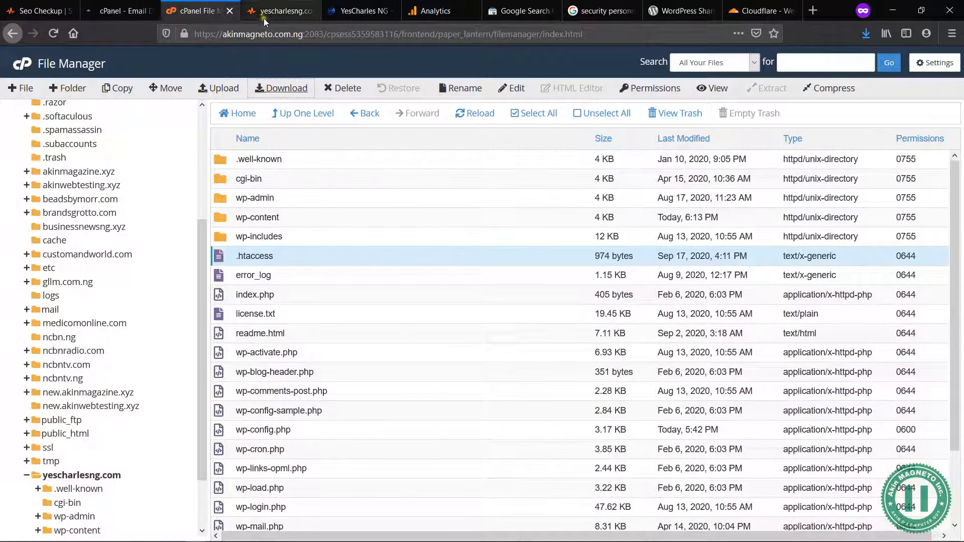
{"action": "left_click", "coordinate": [231, 12]}
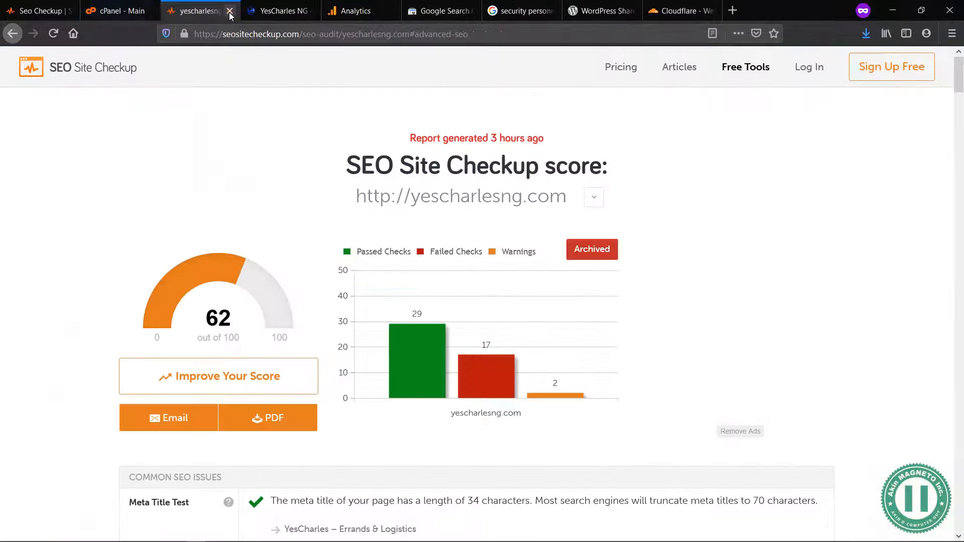
Step: Check the new report's loading progress in SEO ToolBox and view the Cloudflare page while it runs
{"action": "left_click", "coordinate": [38, 4]}
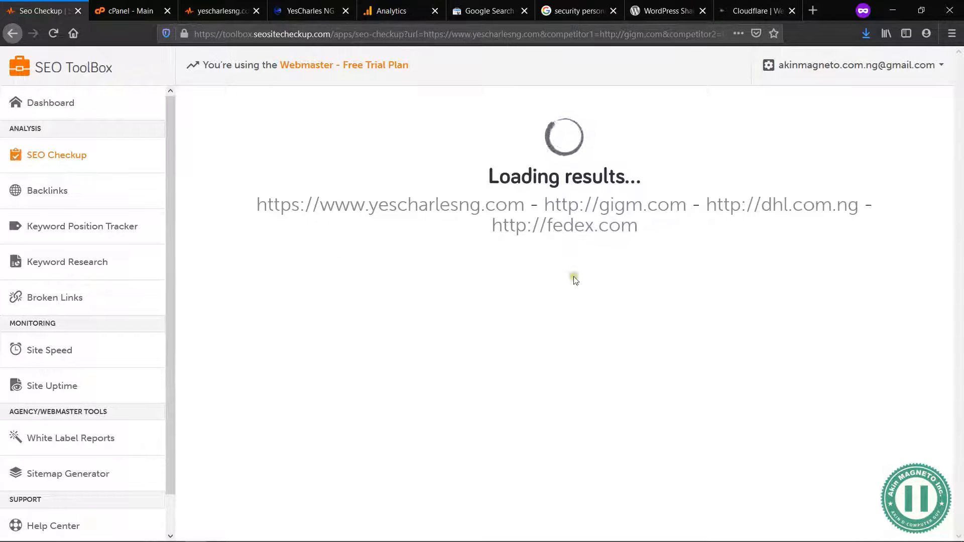
{"action": "left_click", "coordinate": [728, 5]}
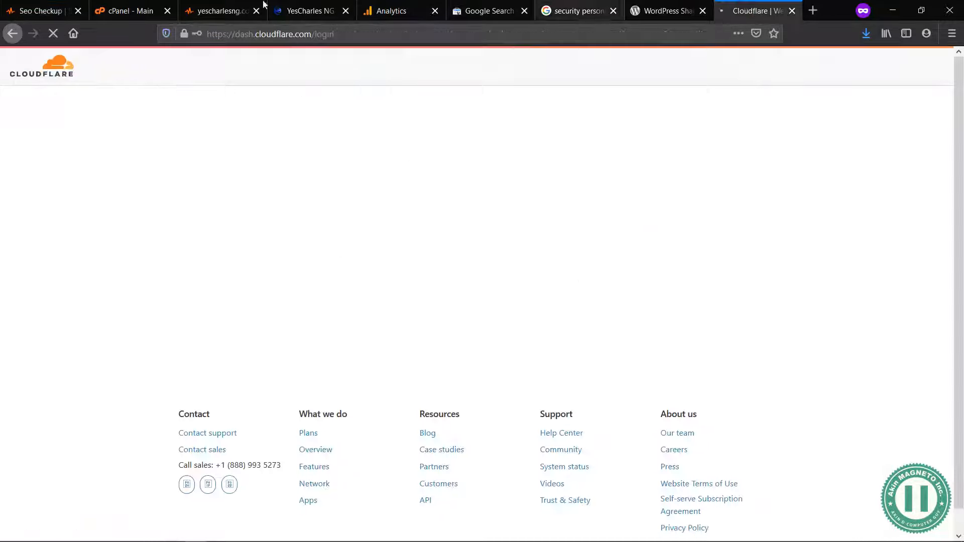
{"action": "left_click", "coordinate": [38, 5]}
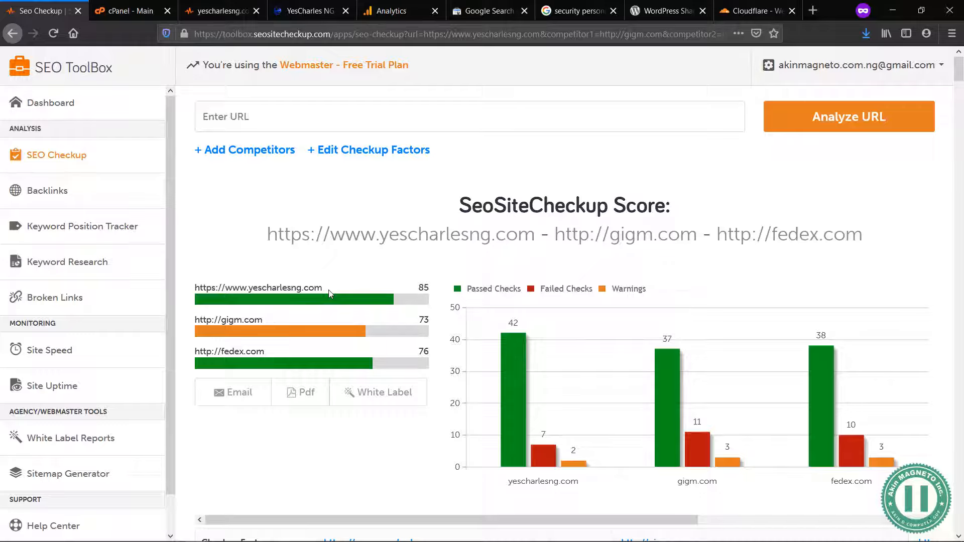
Step: Review the common SEO issues results for yescharlesng.com against the gigm.com and fedex.com columns, from meta title through backlinks
{"action": "scroll", "coordinate": [336, 301], "scroll_direction": "down", "scroll_amount": 6}
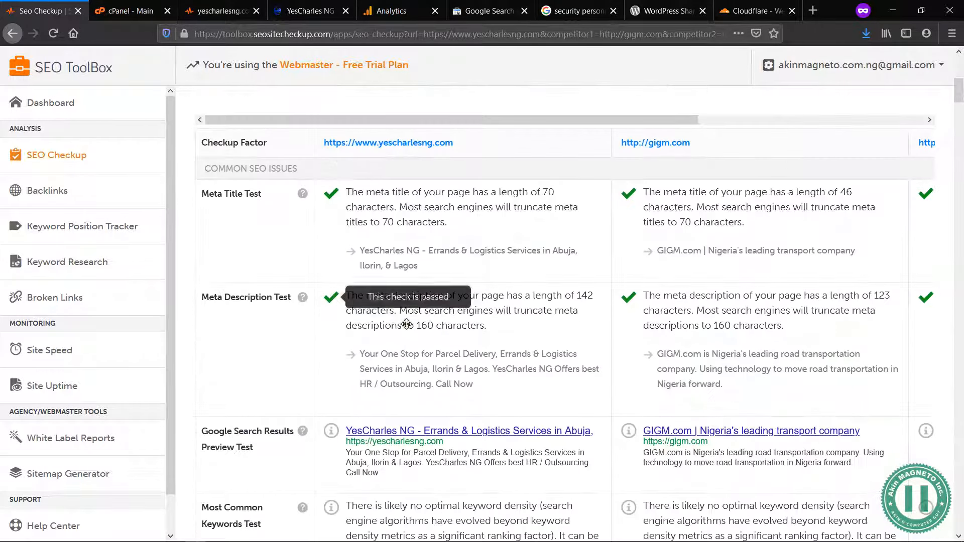
{"action": "middle_click", "coordinate": [407, 324]}
{"action": "scroll", "coordinate": [406, 324], "scroll_direction": "down", "scroll_amount": 3}
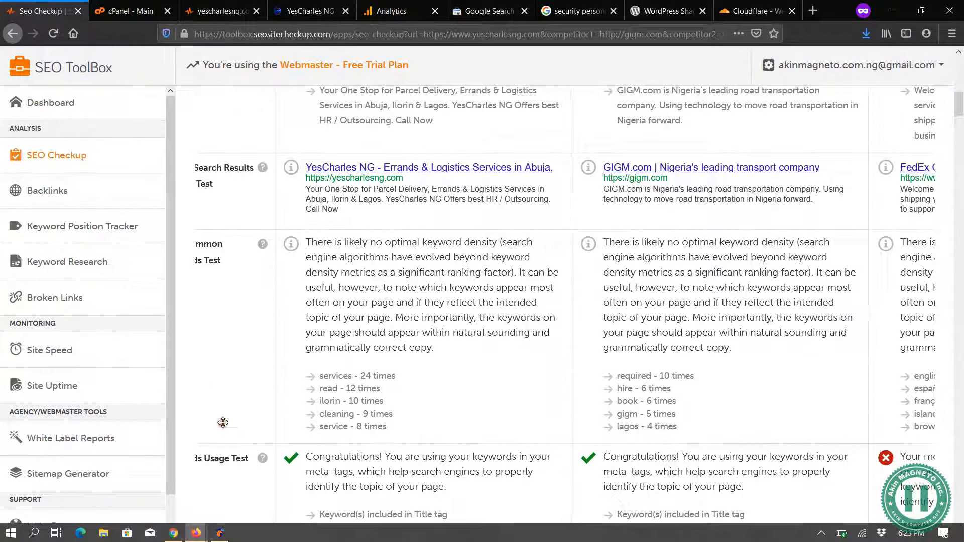
{"action": "left_click_drag", "start_coordinate": [227, 428], "coordinate": [338, 429]}
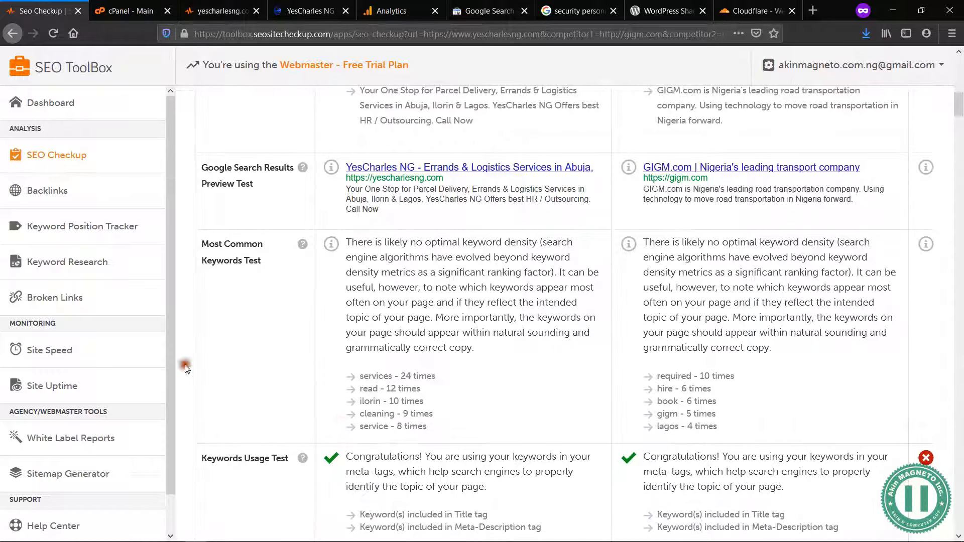
{"action": "scroll", "coordinate": [186, 369], "scroll_direction": "down", "scroll_amount": 7}
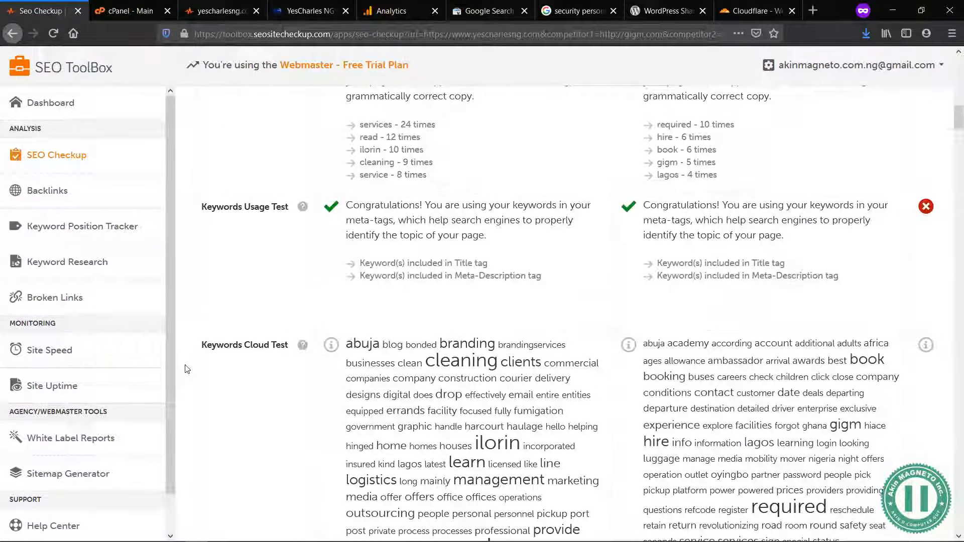
{"action": "scroll", "coordinate": [186, 369], "scroll_direction": "down", "scroll_amount": 8}
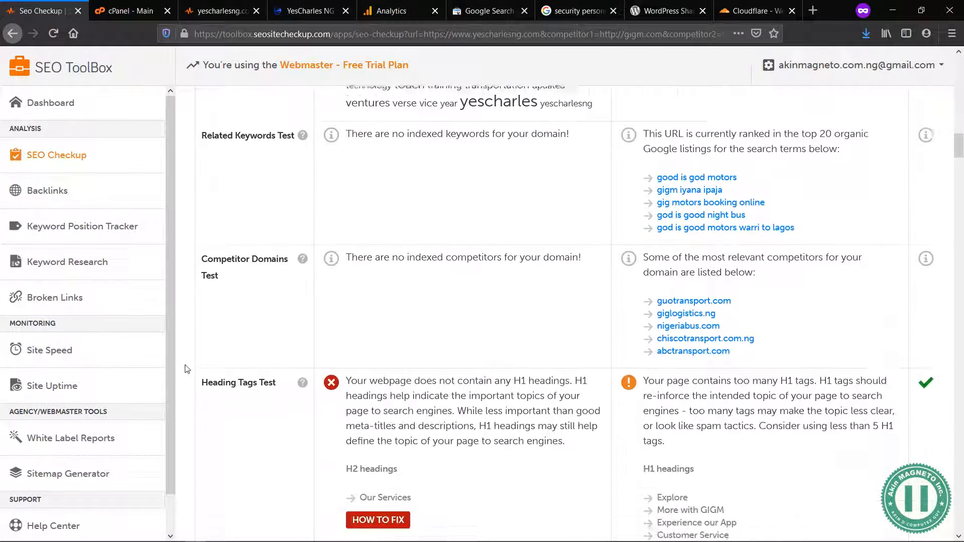
{"action": "scroll", "coordinate": [186, 369], "scroll_direction": "down", "scroll_amount": 5}
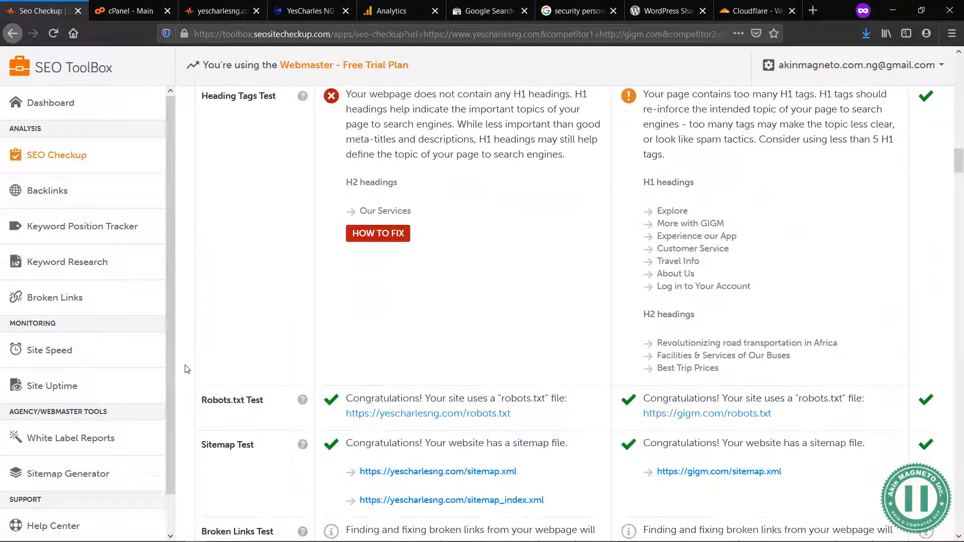
{"action": "scroll", "coordinate": [186, 370], "scroll_direction": "down", "scroll_amount": 4}
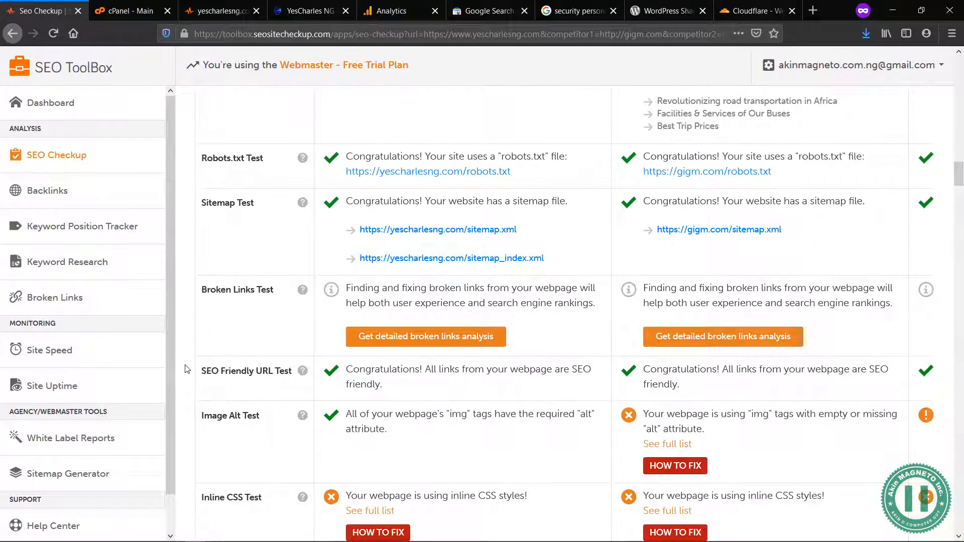
{"action": "scroll", "coordinate": [186, 369], "scroll_direction": "down", "scroll_amount": 7}
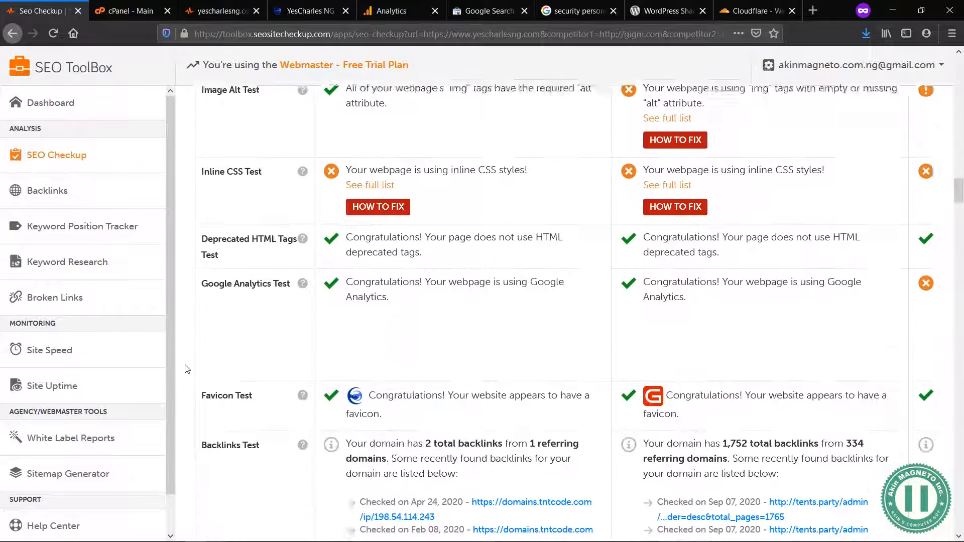
{"action": "scroll", "coordinate": [186, 369], "scroll_direction": "down", "scroll_amount": 6}
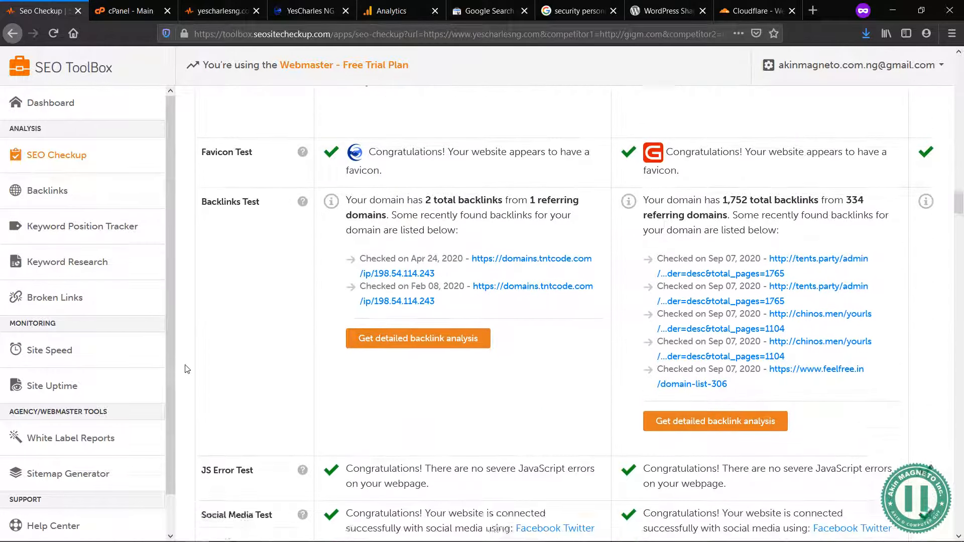
Step: Examine the speed optimization results, especially the image, JavaScript and CSS caching tests, and continue through the plaintext emails test
{"action": "scroll", "coordinate": [185, 369], "scroll_direction": "down", "scroll_amount": 5}
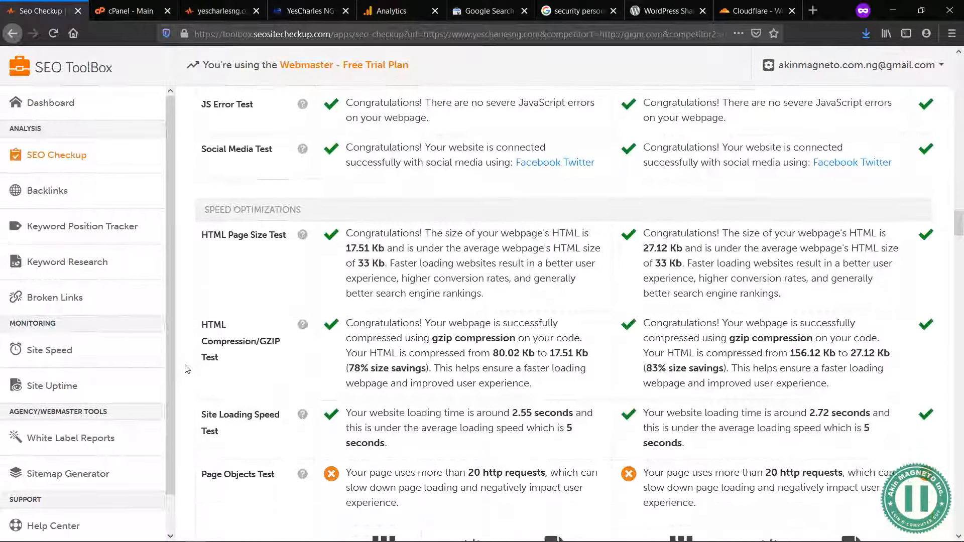
{"action": "scroll", "coordinate": [186, 369], "scroll_direction": "down", "scroll_amount": 10}
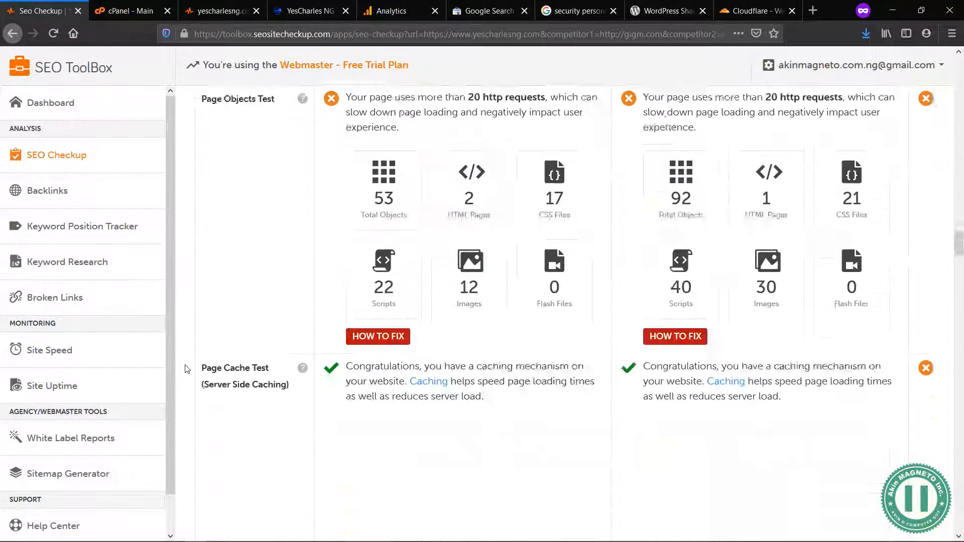
{"action": "scroll", "coordinate": [186, 369], "scroll_direction": "down", "scroll_amount": 7}
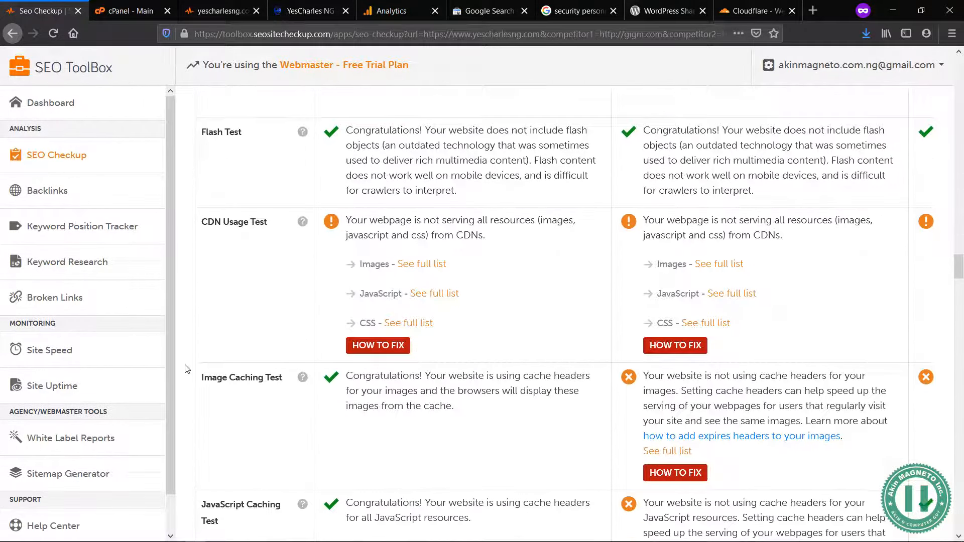
{"action": "scroll", "coordinate": [187, 369], "scroll_direction": "down", "scroll_amount": 5}
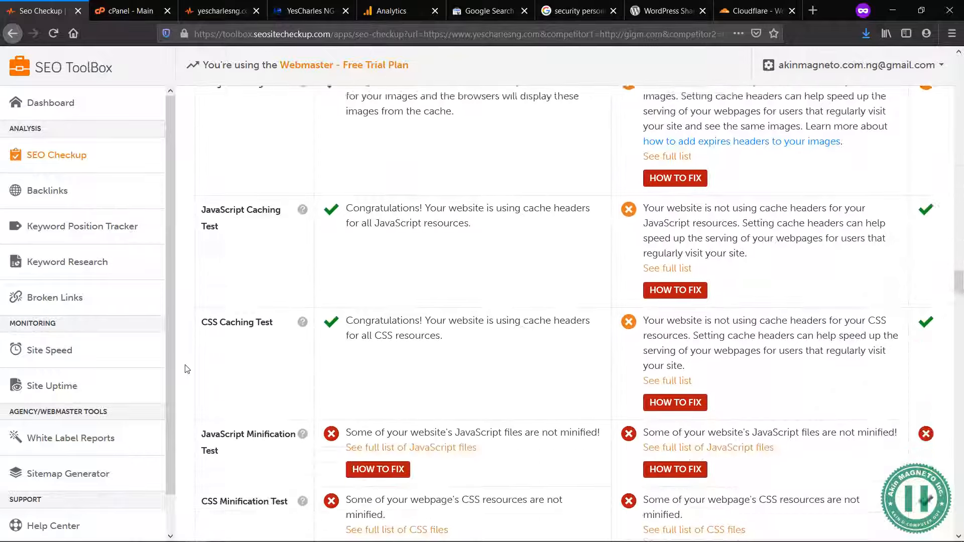
{"action": "scroll", "coordinate": [186, 369], "scroll_direction": "up", "scroll_amount": 1}
{"action": "scroll", "coordinate": [187, 369], "scroll_direction": "down", "scroll_amount": 6}
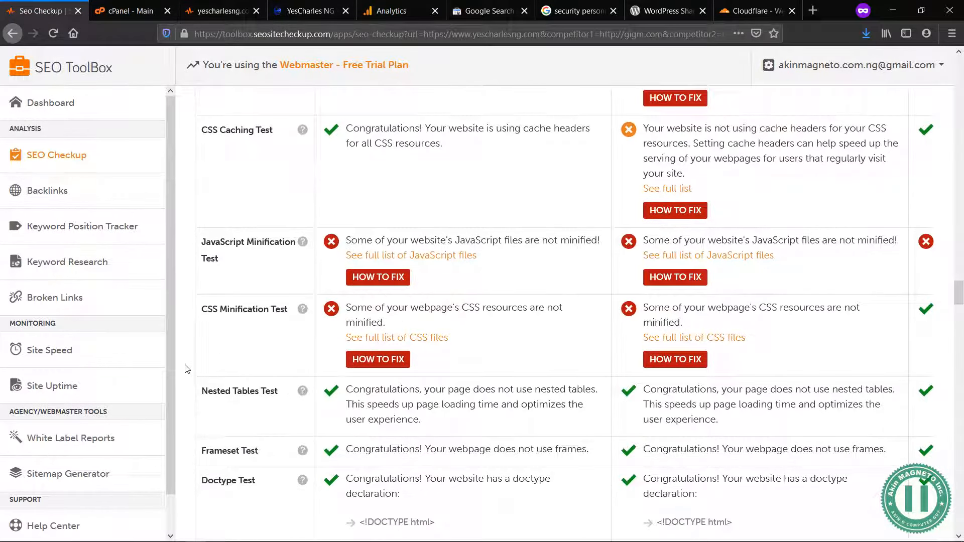
{"action": "scroll", "coordinate": [187, 370], "scroll_direction": "down", "scroll_amount": 7}
{"action": "scroll", "coordinate": [186, 369], "scroll_direction": "down", "scroll_amount": 7}
{"action": "scroll", "coordinate": [187, 369], "scroll_direction": "down", "scroll_amount": 7}
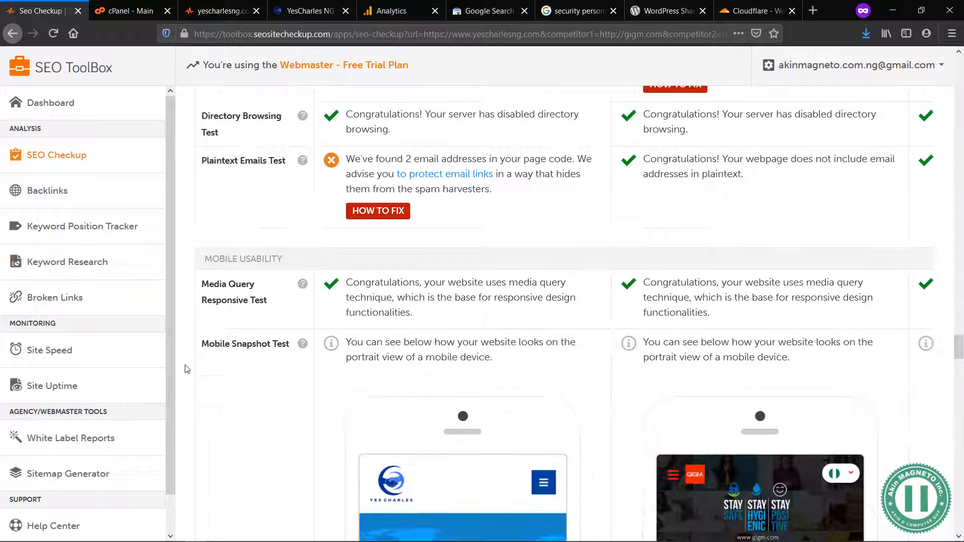
Step: Review the mobile usability and advanced SEO results down to the summary of priority fixes for yescharlesng.com
{"action": "scroll", "coordinate": [187, 369], "scroll_direction": "down", "scroll_amount": 3}
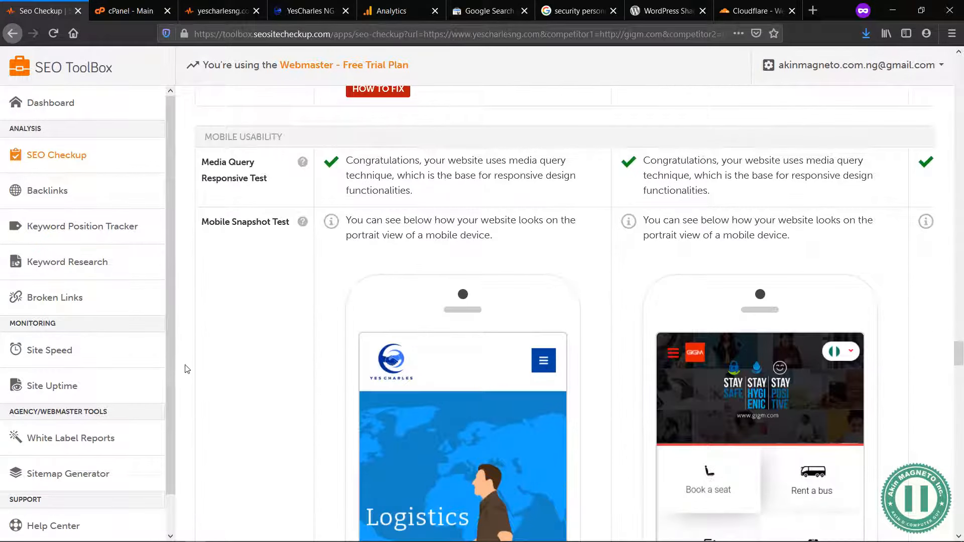
{"action": "scroll", "coordinate": [187, 369], "scroll_direction": "down", "scroll_amount": 1}
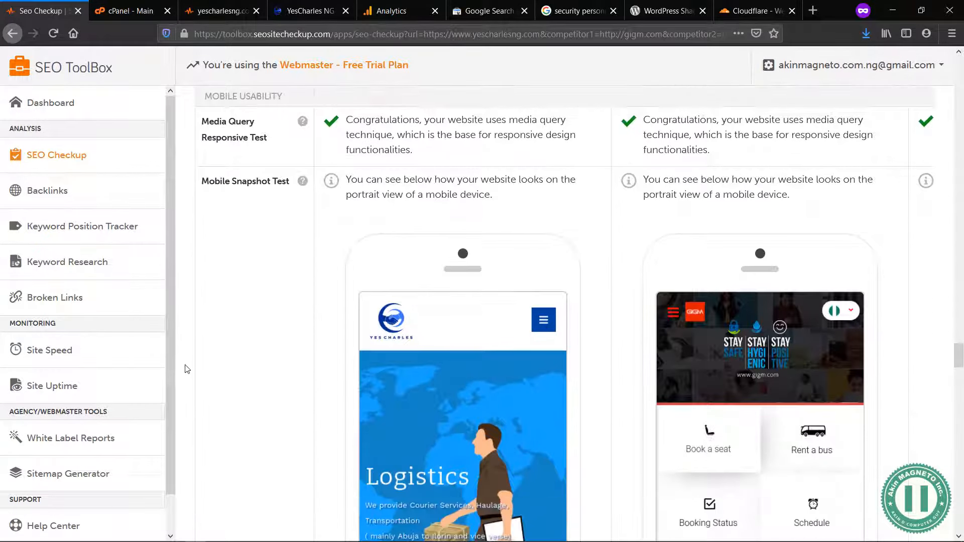
{"action": "scroll", "coordinate": [187, 369], "scroll_direction": "down", "scroll_amount": 5}
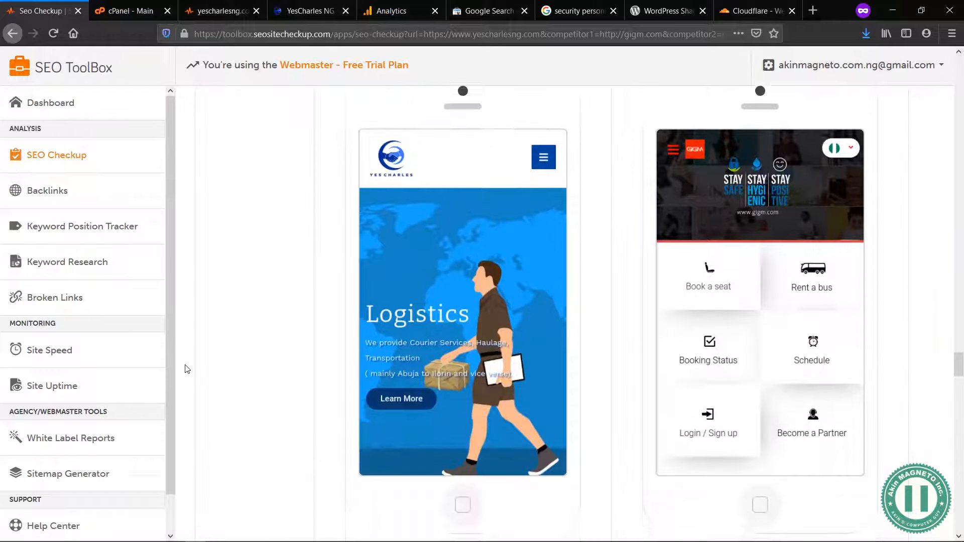
{"action": "scroll", "coordinate": [187, 369], "scroll_direction": "down", "scroll_amount": 5}
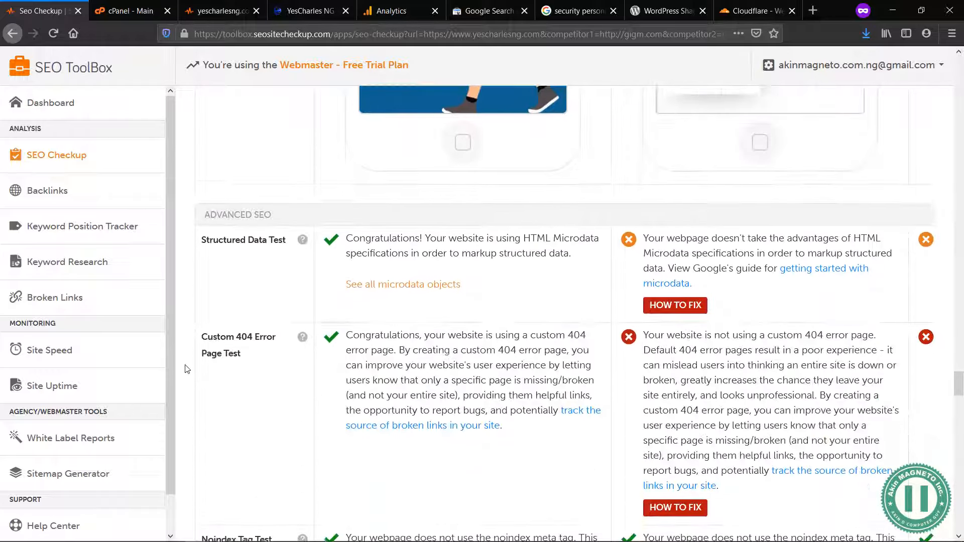
{"action": "scroll", "coordinate": [187, 369], "scroll_direction": "down", "scroll_amount": 9}
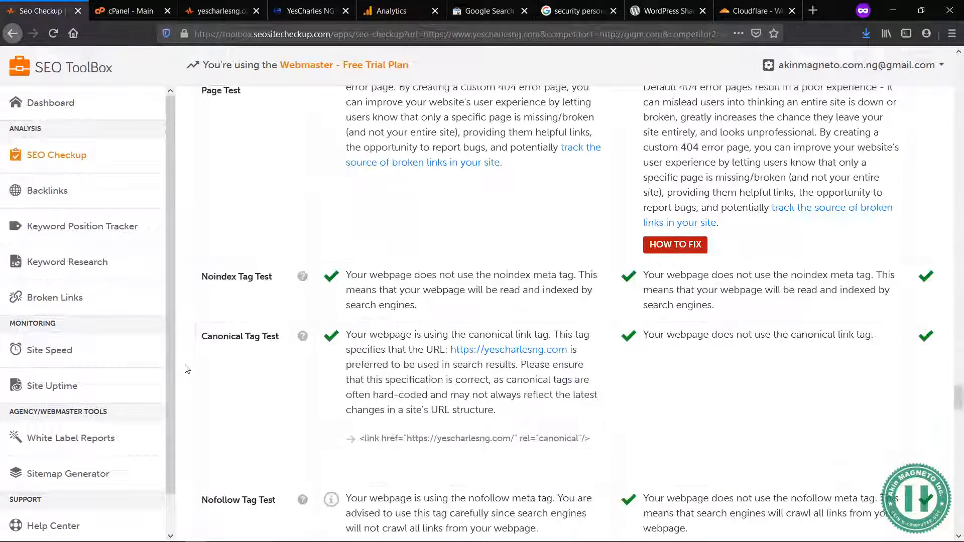
{"action": "scroll", "coordinate": [187, 369], "scroll_direction": "down", "scroll_amount": 5}
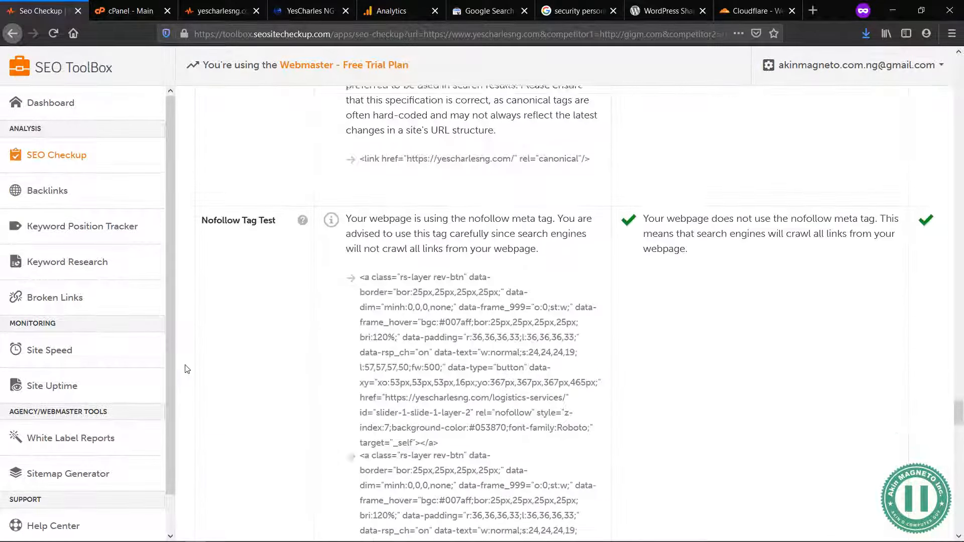
{"action": "scroll", "coordinate": [187, 369], "scroll_direction": "down", "scroll_amount": 7}
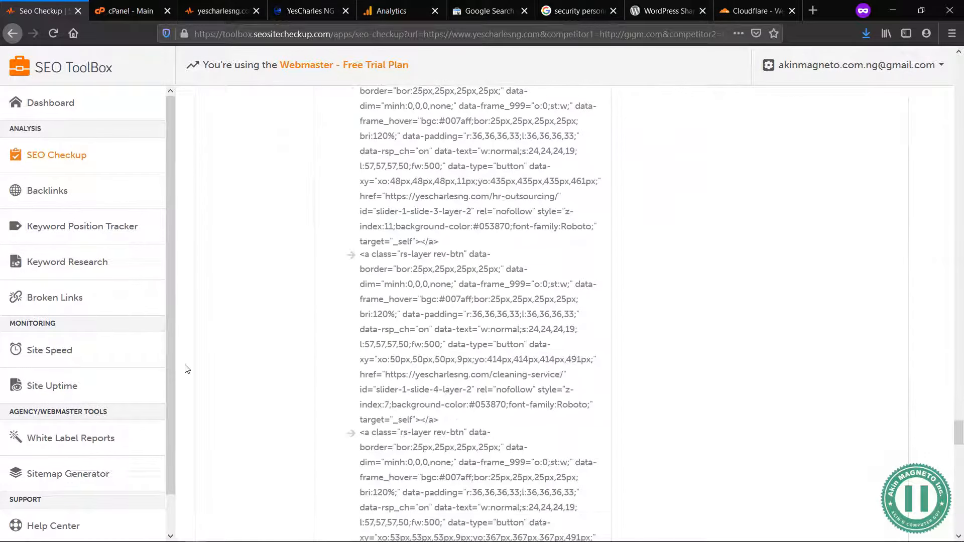
{"action": "scroll", "coordinate": [186, 369], "scroll_direction": "down", "scroll_amount": 15}
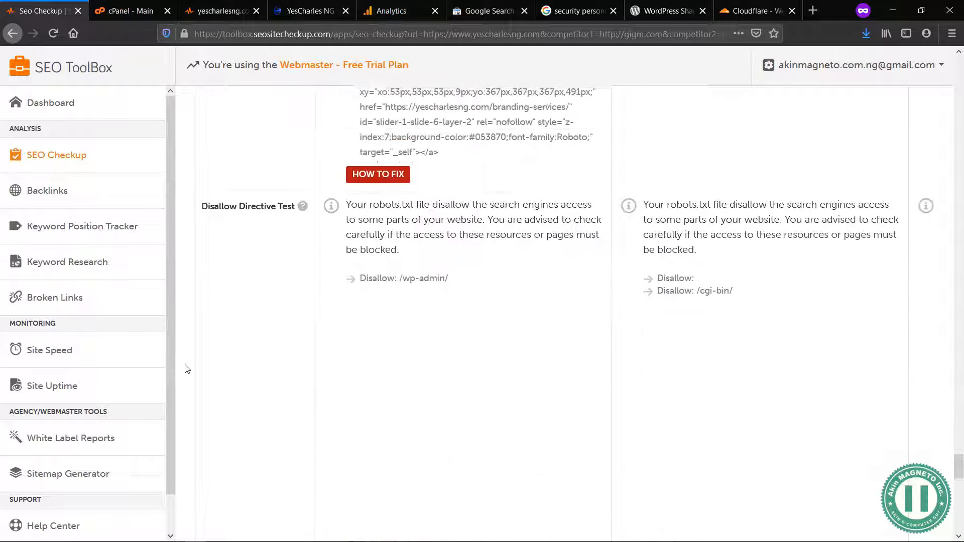
{"action": "scroll", "coordinate": [187, 369], "scroll_direction": "down", "scroll_amount": 8}
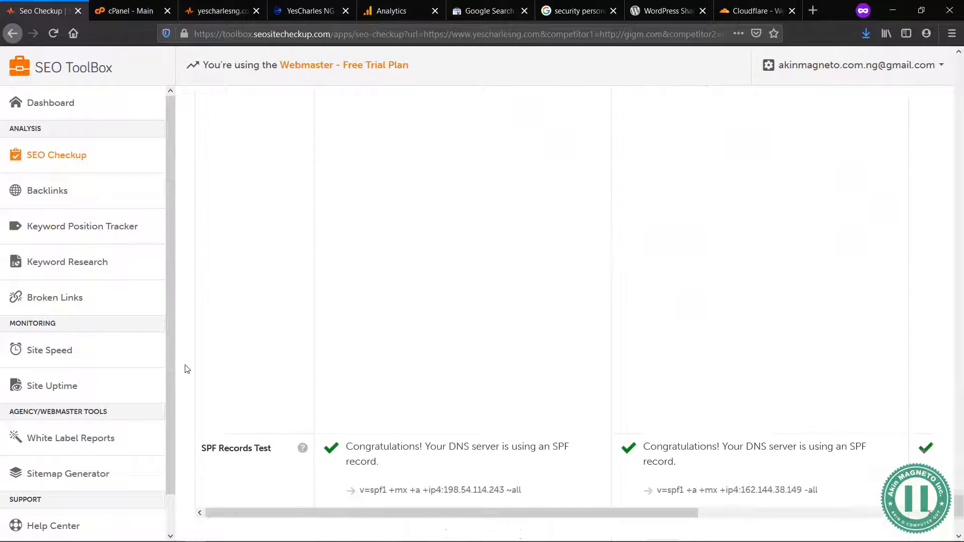
{"action": "scroll", "coordinate": [187, 369], "scroll_direction": "down", "scroll_amount": 2}
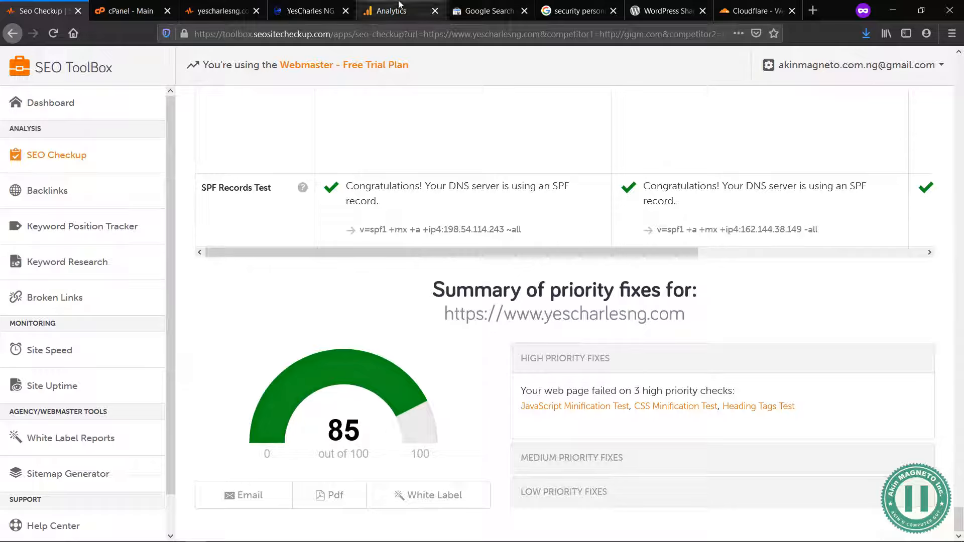
Step: View the Cloudflare login page and return to the SEO Checkup report
{"action": "left_click", "coordinate": [754, 10]}
{"action": "left_click", "coordinate": [412, 171]}
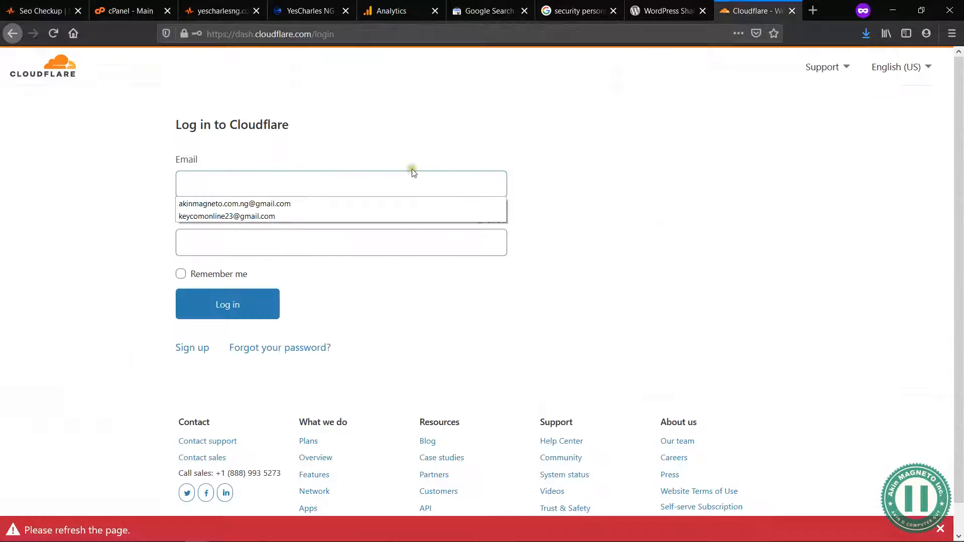
{"action": "left_click", "coordinate": [358, 123]}
{"action": "left_click", "coordinate": [54, 7]}
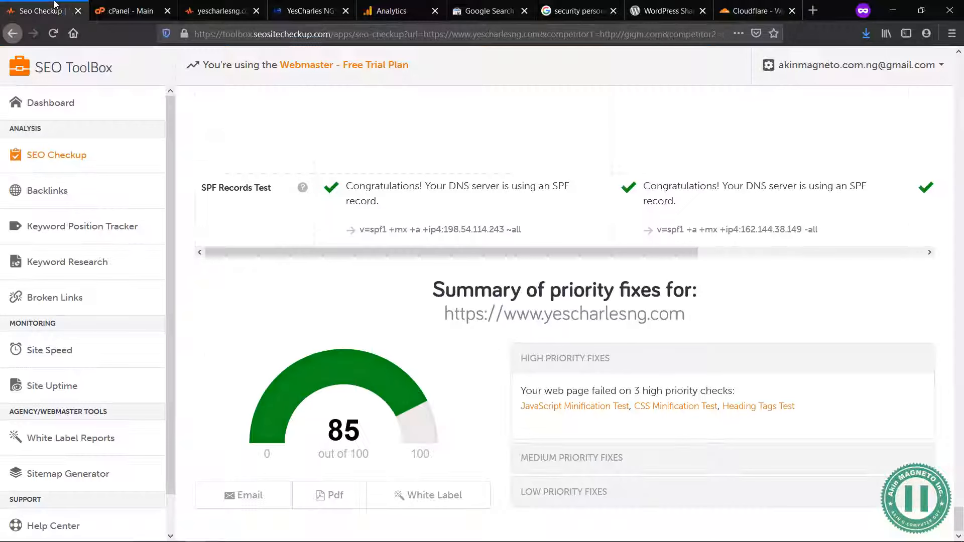